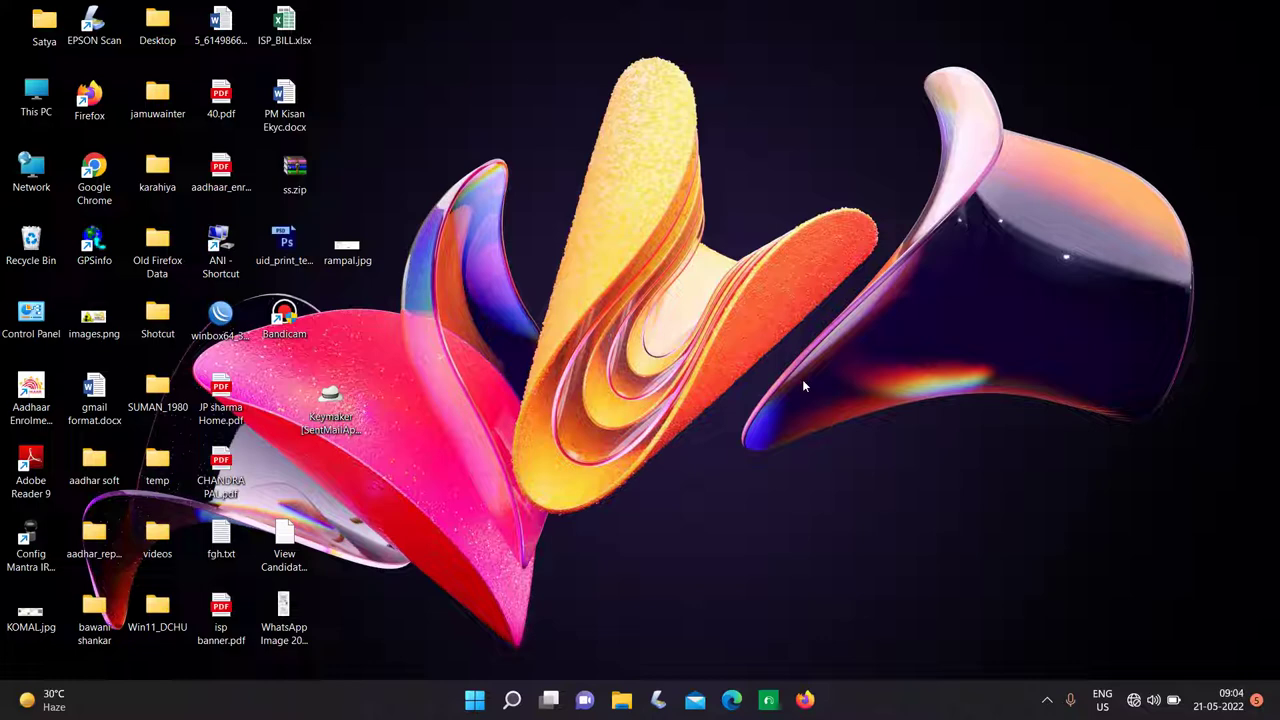
Launch WYSIWYG Web Builder 15 and create a new blank website project.
key(super)
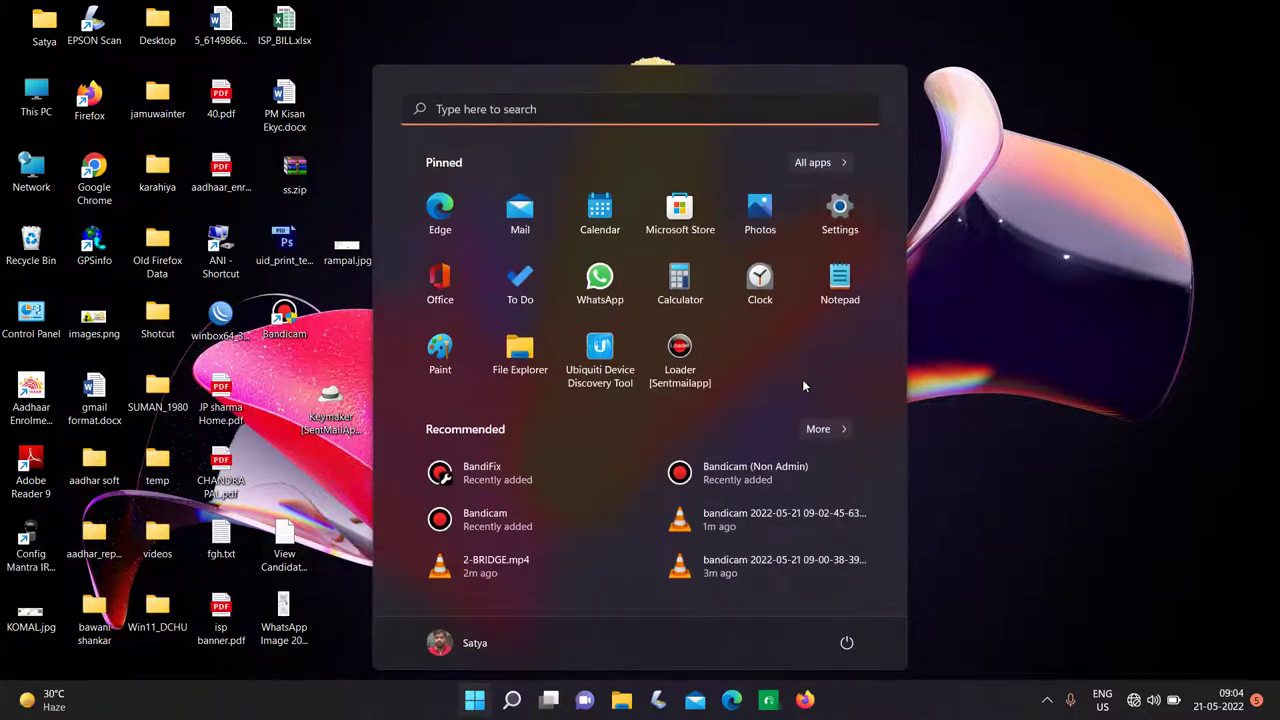
text(wy)
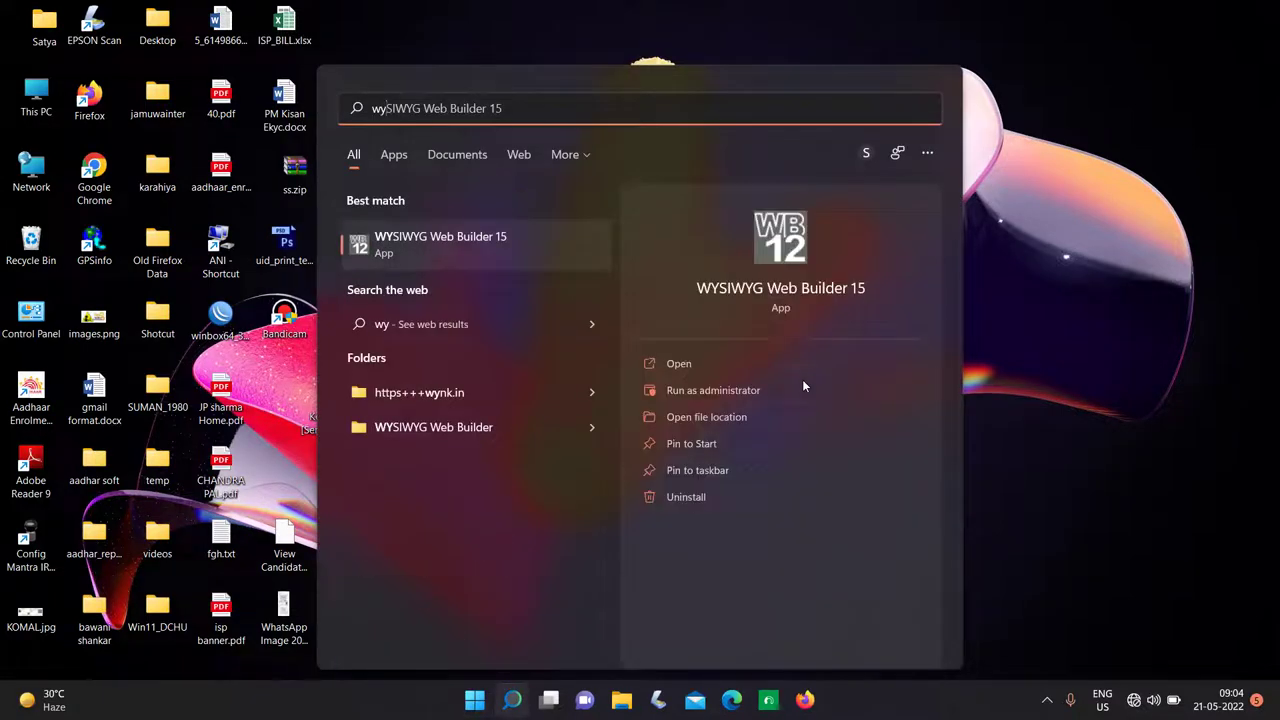
click(442, 241)
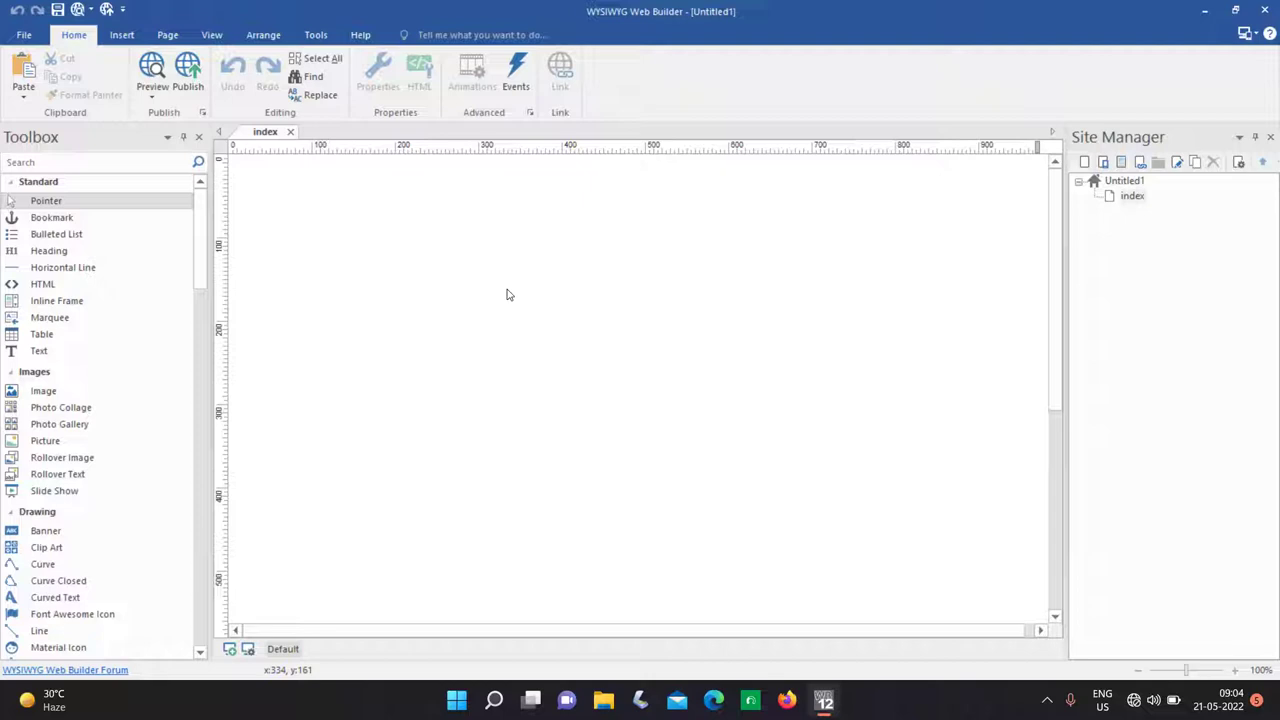
click(24, 35)
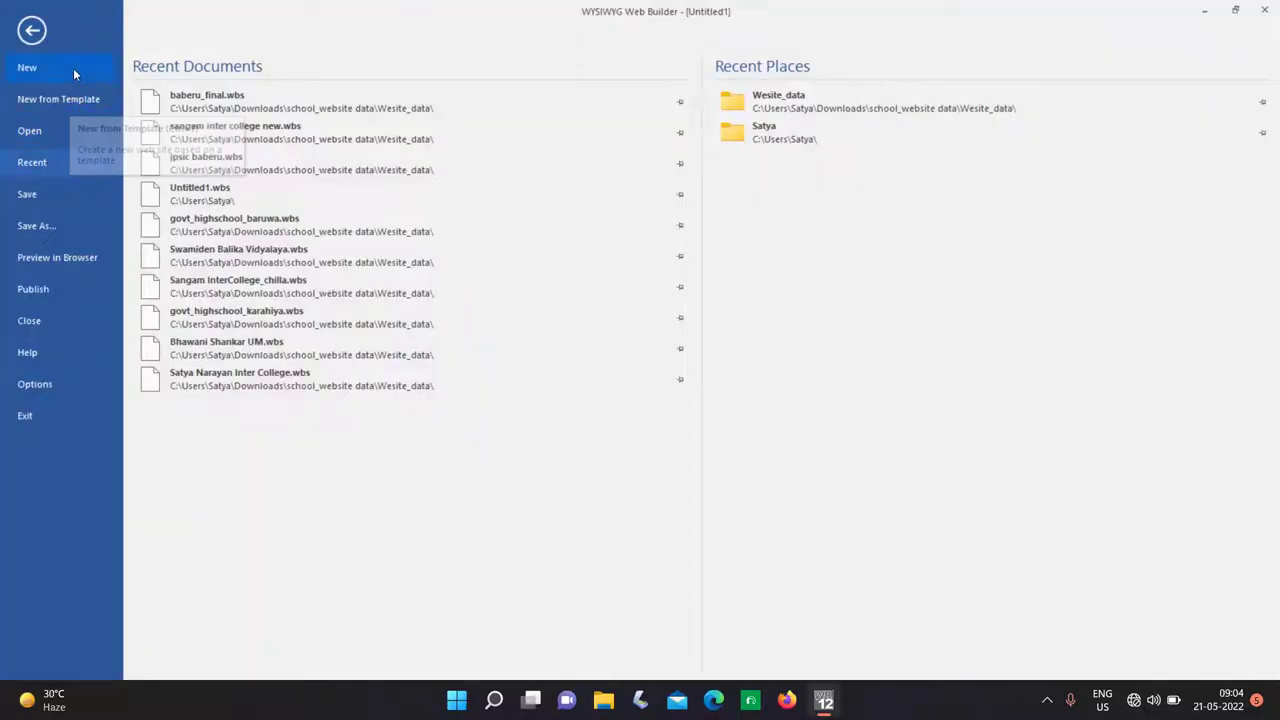
click(73, 68)
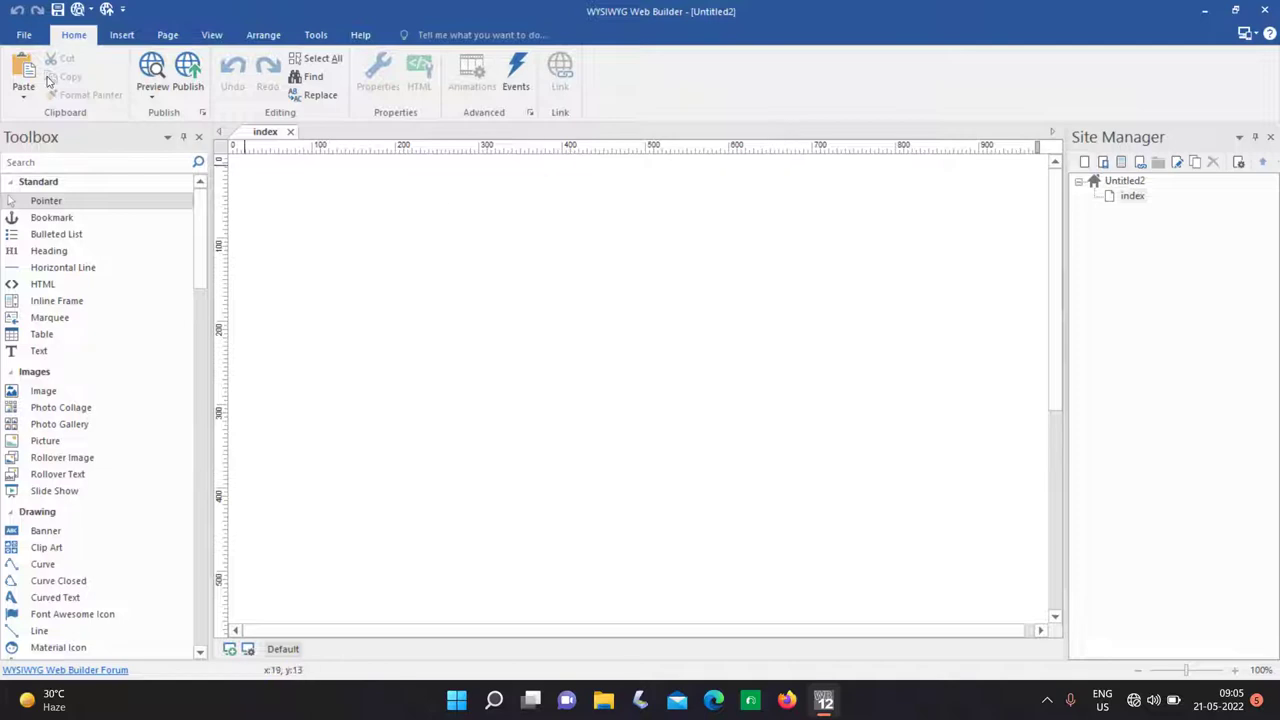
Open the recent project baberu_final.wbs and its index page for editing.
click(24, 35)
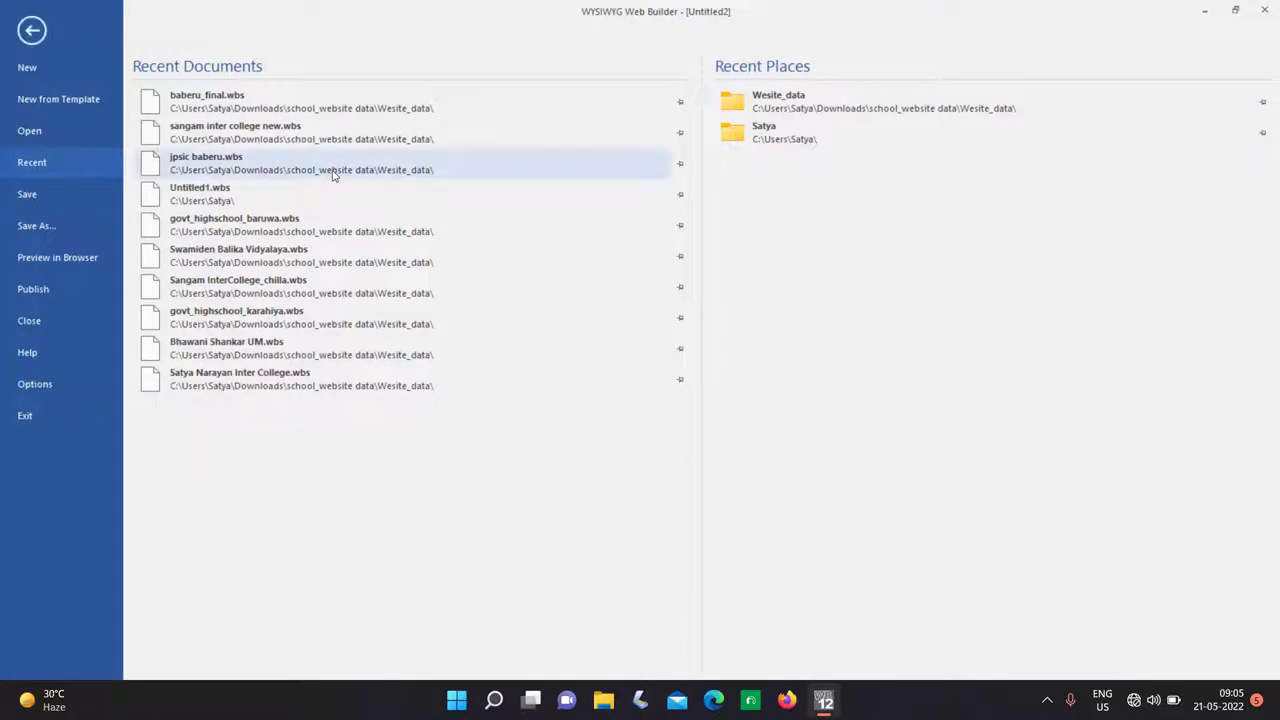
click(243, 97)
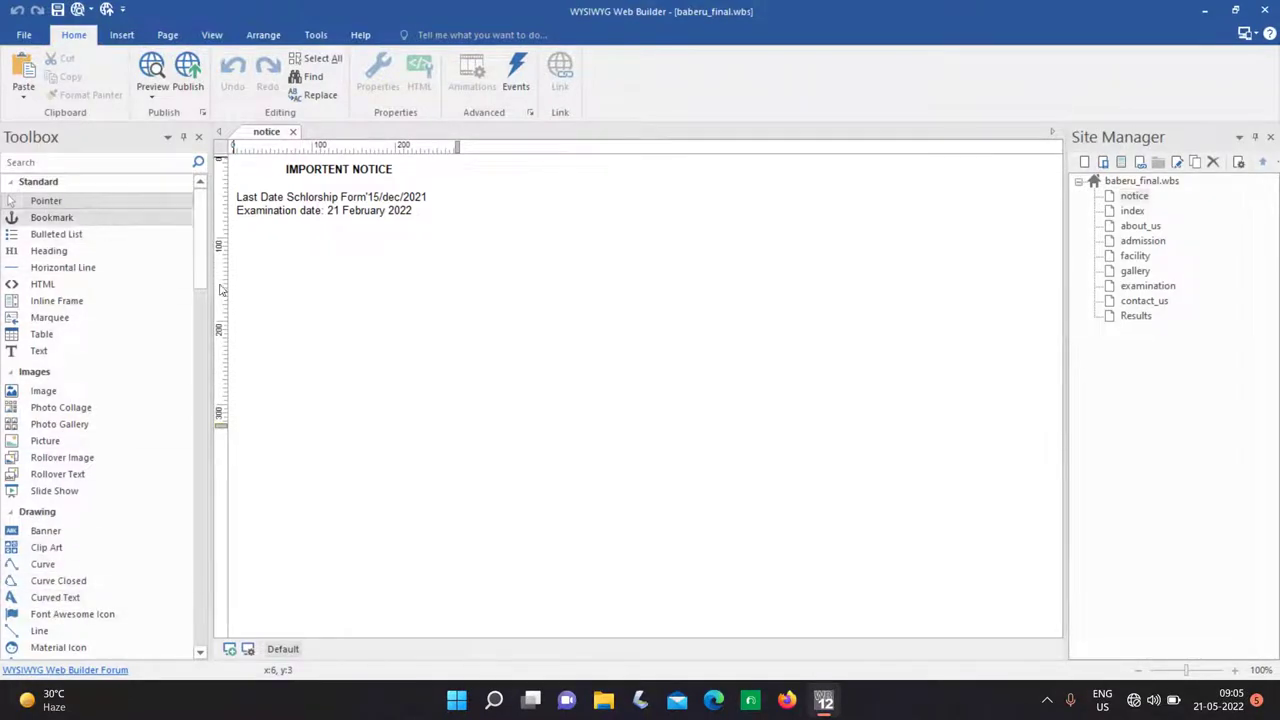
double_click(1131, 214)
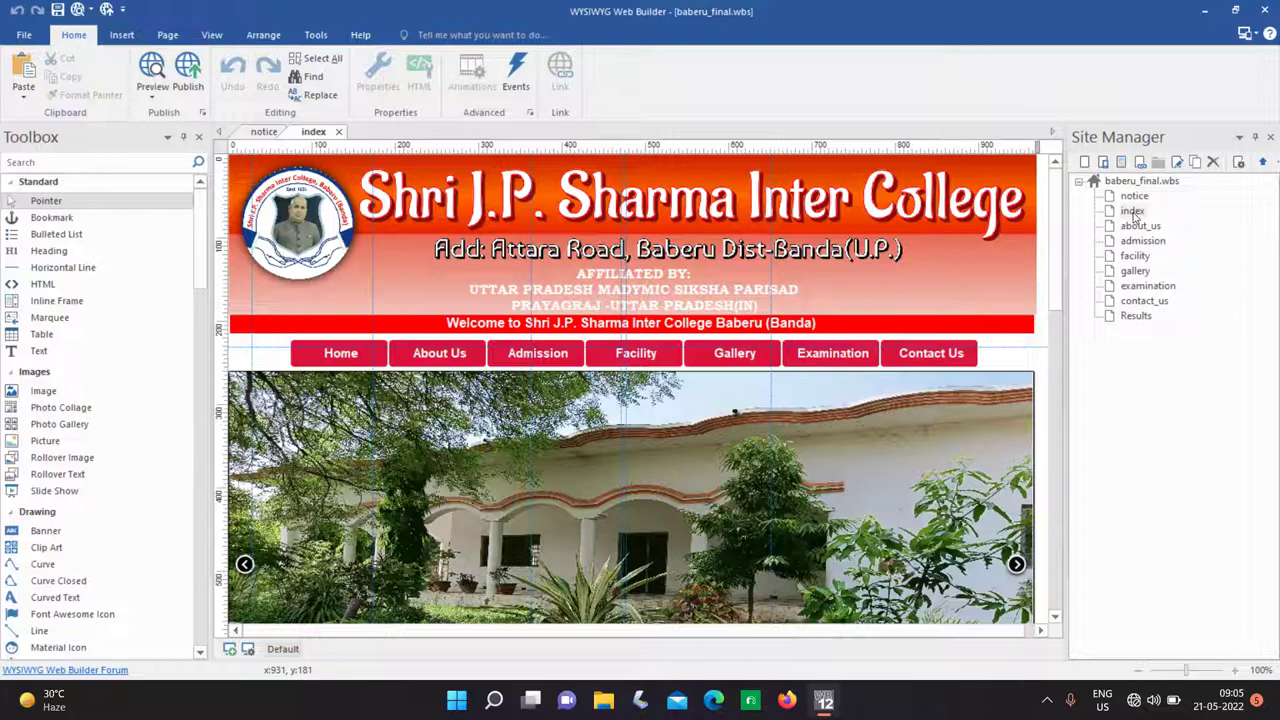
Examine the index page's sections from the header down to the college description.
scroll(631, 490, down, 5)
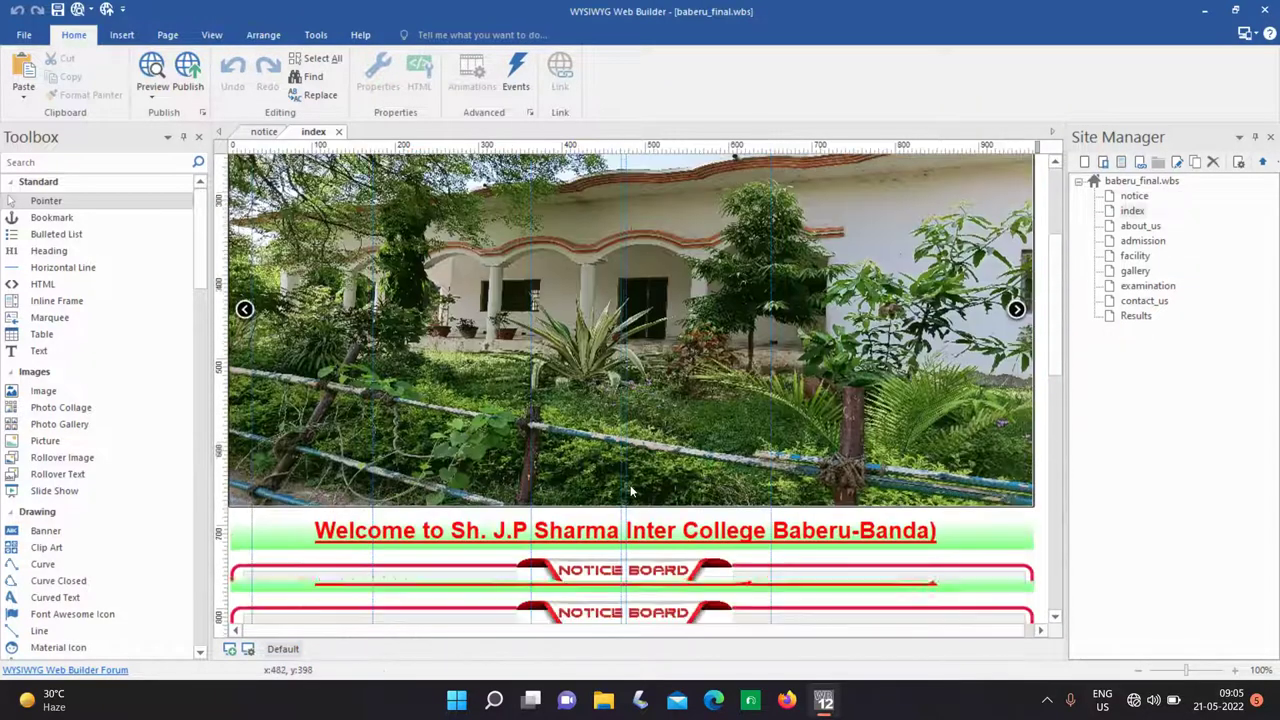
scroll(631, 490, down, 7)
scroll(631, 490, up, 9)
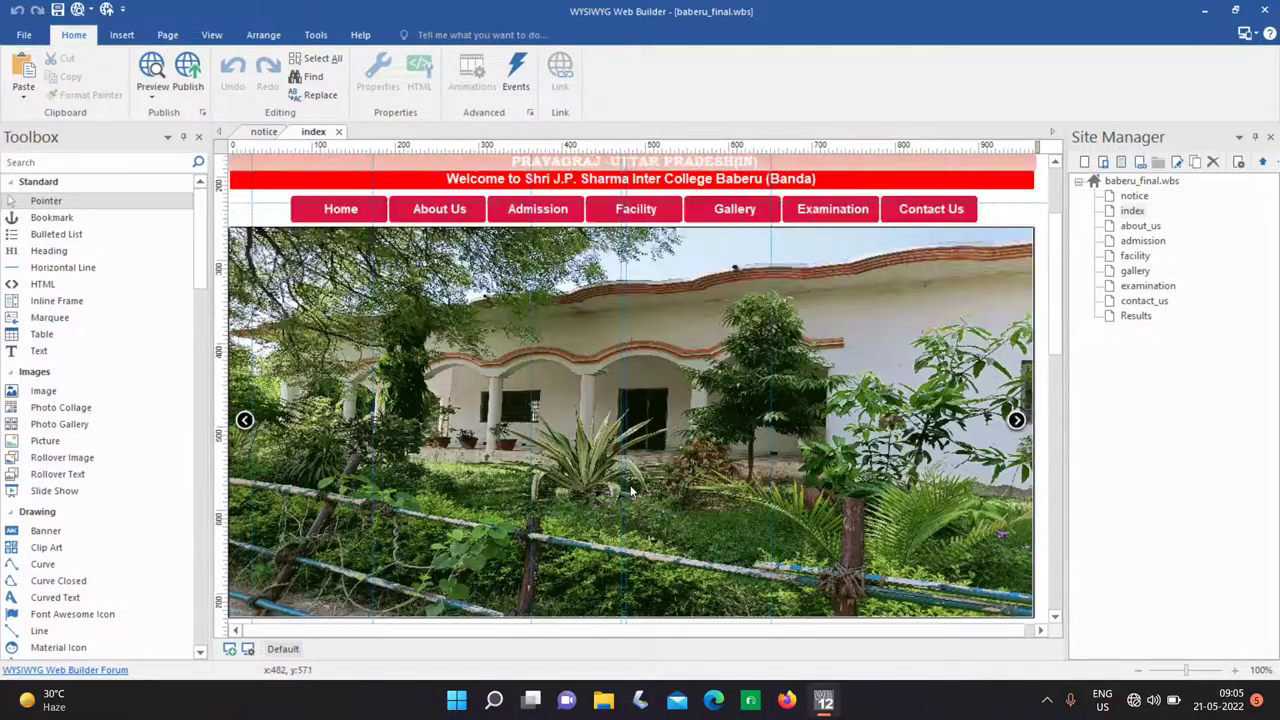
drag(1055, 235, 1038, 456)
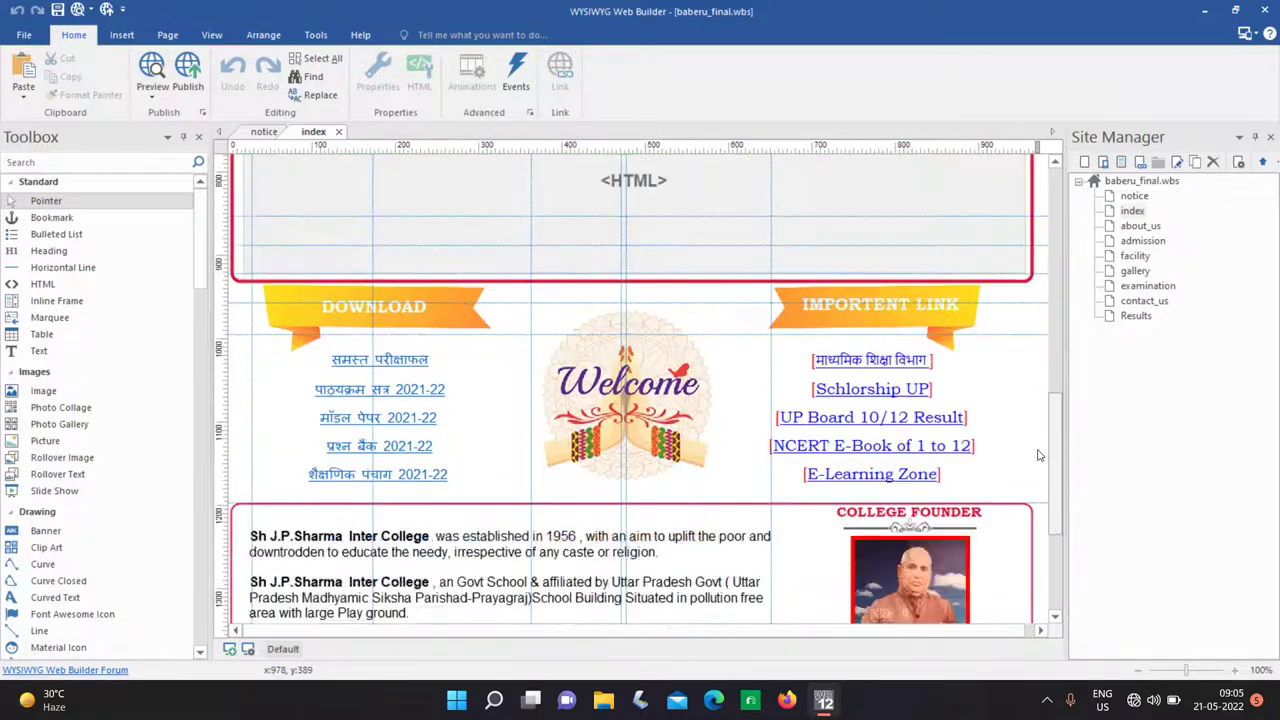
scroll(1038, 456, down, 6)
scroll(1038, 456, up, 18)
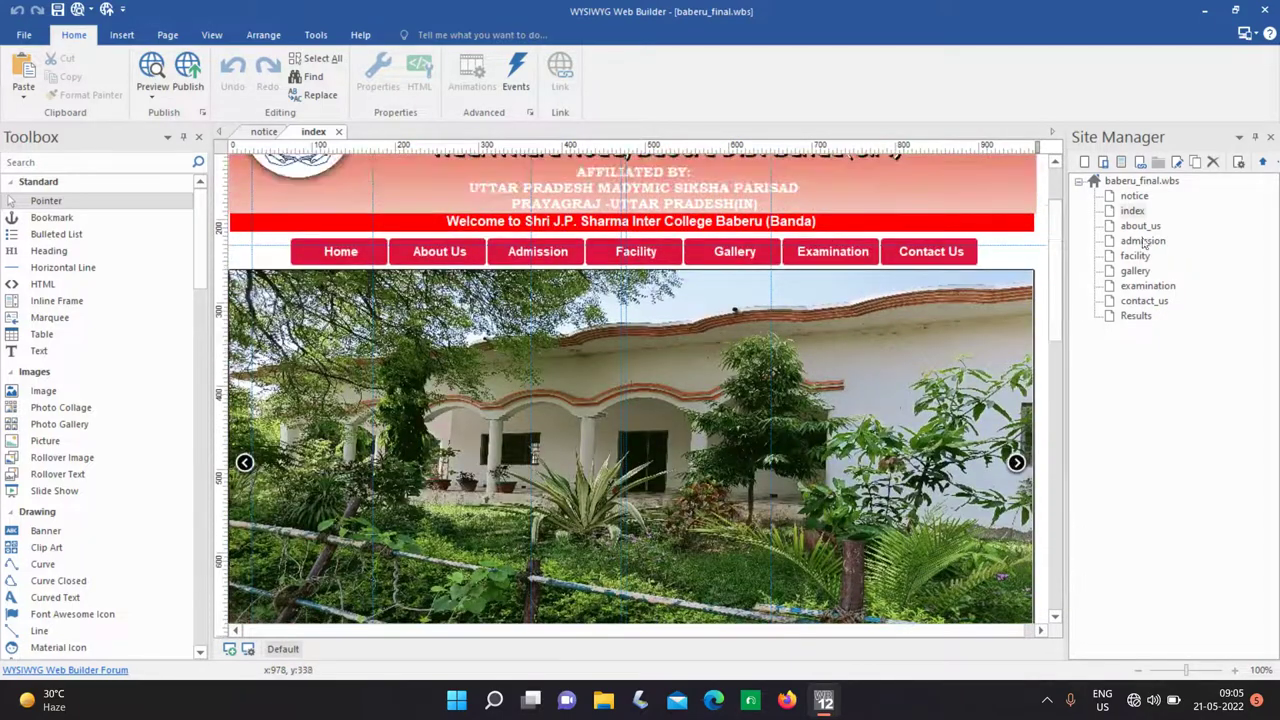
Open the project's about_us, admission, facility, gallery, examination and contact_us pages.
double_click(1140, 226)
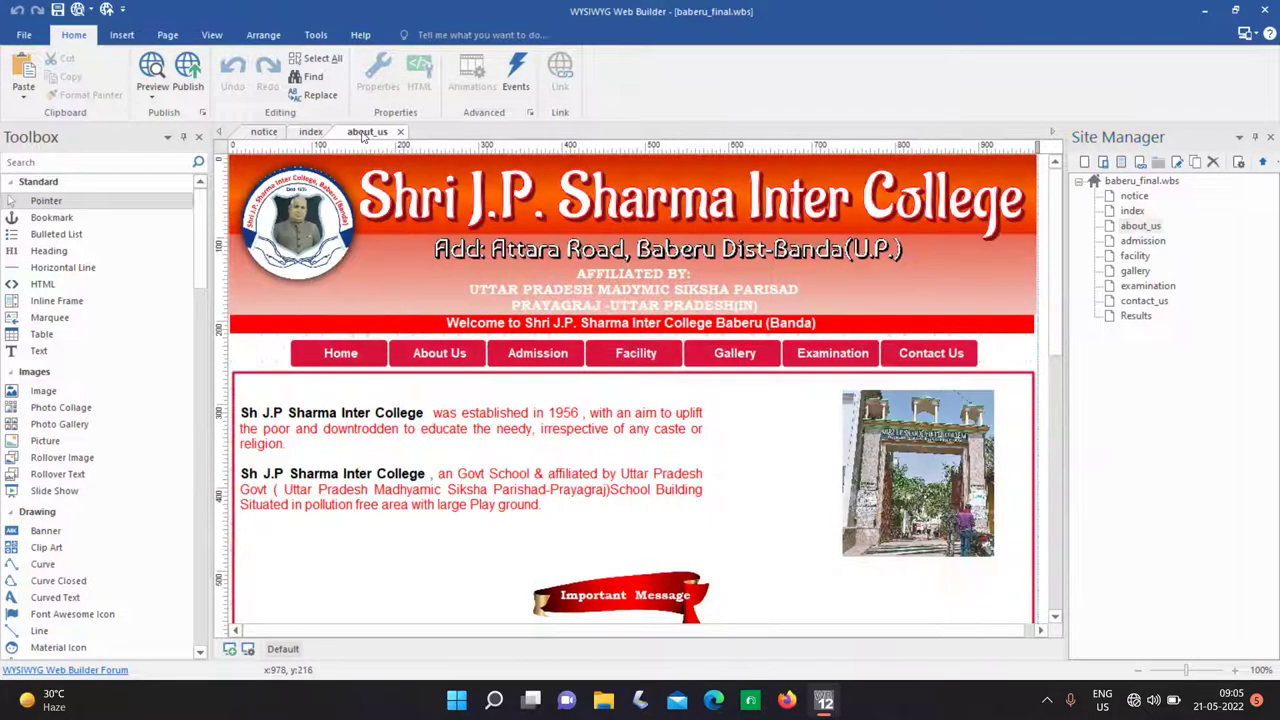
click(306, 131)
click(364, 132)
double_click(1142, 241)
double_click(1135, 256)
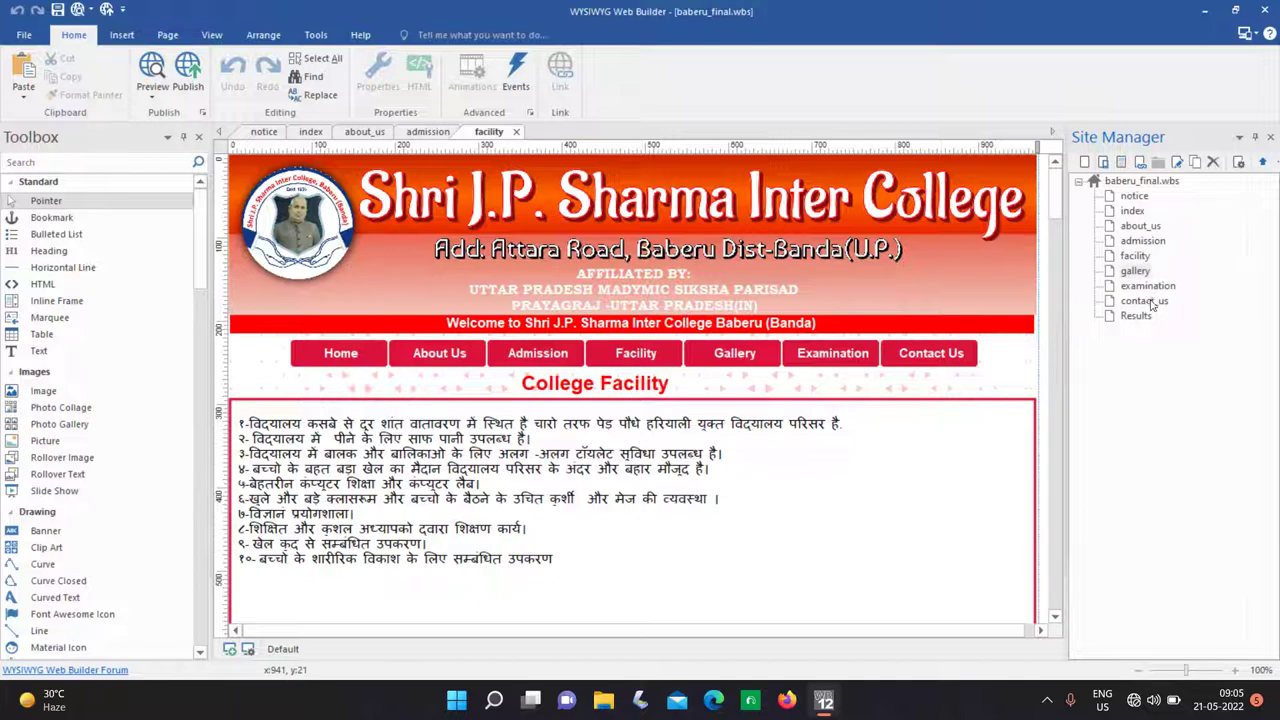
click(1151, 305)
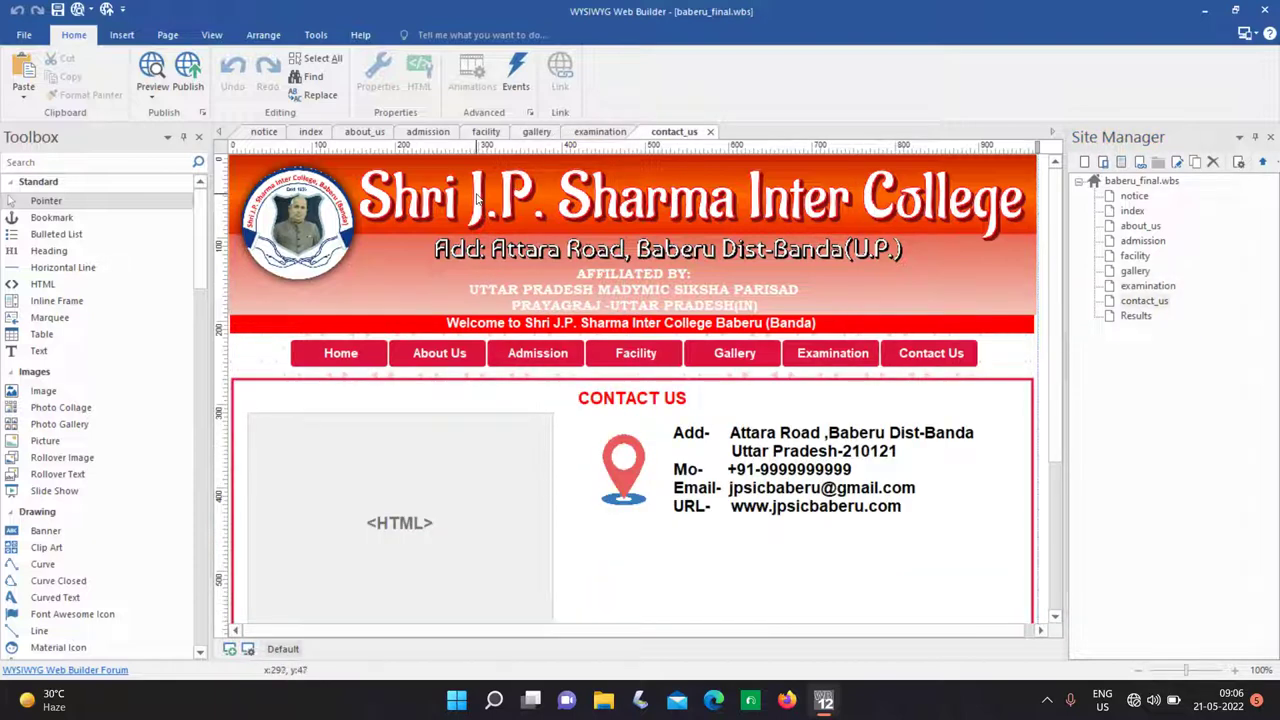
Look through every open page of the project in order, from notice to contact_us.
click(265, 138)
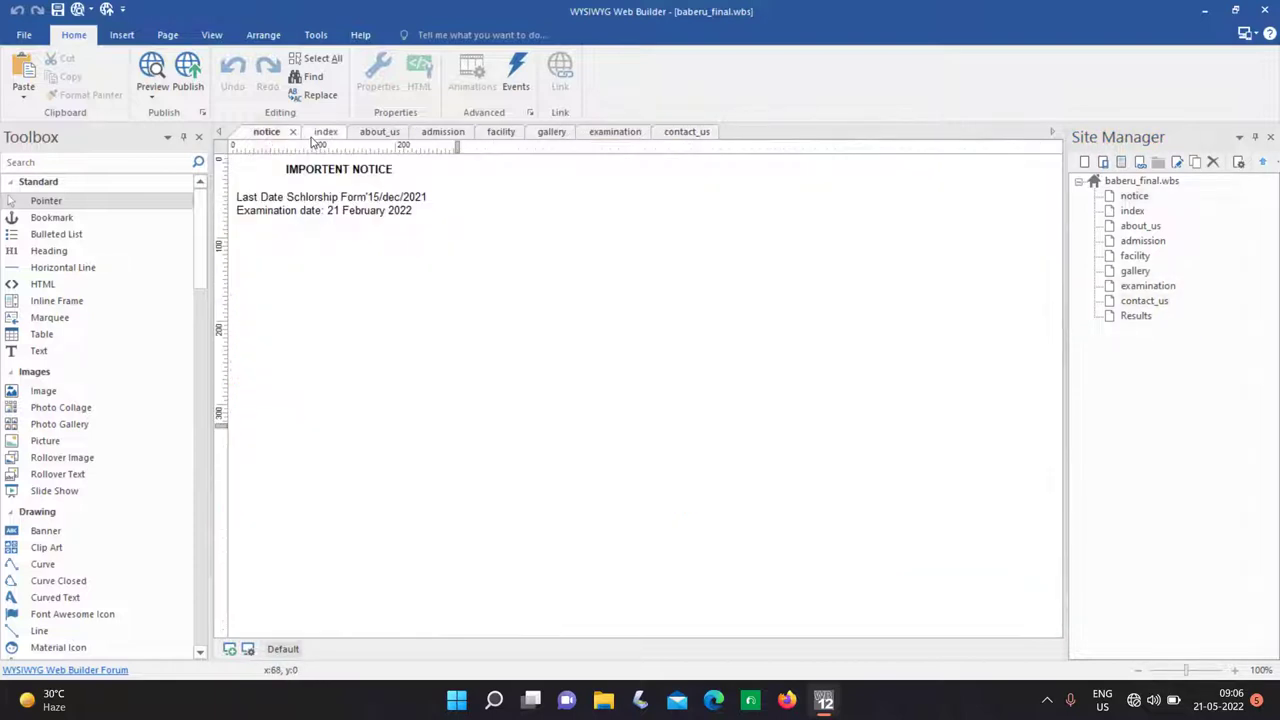
click(320, 134)
click(378, 133)
click(440, 133)
click(500, 133)
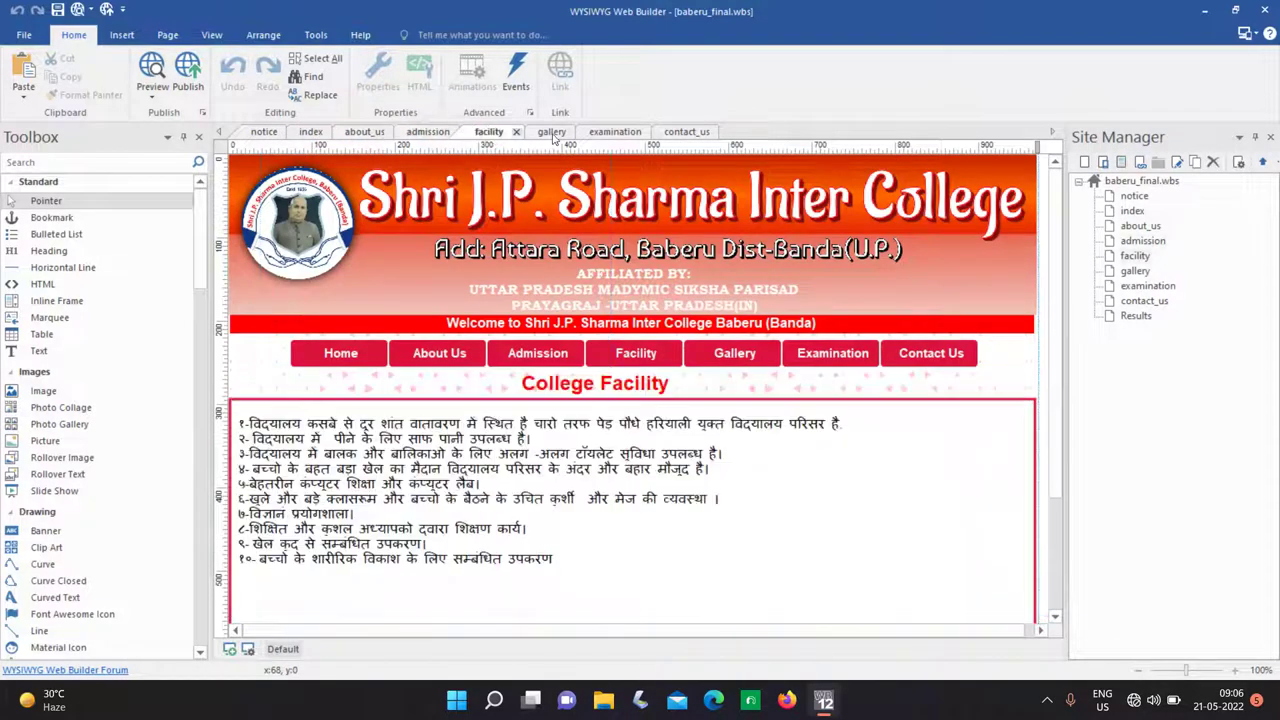
click(551, 133)
click(608, 132)
click(676, 132)
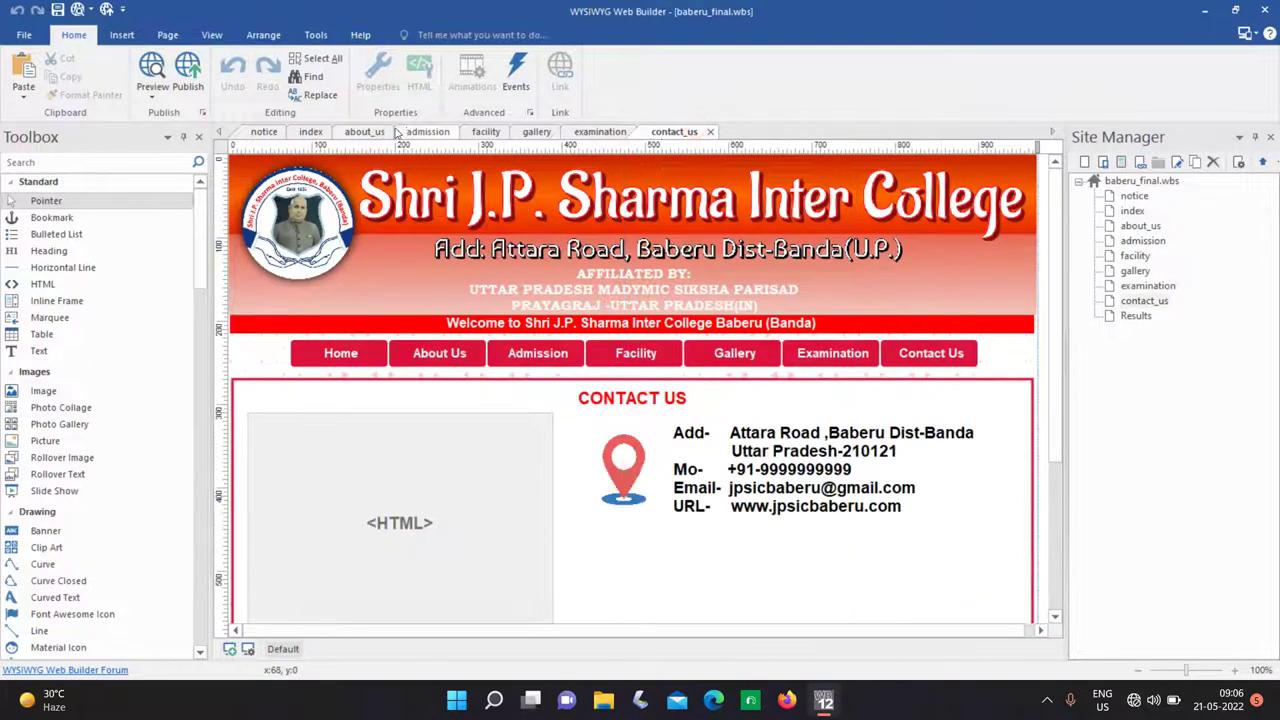
Return to the index page and review its banner, slideshow, notice board and lower sections.
click(313, 133)
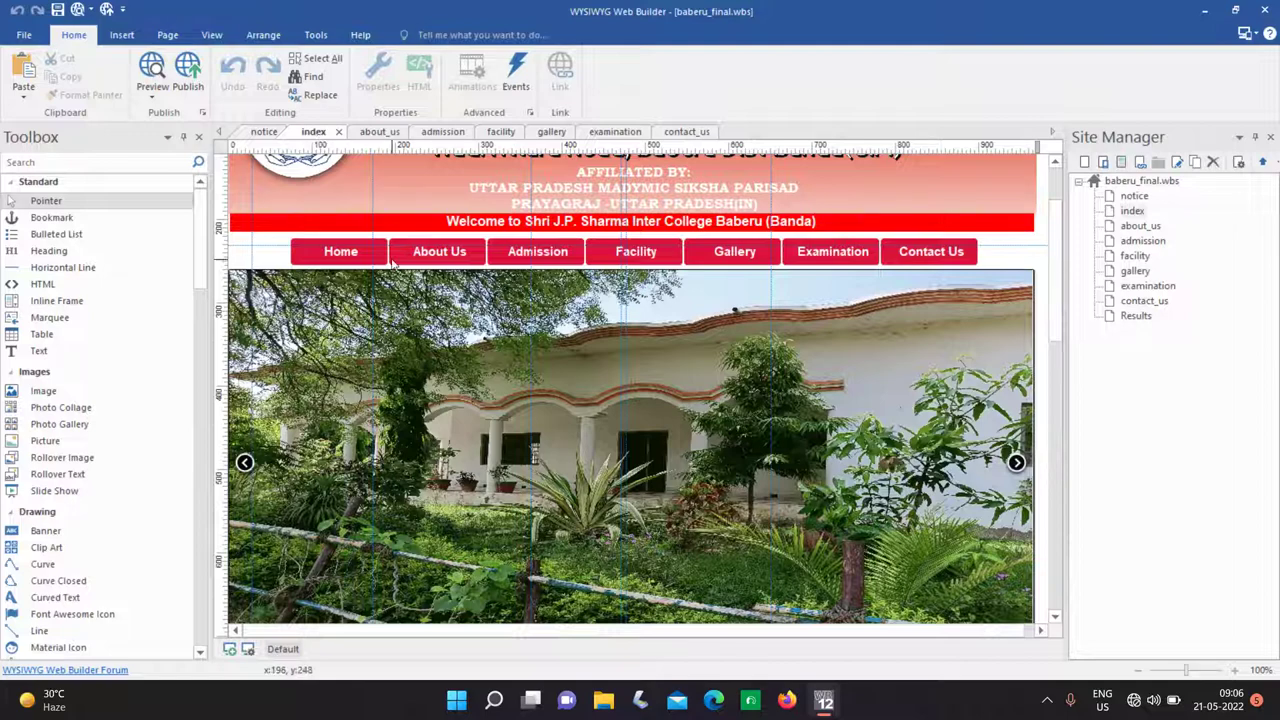
scroll(375, 272, up, 2)
scroll(545, 514, down, 9)
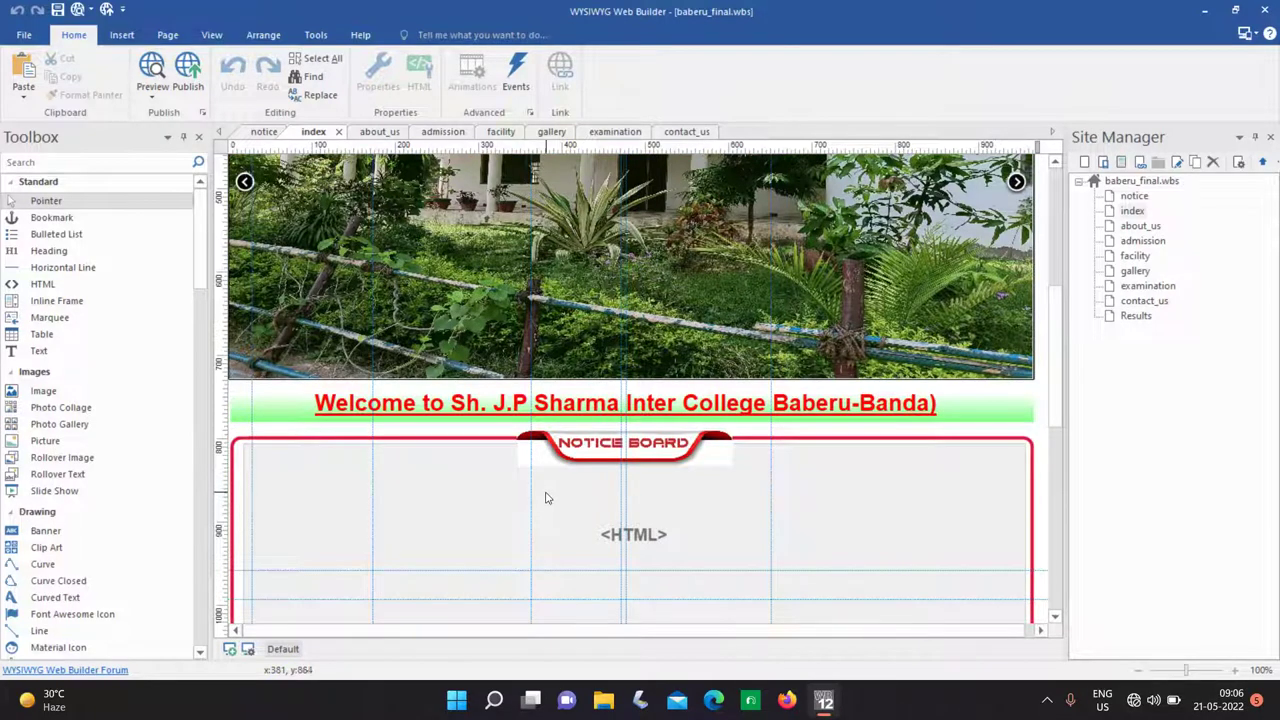
scroll(543, 495, down, 11)
scroll(540, 470, up, 20)
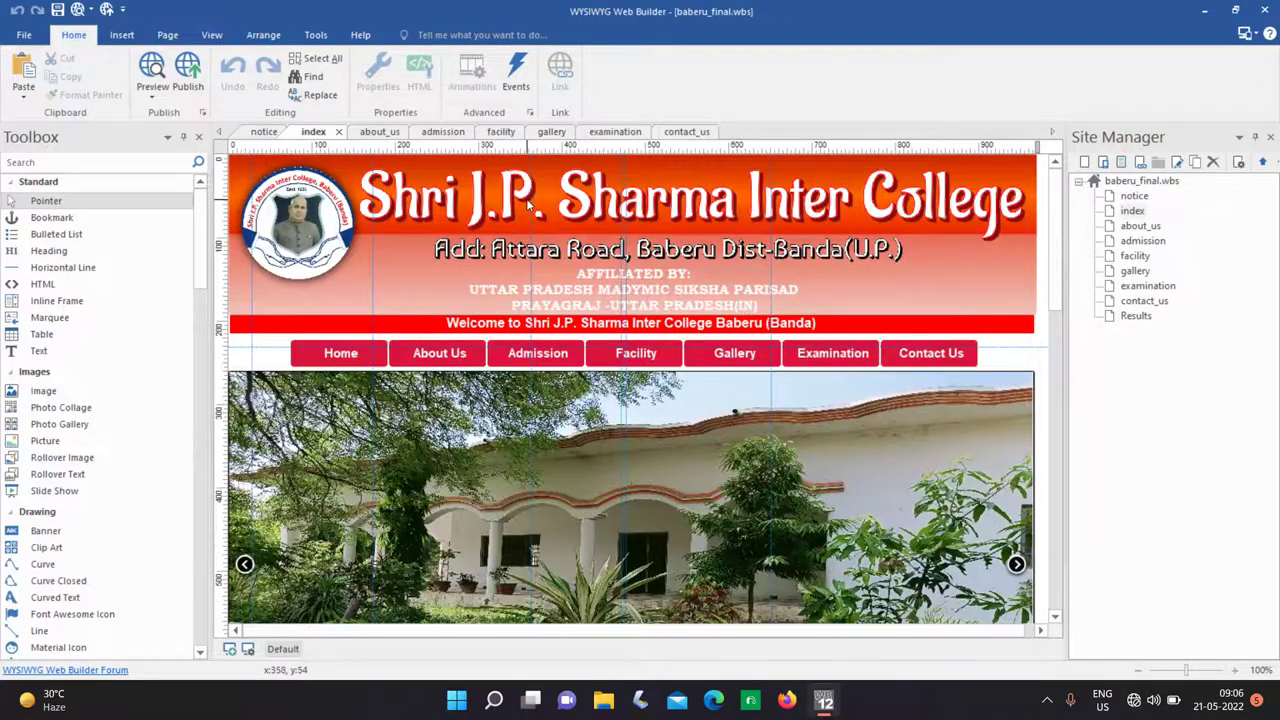
Save a copy of the project in the default Web Builder format as ggic_tindwari in the Wesite_data folder.
click(25, 35)
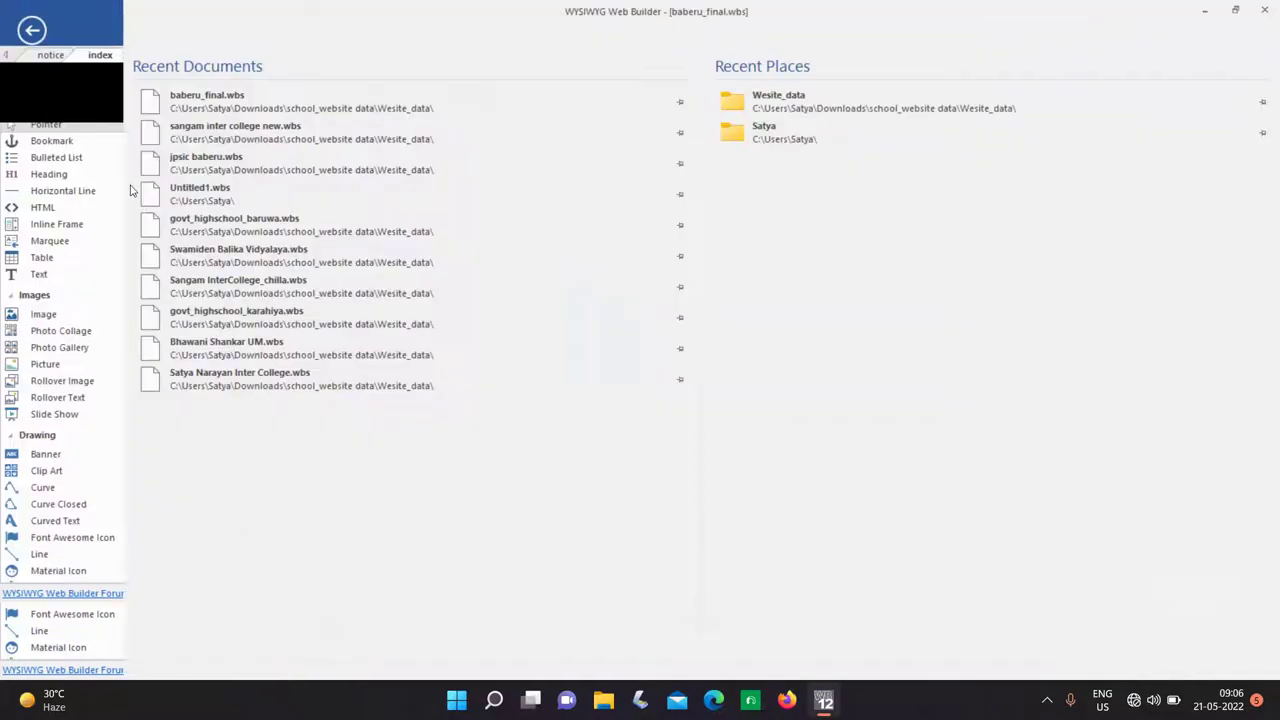
click(73, 225)
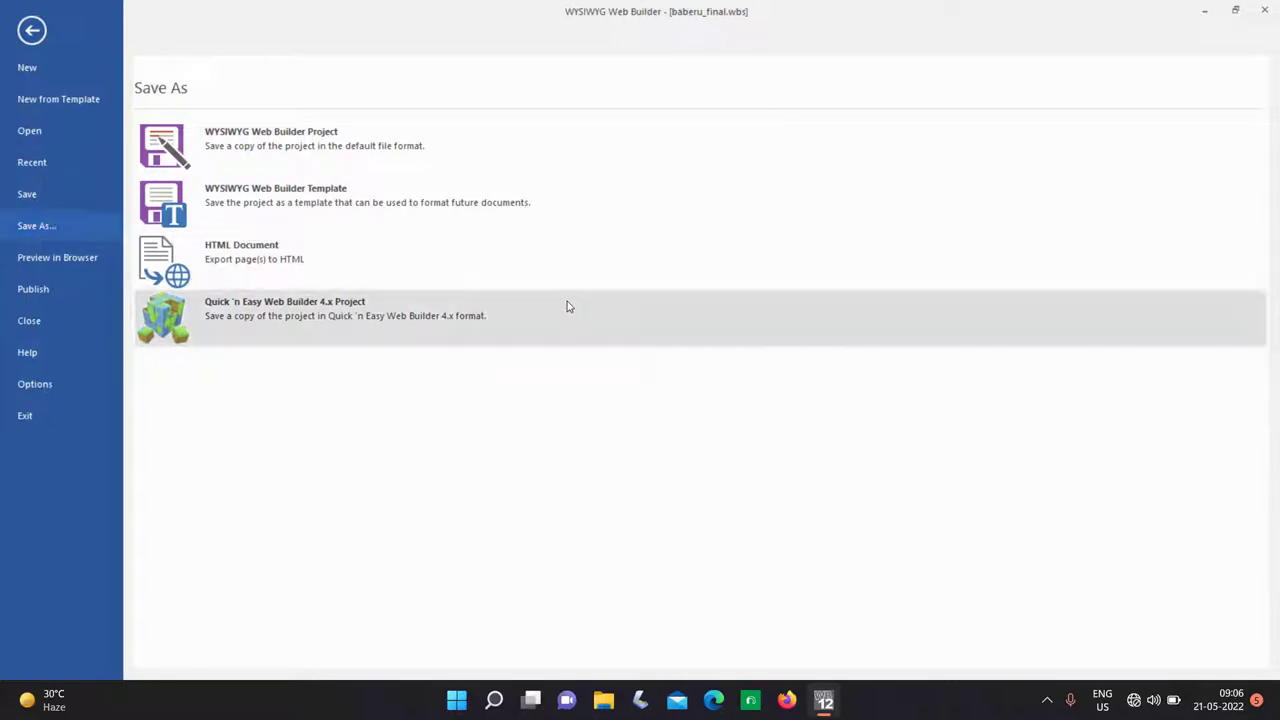
click(310, 146)
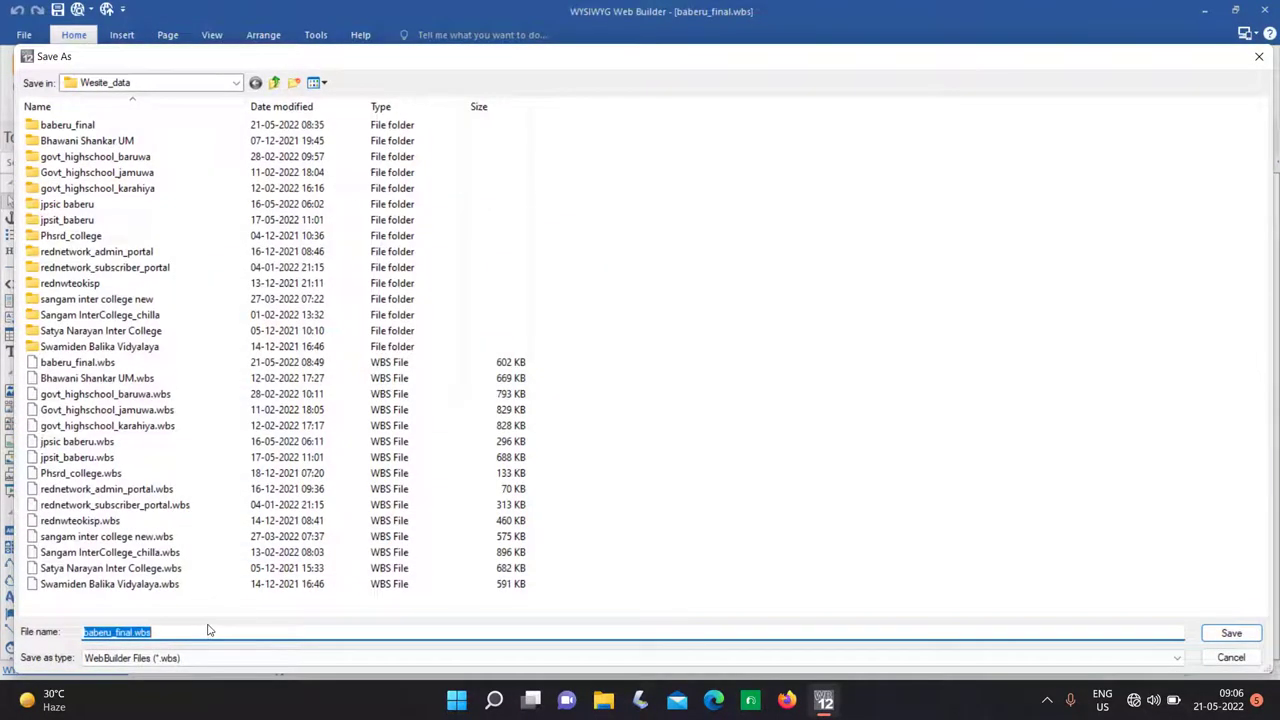
text(ggic_tindwari)
click(1226, 633)
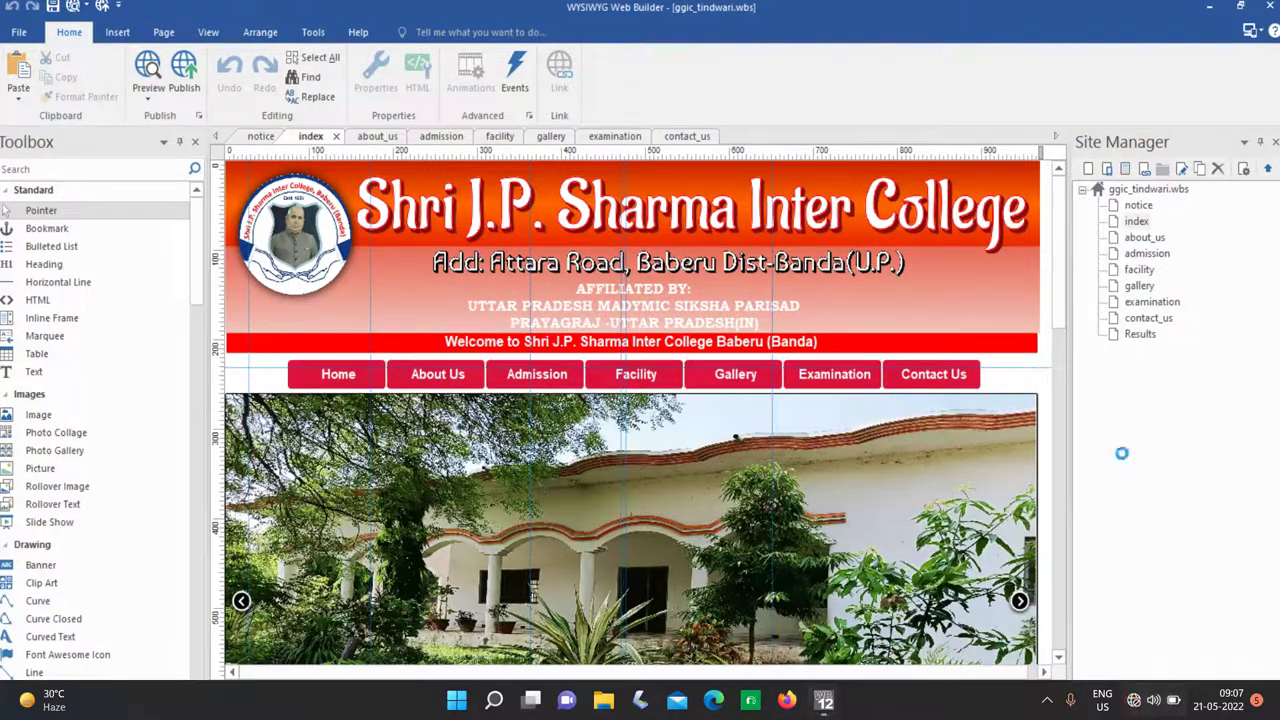
Turn on the computer's Wi-Fi and close the network list.
click(1133, 700)
click(1050, 306)
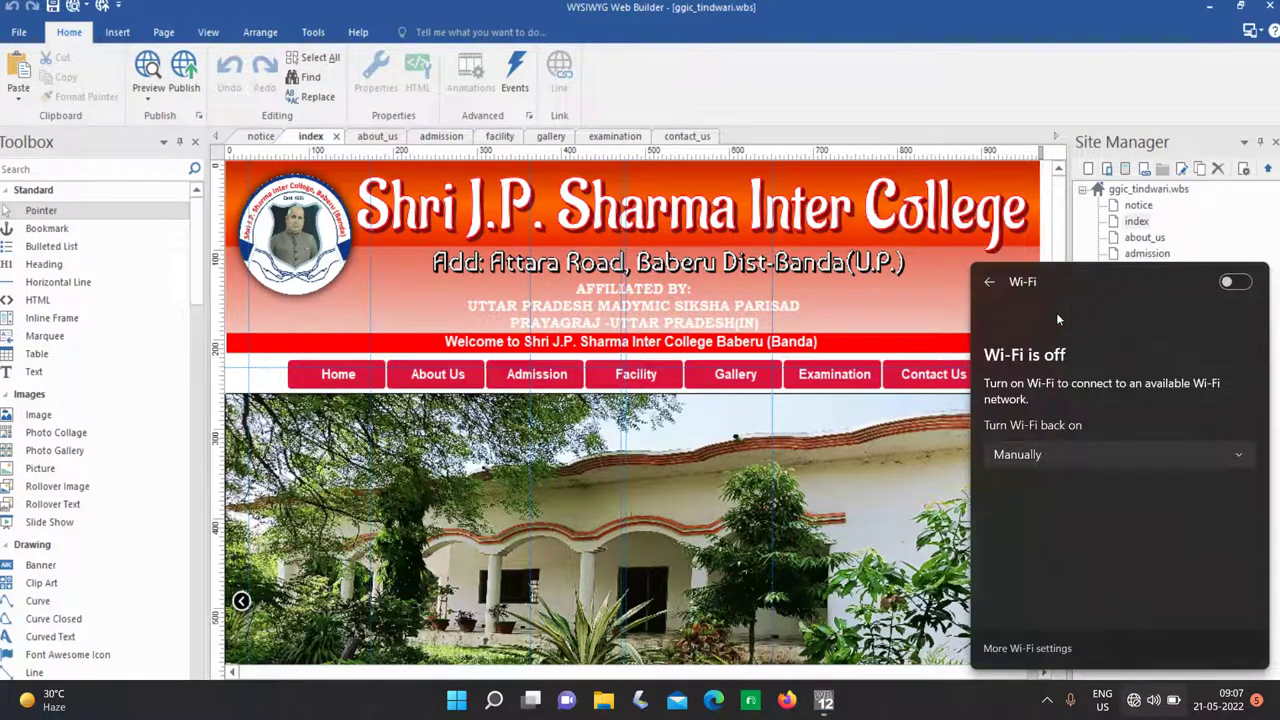
click(1235, 281)
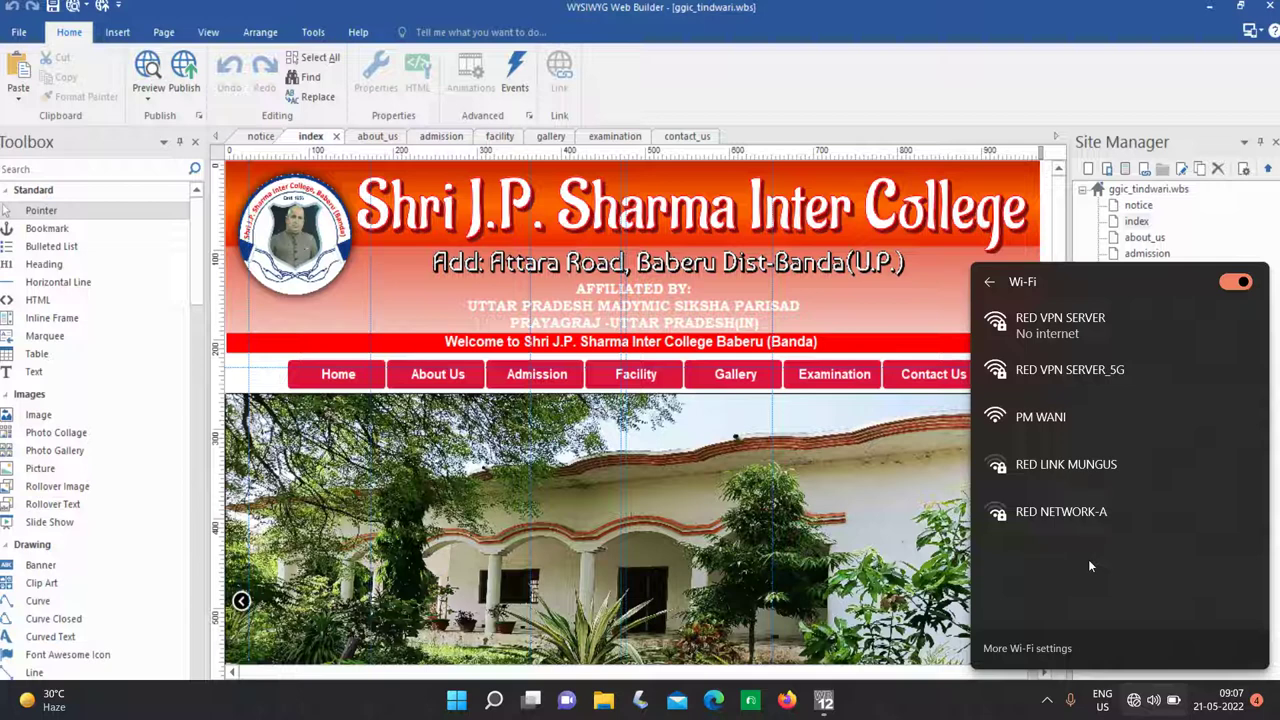
click(932, 704)
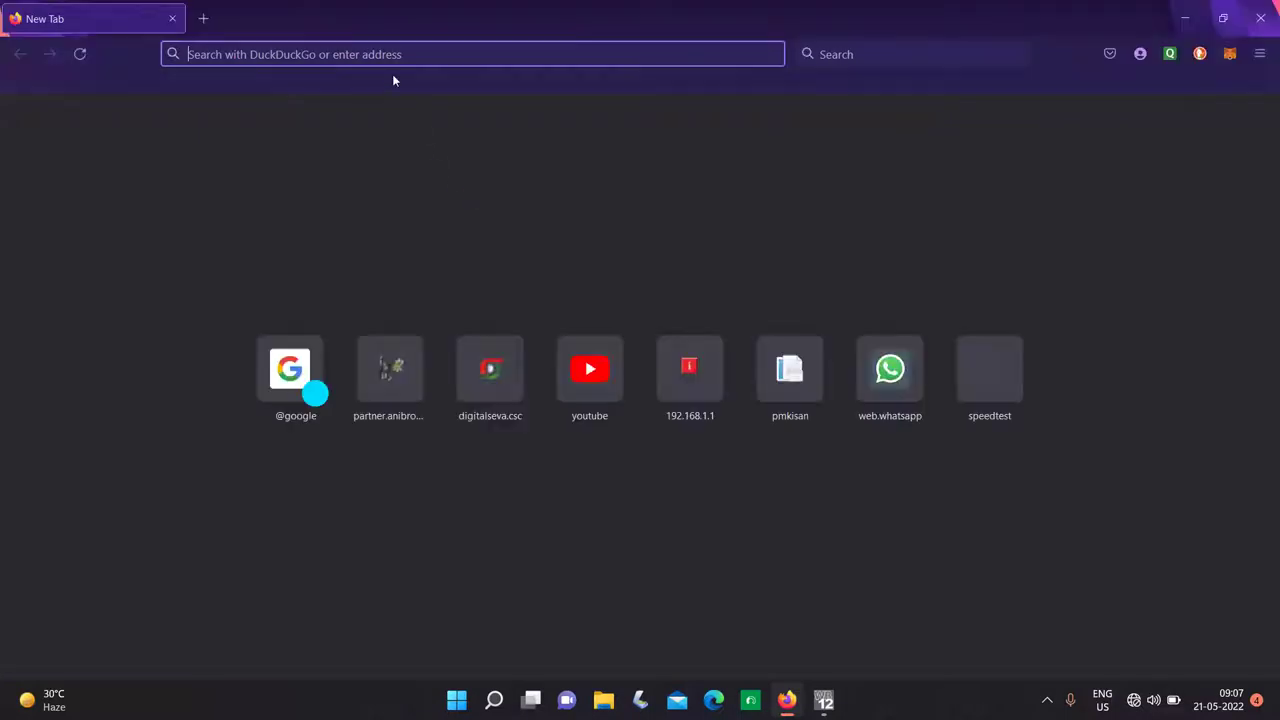
Load the maketext.io site in Firefox and check the Wi-Fi connection status.
text(m)
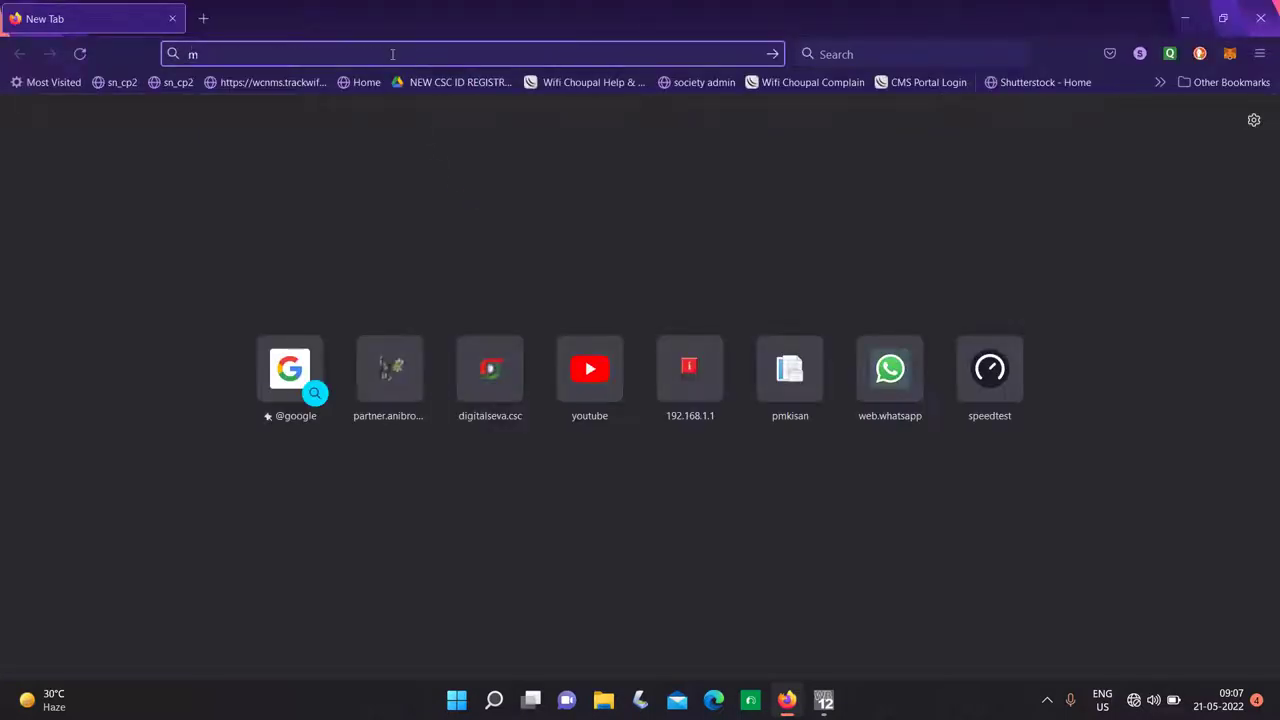
text(aketext.io/)
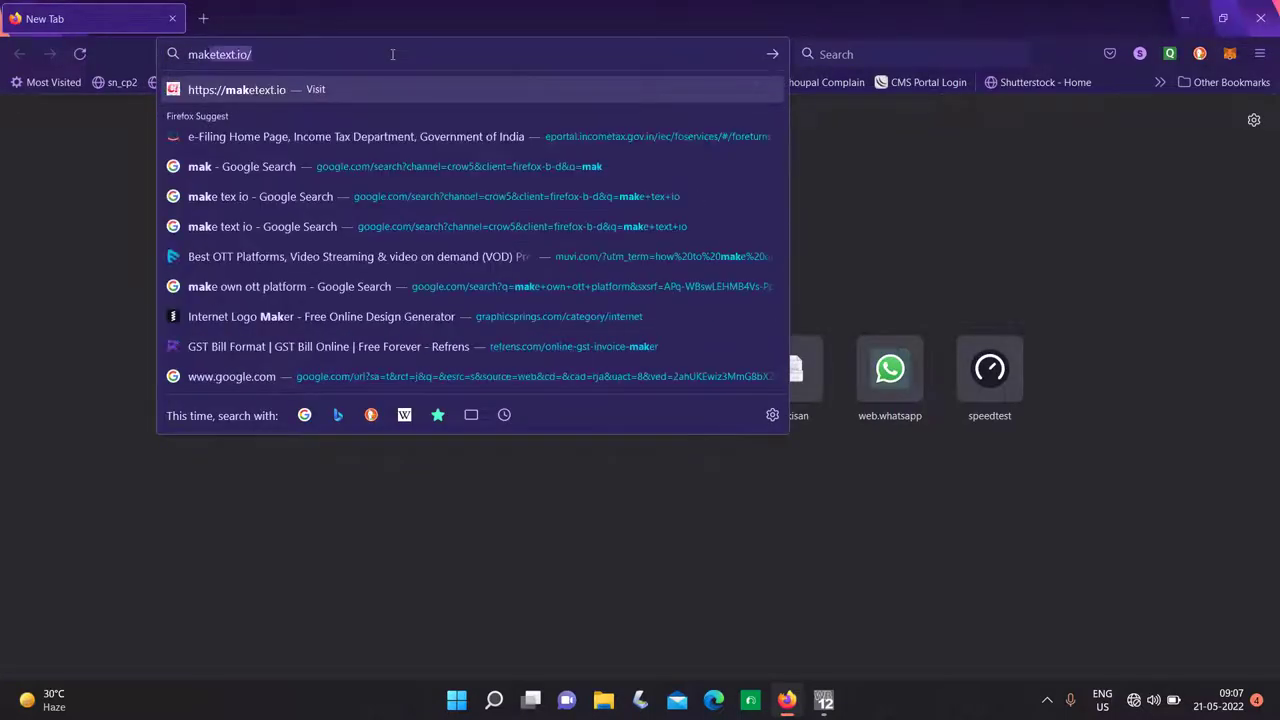
key(Return)
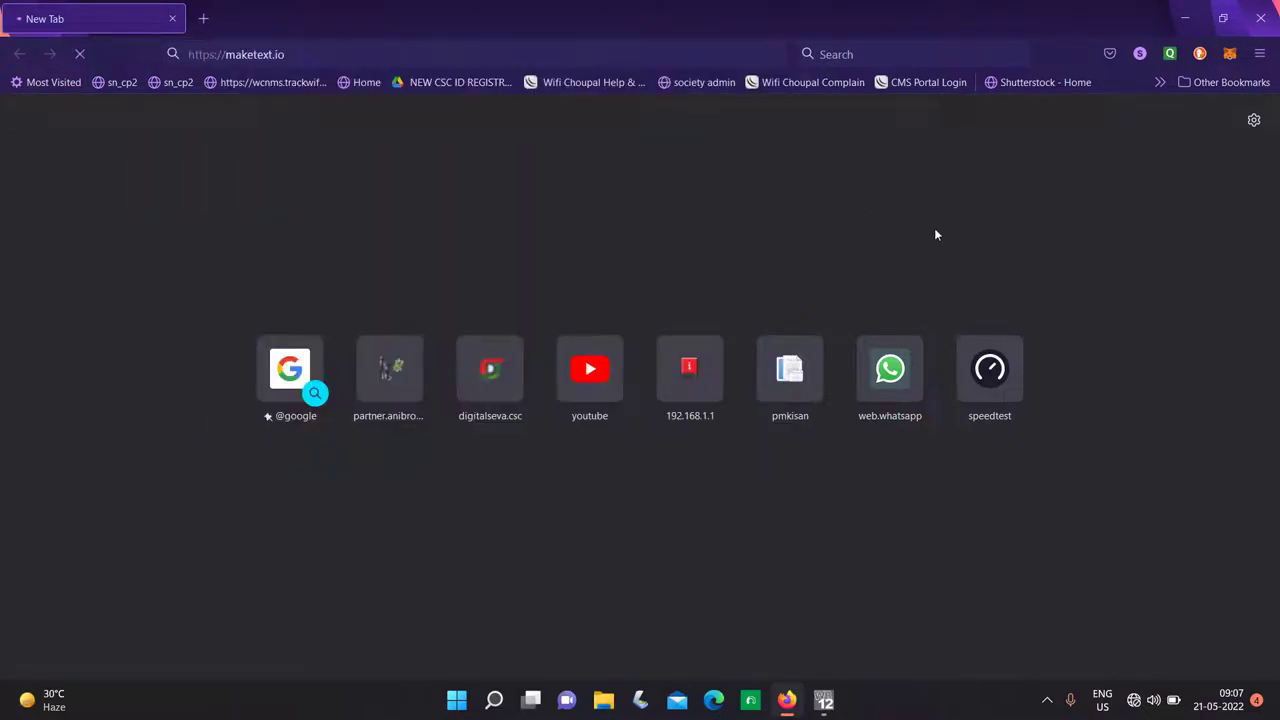
click(1133, 705)
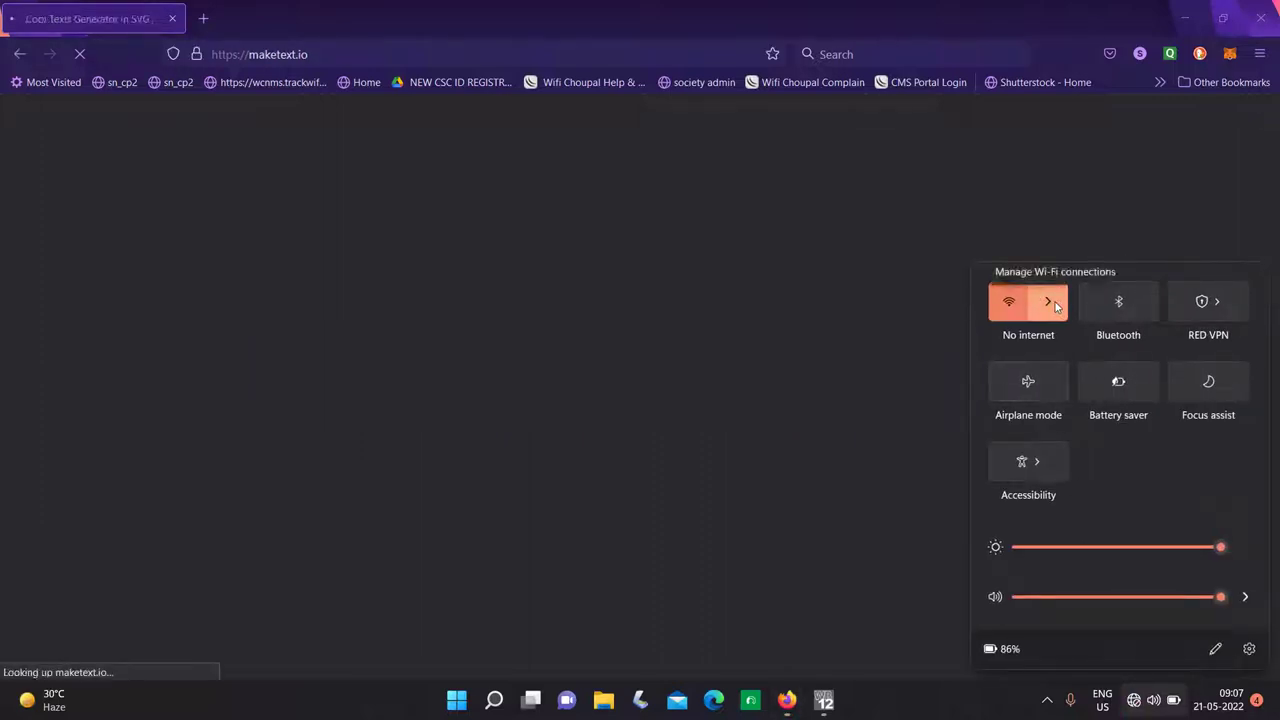
click(454, 320)
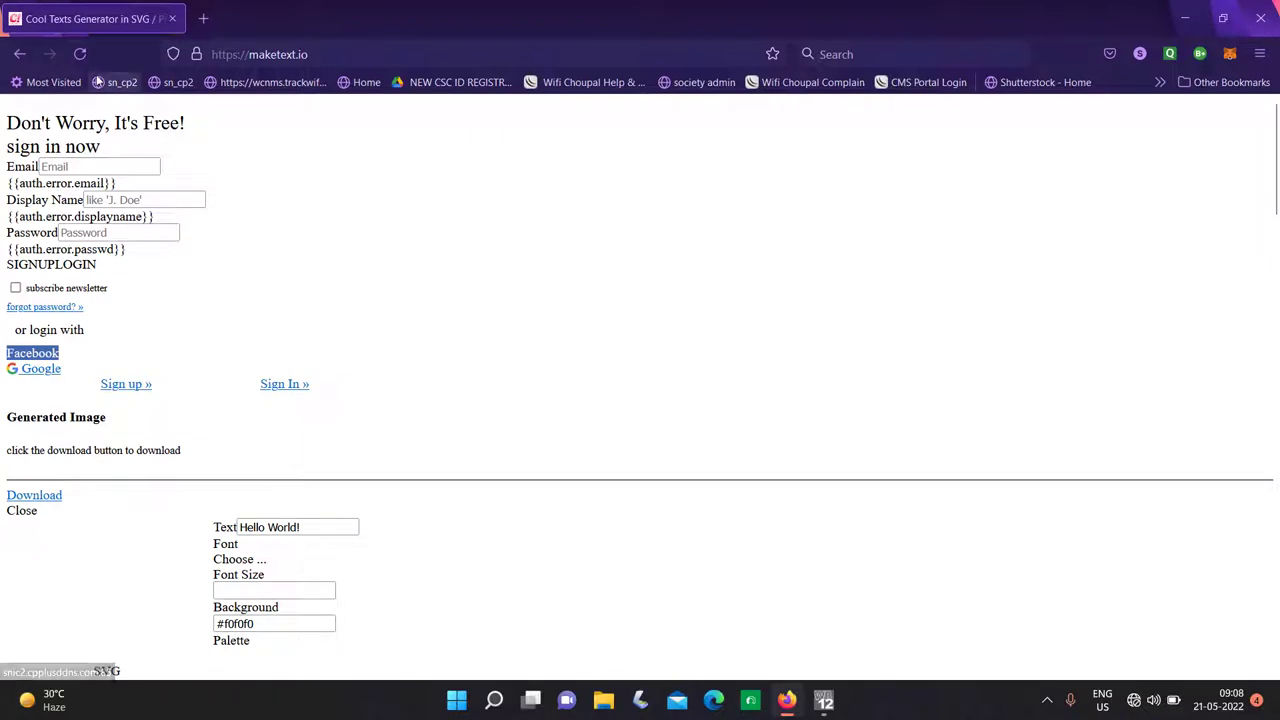
Check the Wi-Fi connection and its network list, and reload maketext.io until the text generator page opens.
click(81, 53)
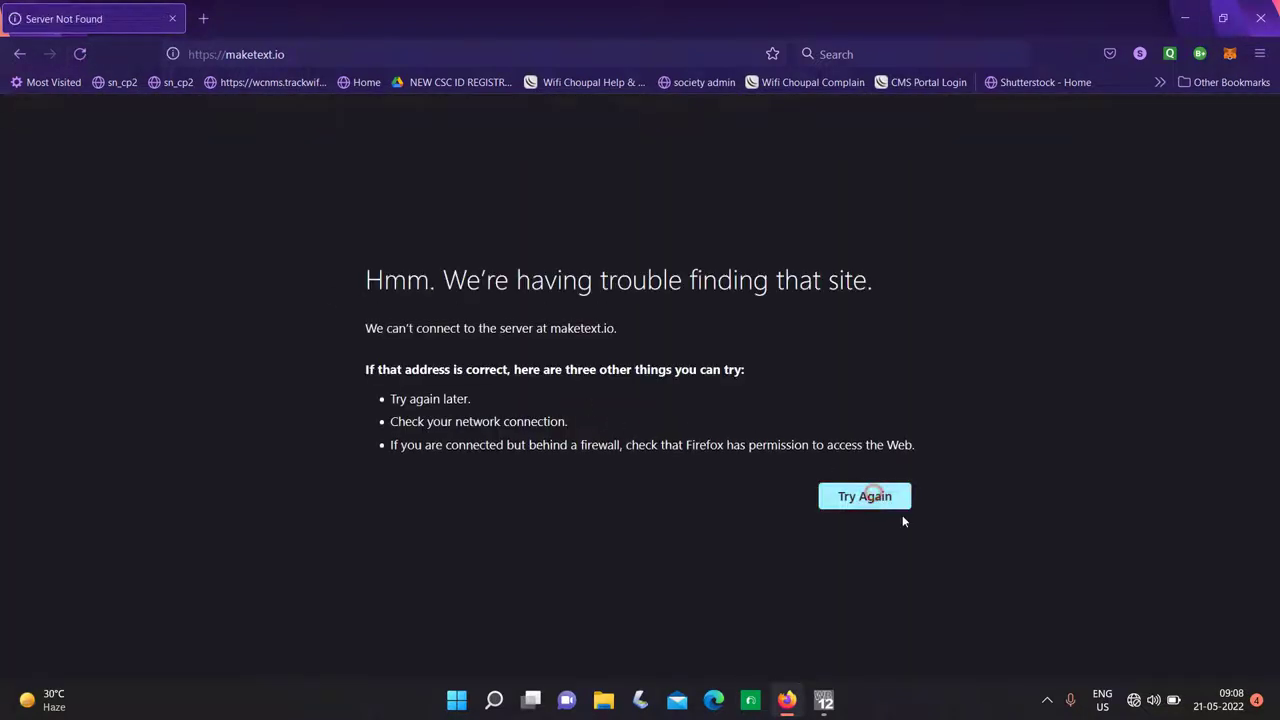
click(855, 498)
click(1133, 700)
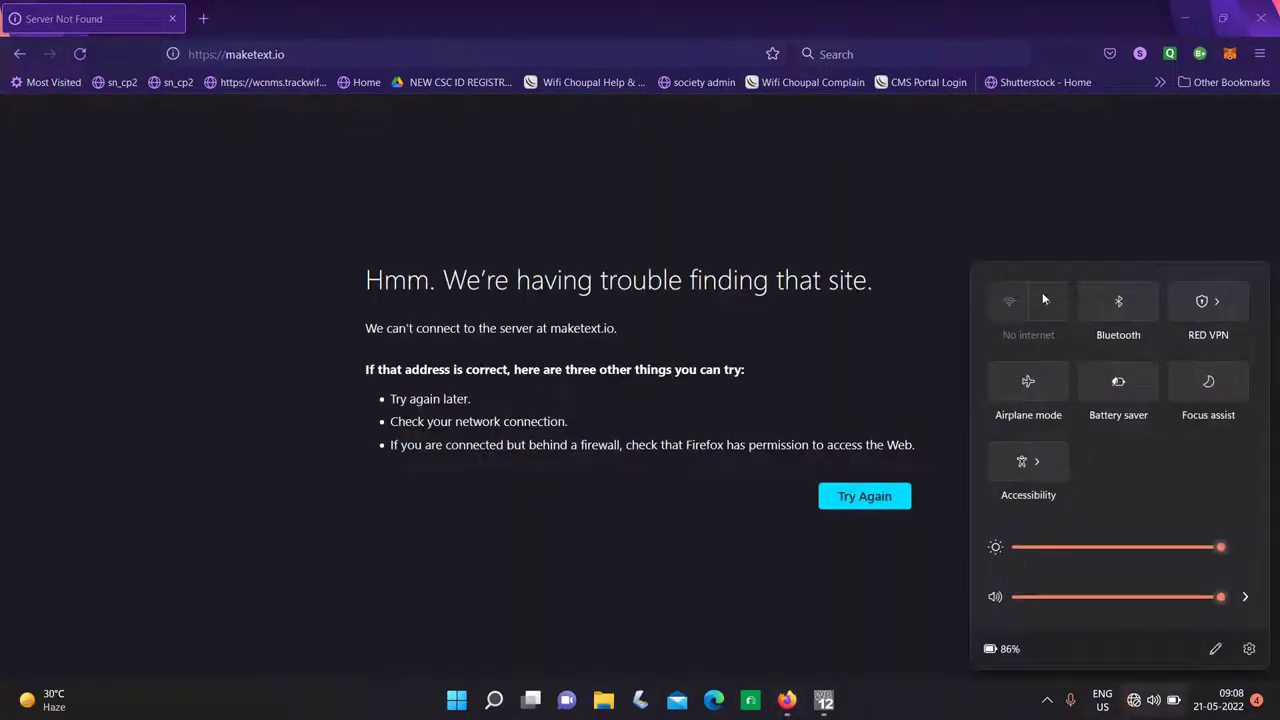
click(800, 593)
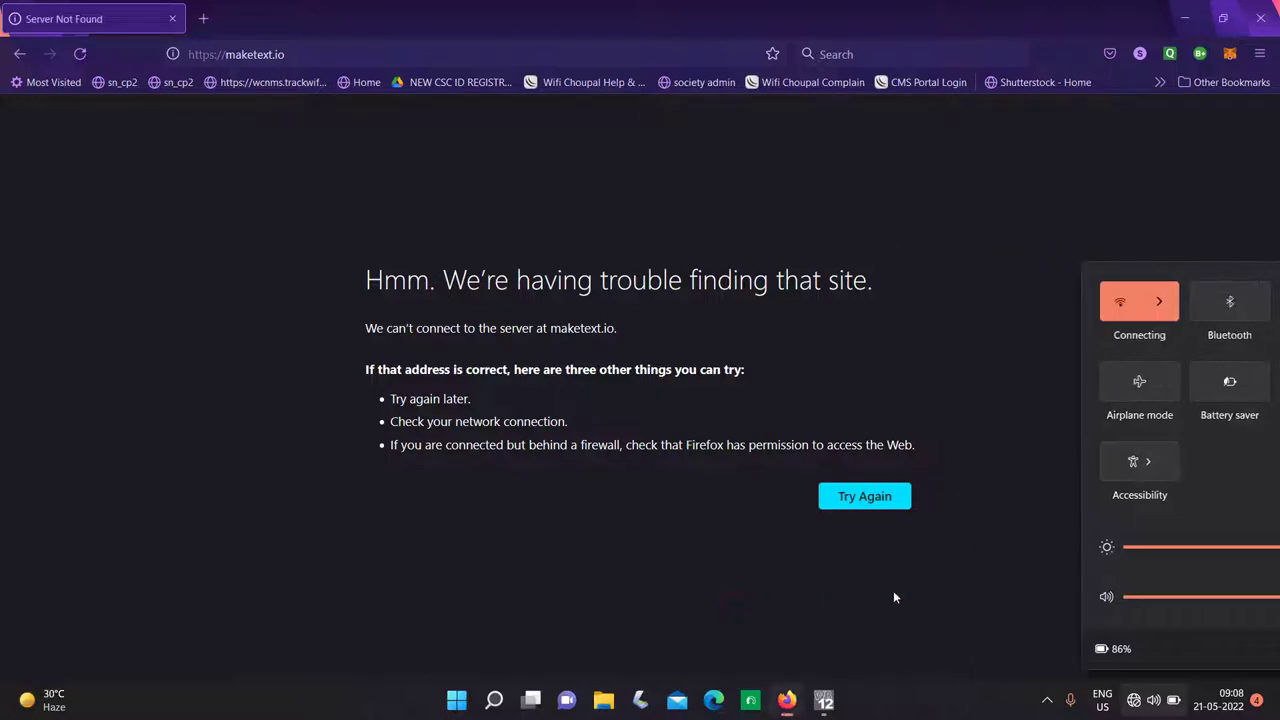
click(1128, 702)
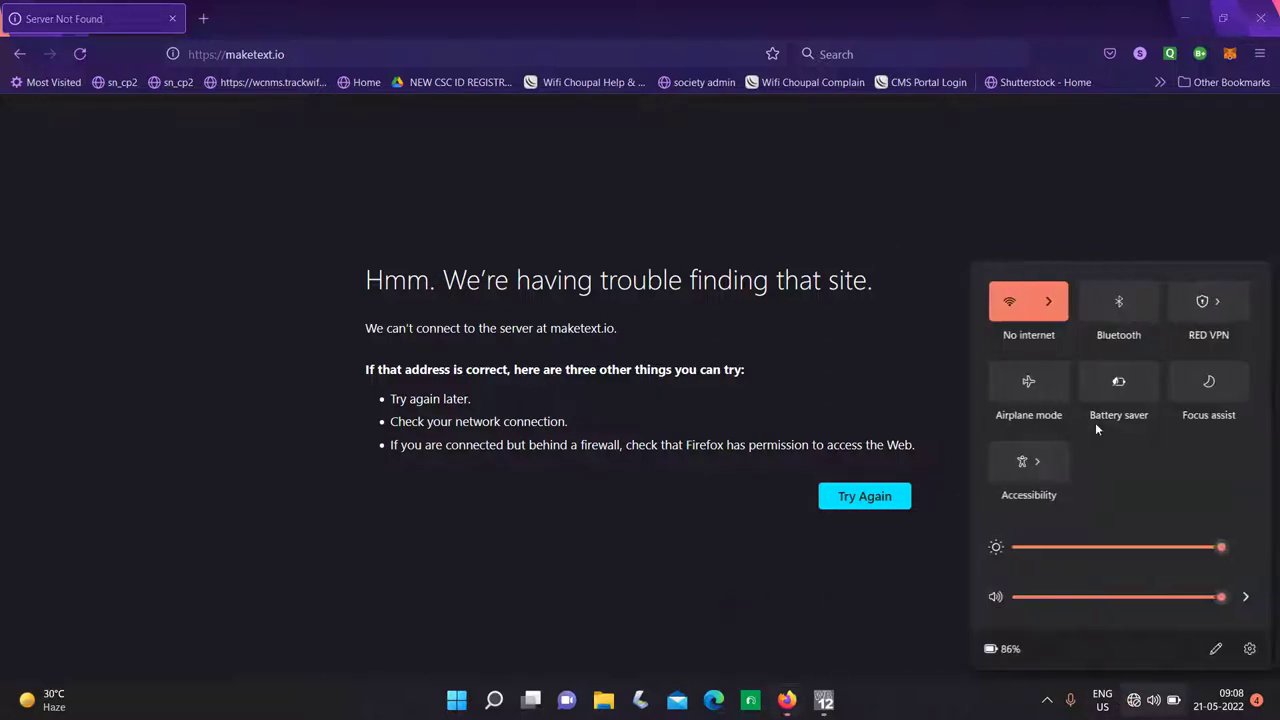
click(1041, 298)
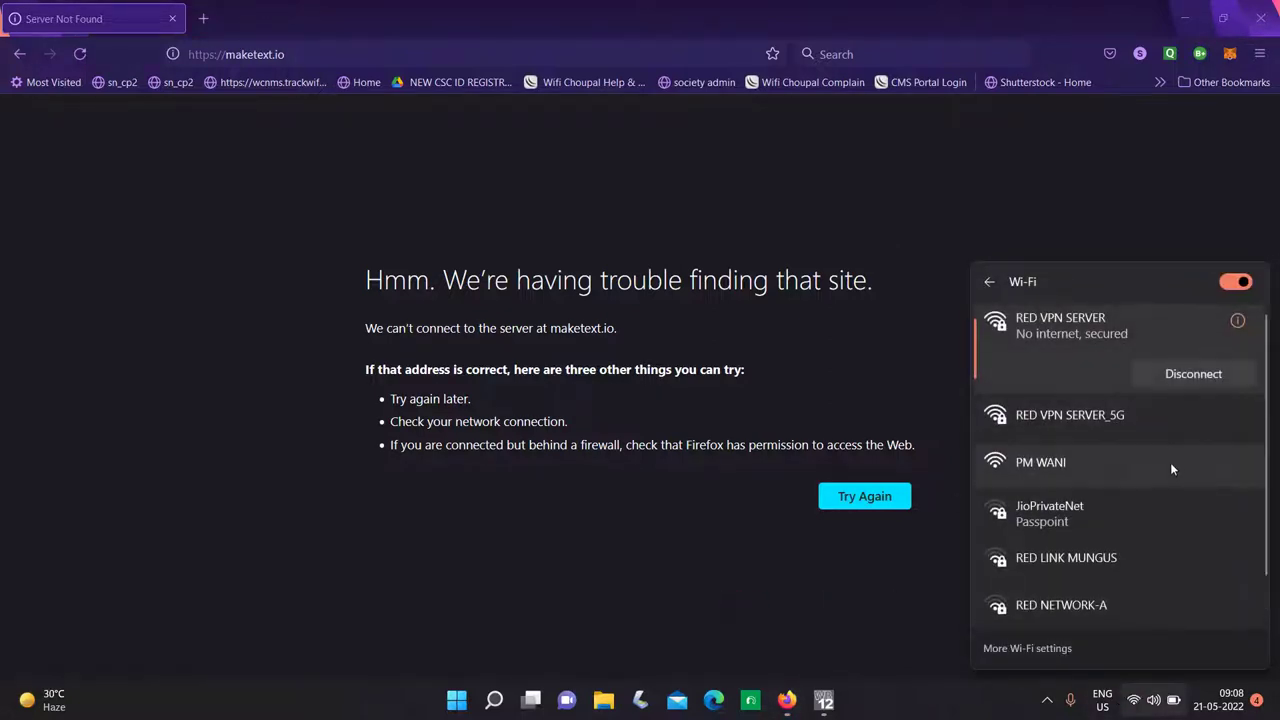
click(80, 54)
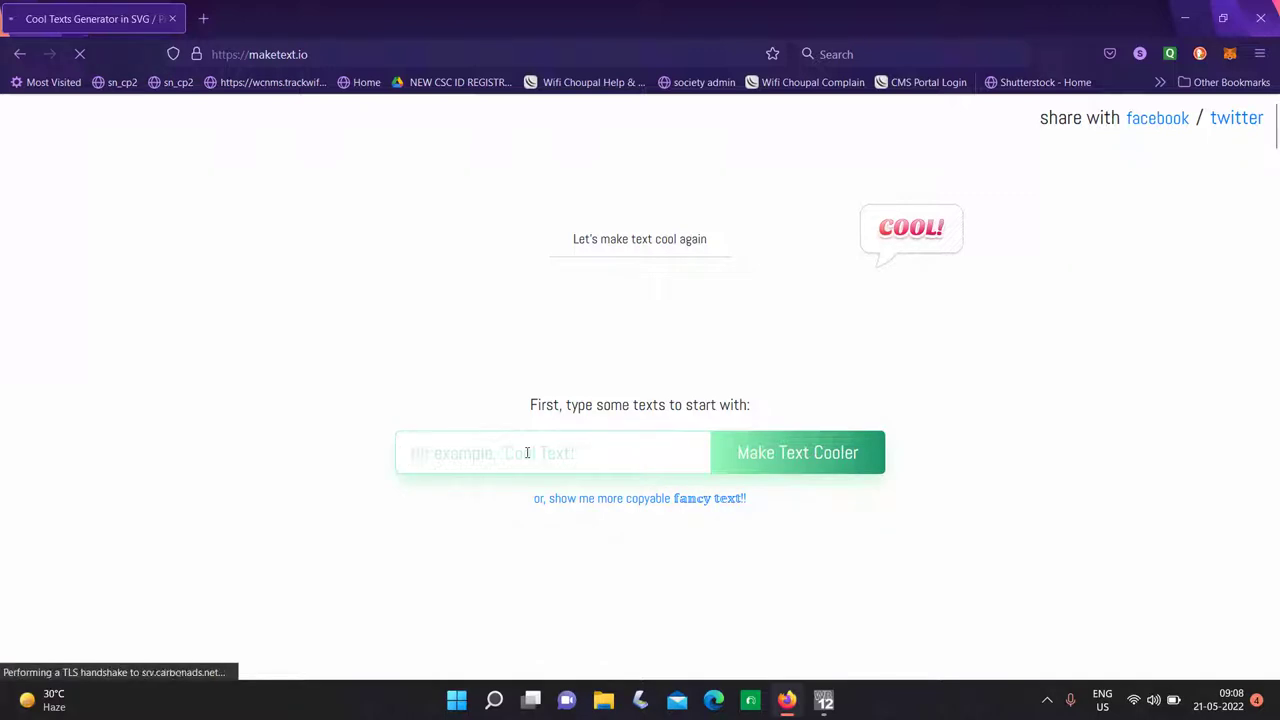
Enter GOVT GIRLS INTER COLLEGE as the starting text and generate its cool-text styles.
text(GOVT)
text( GIR)
key(BackSpace)
text(IRLS )
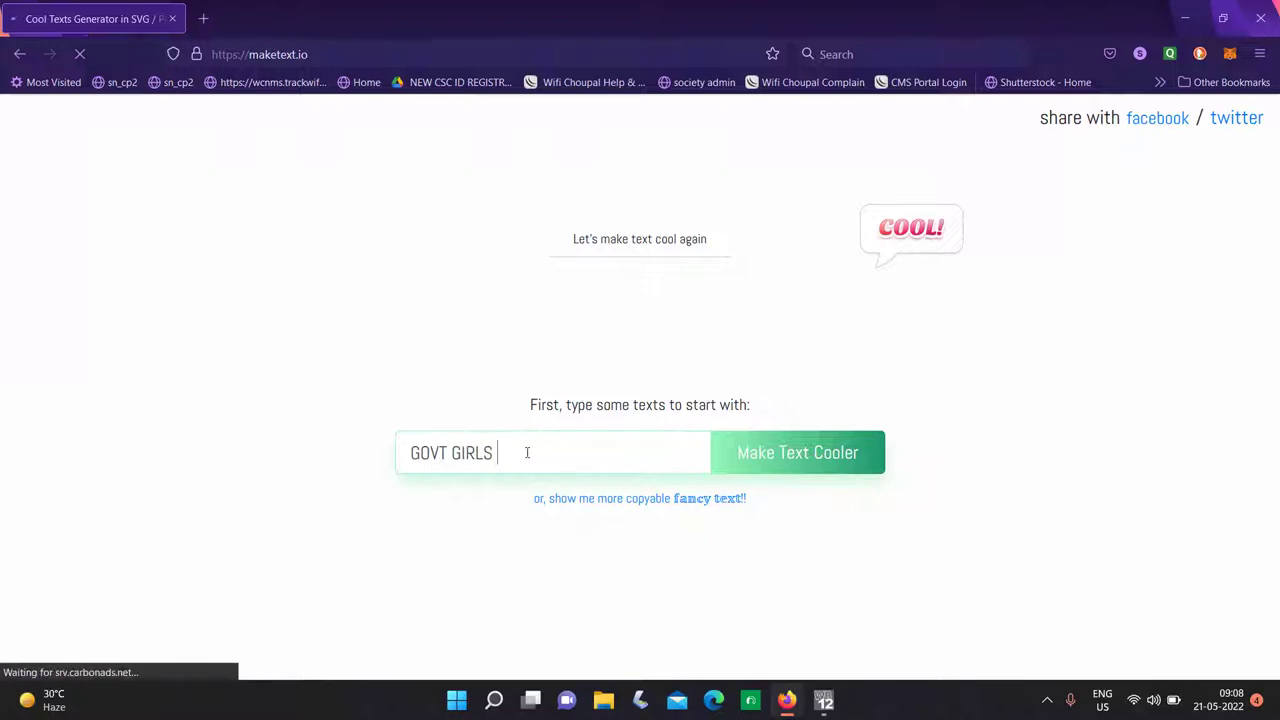
text(INTER )
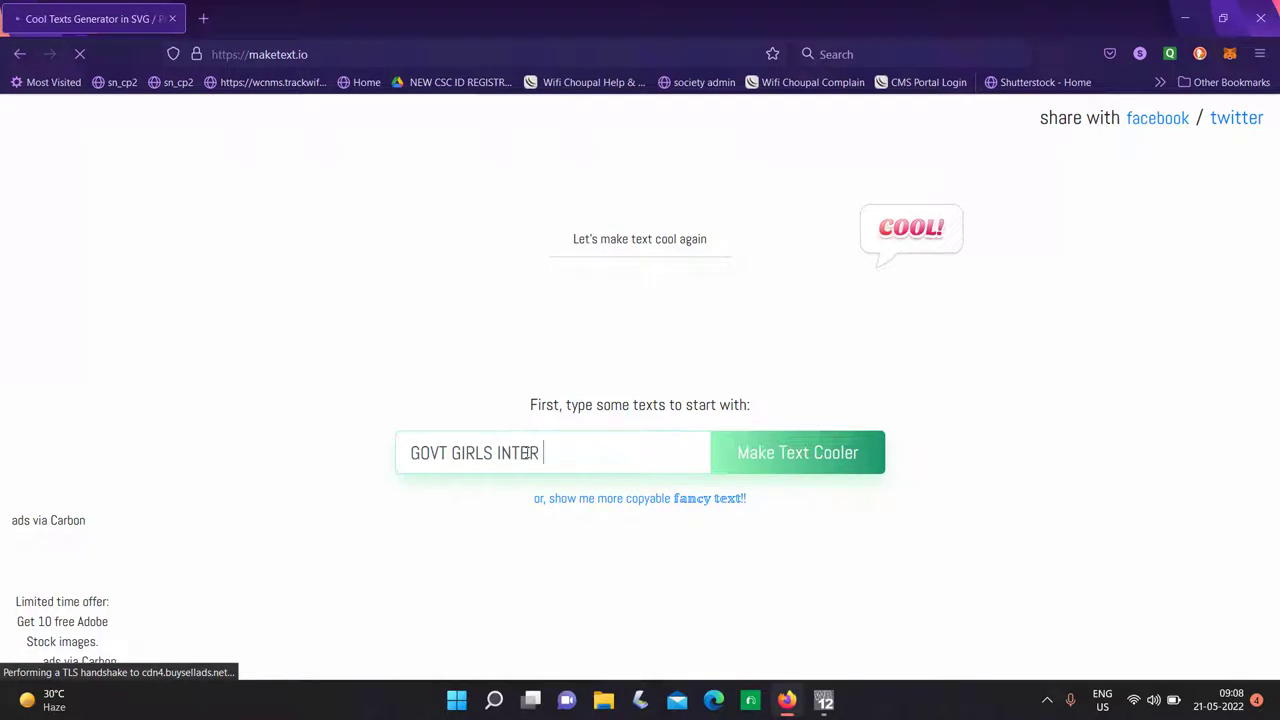
text(COLLEGE)
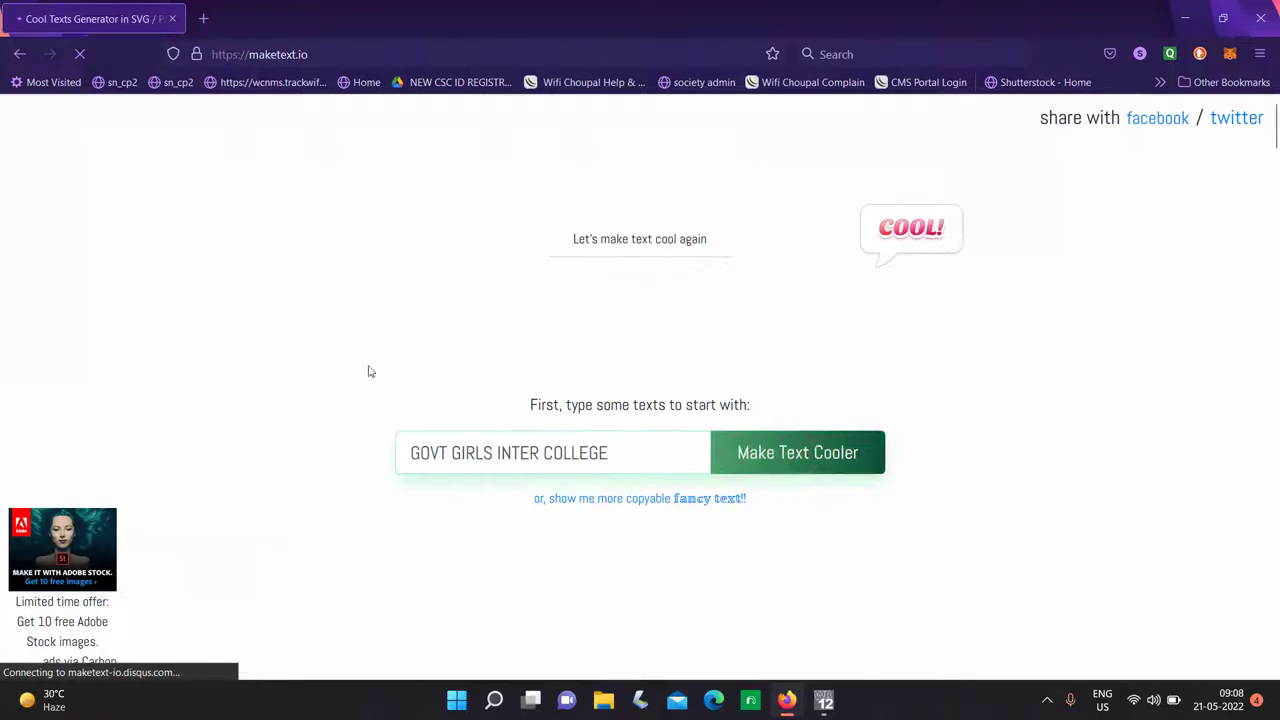
key(Return)
Browse the generated text styles and choose the pink gradient one with the soft glow on a white background.
scroll(813, 436, down, 4)
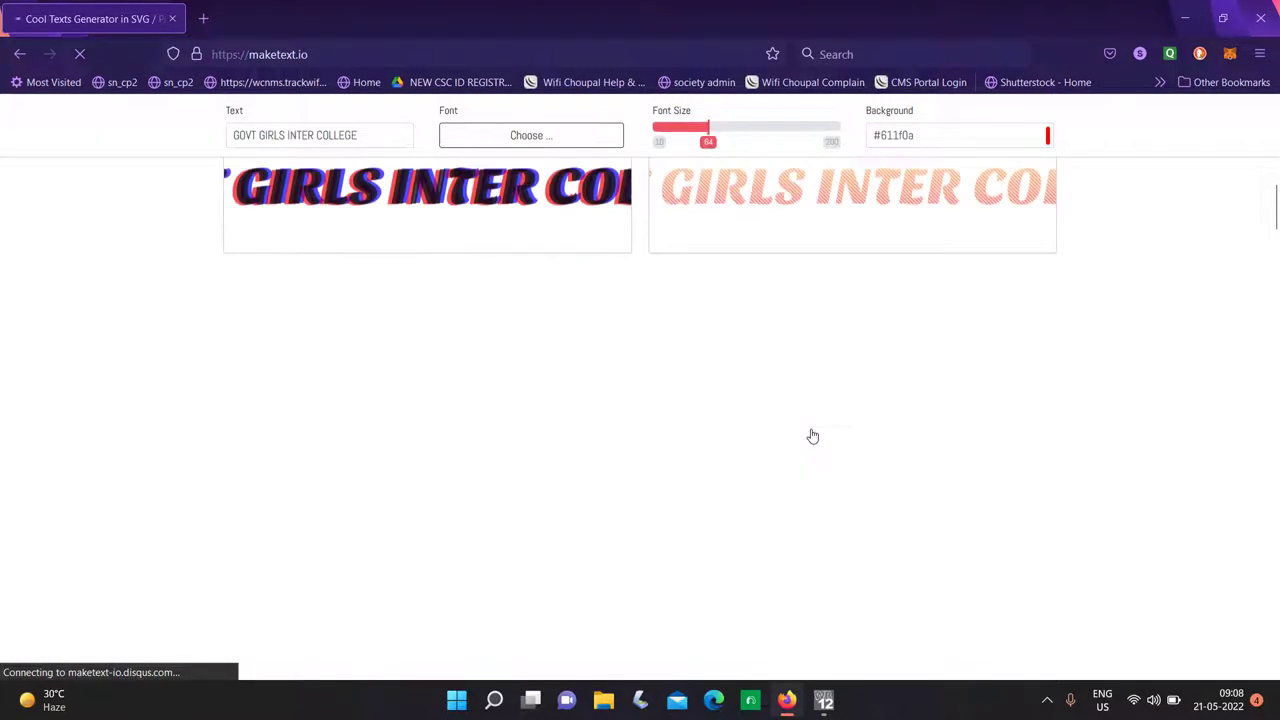
scroll(813, 436, down, 3)
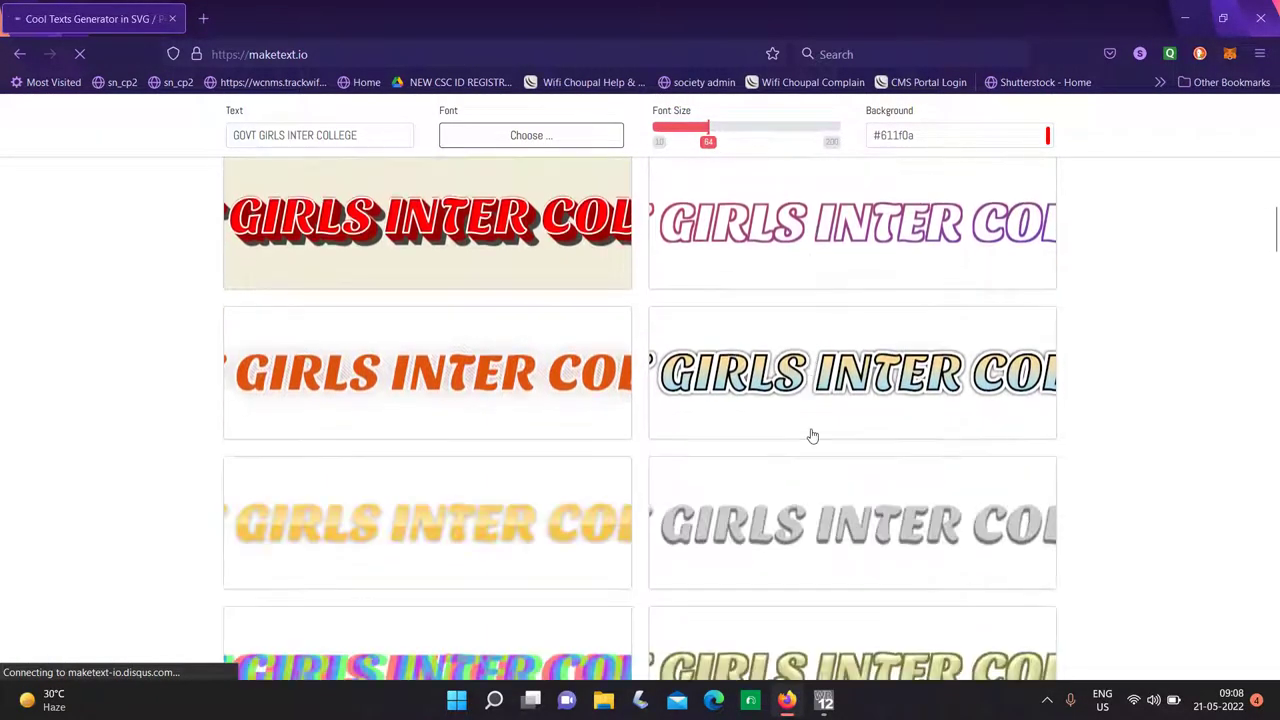
scroll(813, 436, down, 3)
scroll(813, 436, down, 10)
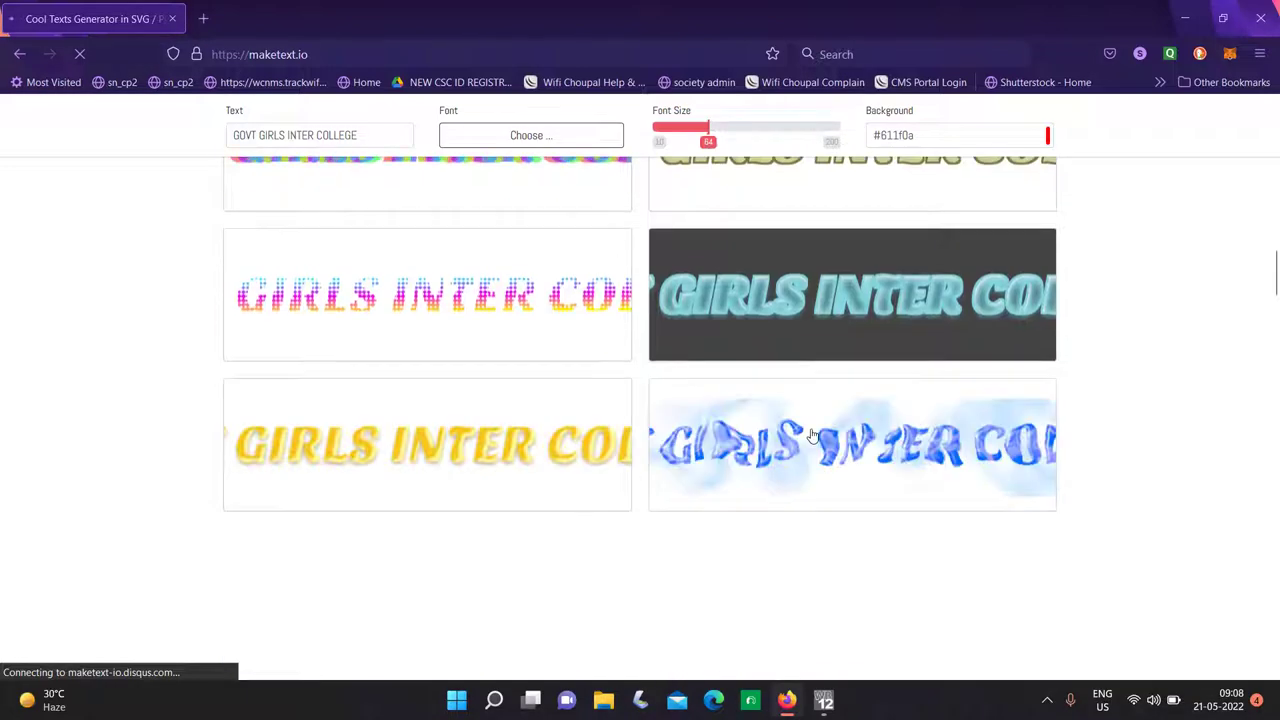
scroll(813, 436, down, 3)
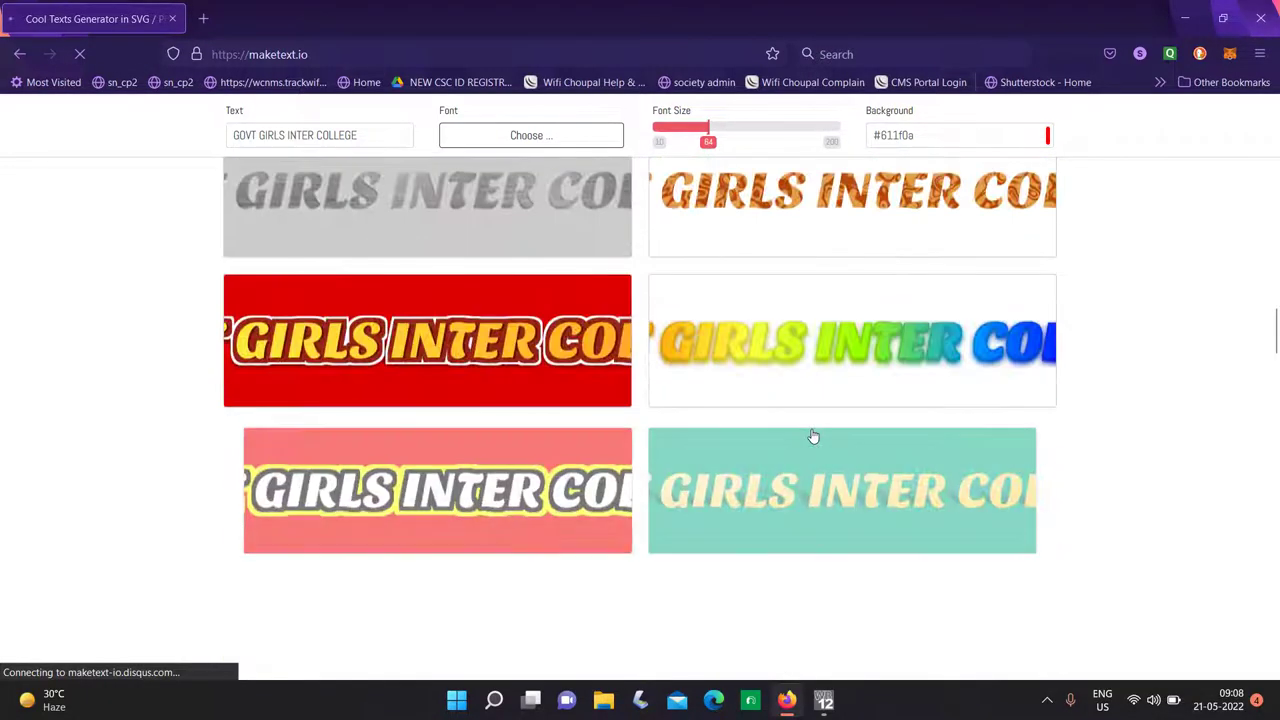
scroll(812, 435, down, 2)
scroll(812, 435, down, 7)
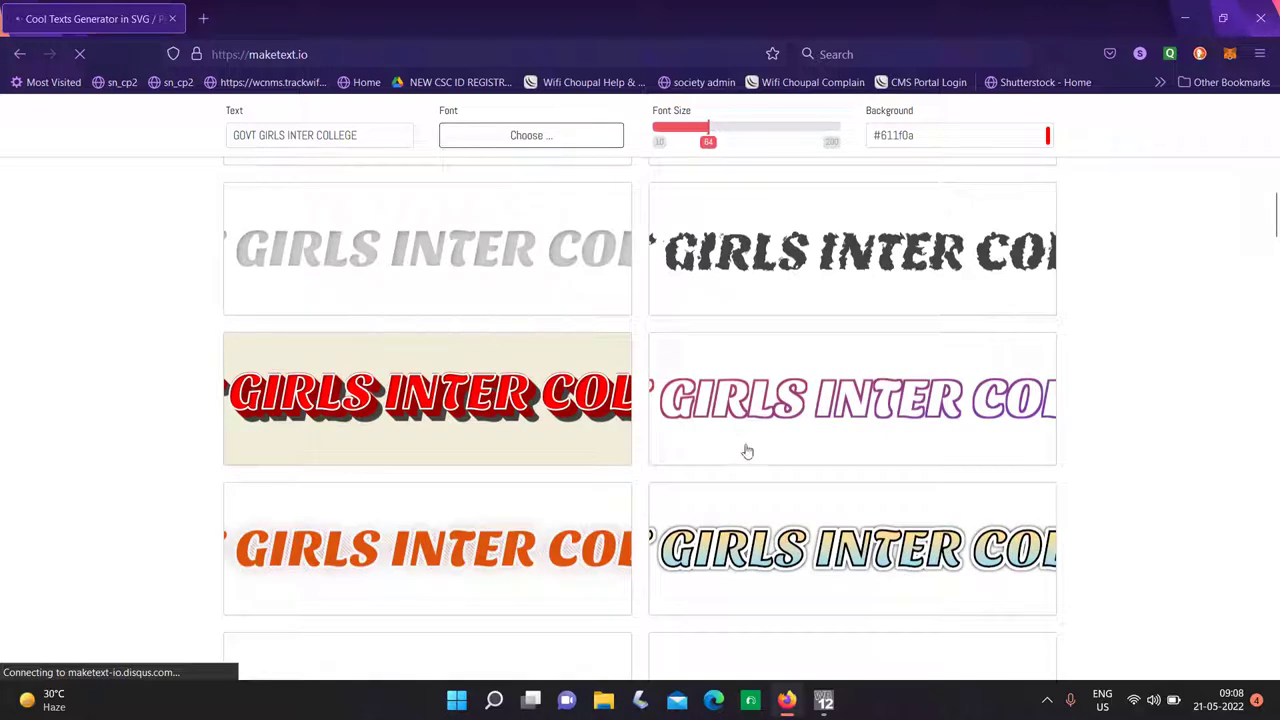
scroll(520, 455, up, 1)
scroll(520, 455, up, 2)
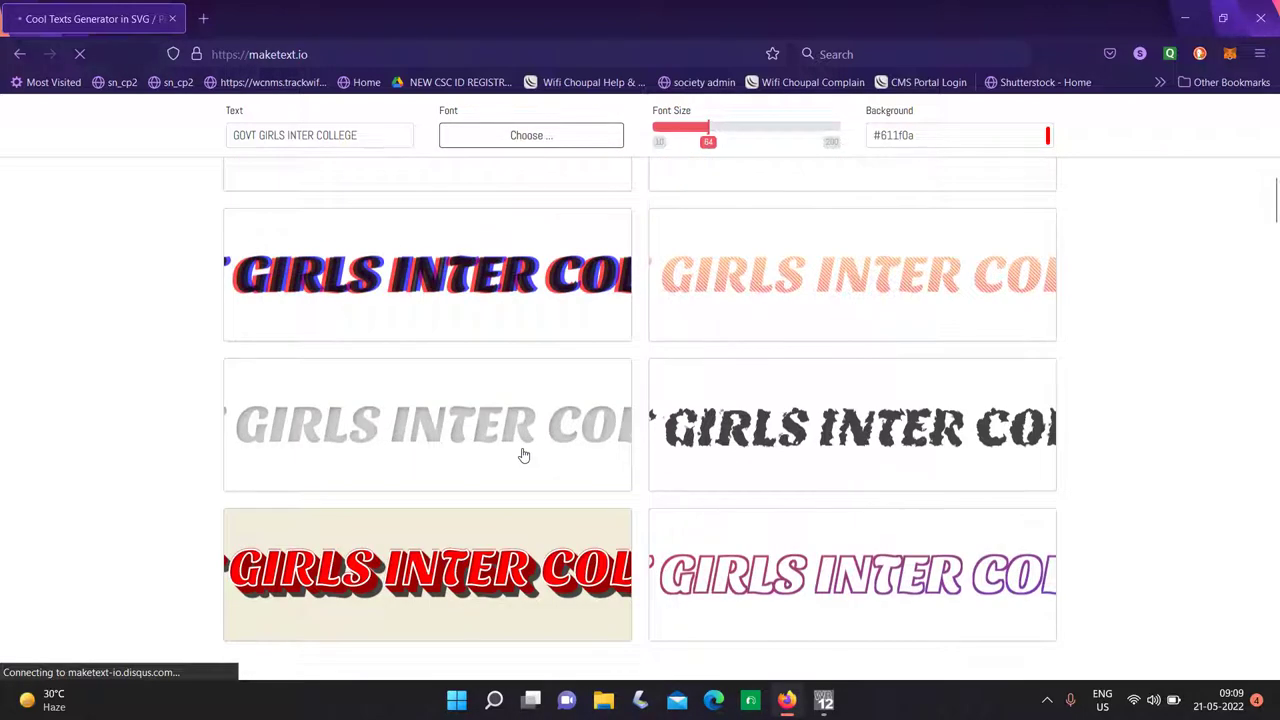
scroll(522, 455, up, 2)
scroll(520, 456, up, 1)
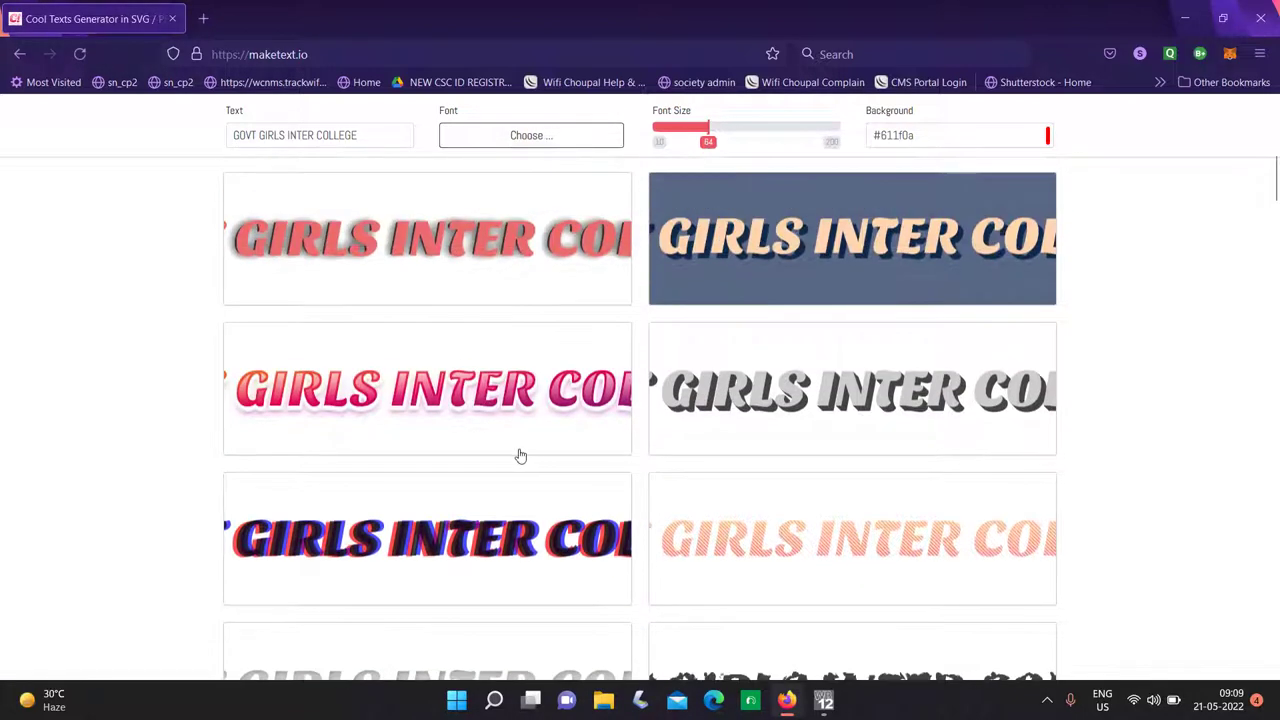
click(430, 390)
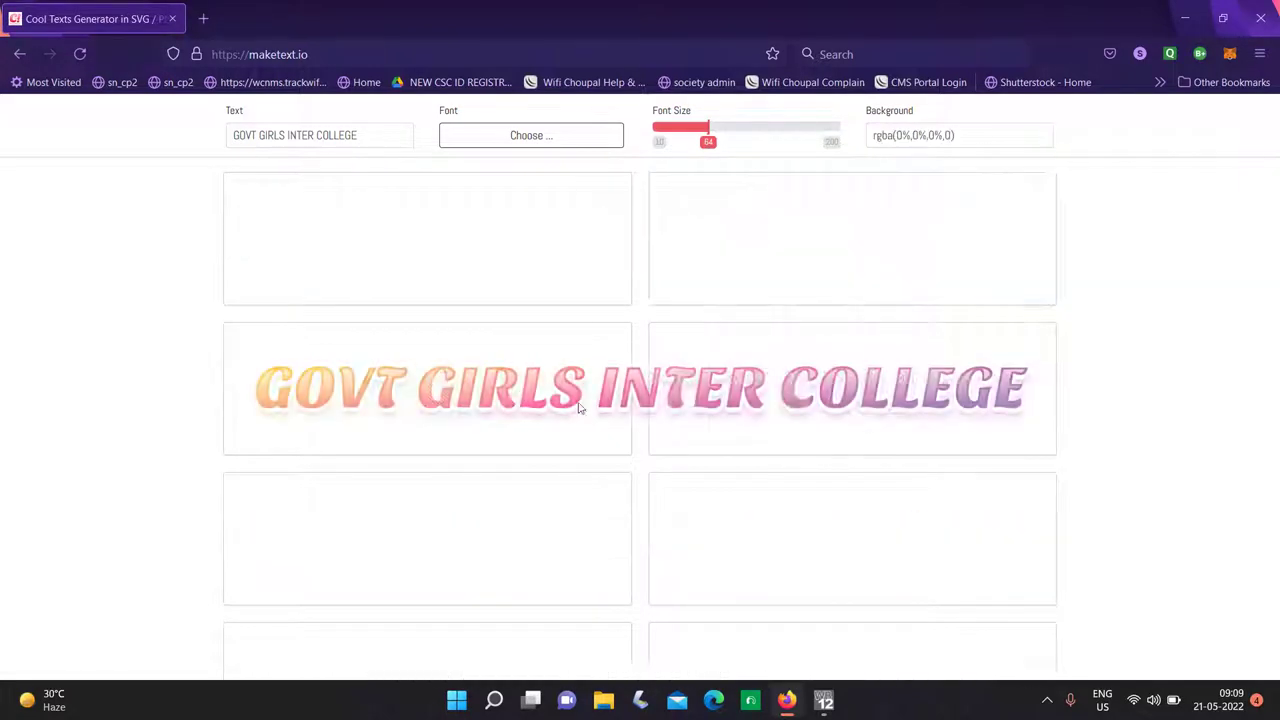
Try several alternative fonts on the title text, including Arbutus.
click(550, 134)
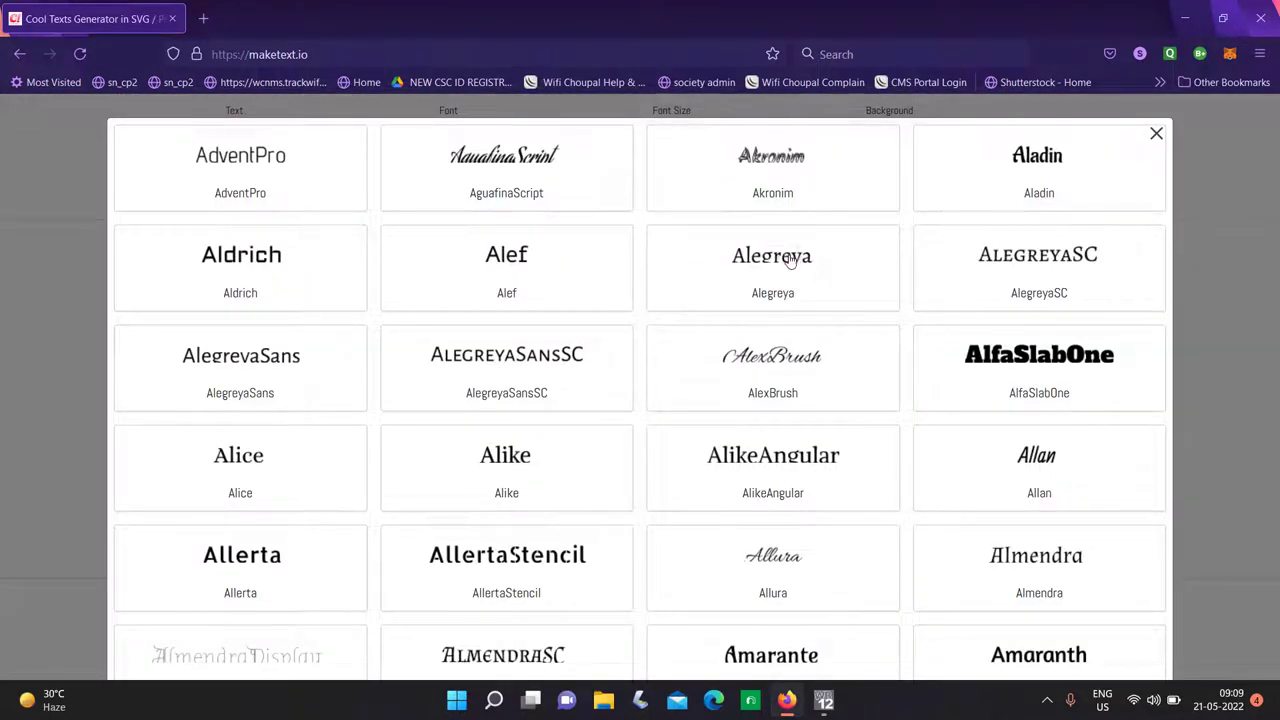
click(769, 470)
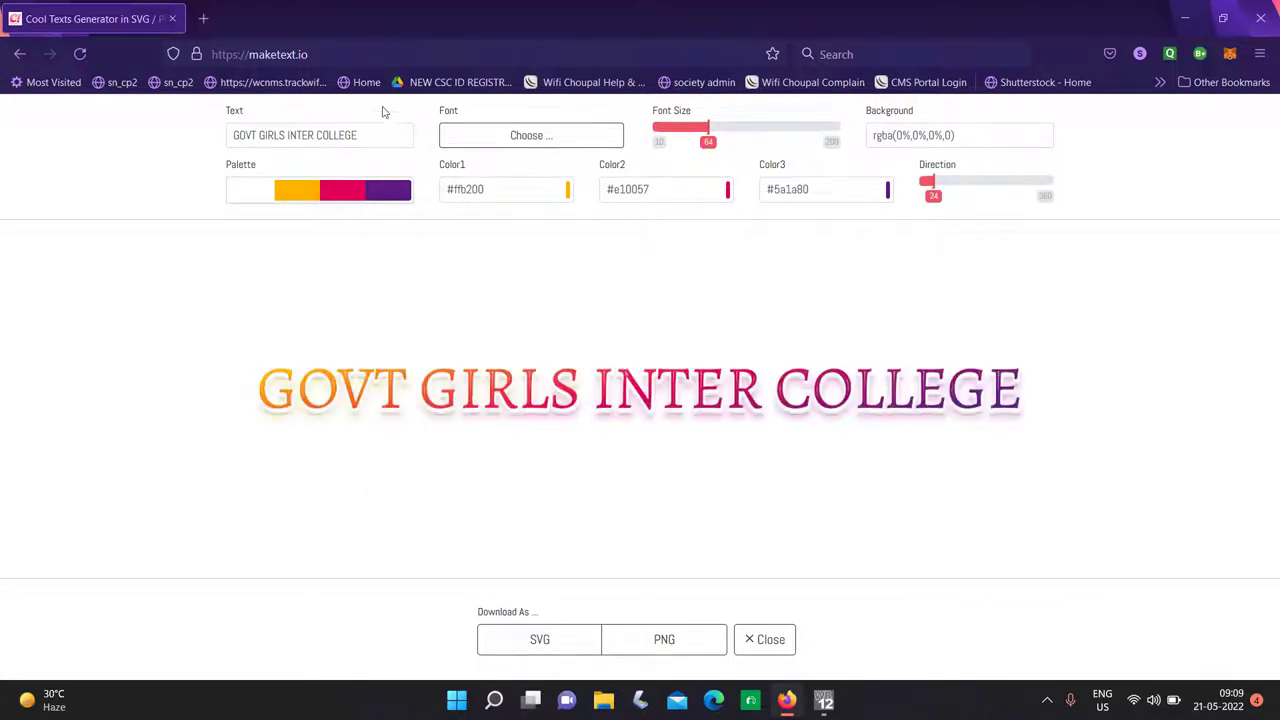
click(529, 138)
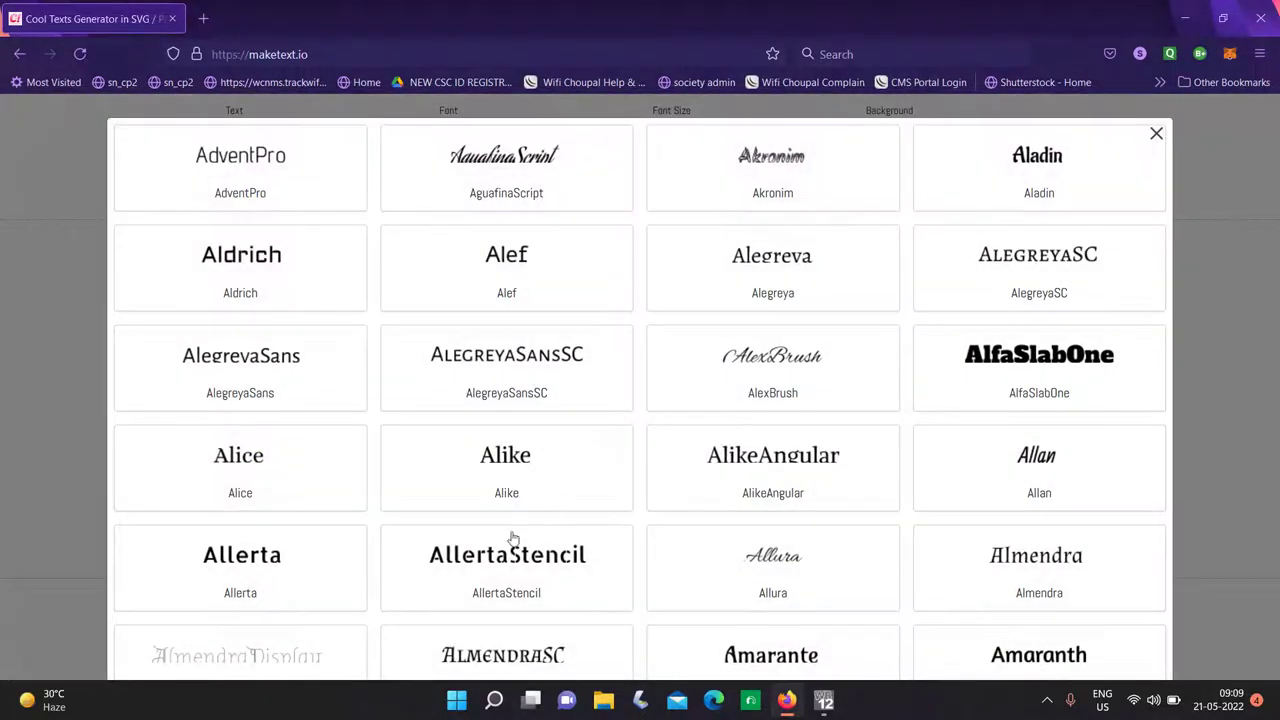
click(684, 493)
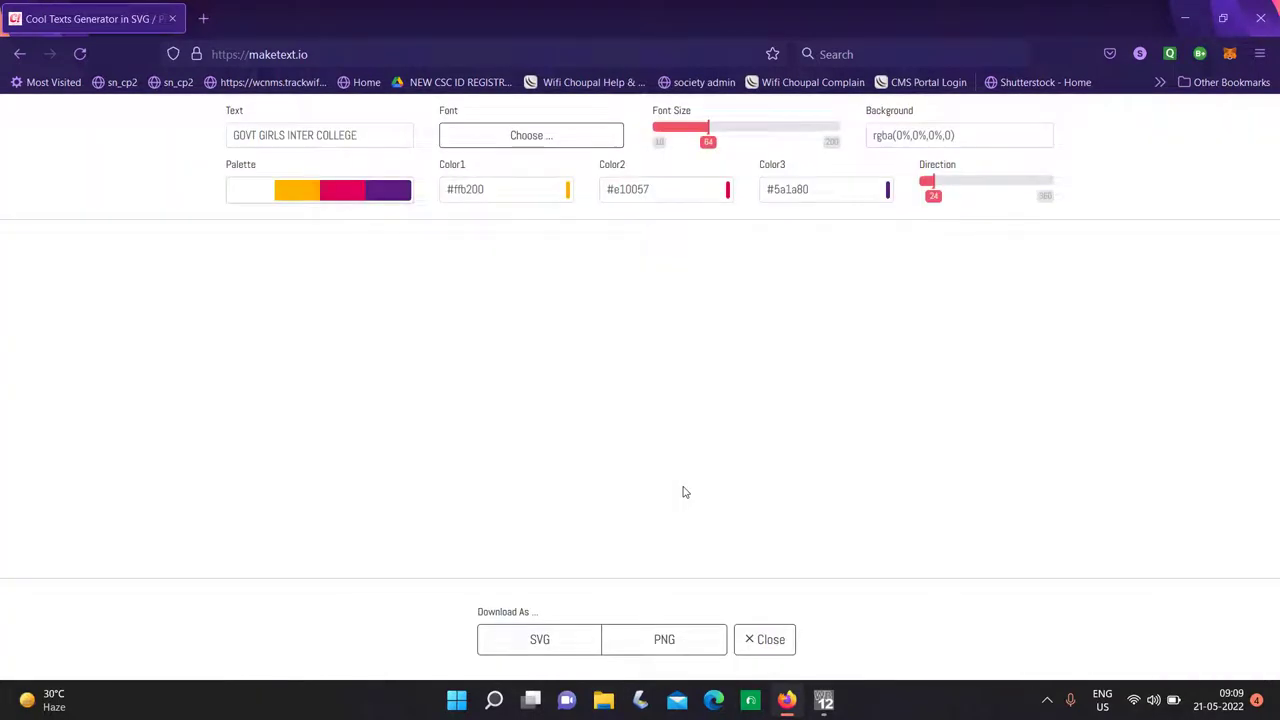
click(524, 137)
scroll(931, 462, down, 8)
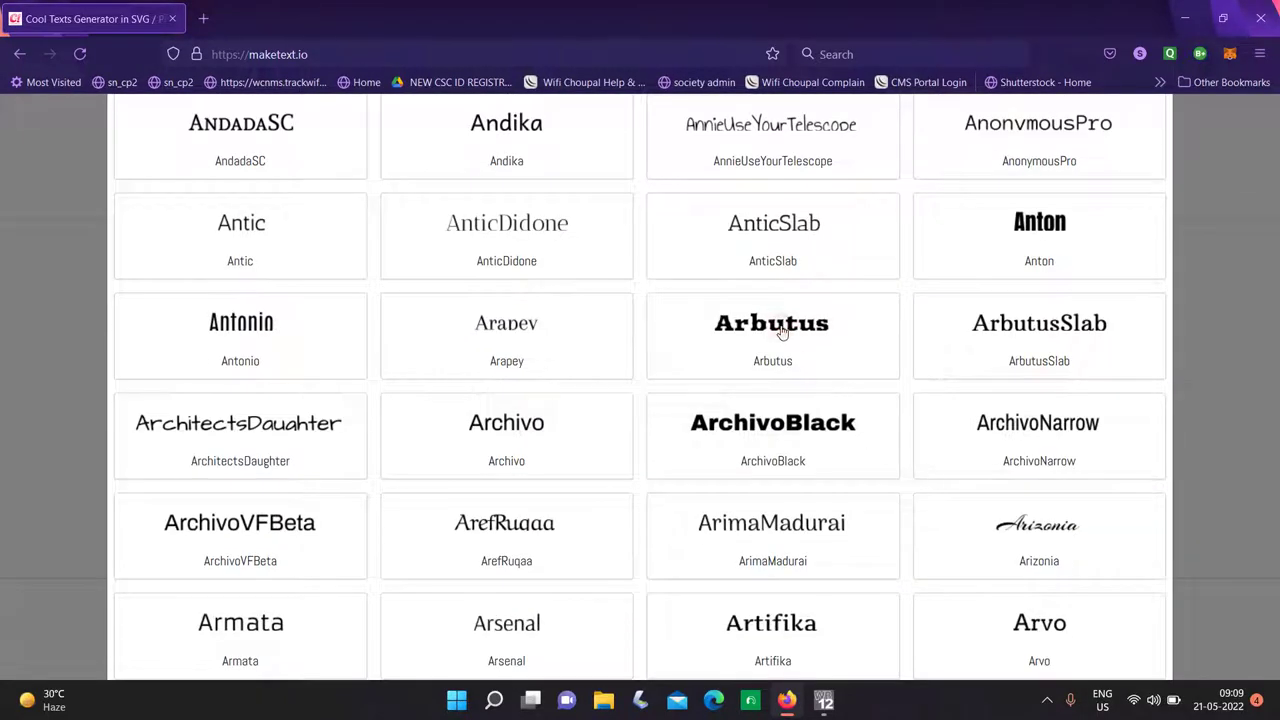
click(784, 336)
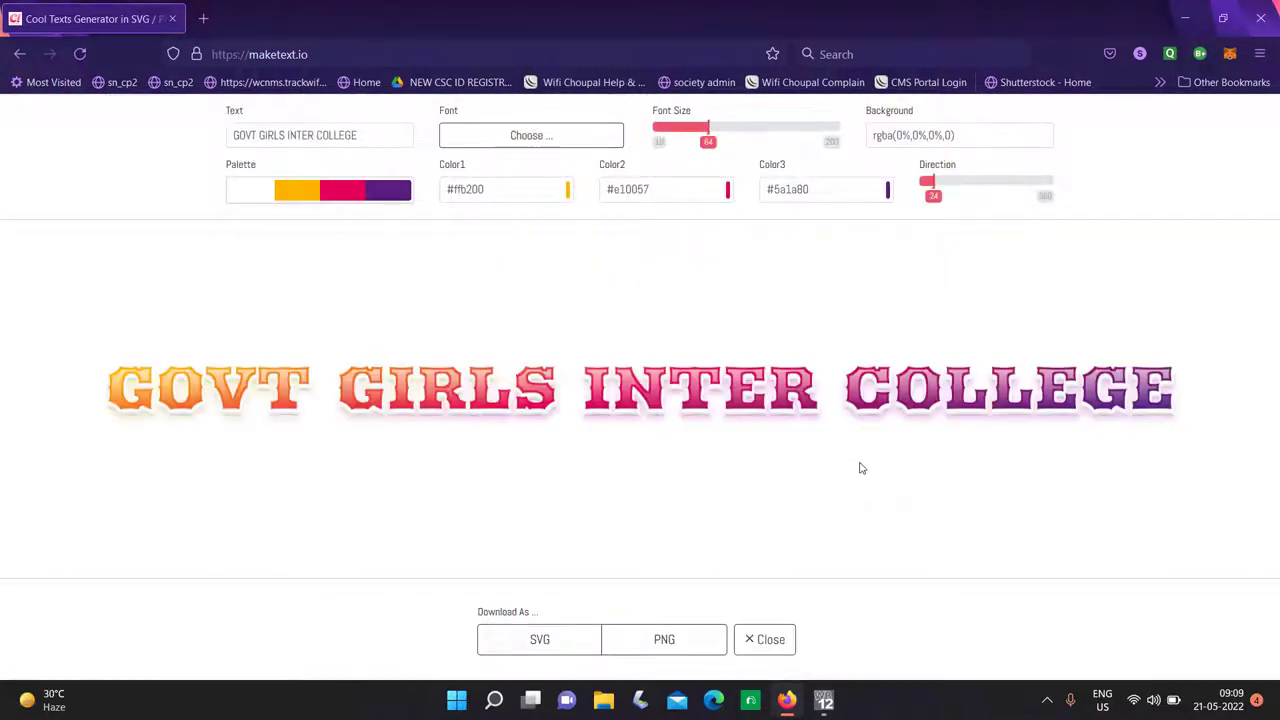
Change the title text's font to BungeeInline and set its font size to 88.
click(580, 137)
scroll(820, 515, down, 8)
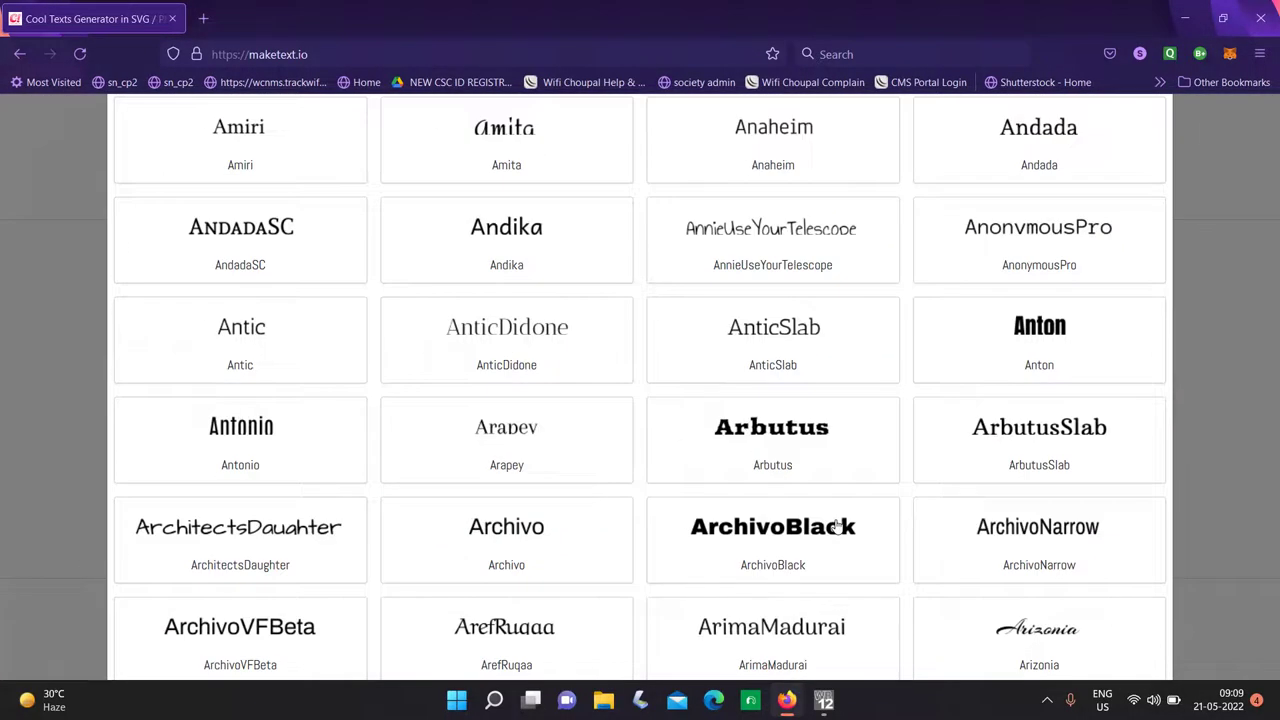
scroll(836, 527, down, 2)
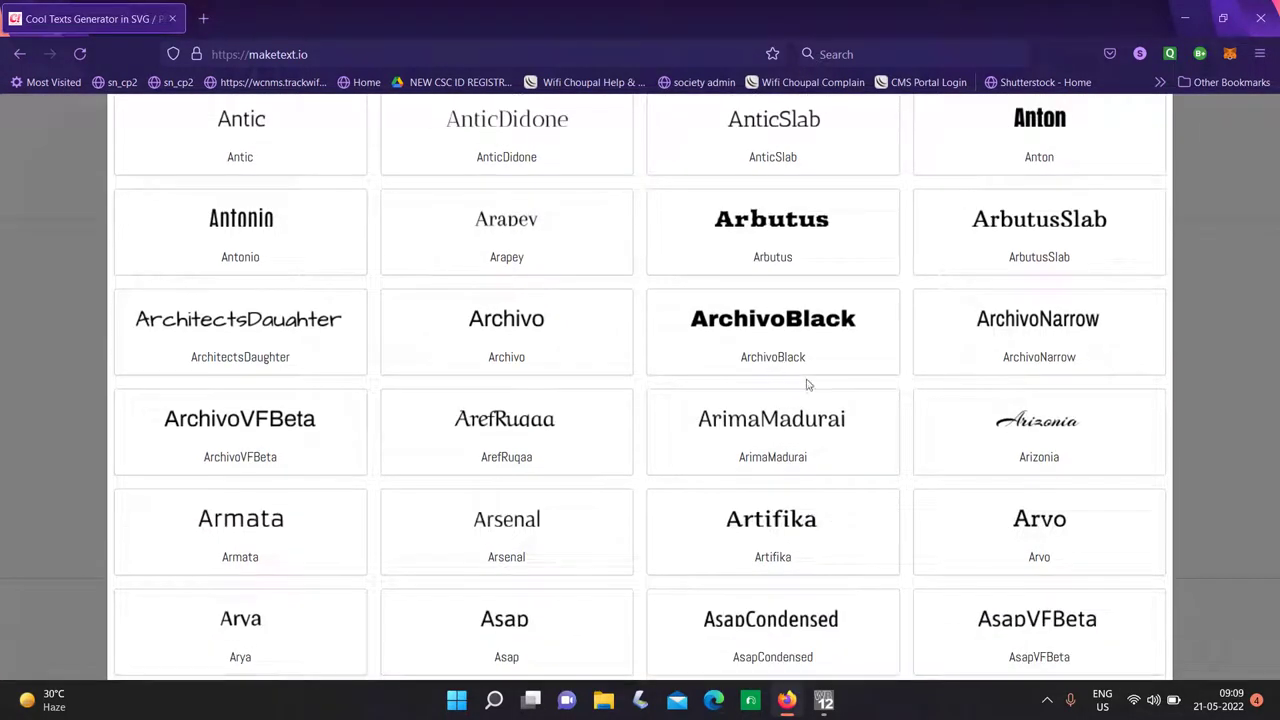
scroll(830, 410, down, 4)
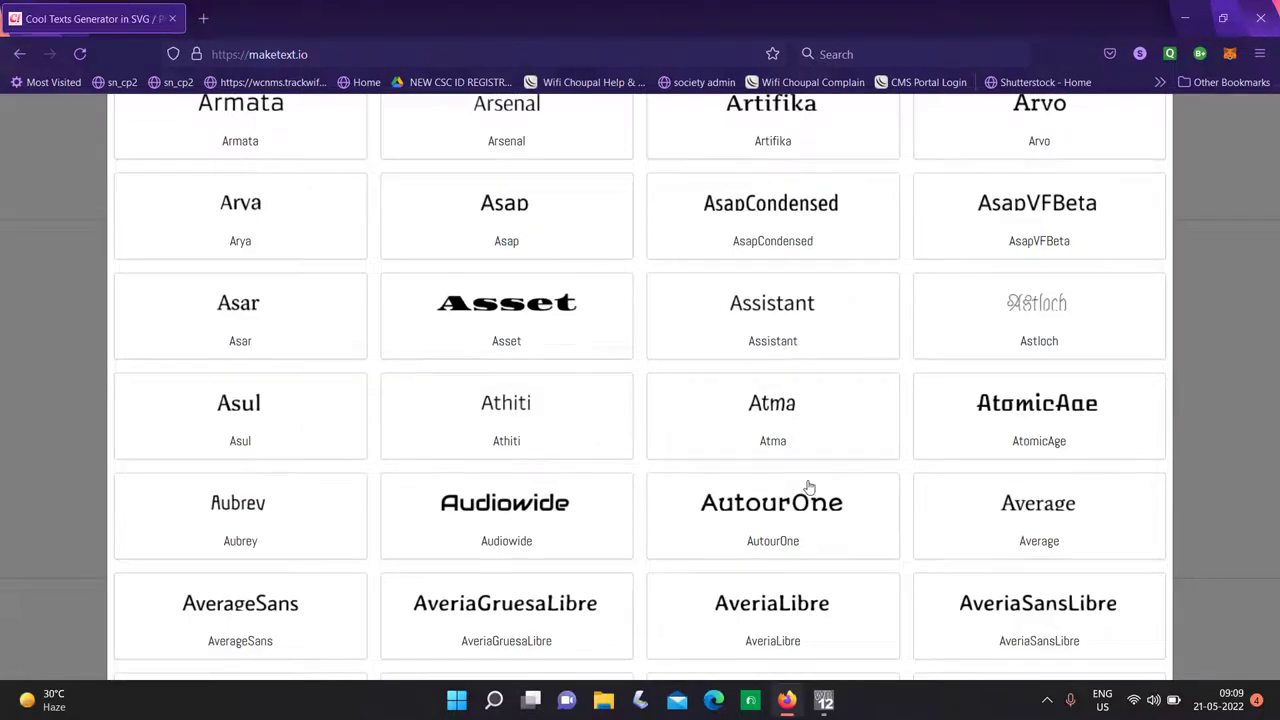
scroll(808, 486, down, 3)
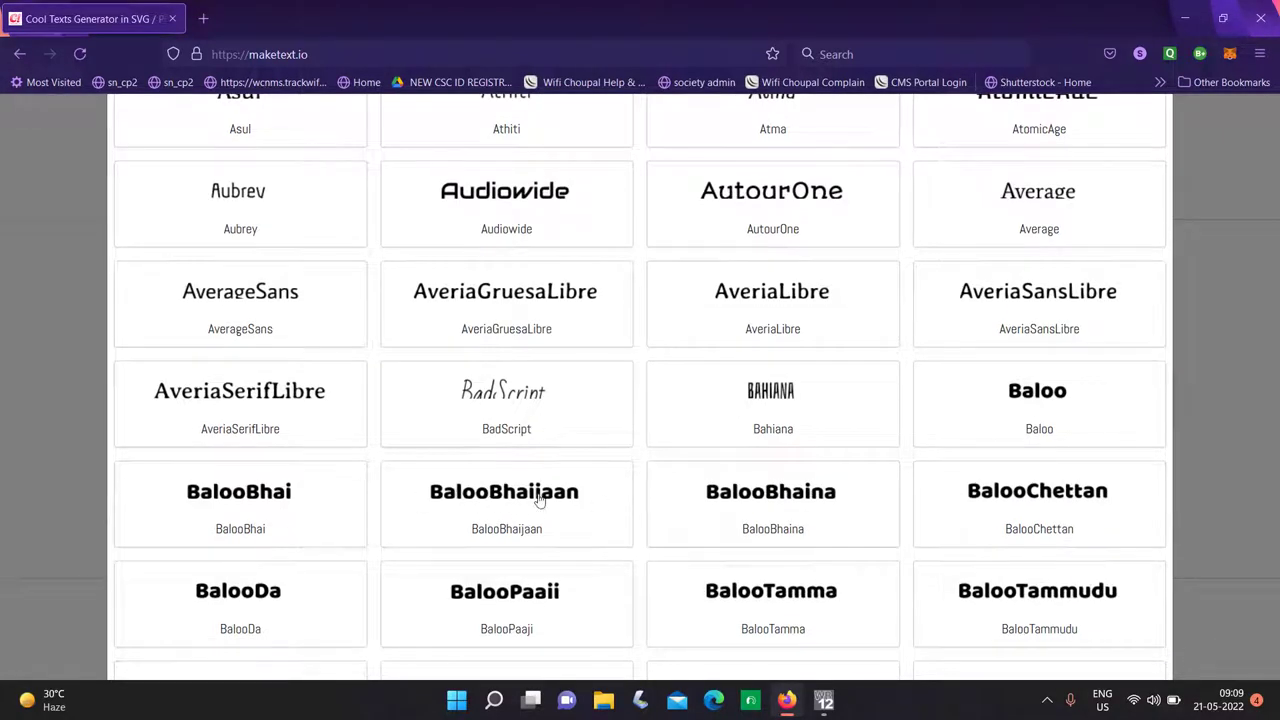
scroll(938, 507, down, 3)
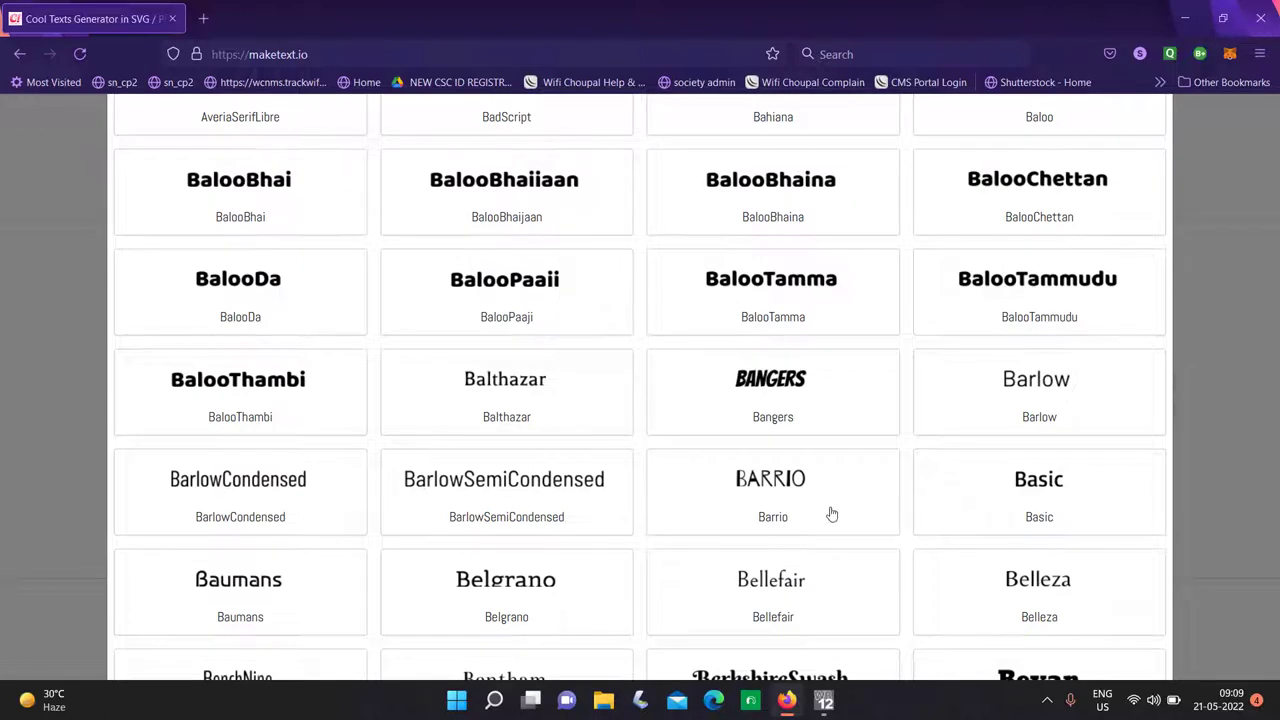
scroll(831, 514, down, 3)
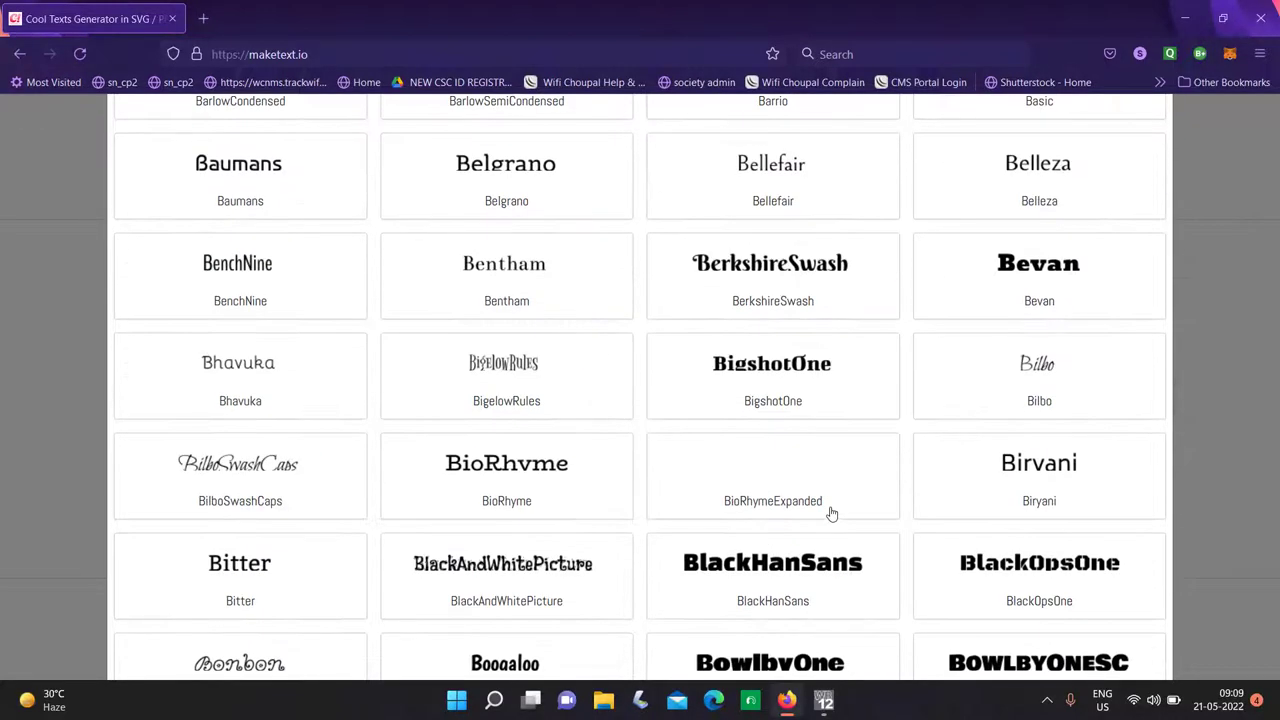
scroll(831, 514, down, 1)
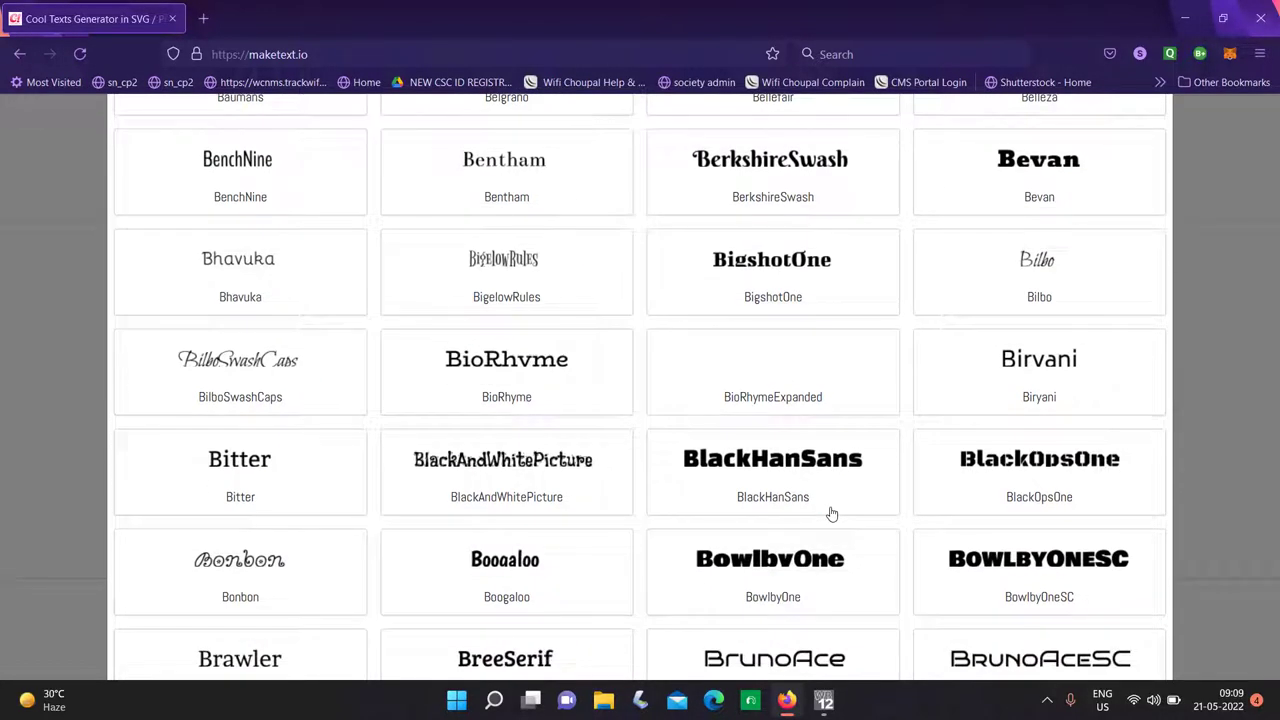
scroll(831, 514, down, 3)
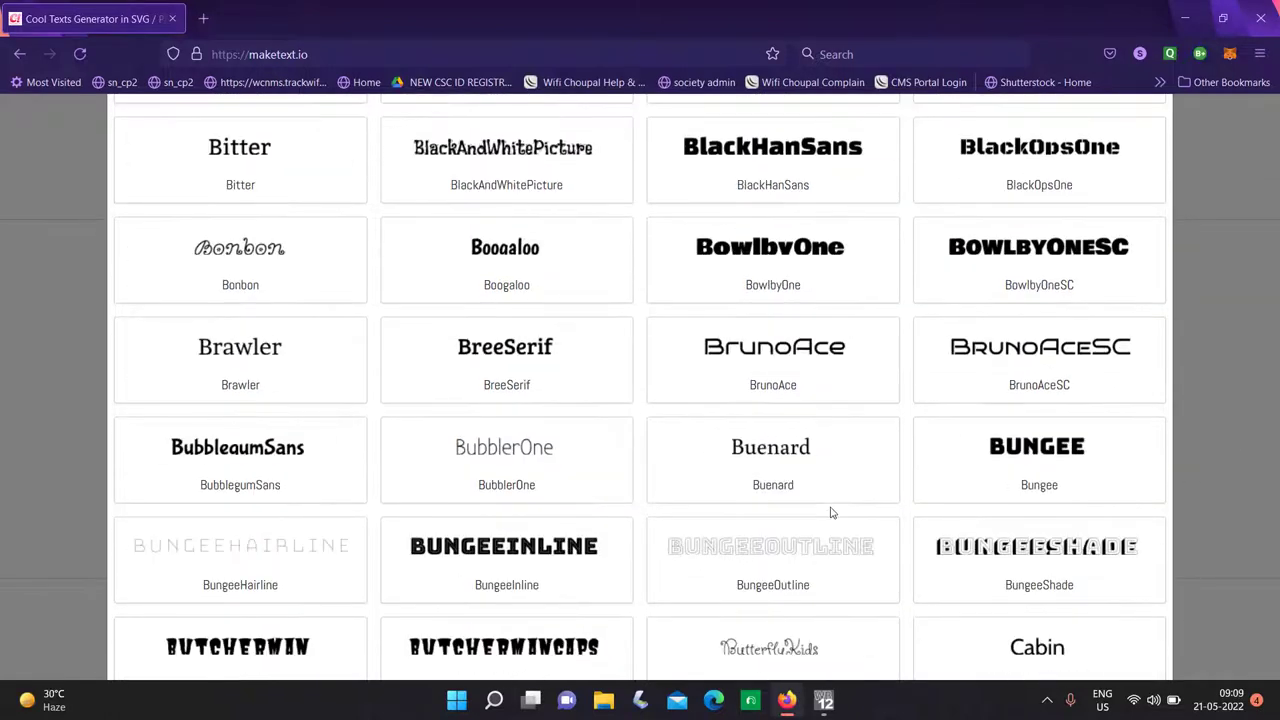
click(519, 557)
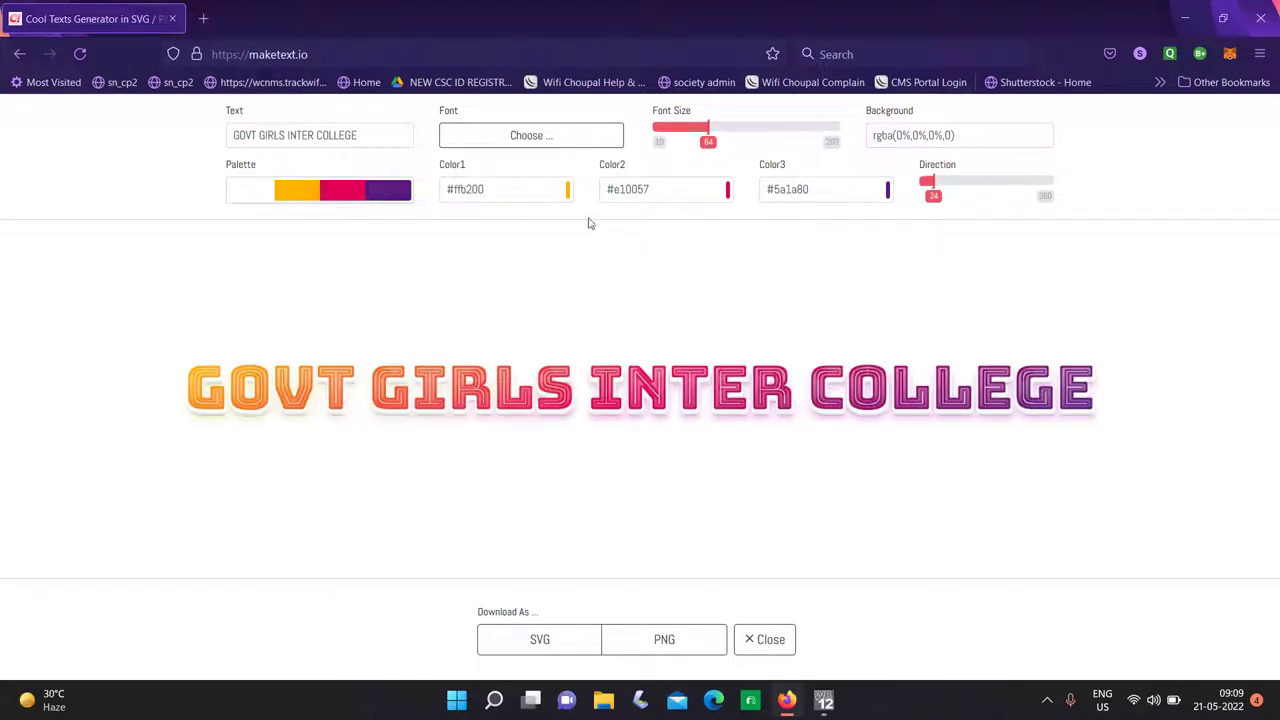
drag(711, 146, 731, 146)
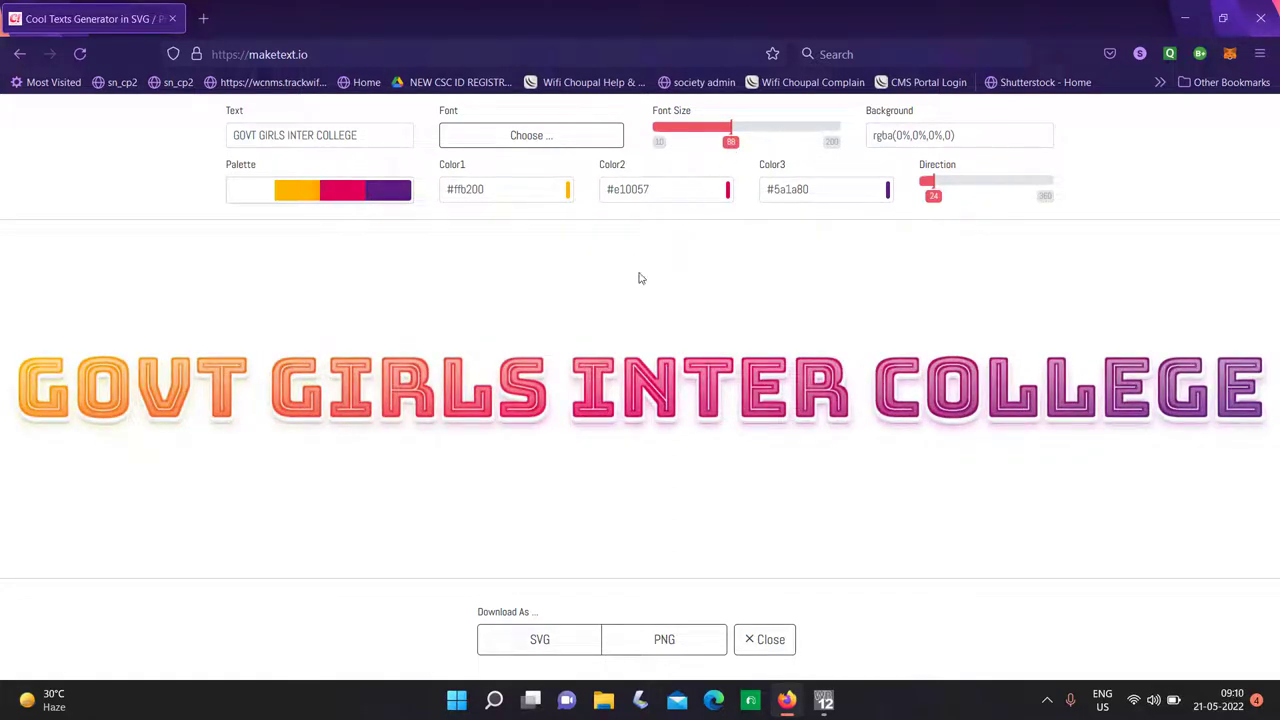
Set the title's gradient direction to 58 and its Color1 to the palette's purple, #5a1a80.
drag(933, 197, 948, 199)
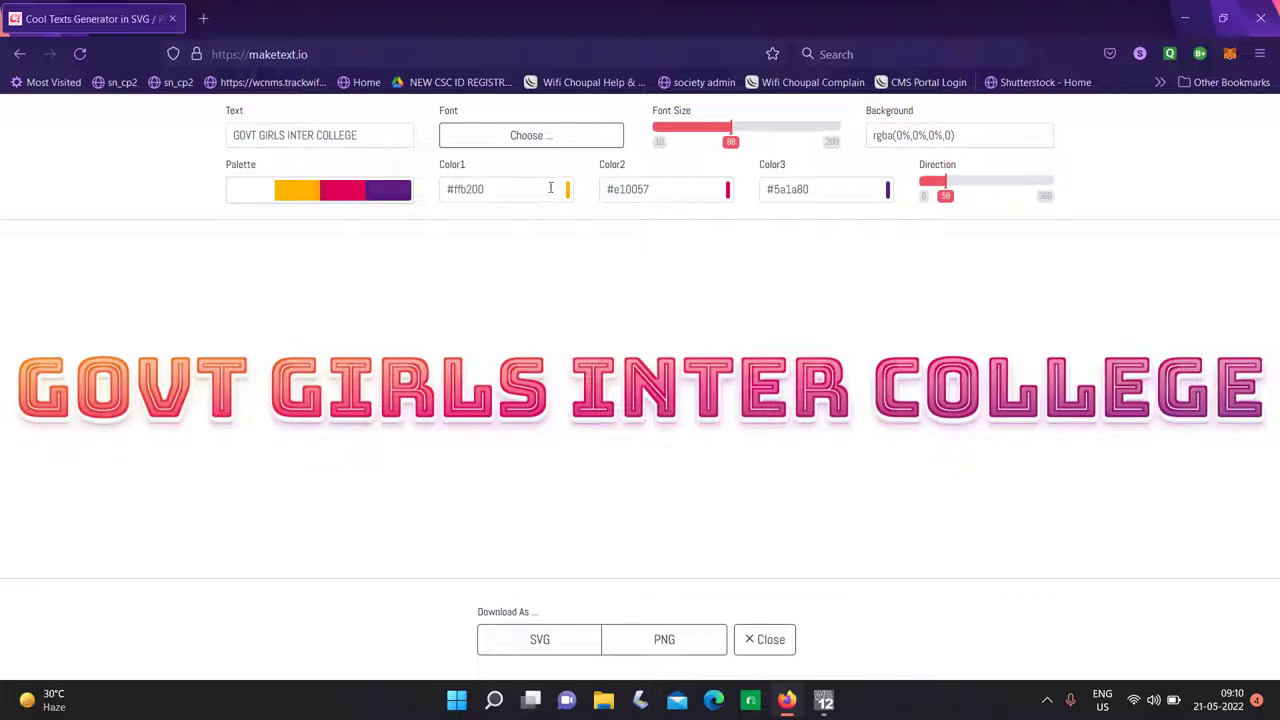
click(550, 187)
click(617, 301)
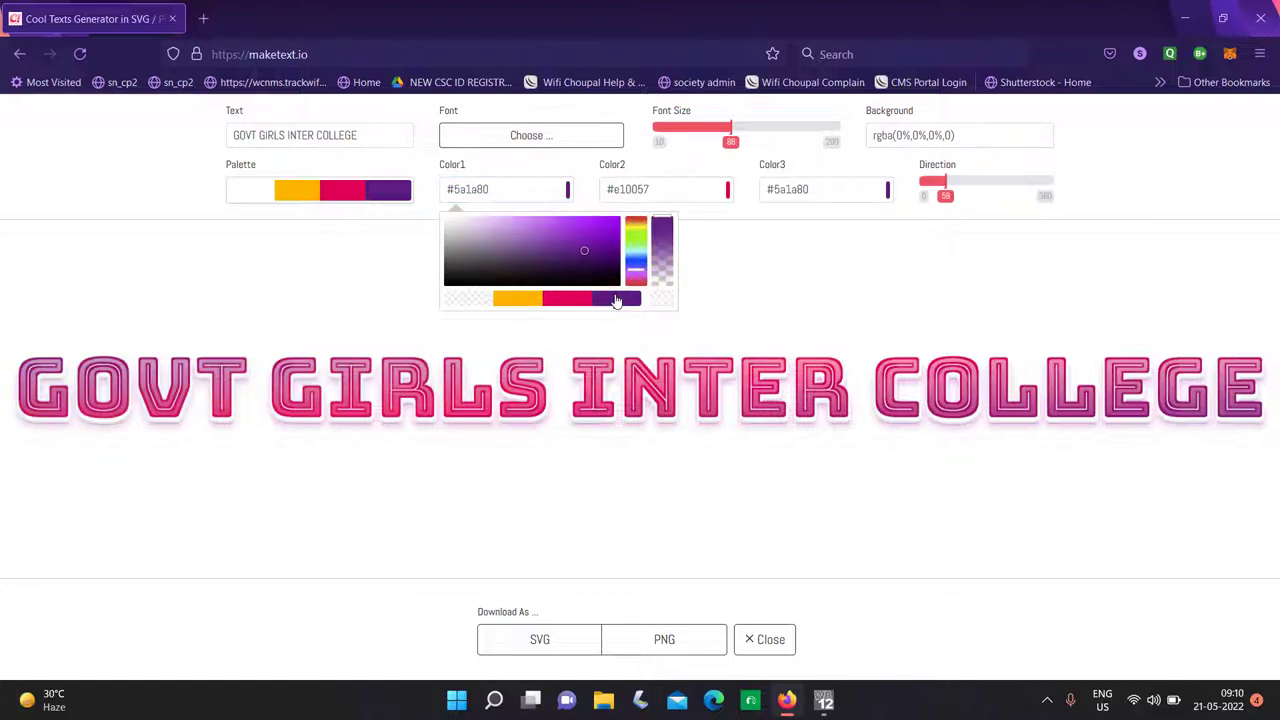
Set the title's Color2 to the palette's purple, #5a1a80, and download the graphic as a PNG.
click(707, 188)
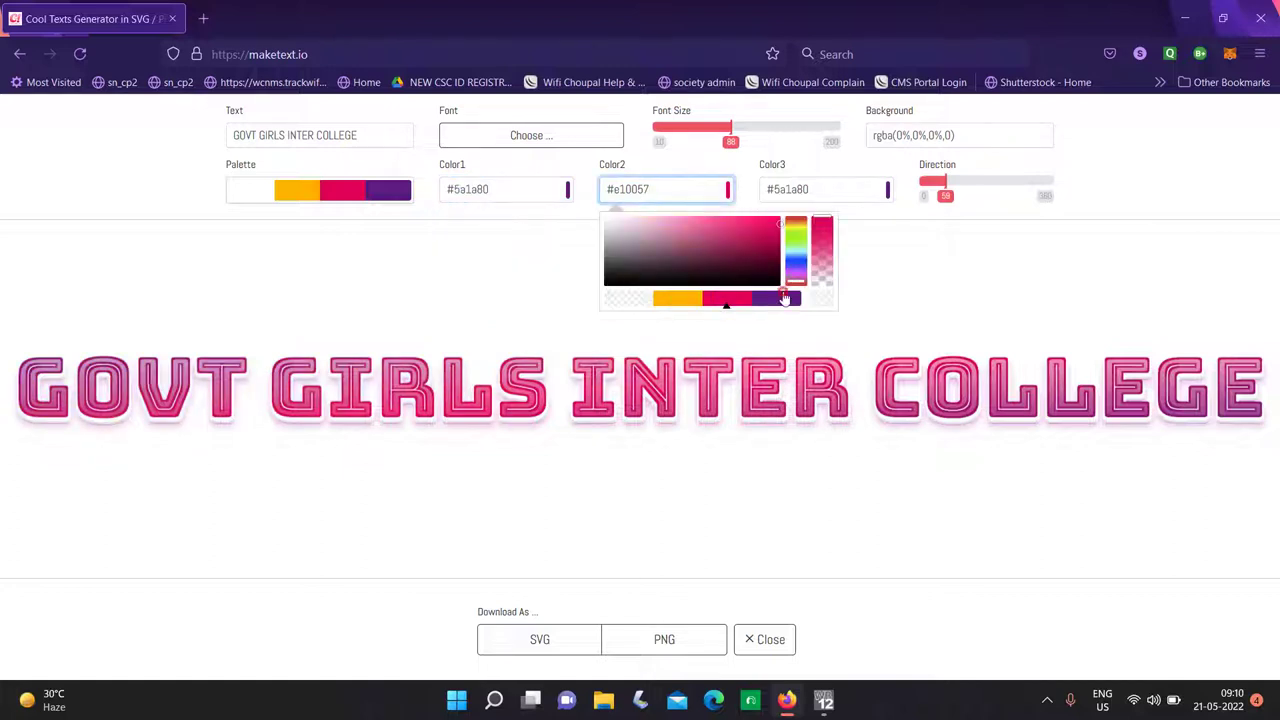
click(785, 299)
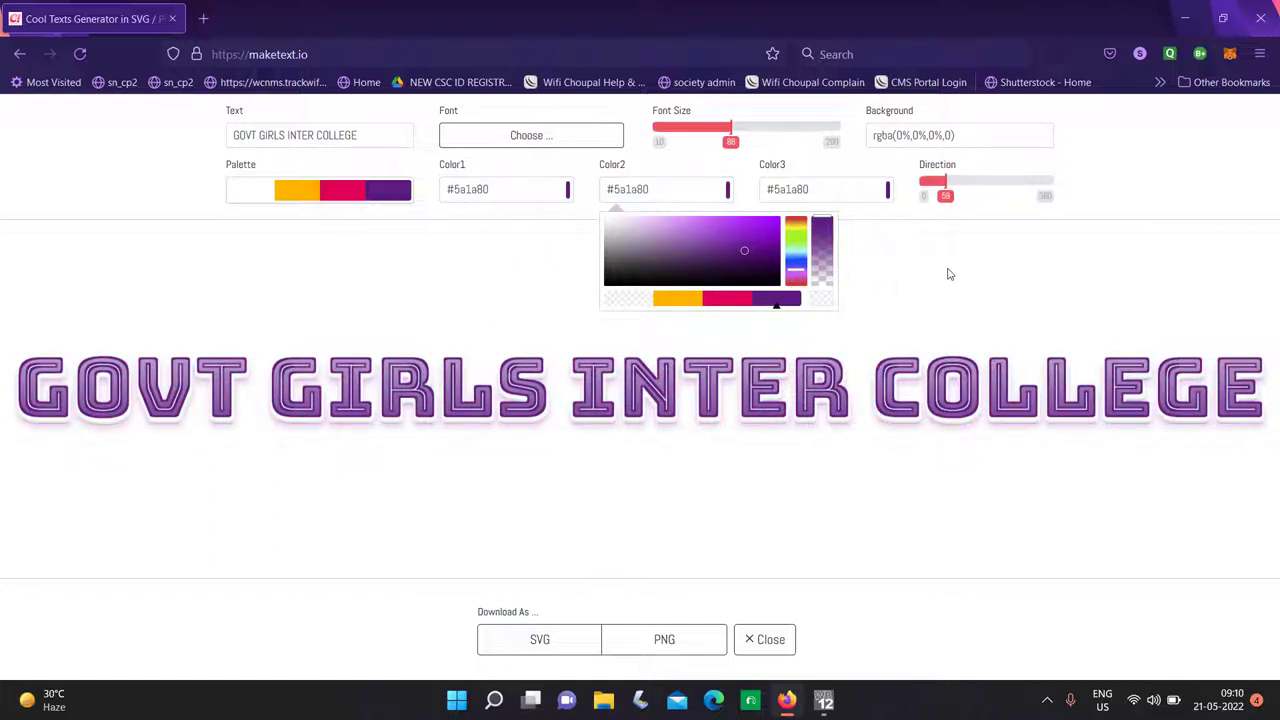
click(946, 276)
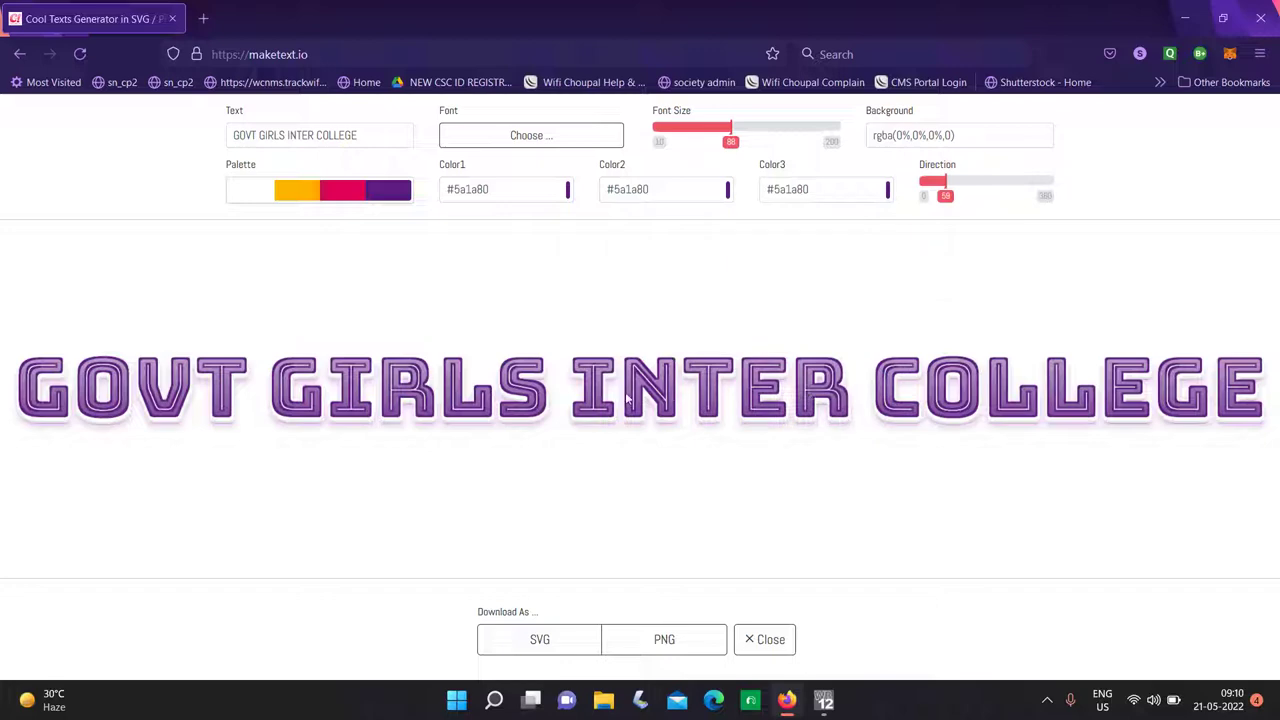
click(672, 640)
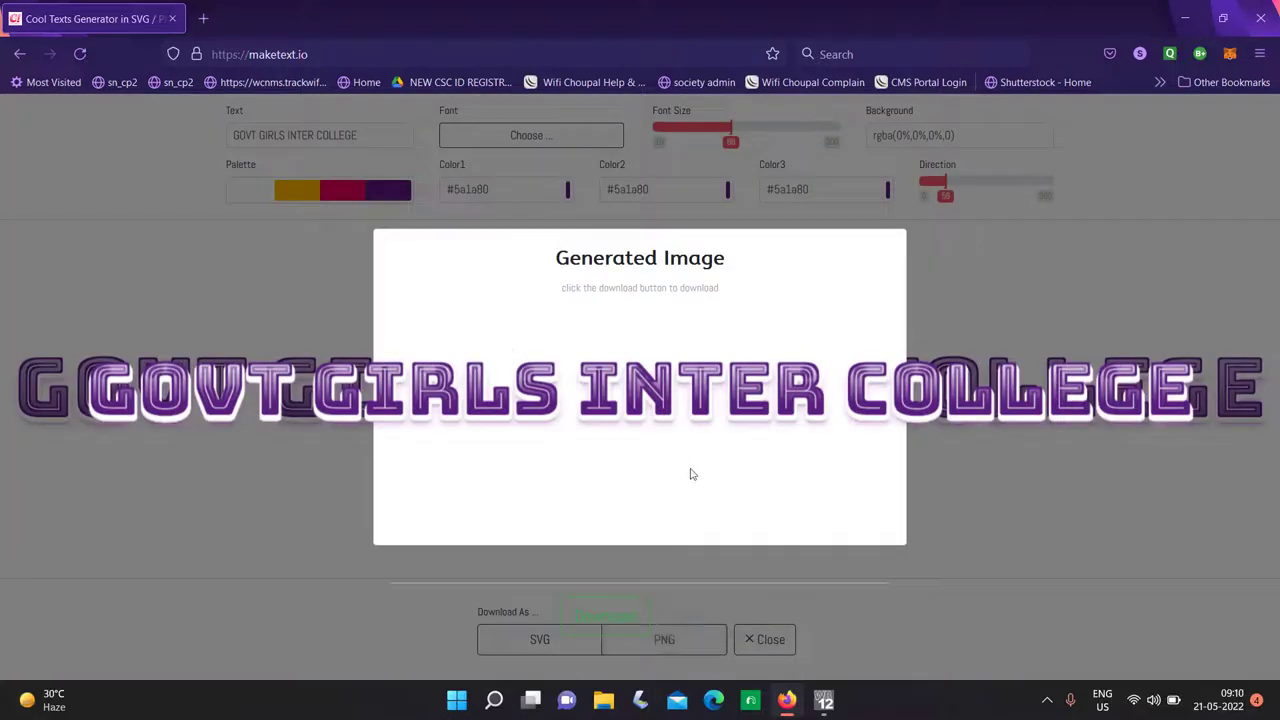
click(604, 615)
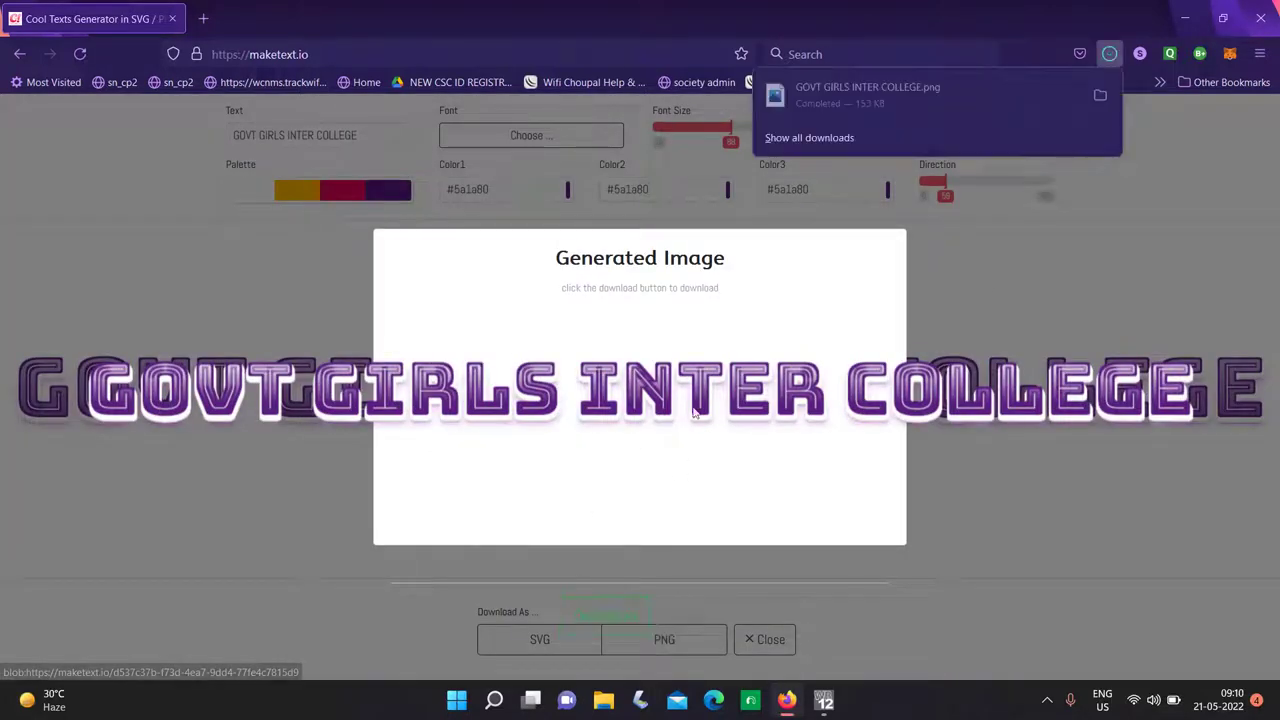
Switch to WYSIWYG Web Builder and delete the Shri J.P. Sharma Inter College title image from the index page header.
click(822, 700)
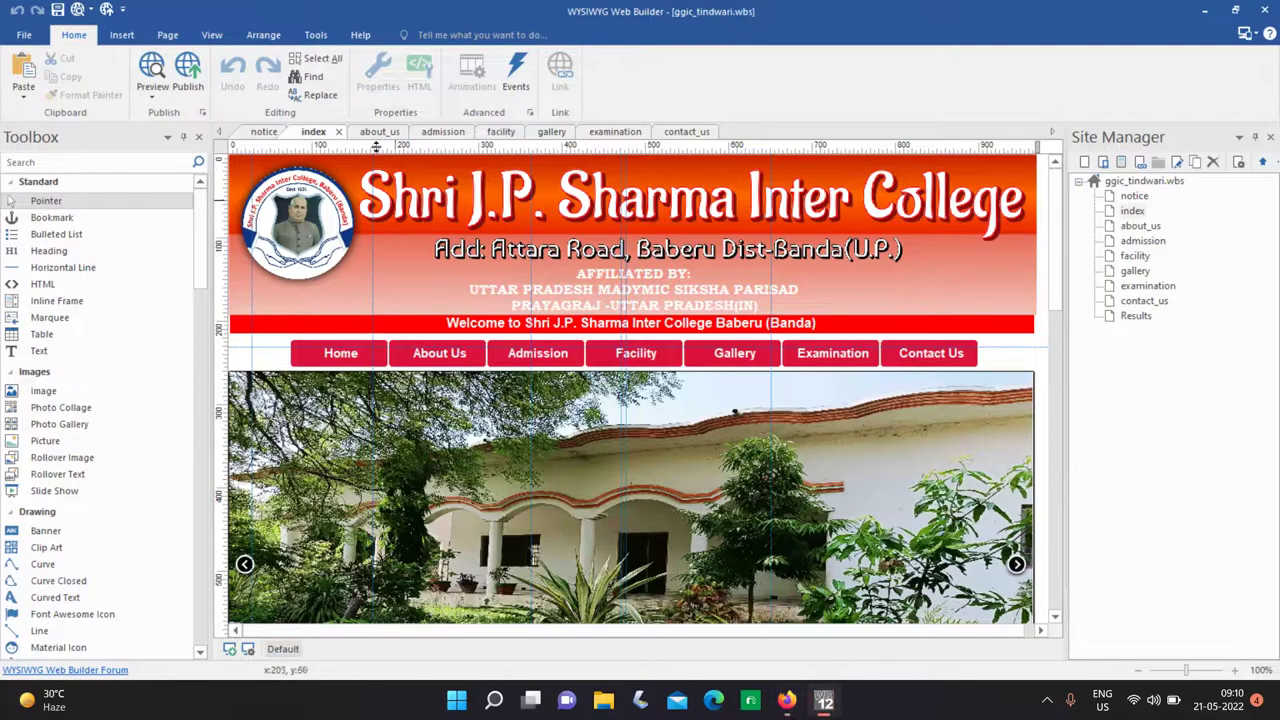
click(404, 202)
key(Delete)
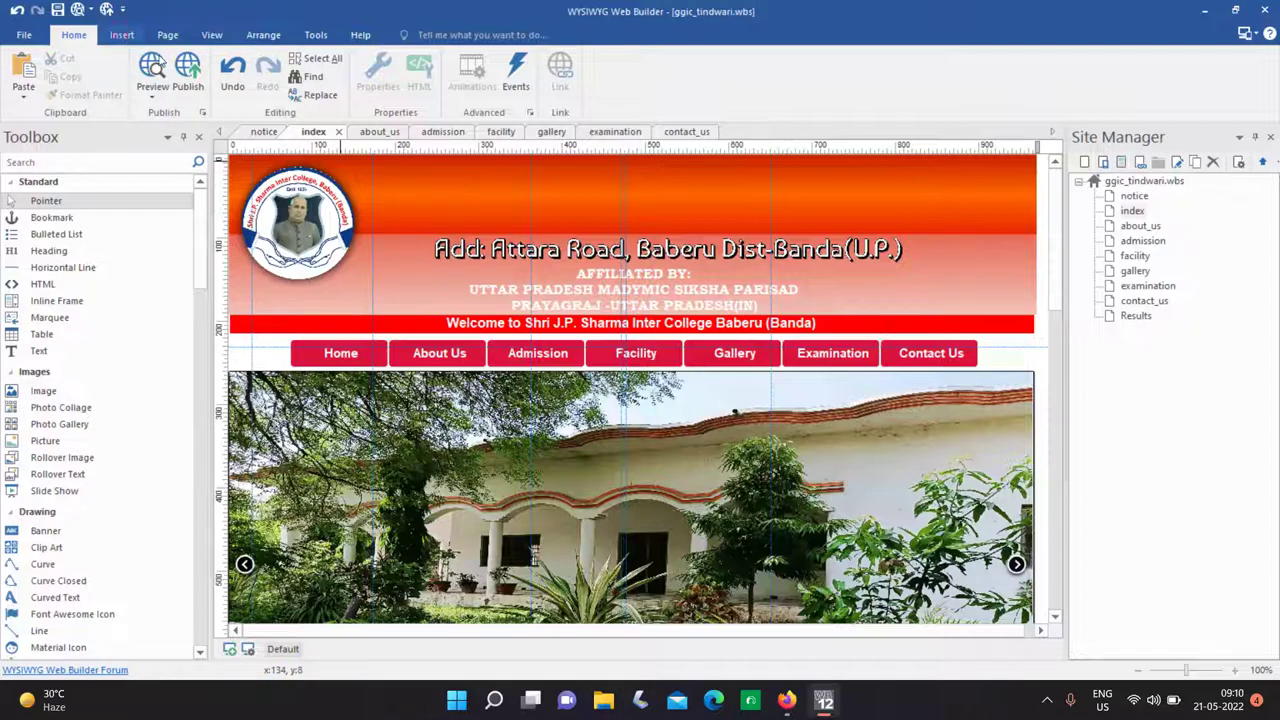
Insert the GOVT GIRLS INTER COLLEGE image from the Downloads folder into the page header, above the address line.
click(122, 34)
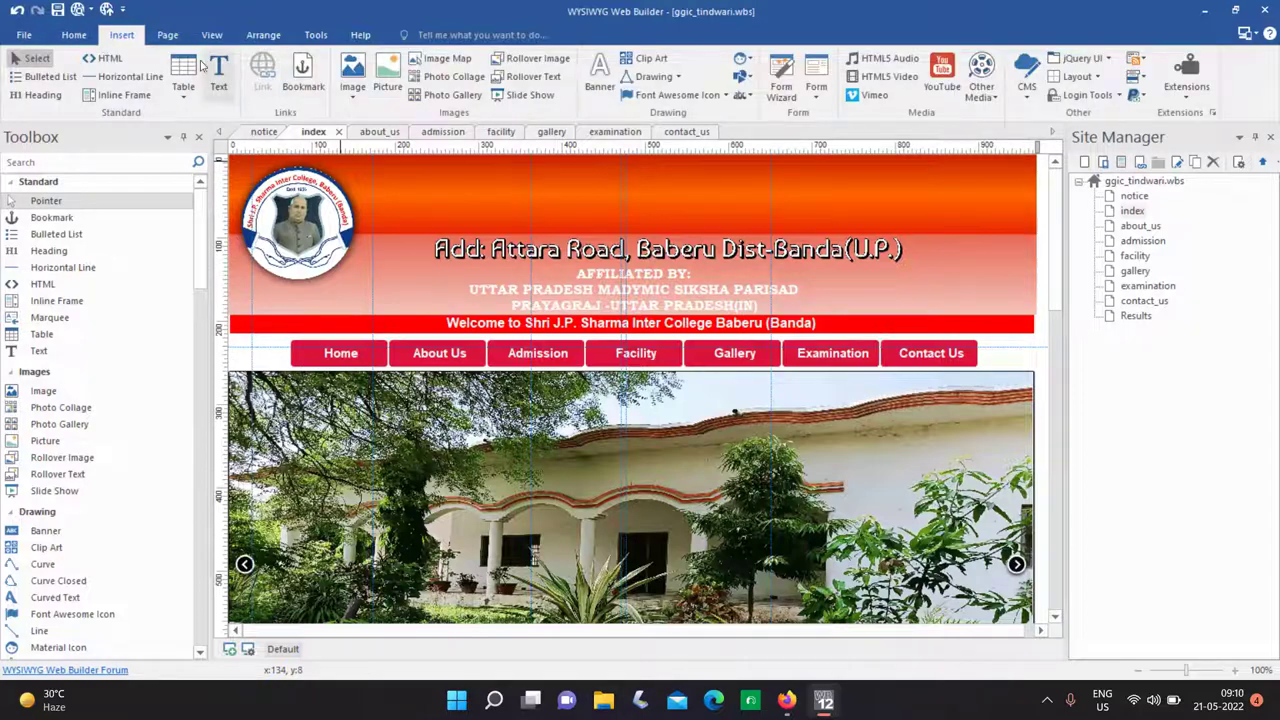
click(352, 75)
click(373, 116)
drag(435, 182, 544, 225)
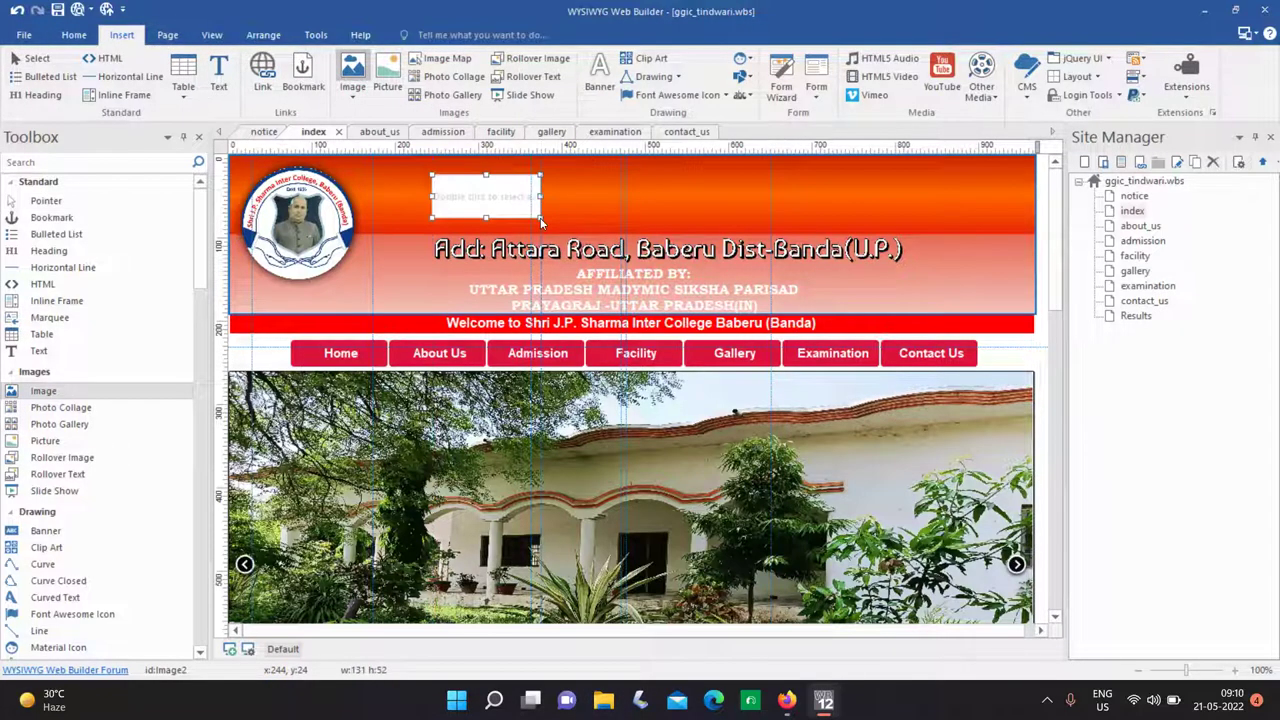
click(66, 178)
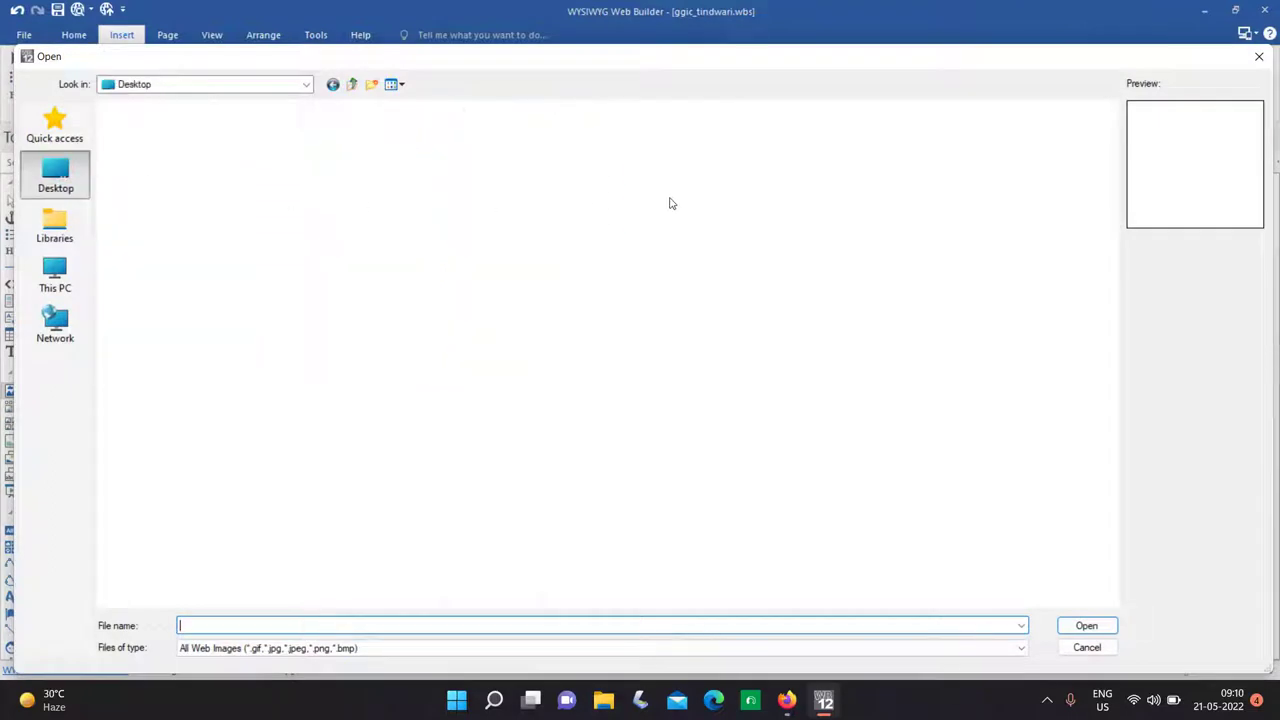
double_click(305, 140)
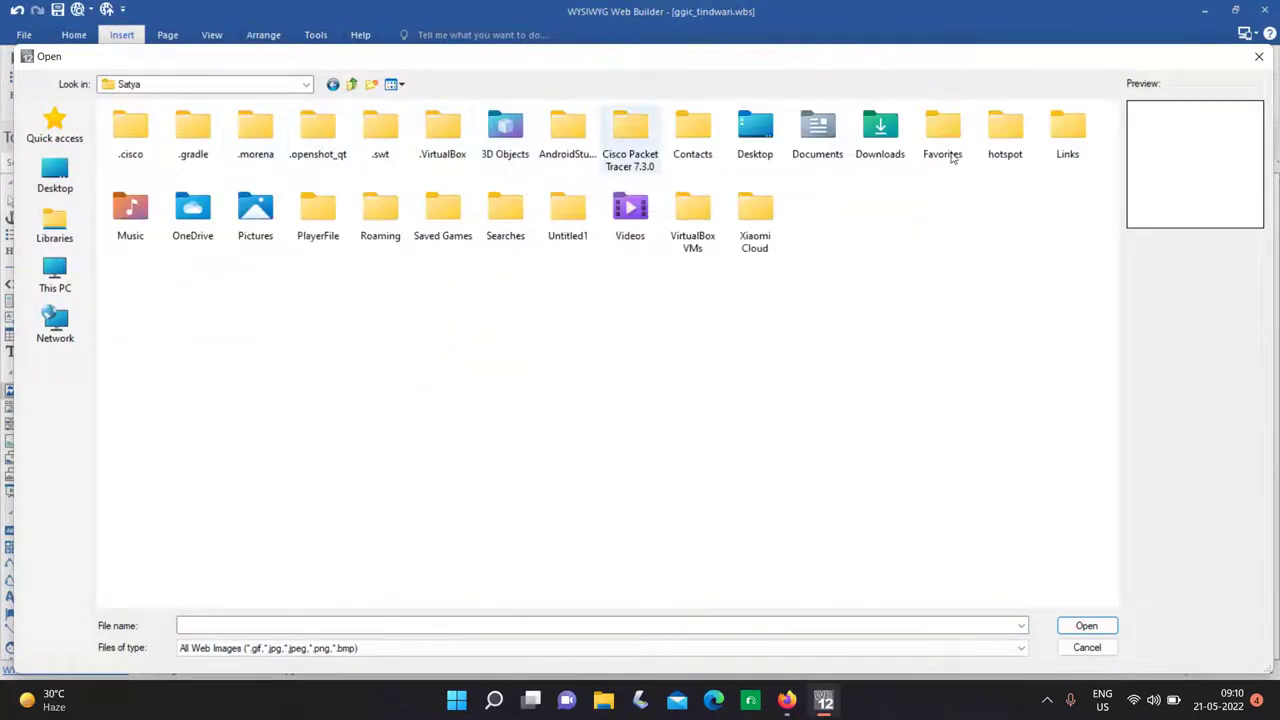
double_click(880, 127)
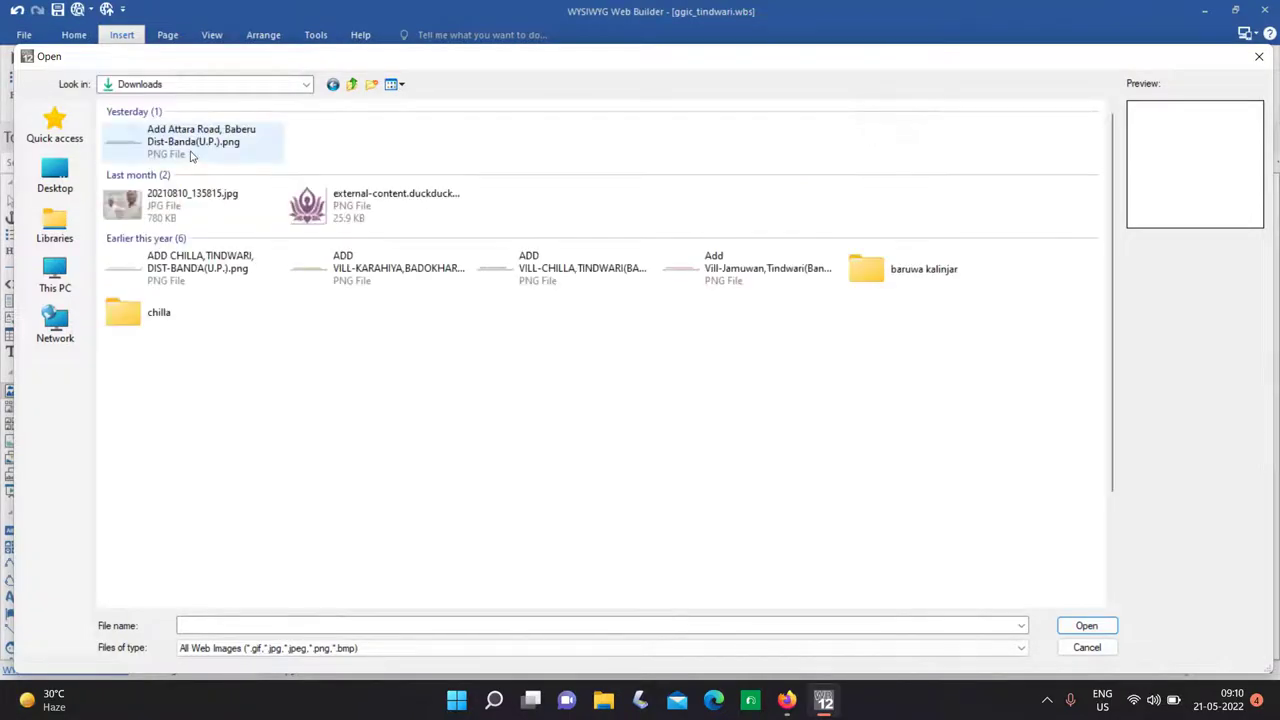
click(200, 148)
click(1086, 625)
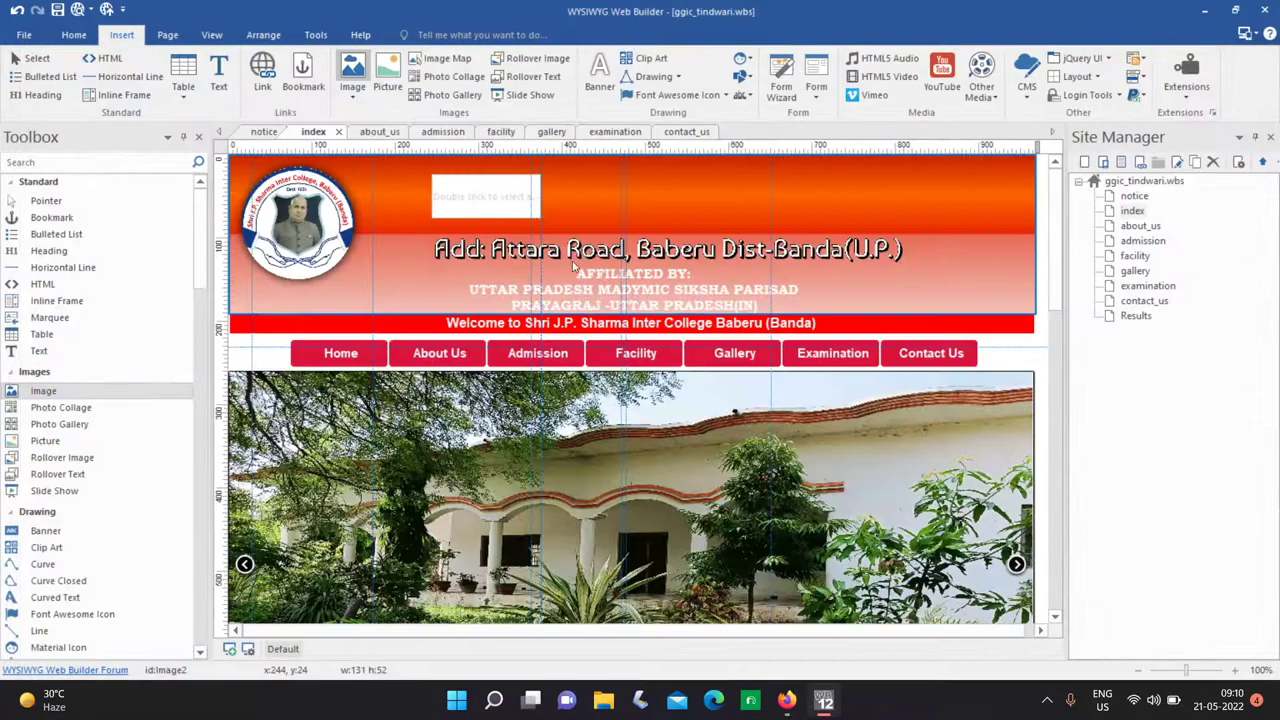
Crop the new title image closely around its lettering, to about 382 by 33 pixels.
click(227, 72)
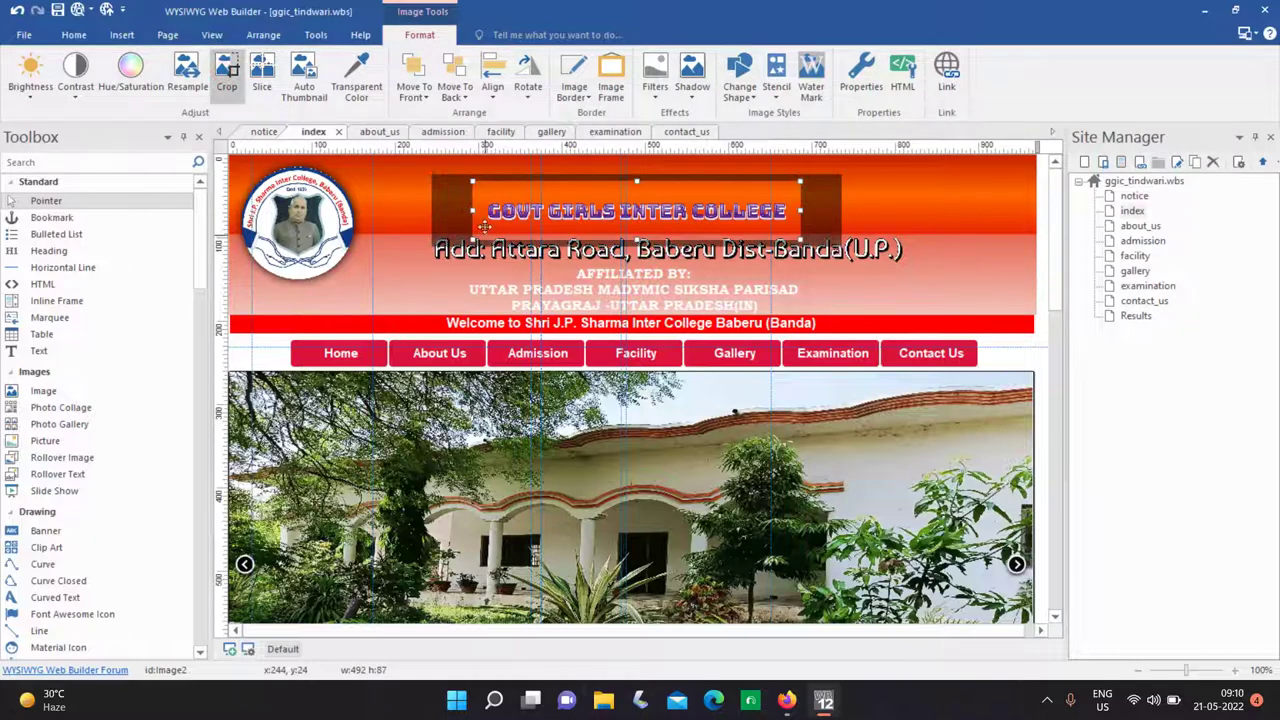
drag(469, 211, 483, 211)
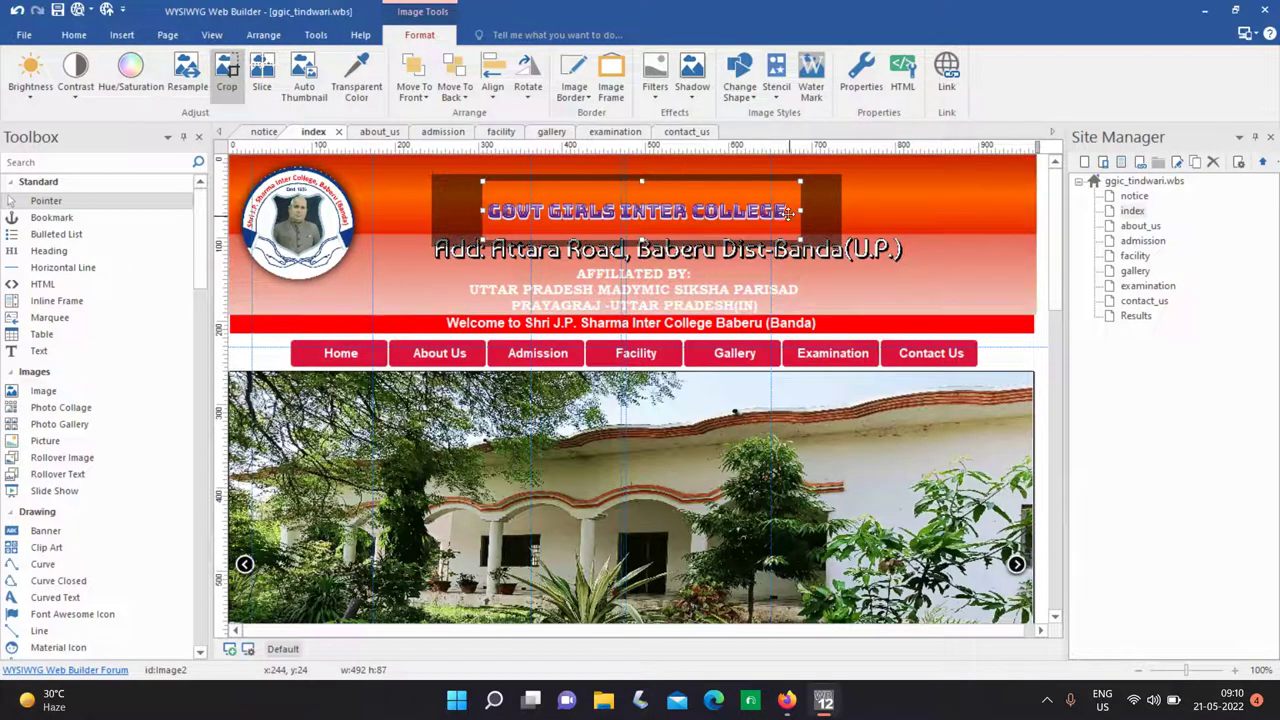
drag(641, 181, 641, 199)
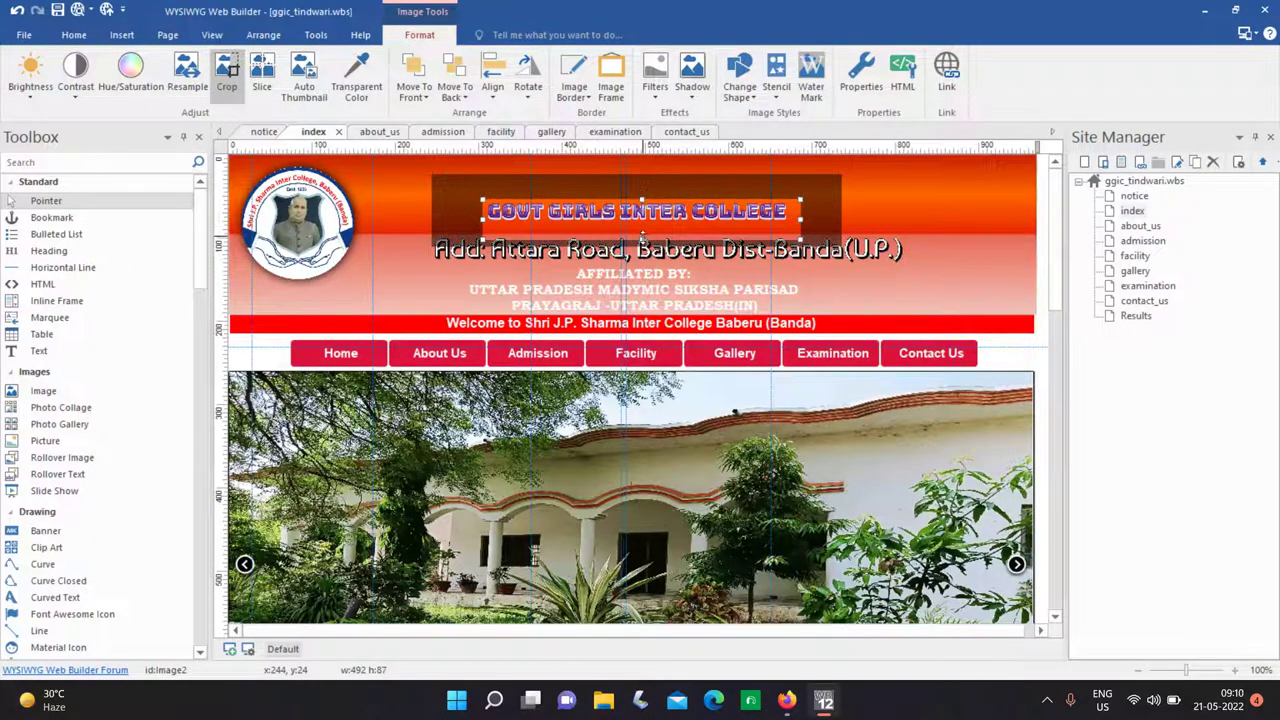
key(Return)
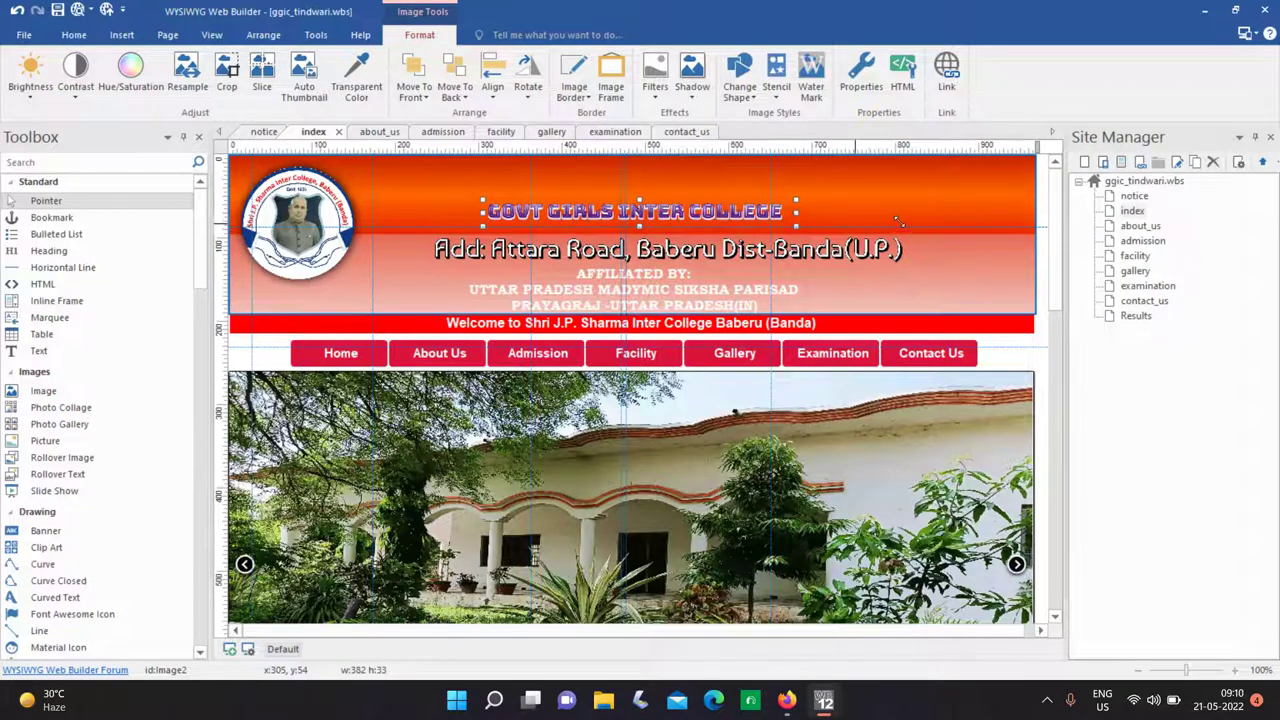
Enlarge the title image to about 806 by 94 pixels so it spans the header beside the round logo.
drag(978, 229, 1005, 244)
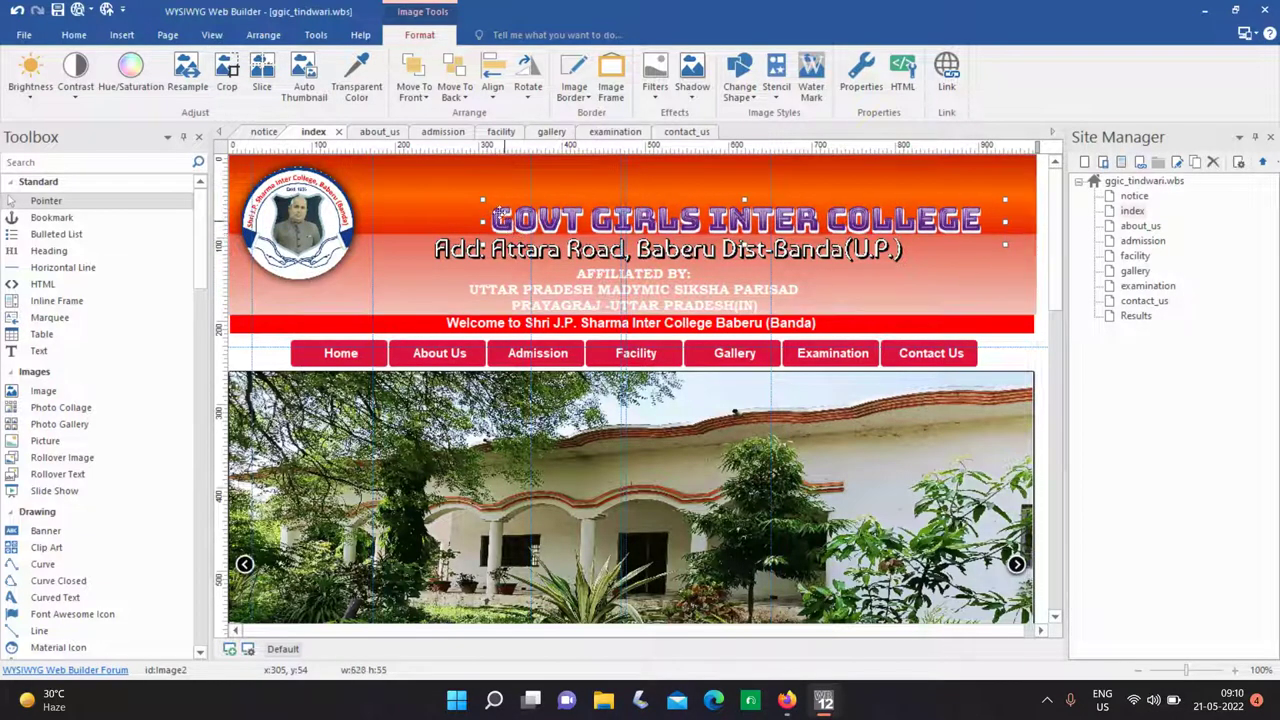
drag(482, 198, 355, 166)
drag(1004, 204, 1028, 205)
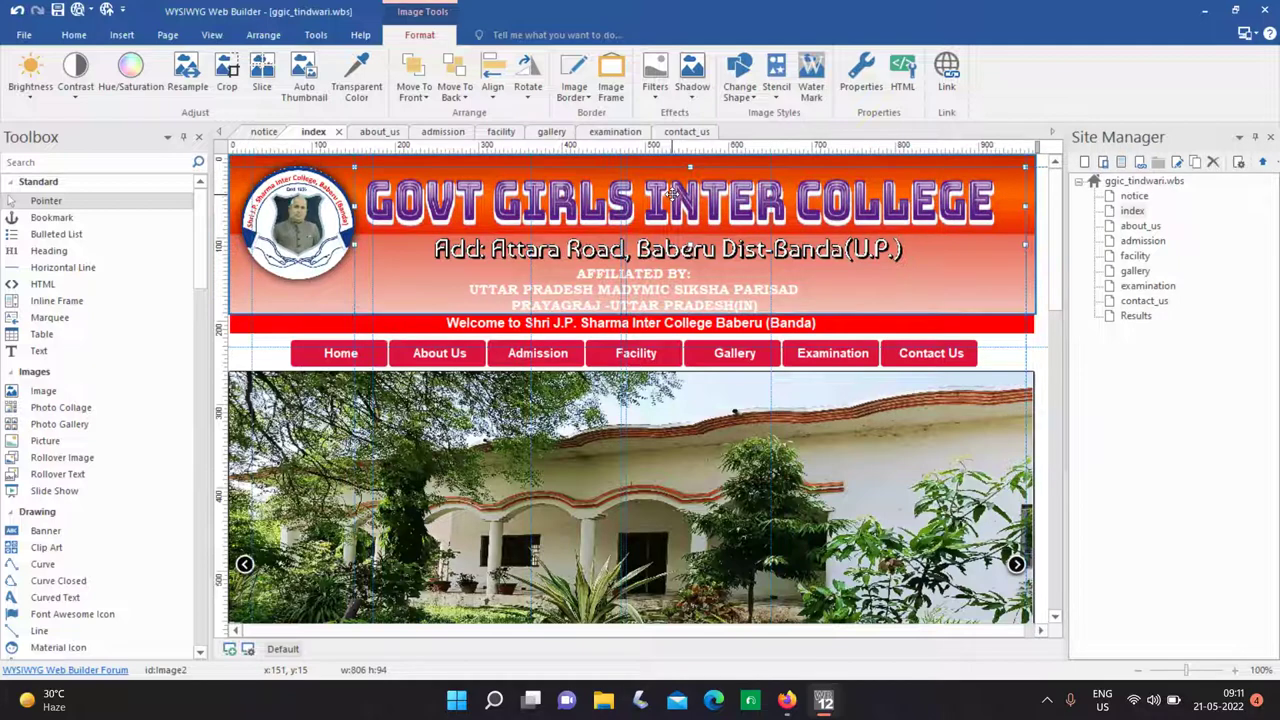
Change the page header's multicolor gradient background to the Vista Background color preset.
click(337, 301)
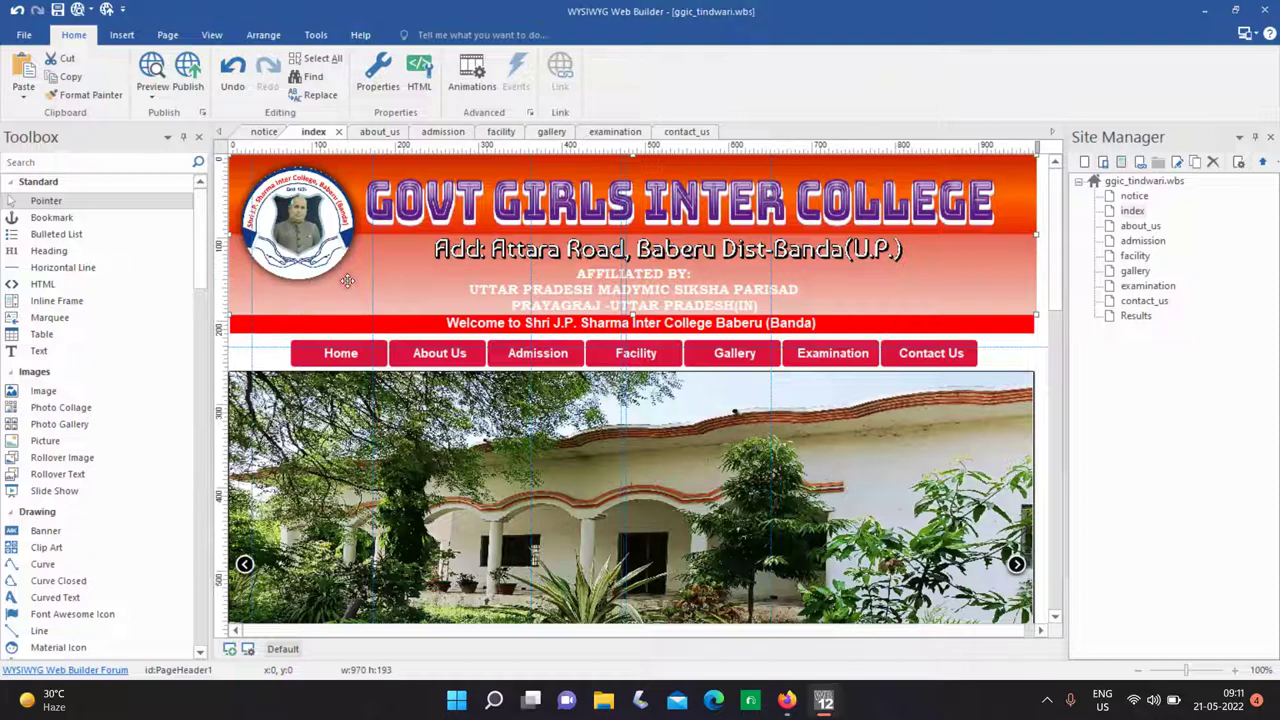
double_click(347, 282)
click(494, 173)
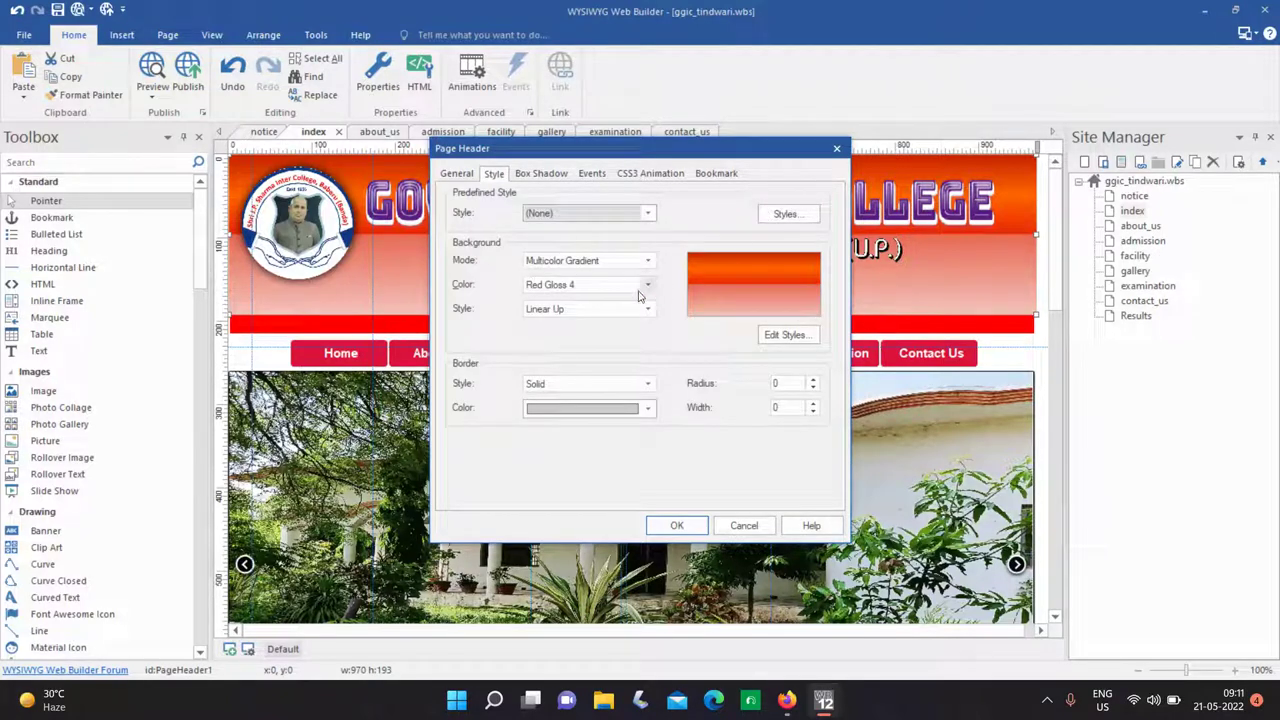
click(600, 290)
scroll(601, 294, down, 1)
scroll(600, 294, down, 5)
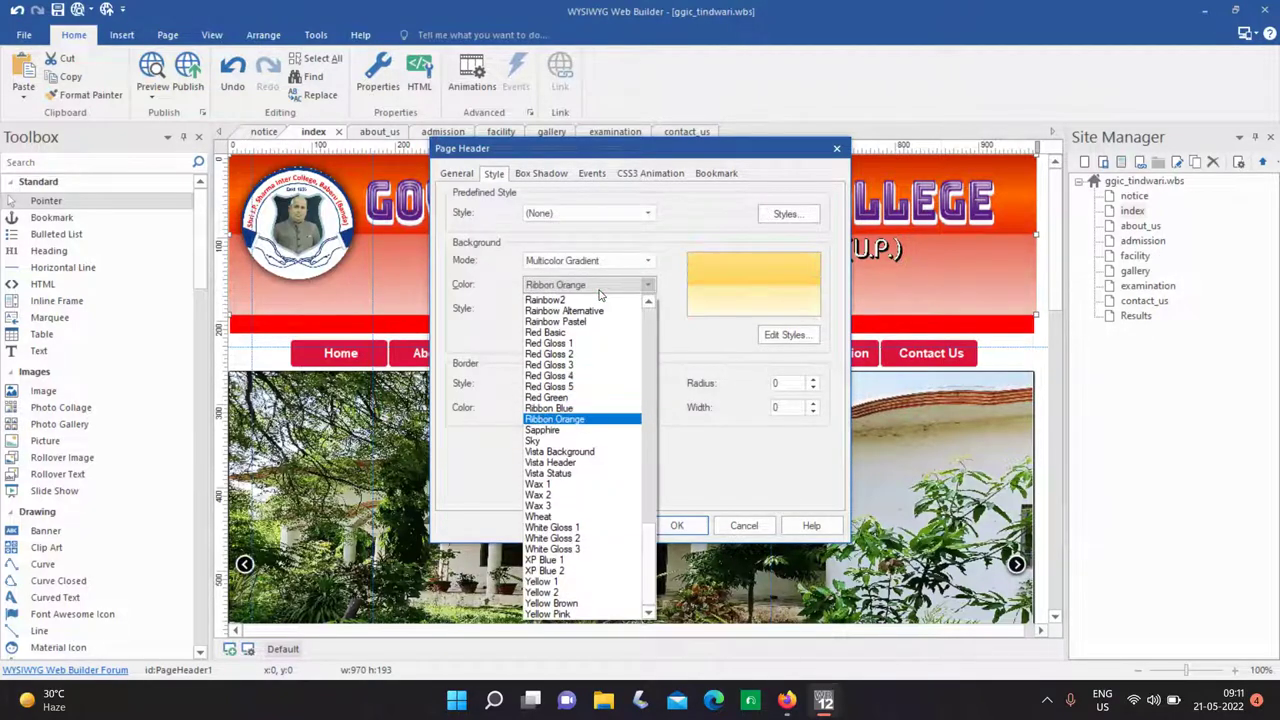
scroll(600, 294, down, 1)
scroll(600, 294, up, 1)
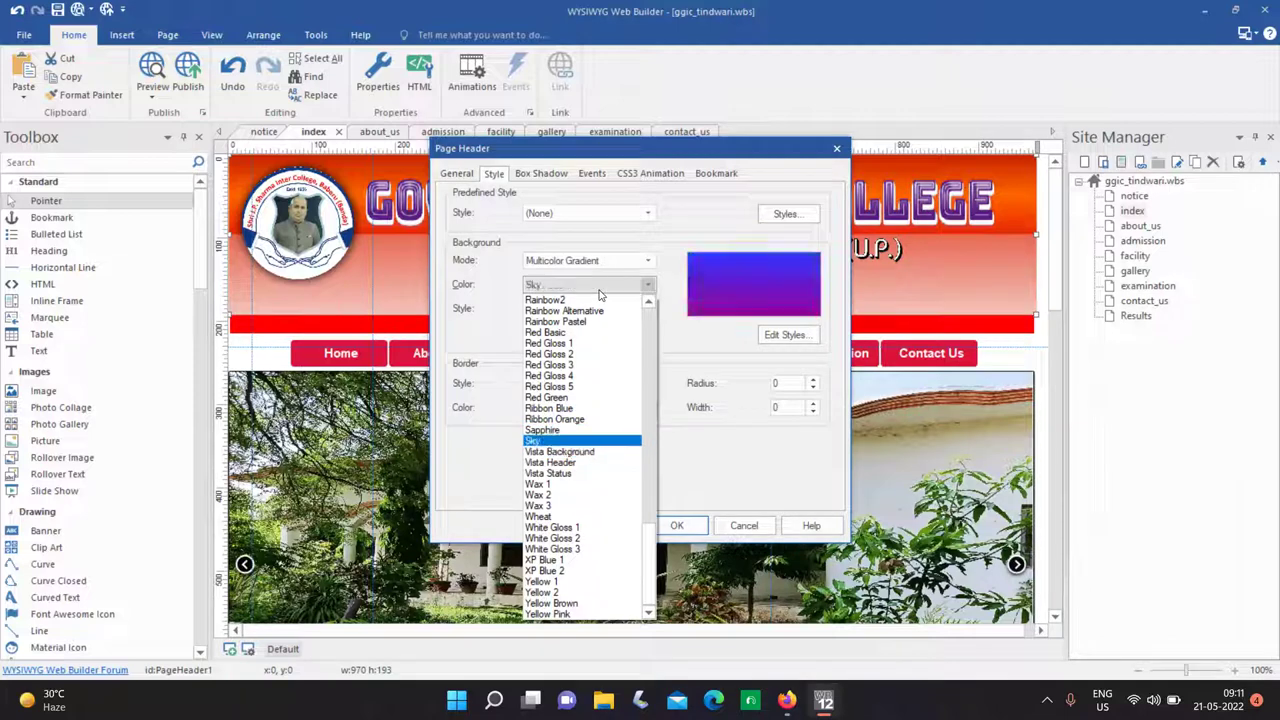
scroll(600, 294, down, 1)
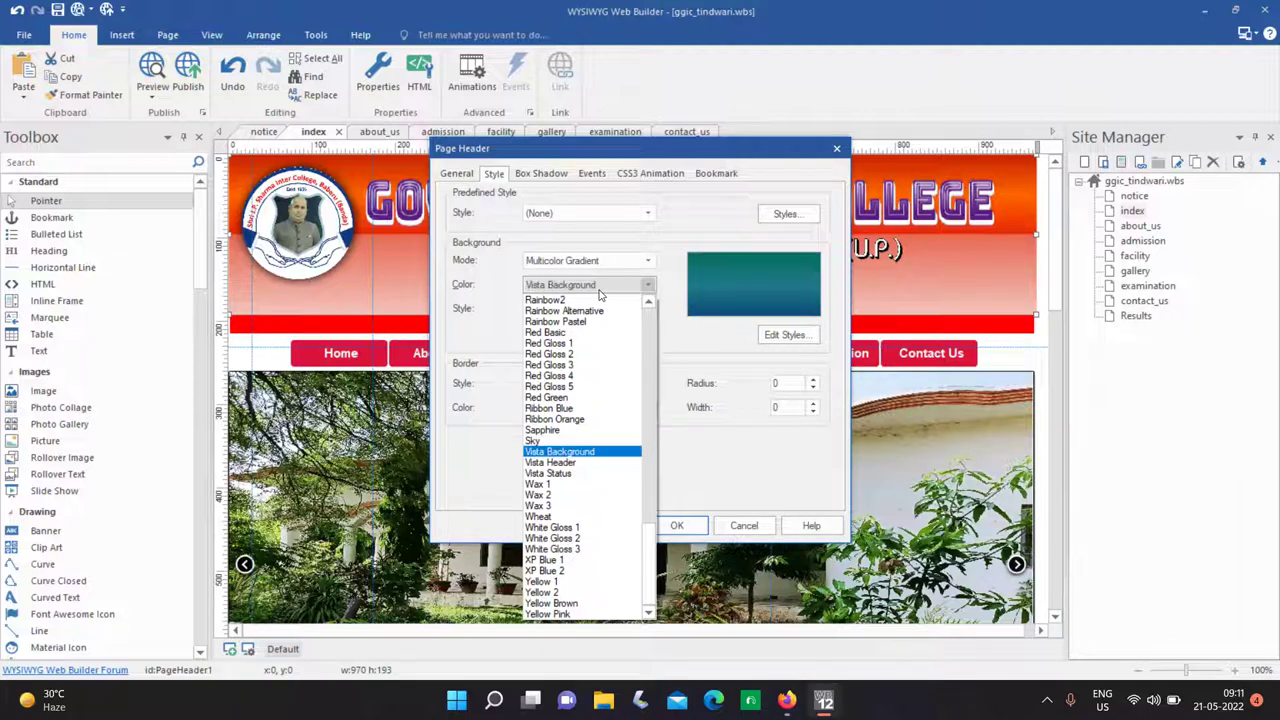
click(598, 452)
click(675, 530)
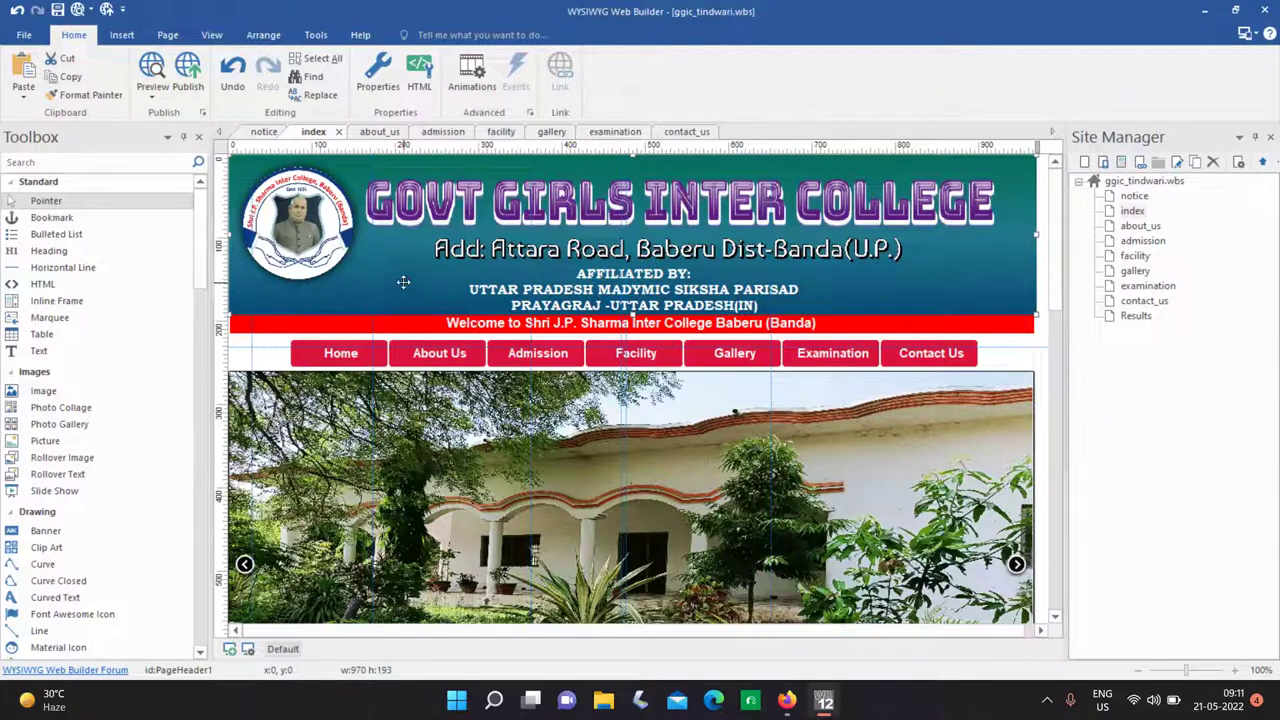
Switch to Firefox and search Google for "up board logo" in a new tab.
click(787, 700)
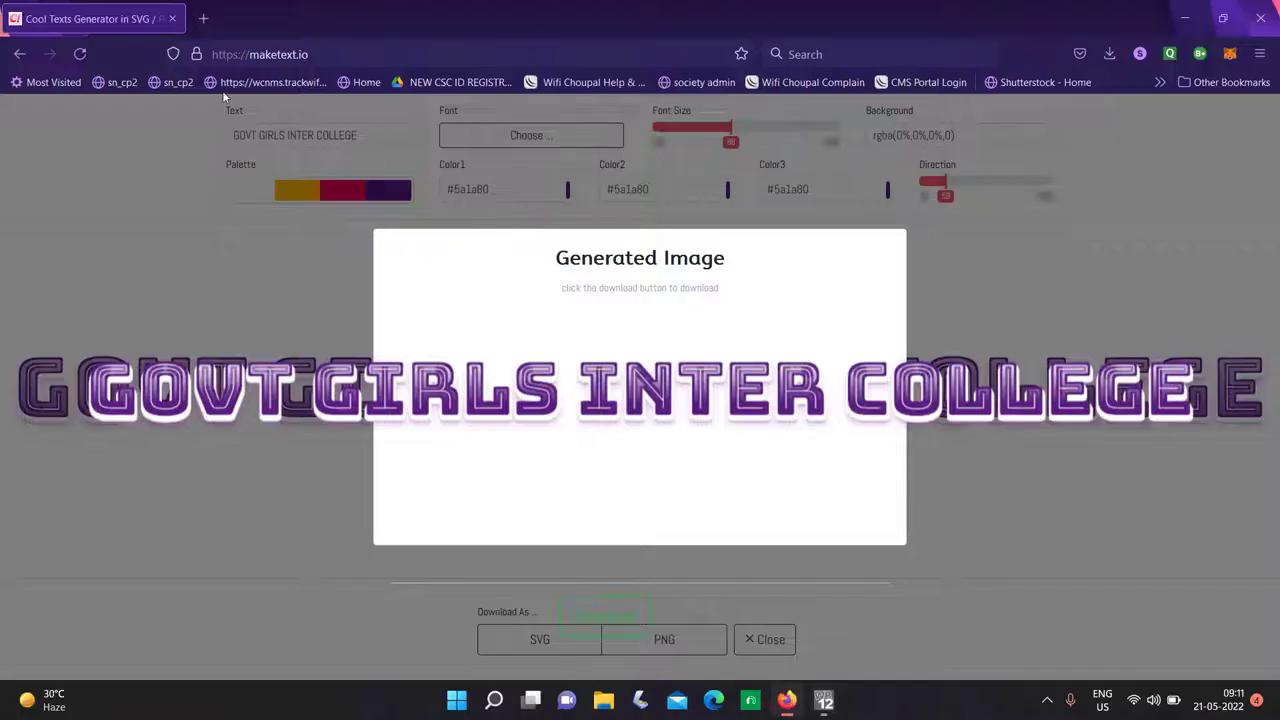
click(191, 18)
text(google.com)
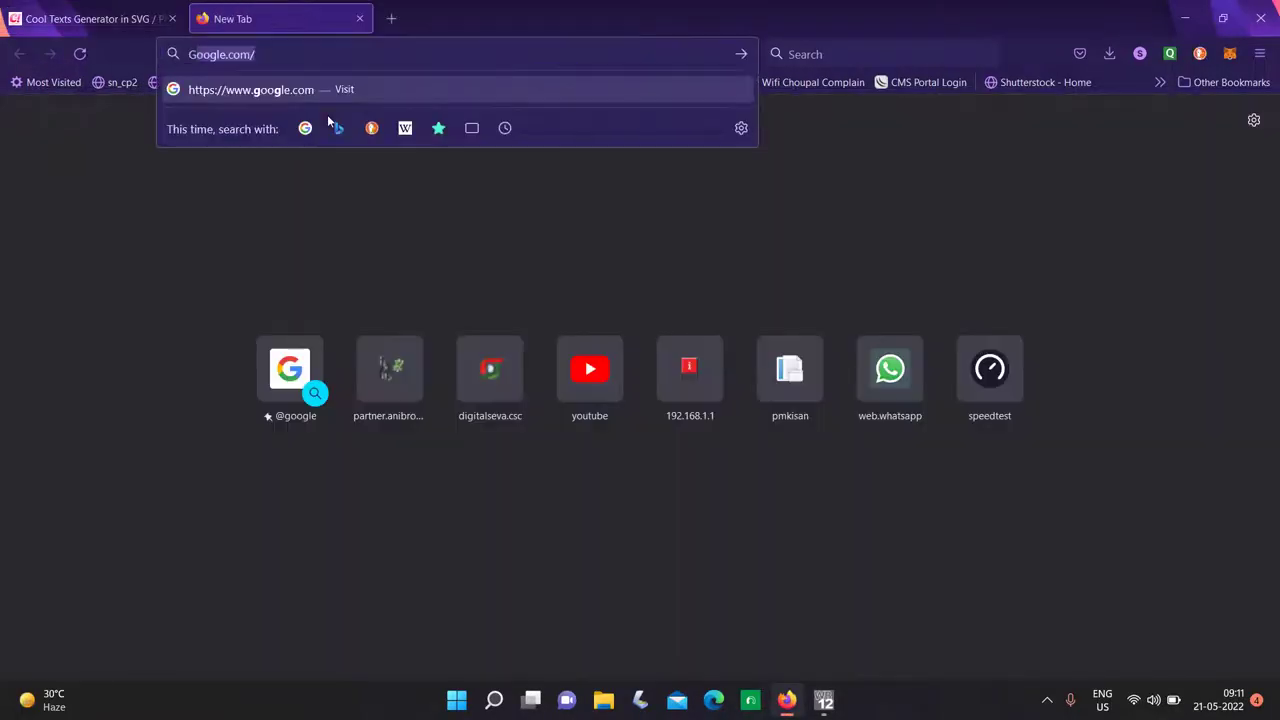
key(Return)
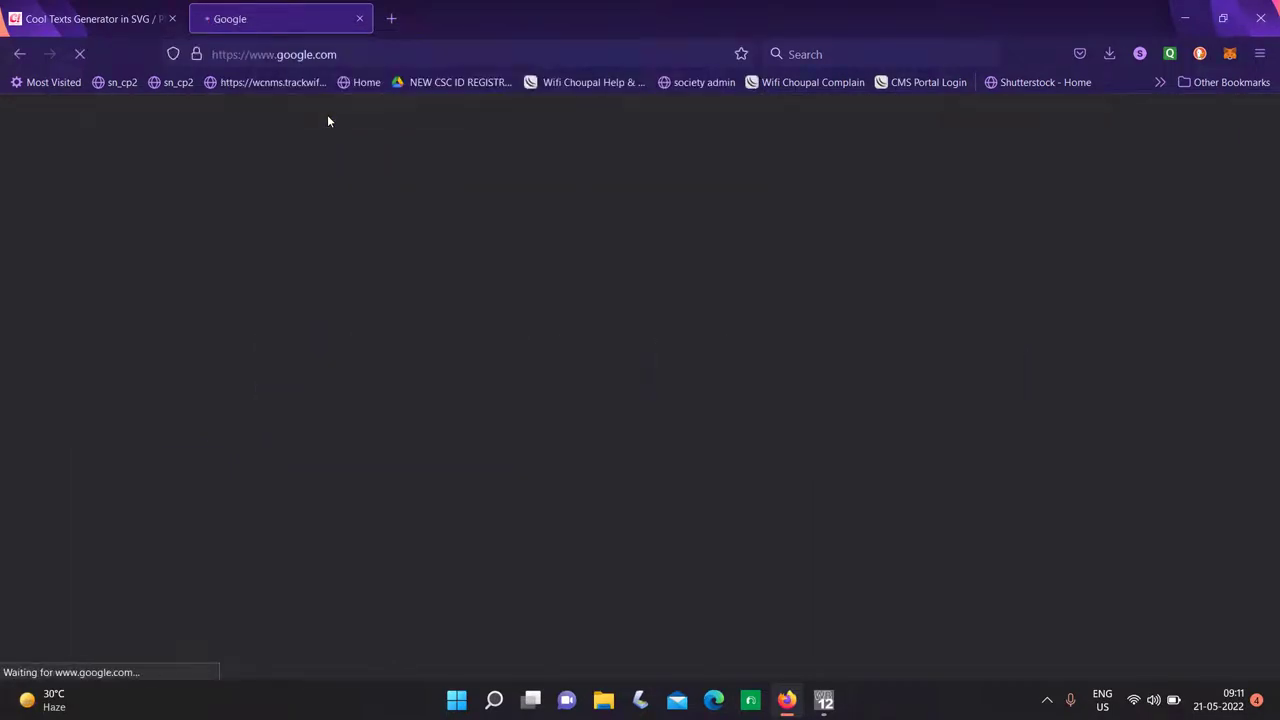
text(up)
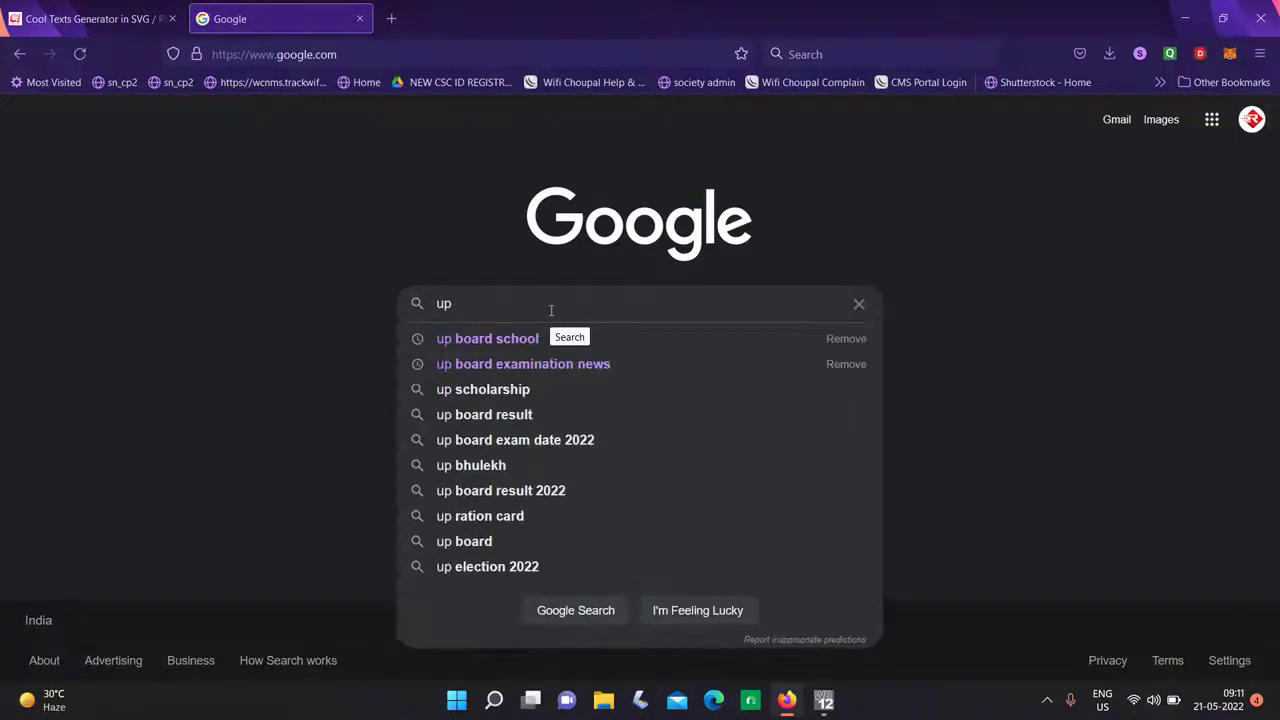
text( board logo)
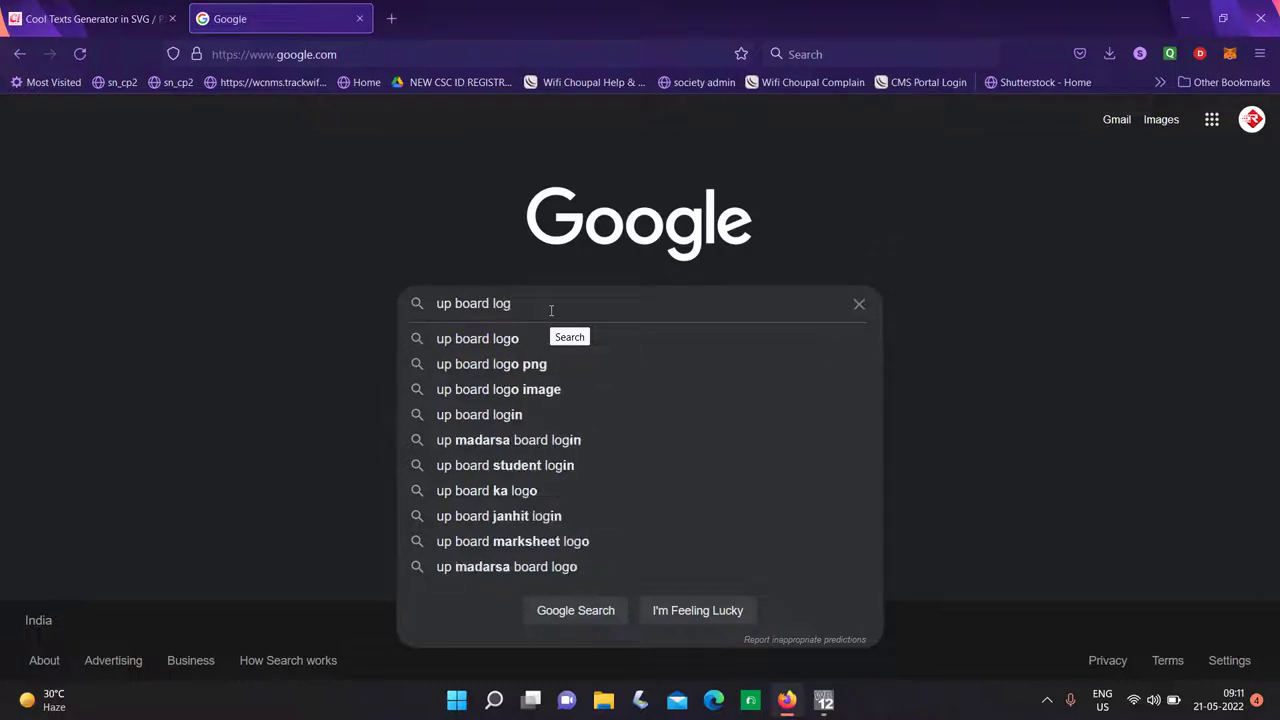
key(Return)
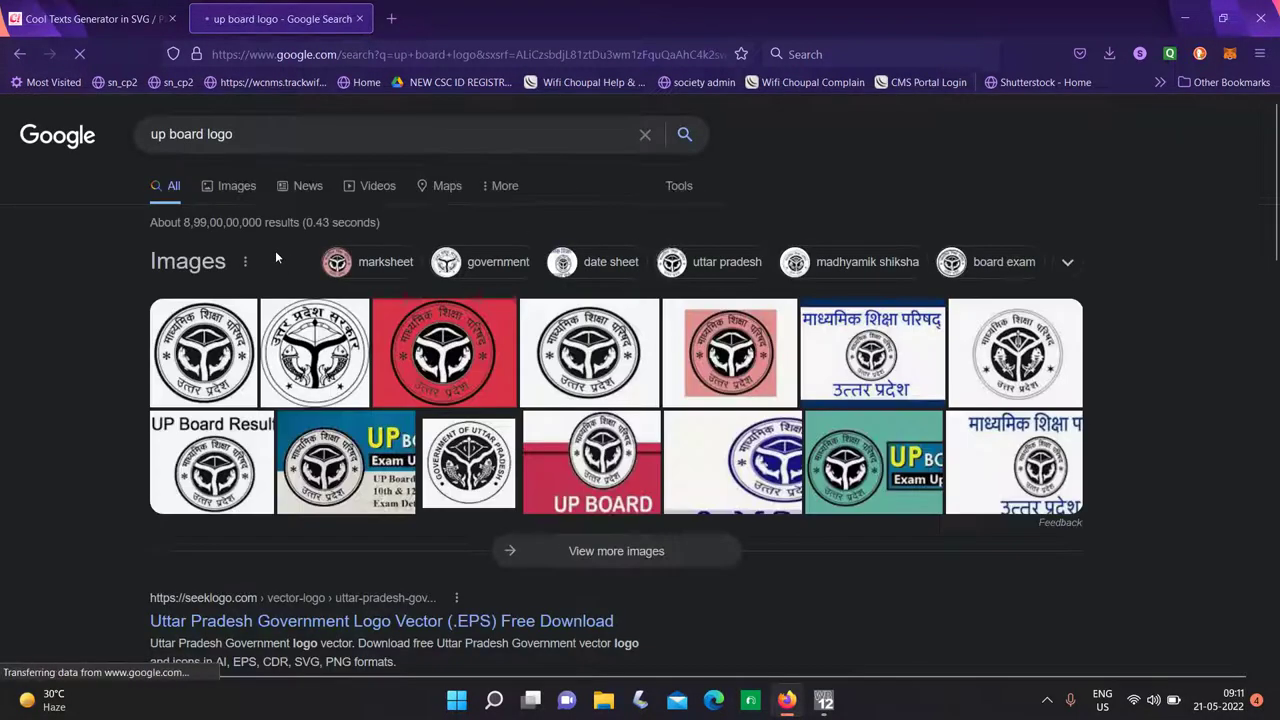
Open the larger preview of the upboard.ncertbooks.solutions logo from the image results and check its image options.
click(200, 356)
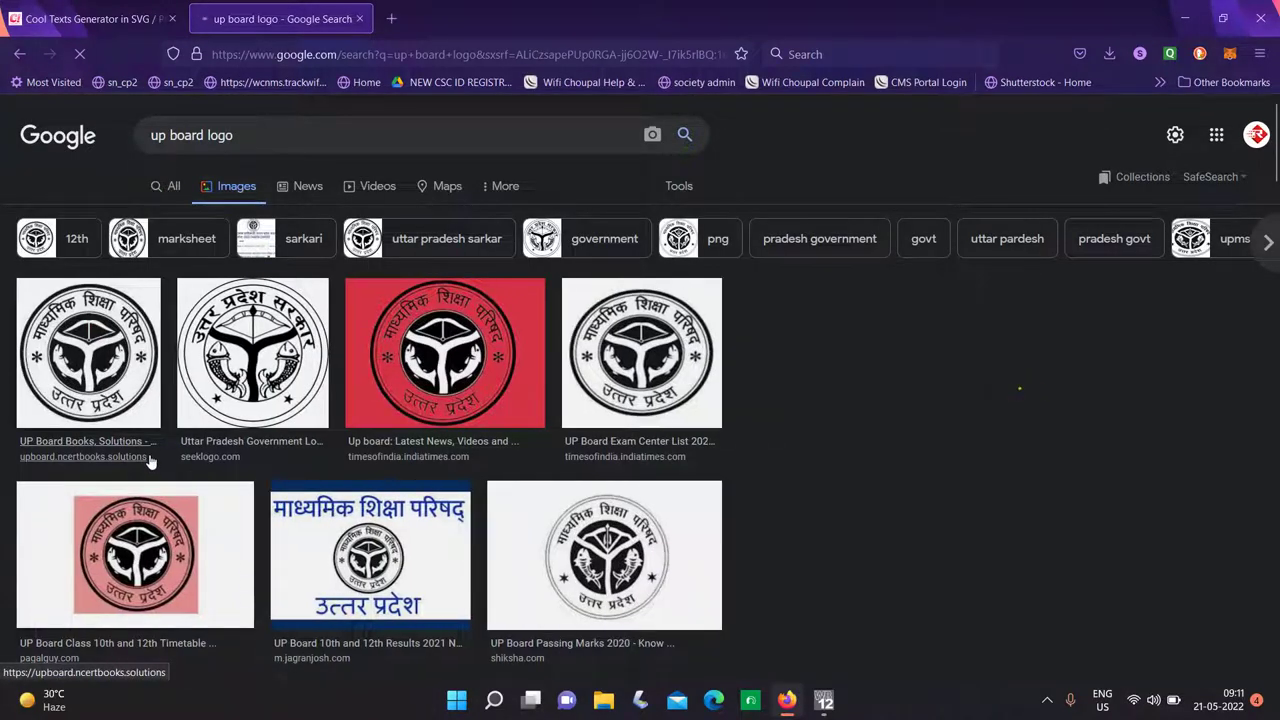
click(80, 380)
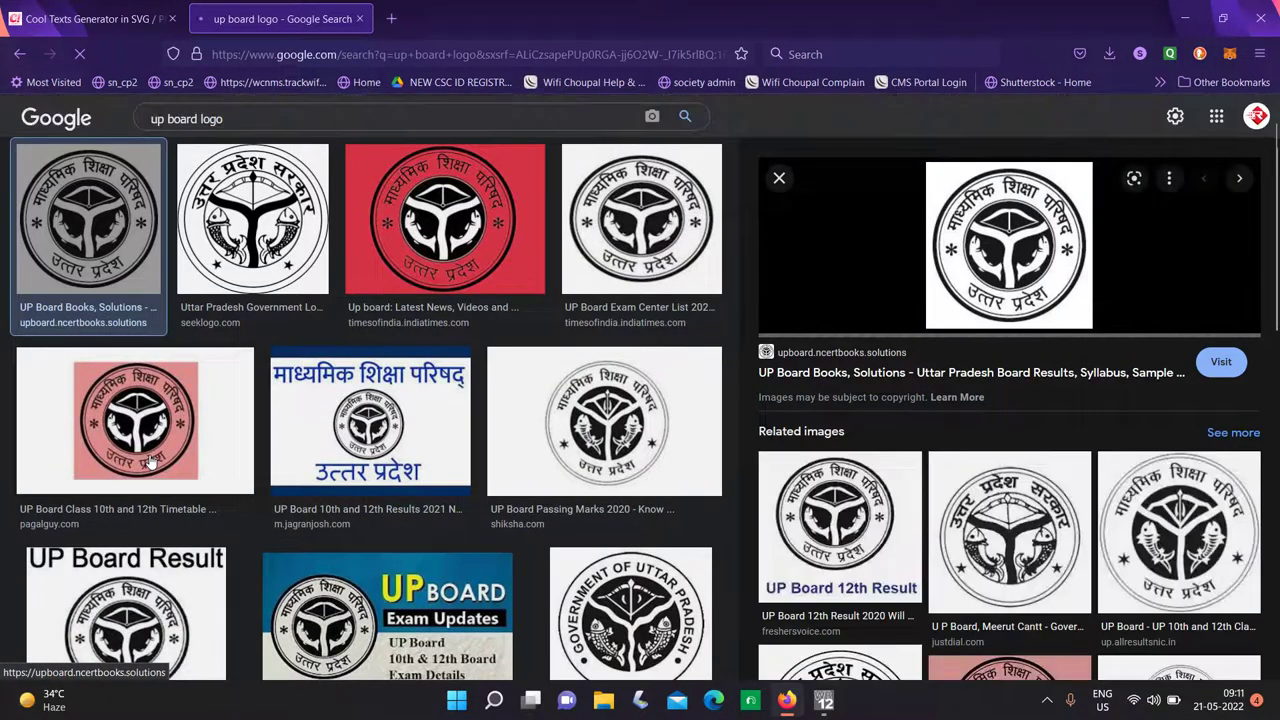
right_click(1020, 243)
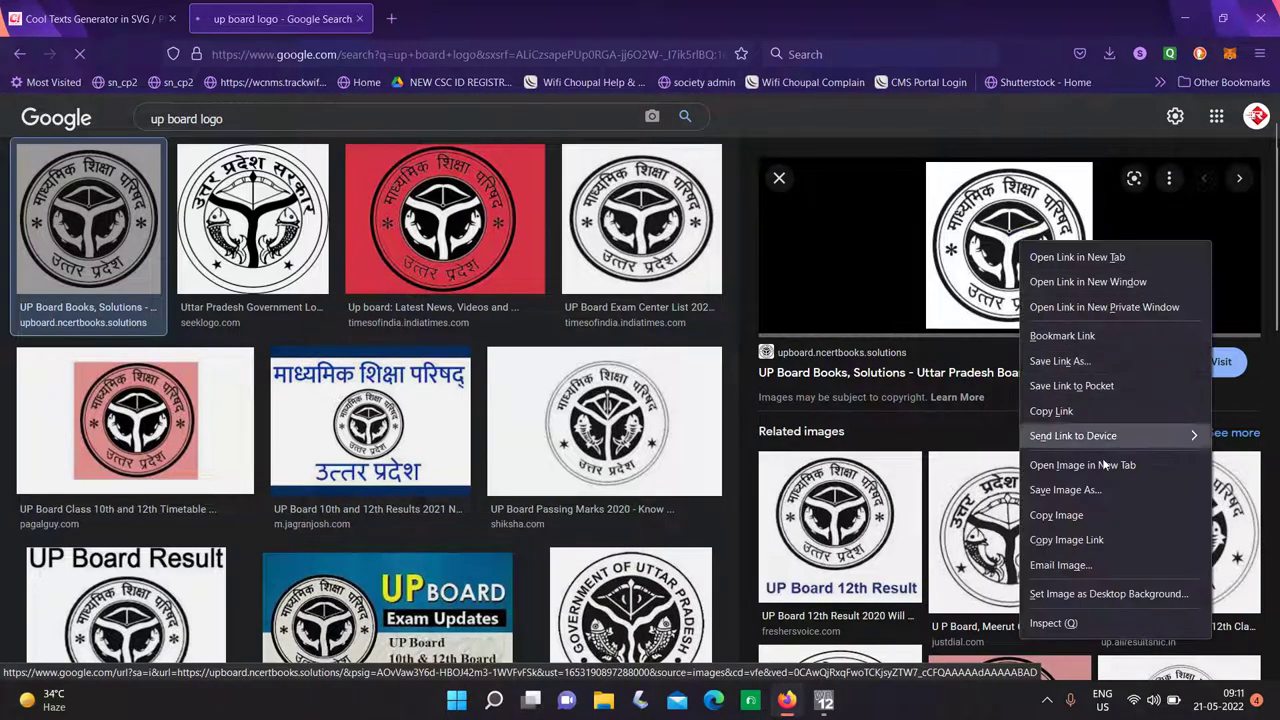
click(879, 240)
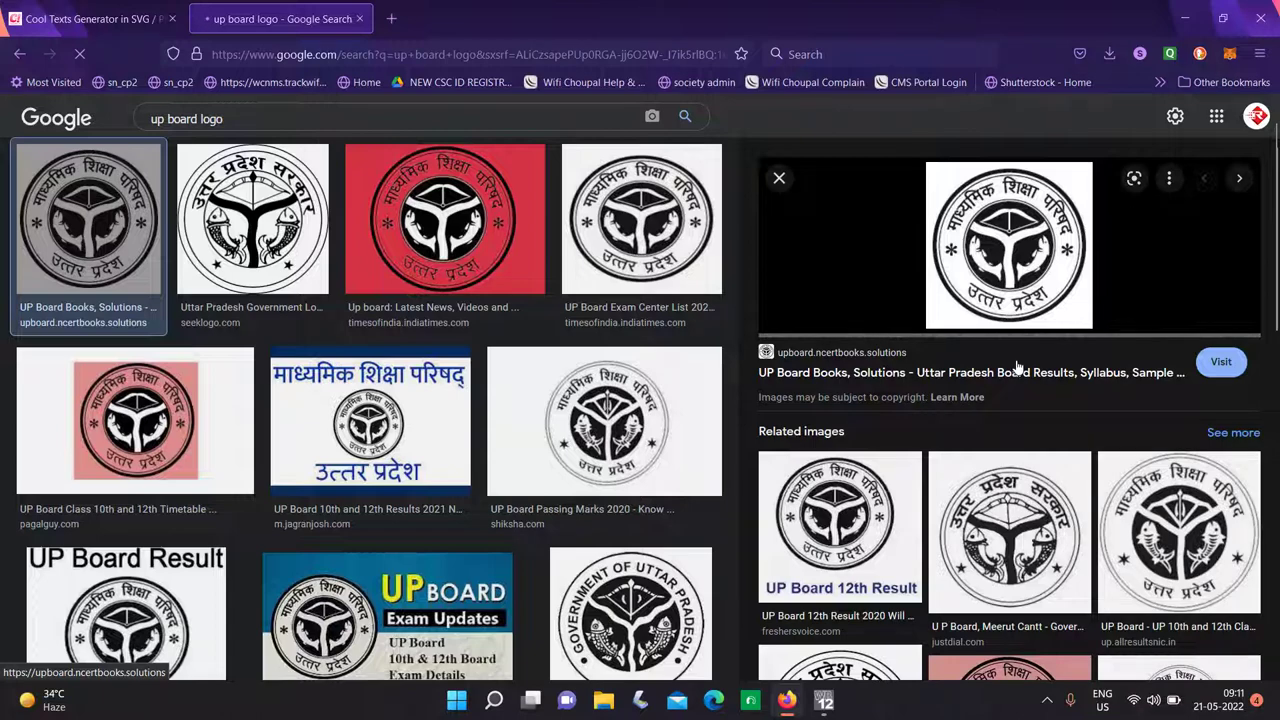
Browse the related UP Board logo images and open one of the results in a new tab.
scroll(1017, 368, down, 10)
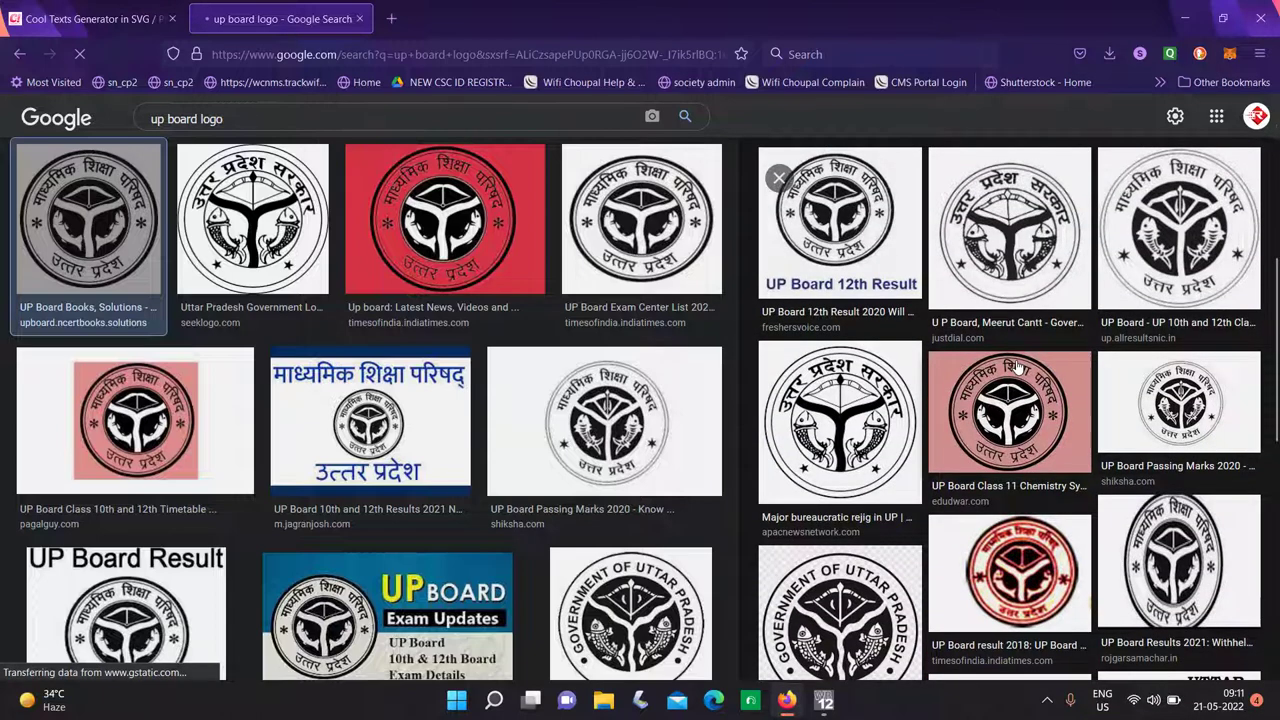
scroll(1017, 368, up, 8)
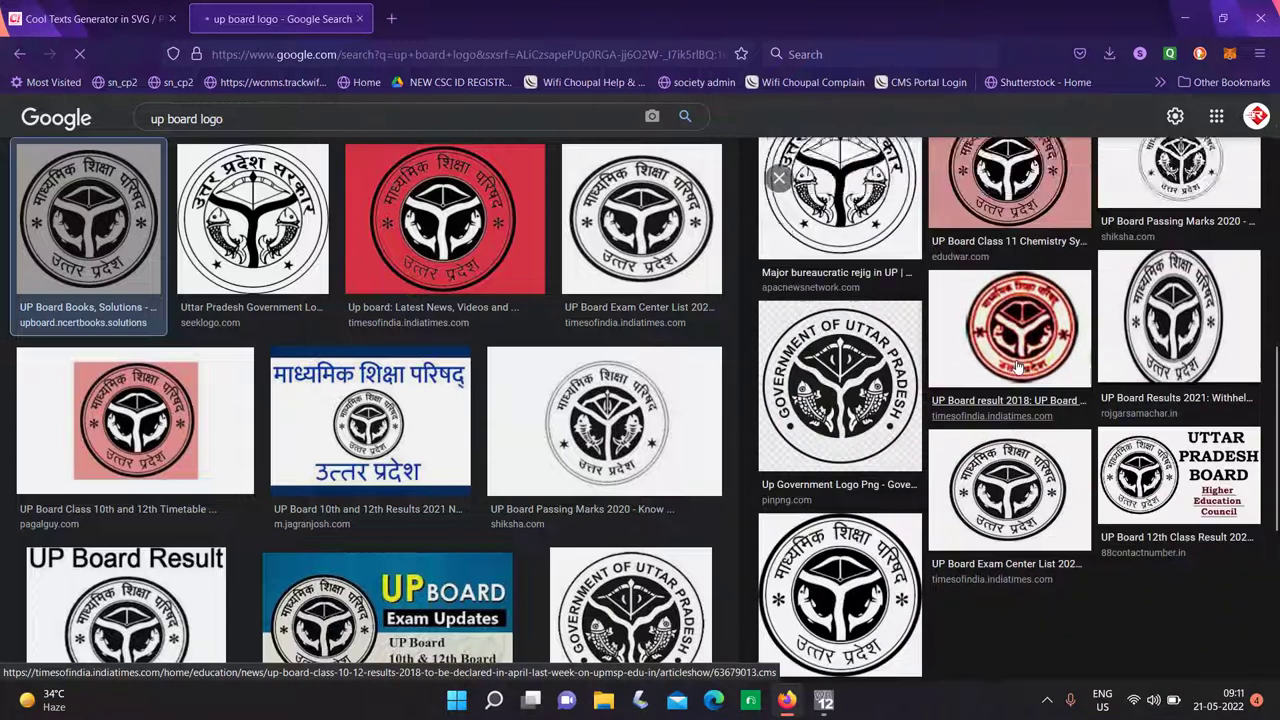
scroll(876, 540, down, 5)
scroll(876, 540, down, 3)
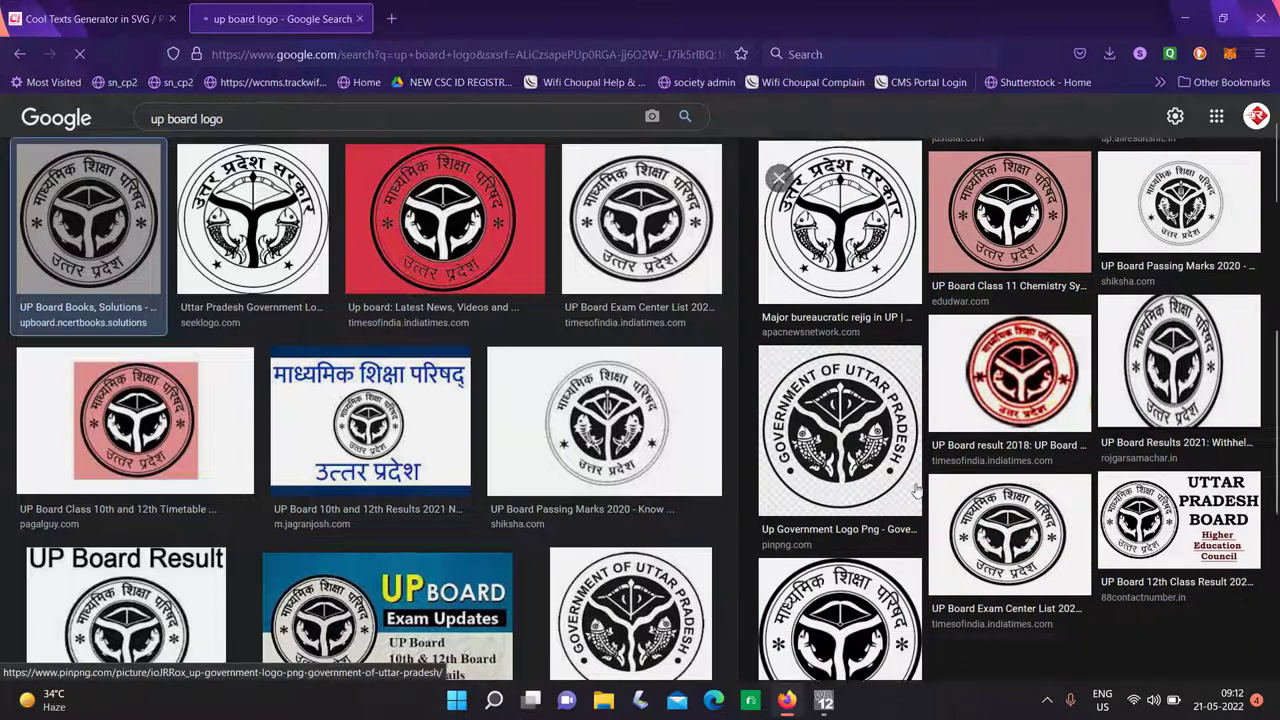
right_click(851, 365)
click(873, 340)
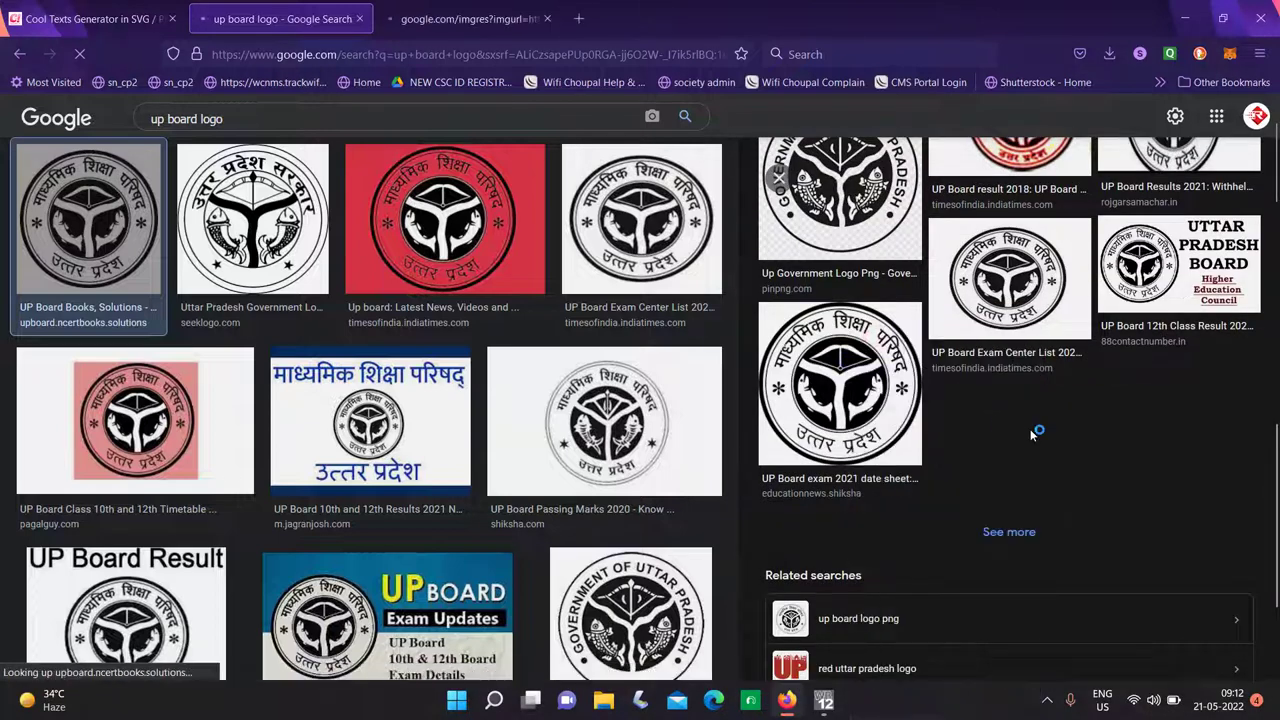
scroll(1030, 429, up, 10)
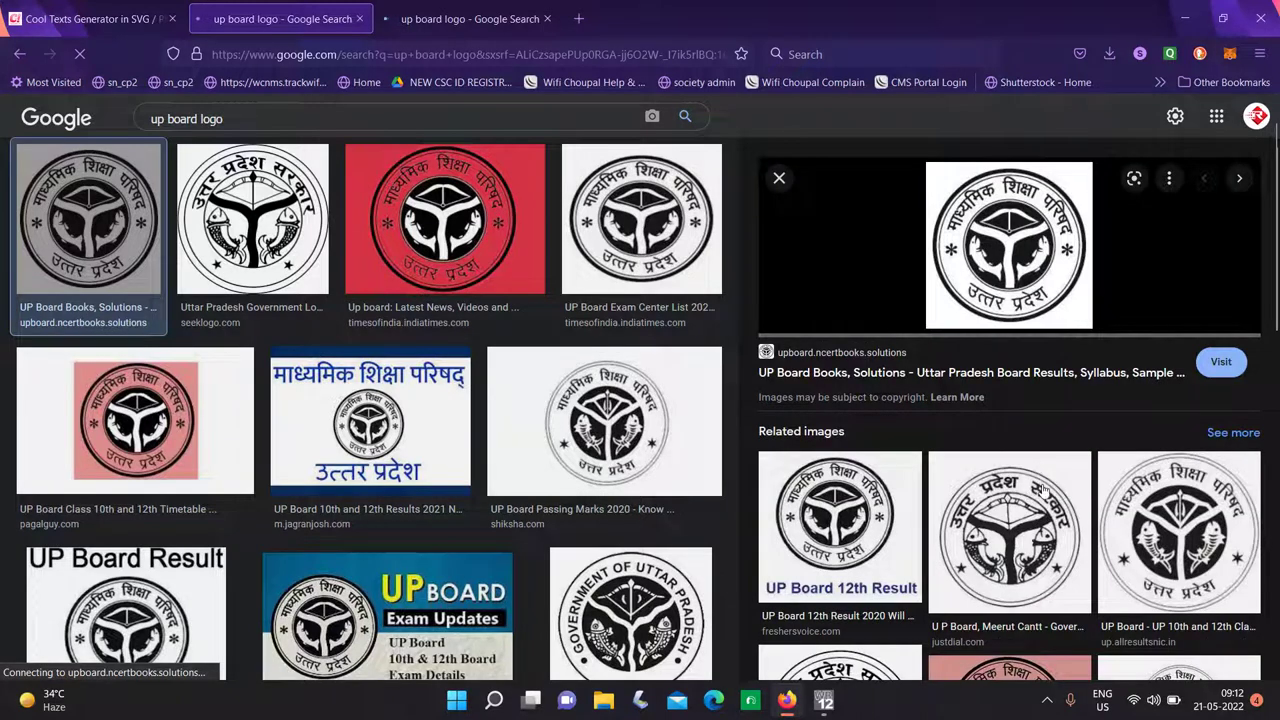
Open the previewed upboard.ncertbooks.solutions logo image in its own tab and save it to the Desktop as logo.
right_click(1003, 282)
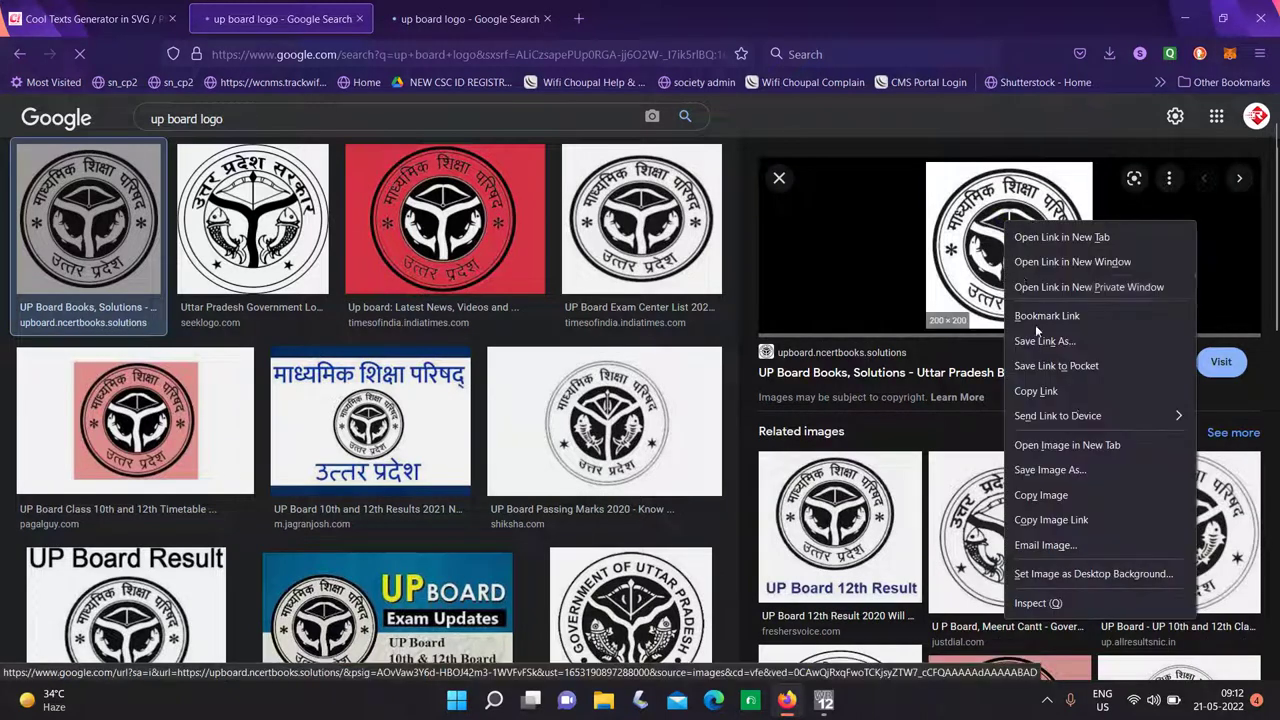
click(1082, 444)
click(650, 18)
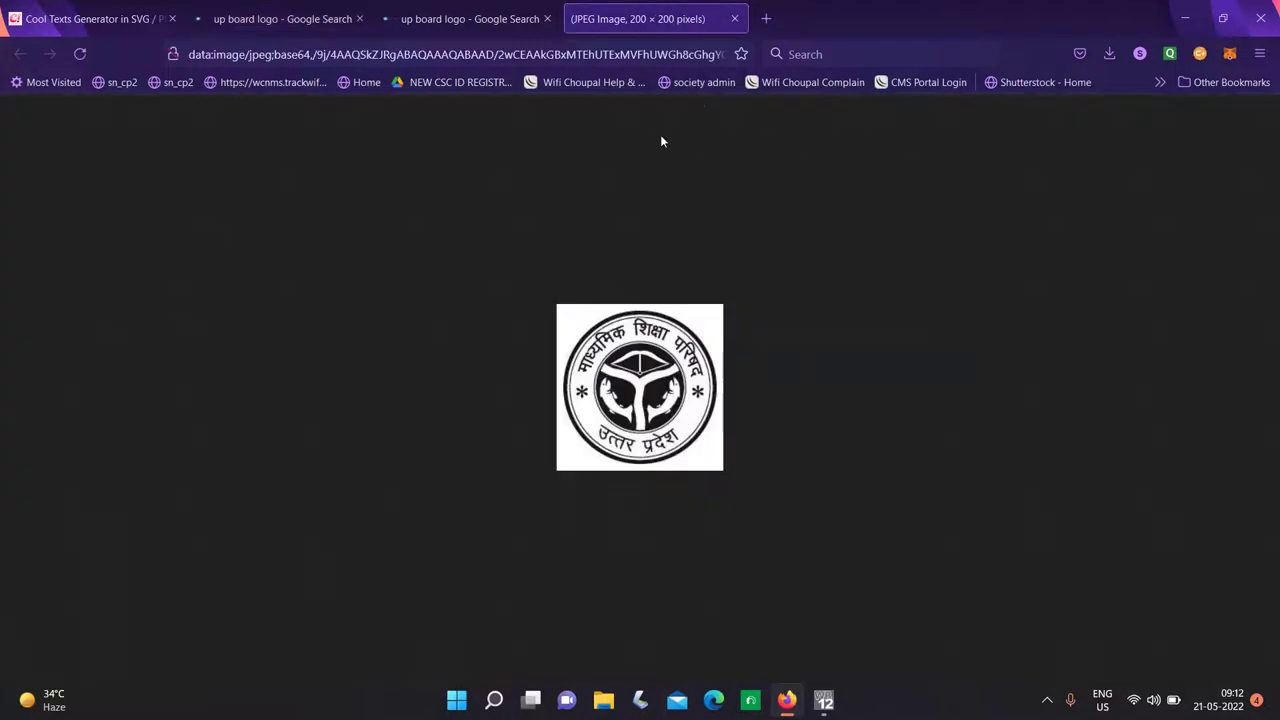
right_click(625, 353)
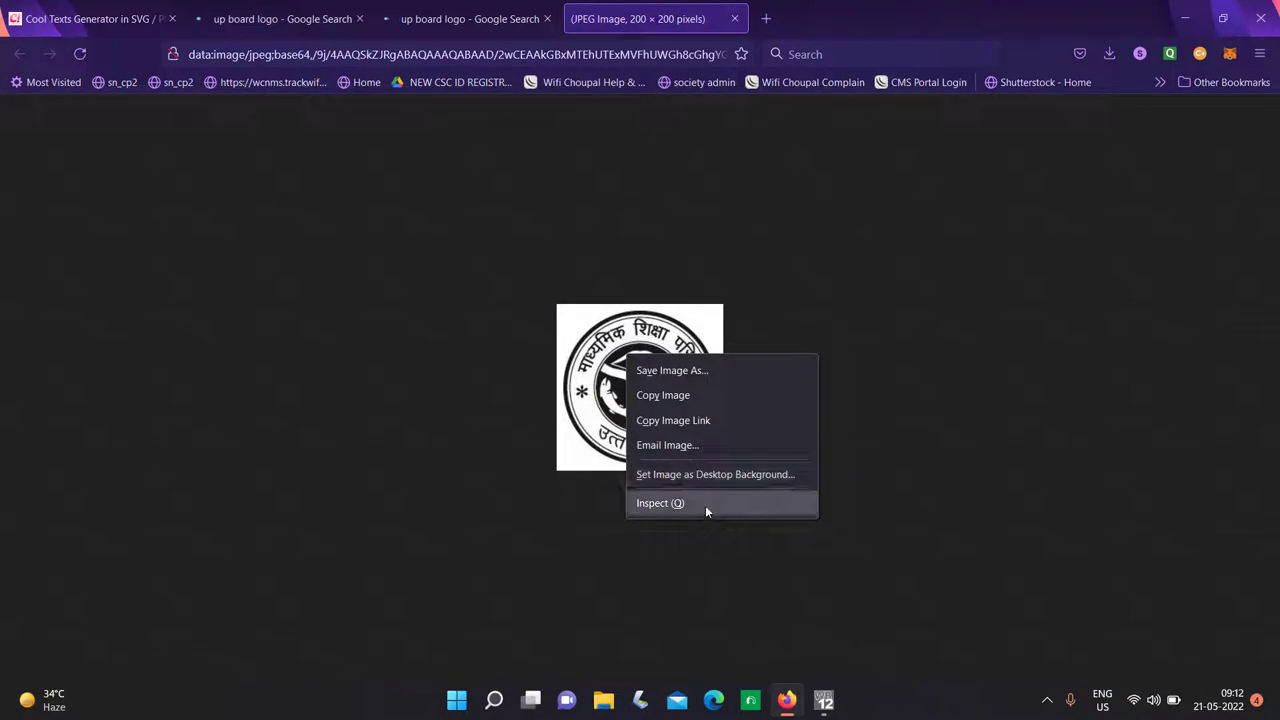
click(706, 371)
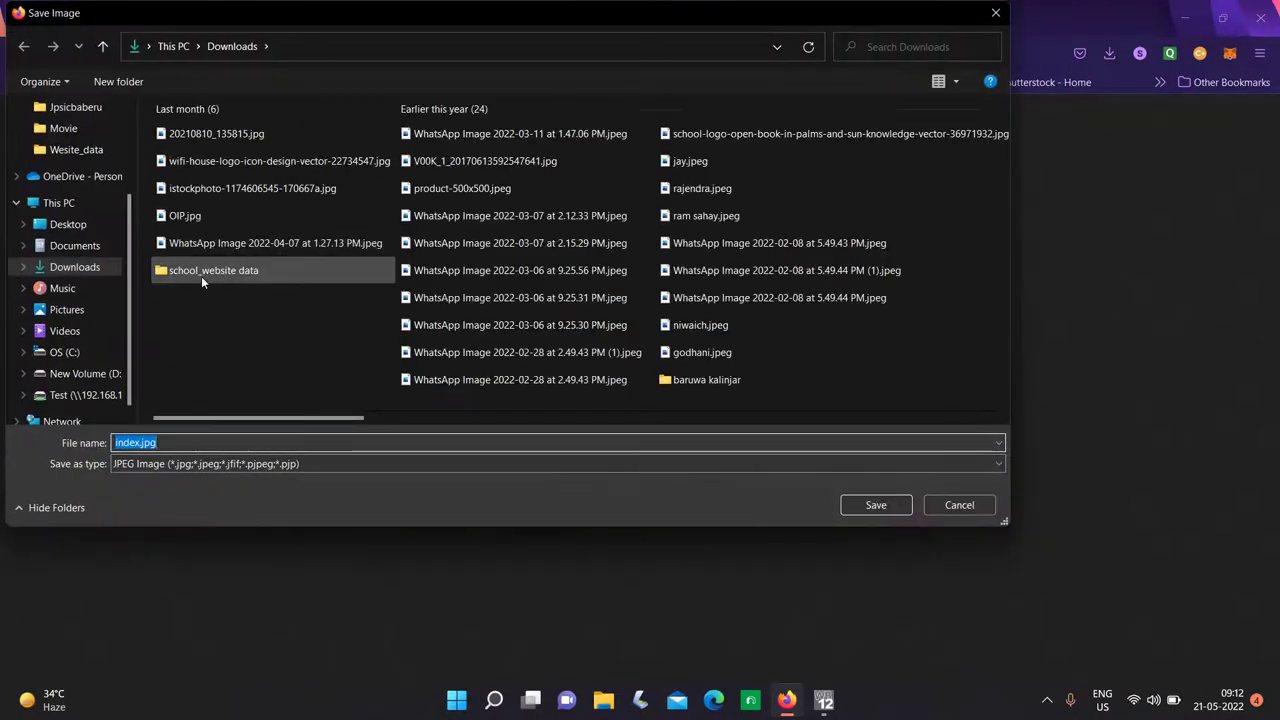
click(70, 226)
text(logo)
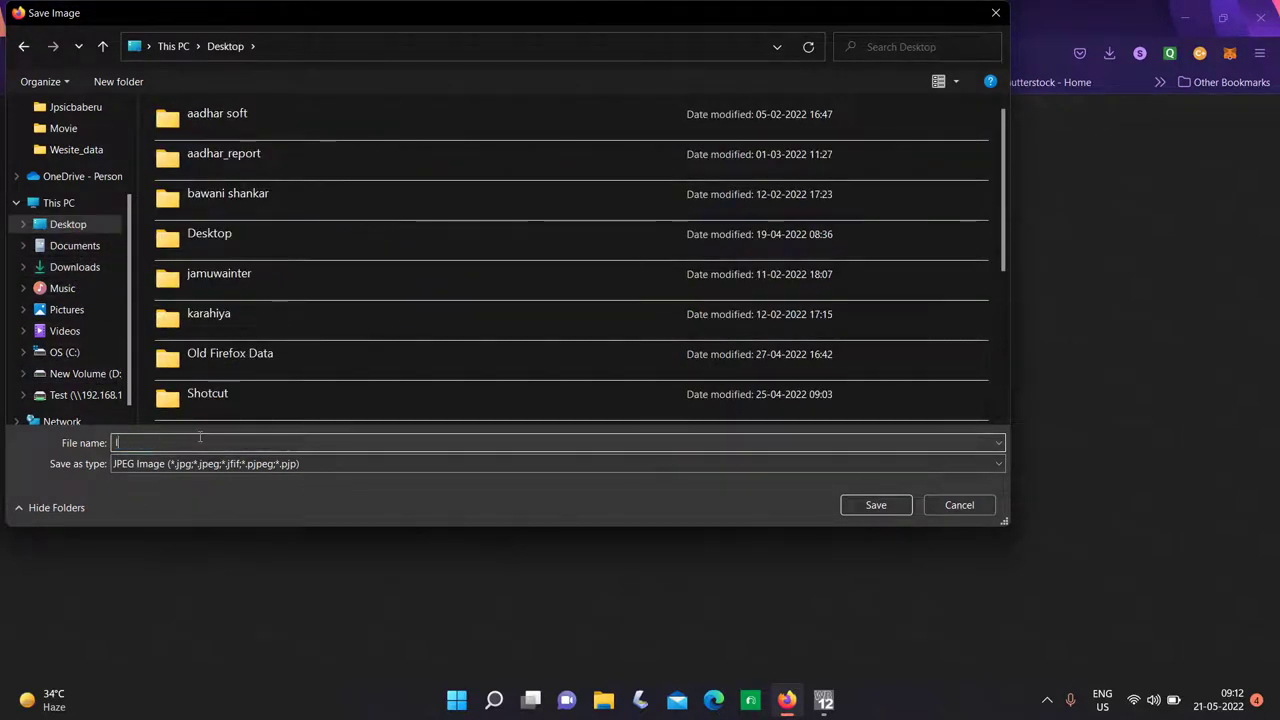
click(876, 505)
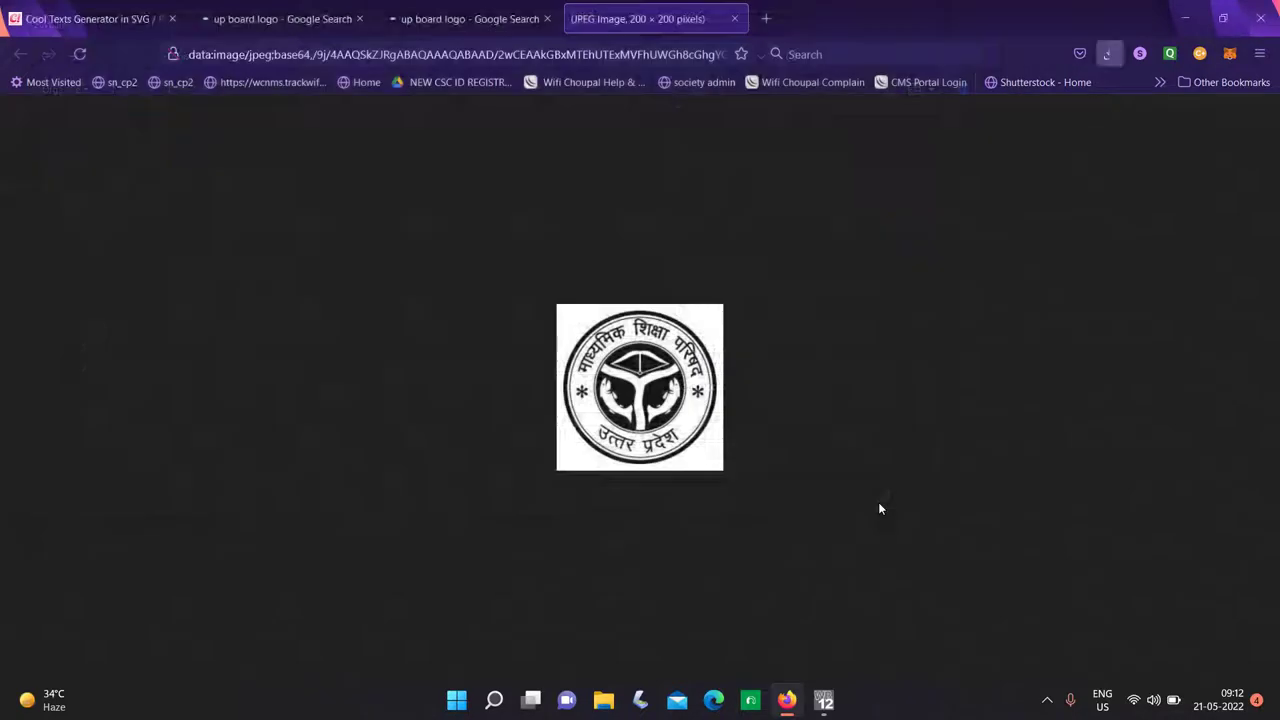
Switch to WYSIWYG Web Builder and delete the old round school logo from the index page header.
click(824, 702)
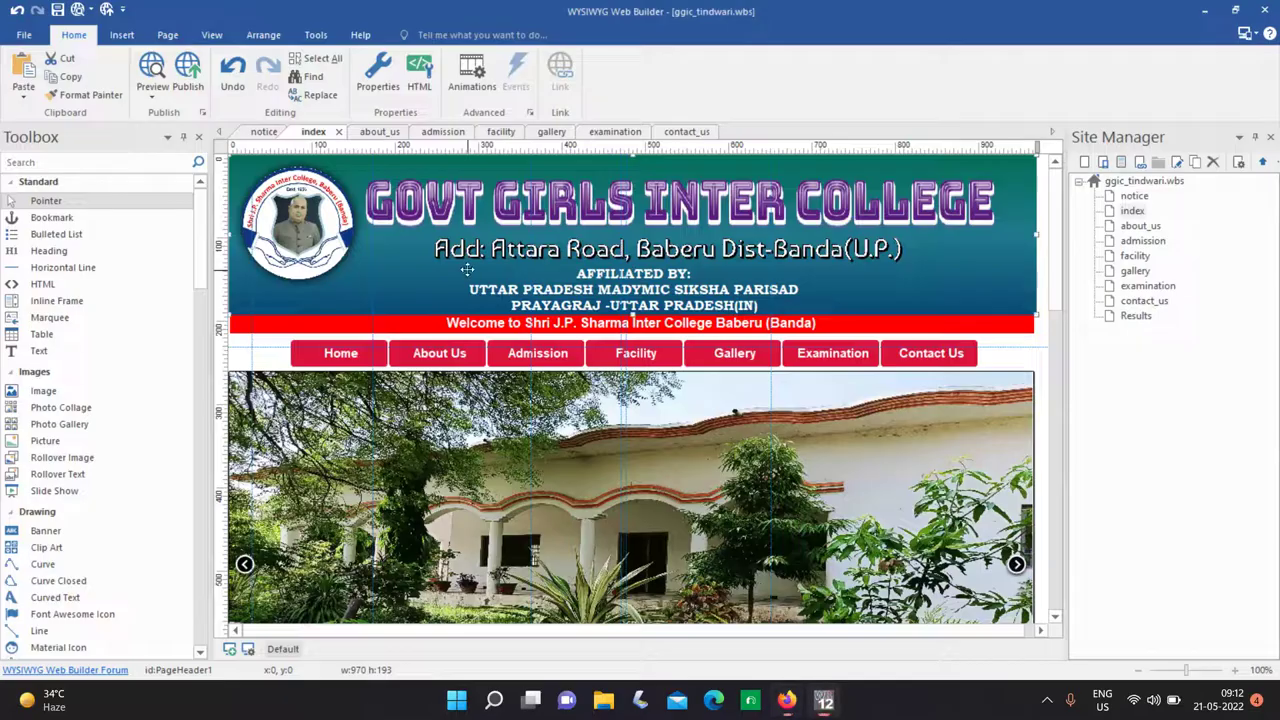
double_click(277, 219)
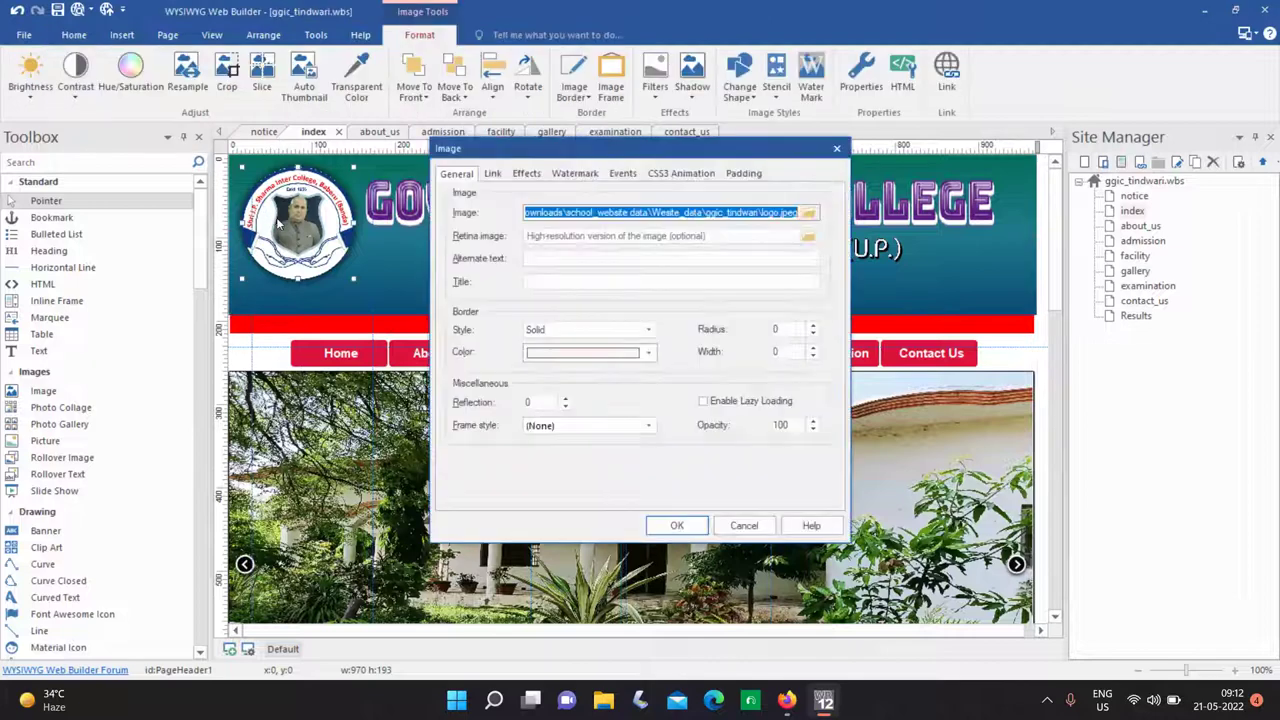
click(837, 149)
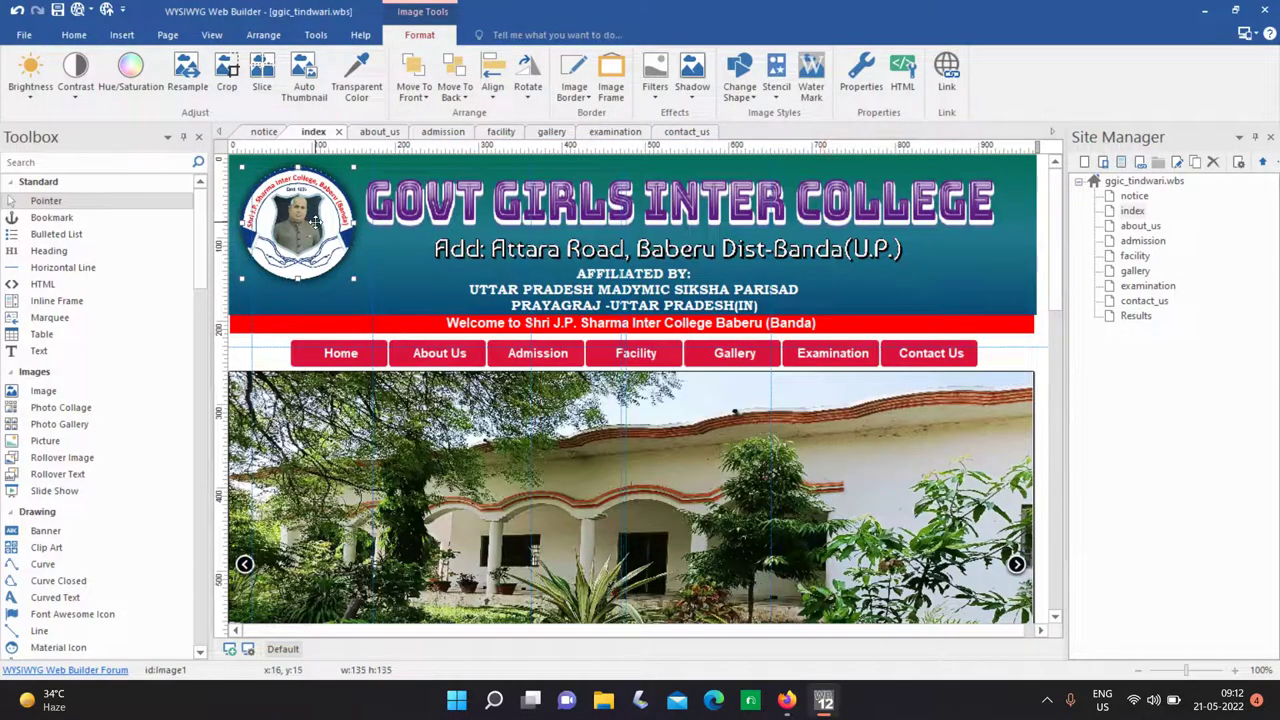
key(Escape)
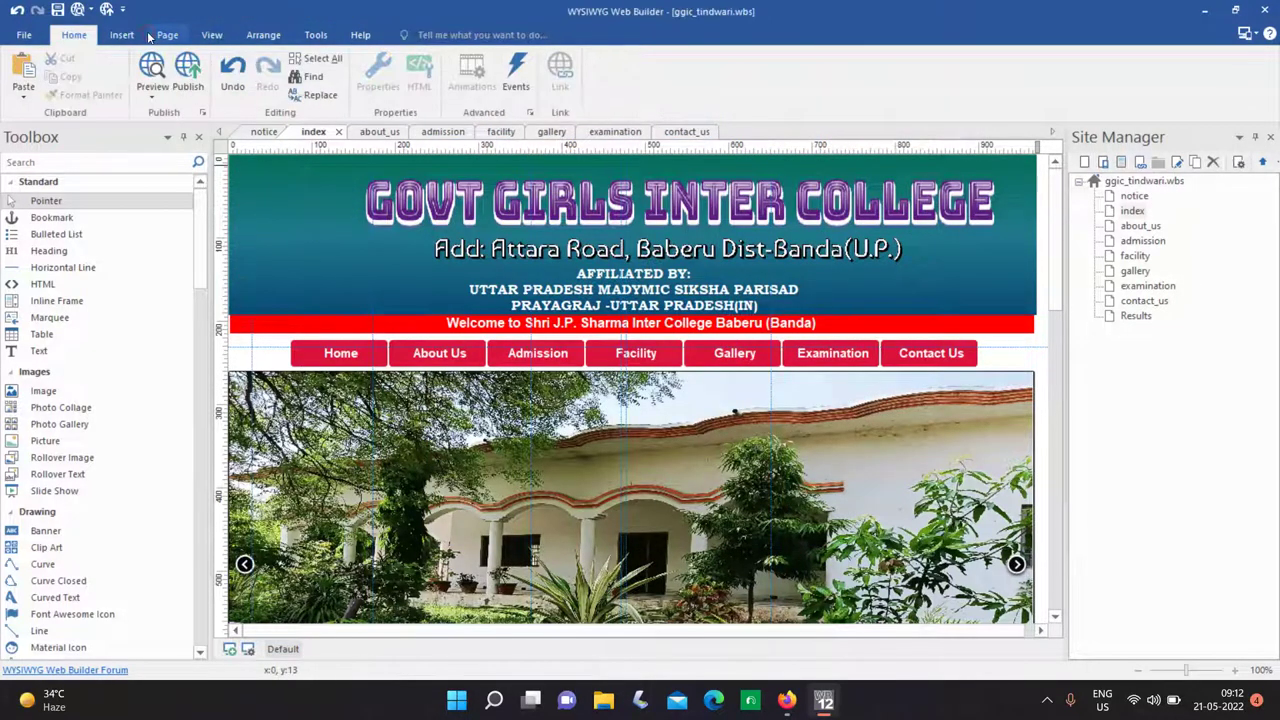
Insert the image file logo.jpg from the Desktop at the left end of the page header.
click(150, 36)
click(122, 35)
click(352, 90)
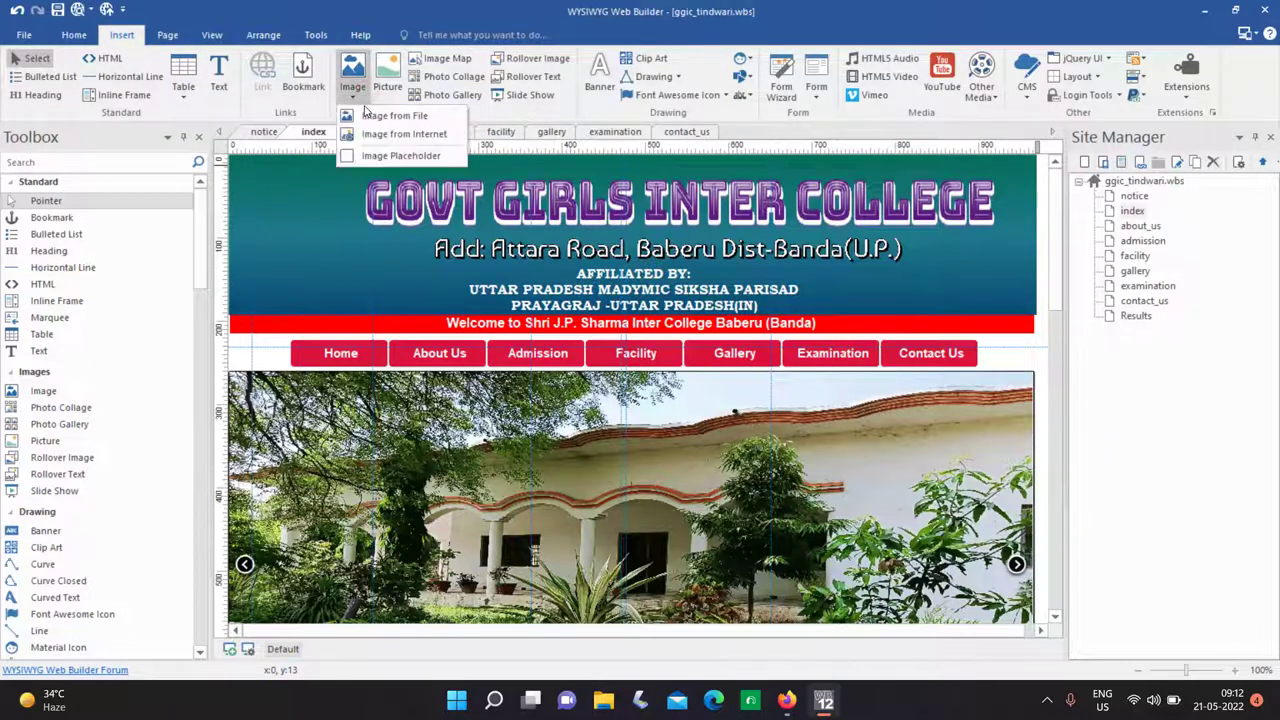
click(368, 119)
click(352, 90)
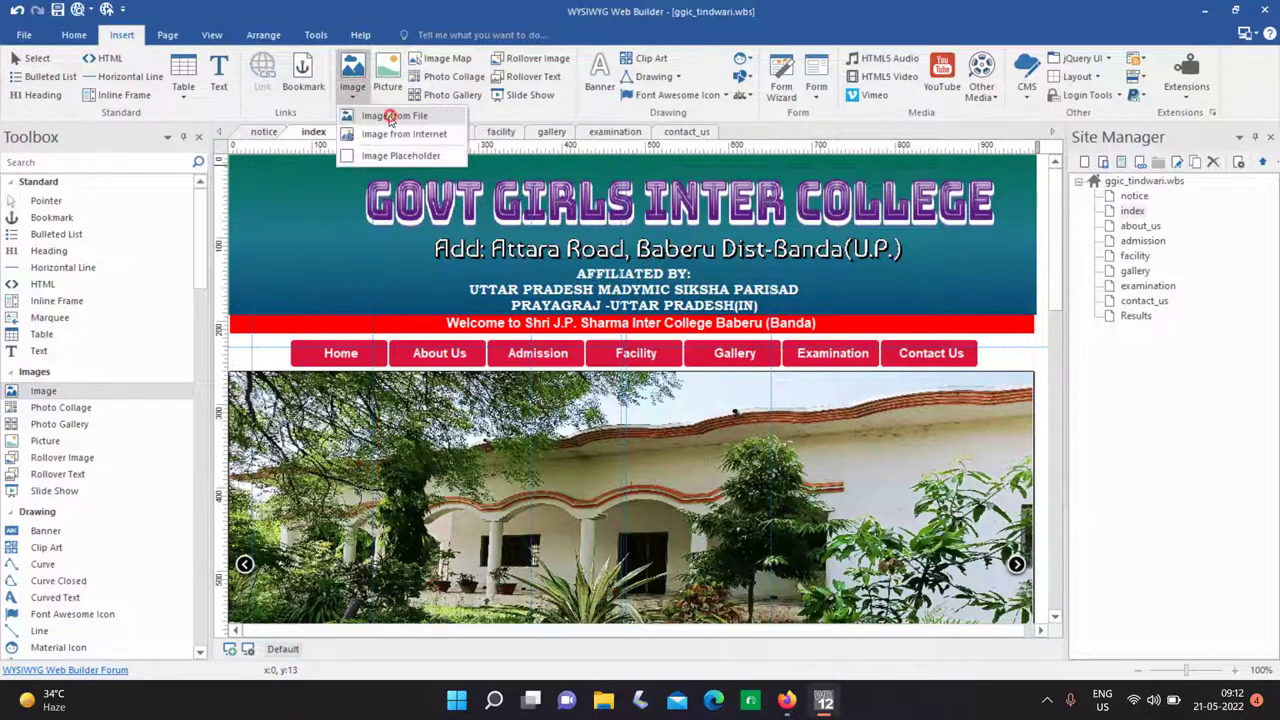
click(362, 114)
drag(262, 207, 340, 286)
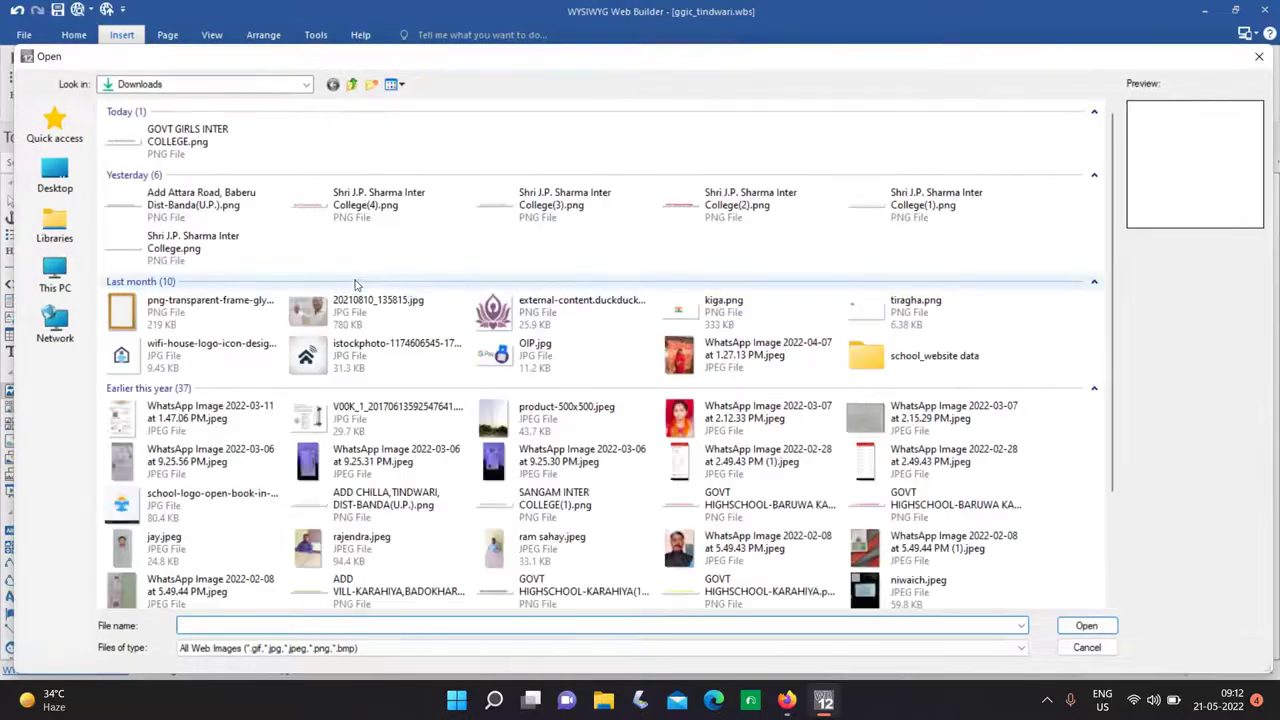
click(55, 178)
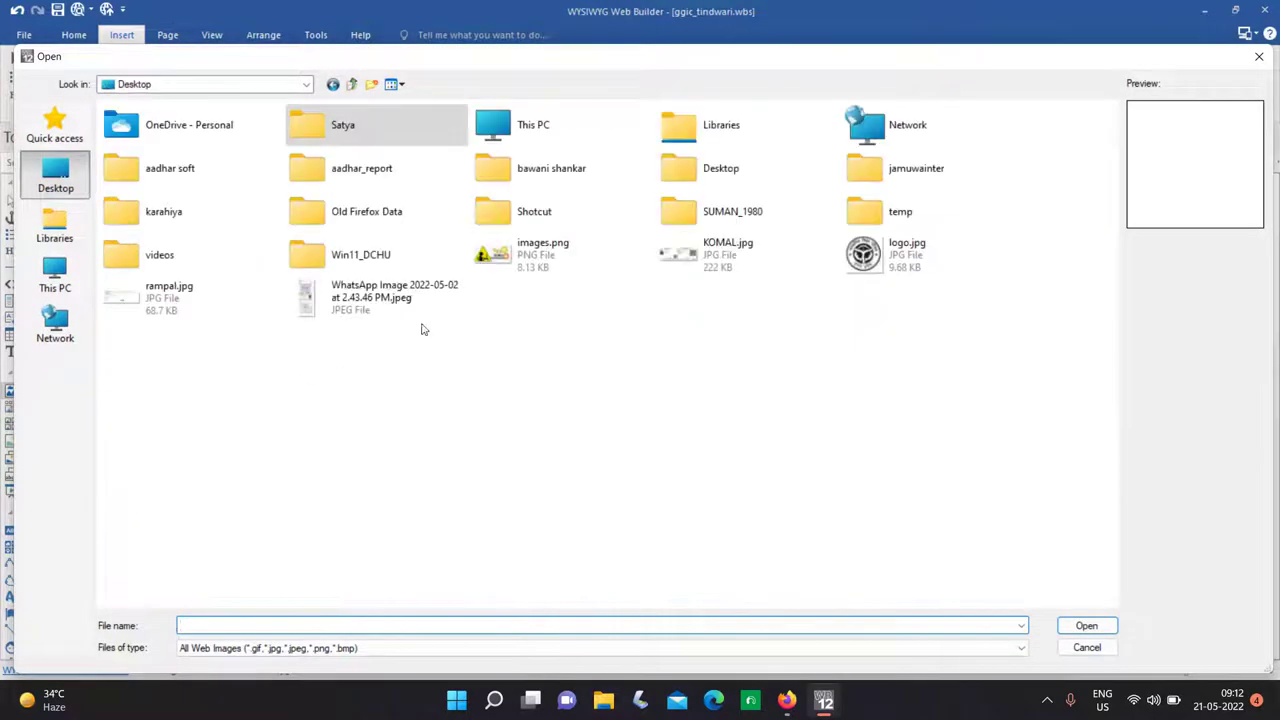
click(906, 255)
click(1087, 626)
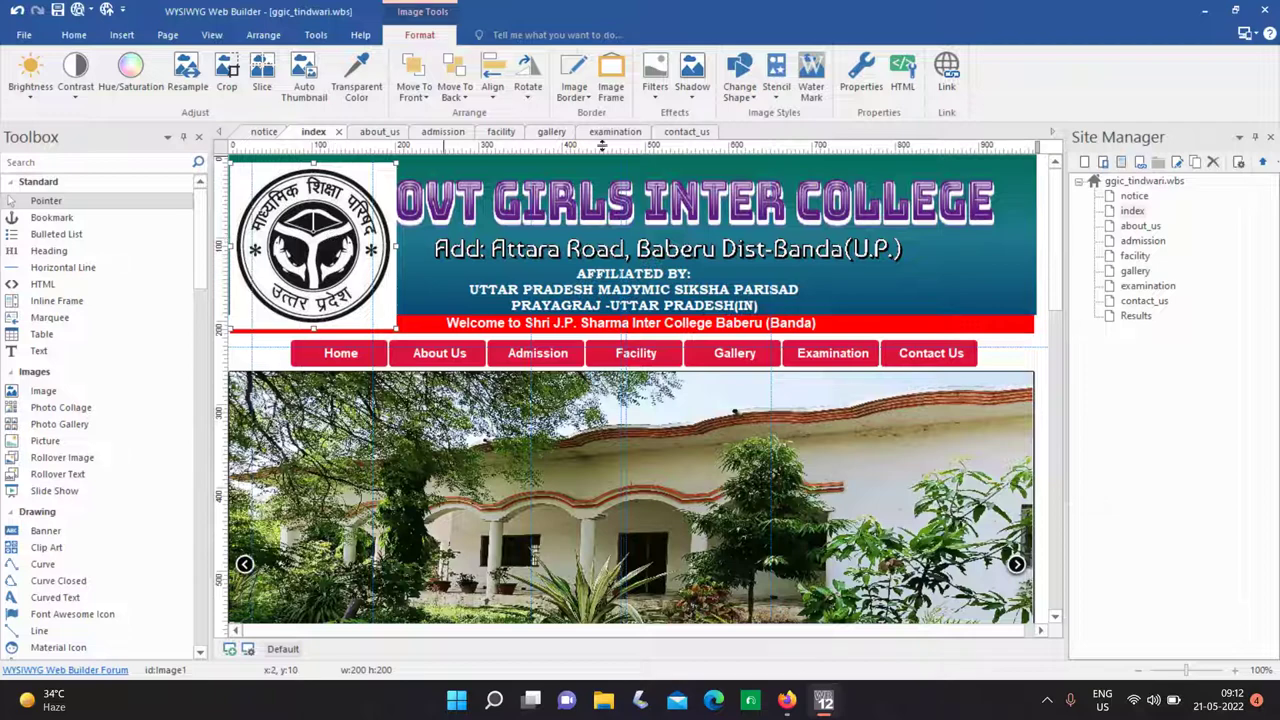
Change the inserted logo's shape to a circle and shrink it to about 158 by 158 pixels.
click(747, 96)
click(765, 133)
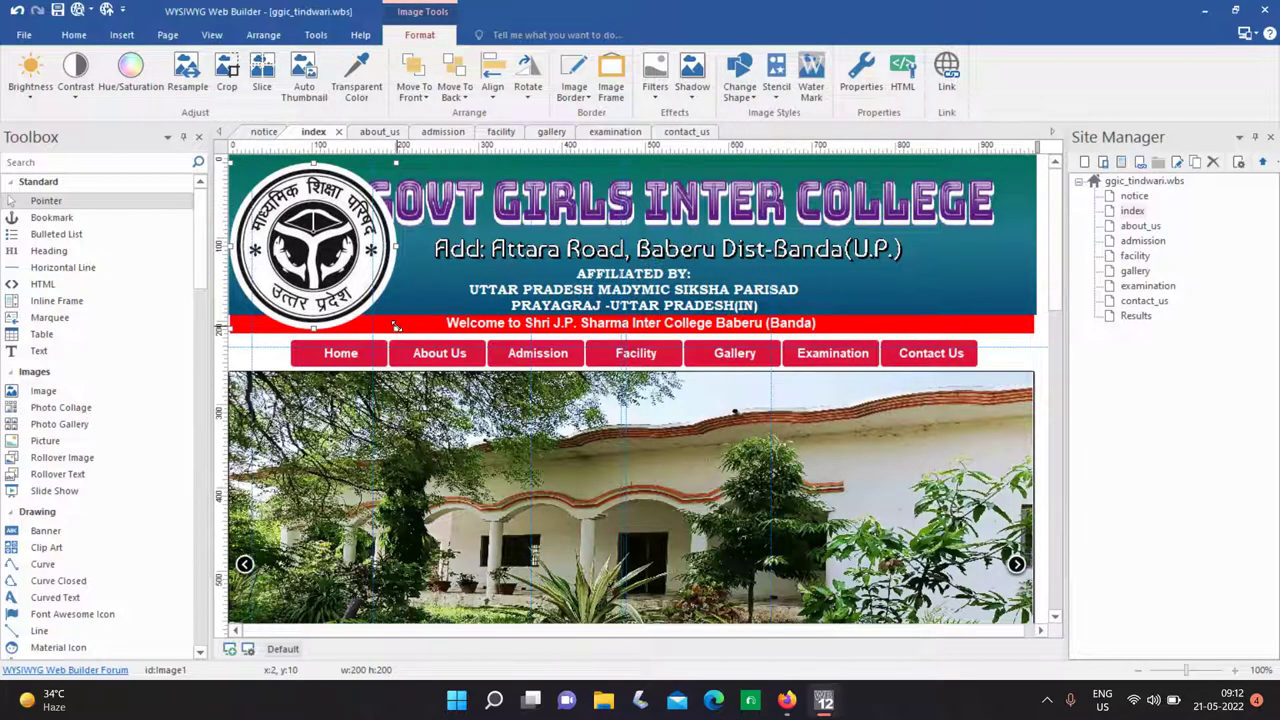
drag(396, 327, 362, 294)
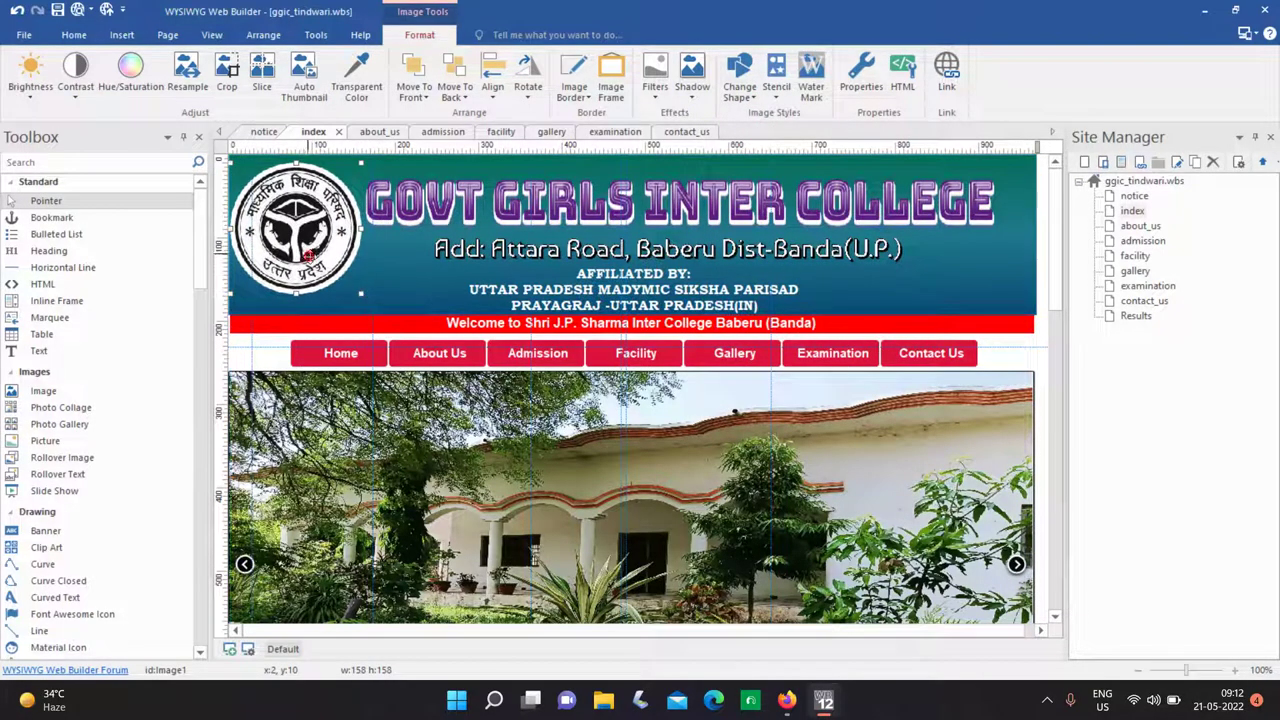
Lower the round logo slightly to about x 2, y 17 and apply a shadow preset to it.
click(700, 90)
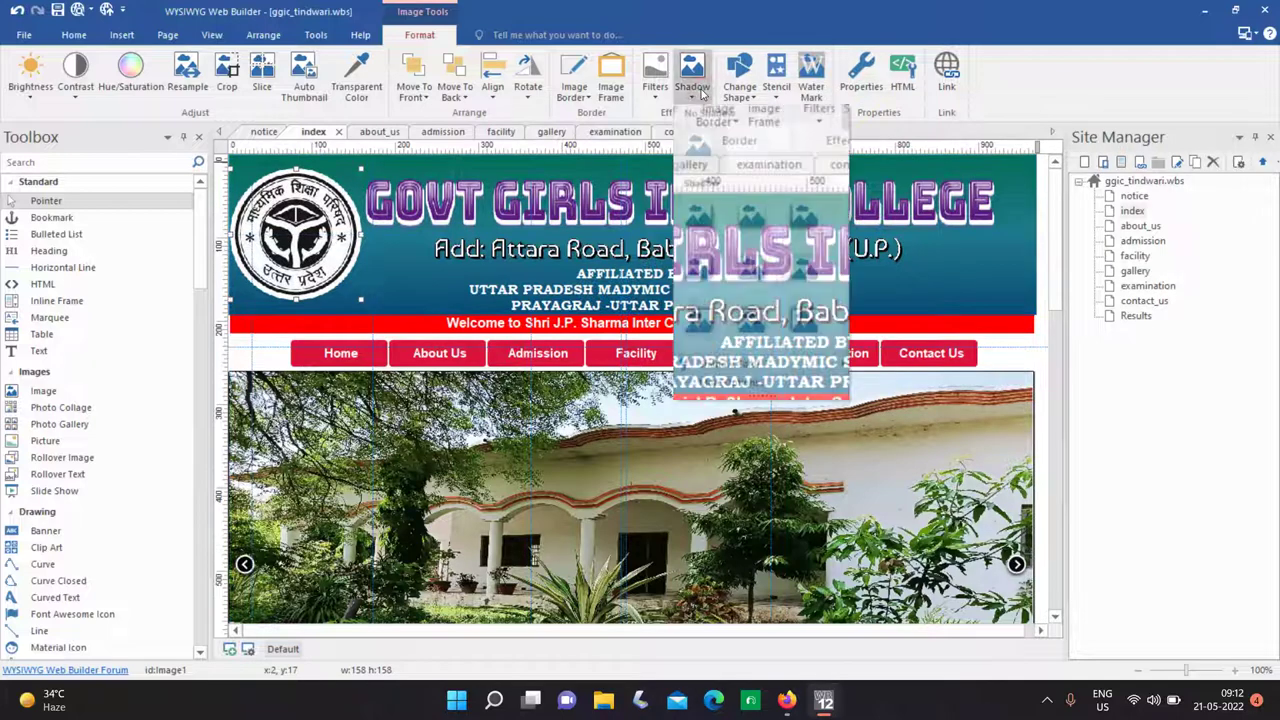
click(743, 210)
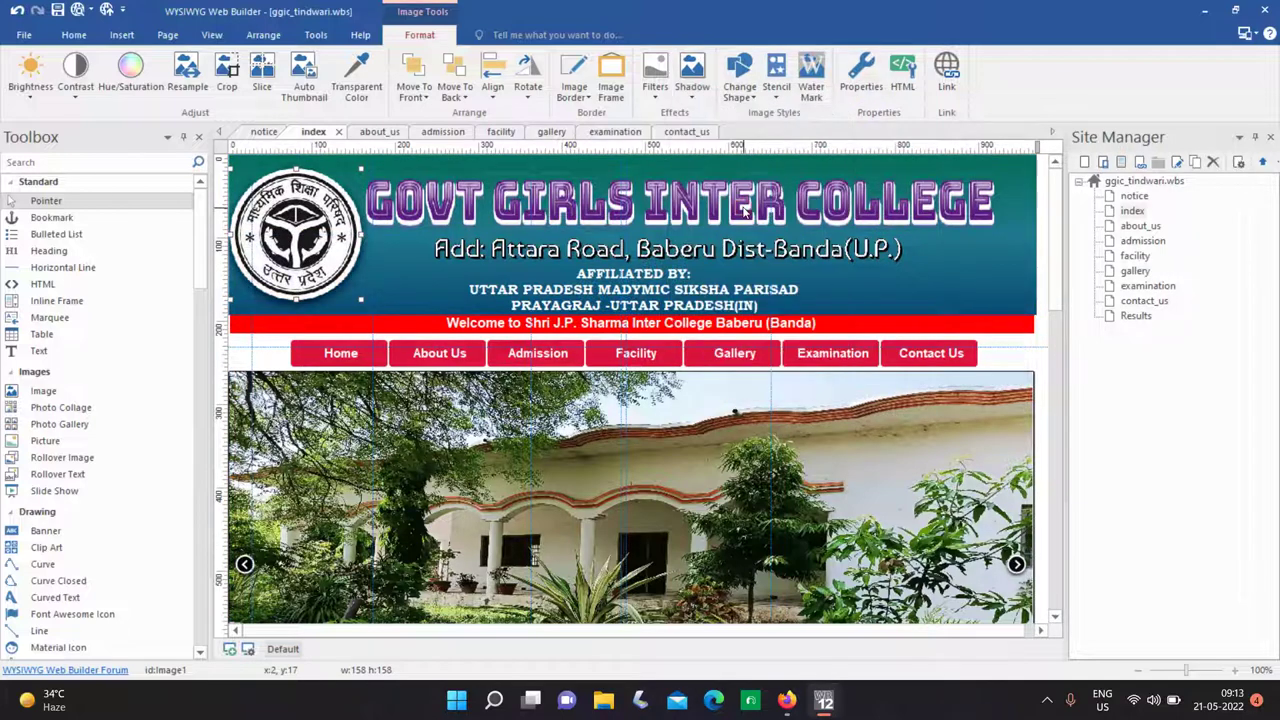
click(386, 264)
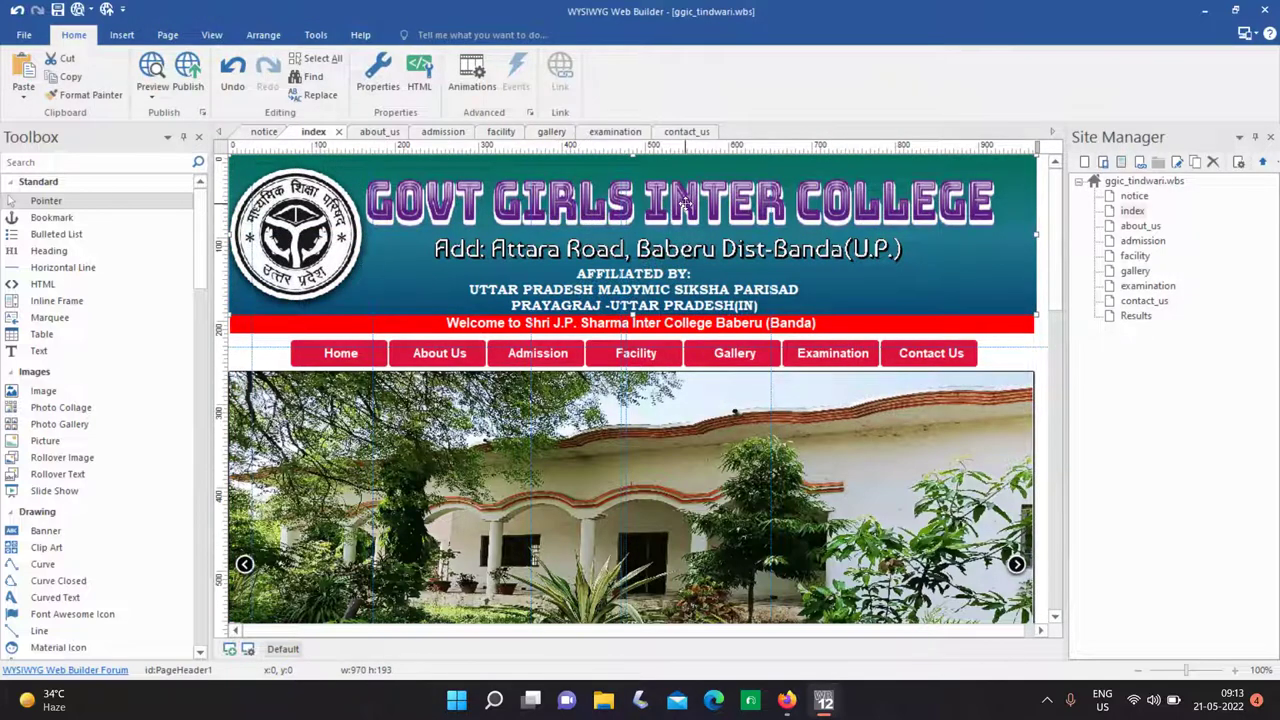
Shift the GOVT GIRLS INTER COLLEGE title image away from the logo to about x 160, y 17.
drag(686, 203, 686, 195)
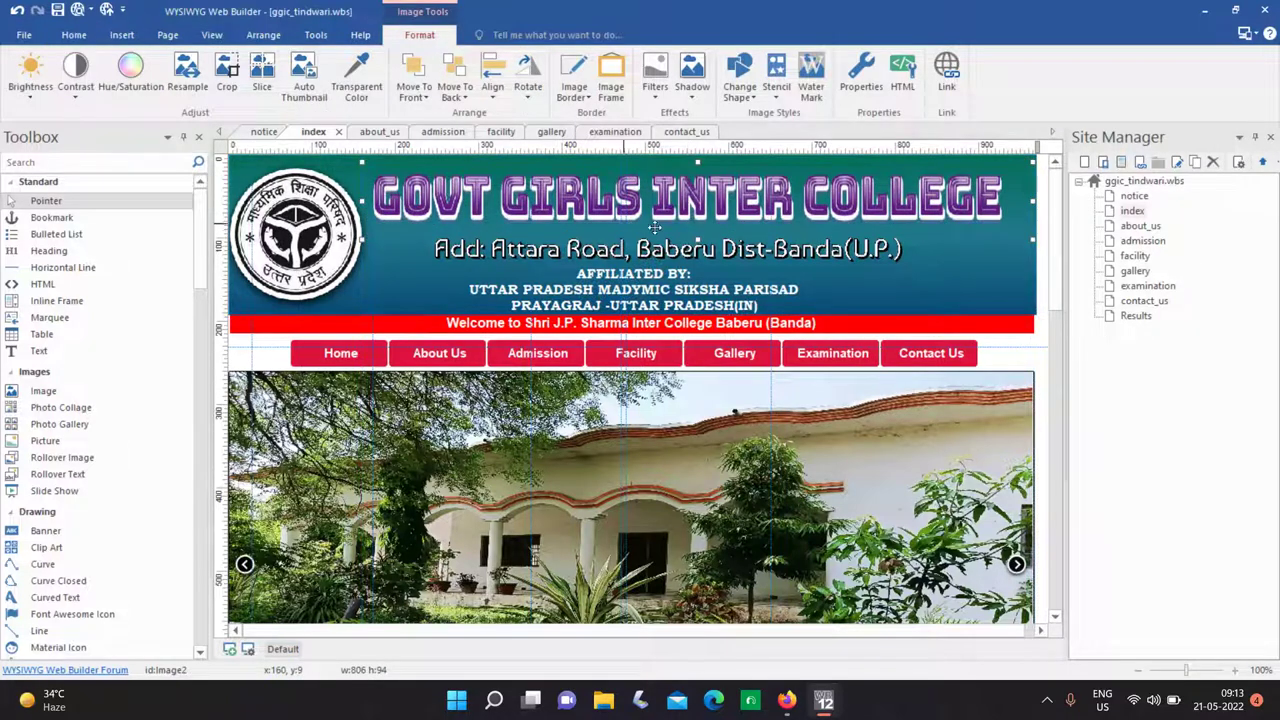
key(ctrl+z)
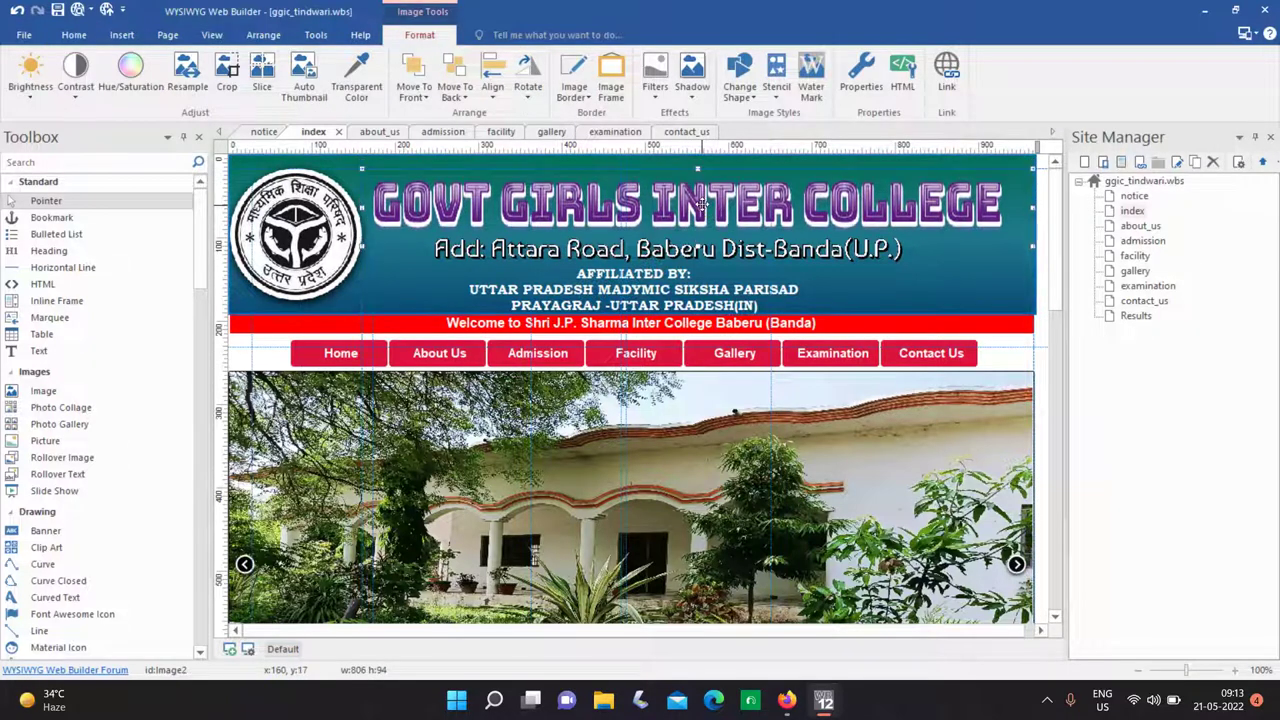
Preview the index page in Firefox to check the new header.
click(79, 9)
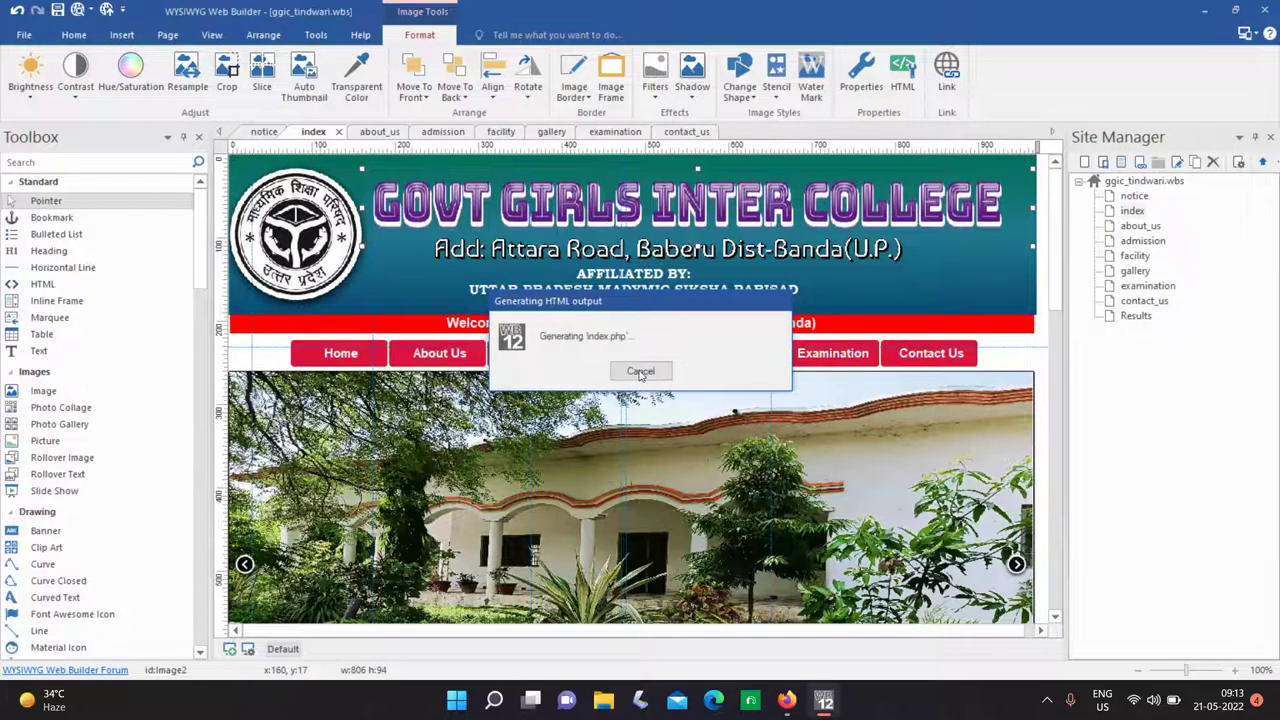
click(641, 373)
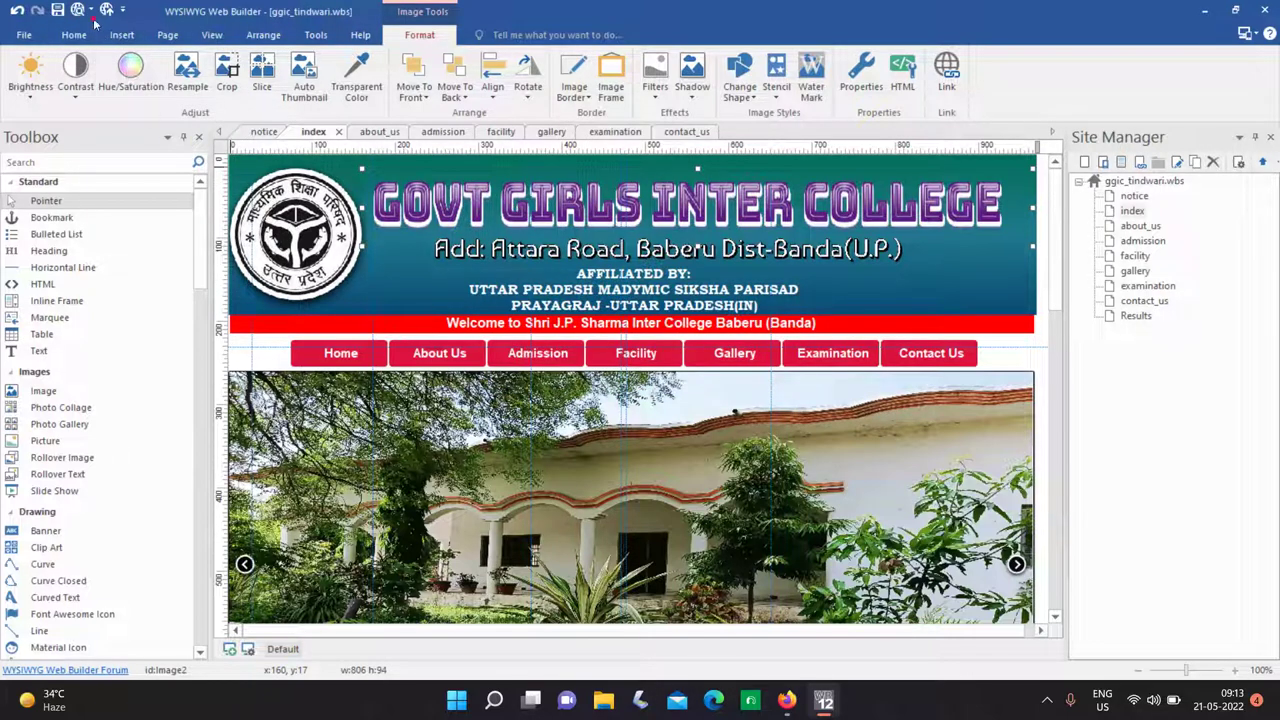
click(91, 12)
click(157, 75)
click(91, 12)
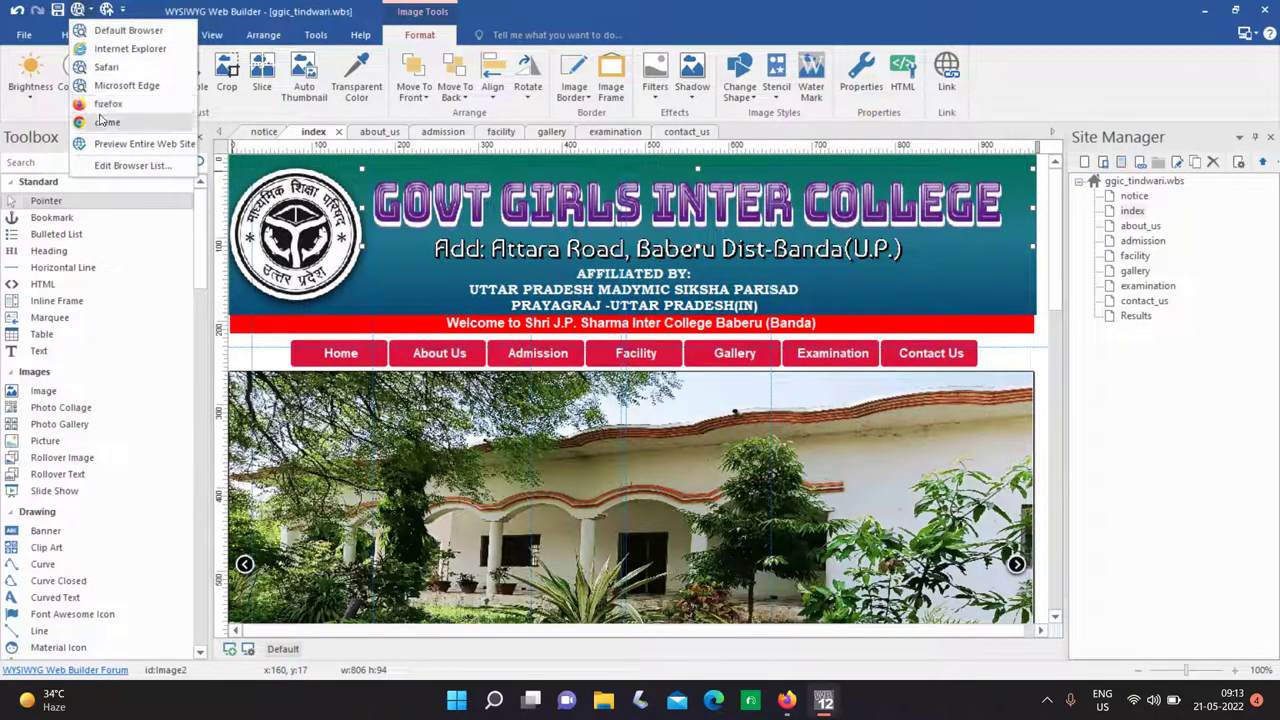
click(108, 121)
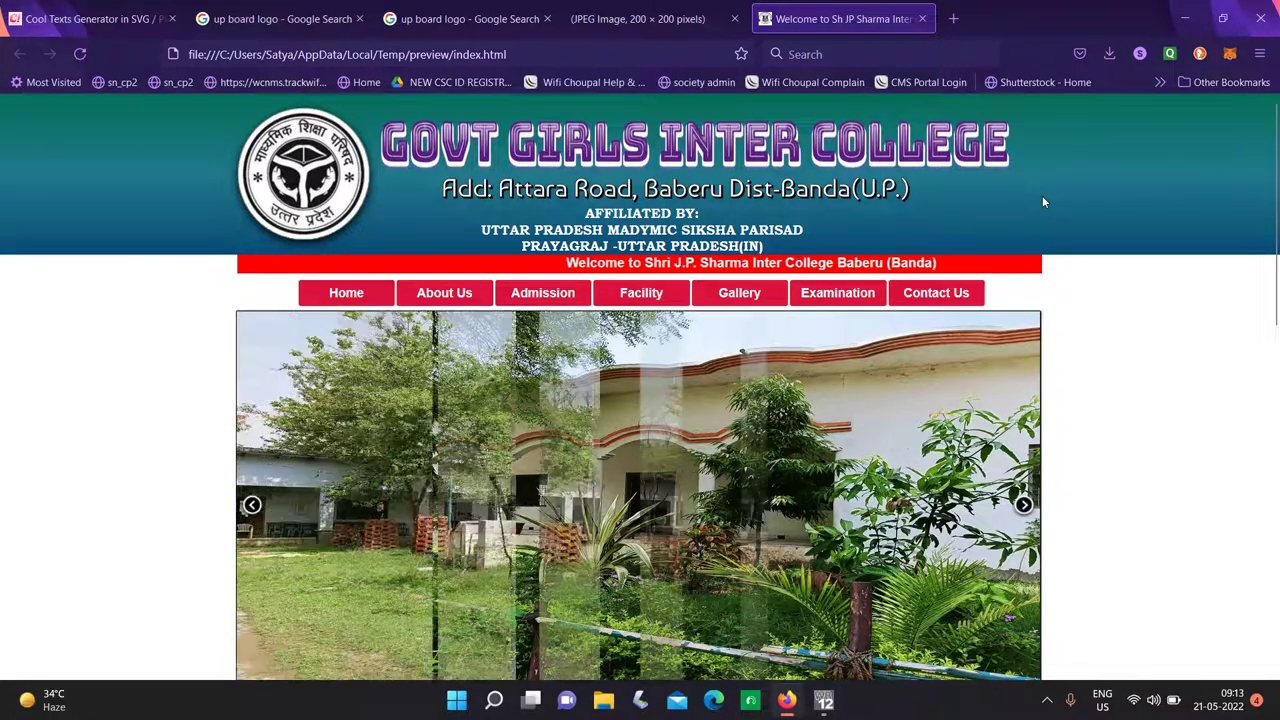
Return to WYSIWYG Web Builder and change the marquee text under the header to "Welcome to Govt Girls Inter College Tindwari(Banda)".
click(826, 698)
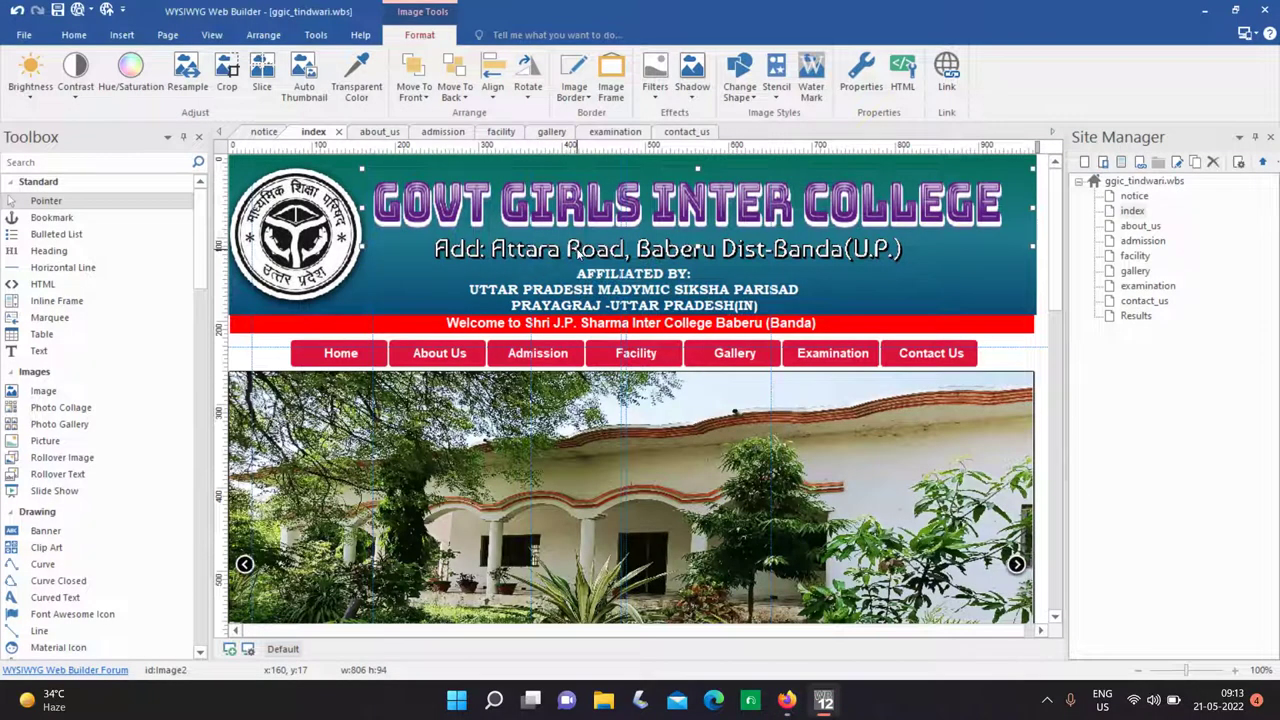
click(641, 258)
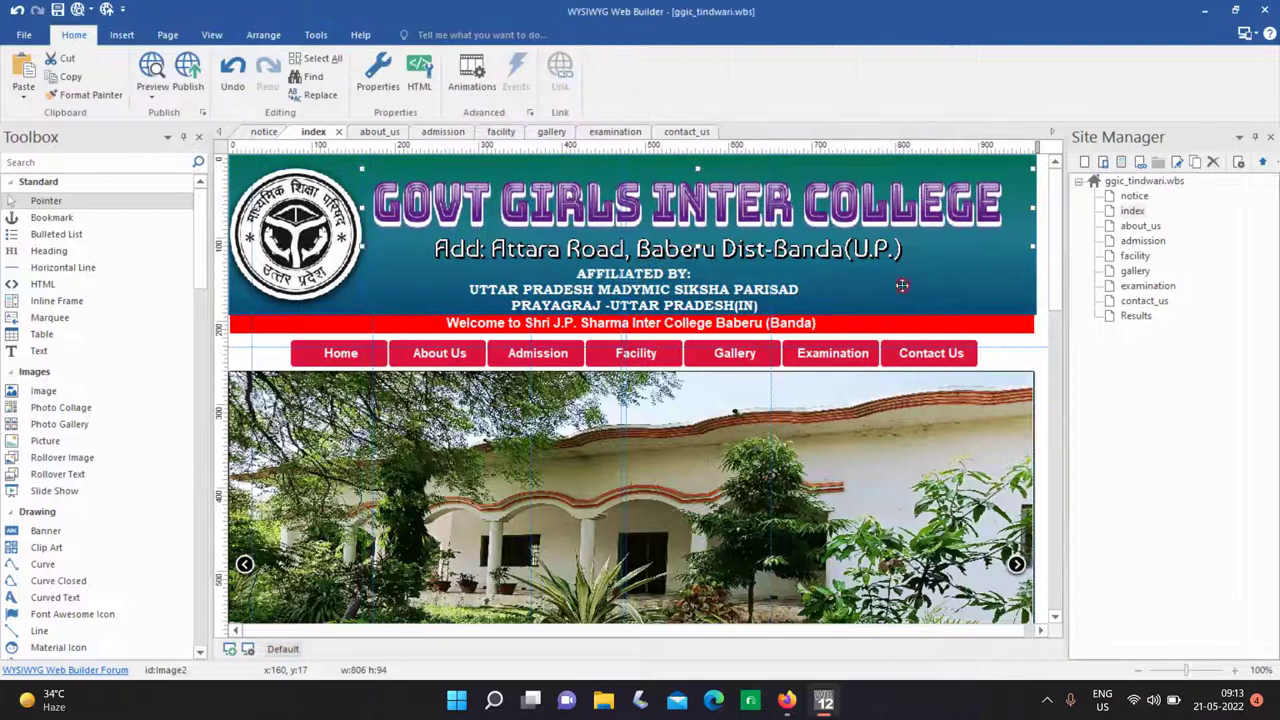
double_click(638, 320)
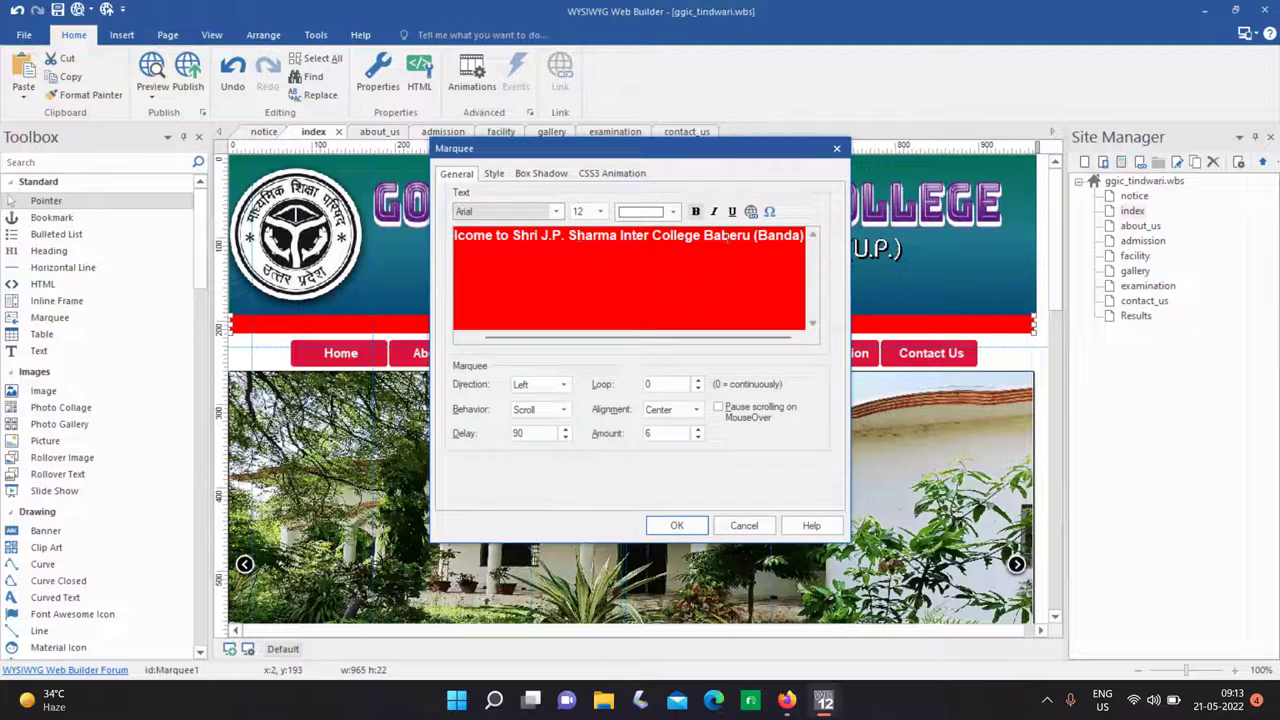
drag(805, 235, 567, 235)
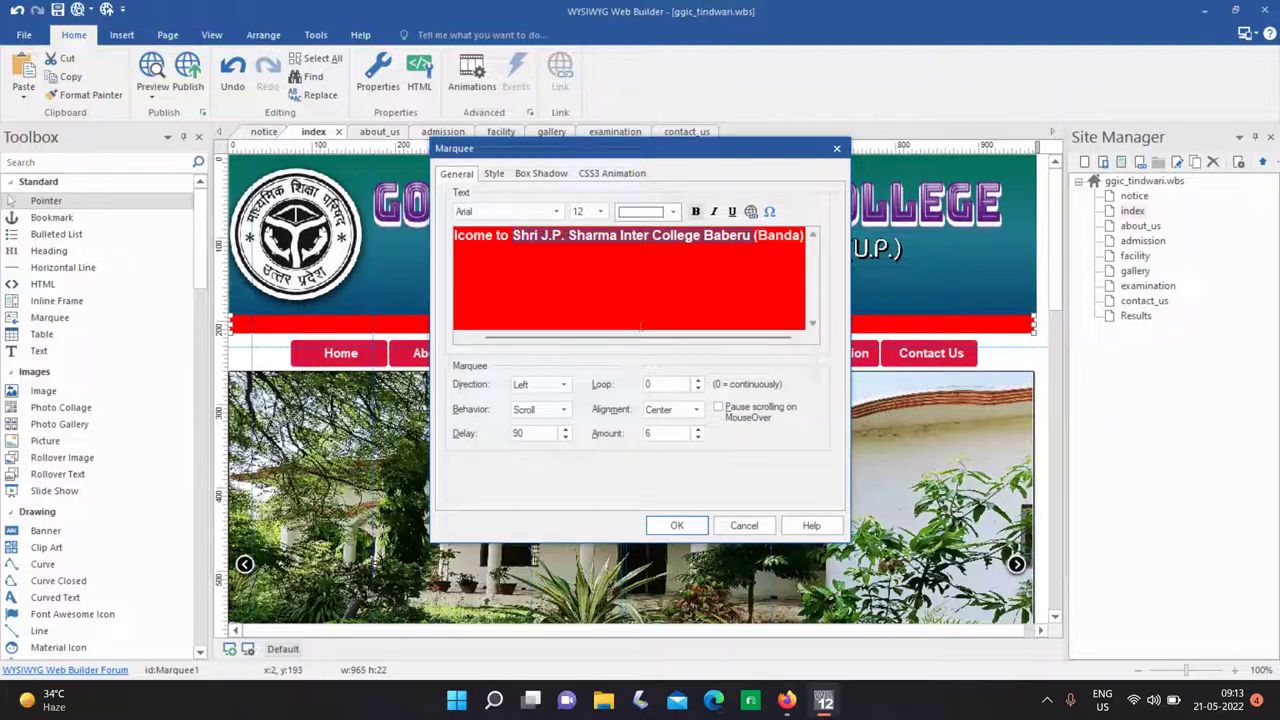
text(Govt Goi)
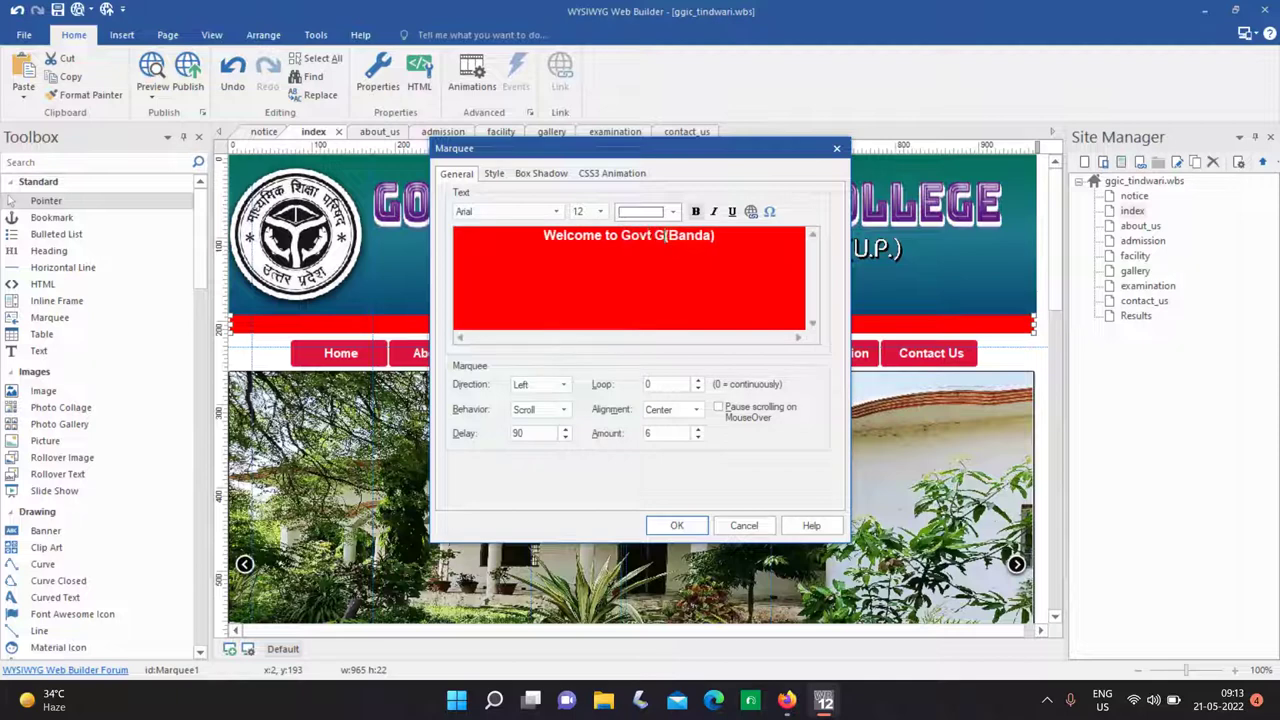
text(rls)
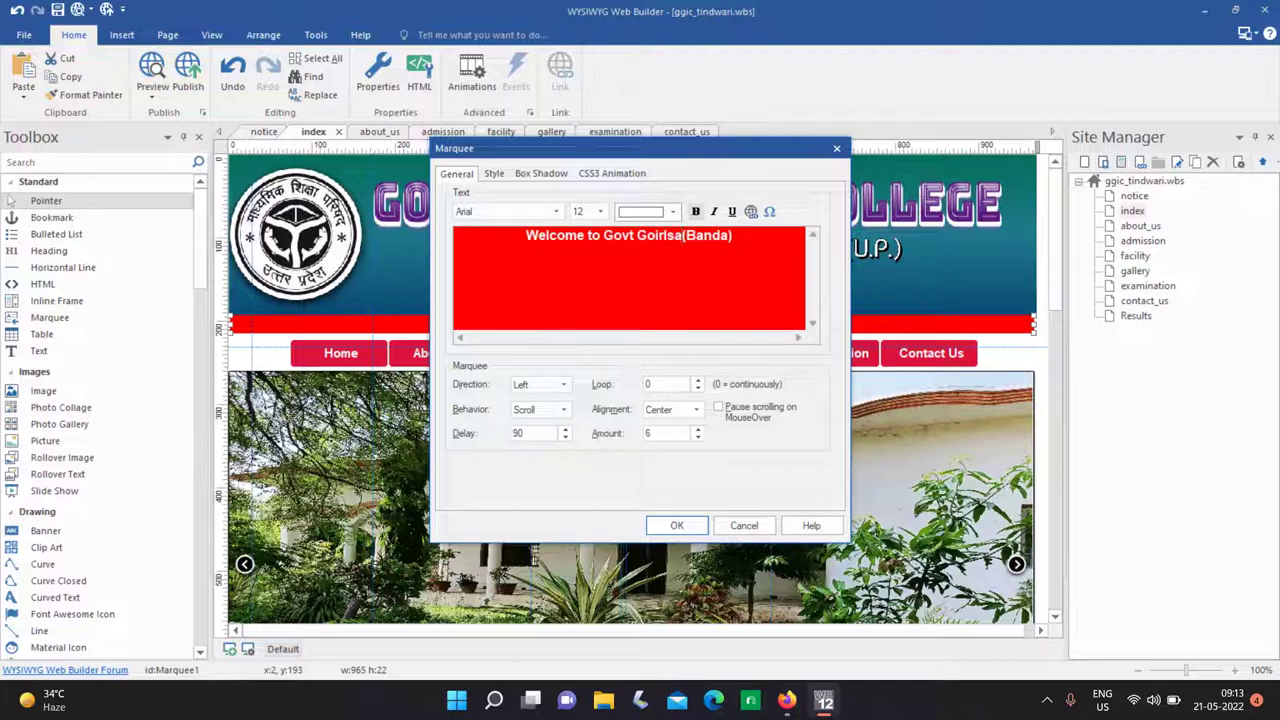
text(a)
key(BackSpace)
key(BackSpace)
key(BackSpace)
key(BackSpace)
key(BackSpace)
key(BackSpace)
key(BackSpace)
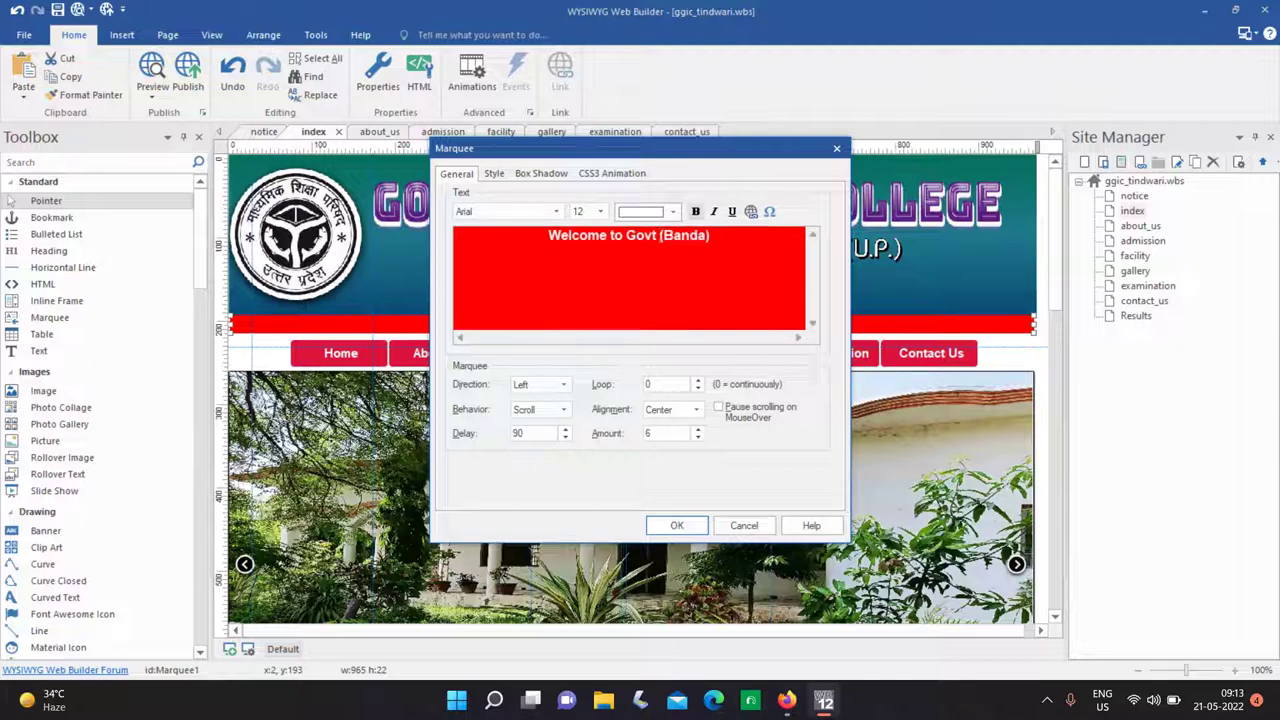
text(G)
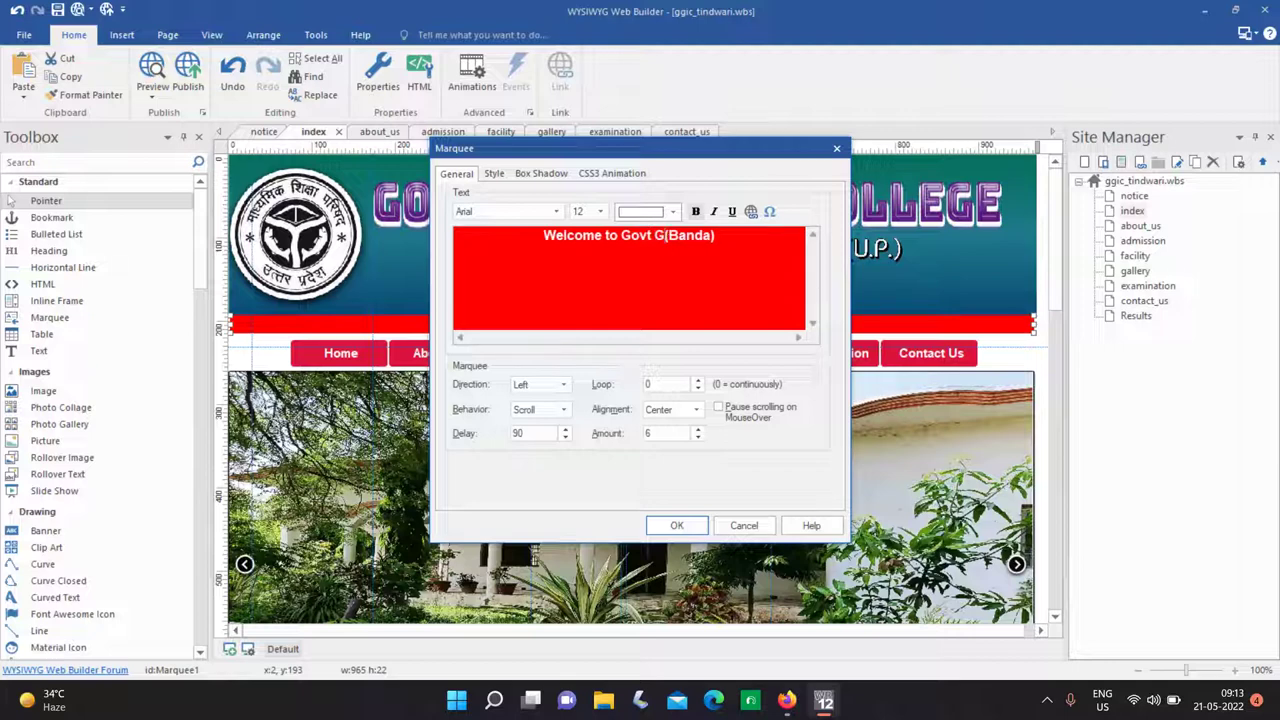
text(irls In)
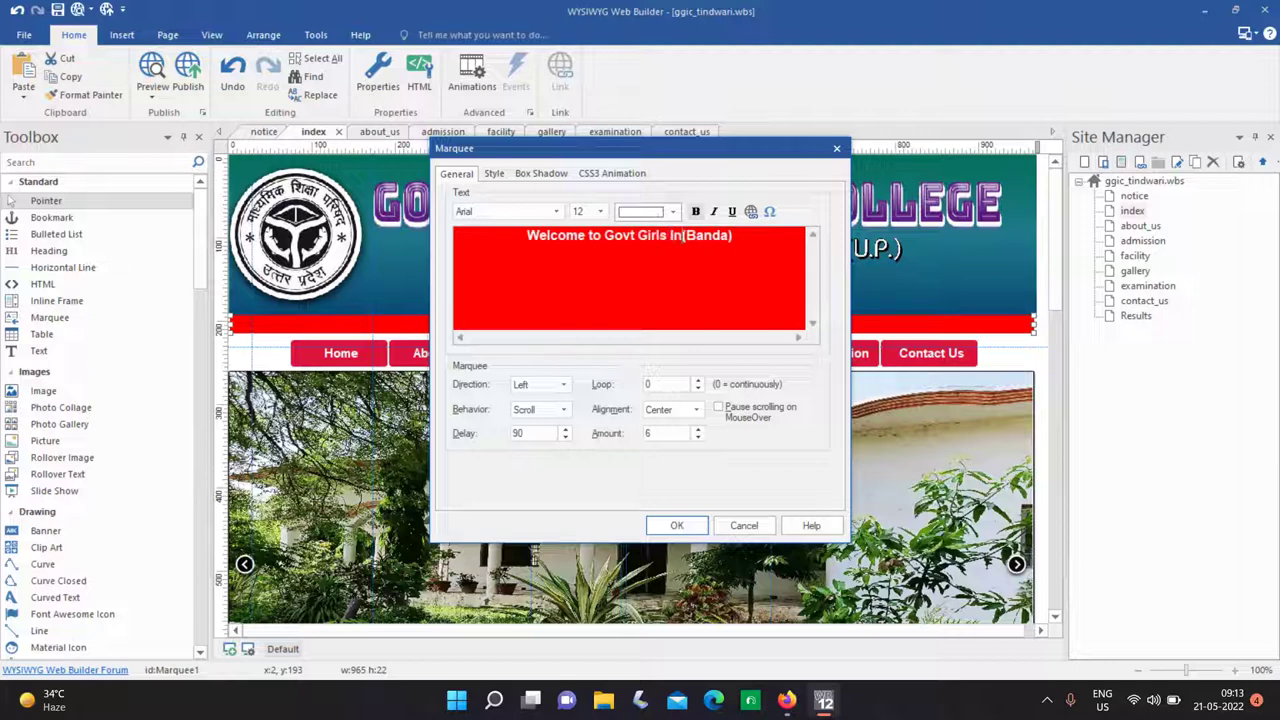
text(ter Colleg)
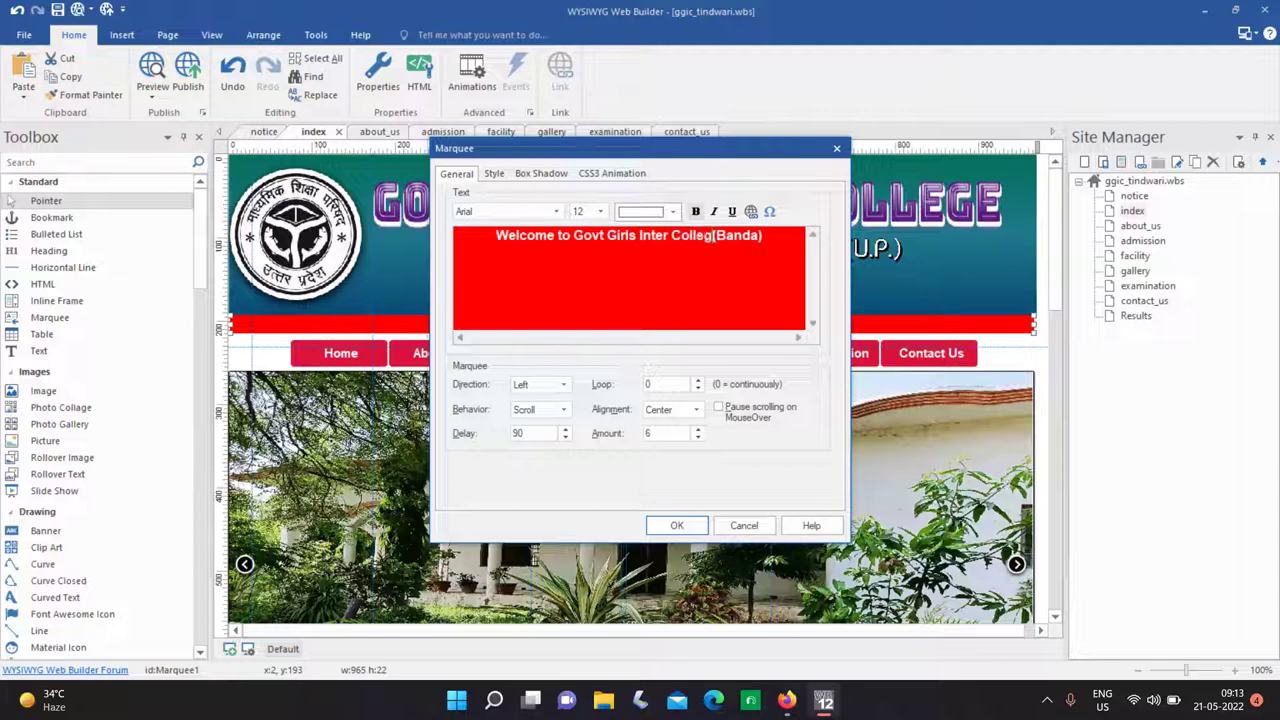
text(e )
text(Tindwar)
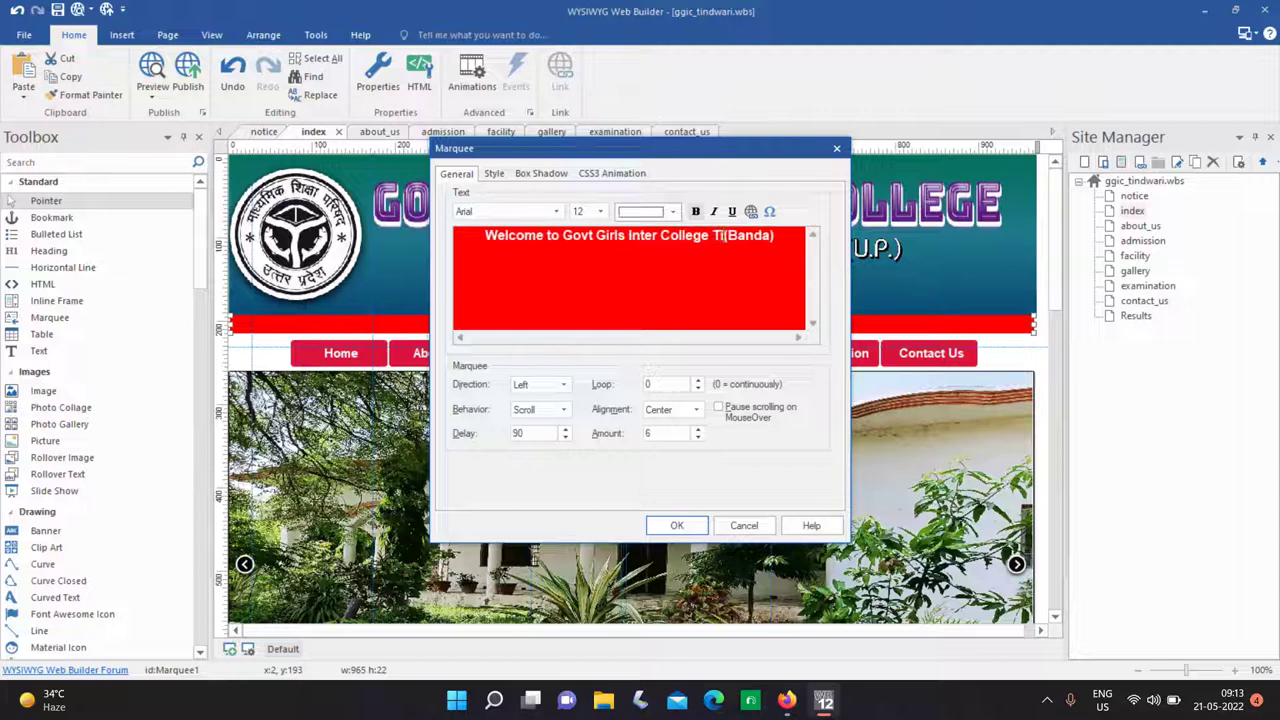
text(i)
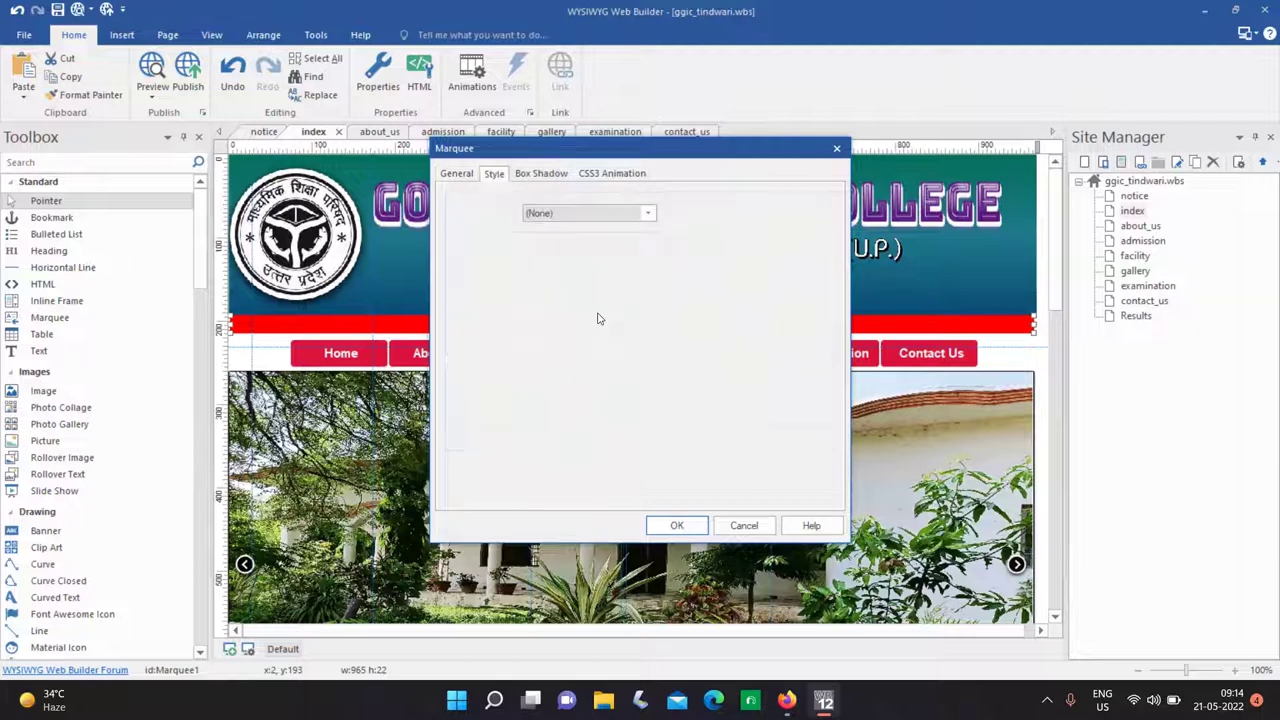
Change the welcome marquee's solid background colour to sea green and apply it.
click(649, 287)
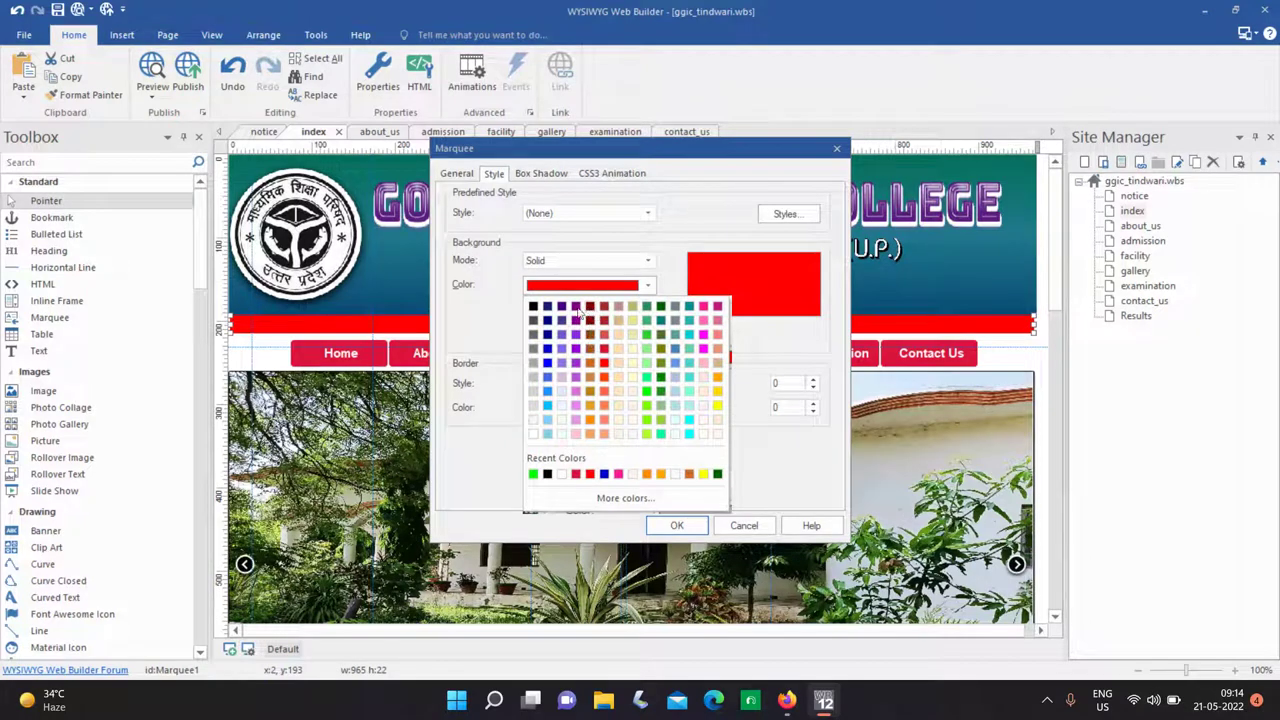
click(647, 318)
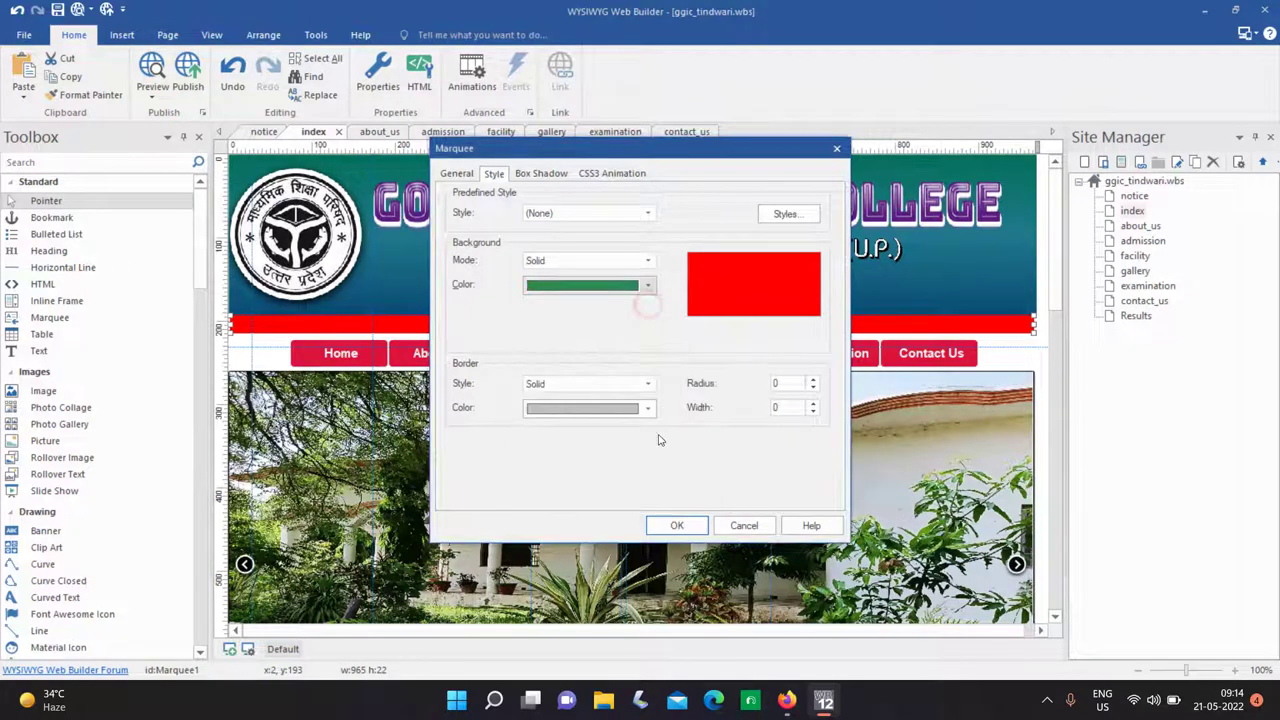
click(672, 524)
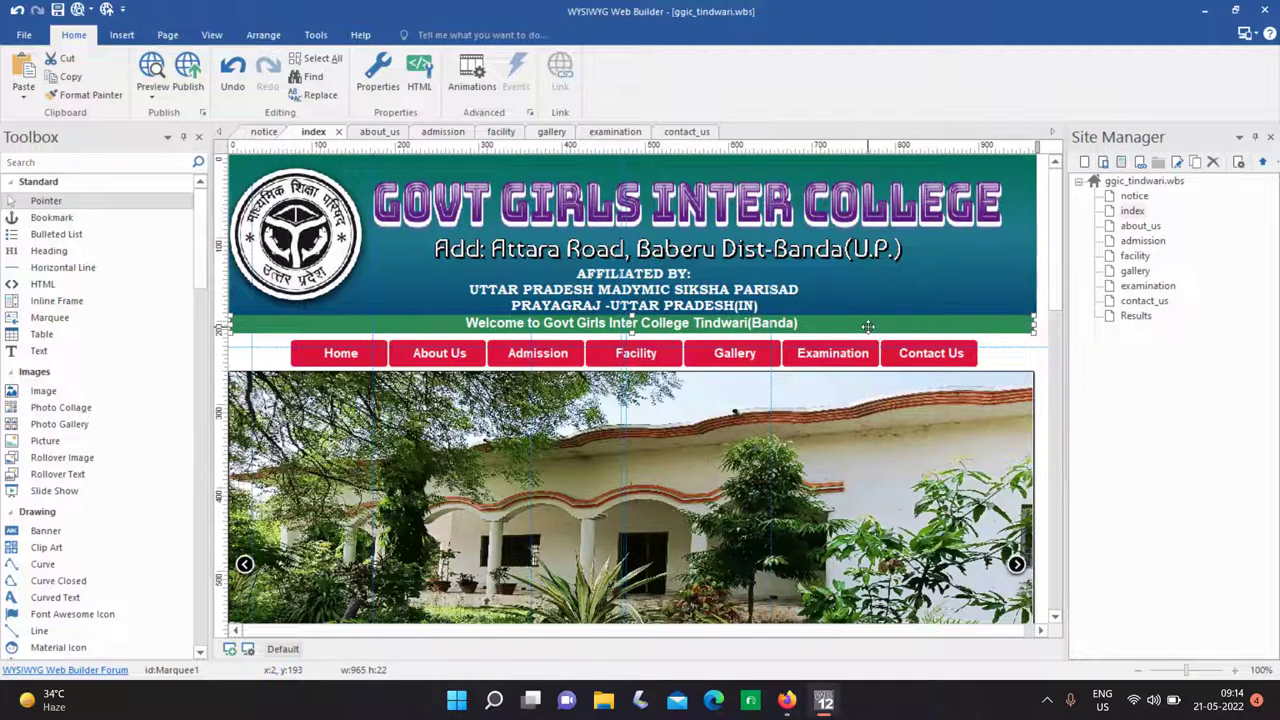
Open the navigation menu's style settings and set the main menu background to the marquee's sea green.
double_click(378, 355)
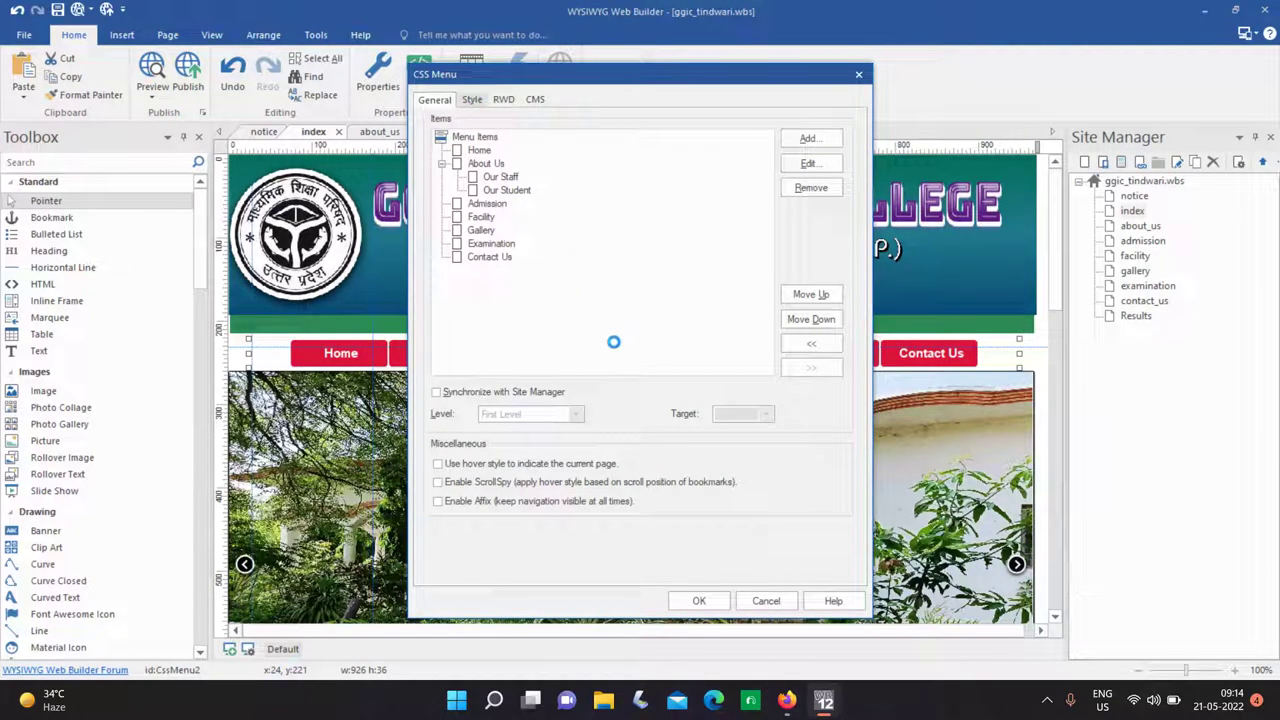
key(ctrl+Tab)
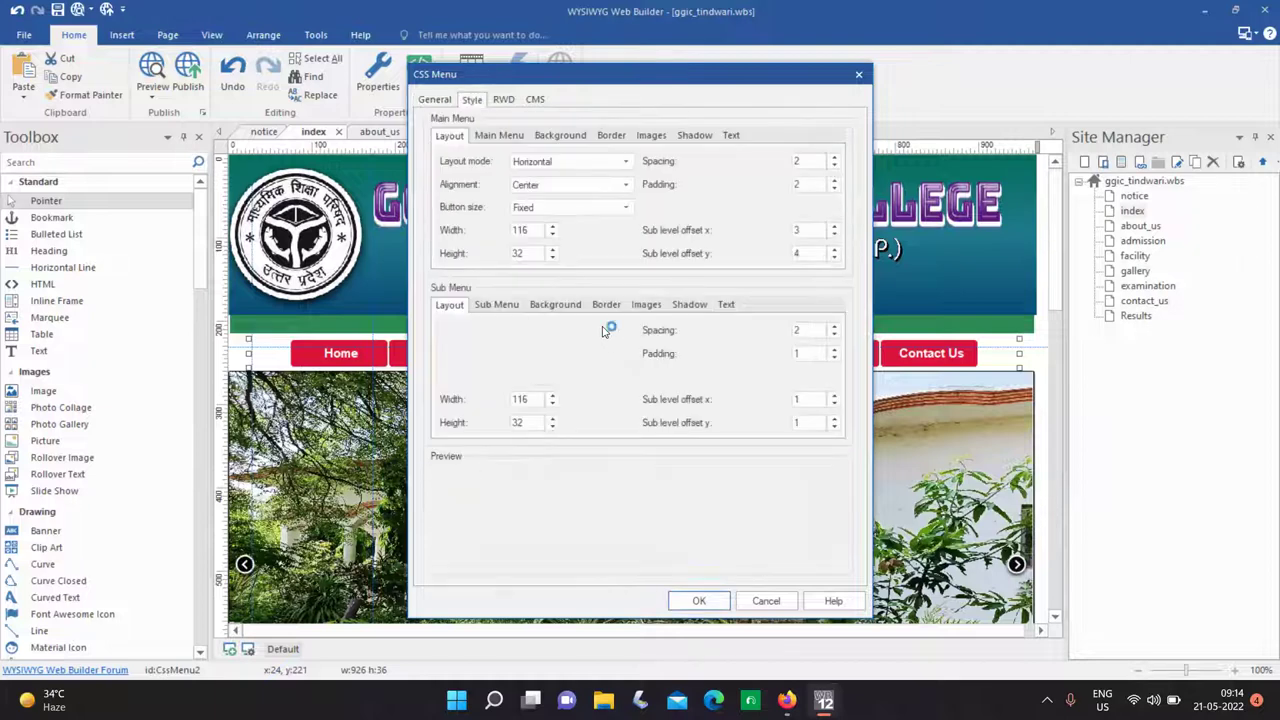
click(547, 138)
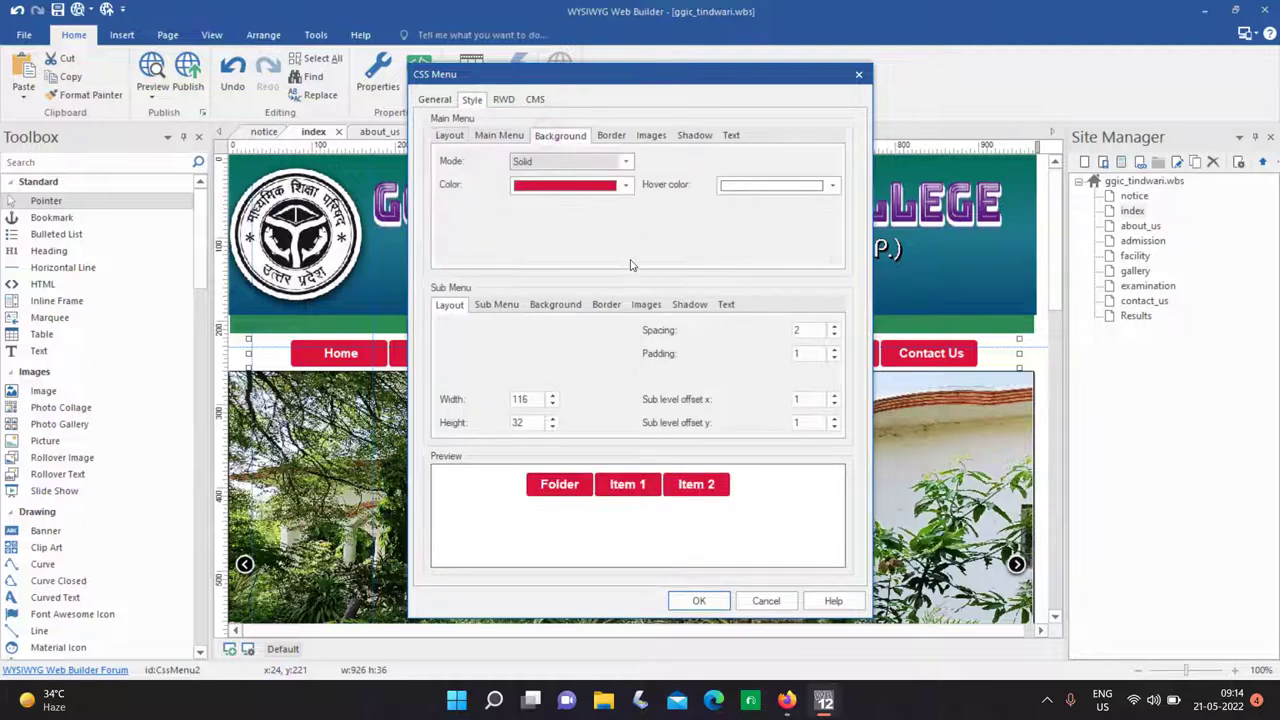
click(625, 184)
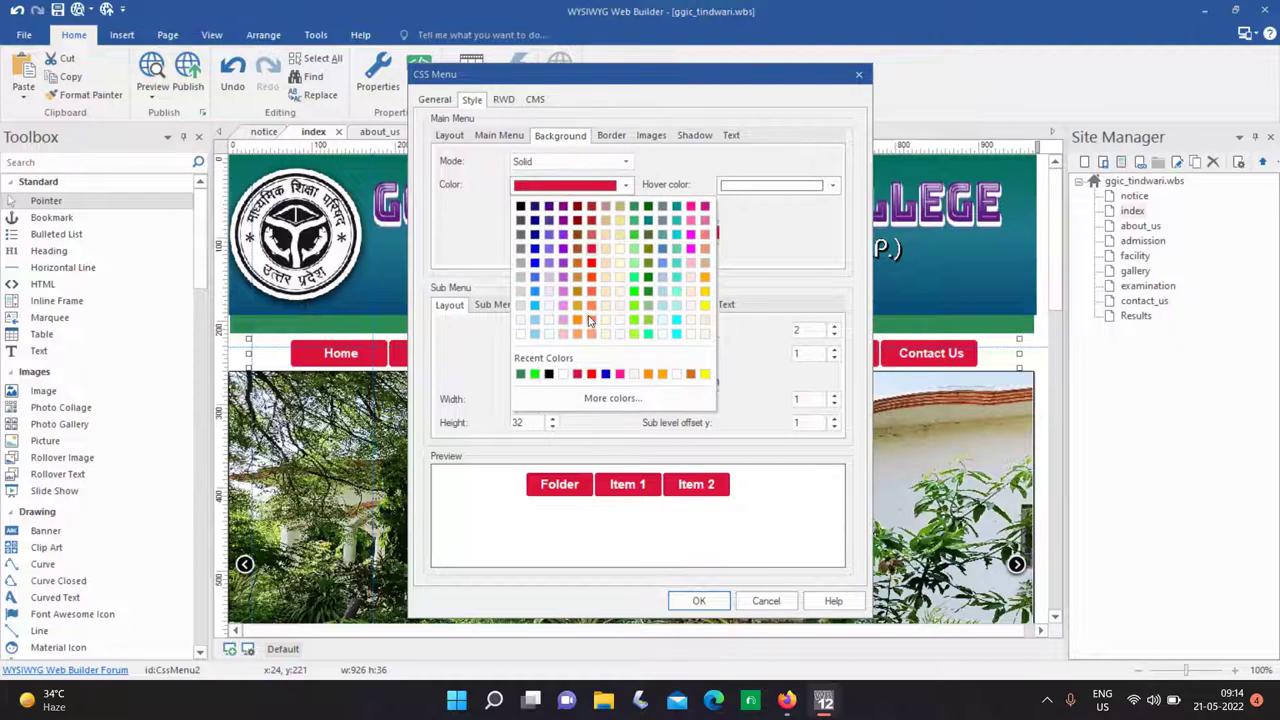
click(521, 373)
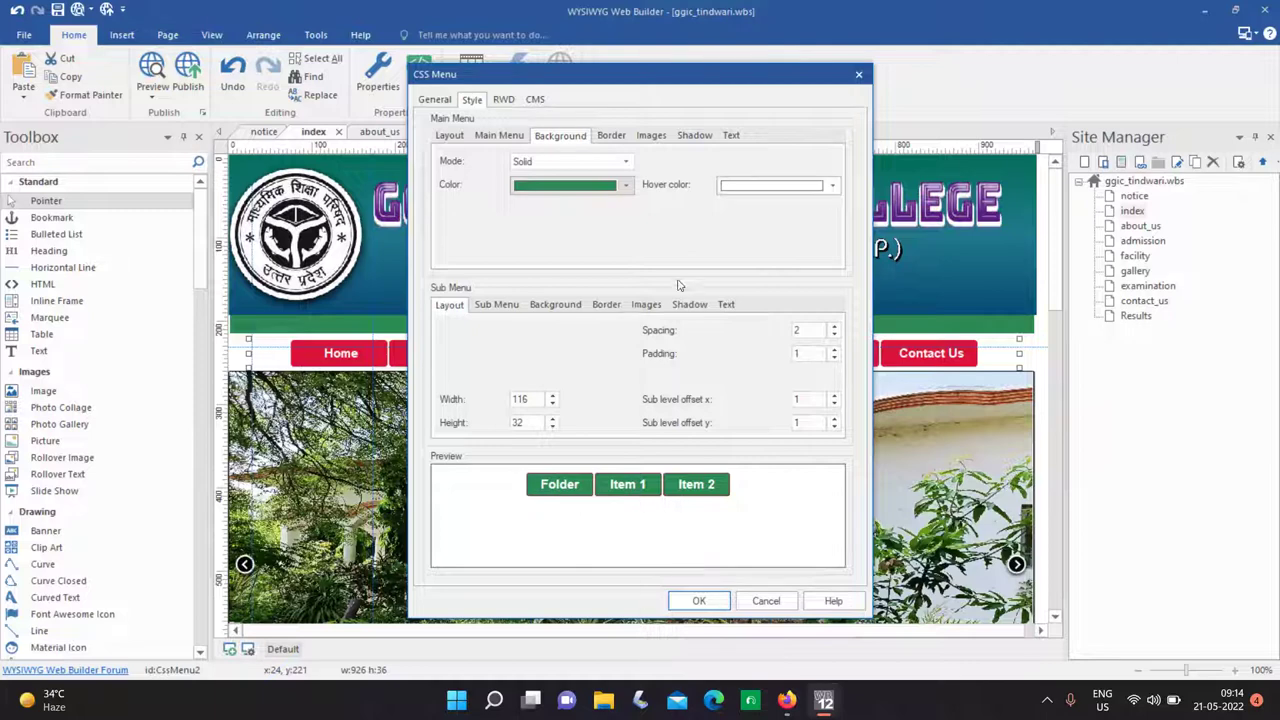
Try a lime green background for the sub menu and a pale green one for the main menu.
click(555, 304)
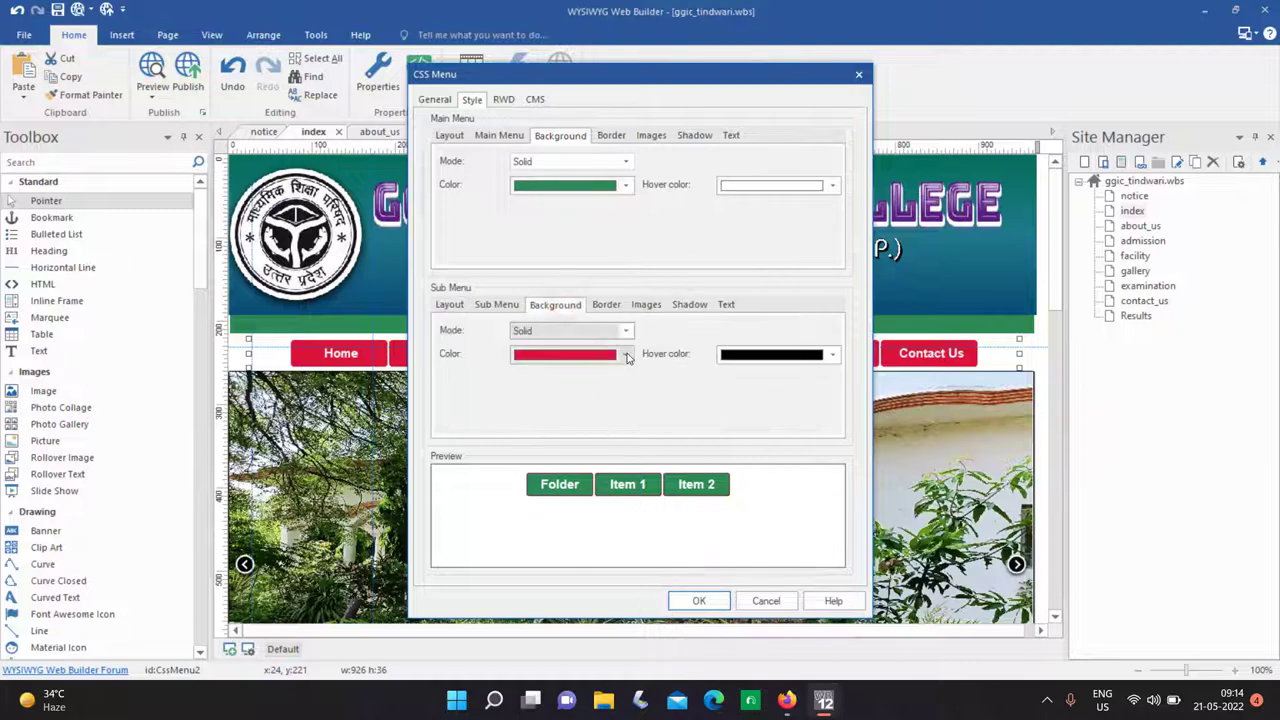
click(620, 354)
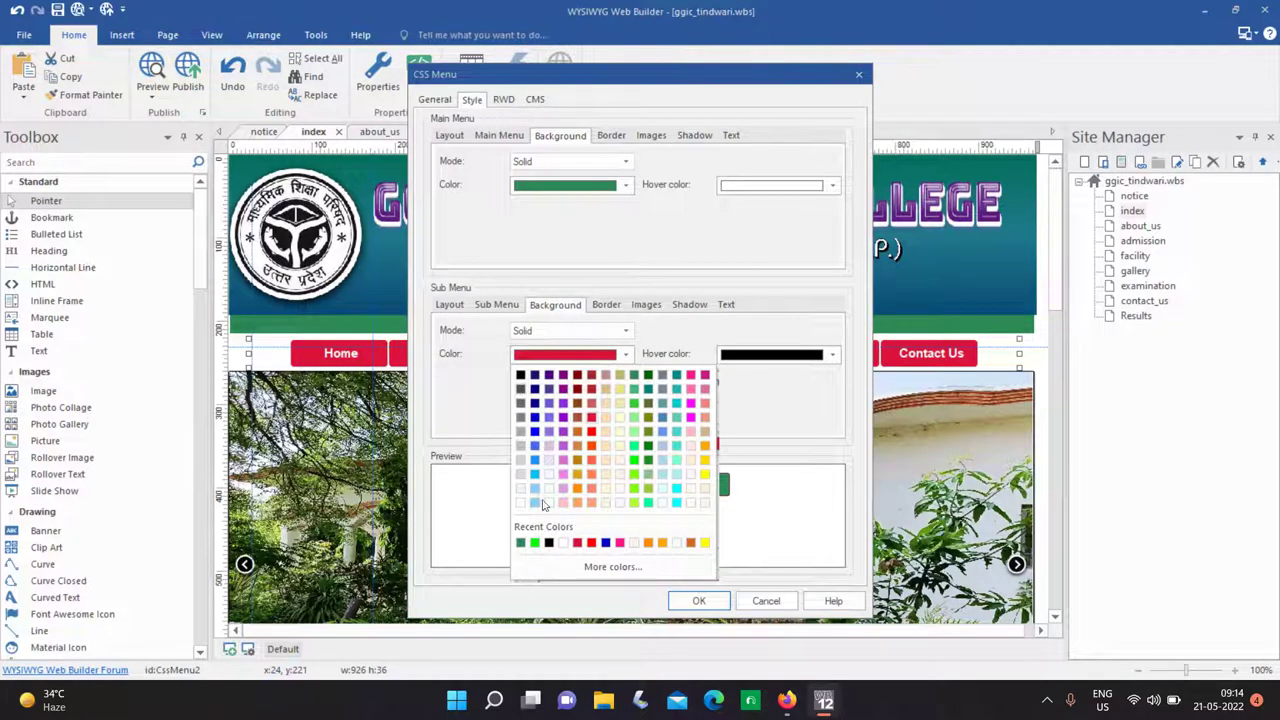
click(634, 403)
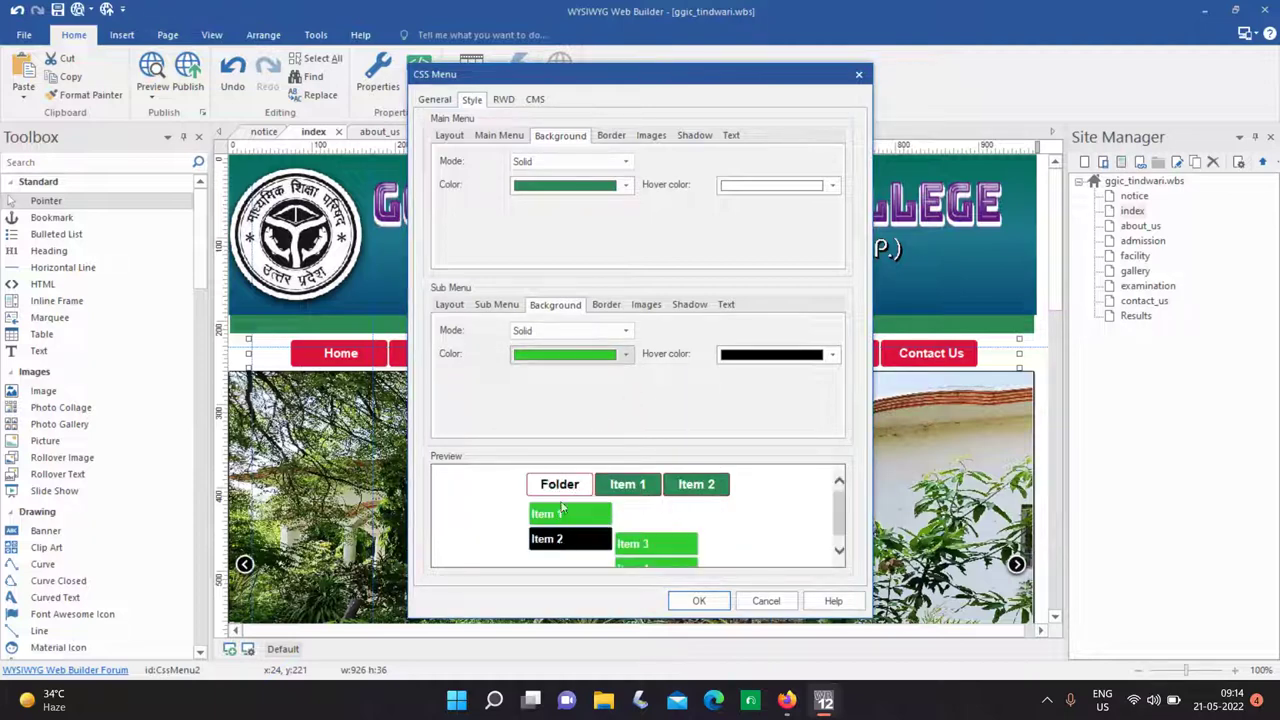
click(626, 186)
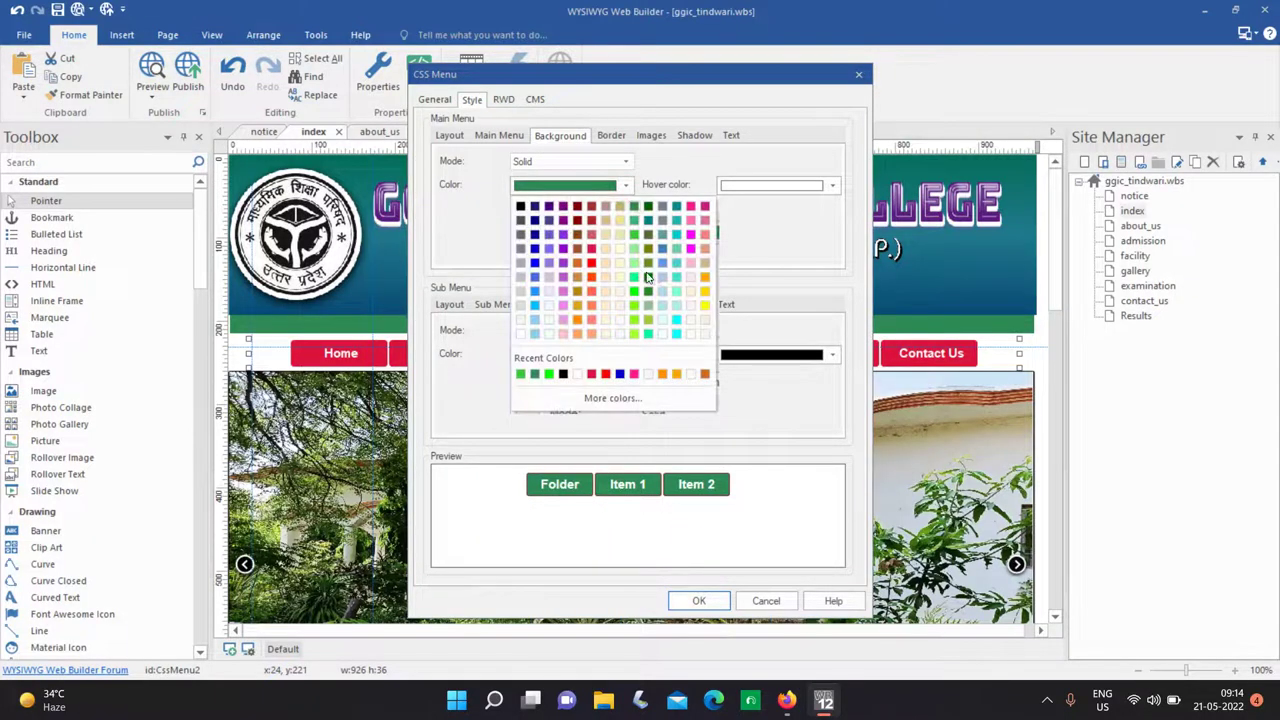
click(634, 247)
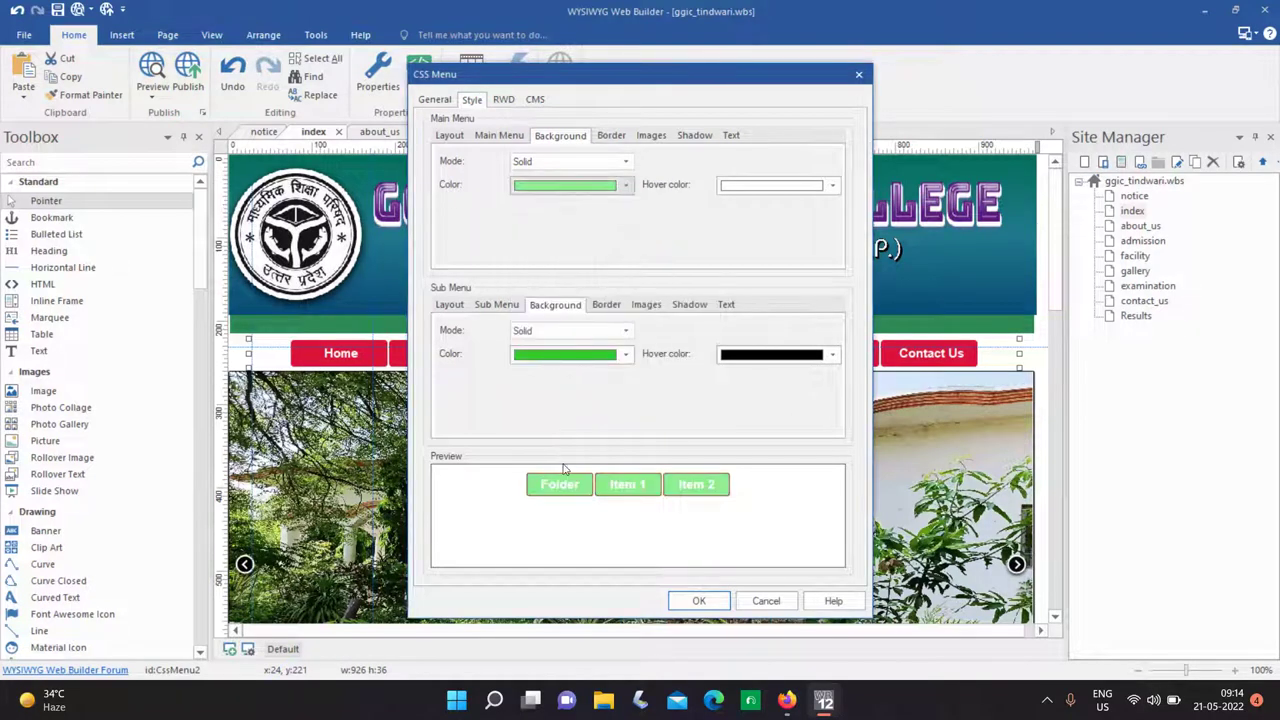
Set the main menu and sub menu backgrounds both to dark green and apply the menu style.
click(625, 186)
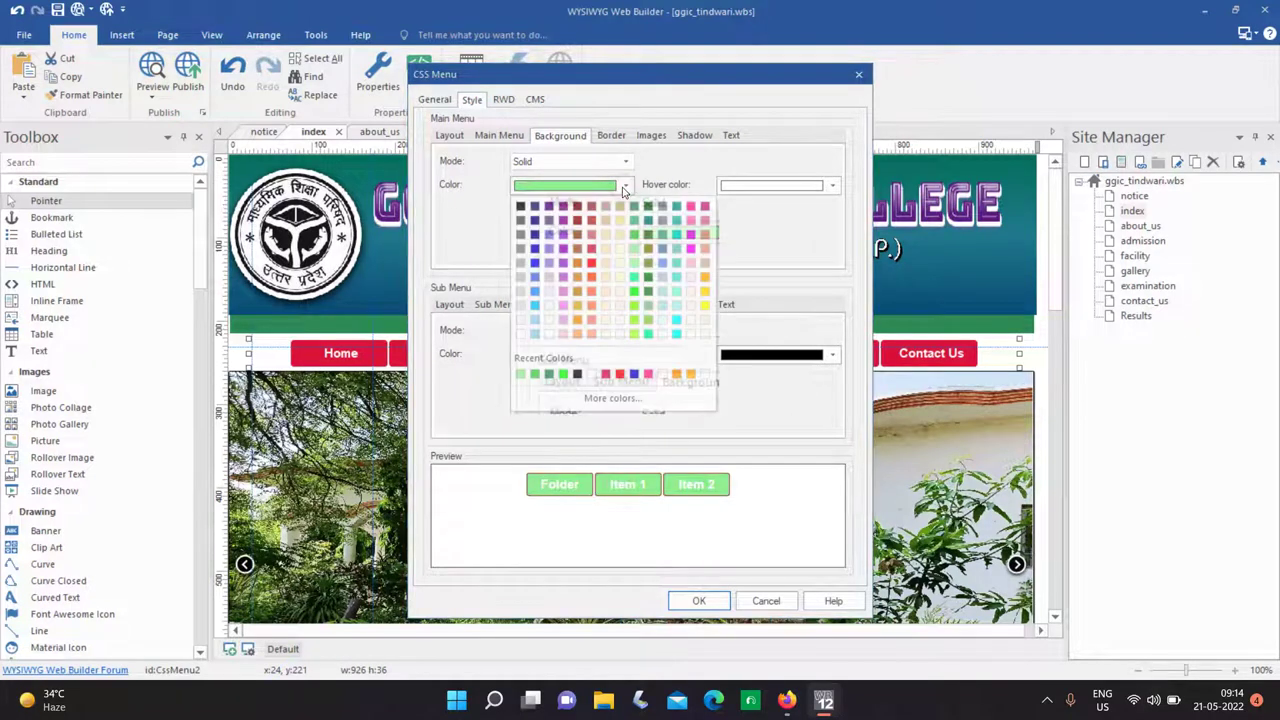
click(649, 278)
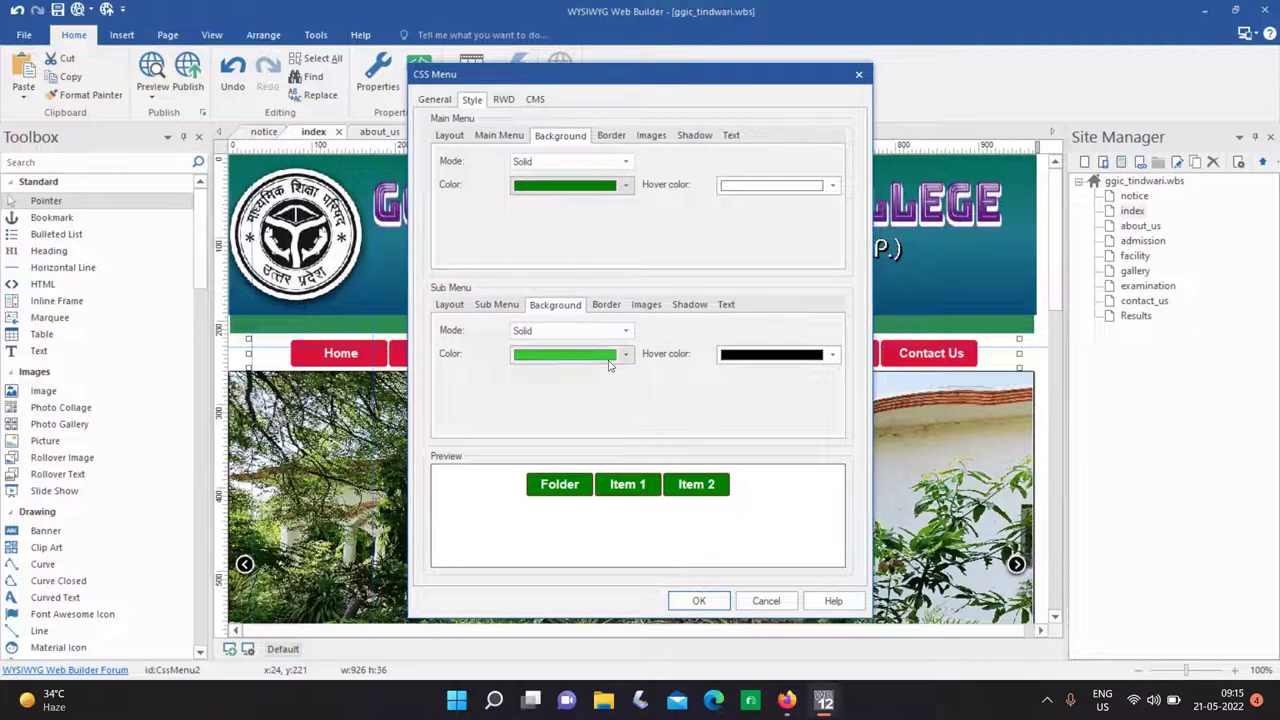
click(625, 354)
click(647, 445)
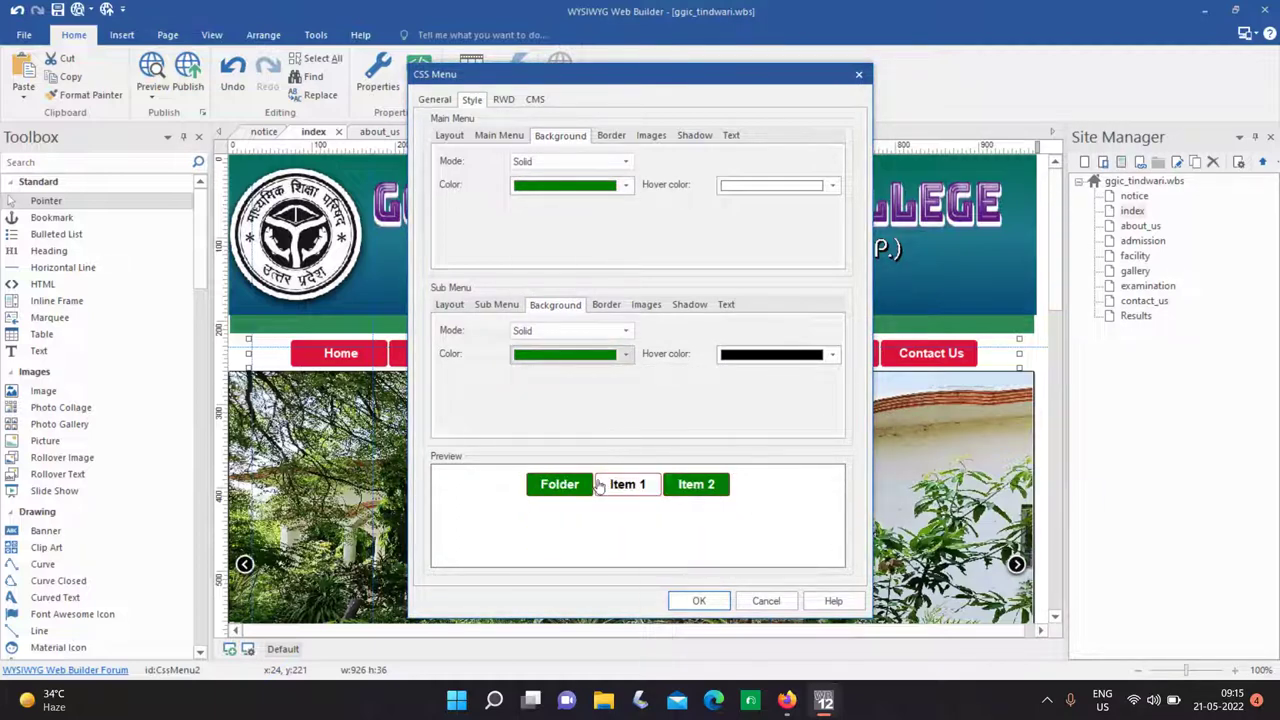
click(703, 601)
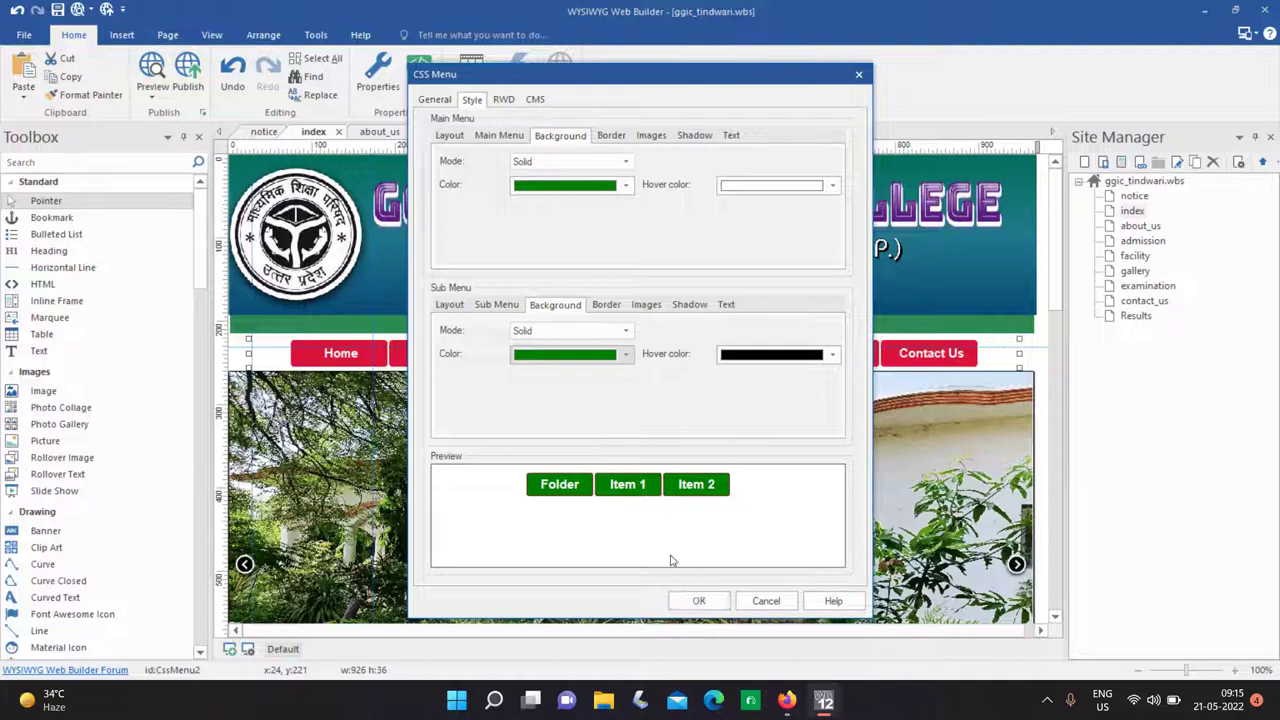
click(706, 601)
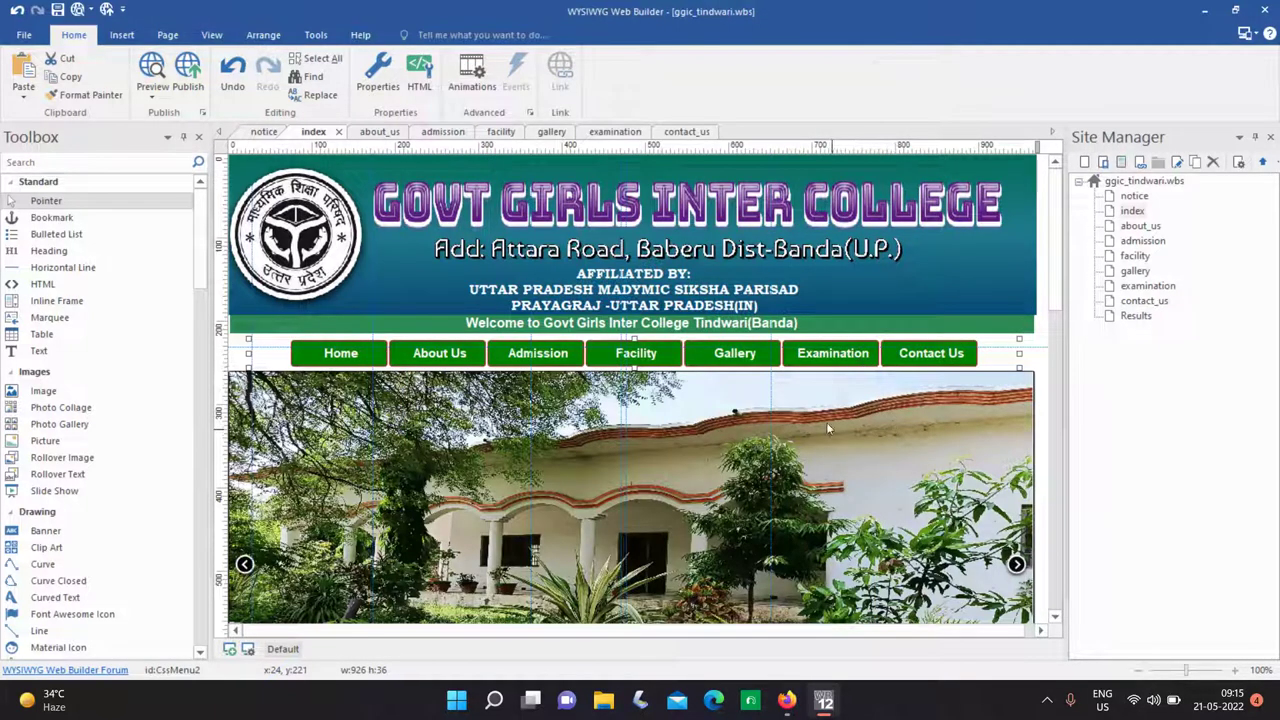
Open the ggic tindwari folder inside Web_developing on drive D in File Explorer and look through the school photos and its subfolder.
scroll(591, 401, down, 3)
scroll(588, 384, down, 1)
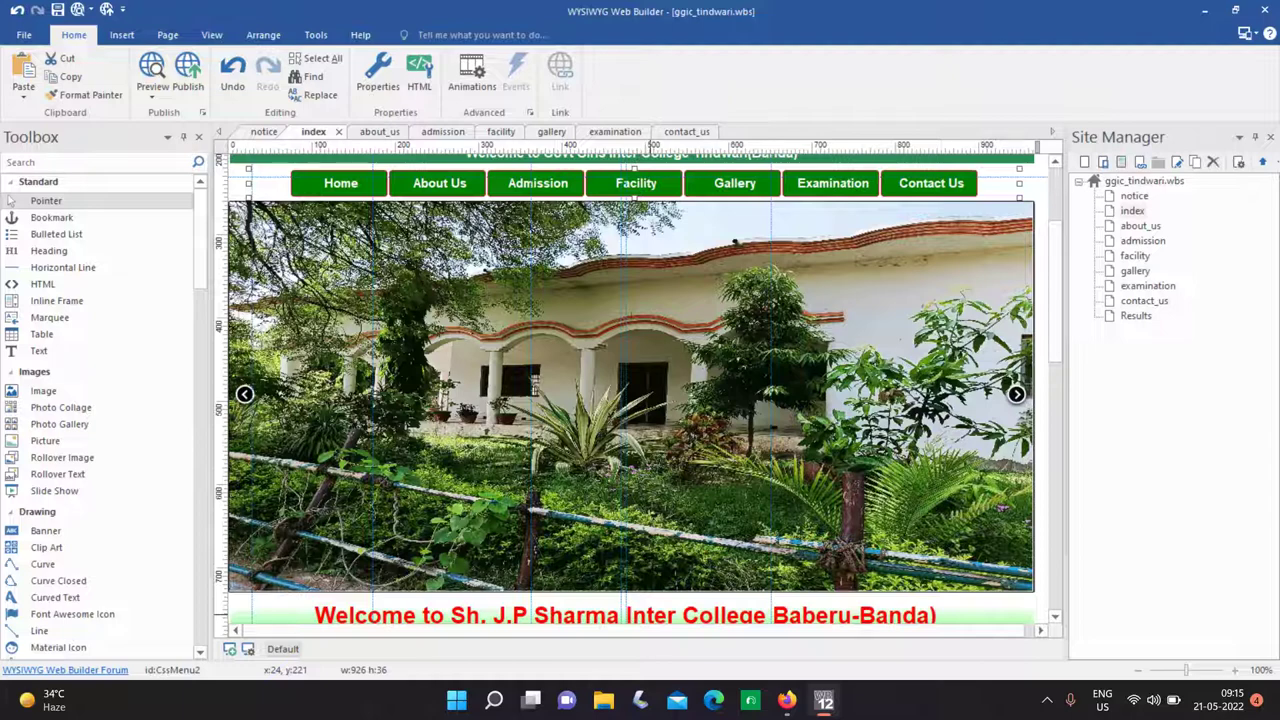
key(super+e)
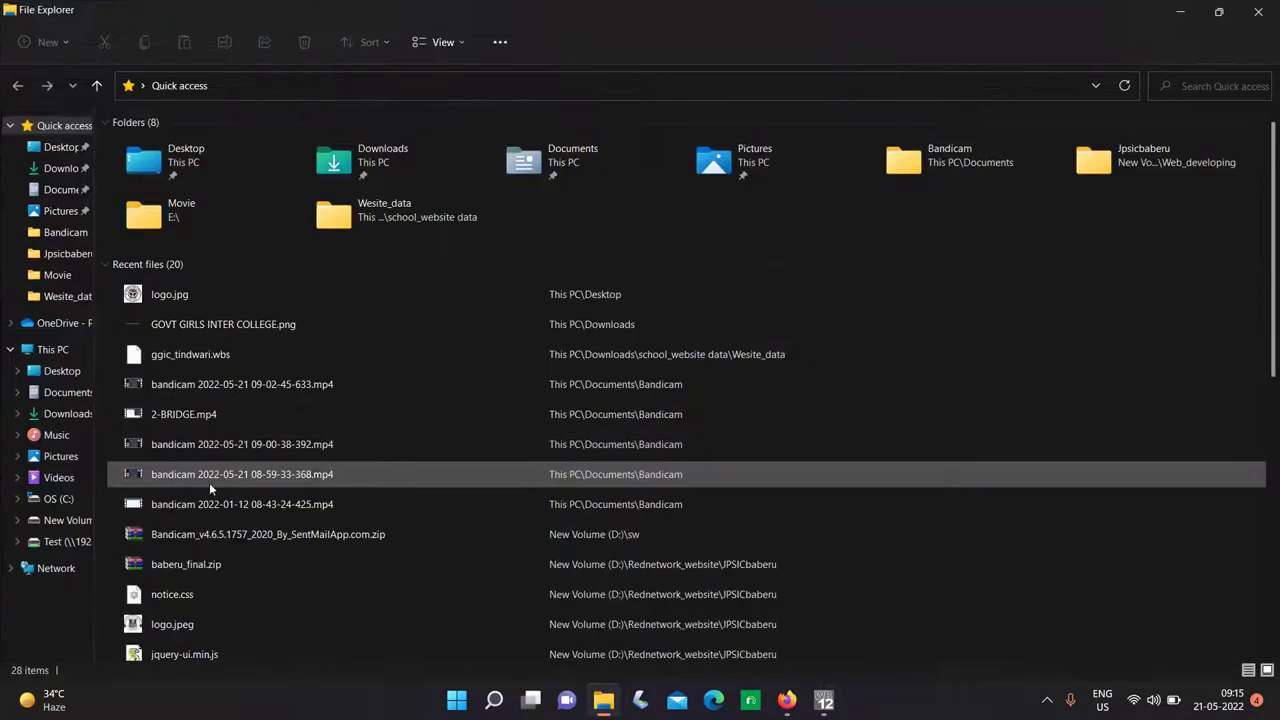
click(72, 520)
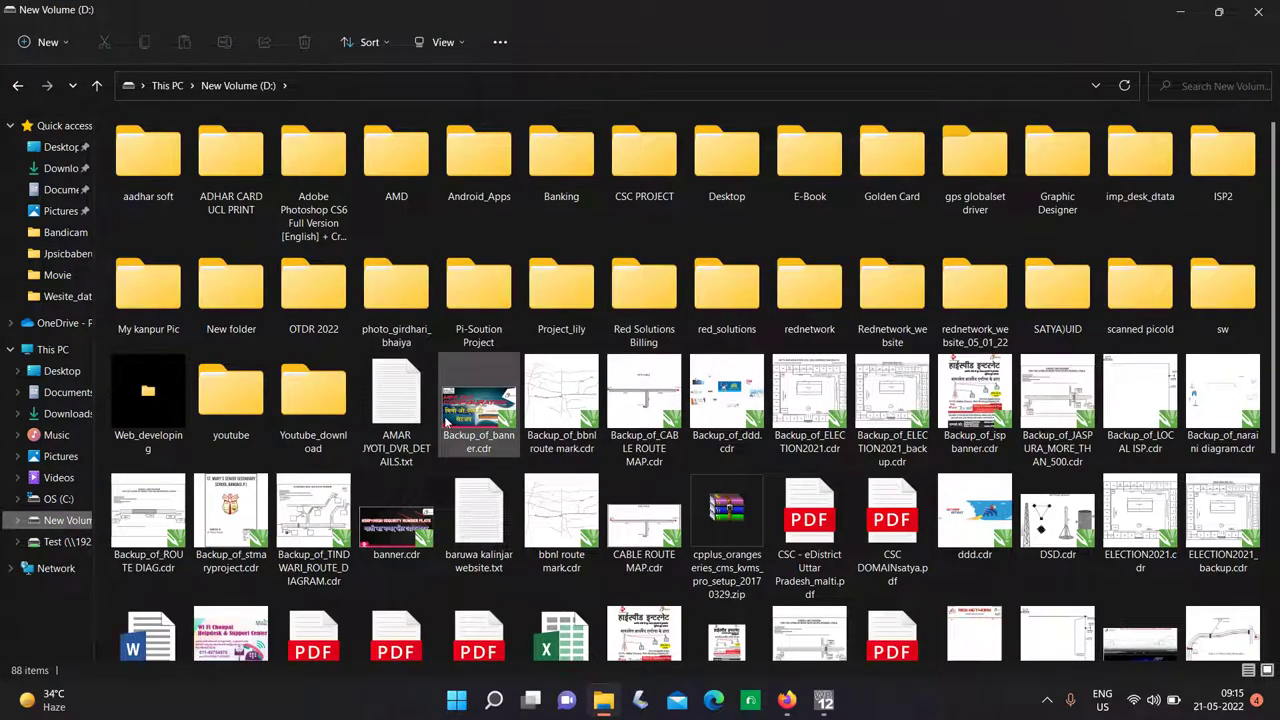
double_click(148, 392)
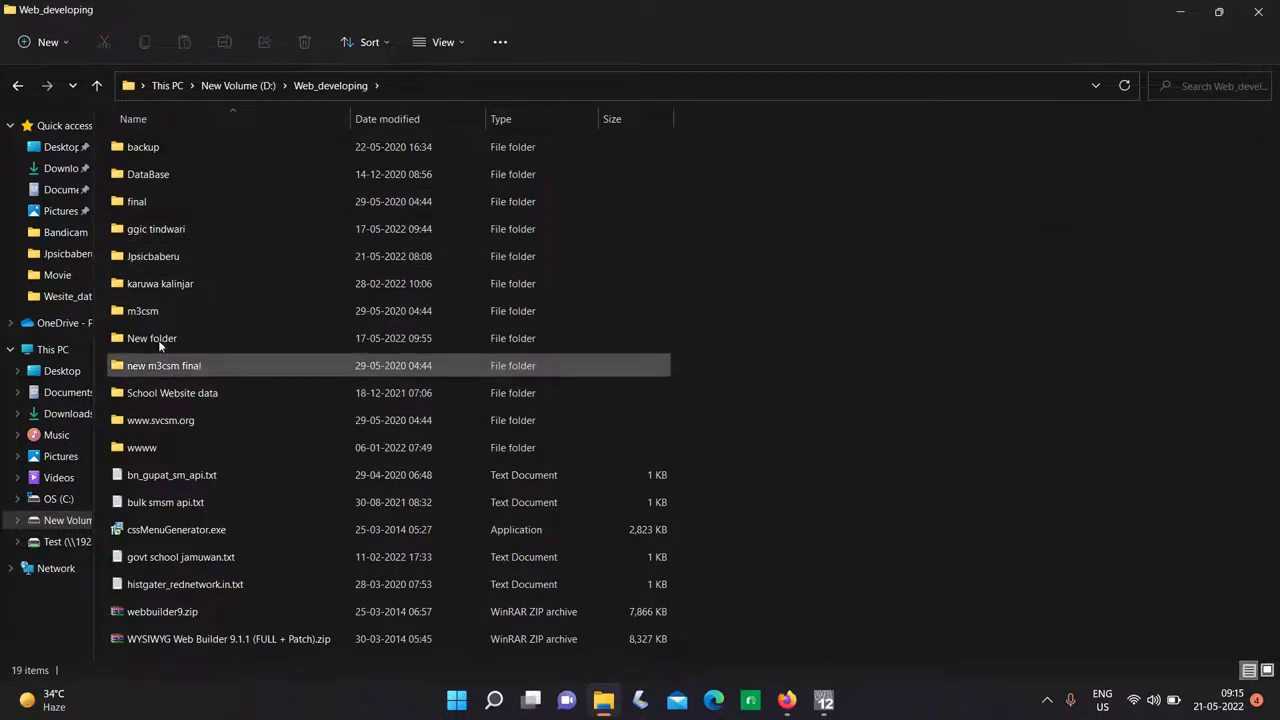
double_click(165, 255)
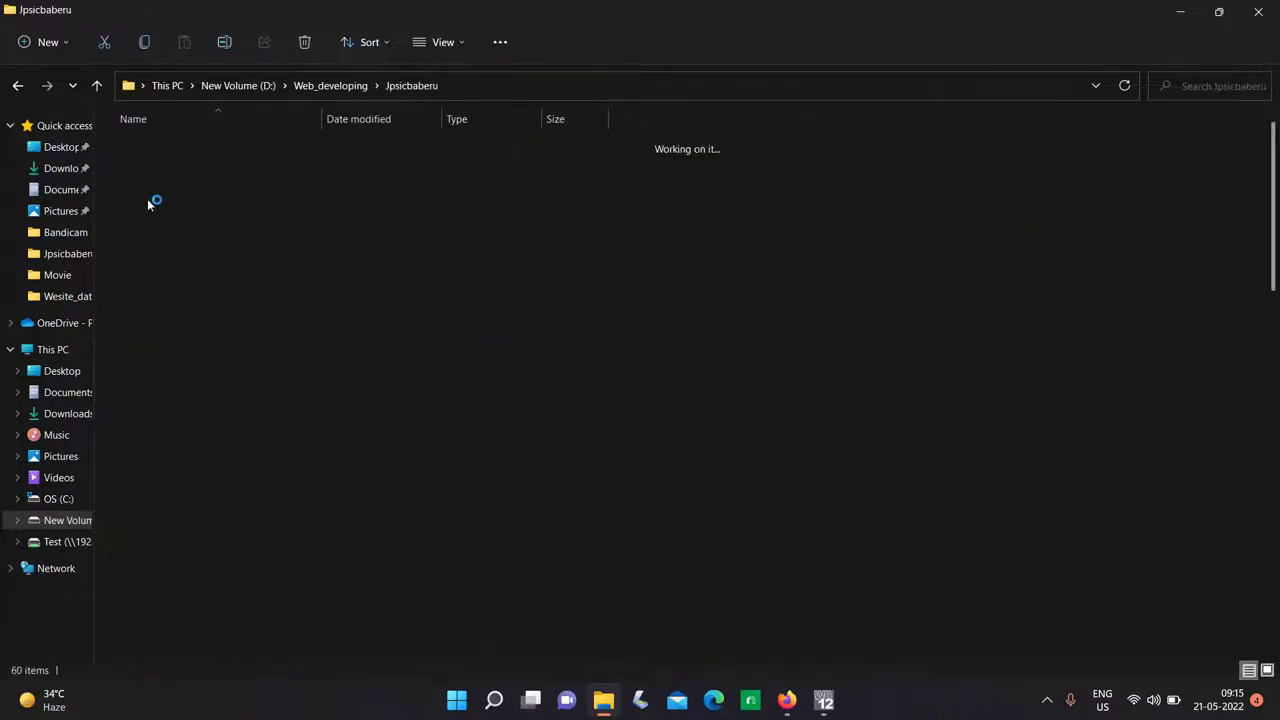
key(alt+Left)
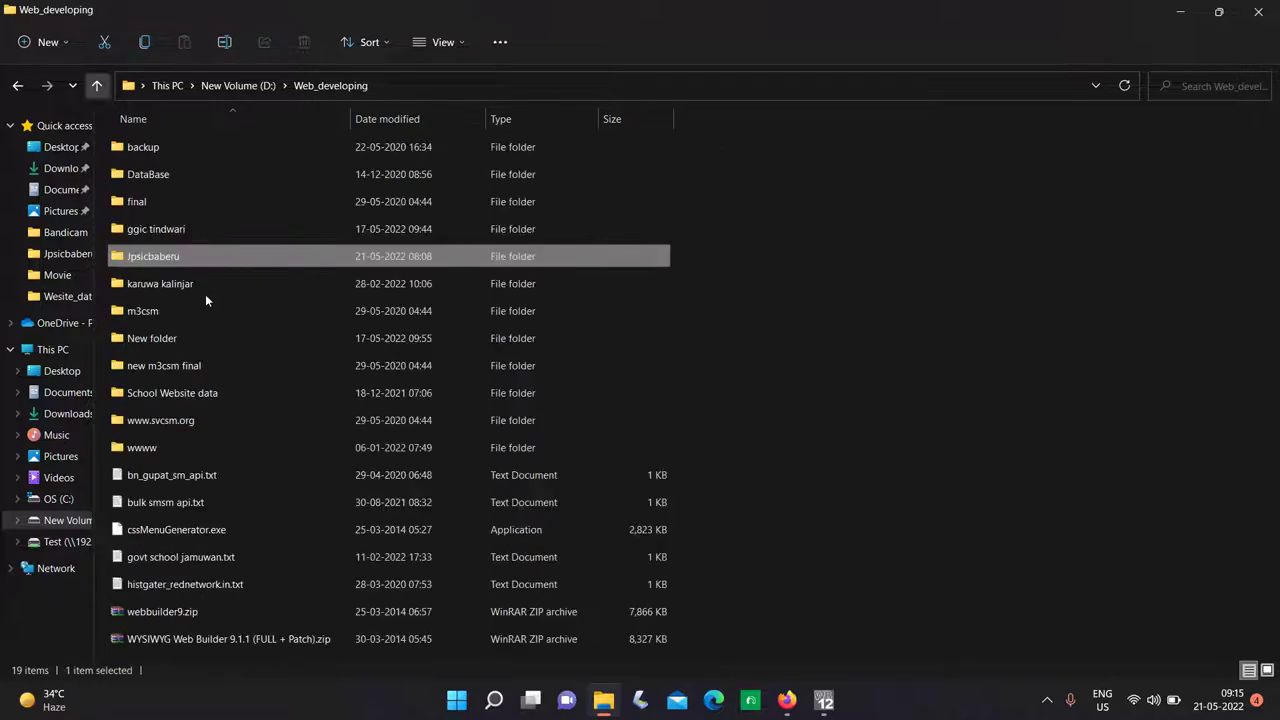
click(187, 229)
double_click(187, 229)
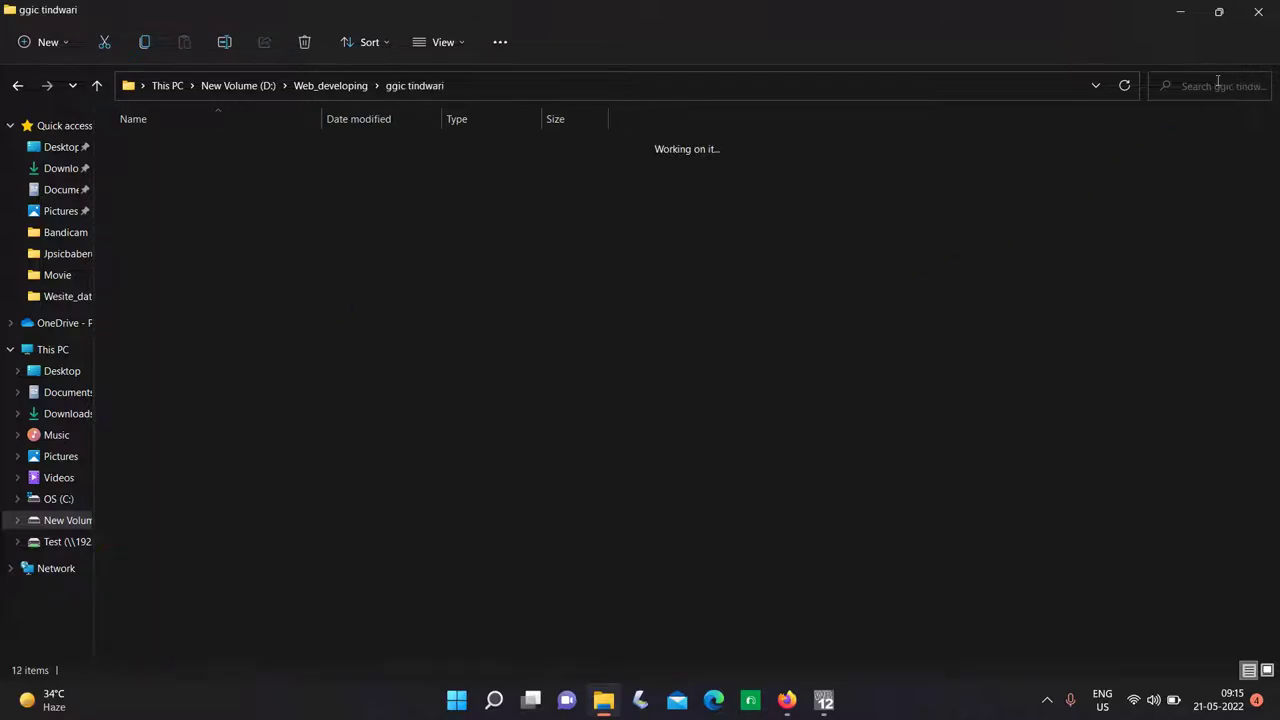
click(1219, 12)
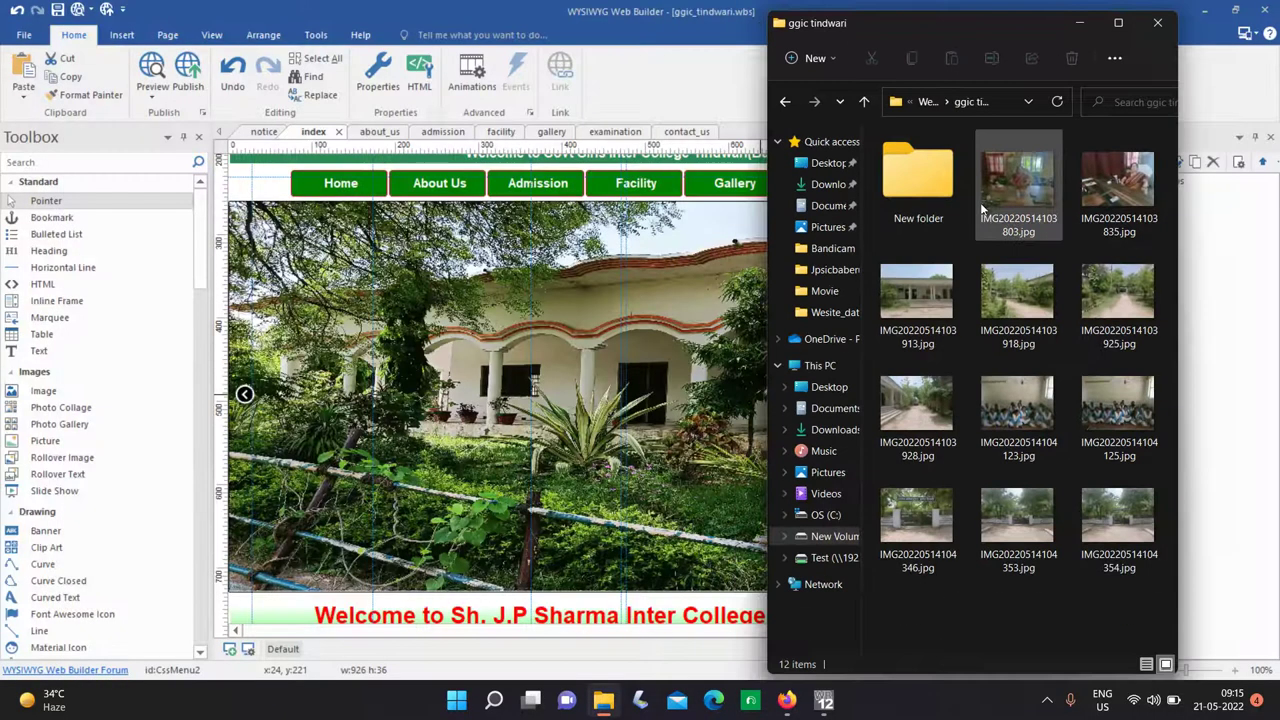
double_click(915, 180)
click(863, 103)
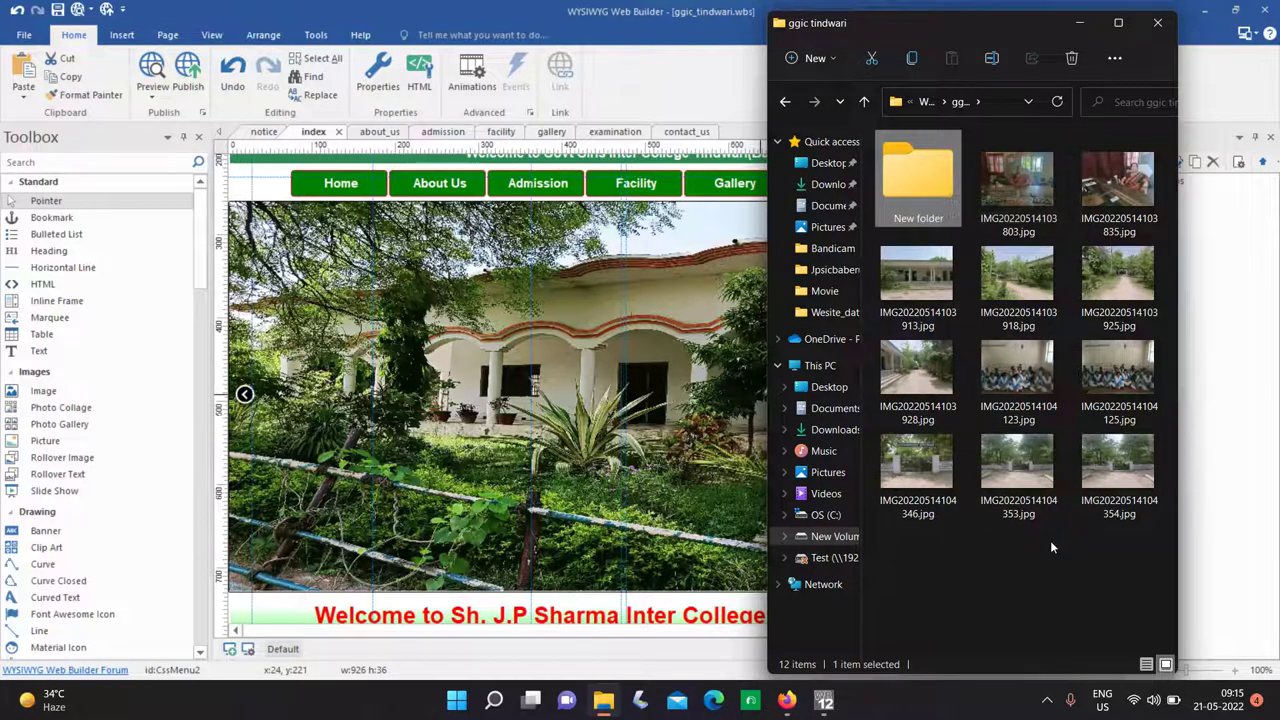
Search for and launch Adobe Photoshop CS6 (64 Bit).
key(super)
text(photo)
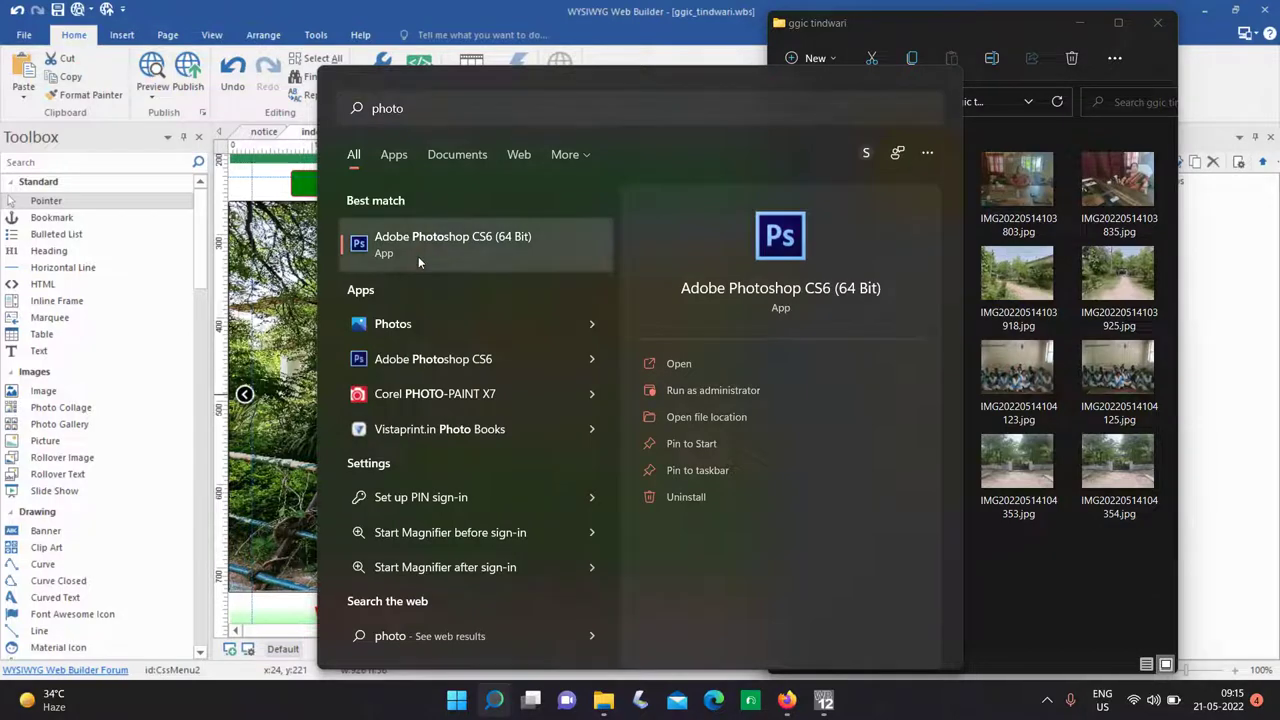
key(Escape)
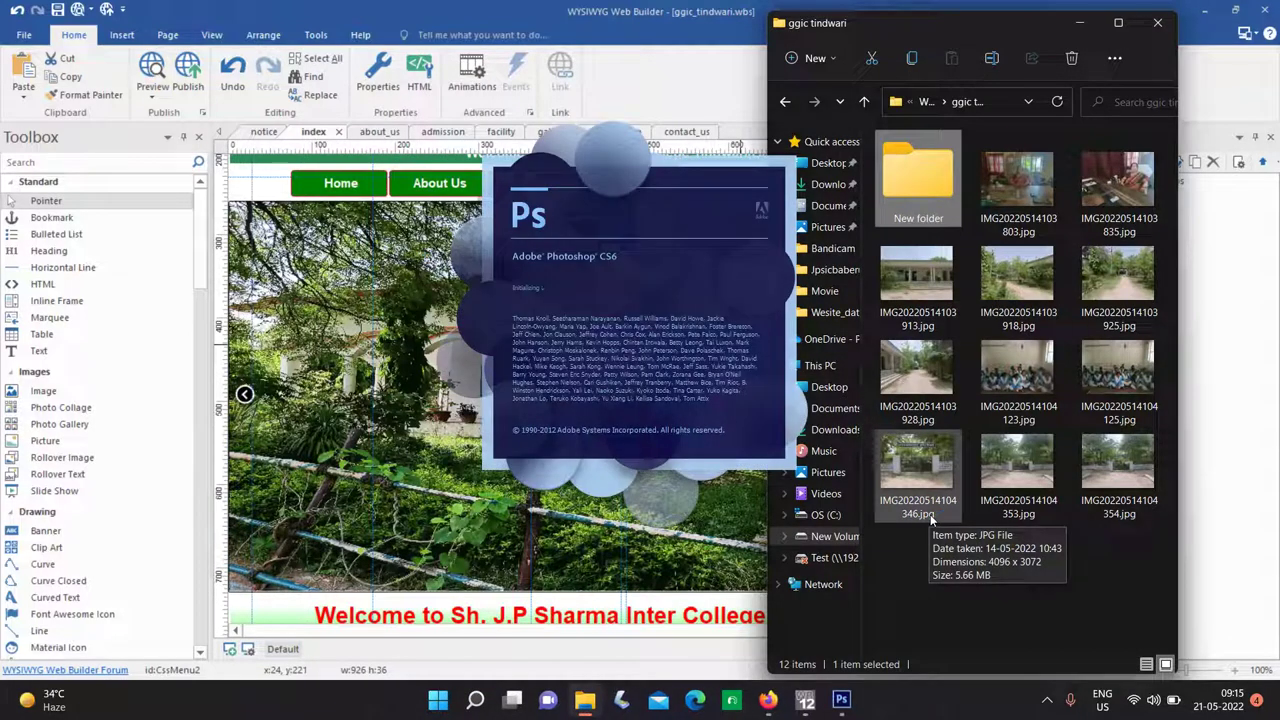
click(1046, 708)
click(1050, 708)
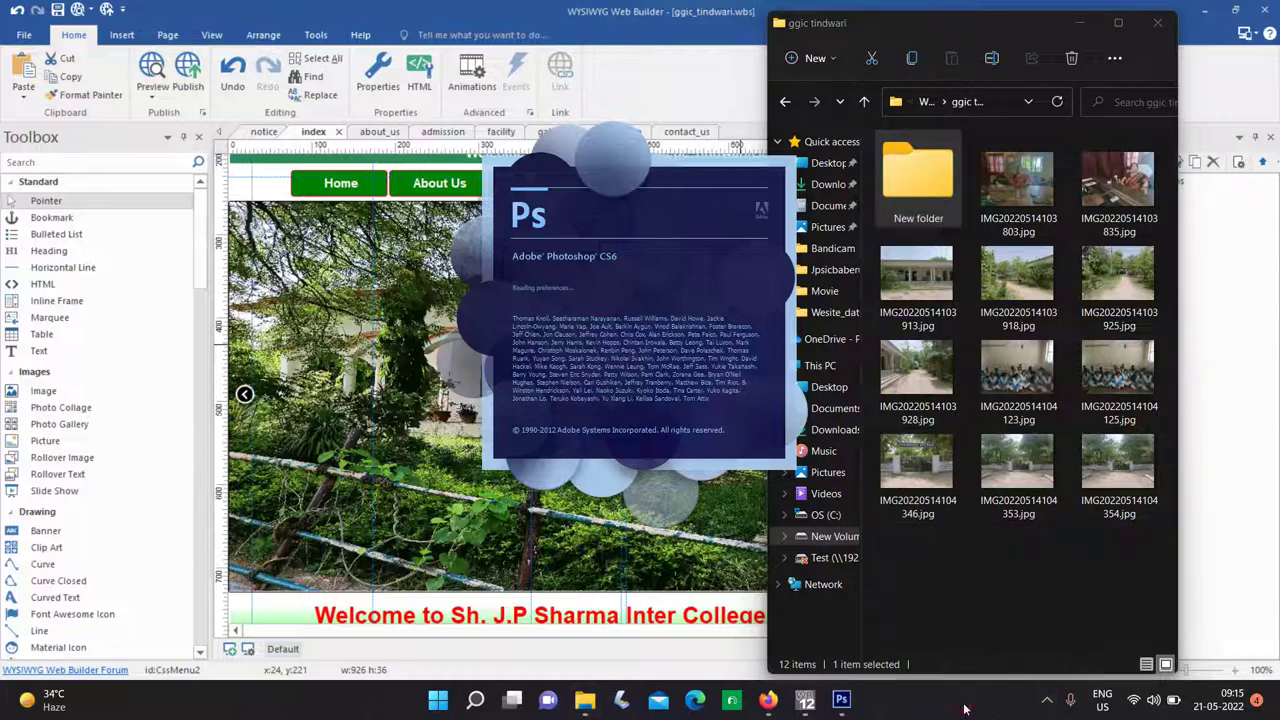
click(1053, 703)
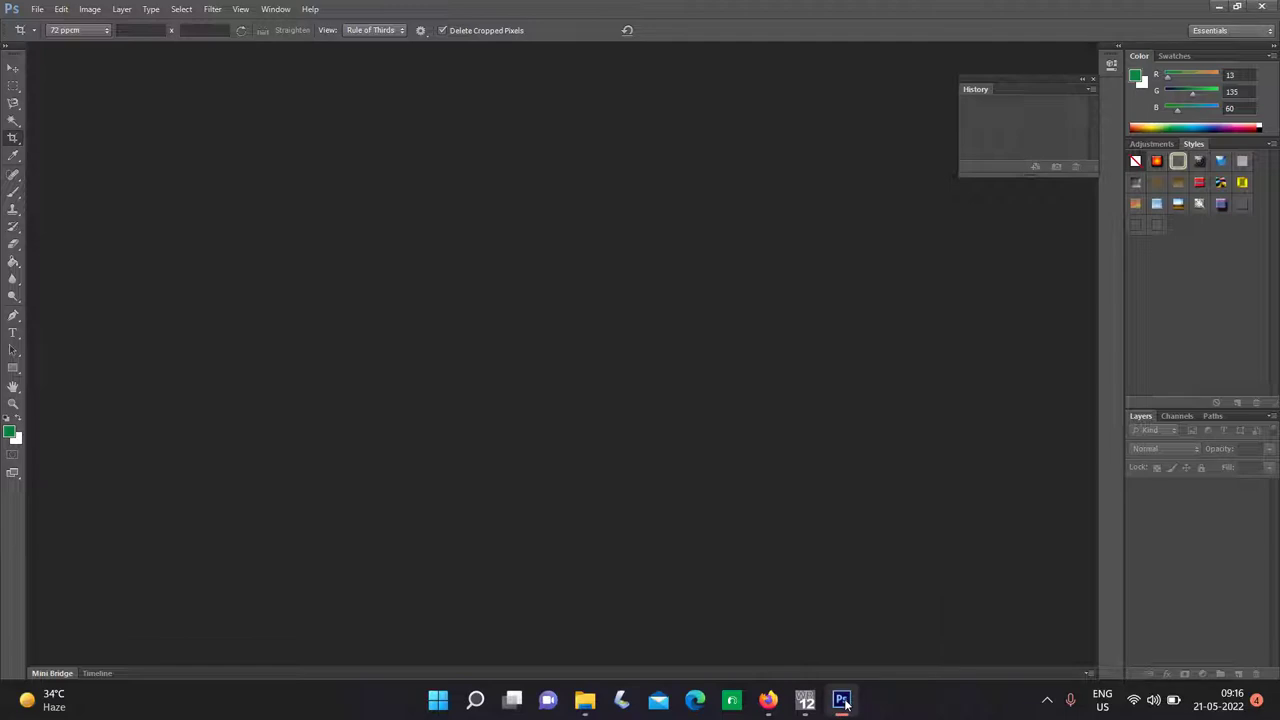
click(1047, 700)
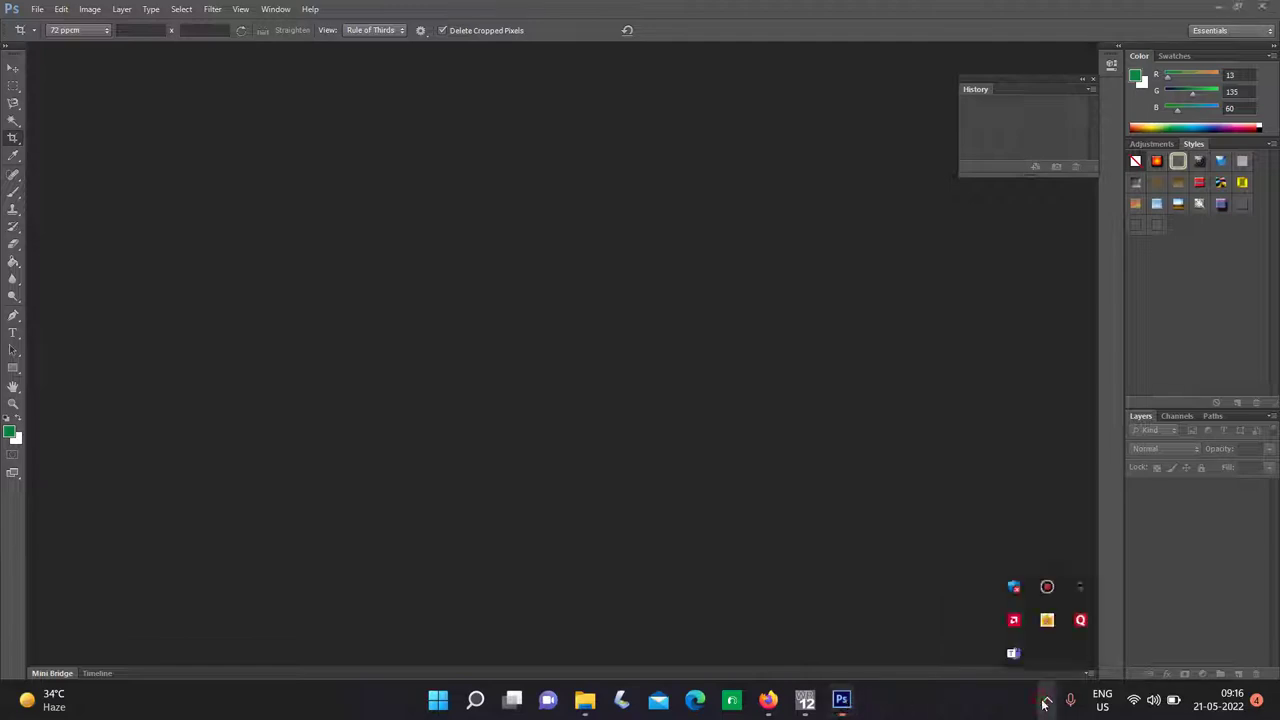
click(1047, 587)
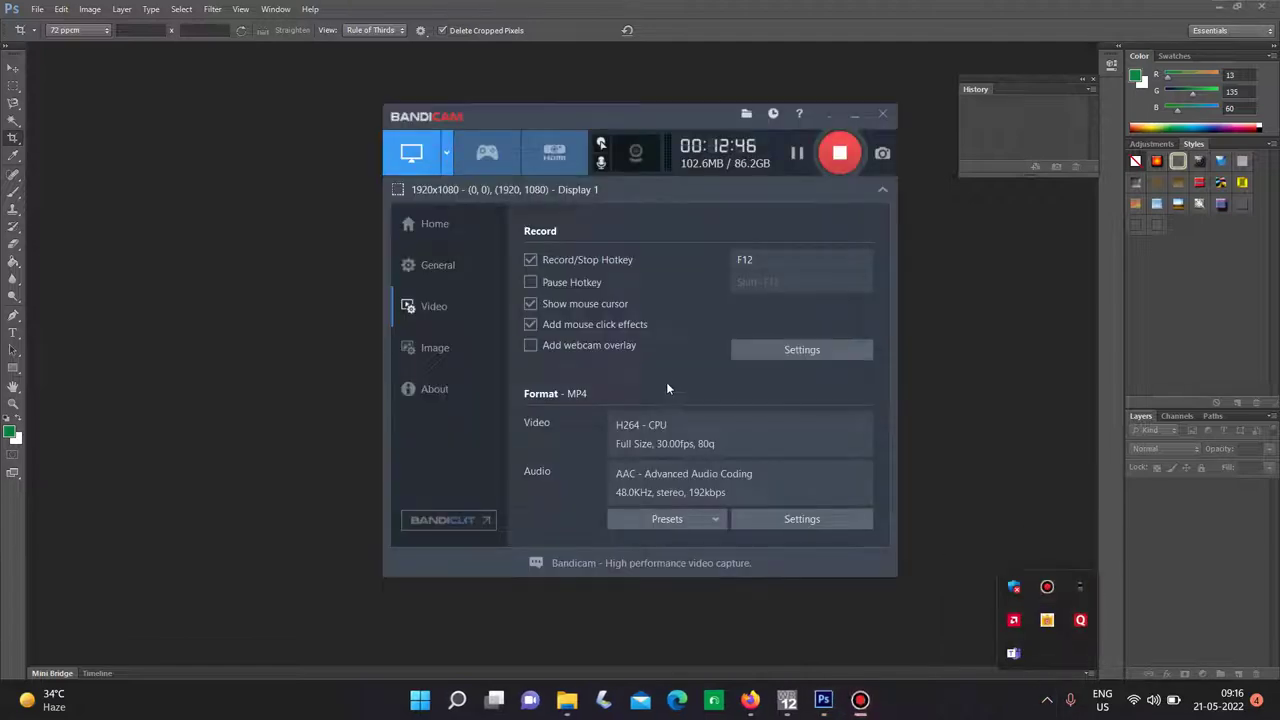
click(834, 115)
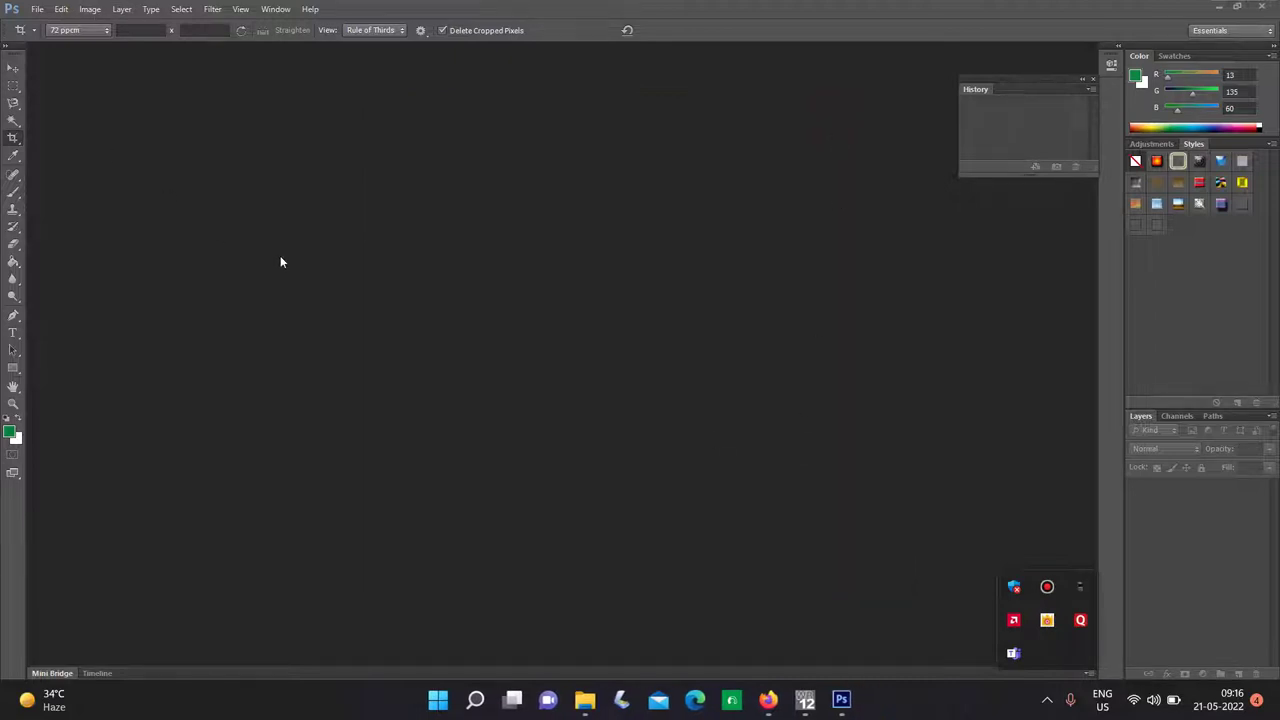
Open all the school photos from the ggic tindwari folder in Photoshop.
click(37, 9)
click(90, 41)
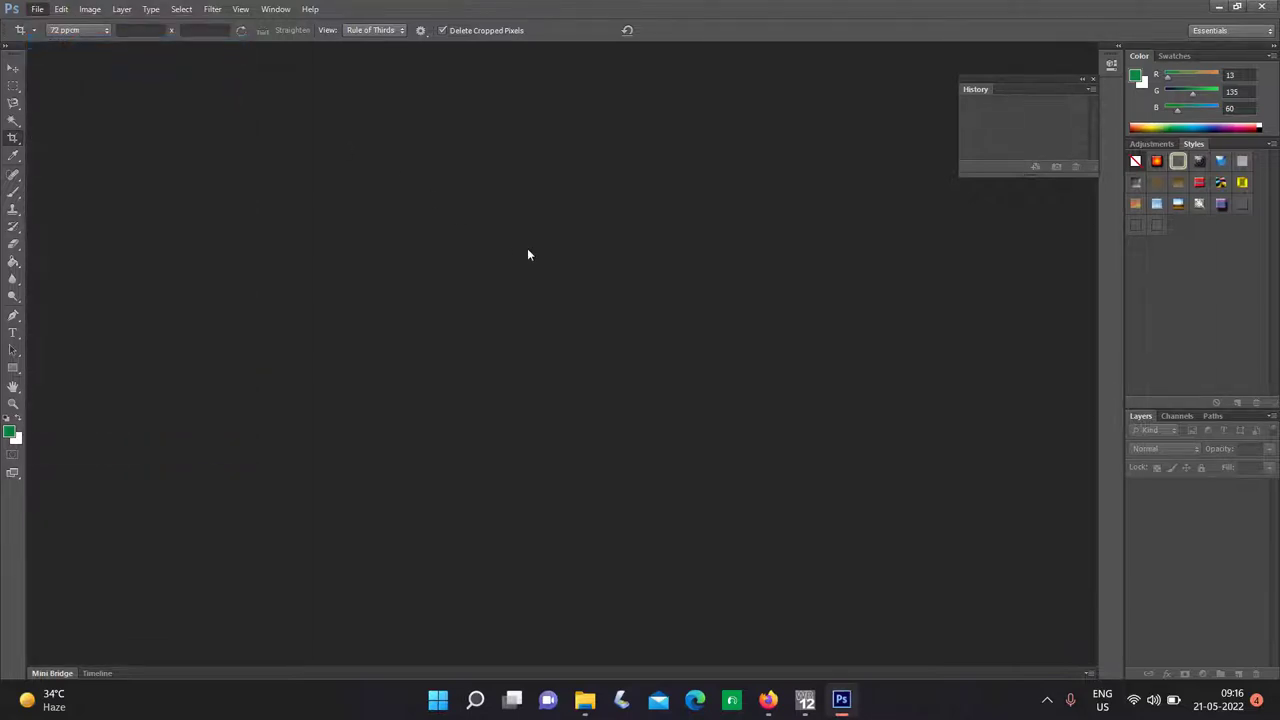
click(742, 137)
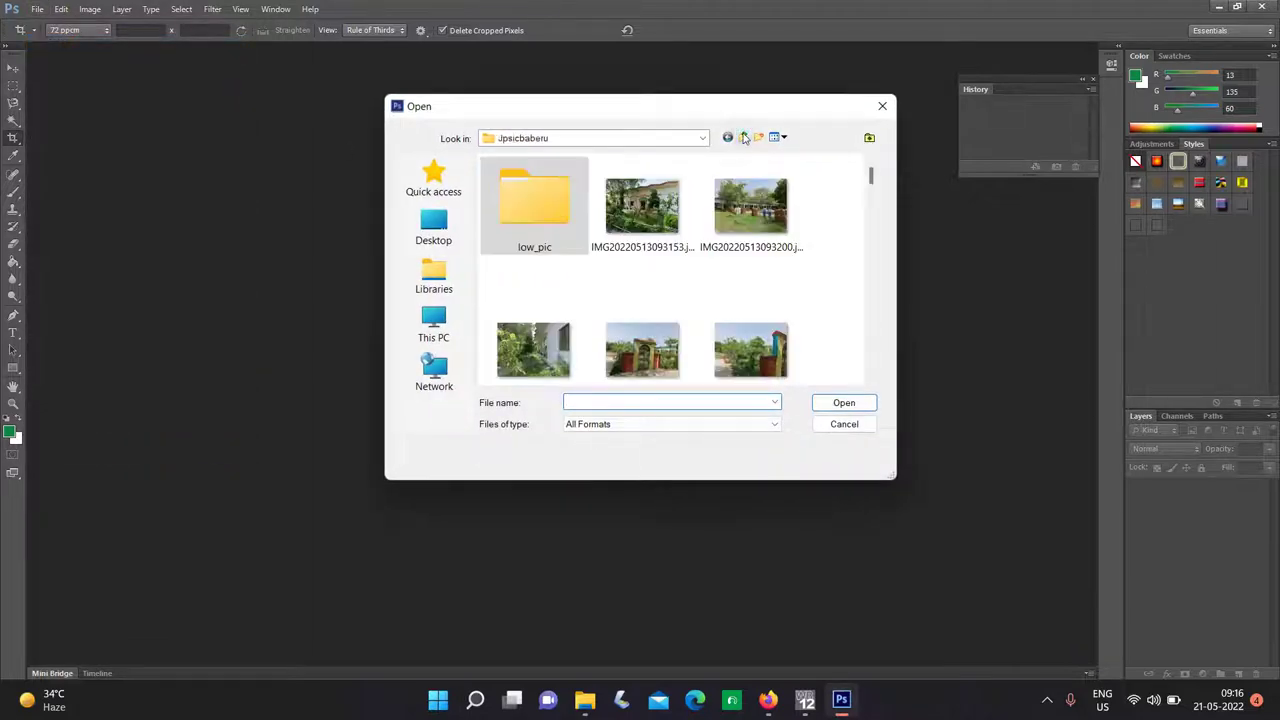
click(742, 137)
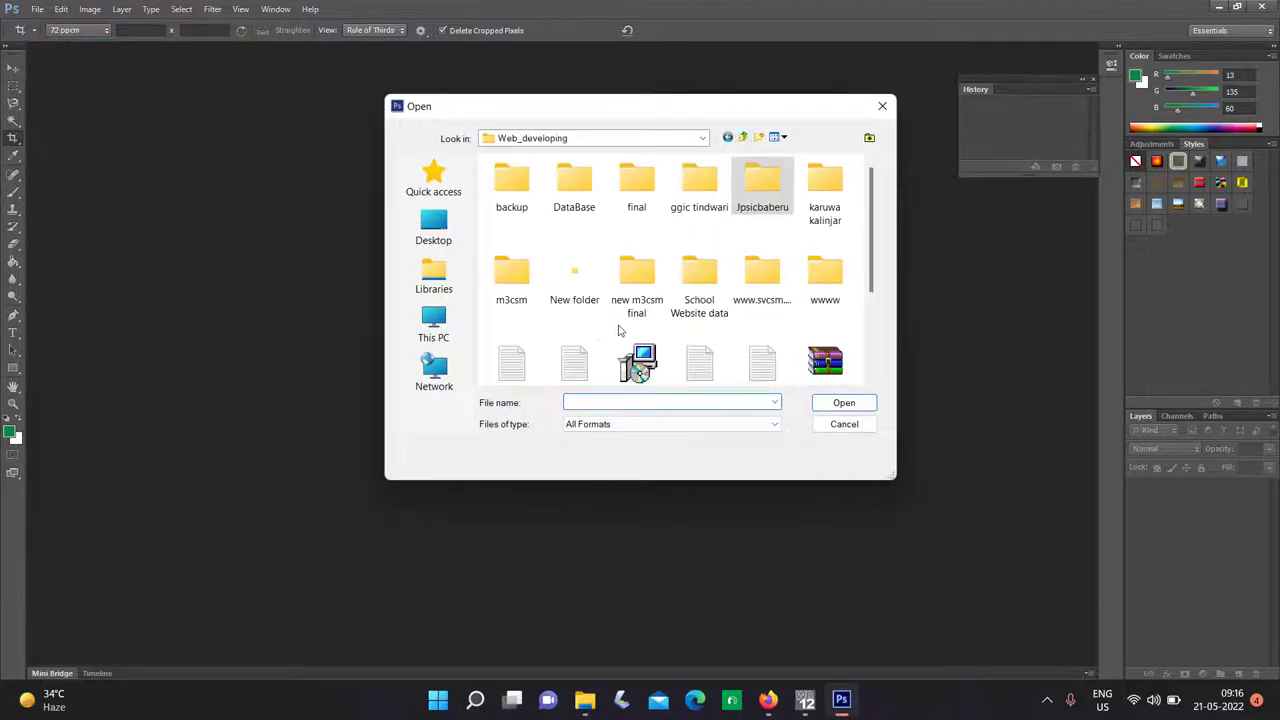
double_click(694, 190)
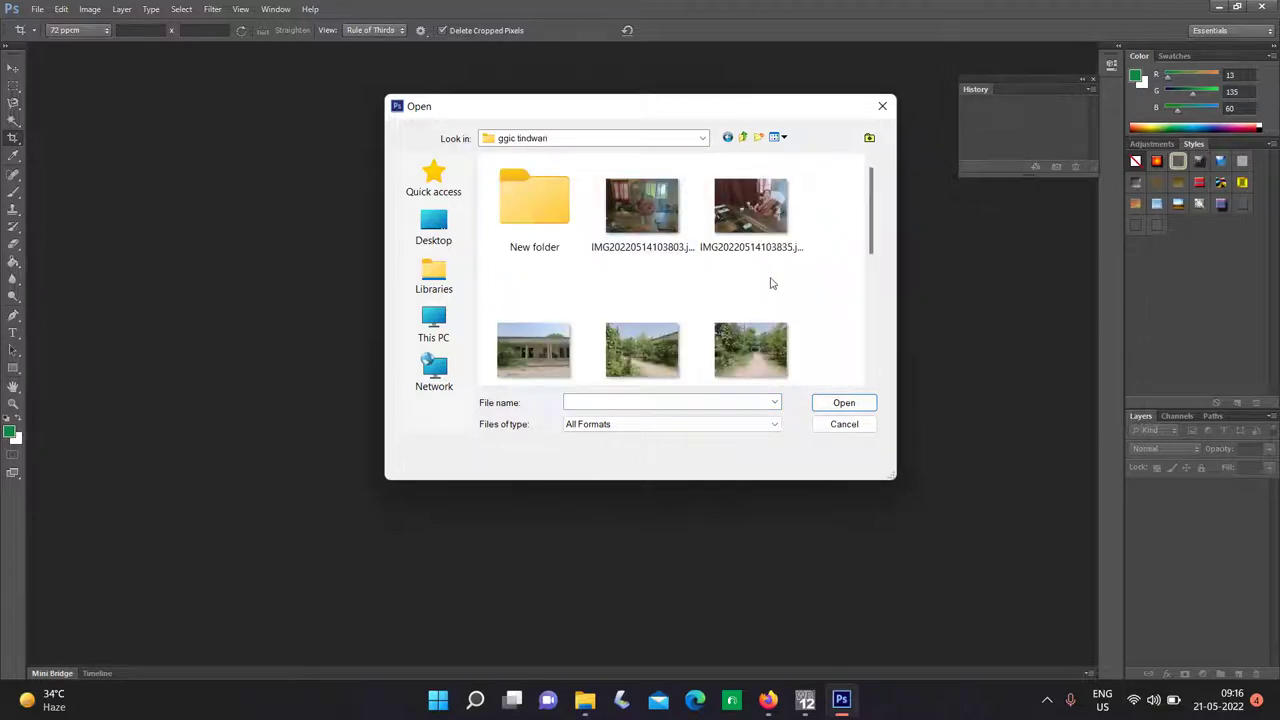
key(ctrl+a)
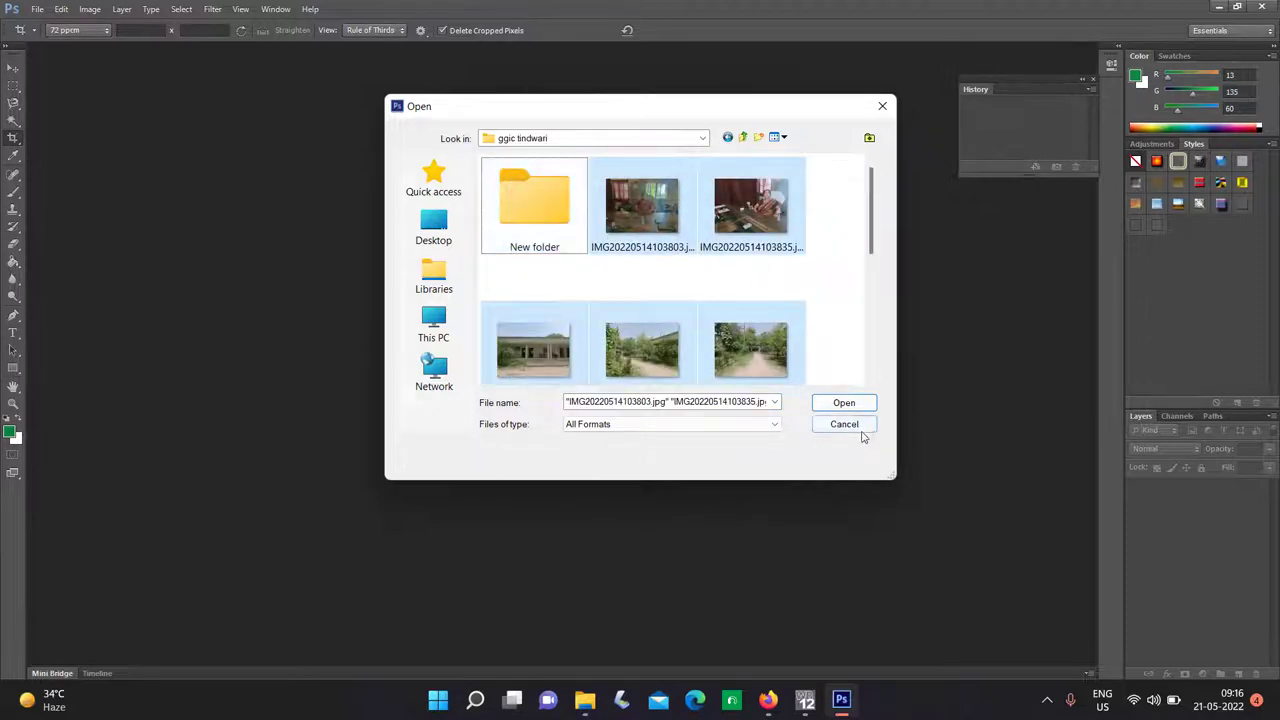
click(822, 401)
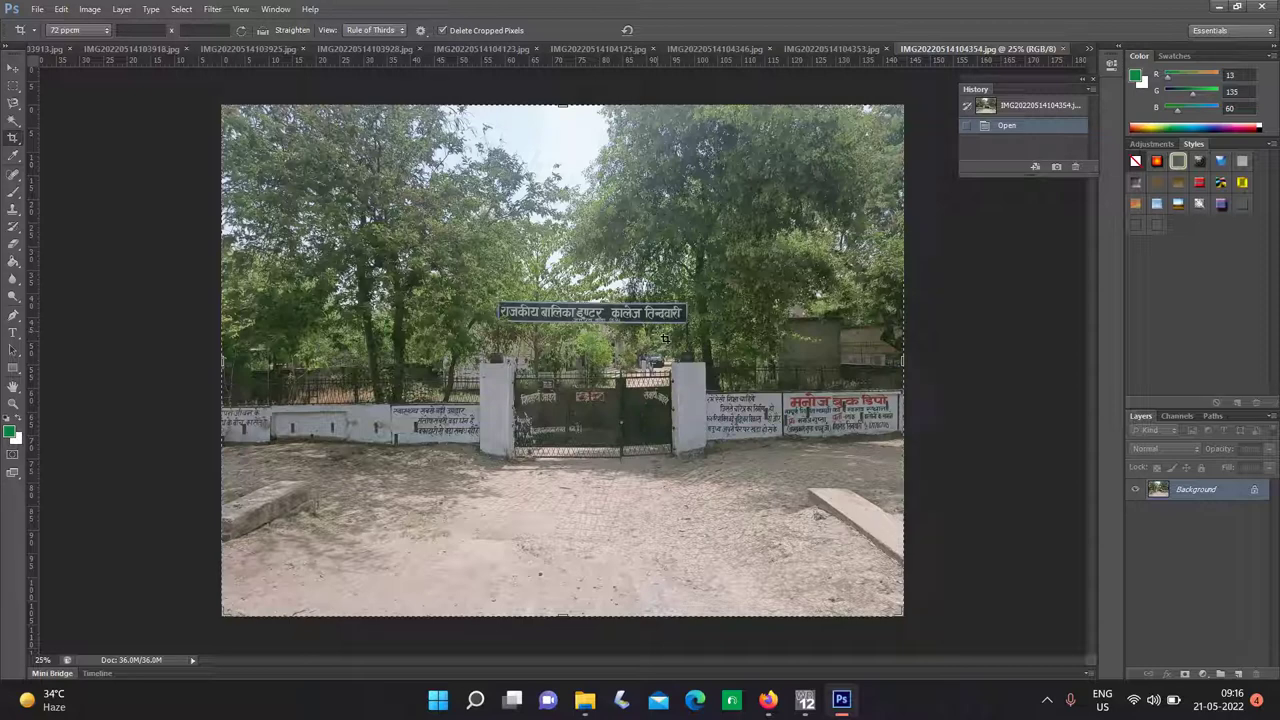
Crop the full frame of gate photo IMG20220514104354.jpg using the 72 ppcm crop setting.
click(320, 245)
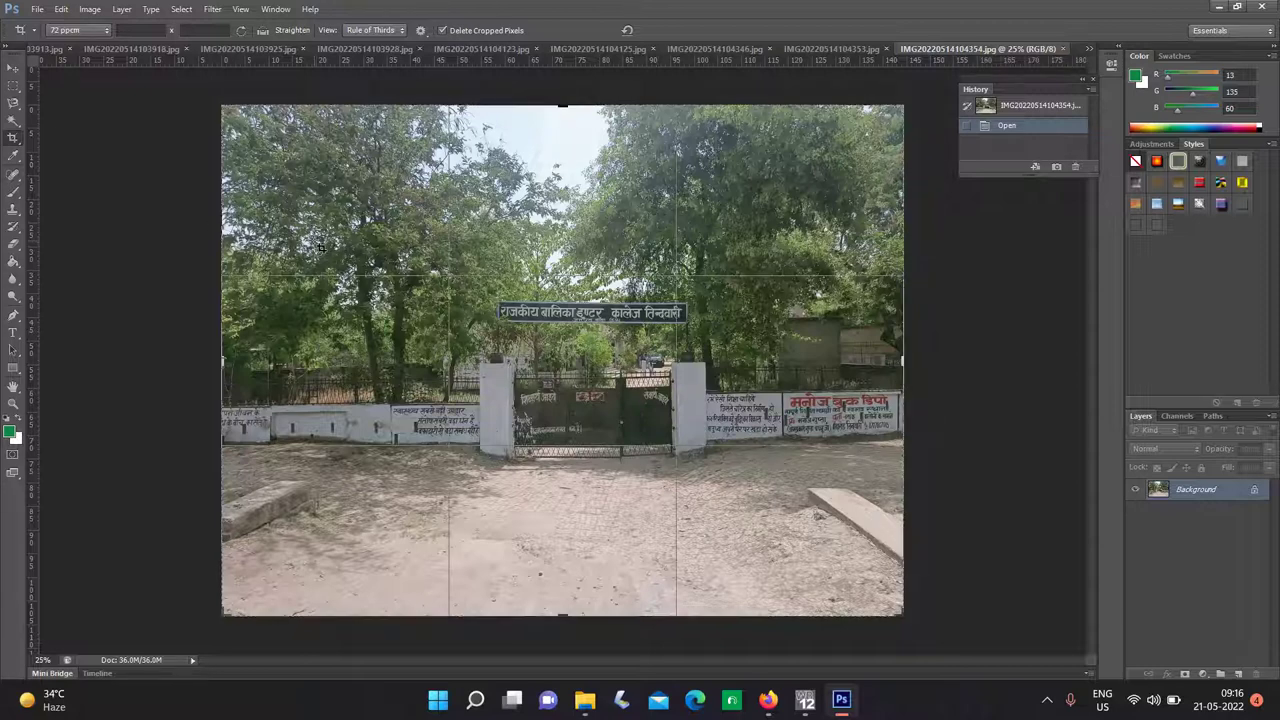
click(67, 36)
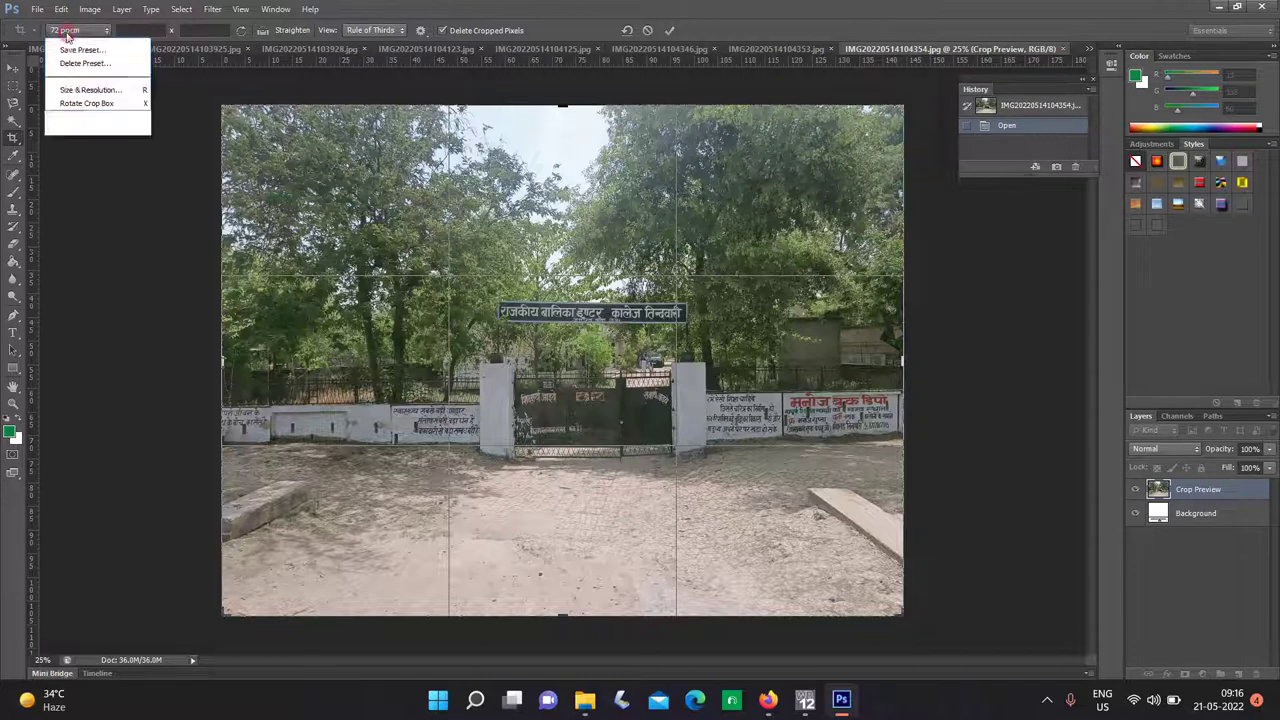
click(637, 232)
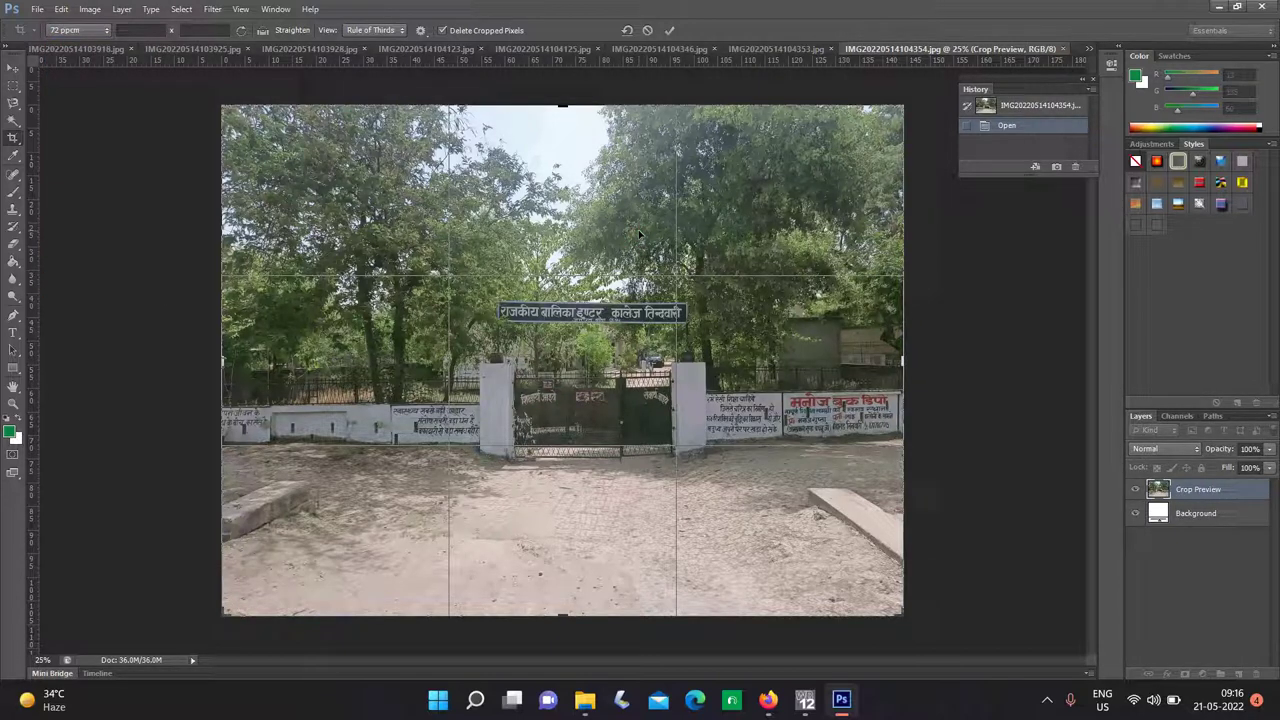
click(12, 140)
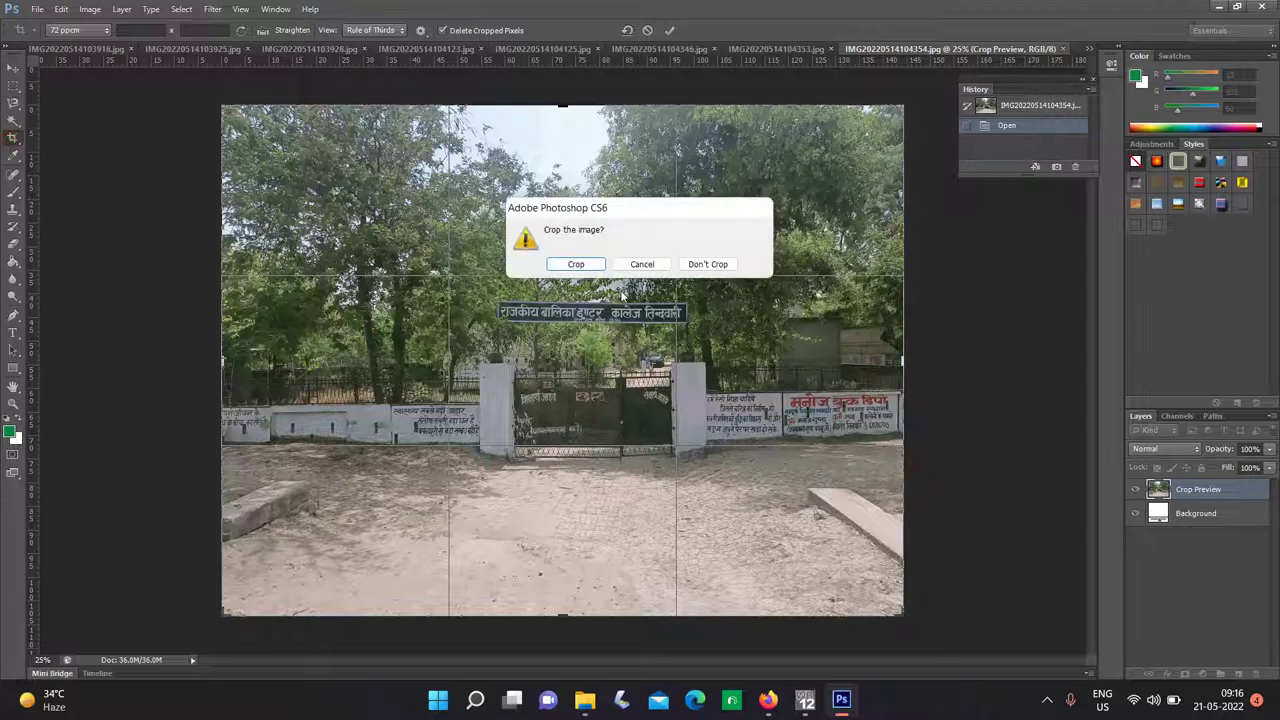
click(578, 265)
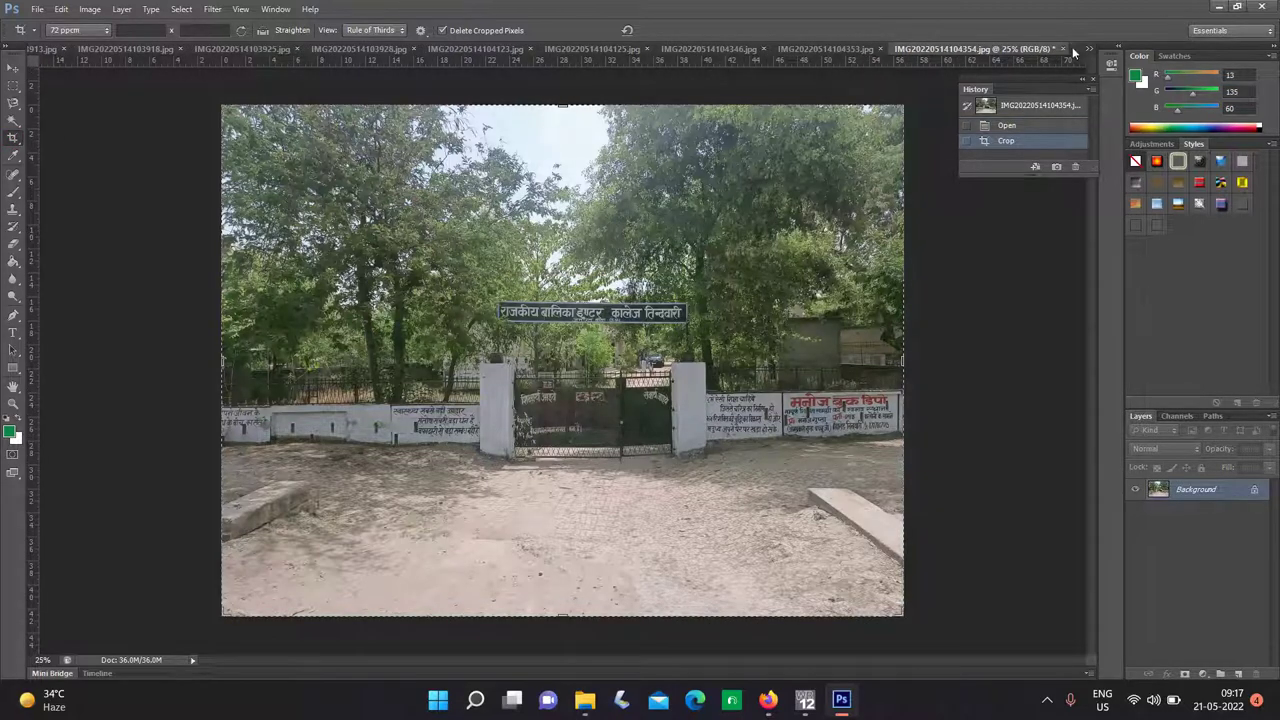
Apply an automatic Curves correction to gate photo IMG20220514104354.jpg.
key(ctrl+m)
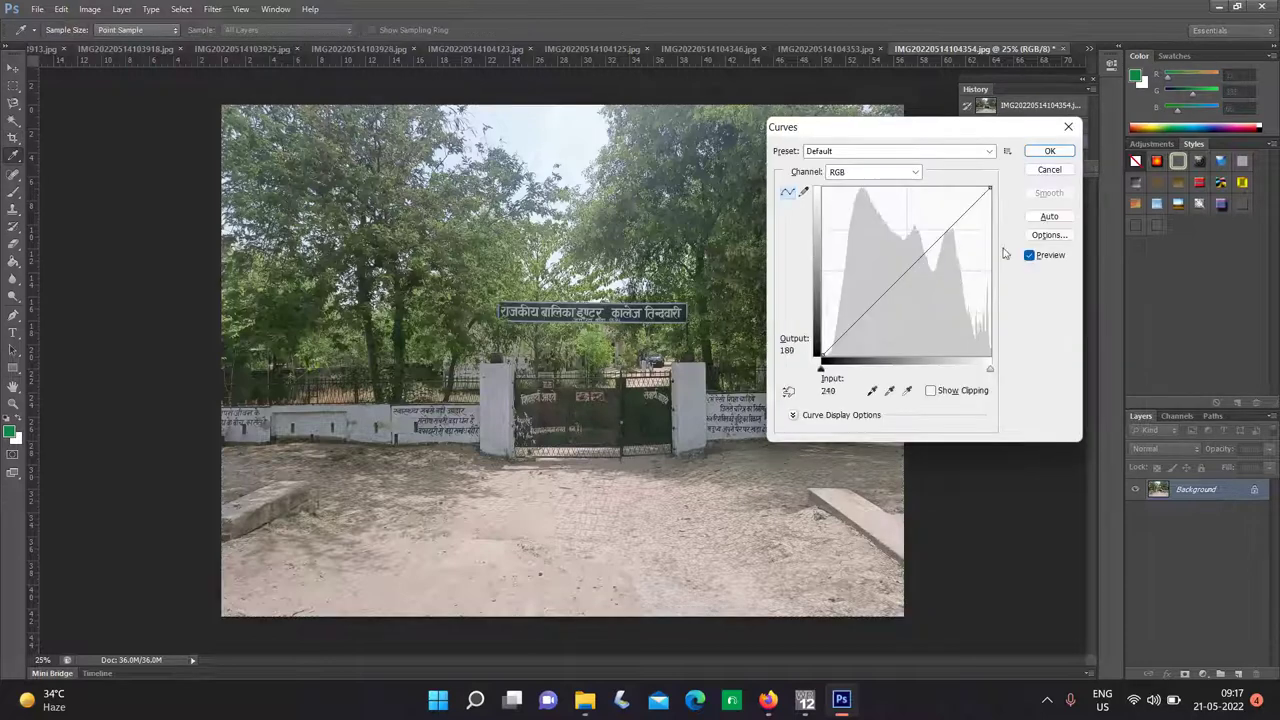
click(1040, 217)
click(1049, 151)
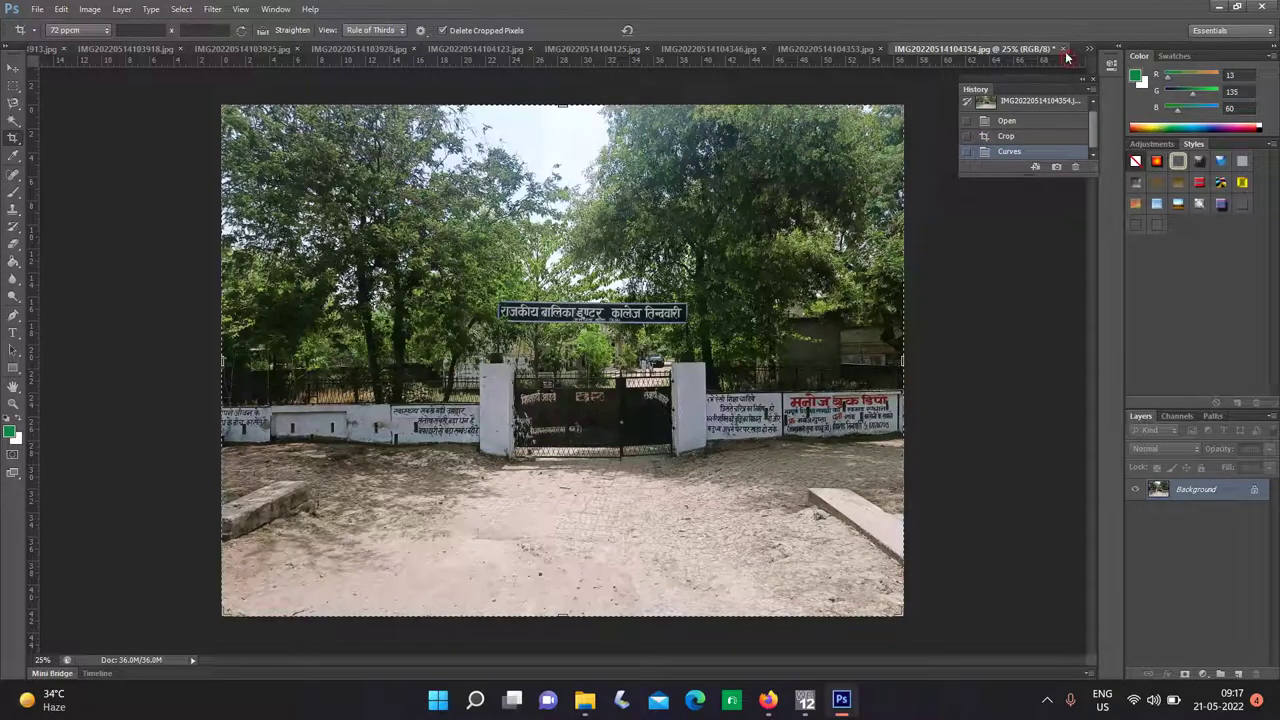
Save the corrected photo as a progressive JPEG at quality 0 (Low) while closing it, and close IMG20220514104353.jpg as well.
click(1066, 56)
click(573, 265)
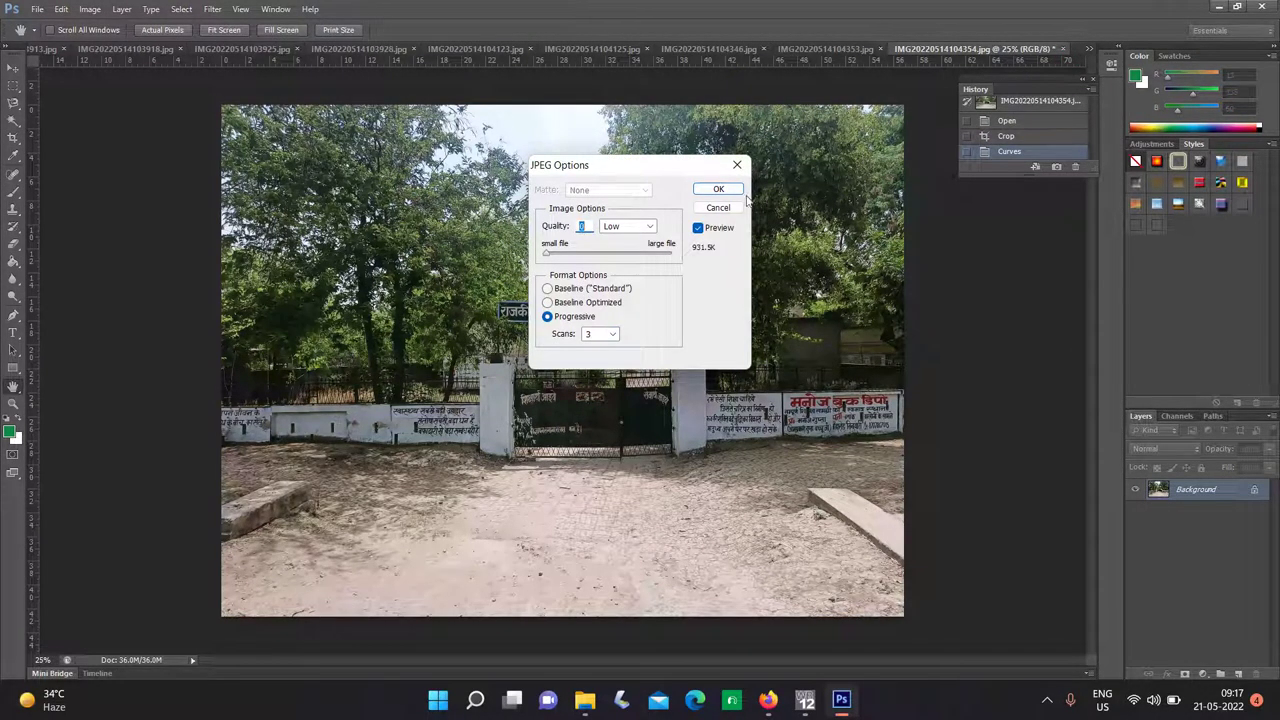
click(717, 189)
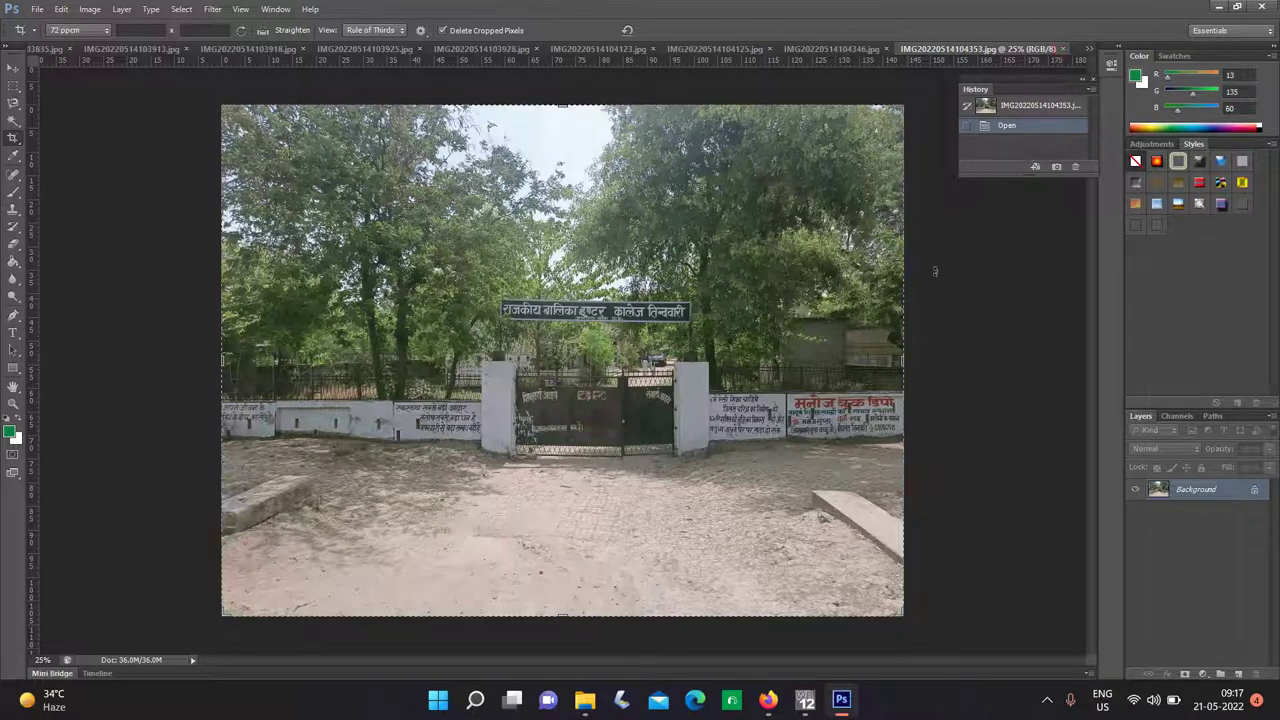
click(1064, 49)
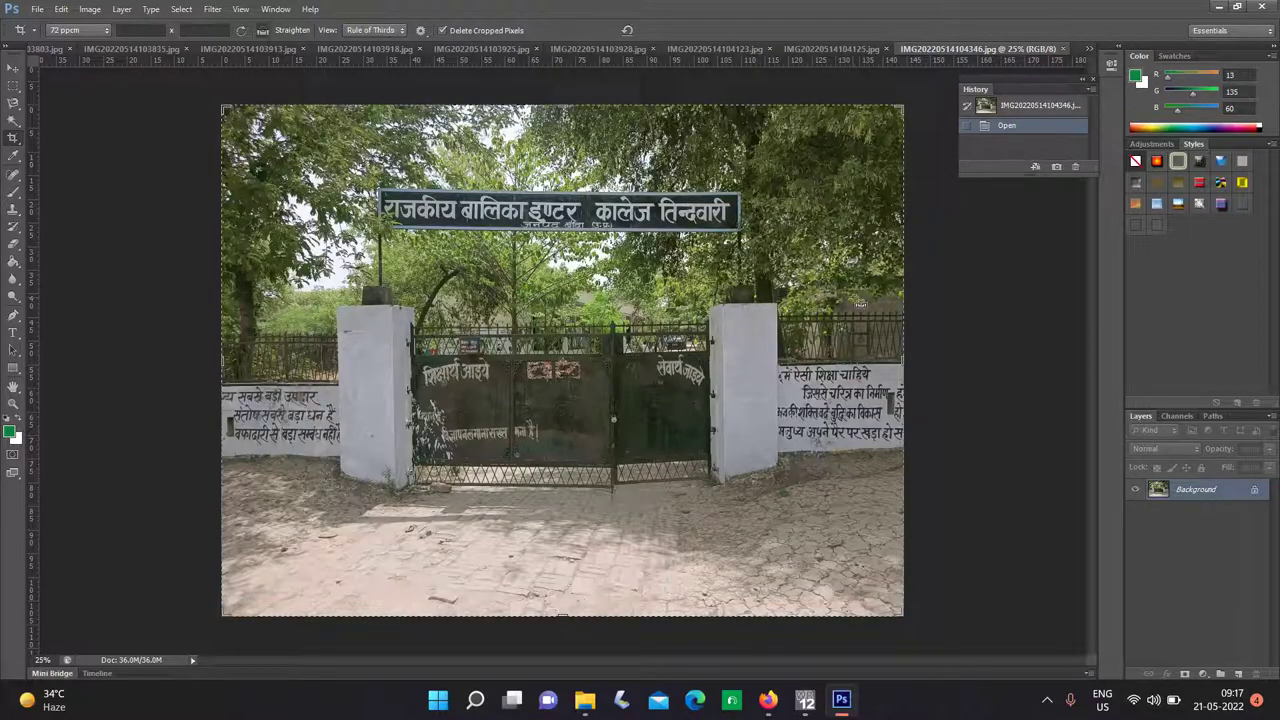
Apply an automatic Curves correction to gate photo IMG20220514104346.jpg and crop its full frame at 72 ppcm.
key(ctrl+m)
click(1048, 218)
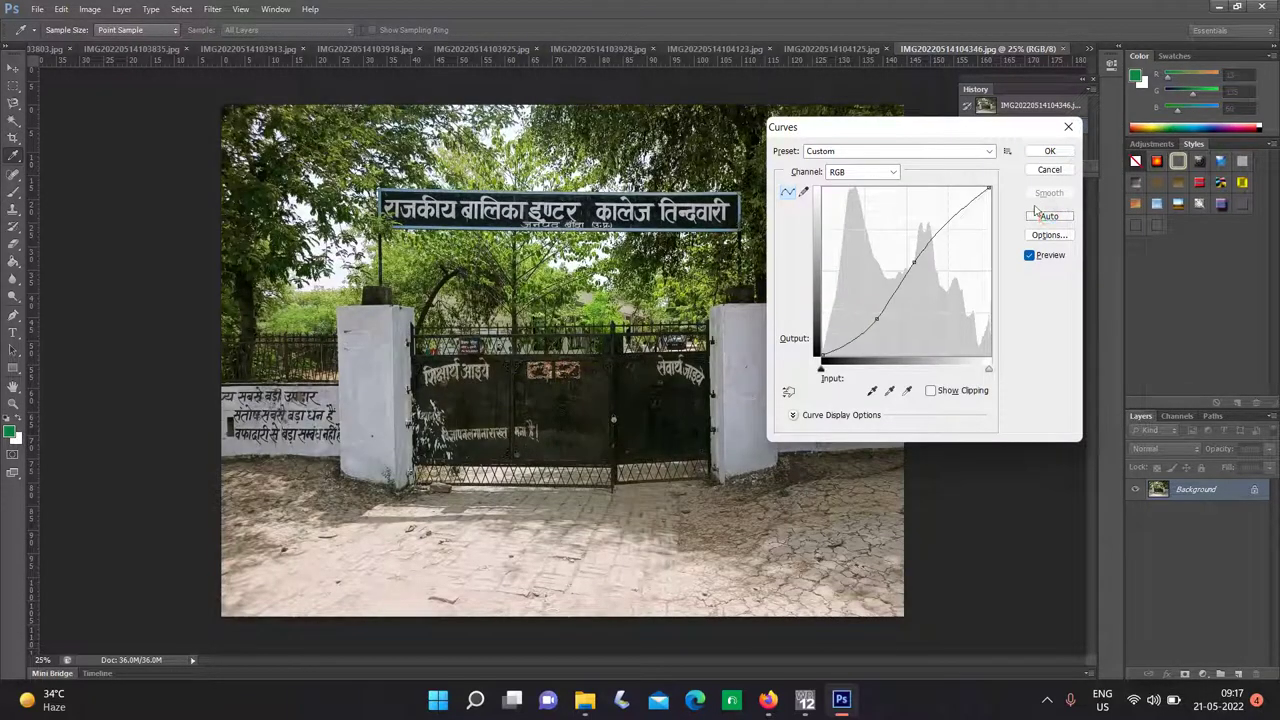
click(1049, 151)
key(c)
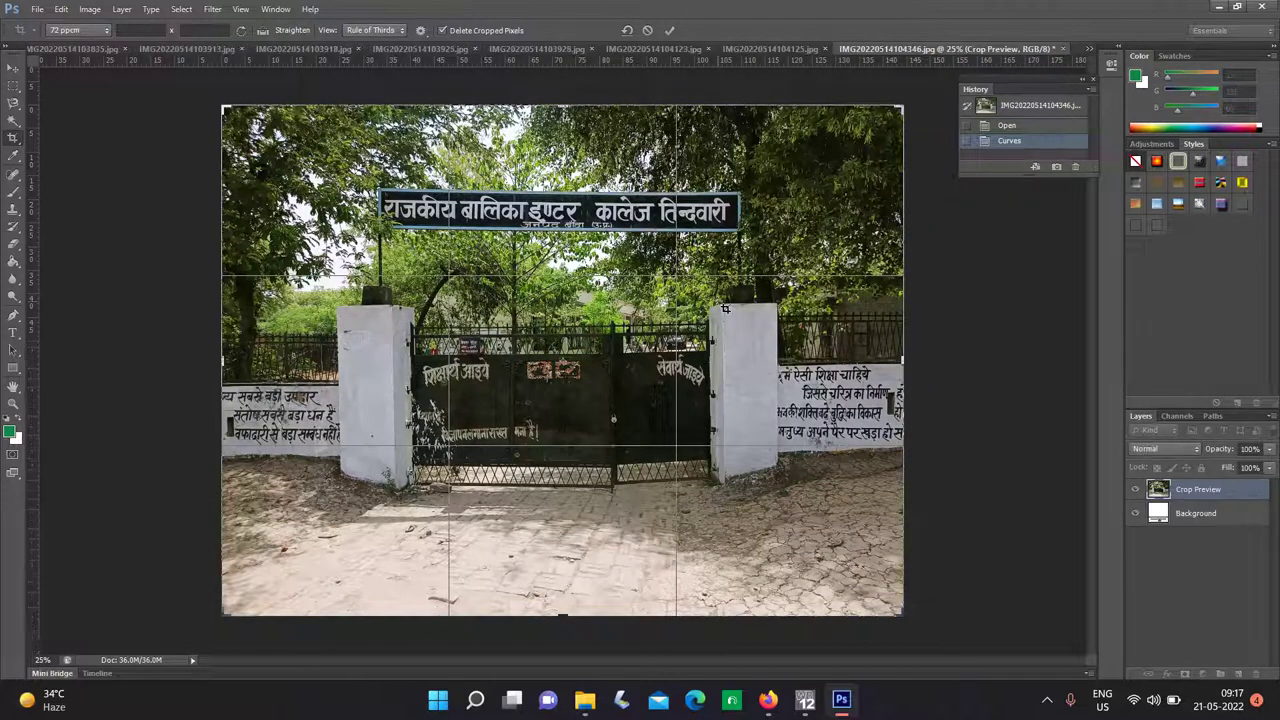
key(Return)
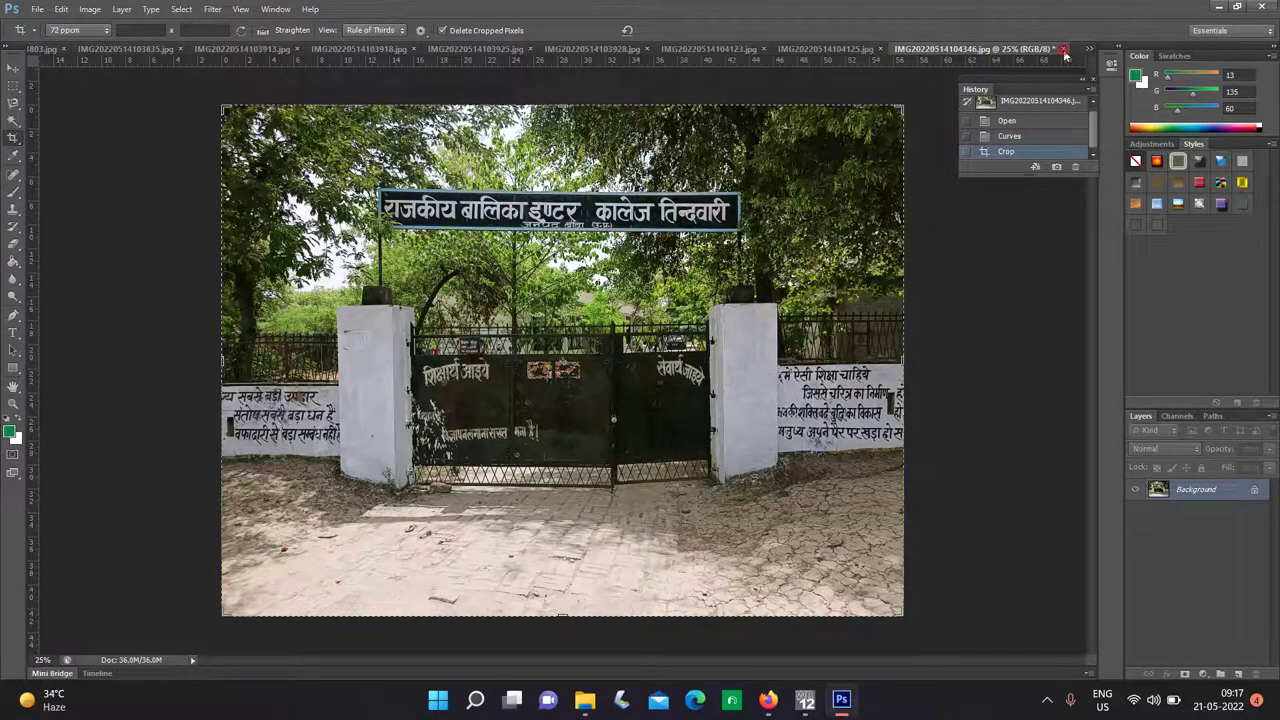
Close gate photo IMG20220514104346.jpg, saving it as a progressive JPEG at quality 0 (Low).
click(1064, 50)
click(571, 262)
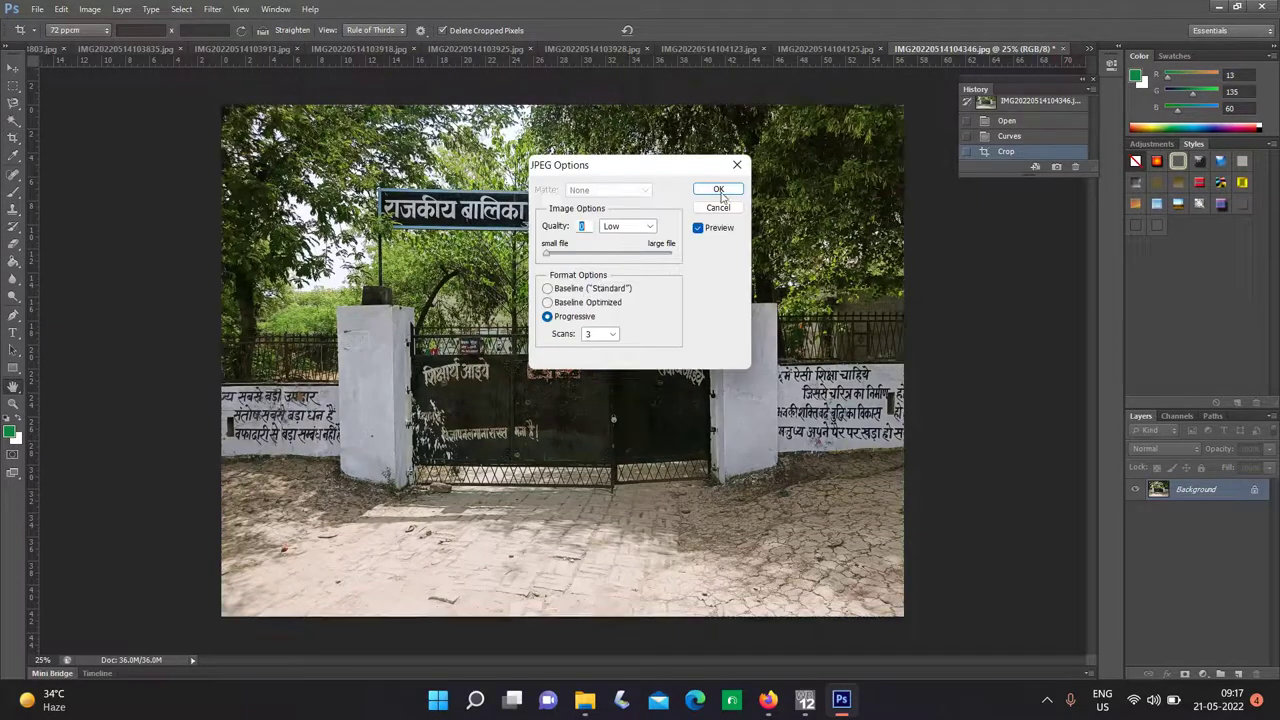
click(724, 192)
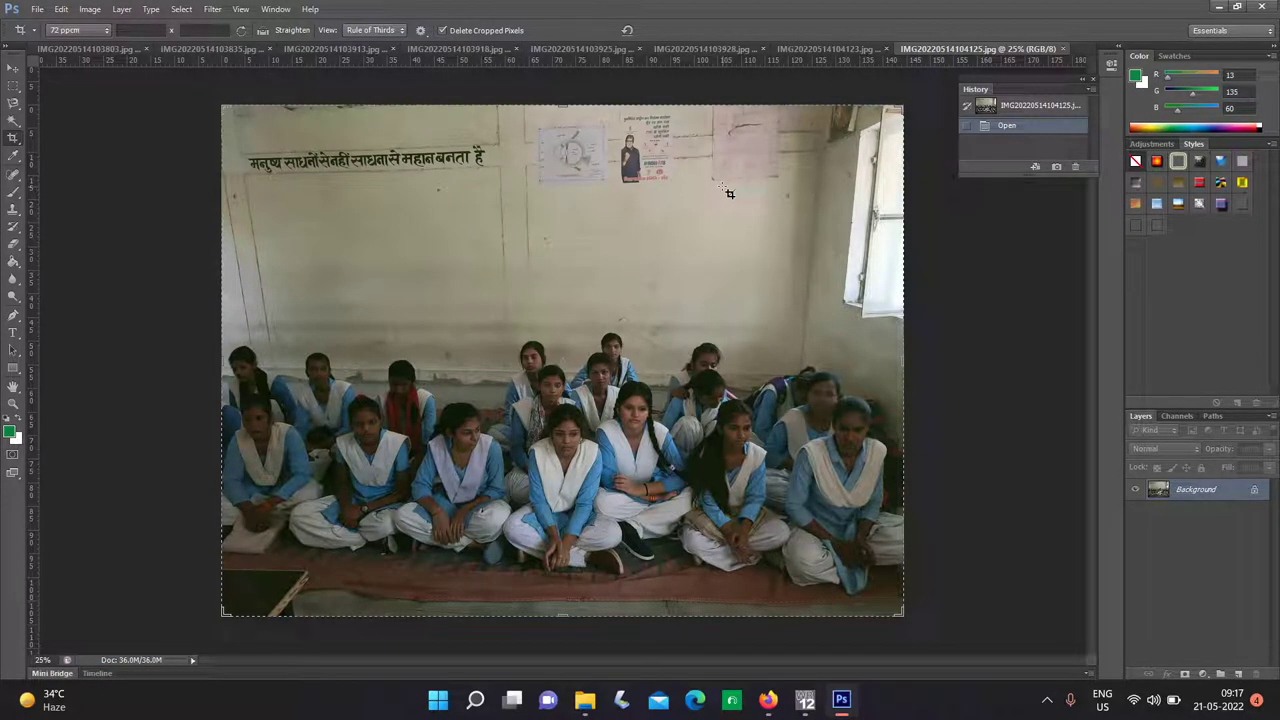
Apply an automatic Curves correction to classroom photo IMG20220514104125.jpg and crop its full frame at 72 ppcm.
key(ctrl+m)
click(1049, 215)
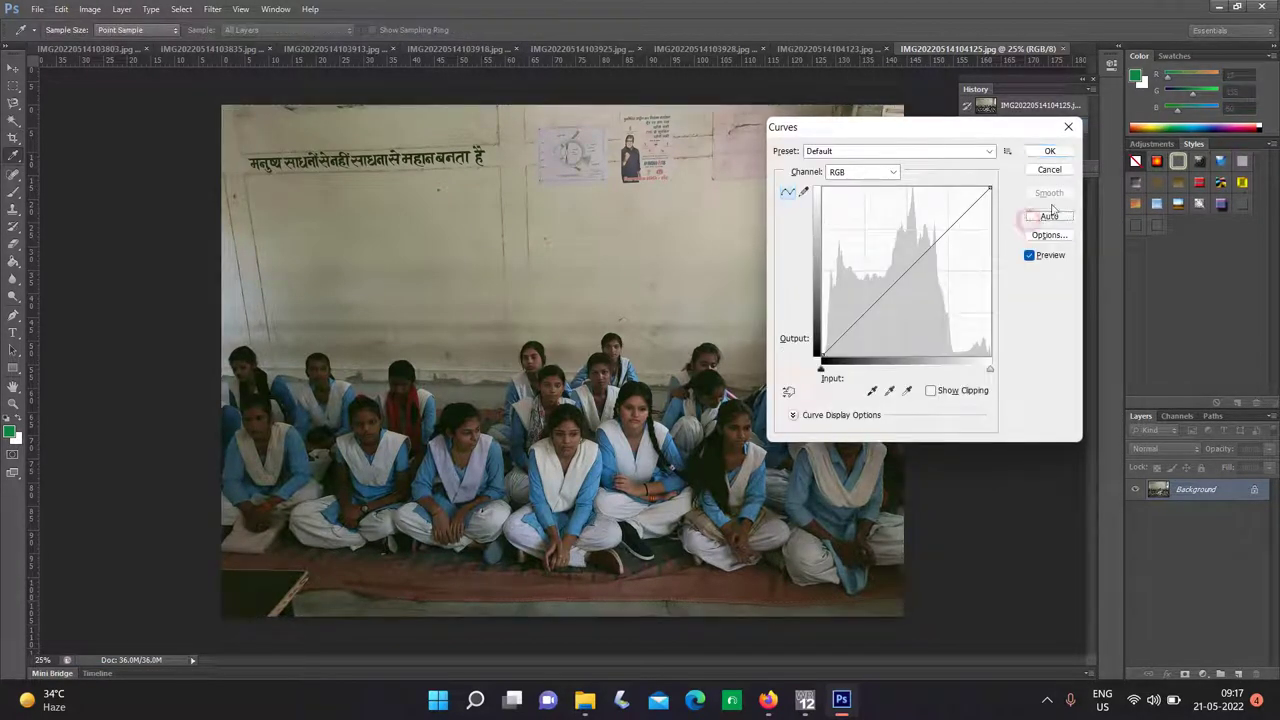
click(1050, 151)
key(c)
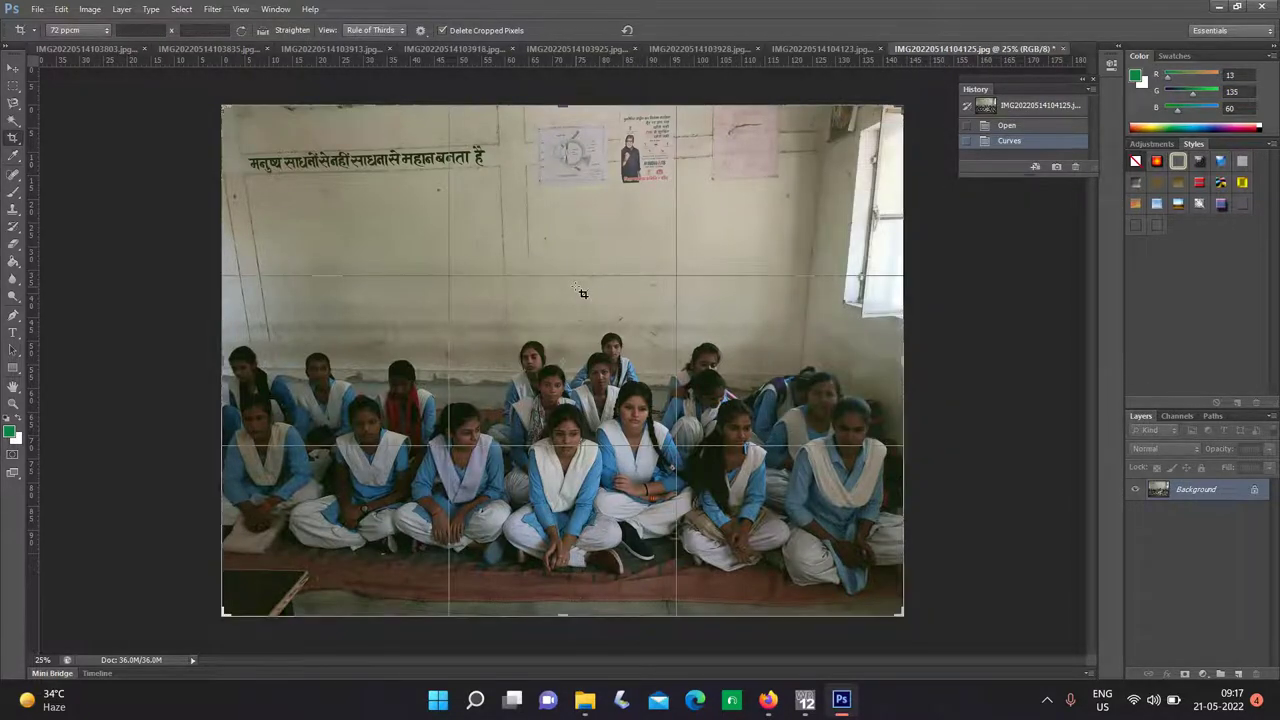
key(Return)
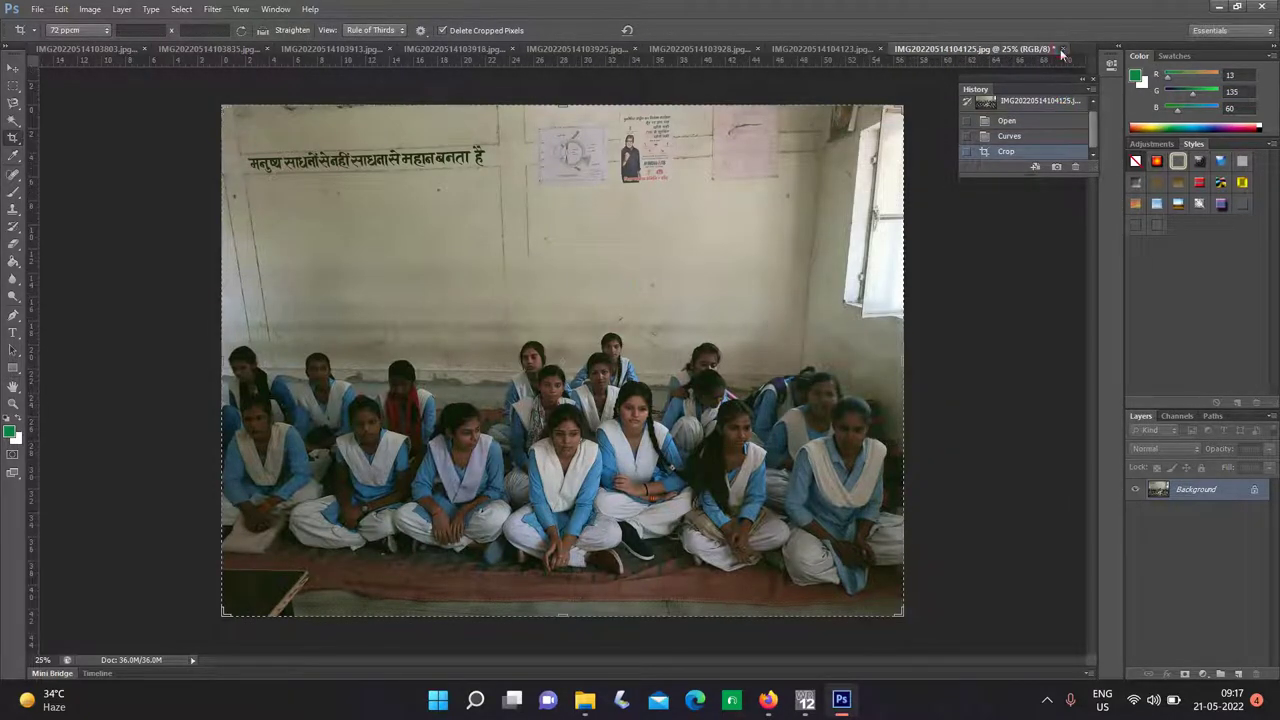
Save the corrected classroom photo as a progressive JPEG at quality 0 (Low) while closing it, and close IMG20220514104123.jpg unedited.
click(1062, 50)
click(574, 266)
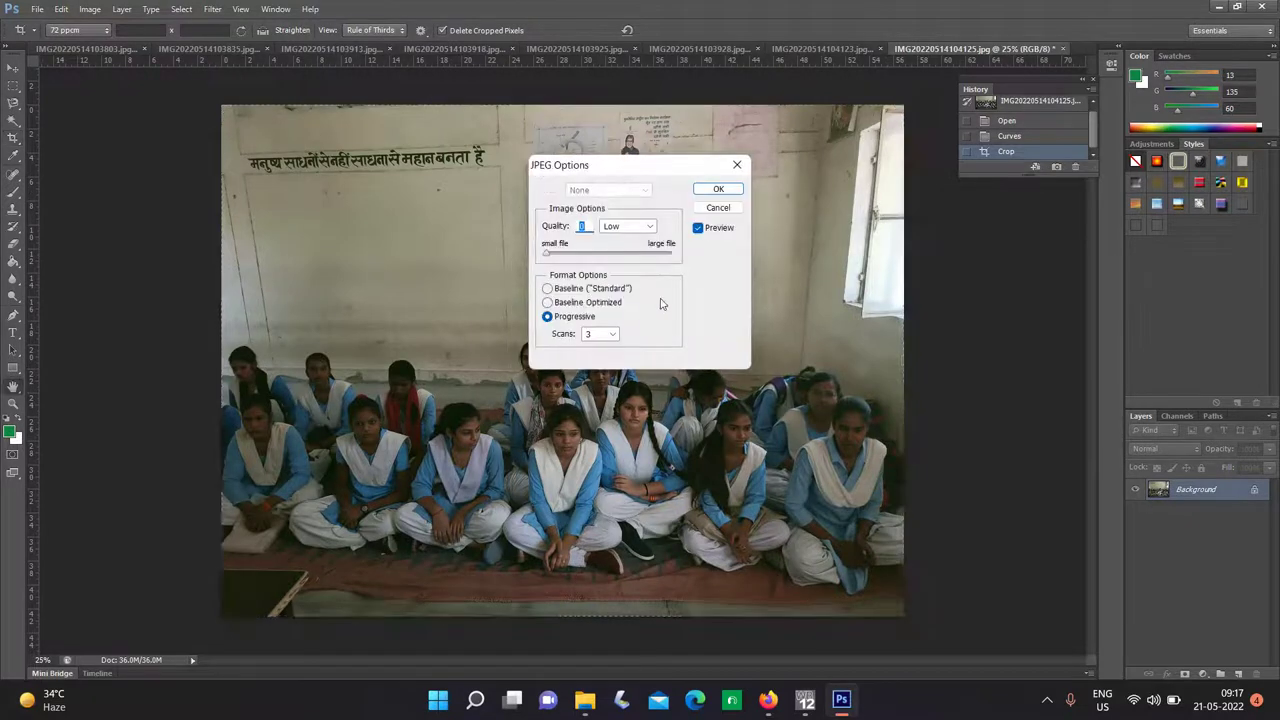
click(718, 190)
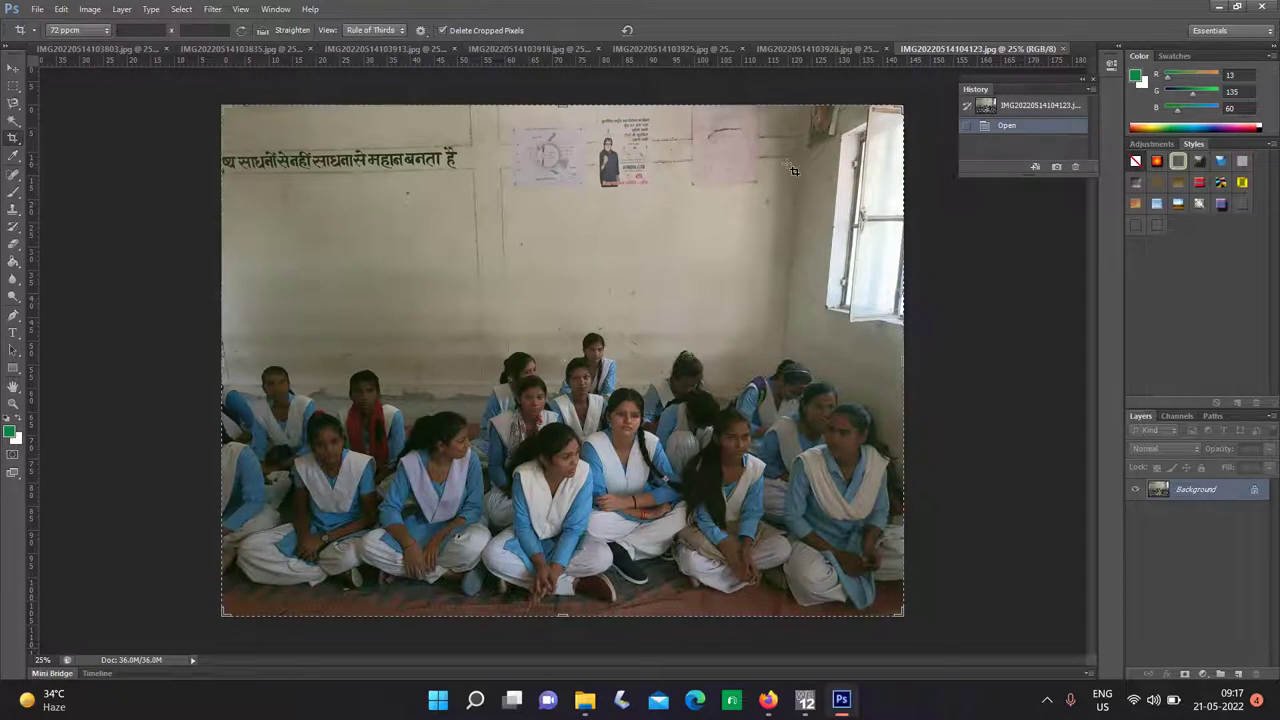
click(1062, 48)
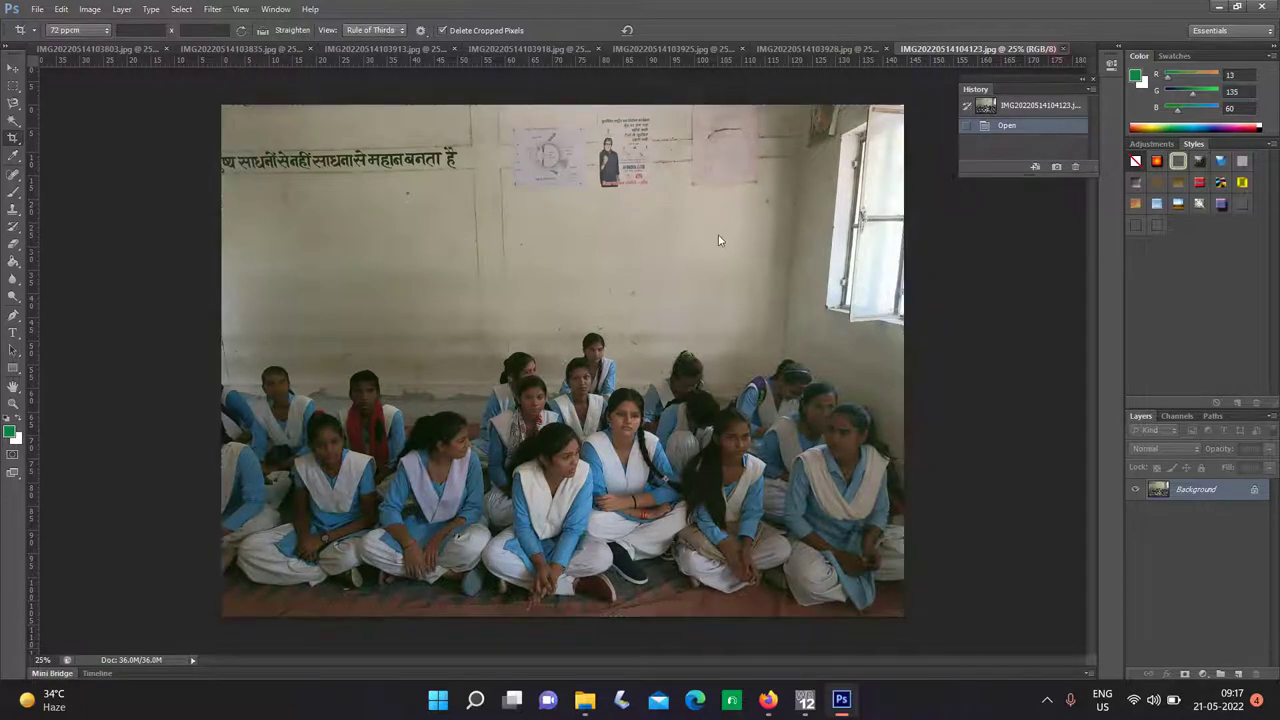
Apply an automatic Curves correction to driveway photo IMG20220514103928.jpg and crop its full frame at 72 ppcm.
key(ctrl+m)
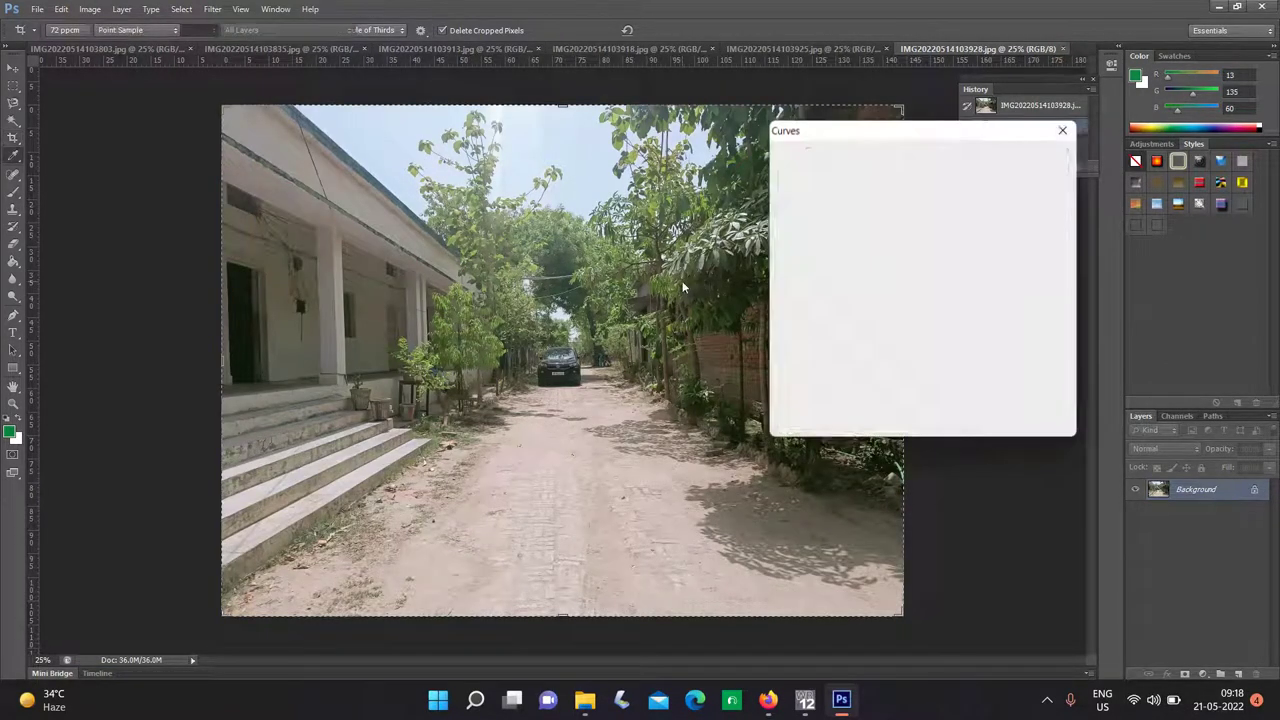
click(1040, 218)
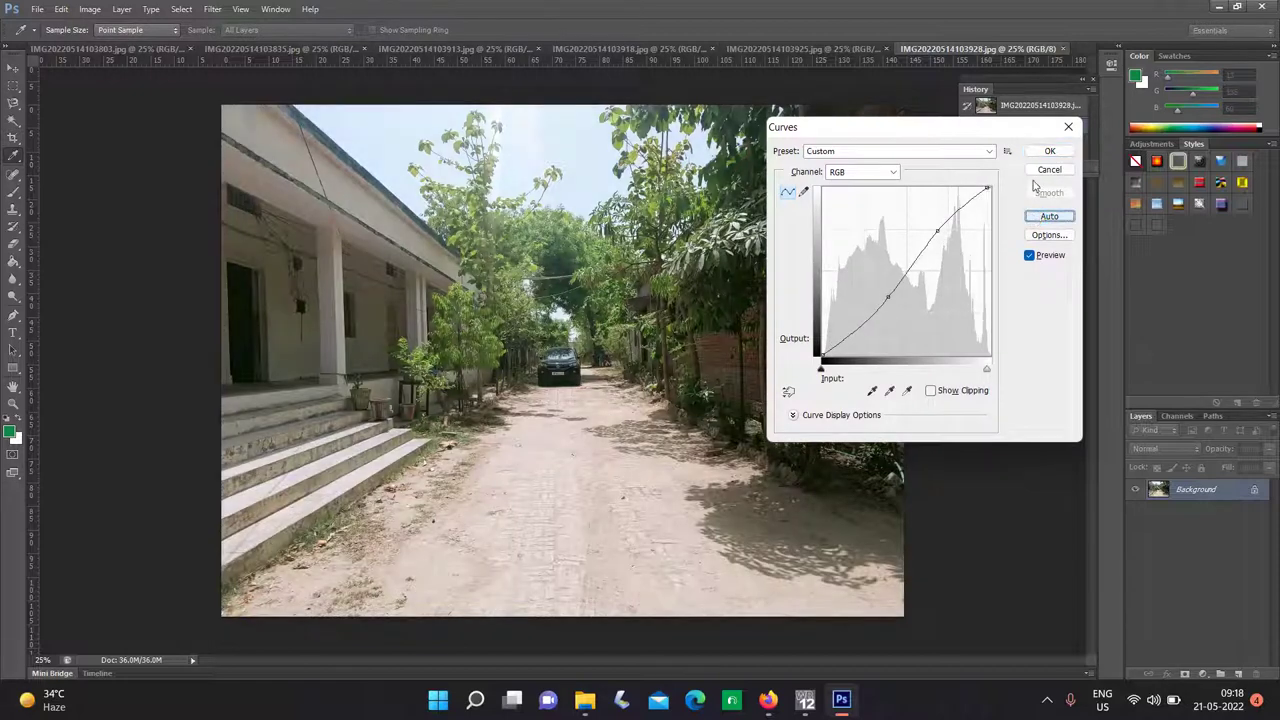
click(1045, 152)
key(c)
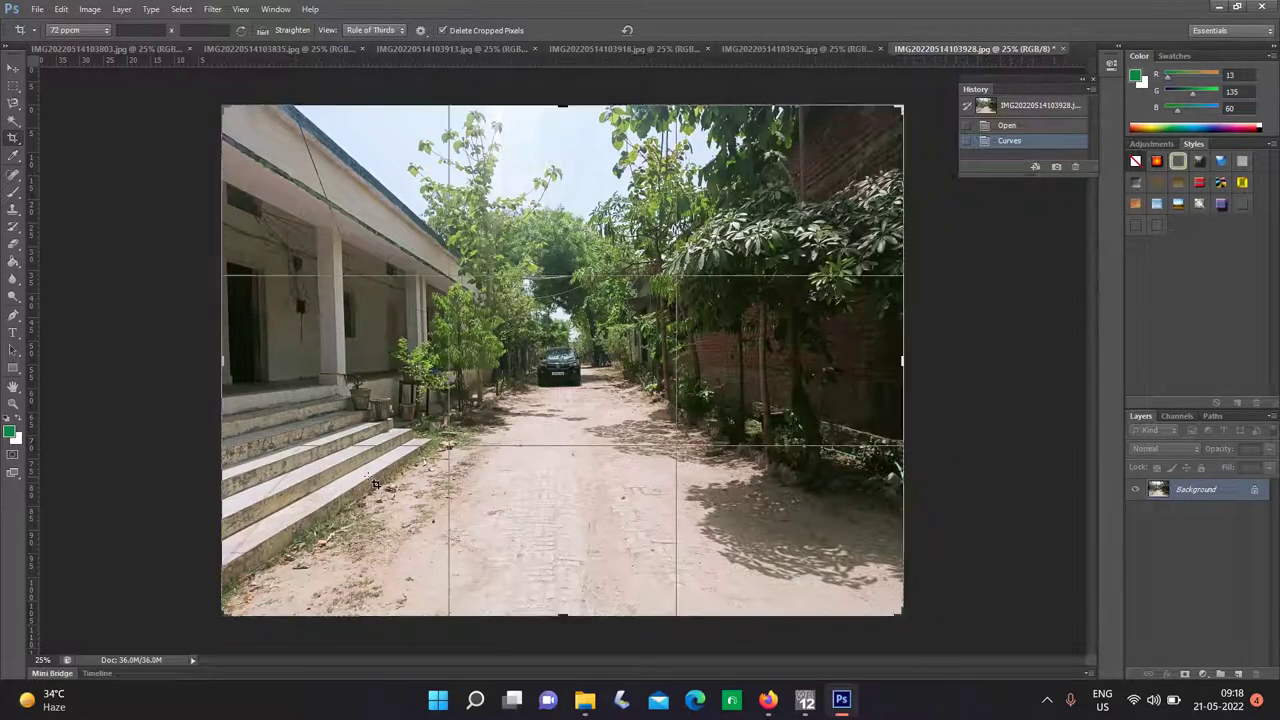
key(Return)
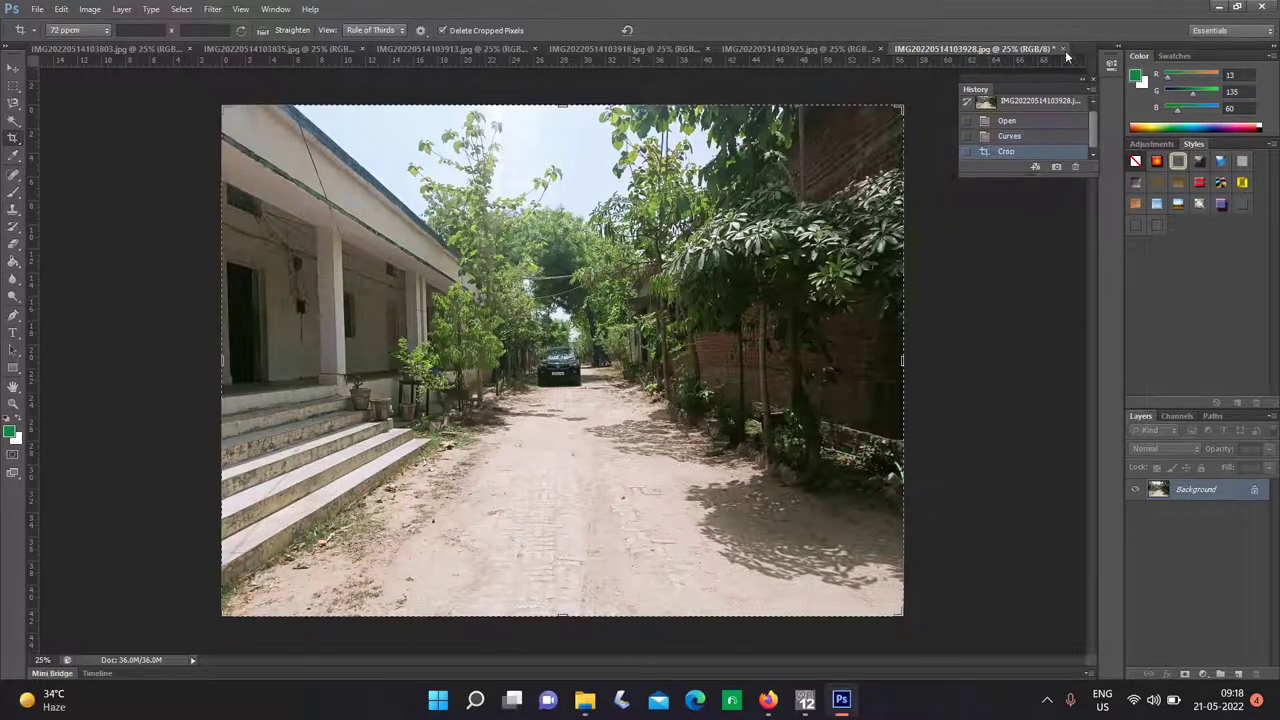
Close driveway photo IMG20220514103928.jpg, saving it as a progressive JPEG at quality 0 (Low).
click(1064, 48)
click(574, 266)
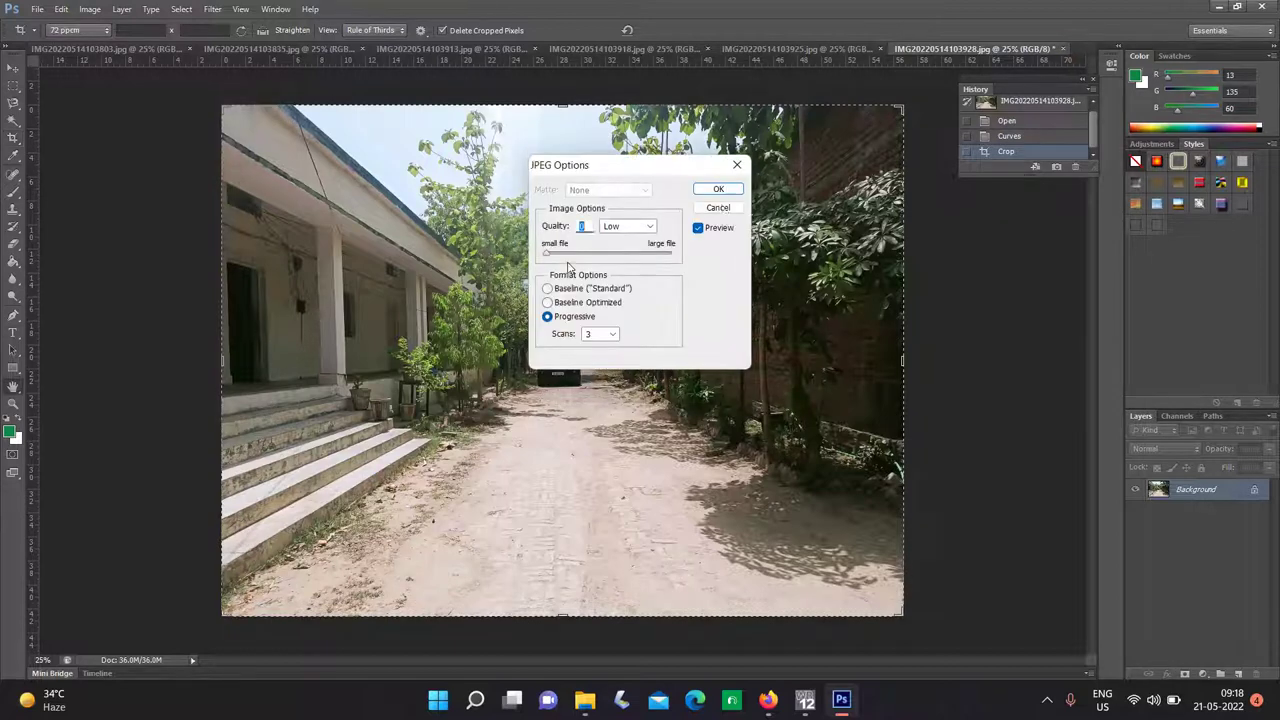
click(719, 189)
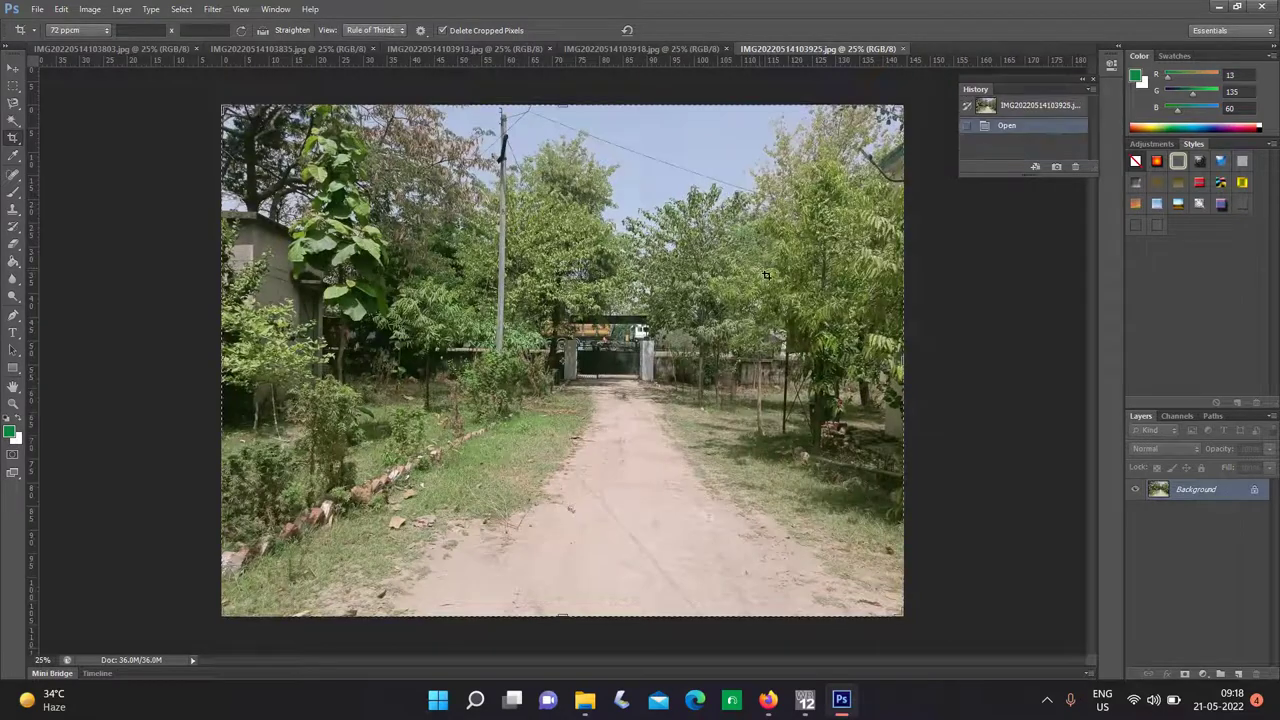
Apply an automatic Curves correction to path photo IMG20220514103925.jpg and crop its full frame at 72 ppcm.
key(ctrl+m)
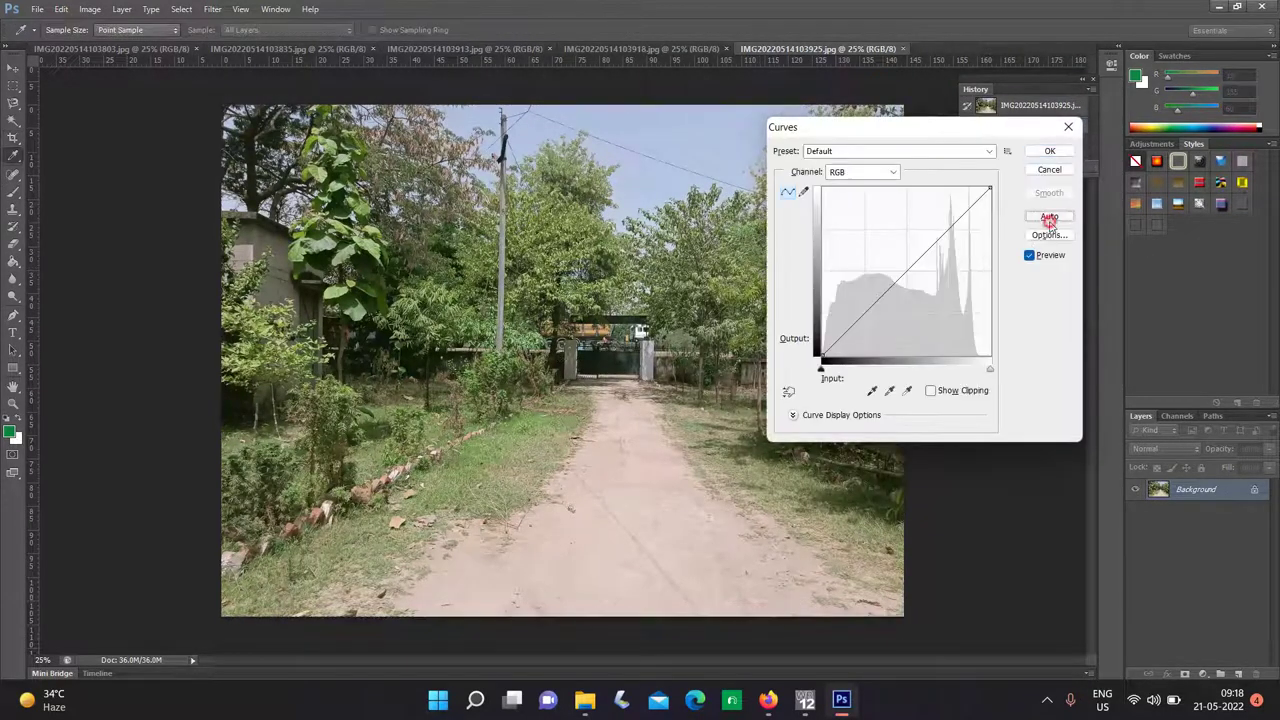
click(1048, 152)
key(c)
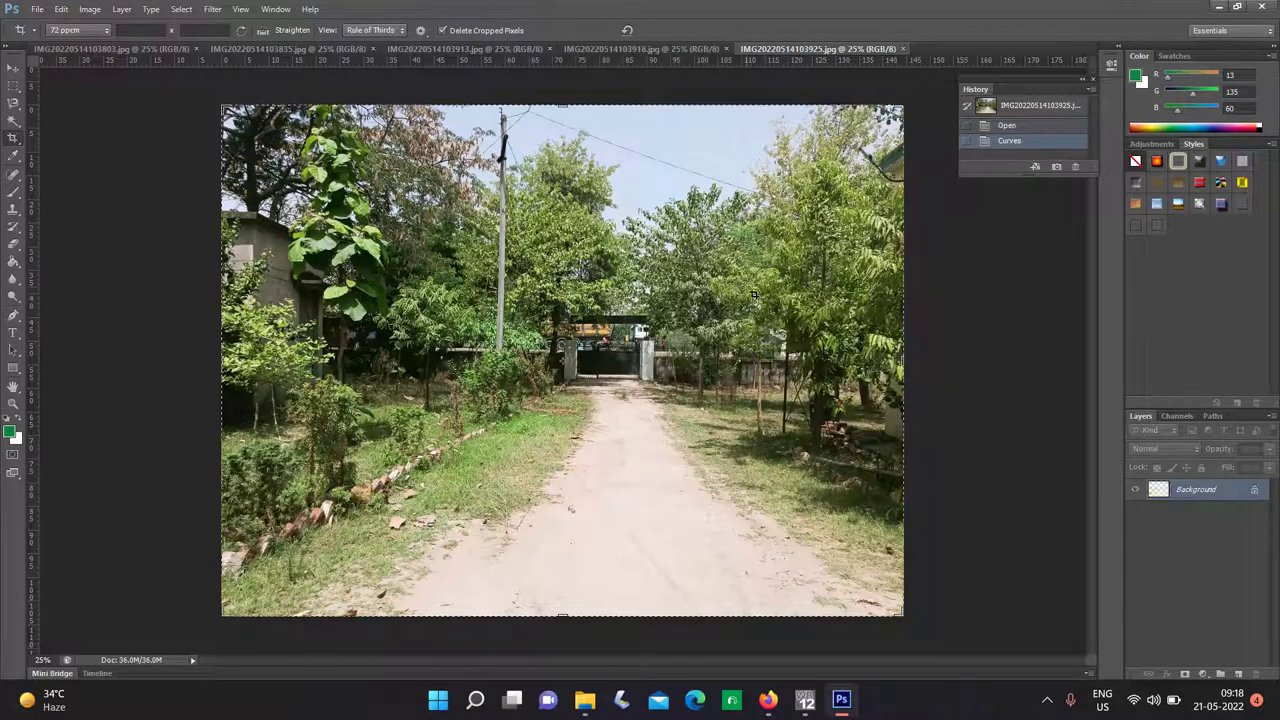
click(750, 292)
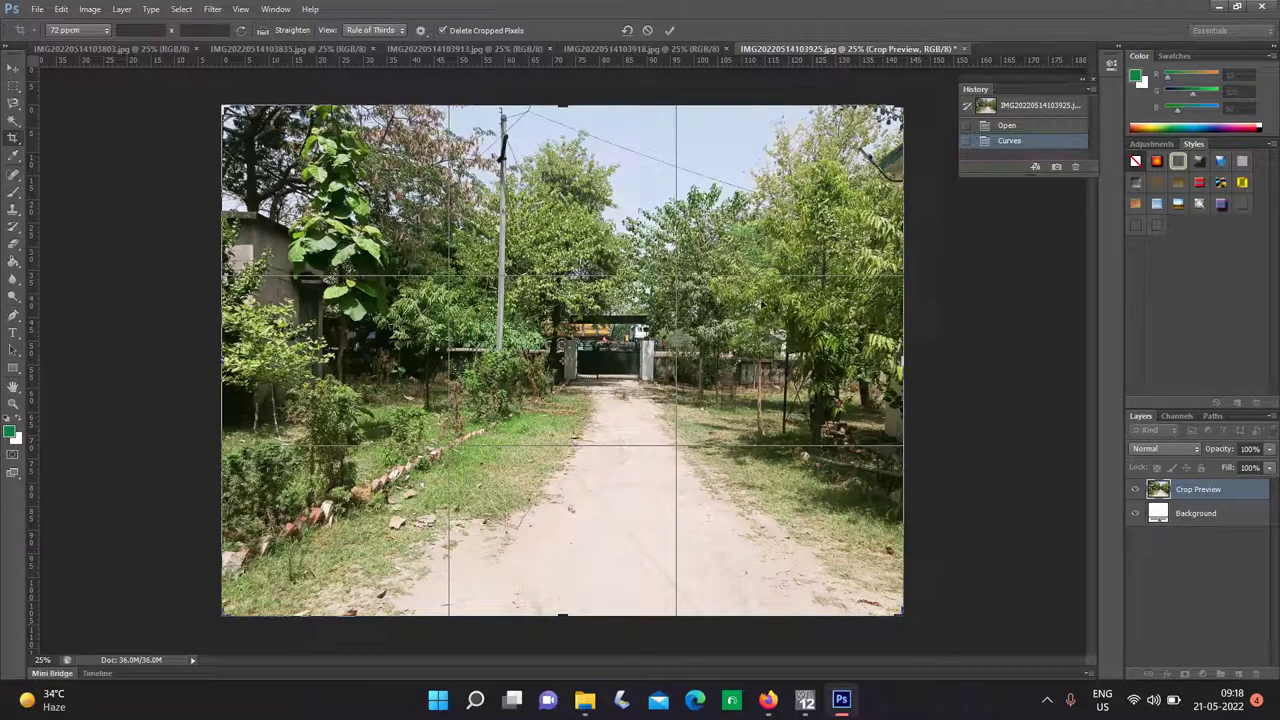
key(Return)
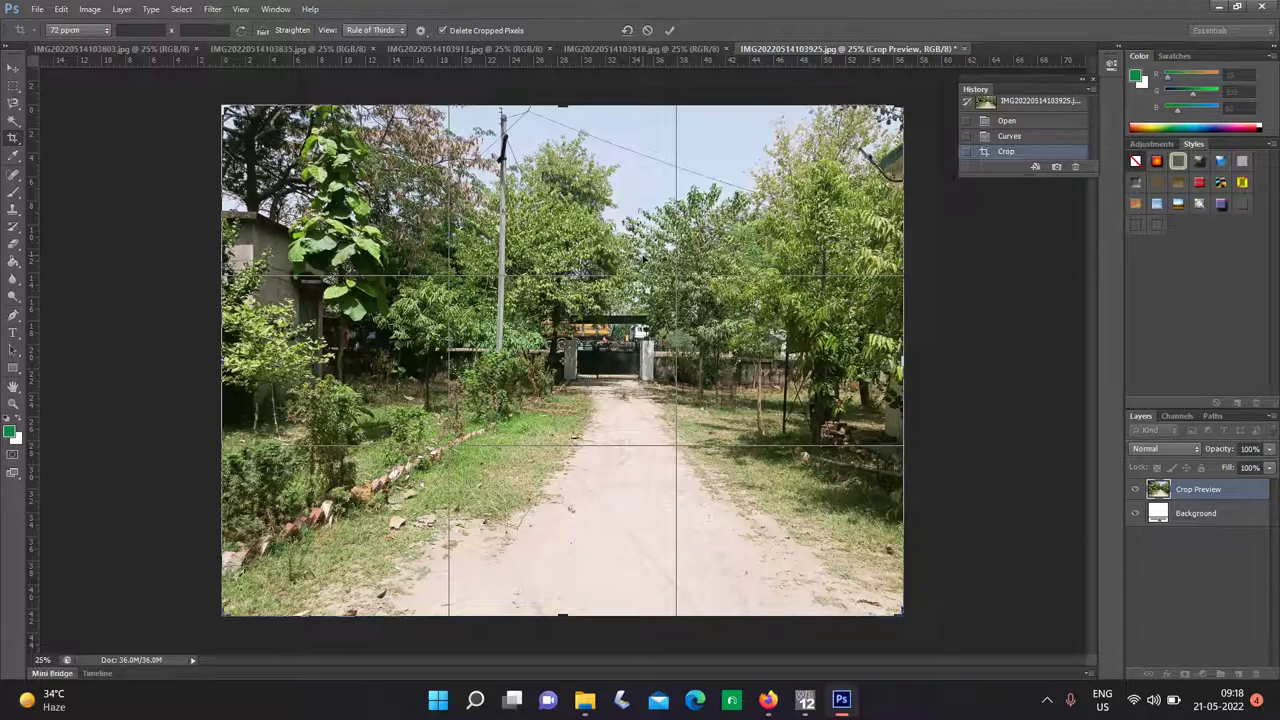
key(Return)
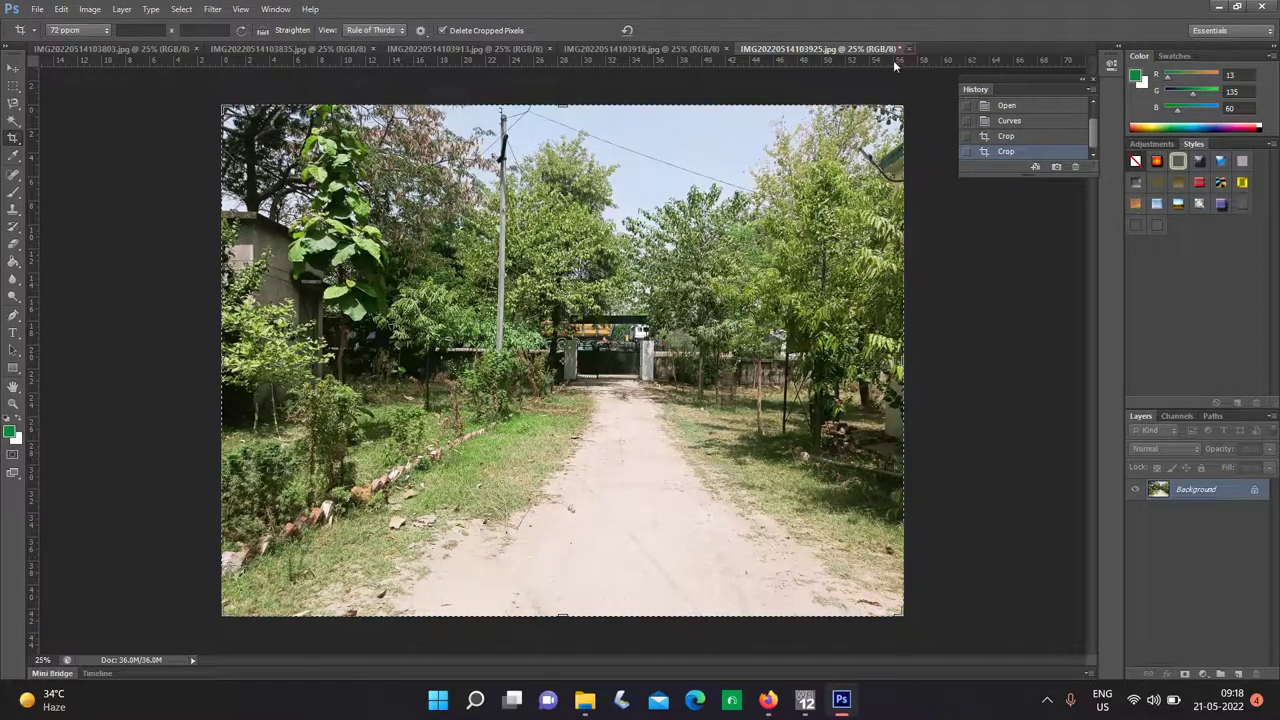
Close path photo IMG20220514103925.jpg, saving it as a progressive JPEG at quality 0 (Low).
click(908, 48)
click(571, 266)
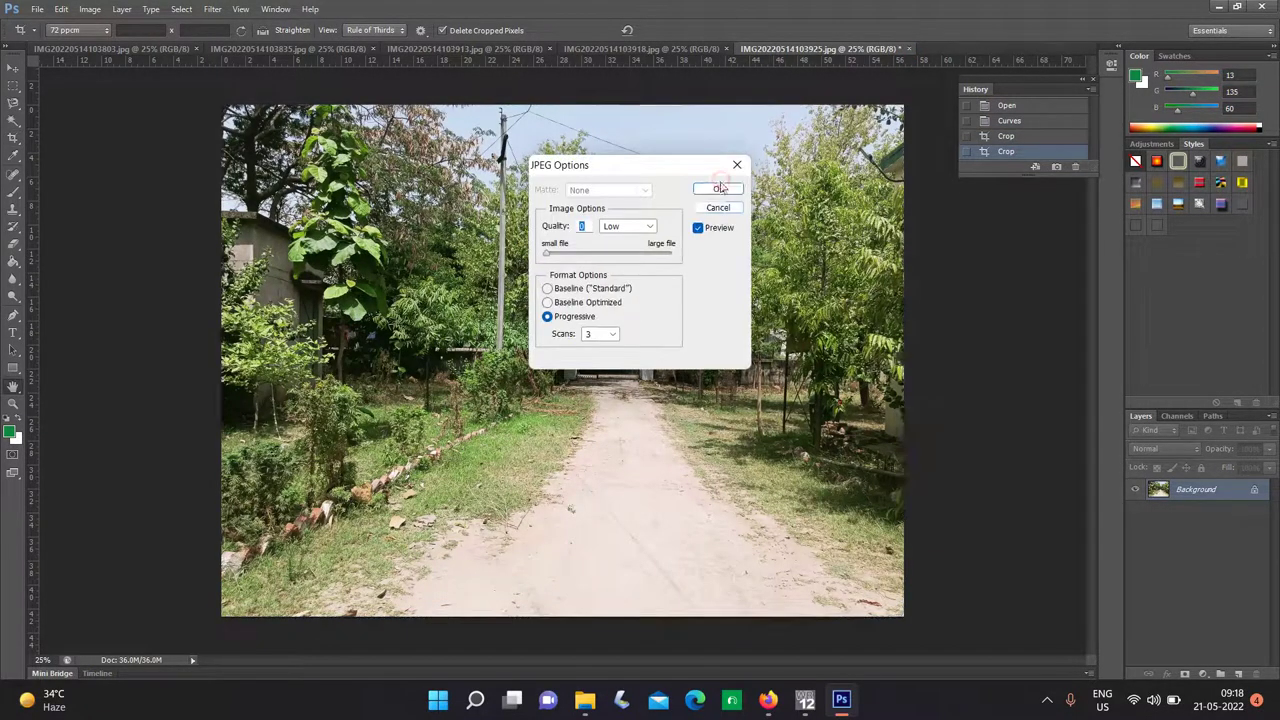
click(720, 190)
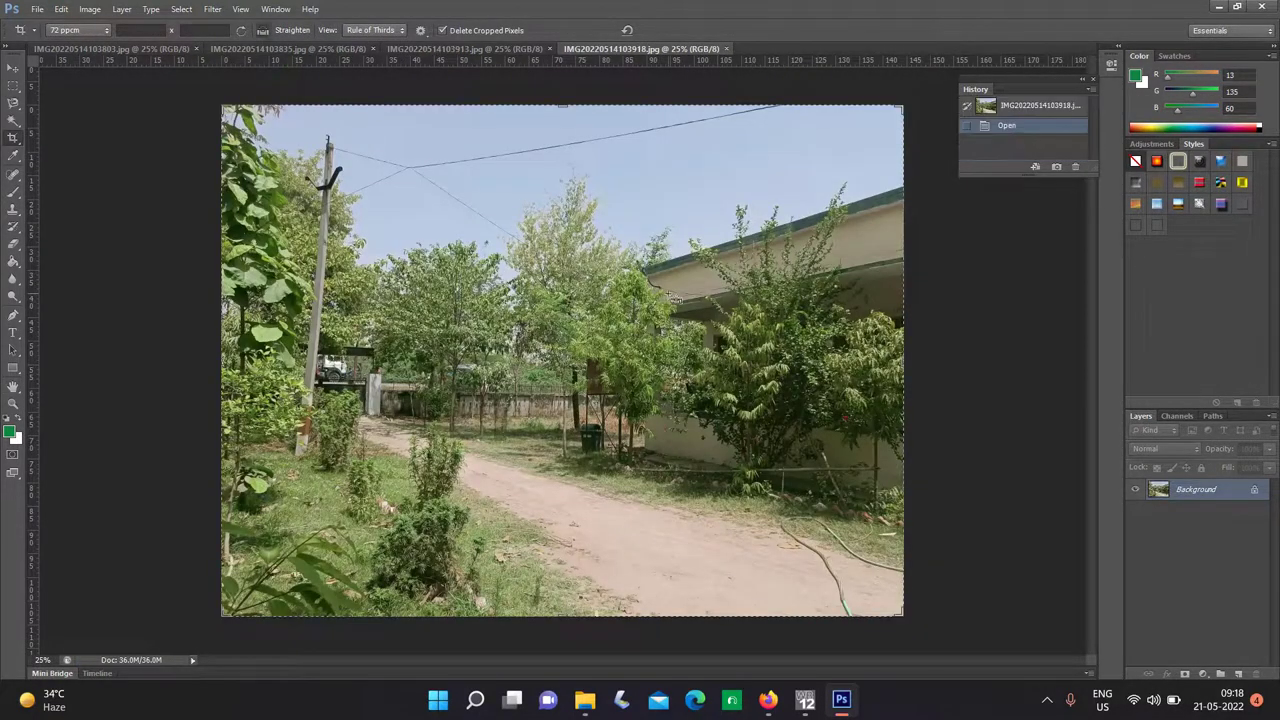
Apply an automatic Curves correction to garden photo IMG20220514103918.jpg and crop its full frame at 72 ppcm.
key(ctrl+m)
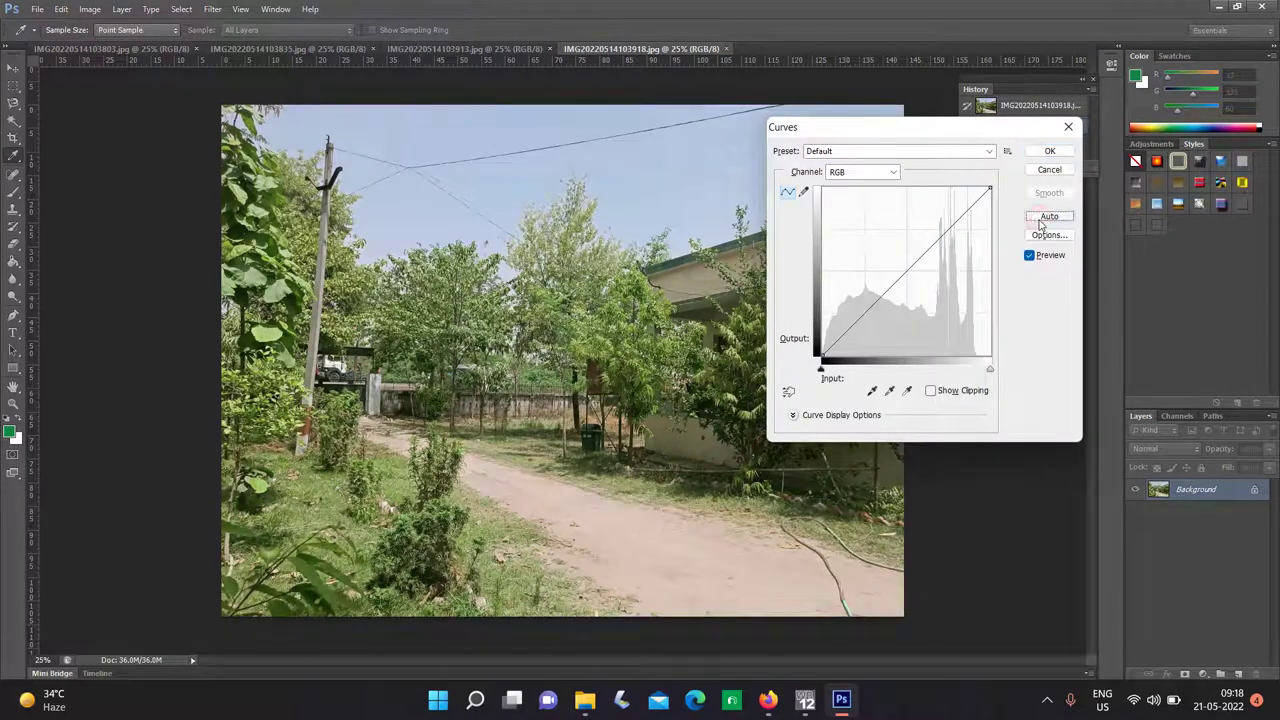
click(1048, 217)
click(1048, 151)
key(c)
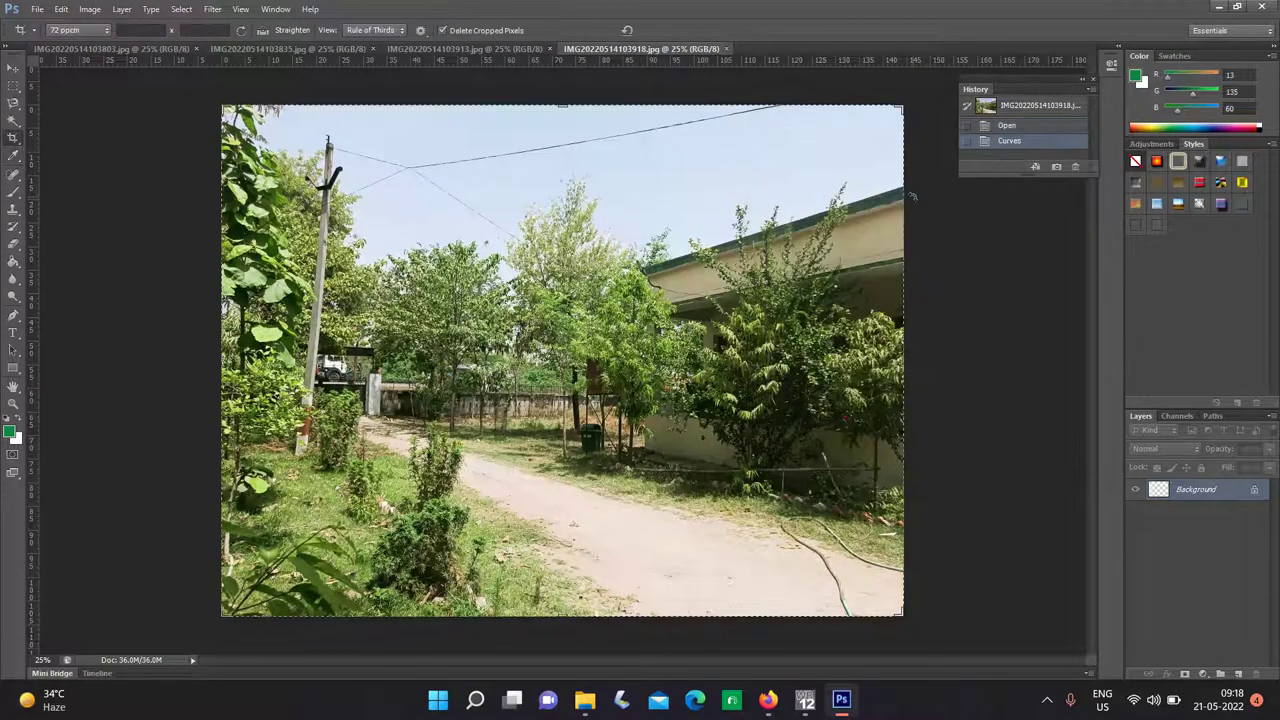
click(912, 197)
key(Return)
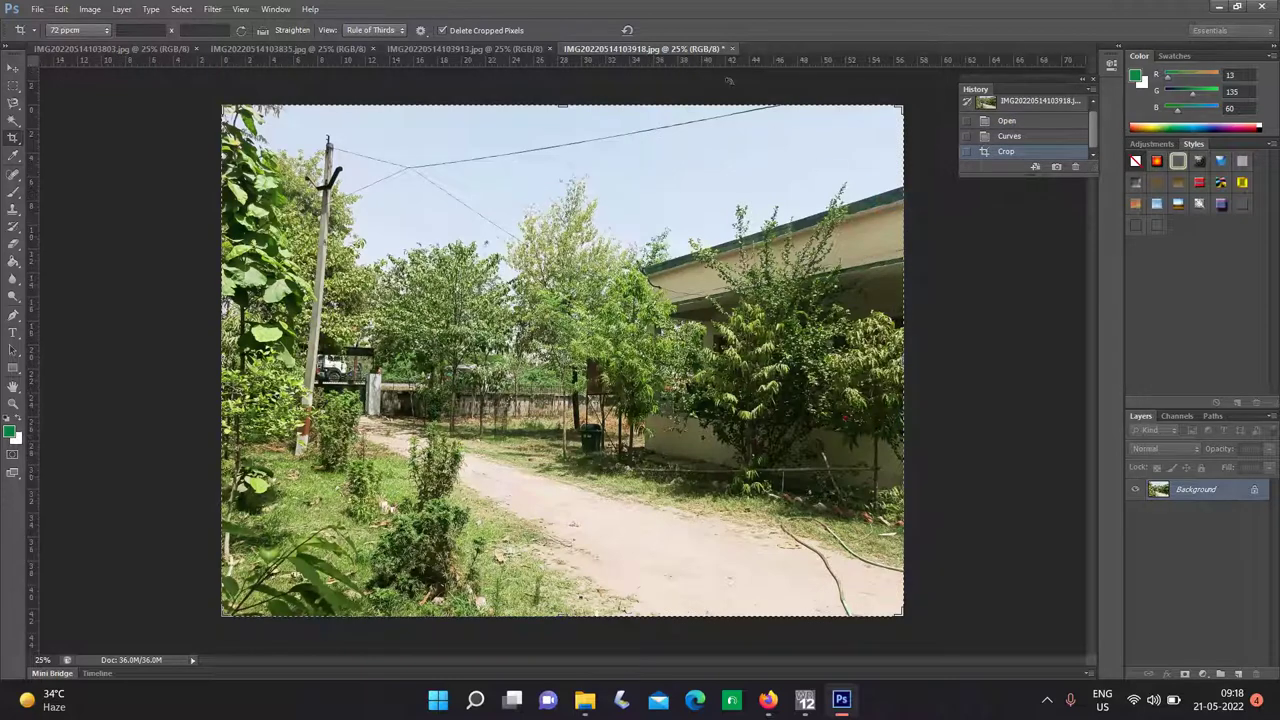
Close garden photo IMG20220514103918.jpg, saving its changes as a JPEG.
click(735, 51)
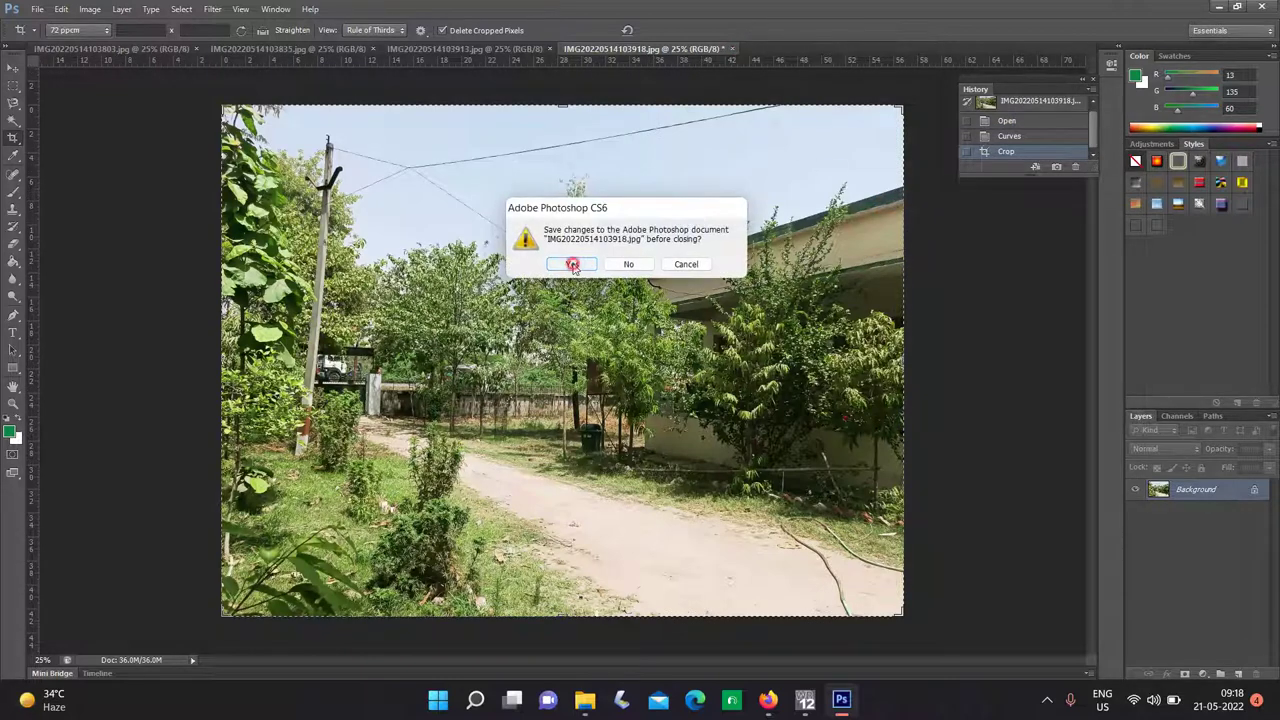
click(580, 264)
click(718, 190)
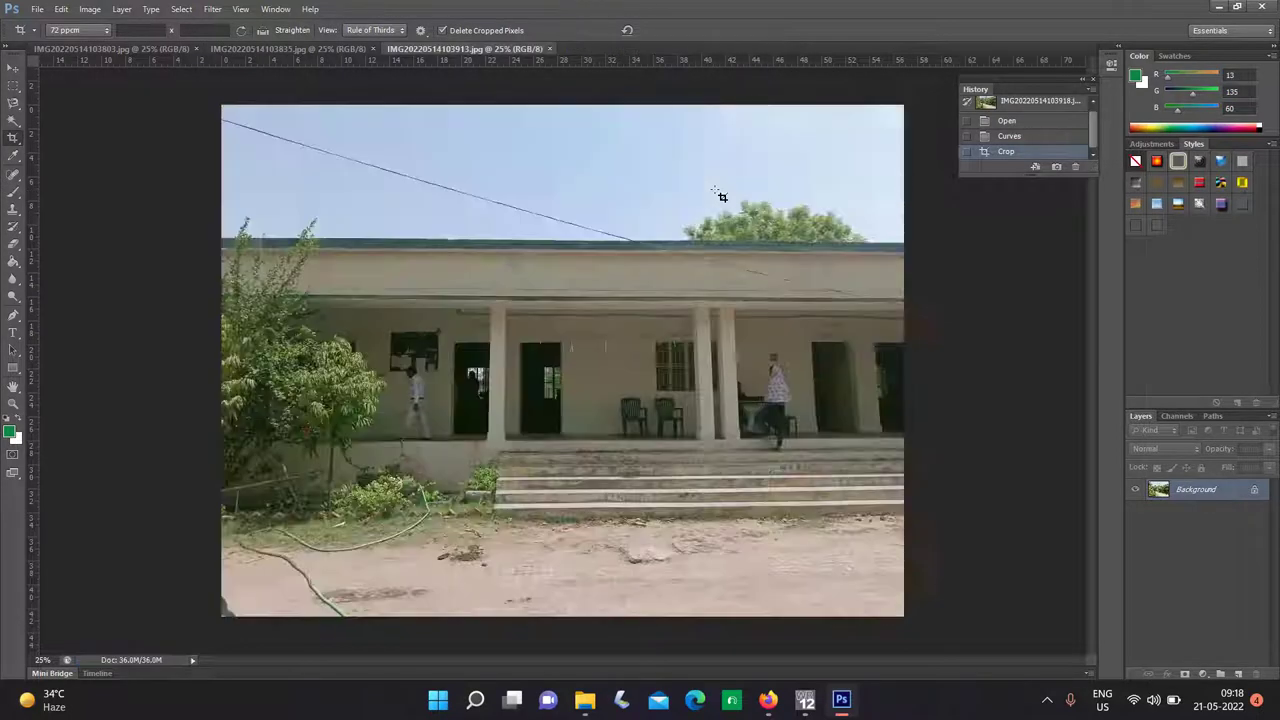
Apply an automatic Curves correction to school building photo IMG20220514103913.jpg.
key(ctrl+m)
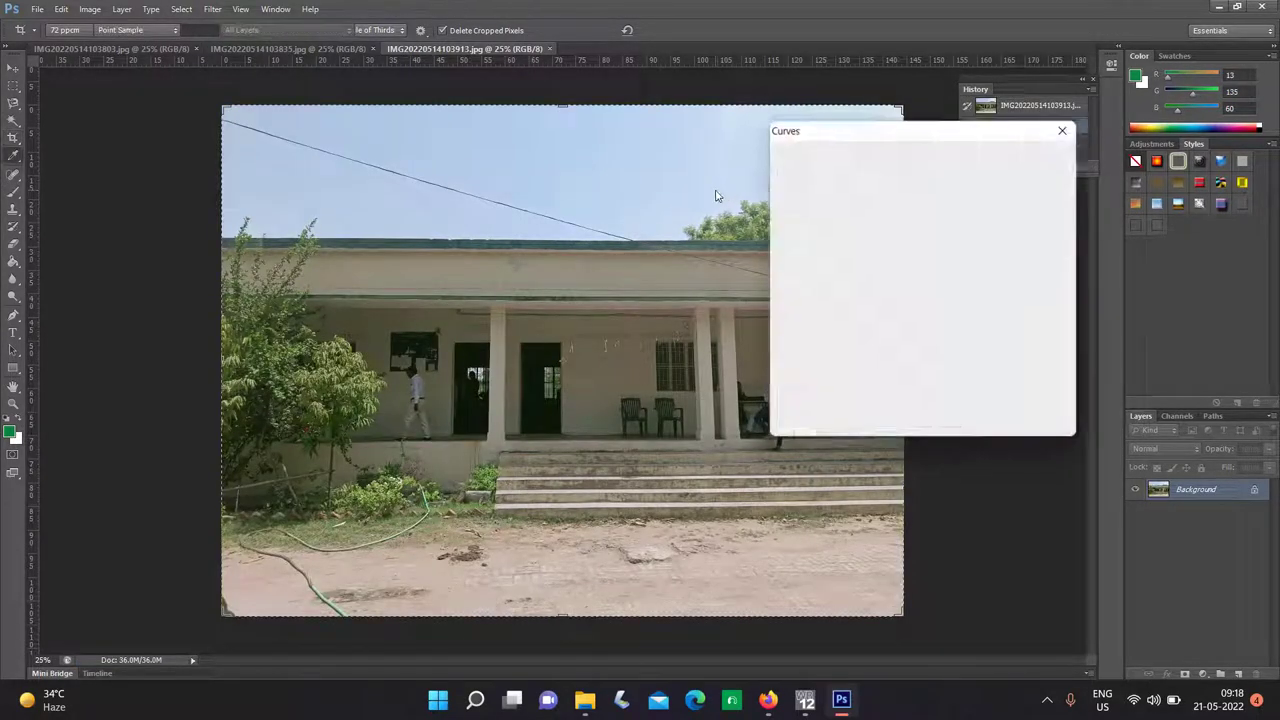
click(1048, 216)
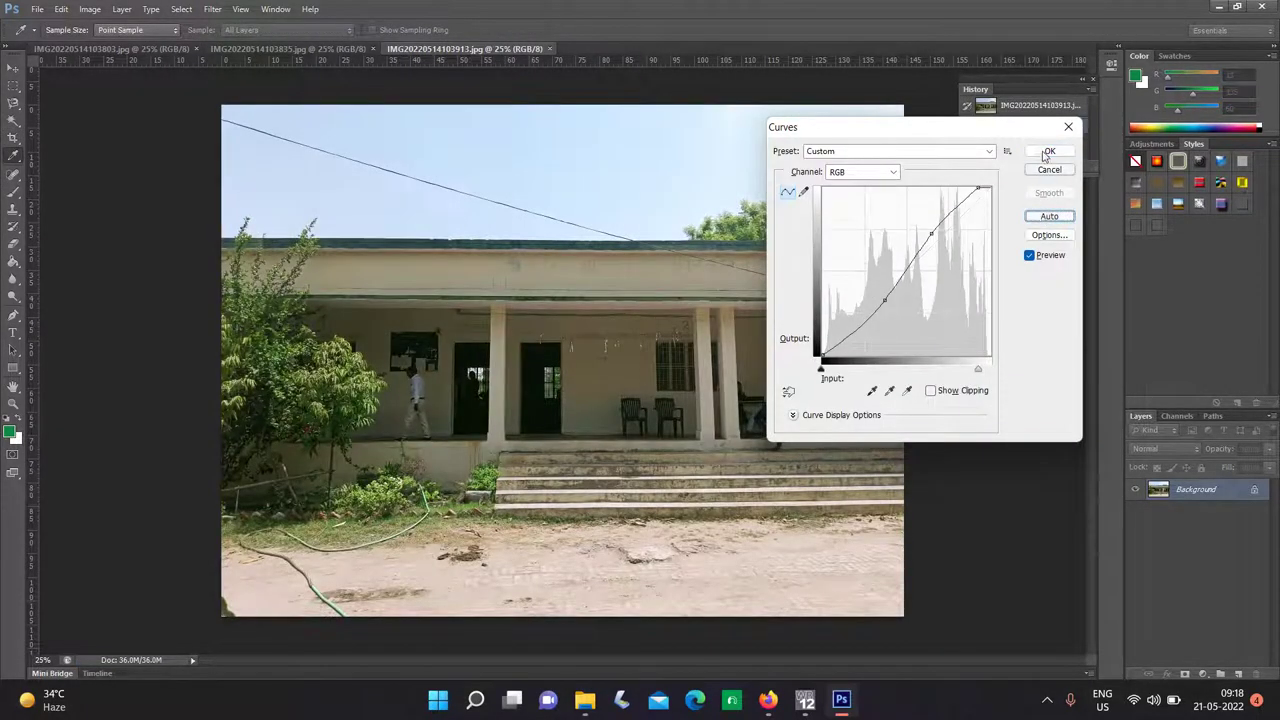
click(1050, 151)
Crop the building photo at 72 ppcm, cutting off the upper strip of sky and keeping the full width.
key(c)
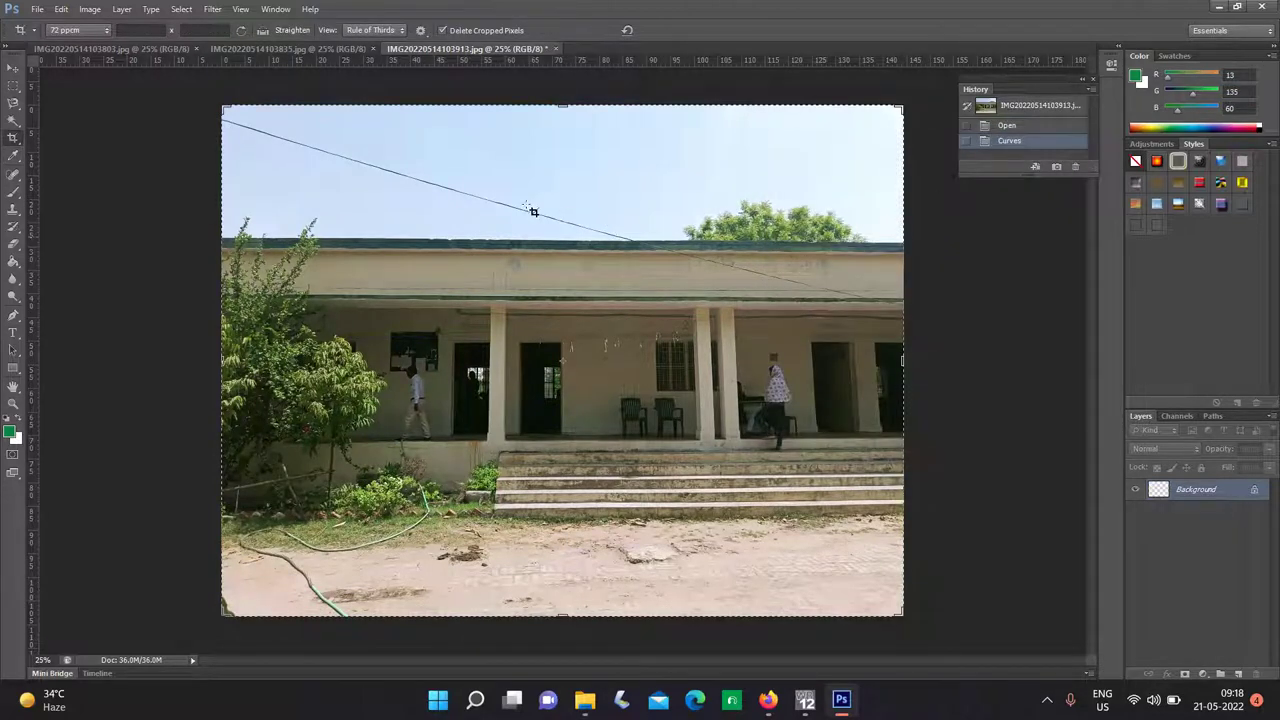
mouse_move(561, 105)
mouse_down()
mouse_move(561, 151)
mouse_move(561, 104)
mouse_up()
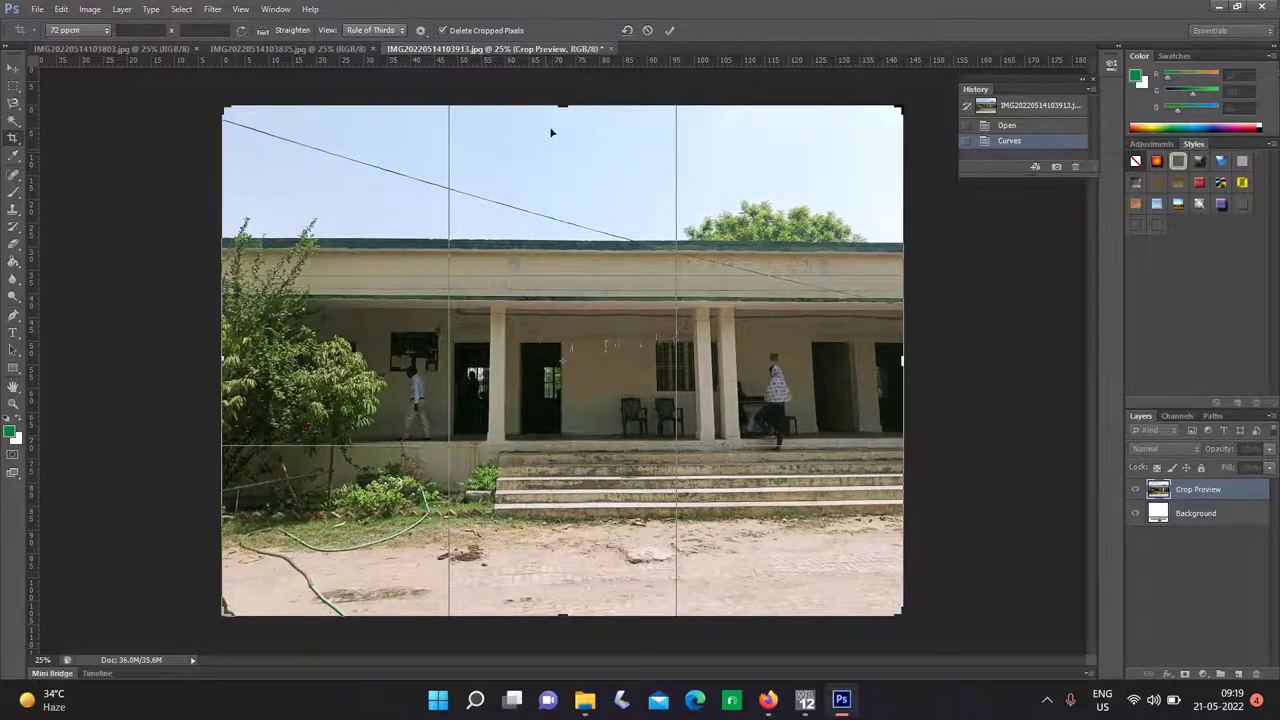
drag(561, 105, 562, 149)
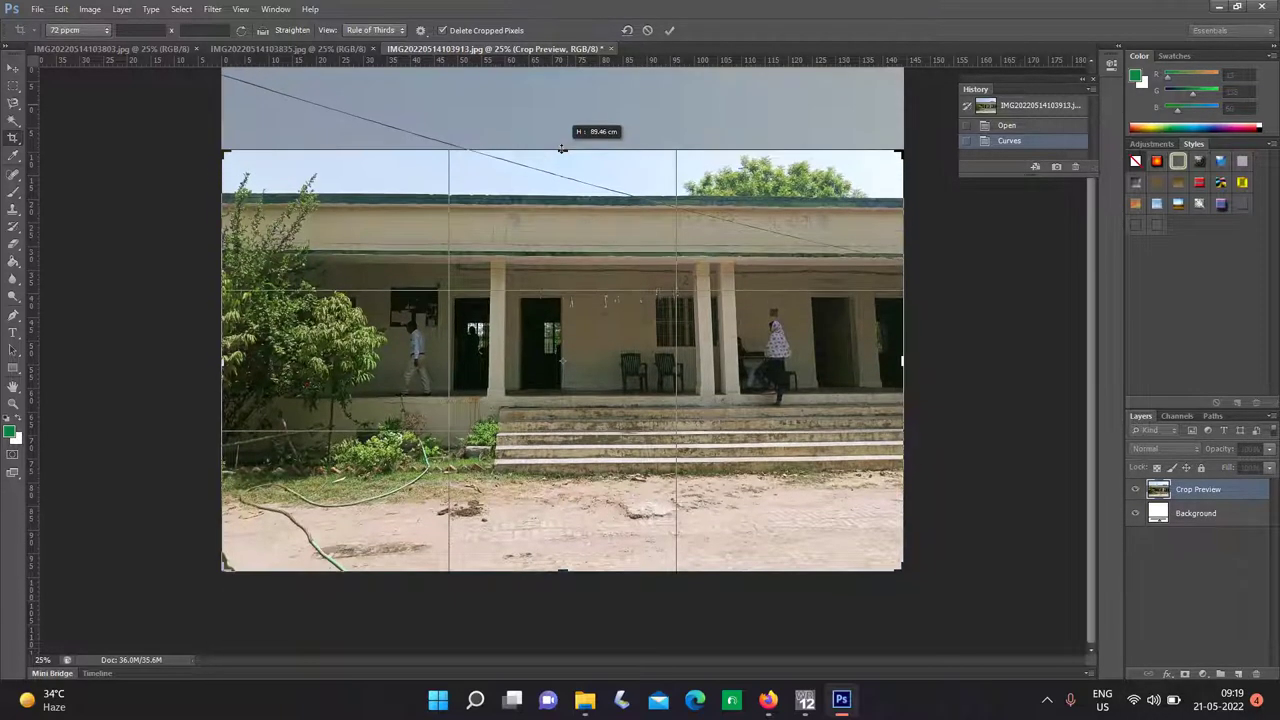
key(Return)
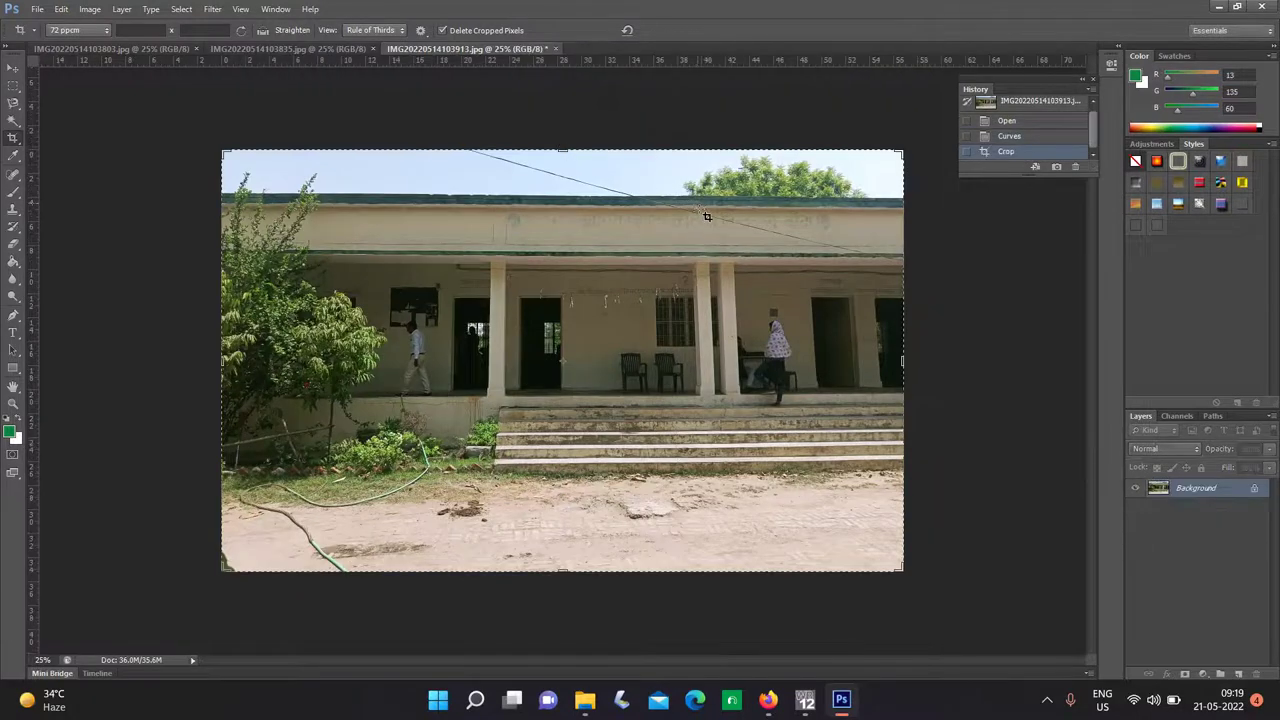
Add a text box about 36 cm wide and 2 cm high across the building's upper wall, containing the letter G.
scroll(577, 160, up, 2)
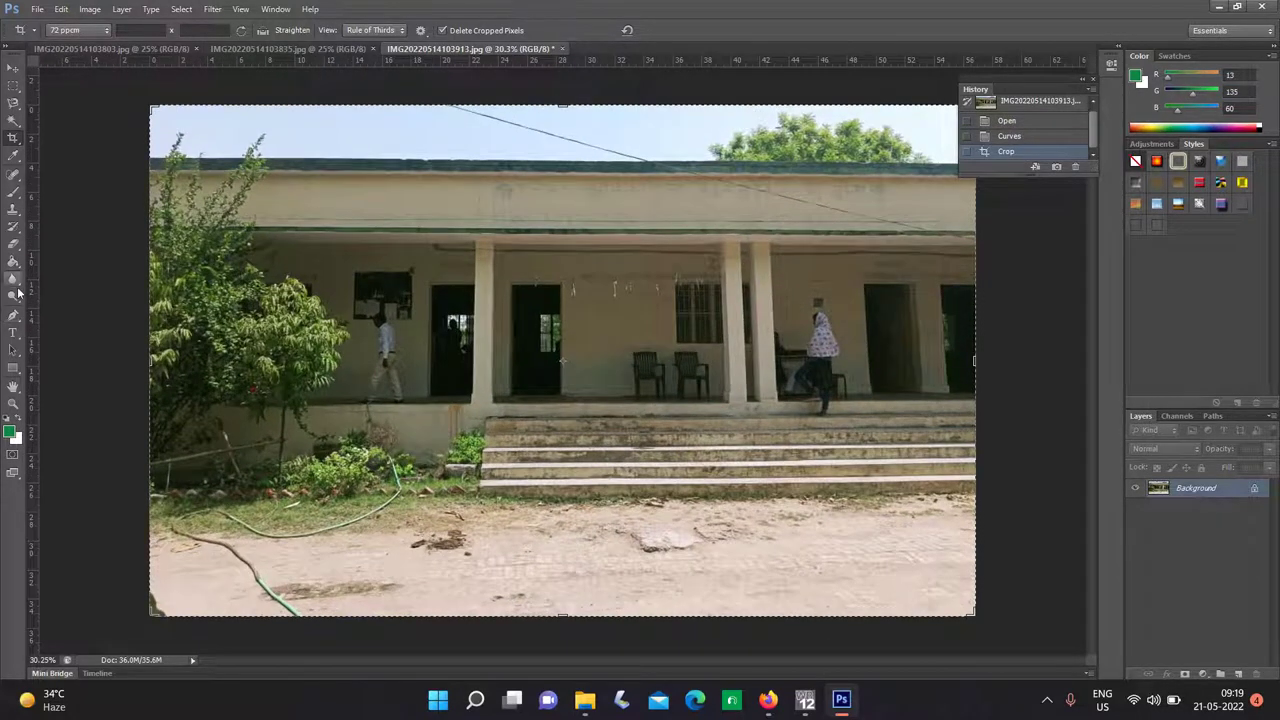
click(13, 332)
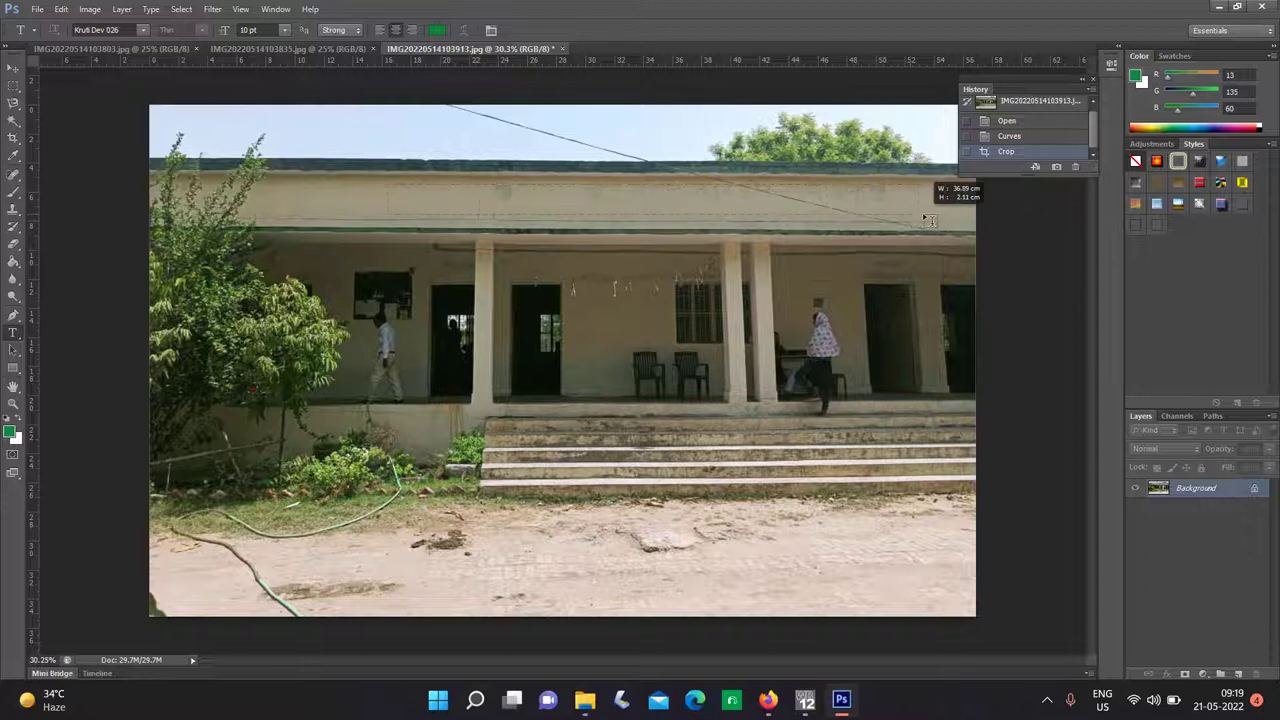
click(540, 199)
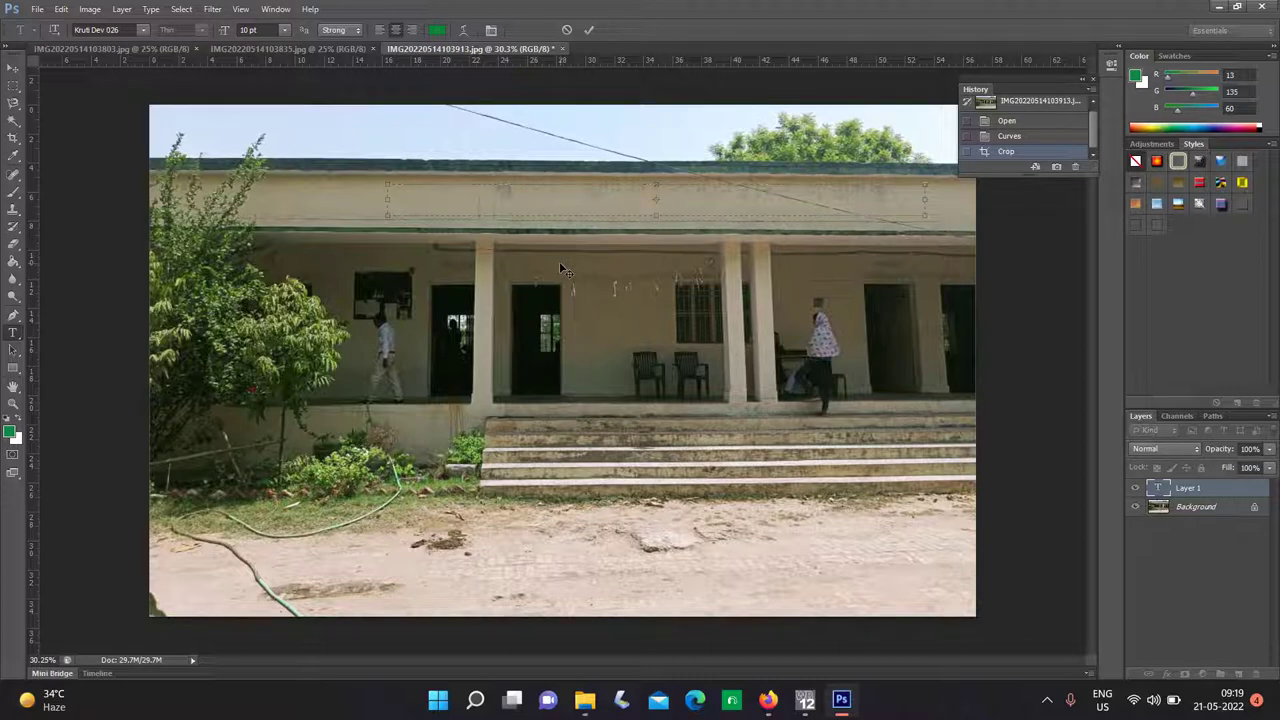
click(532, 206)
click(13, 67)
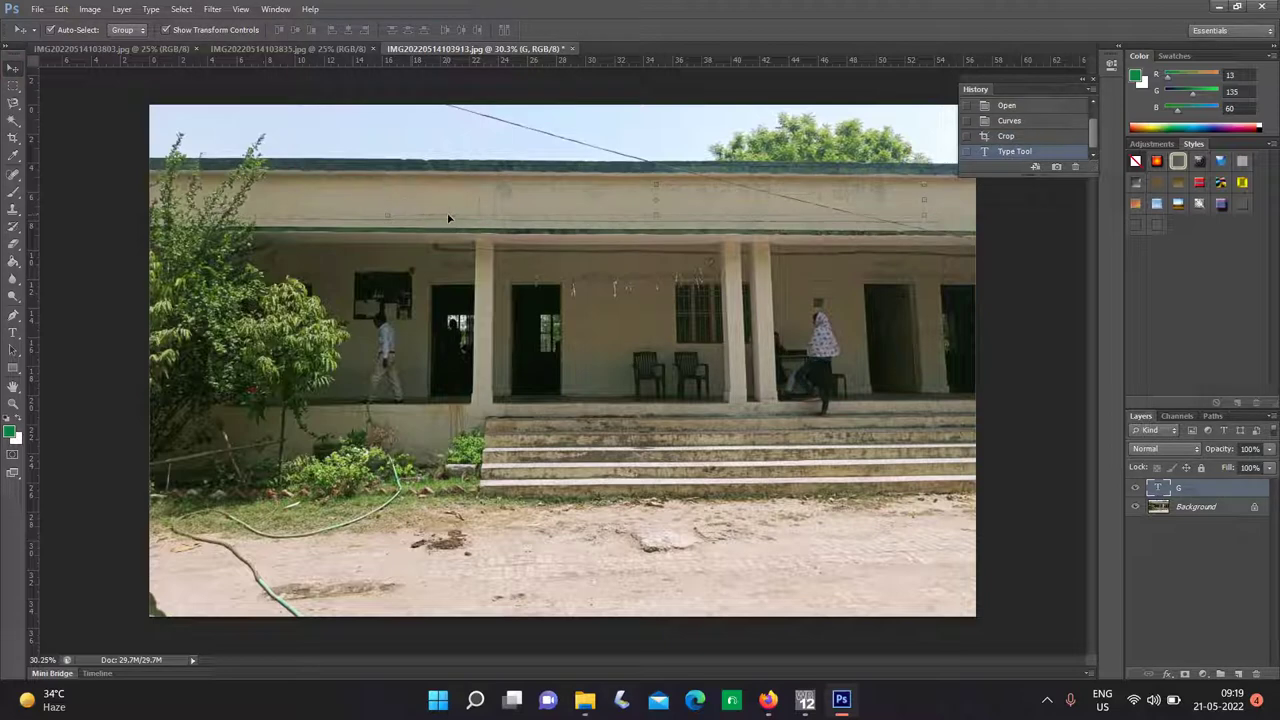
mouse_move(452, 212)
mouse_down()
mouse_move(725, 205)
mouse_move(599, 205)
mouse_up()
Add the text GOVT GIRLS INTER COLLEGE TINDWARI(BANDA) on the building's upper wall and enlarge it to about 73 pt.
click(13, 334)
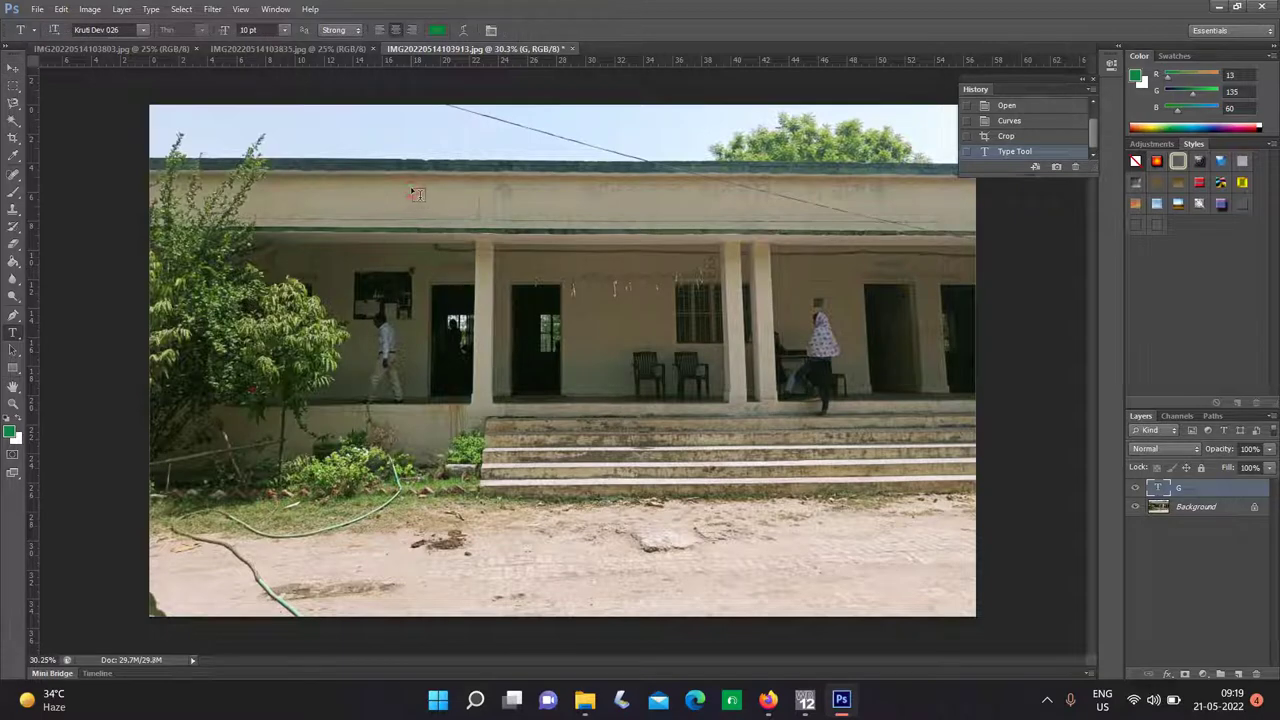
click(416, 194)
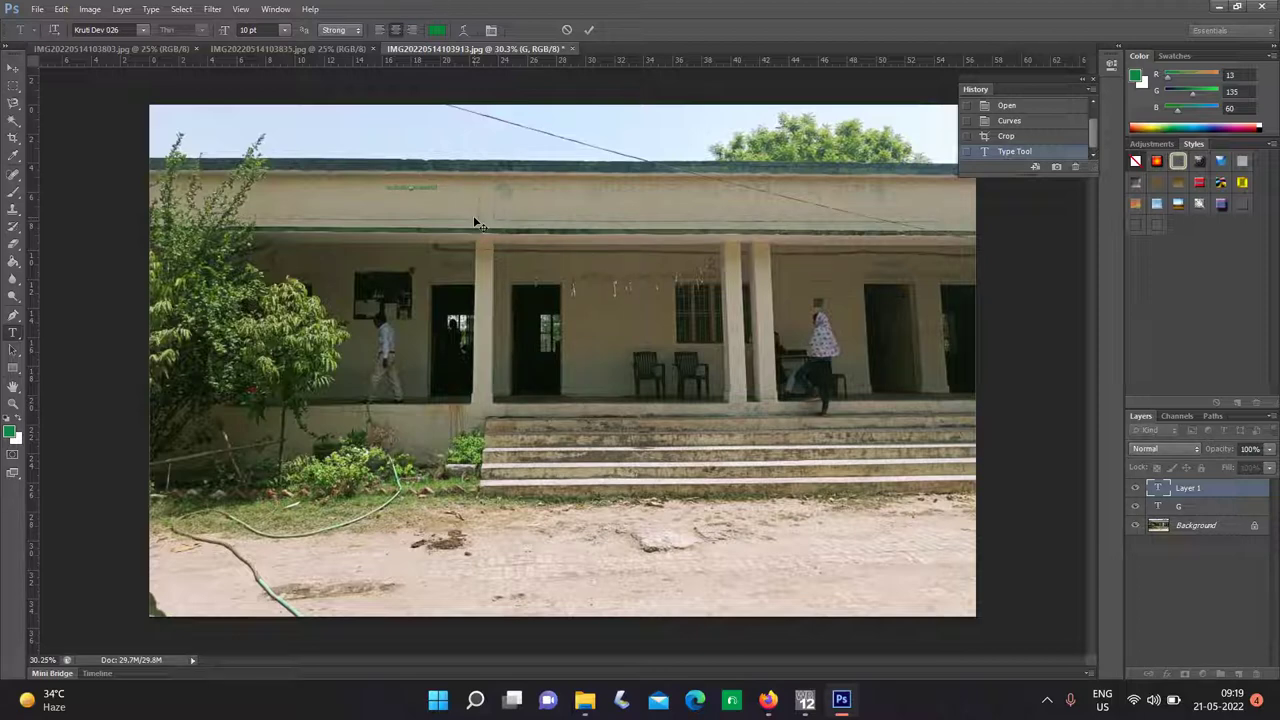
click(13, 67)
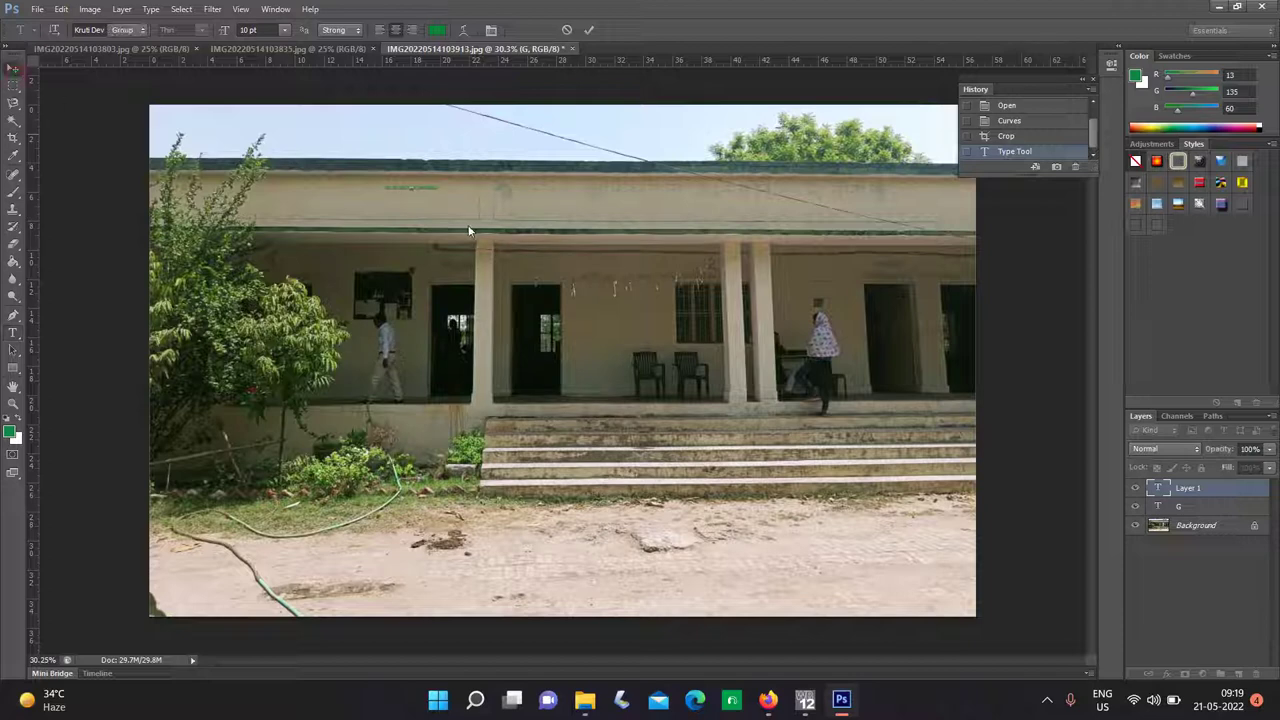
key(ctrl+t)
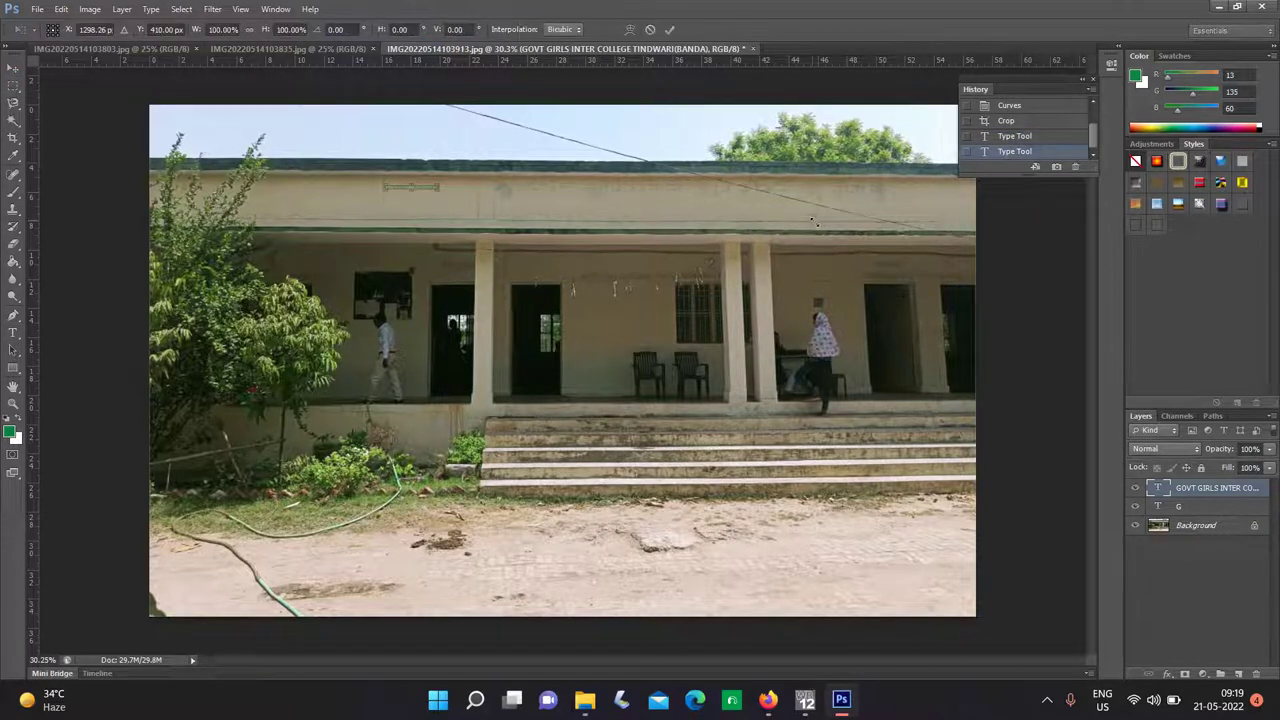
drag(439, 192, 878, 226)
key(Return)
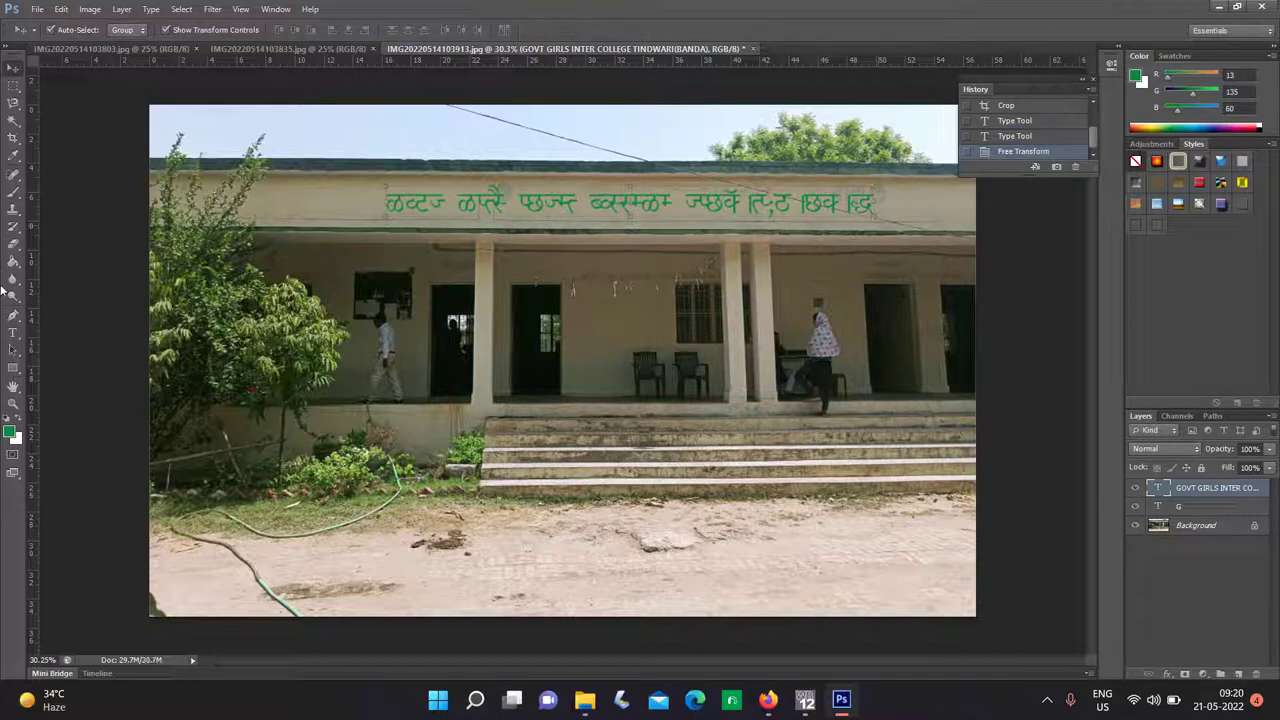
Change the colour of the school name lettering to black (000000).
click(13, 332)
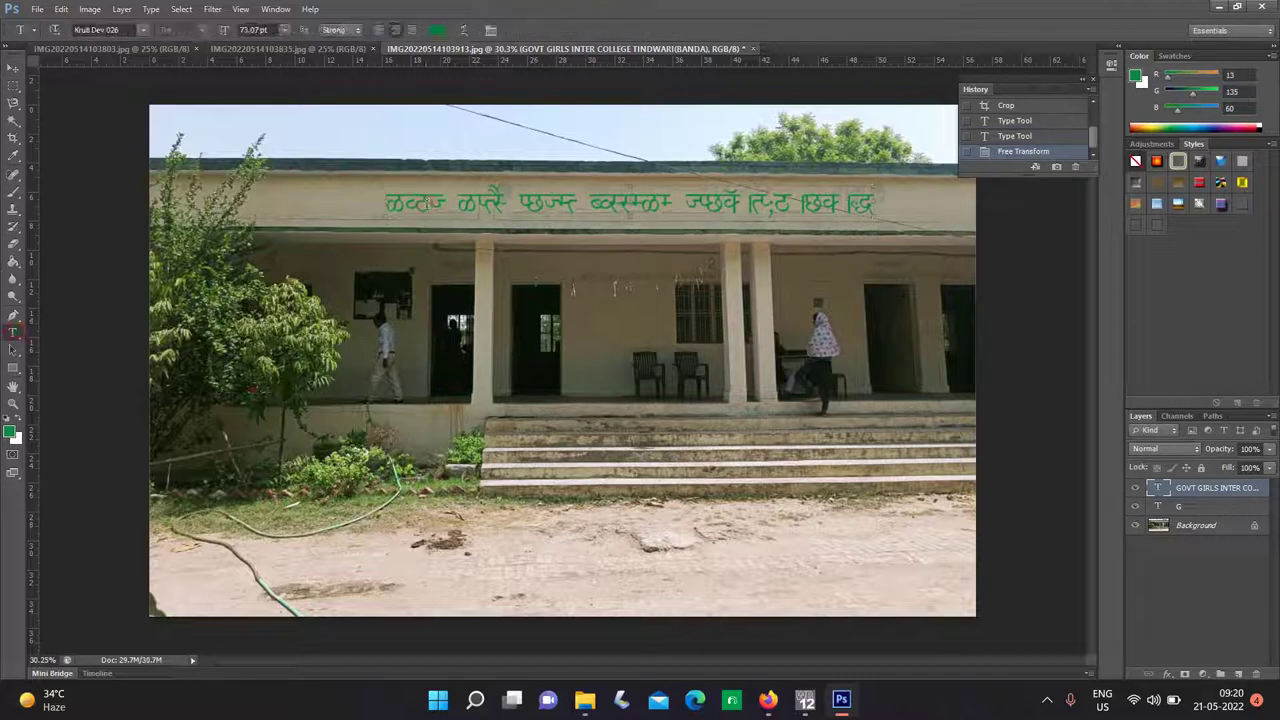
triple_click(428, 205)
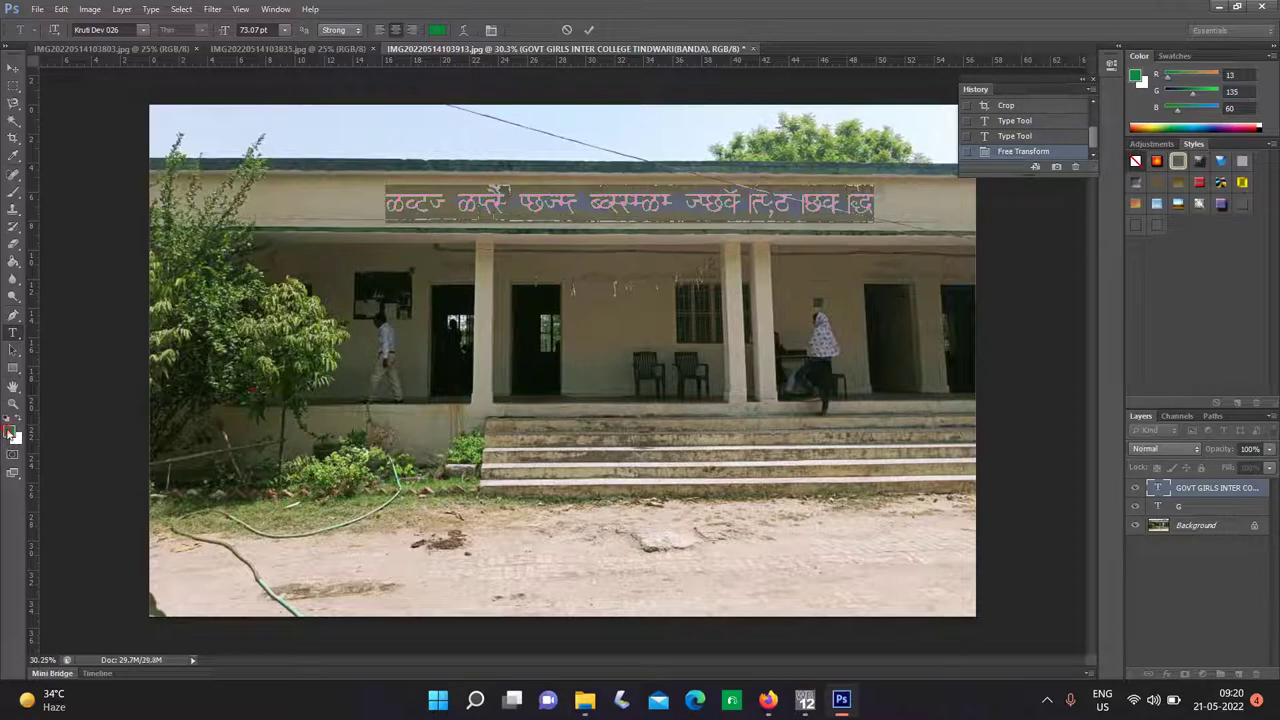
click(11, 433)
click(1014, 375)
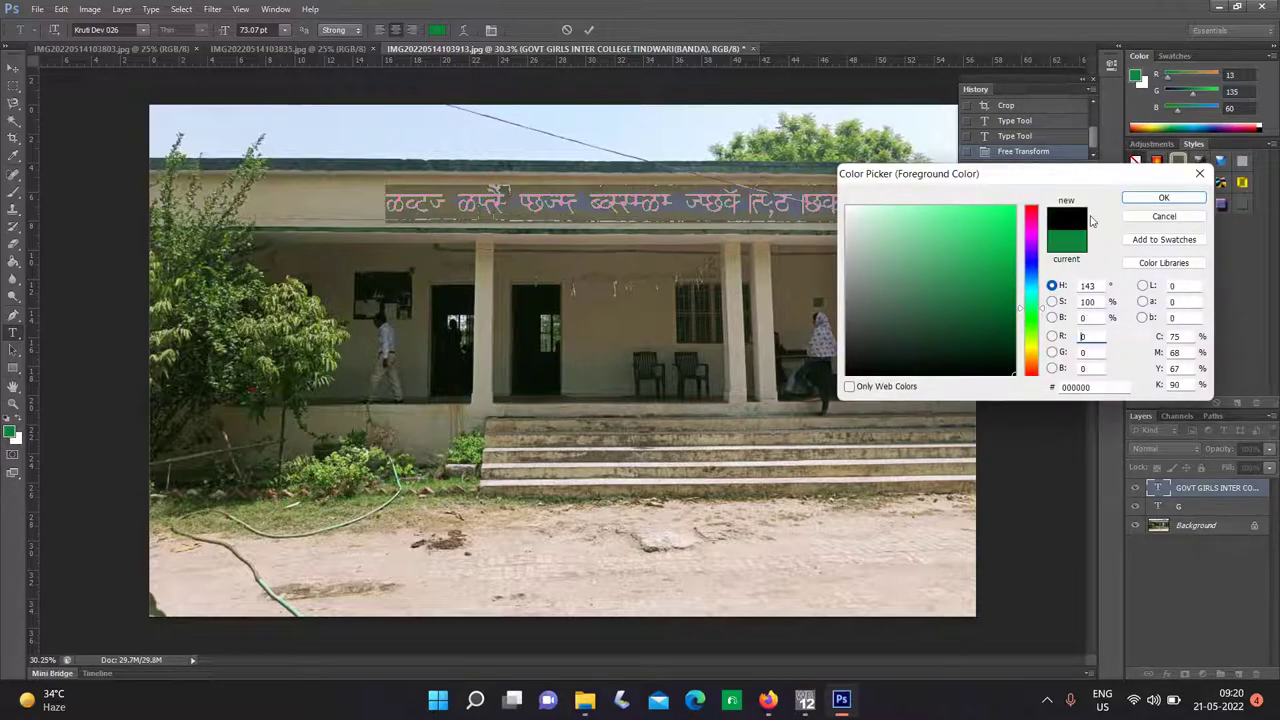
click(1162, 198)
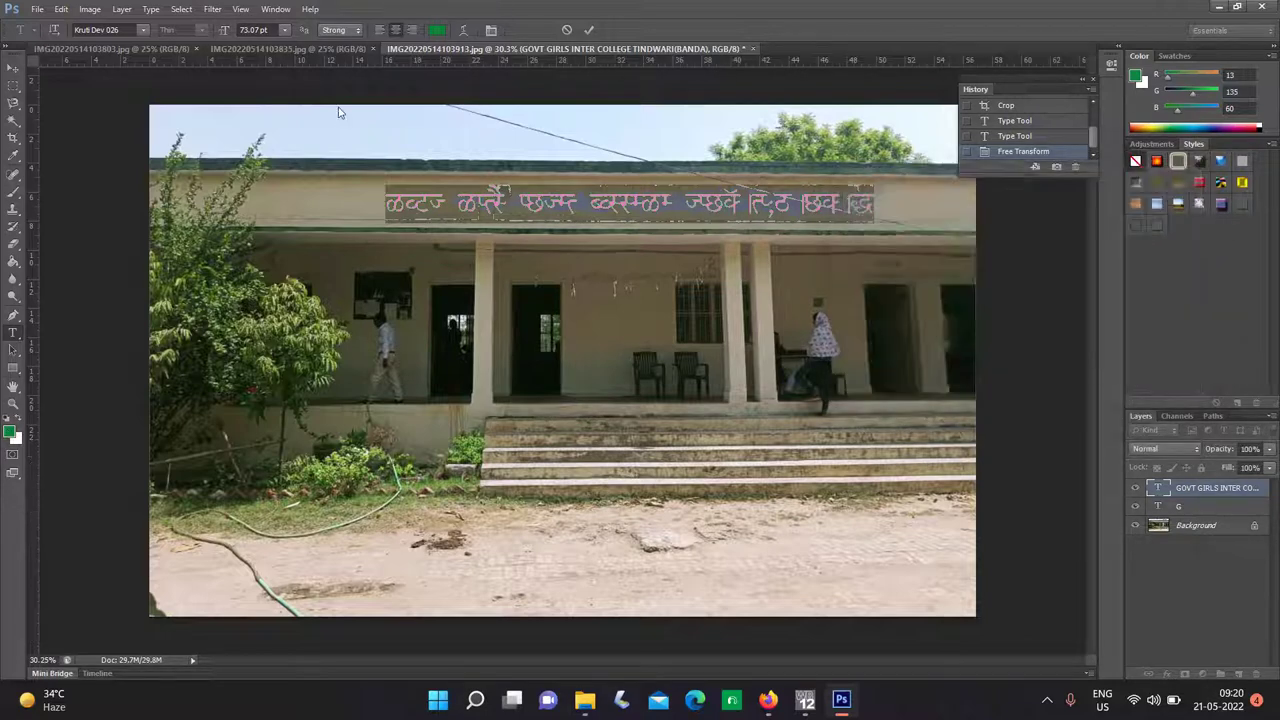
Try the Bandero and Bauhaus 93 fonts on the school name lettering.
click(142, 30)
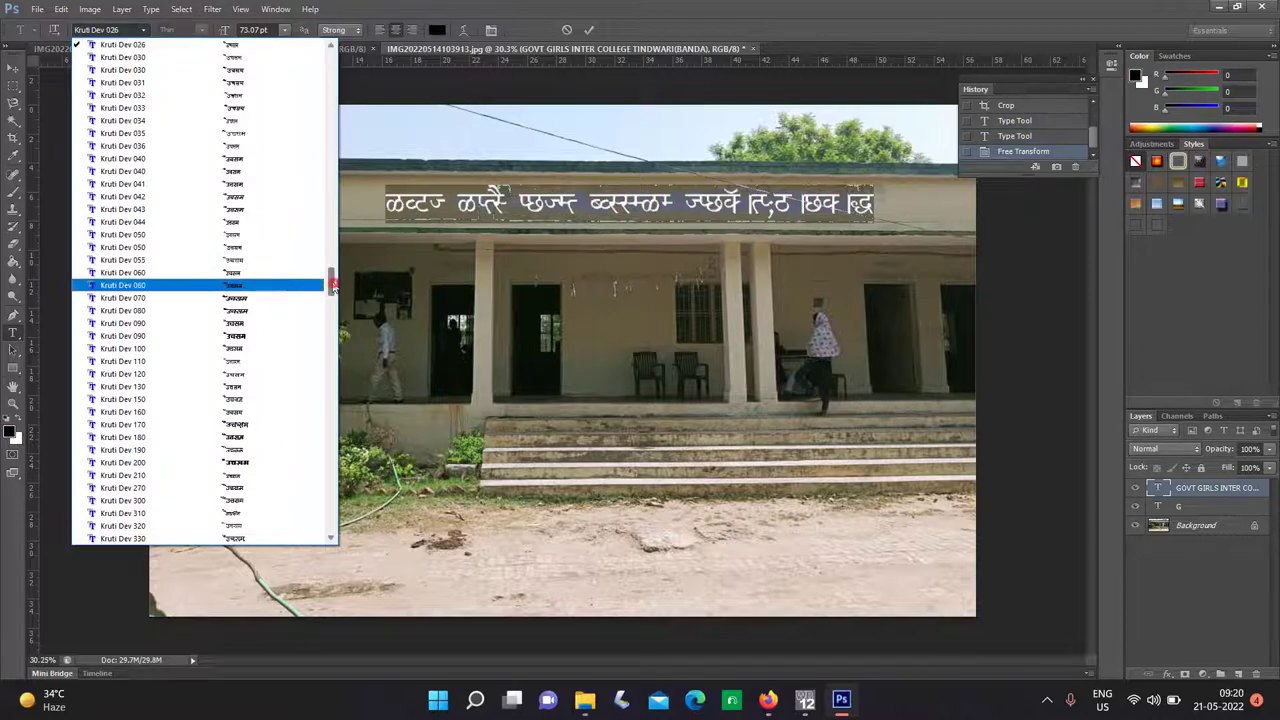
drag(333, 285, 364, 86)
click(259, 144)
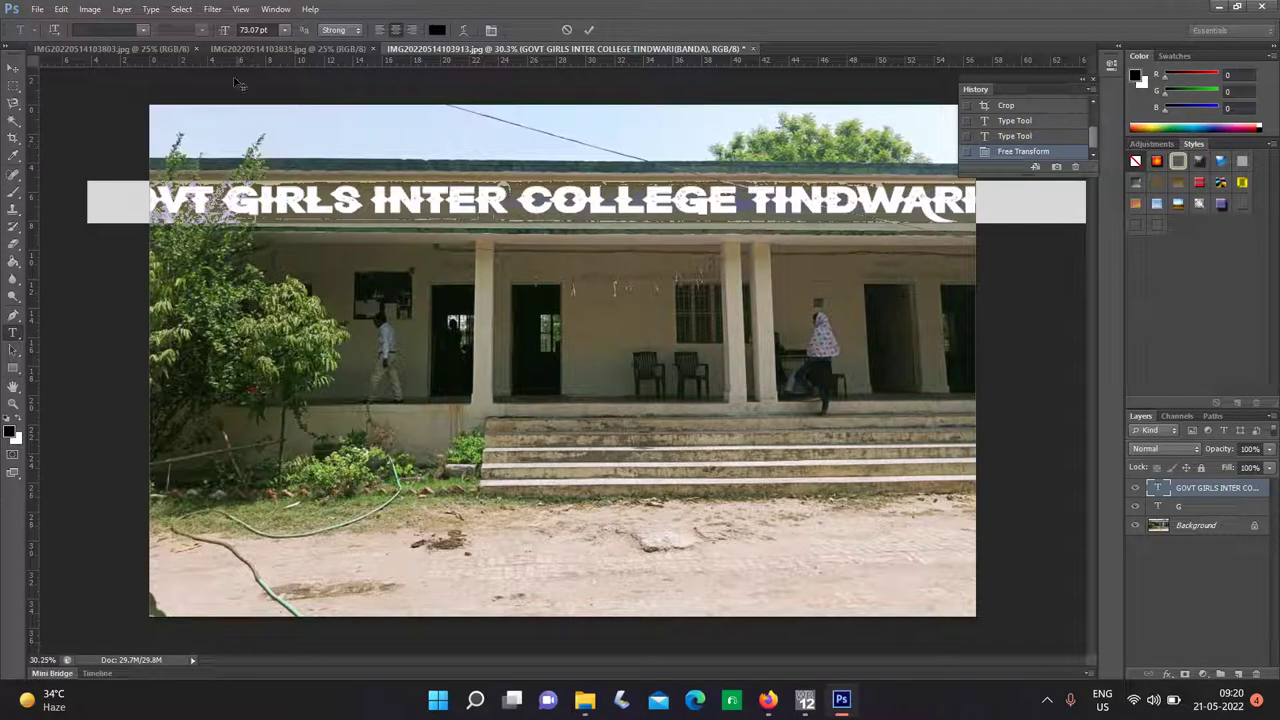
click(145, 31)
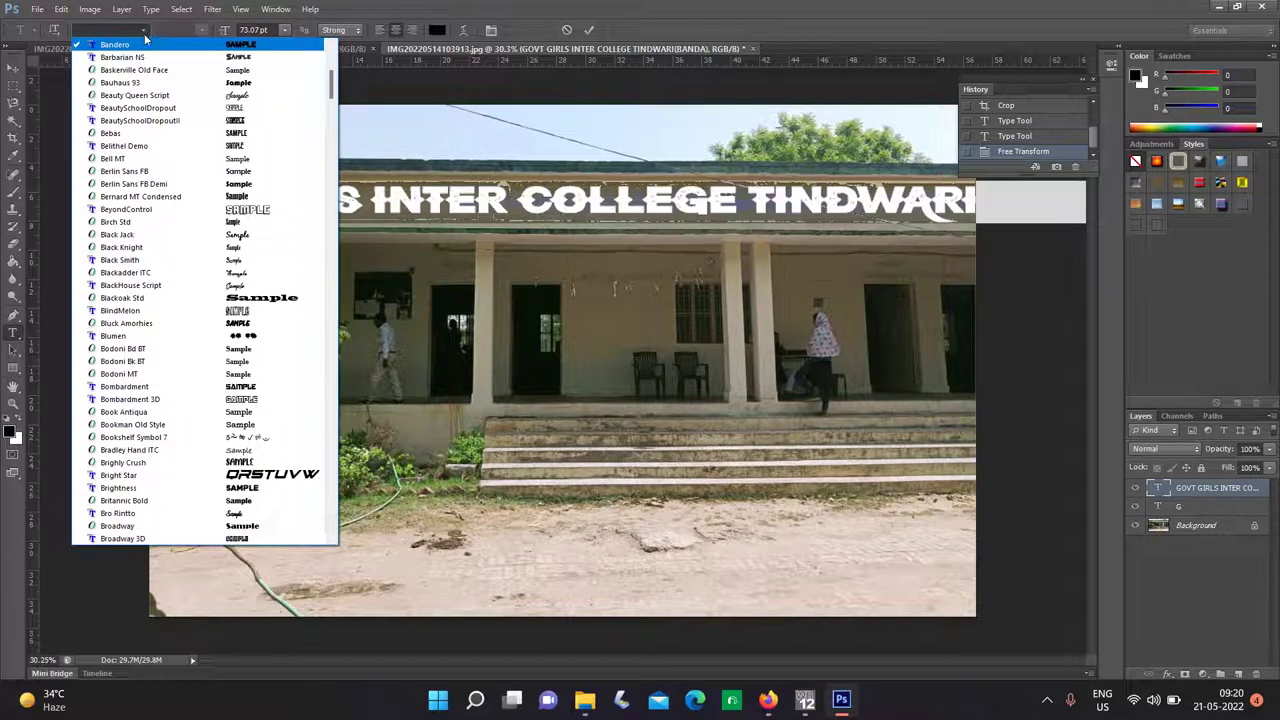
click(147, 83)
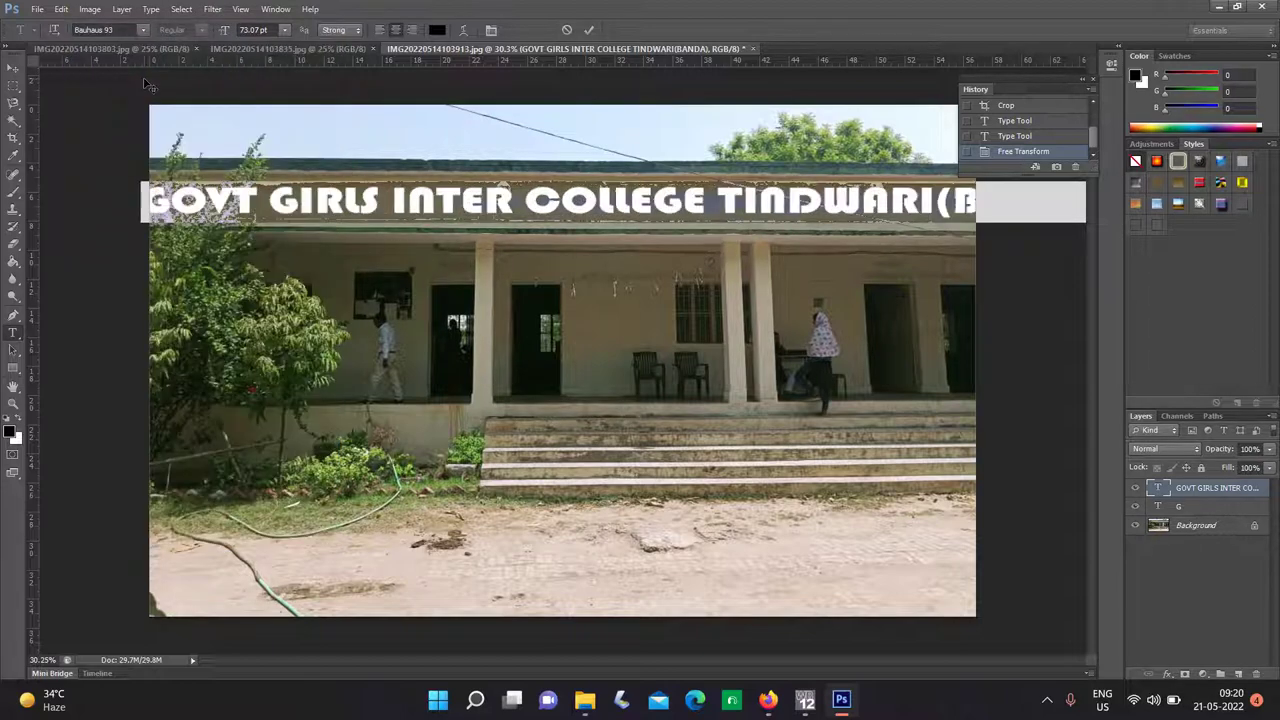
Set the school name lettering to the Arial font.
click(145, 31)
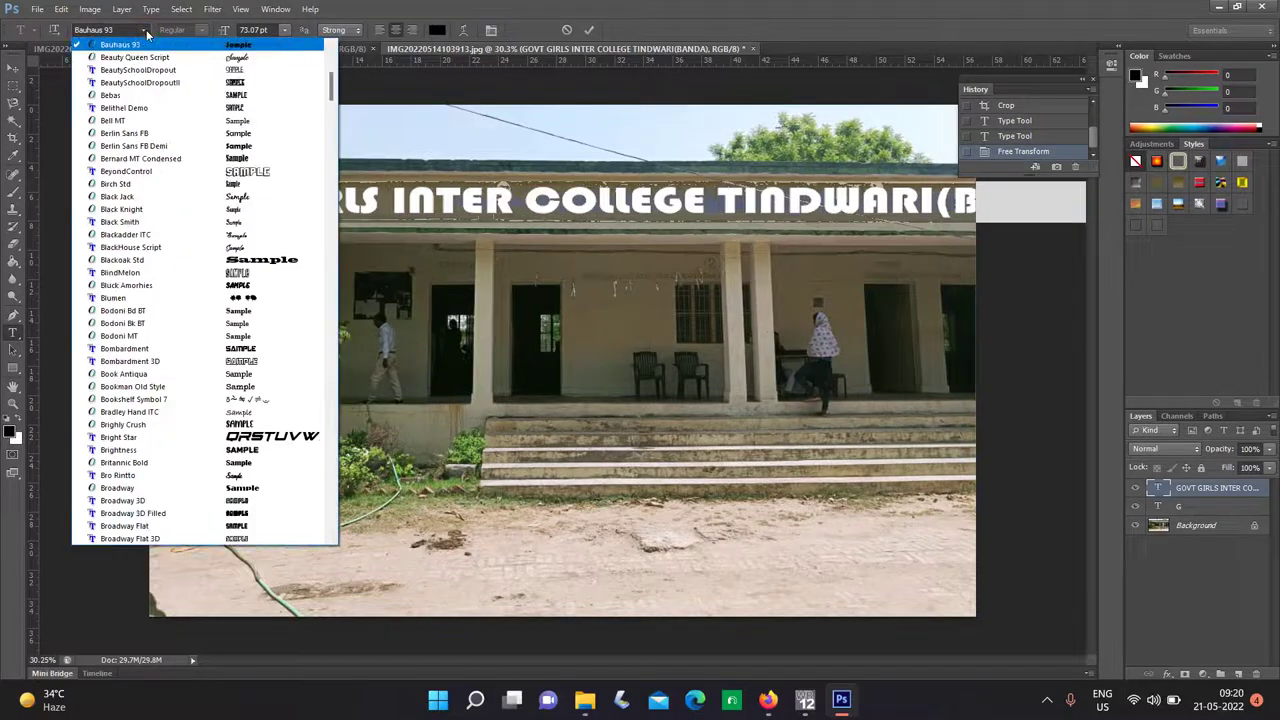
click(125, 38)
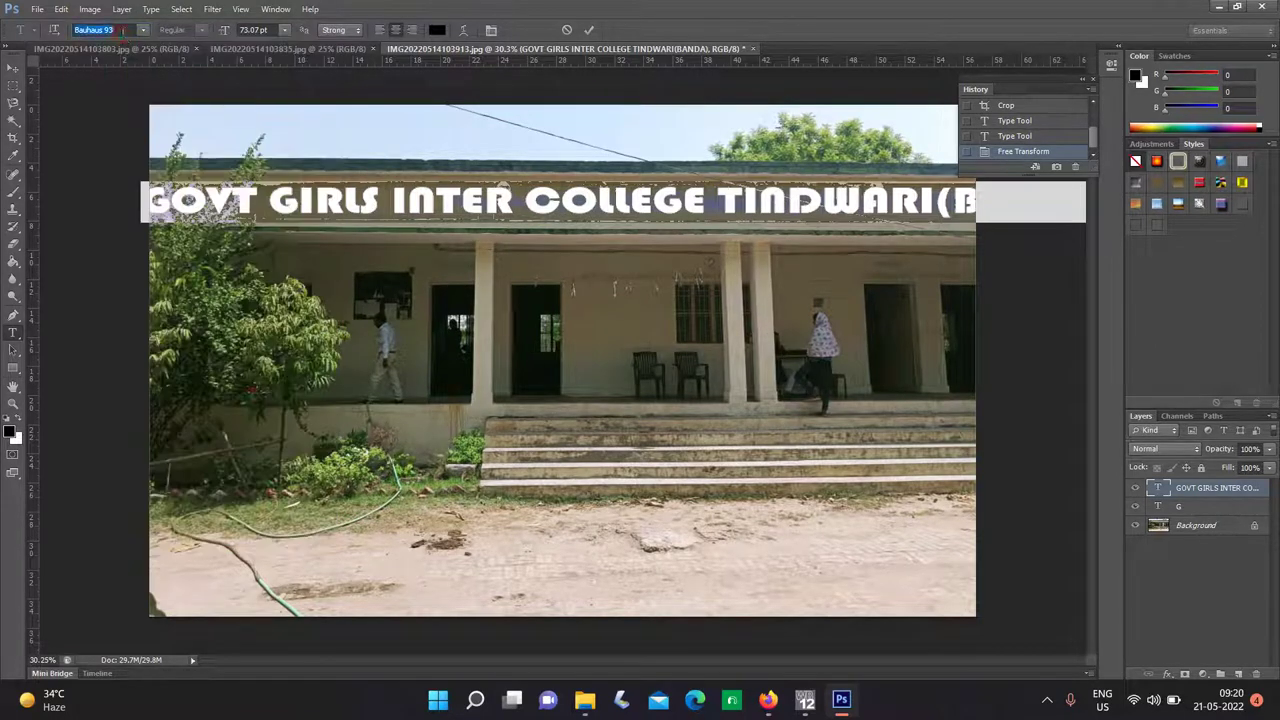
scroll(123, 31, up, 1)
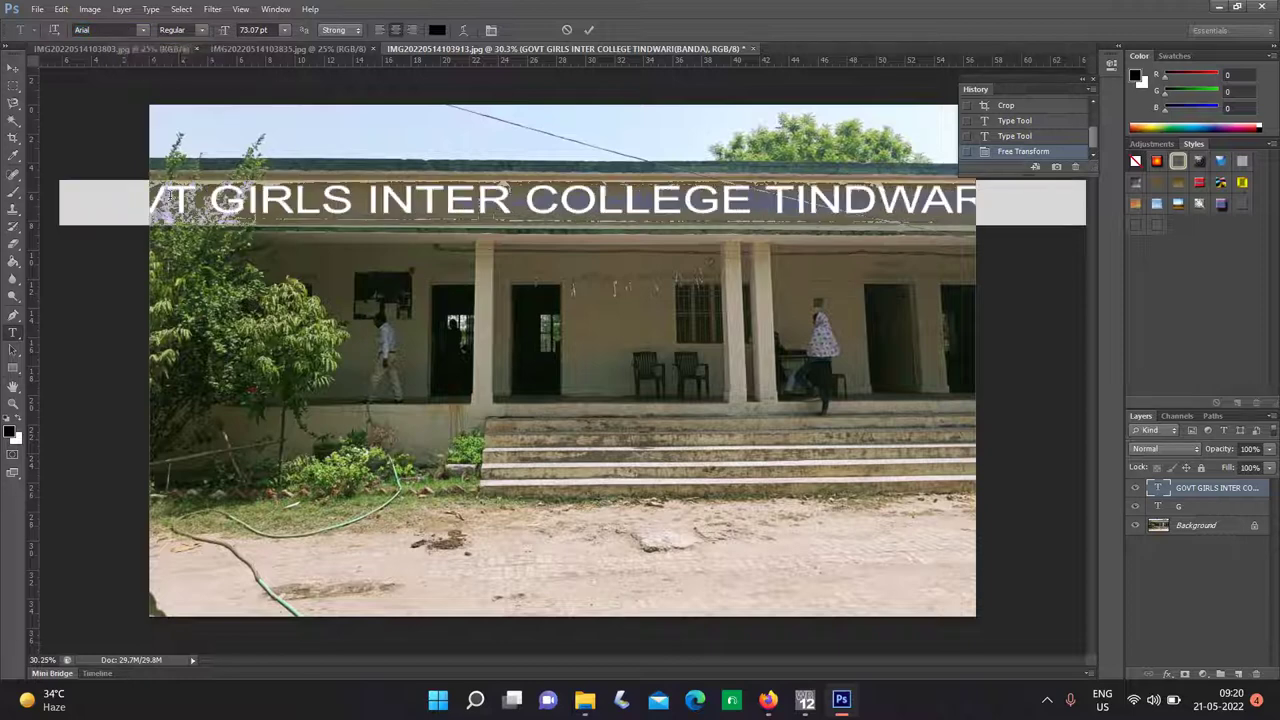
Narrow the school name to about 58% of its width and reposition it to fit entirely on the building's upper wall.
click(14, 69)
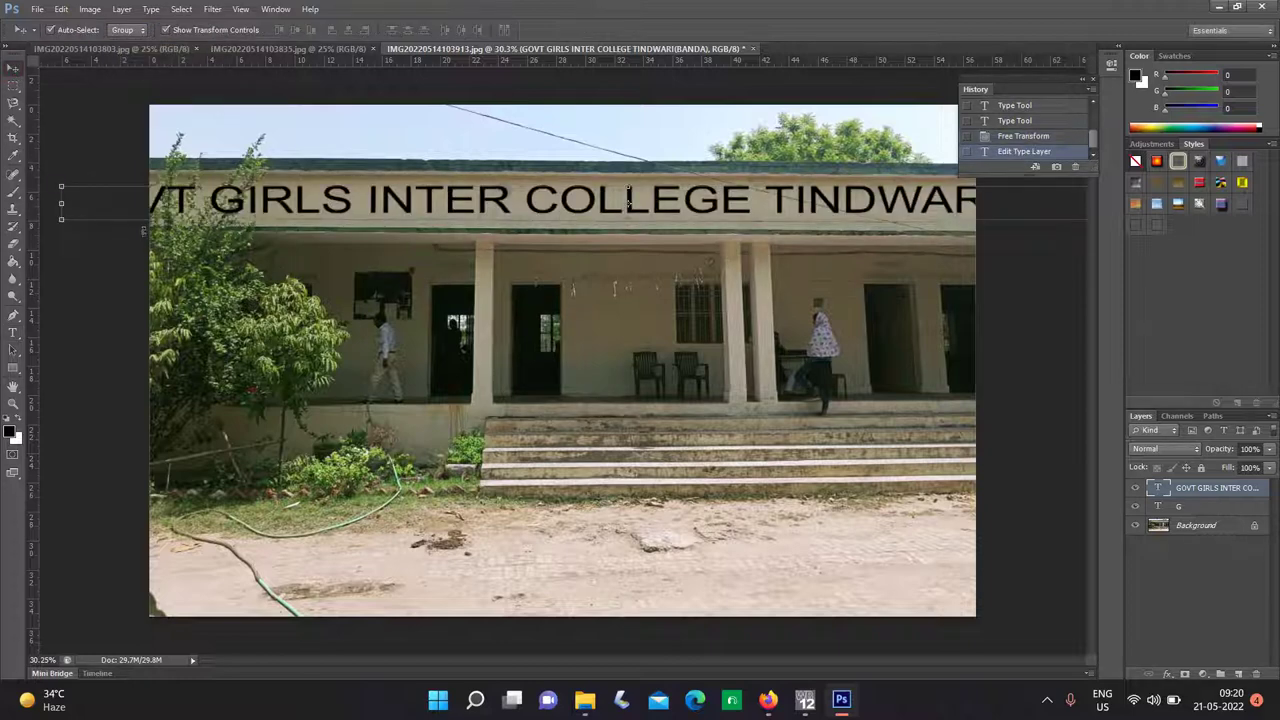
drag(60, 203, 537, 188)
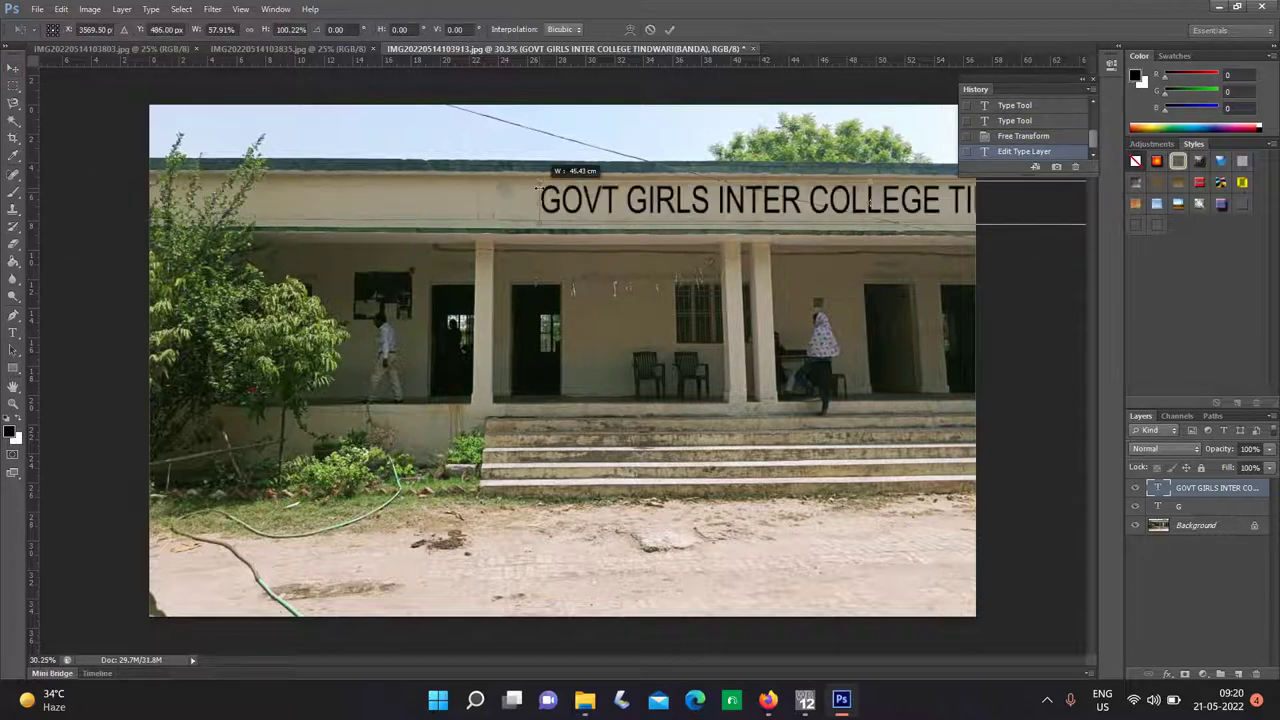
drag(671, 199, 432, 204)
key(Return)
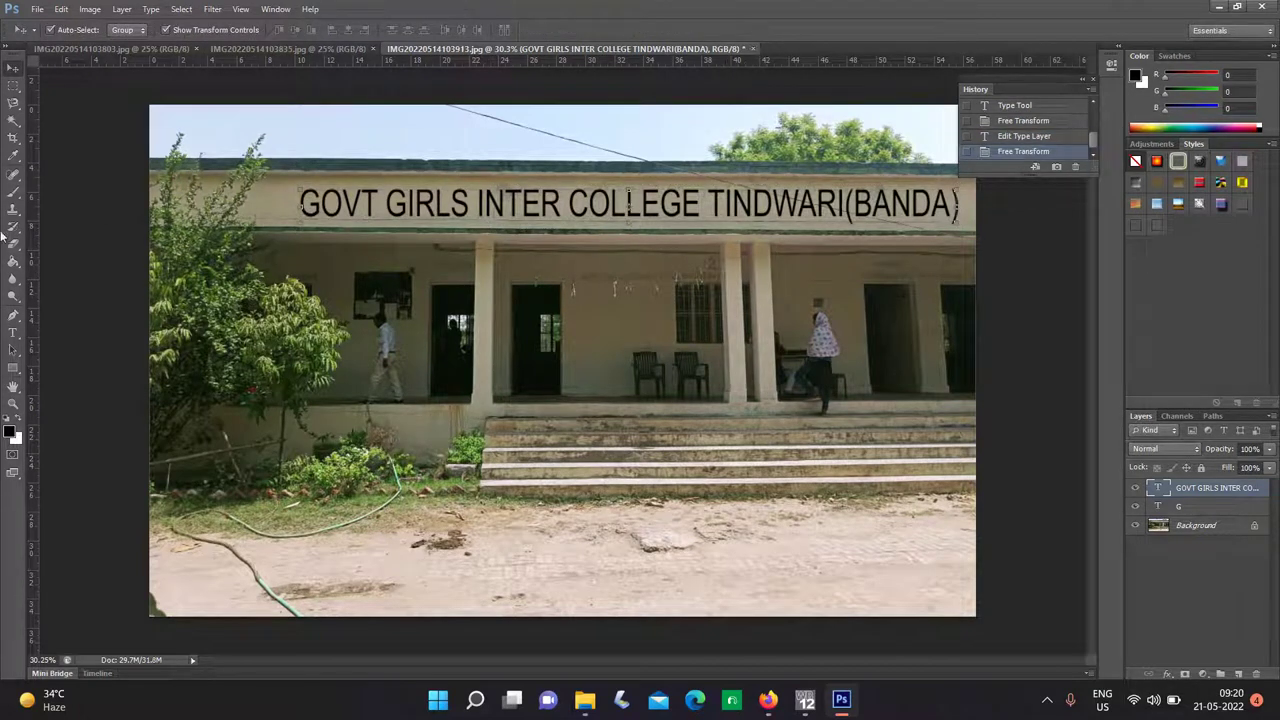
Crop the lettered building photo at its full frame with a resolution of 72 ppcm.
click(12, 140)
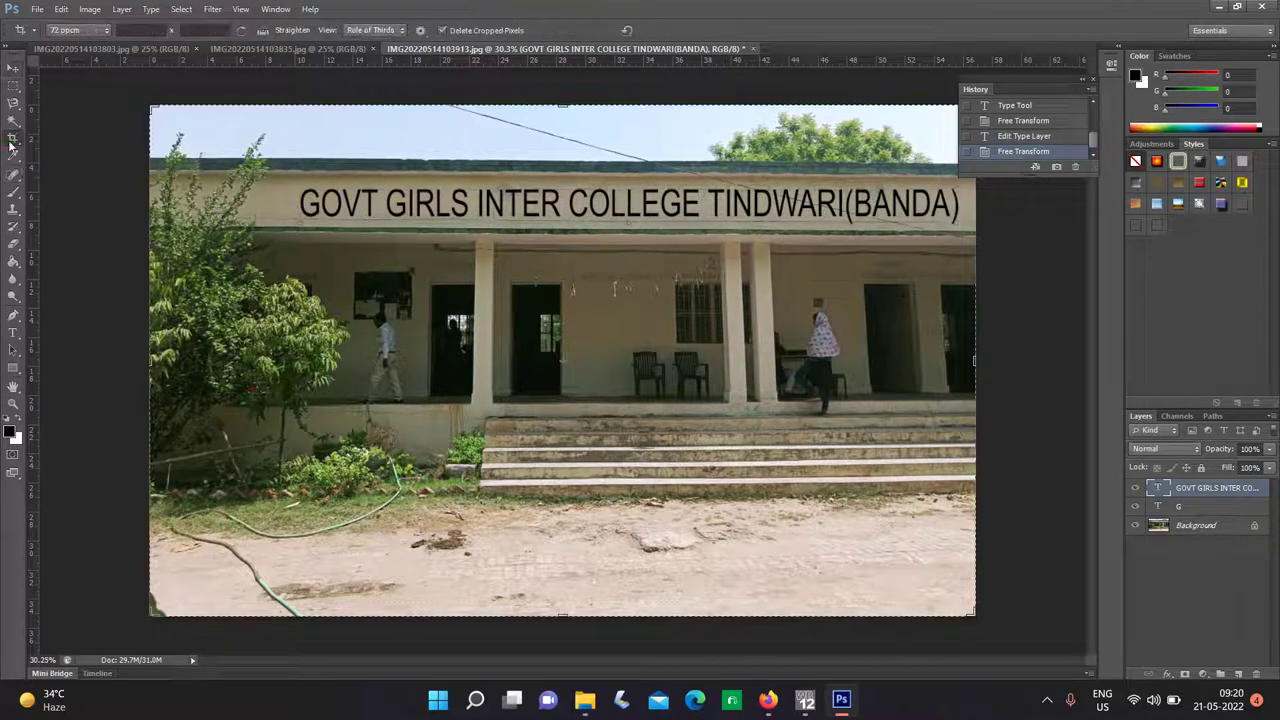
click(413, 299)
key(Return)
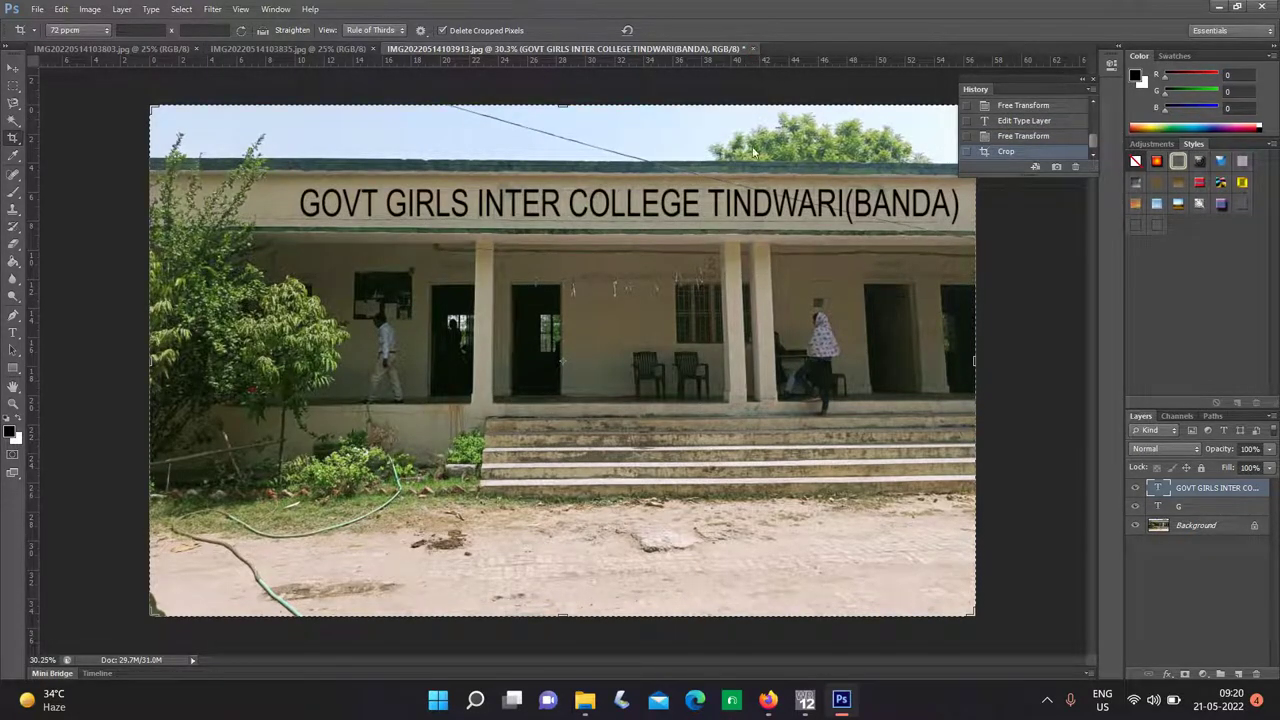
key(ctrl+w)
click(571, 265)
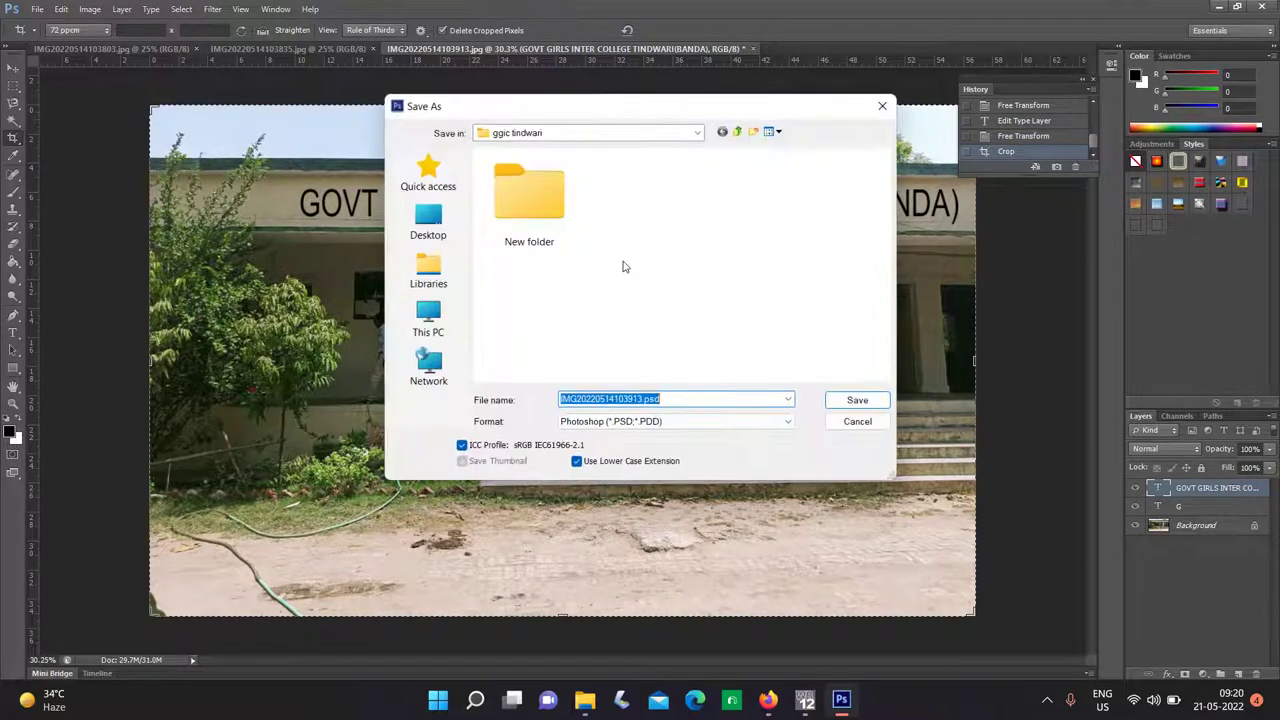
click(670, 422)
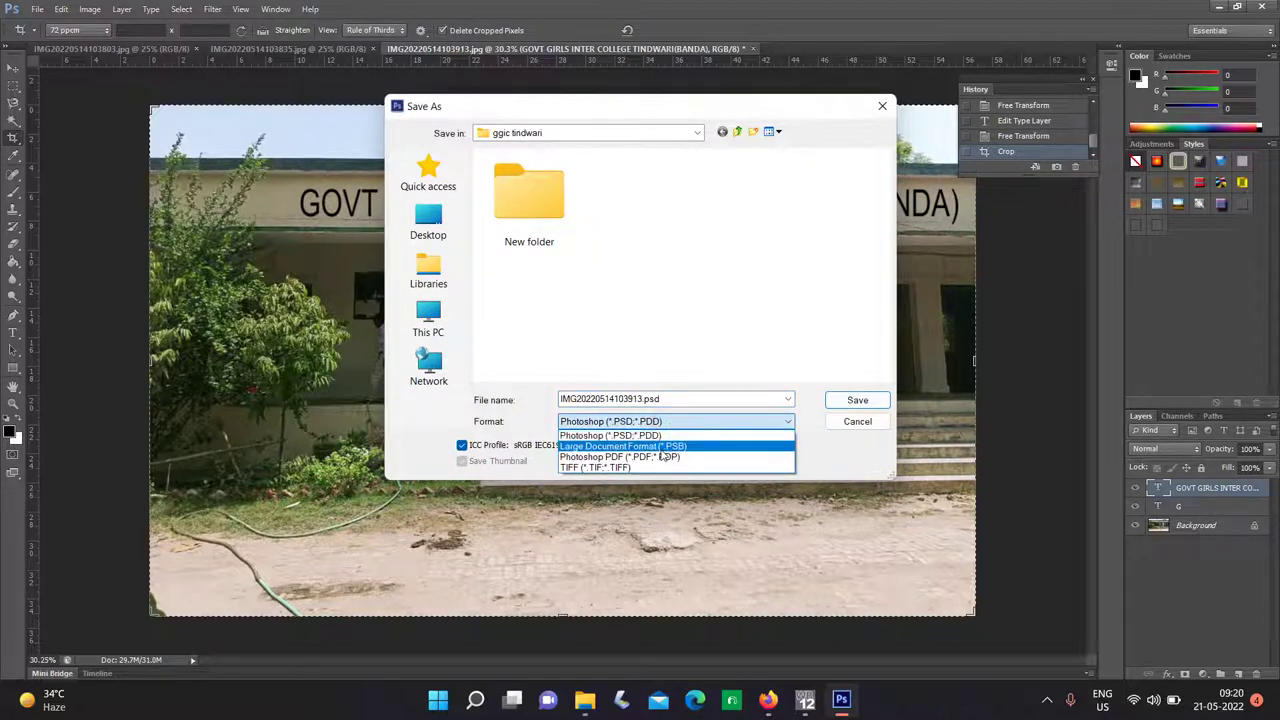
click(842, 449)
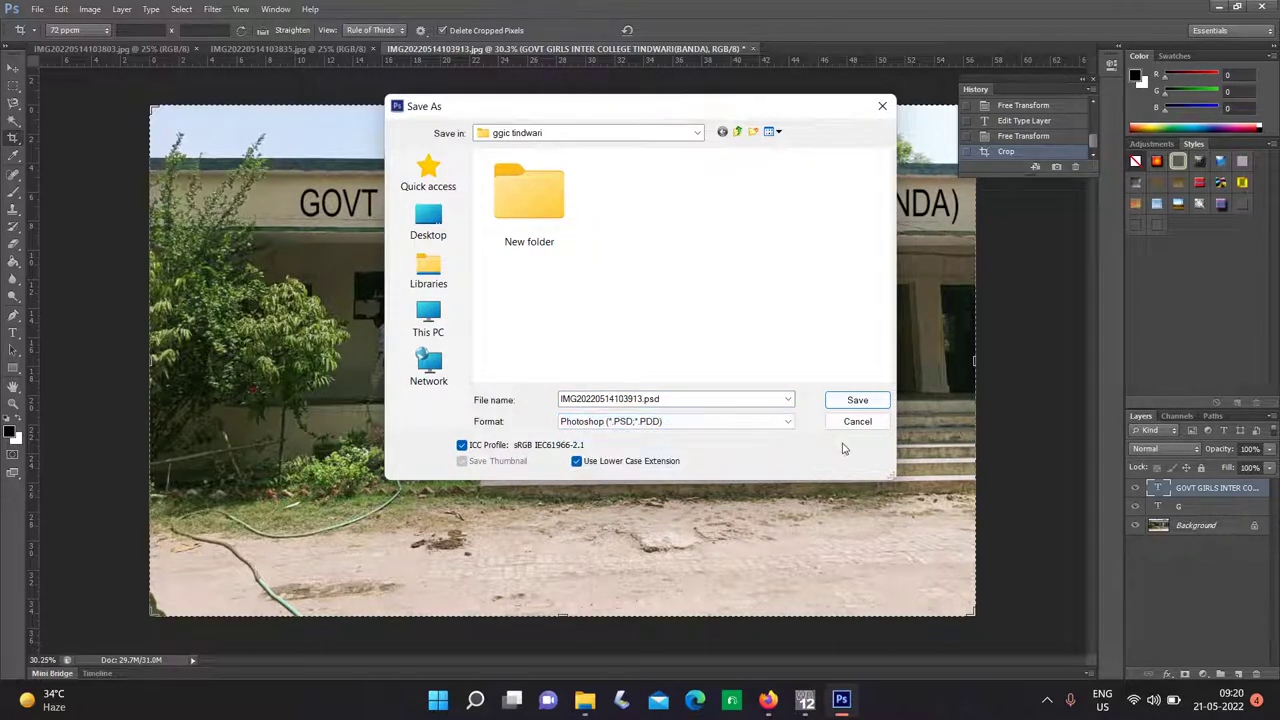
click(853, 425)
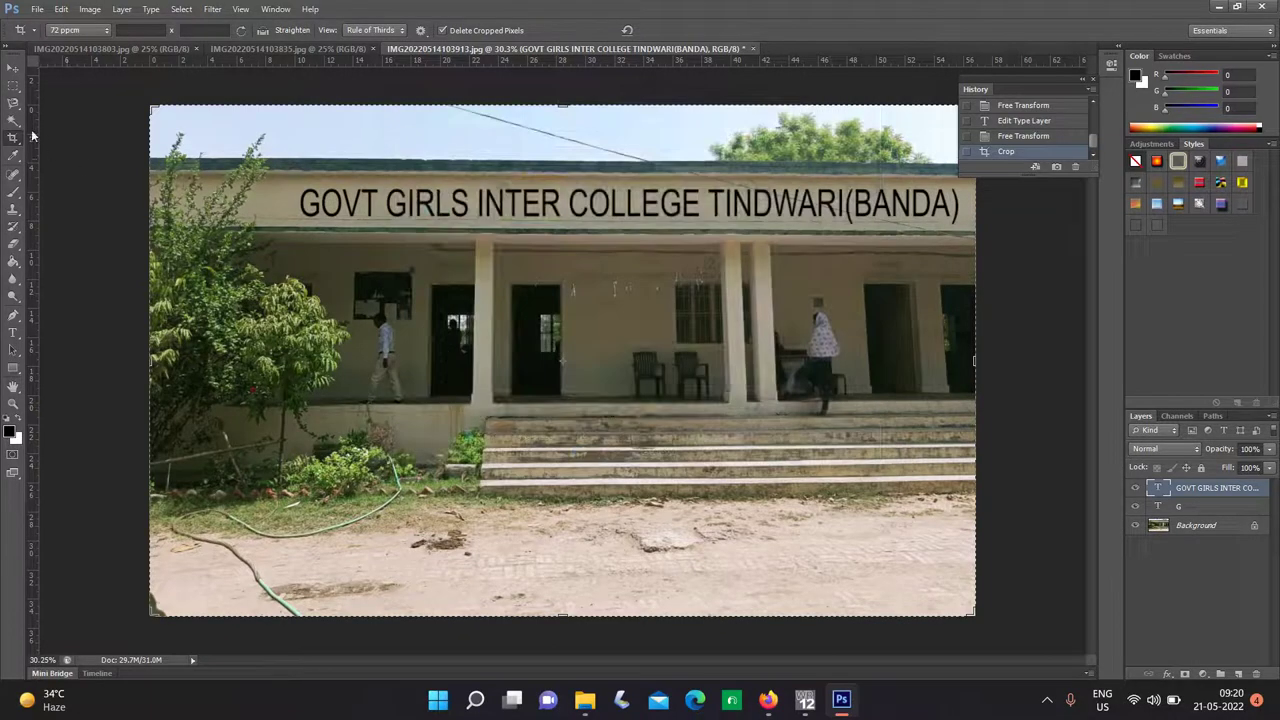
Save the lettered building photo as a JPEG copy at quality 0 (Low), replacing IMG20220514103913.jpg in the ggic tindwari folder.
click(36, 9)
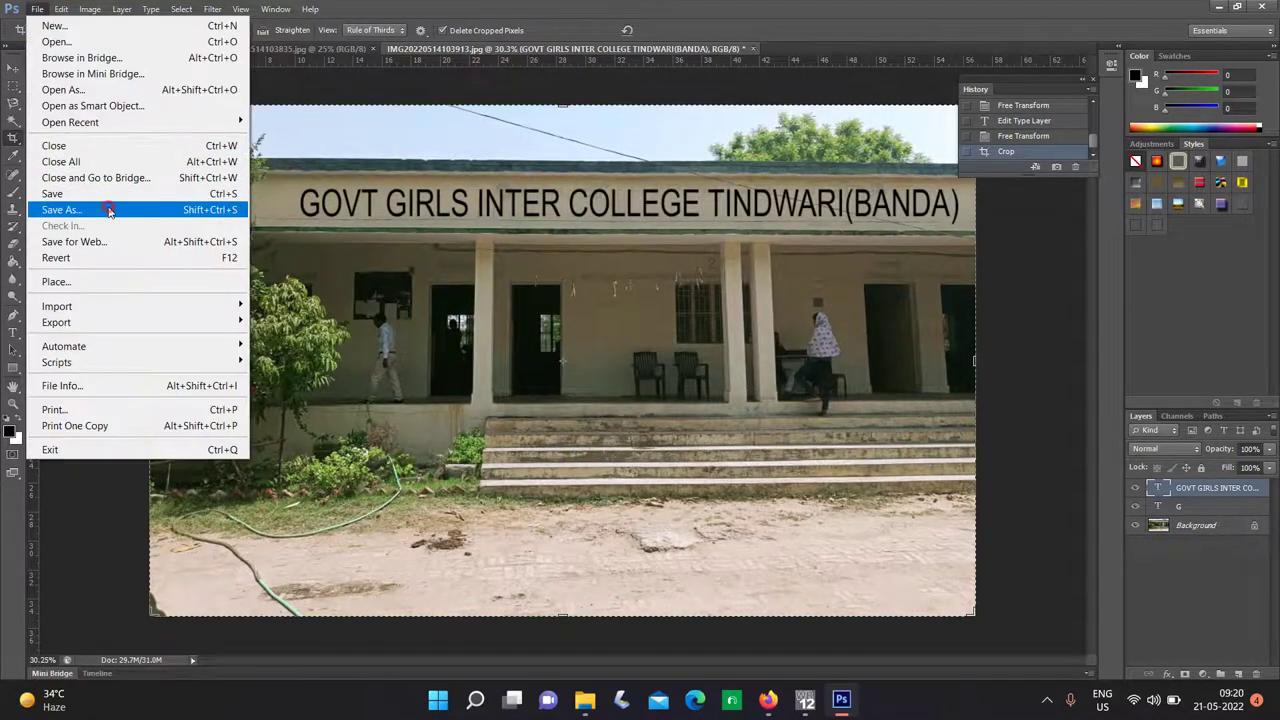
click(106, 209)
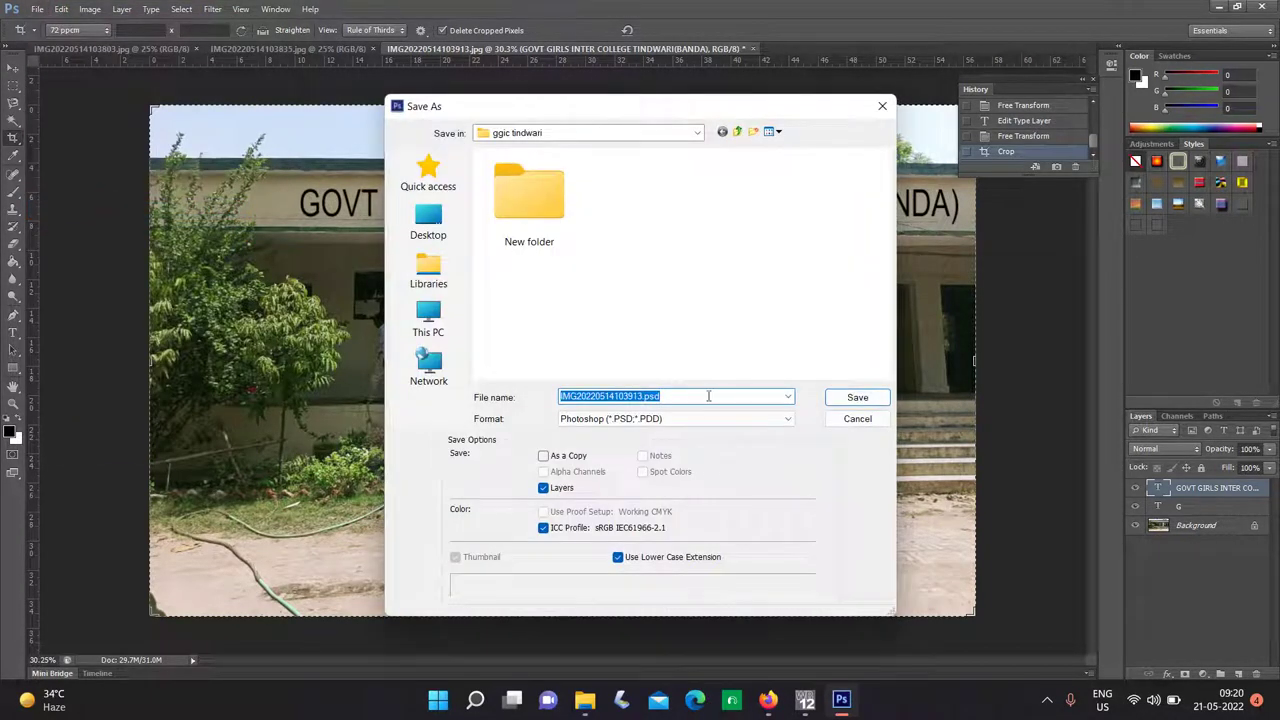
click(737, 418)
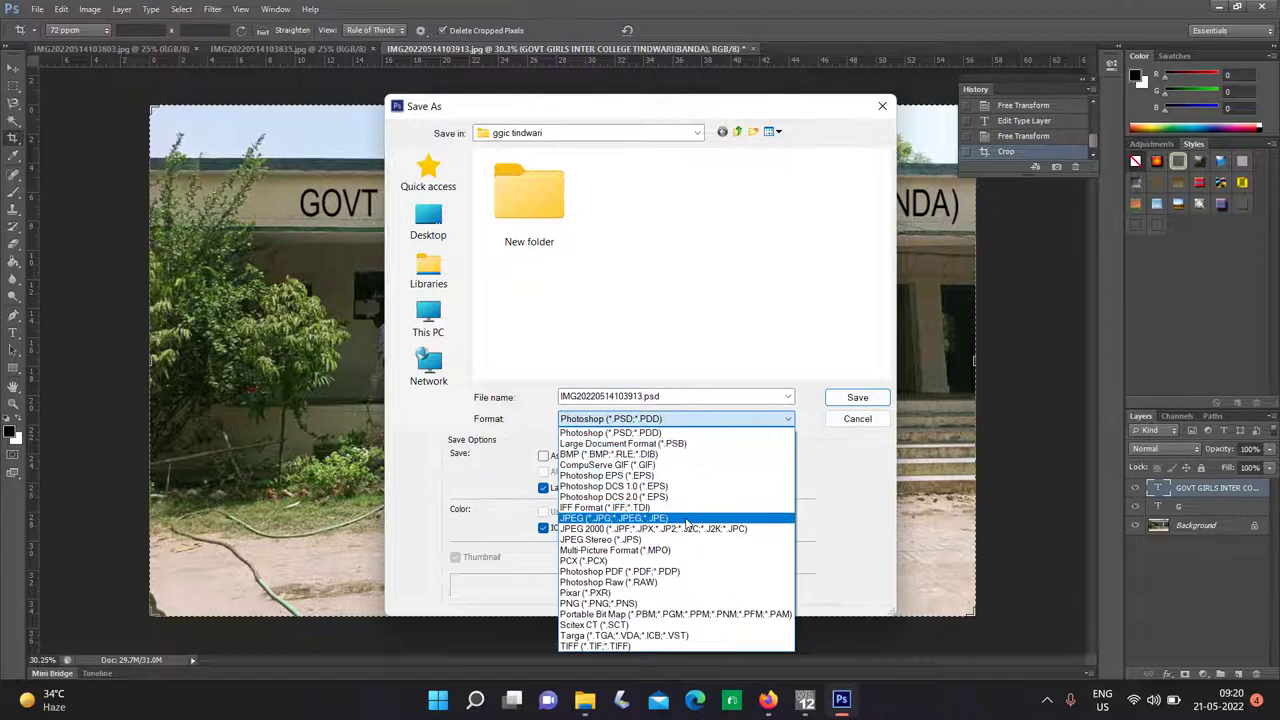
click(683, 518)
click(857, 397)
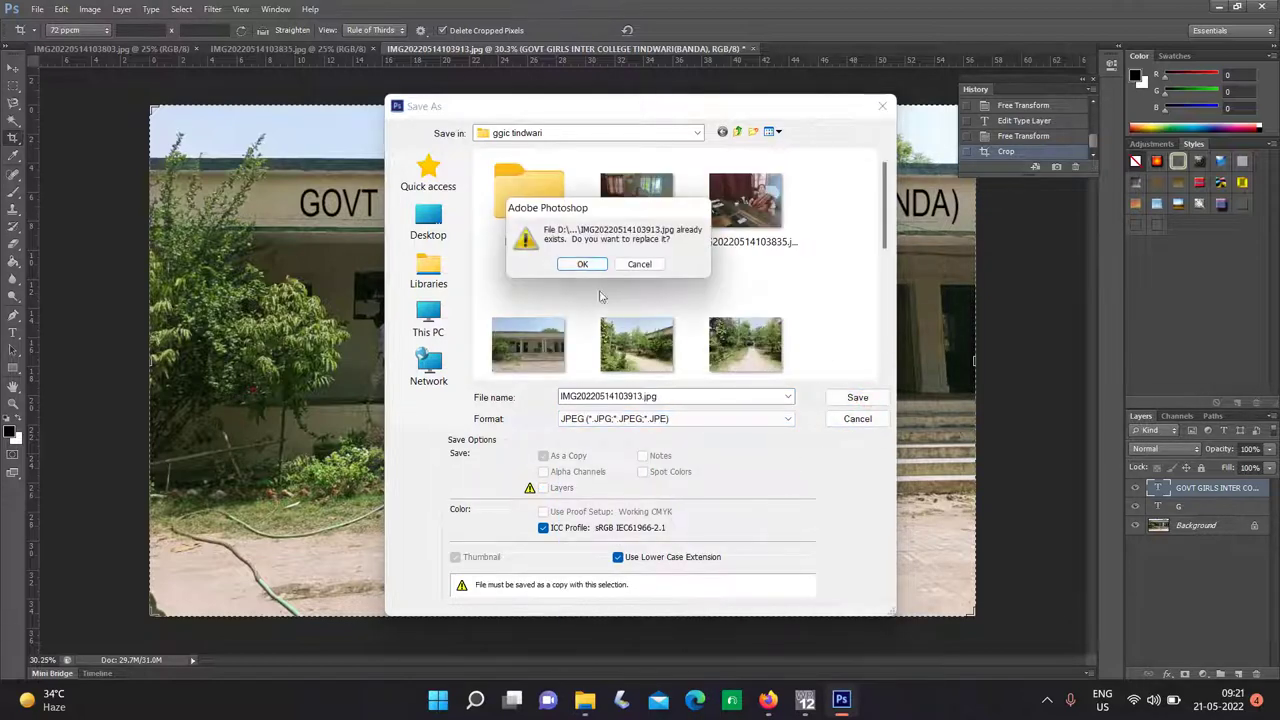
click(582, 265)
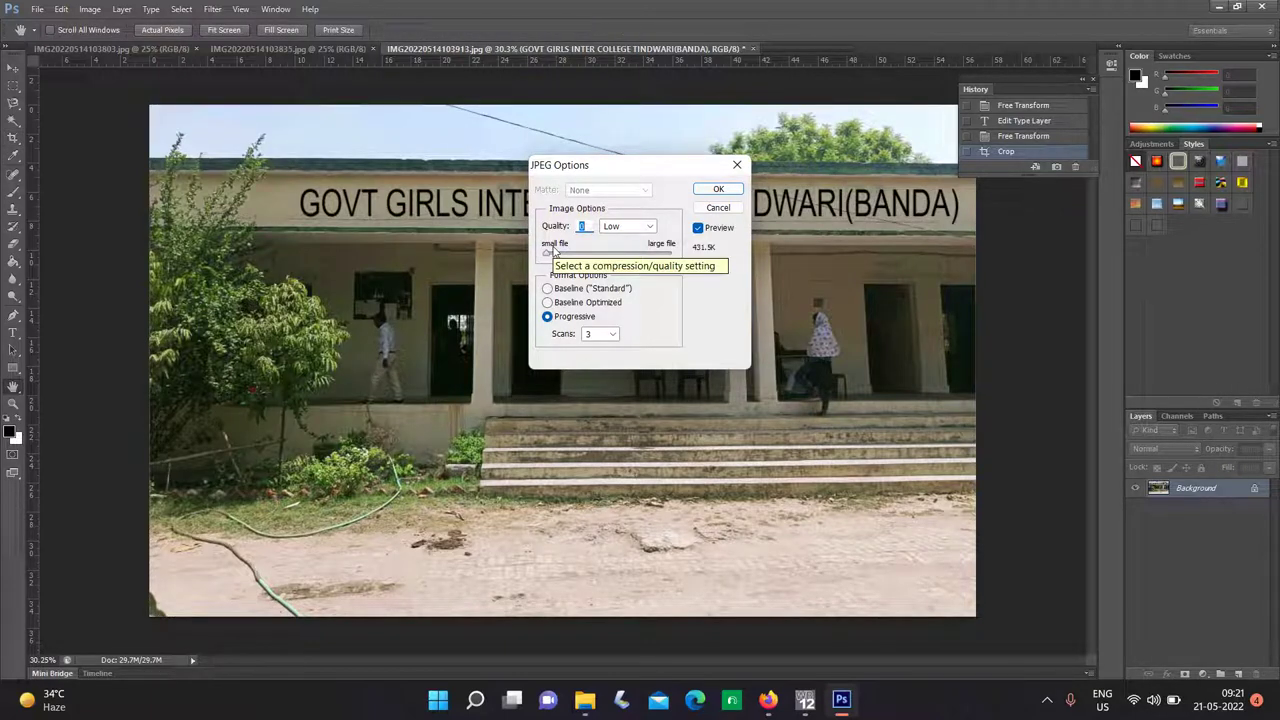
click(717, 189)
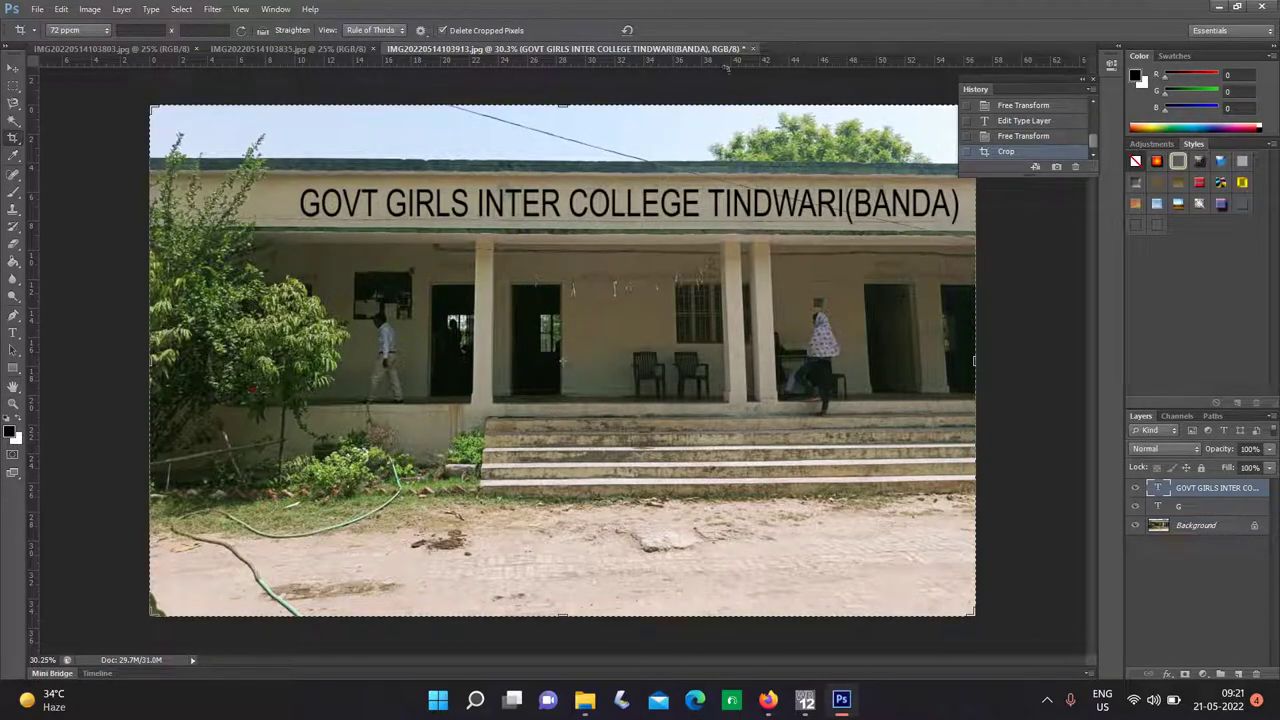
Close the lettered building photo without saving, and apply the automatic Curves correction to IMG20220514103835.jpg.
click(755, 49)
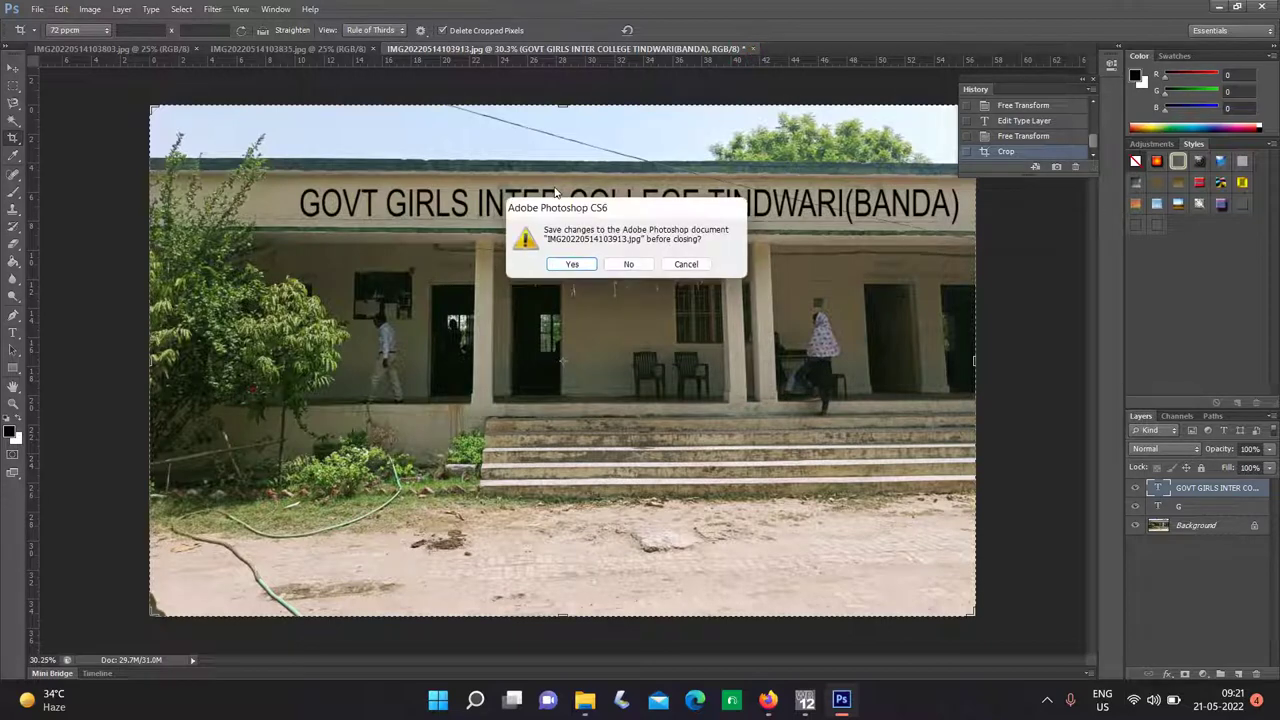
click(618, 262)
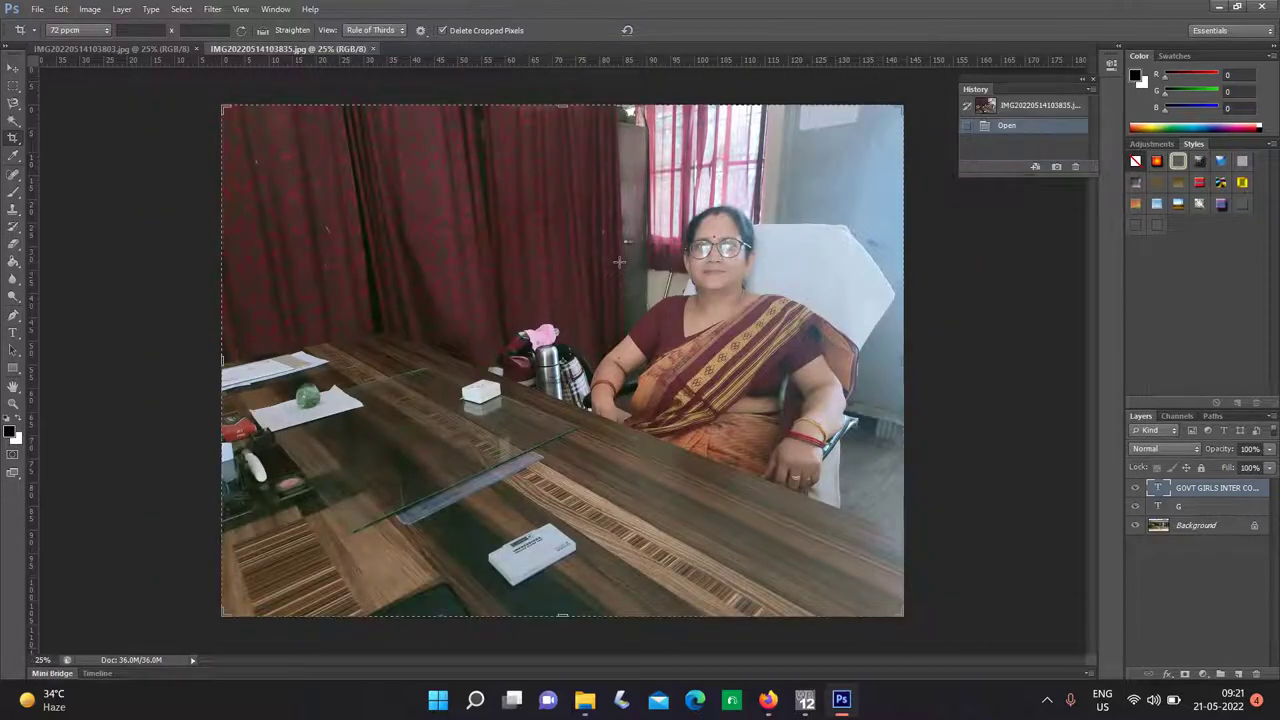
key(ctrl+m)
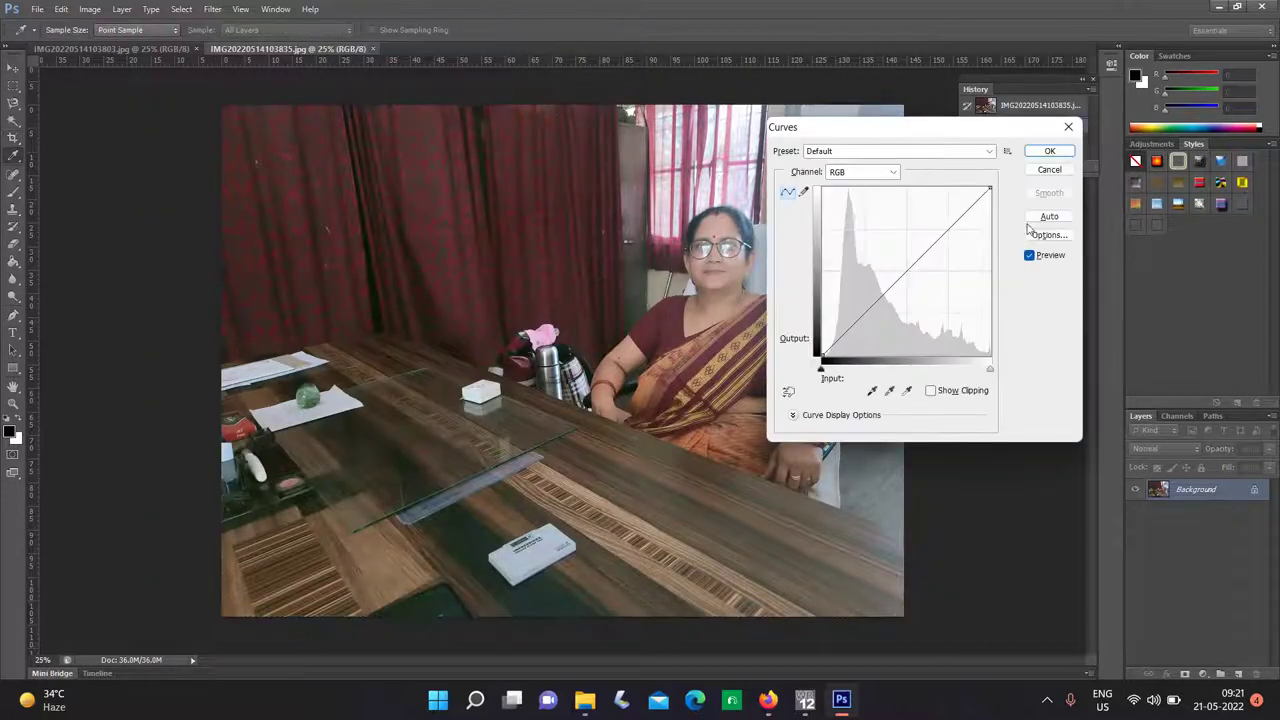
click(1048, 217)
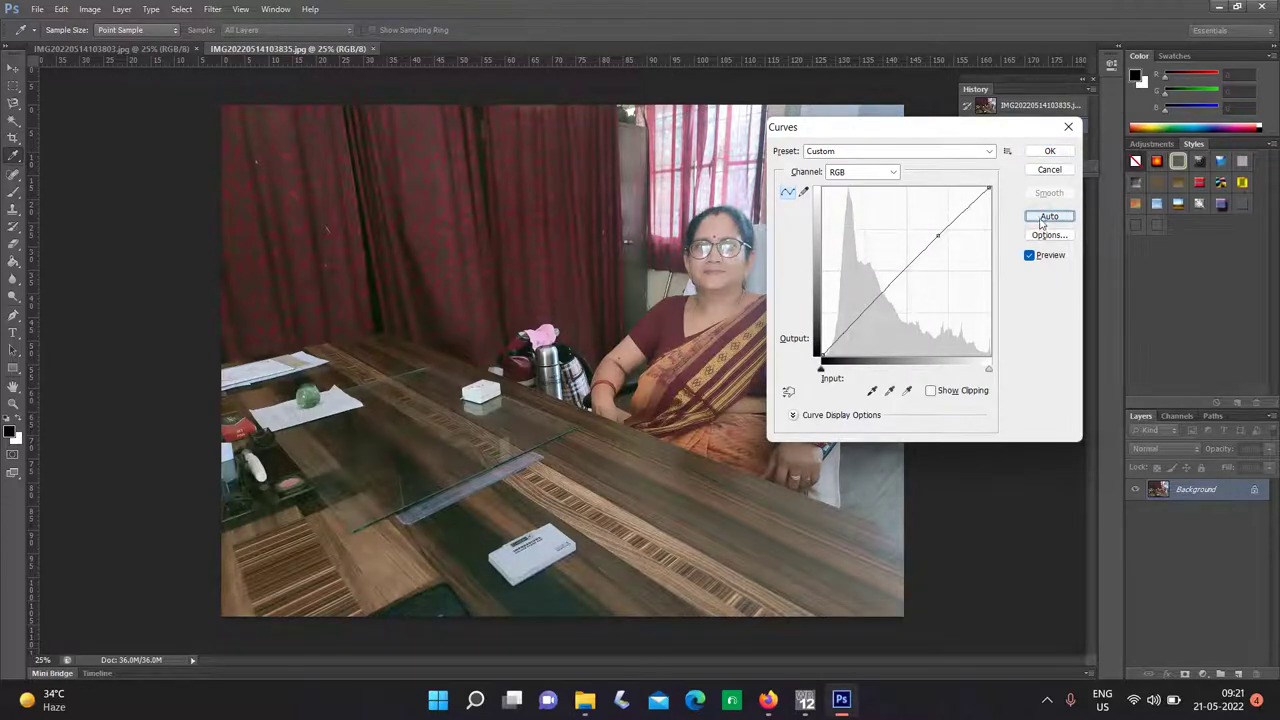
click(1047, 151)
Crop IMG20220514103835.jpg at its full frame with 72 ppcm, and close it saved as a JPEG at quality 0 (Low).
key(c)
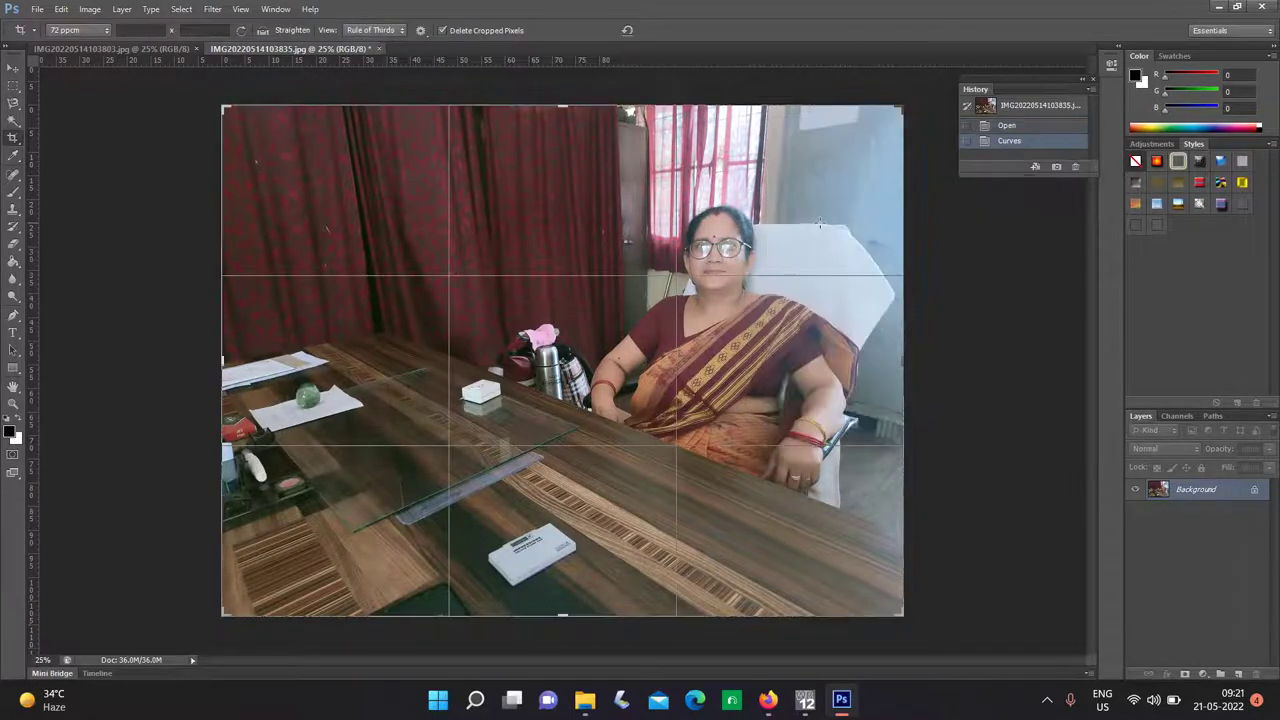
key(Return)
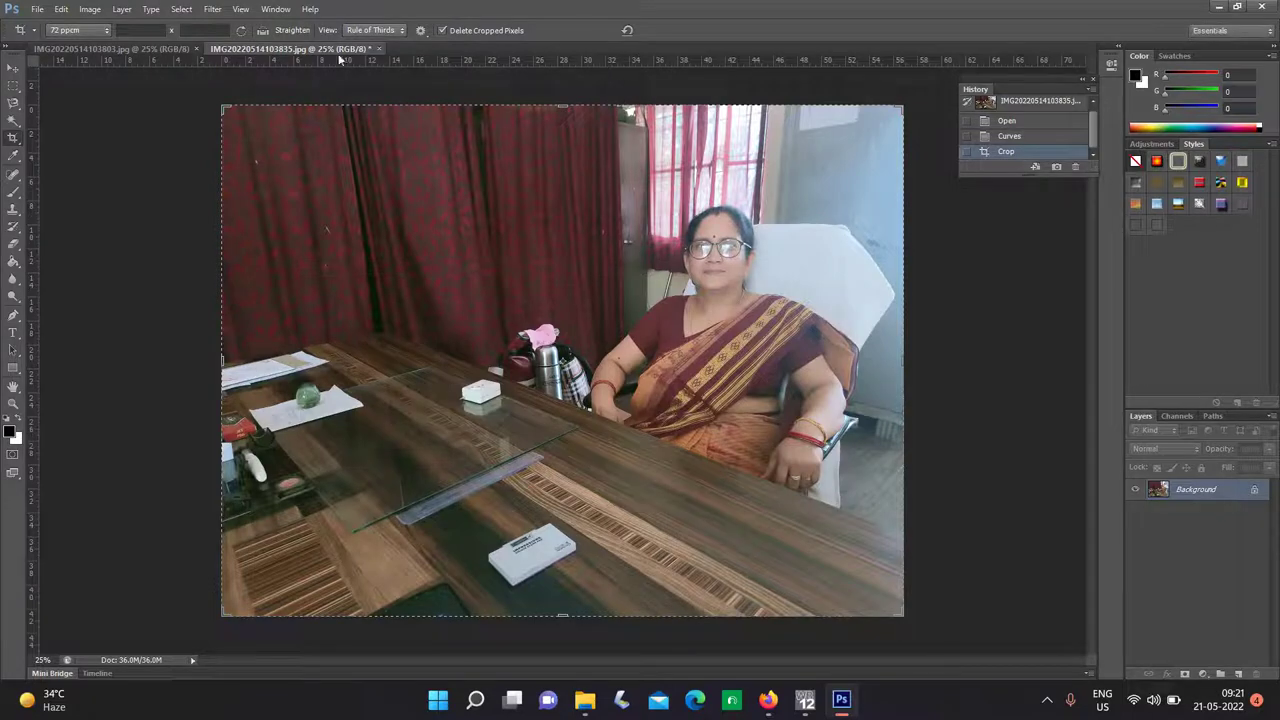
click(374, 49)
click(570, 262)
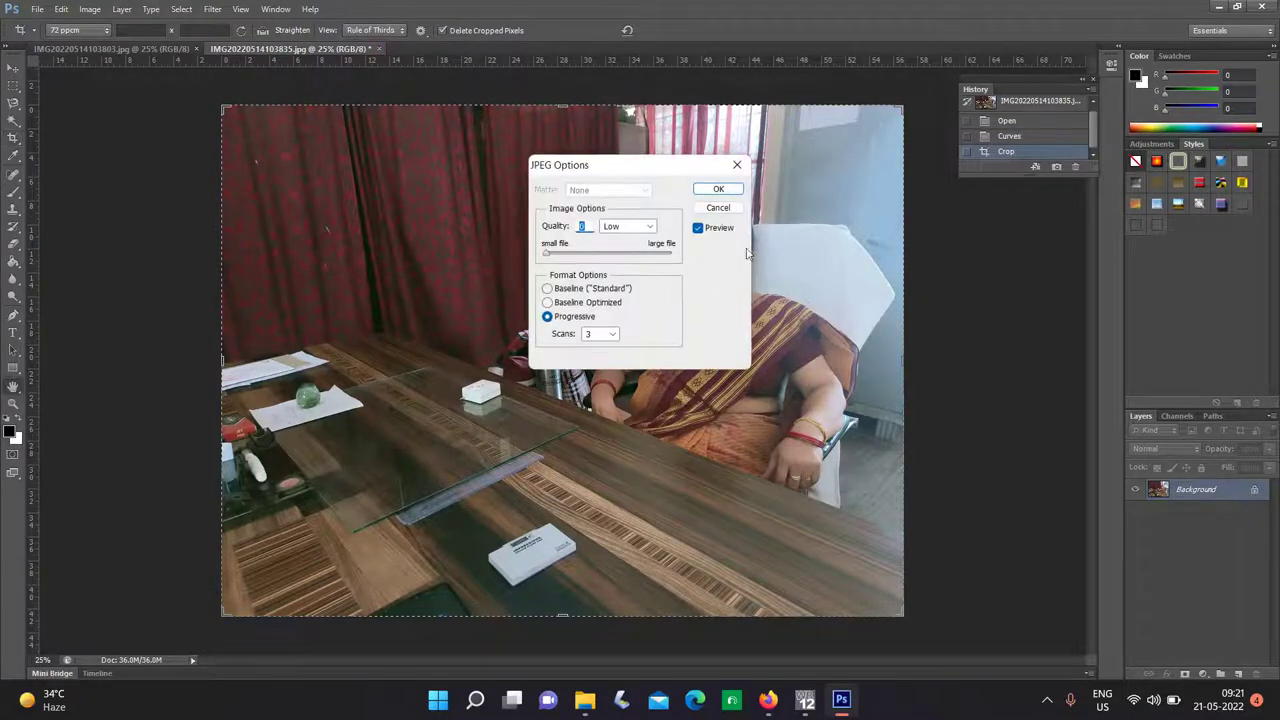
click(719, 190)
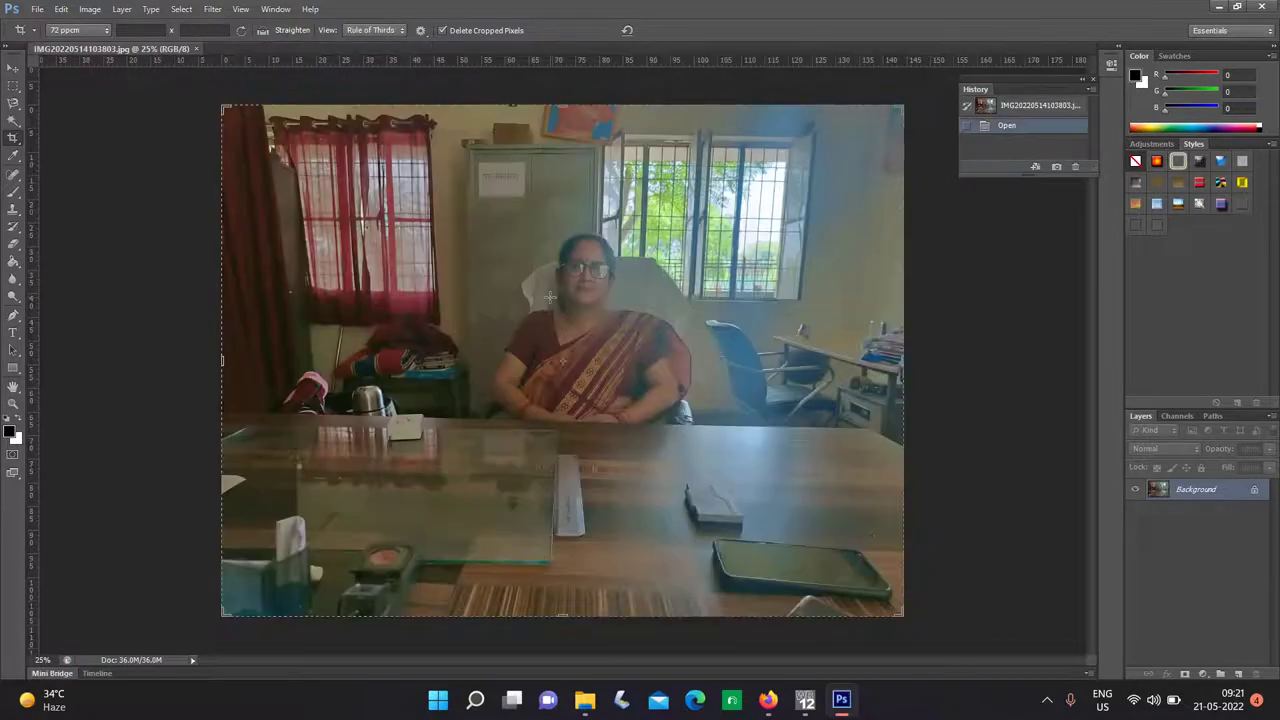
Apply the automatic Curves correction to IMG20220514103803.jpg and crop it at its full frame with a resolution of 72 ppcm.
key(ctrl+m)
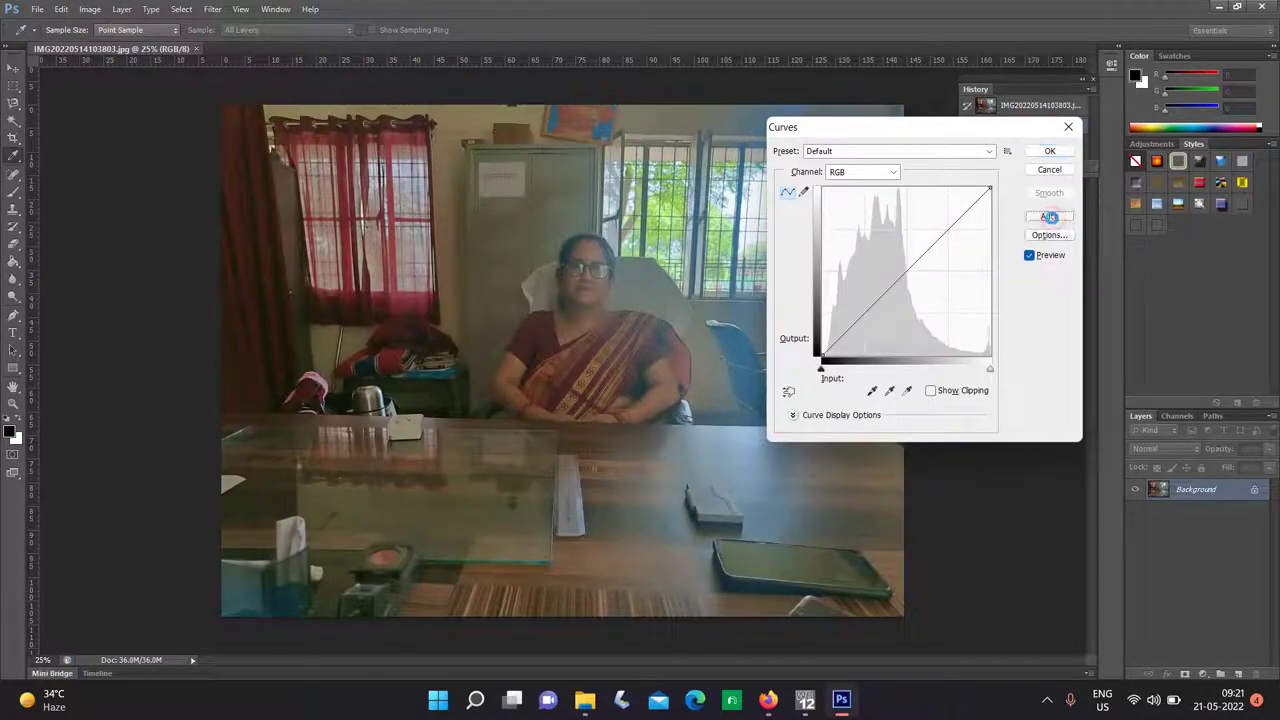
click(1049, 216)
click(1049, 151)
key(c)
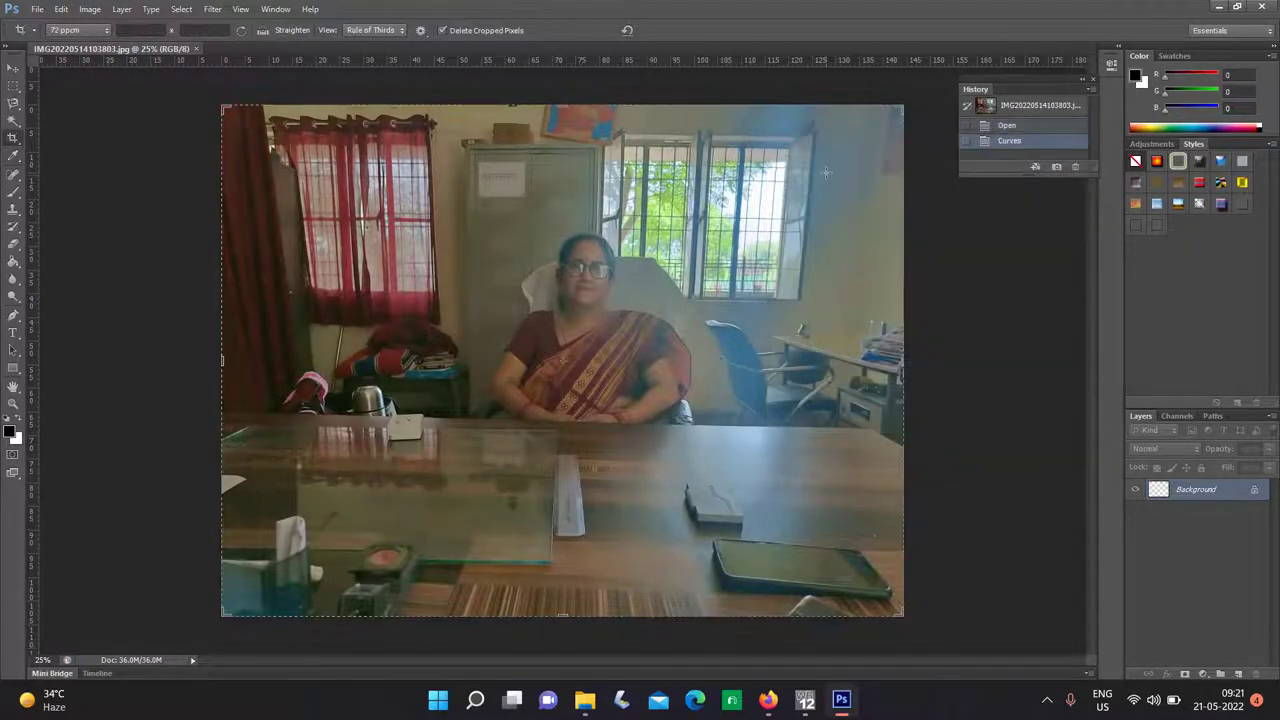
key(Return)
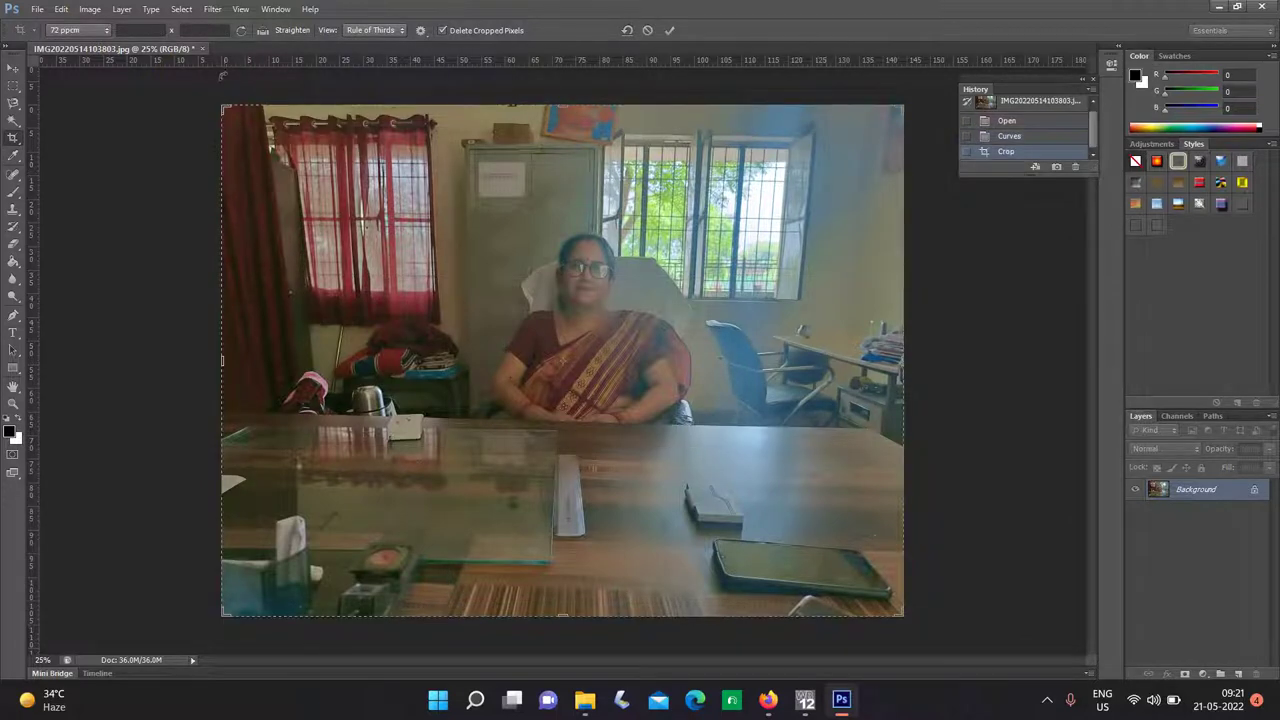
Close IMG20220514103803.jpg with its changes saved as a JPEG, and exit Photoshop.
click(204, 49)
click(566, 266)
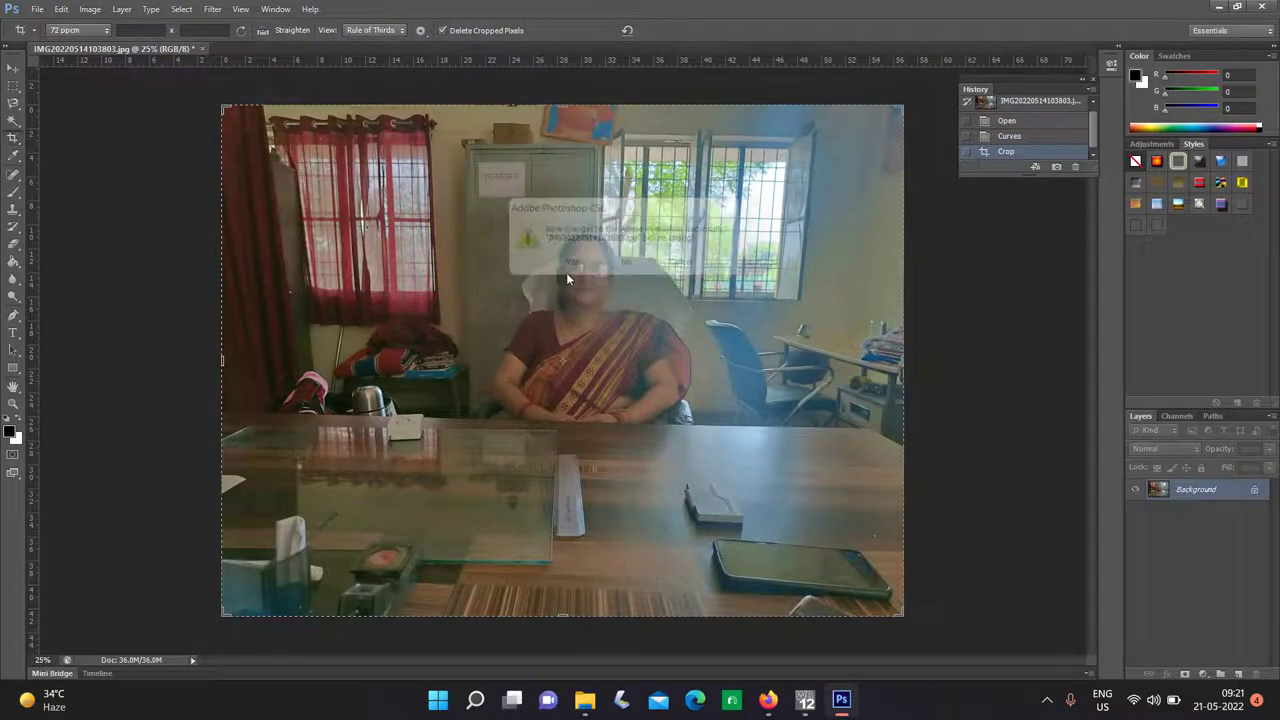
click(727, 192)
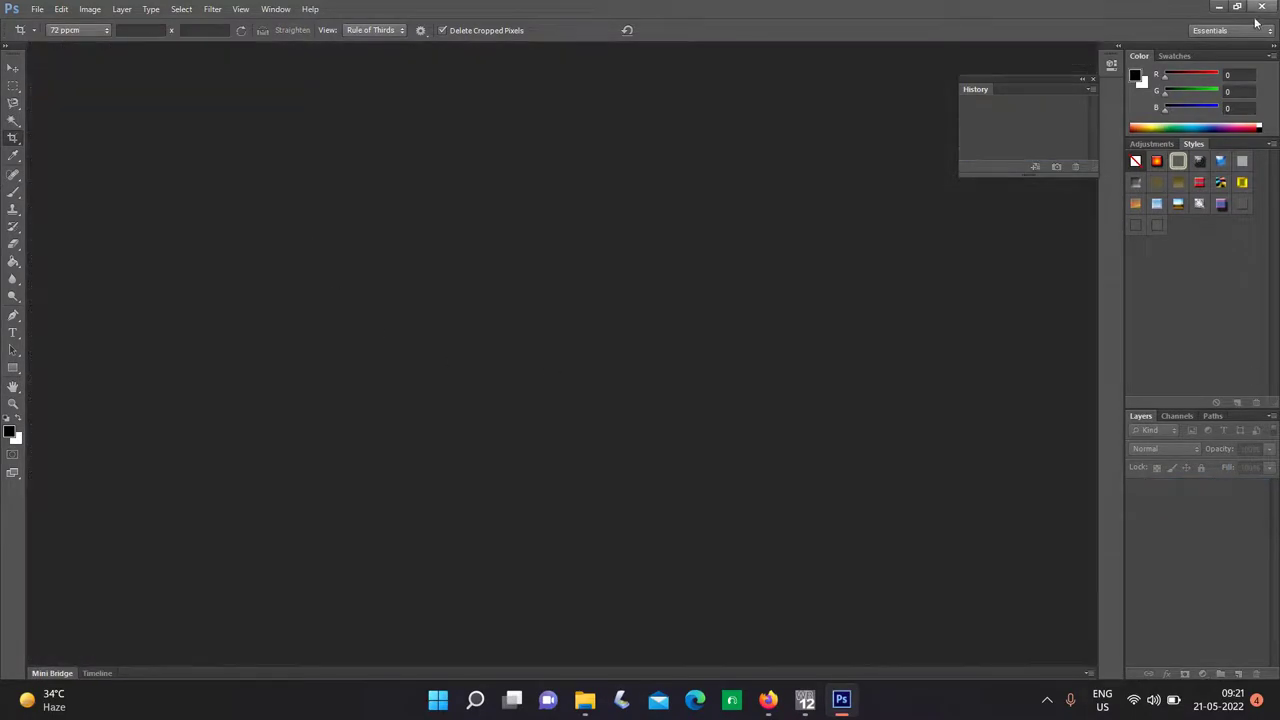
key(ctrl+q)
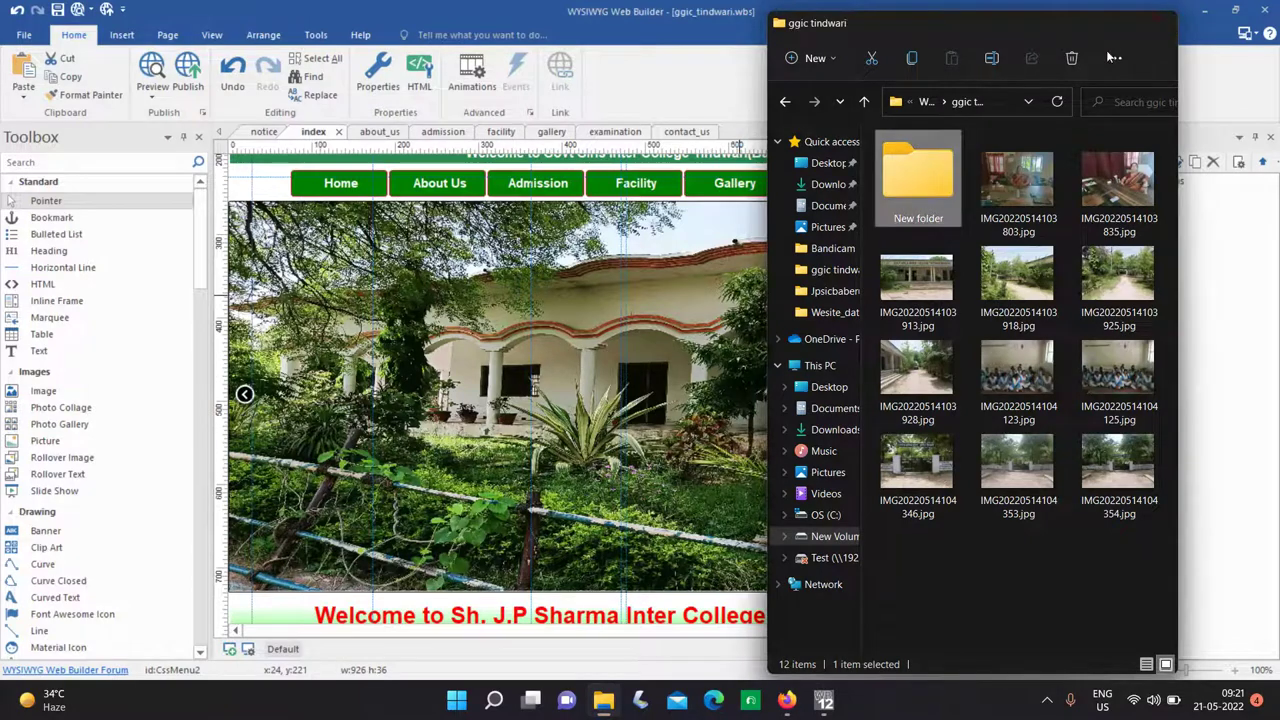
Return to the index page in WYSIWYG Web Builder and remove all the old images from its slide show.
click(1156, 23)
double_click(469, 351)
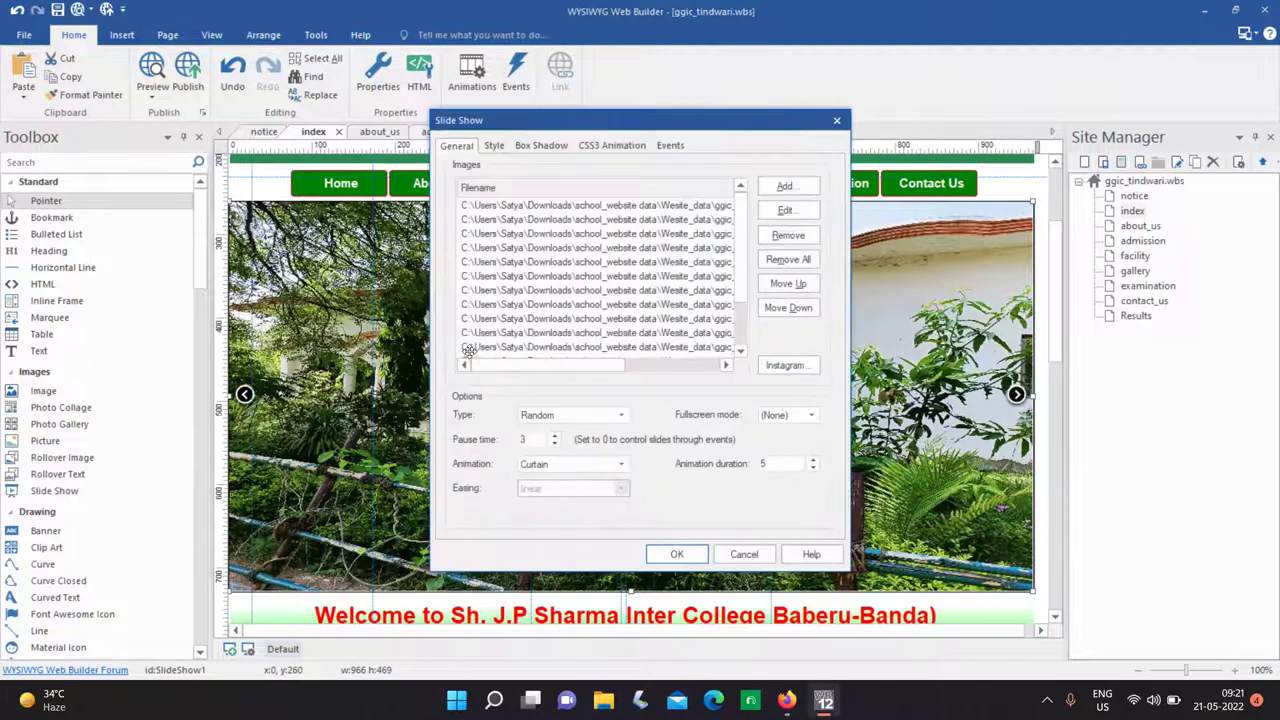
click(788, 259)
Add all photos except IMG20220514103803.jpg from the ggic tindwari folder, inside Web_developing on drive D, to the slide show.
click(785, 189)
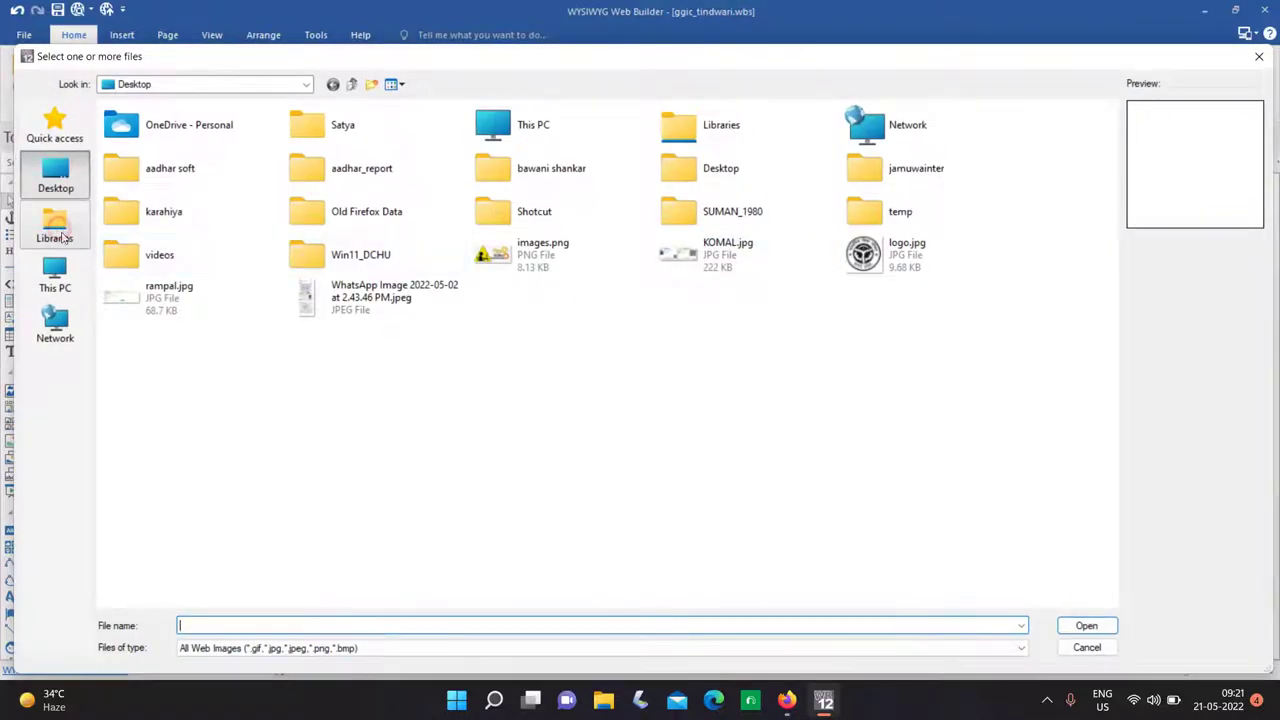
click(62, 237)
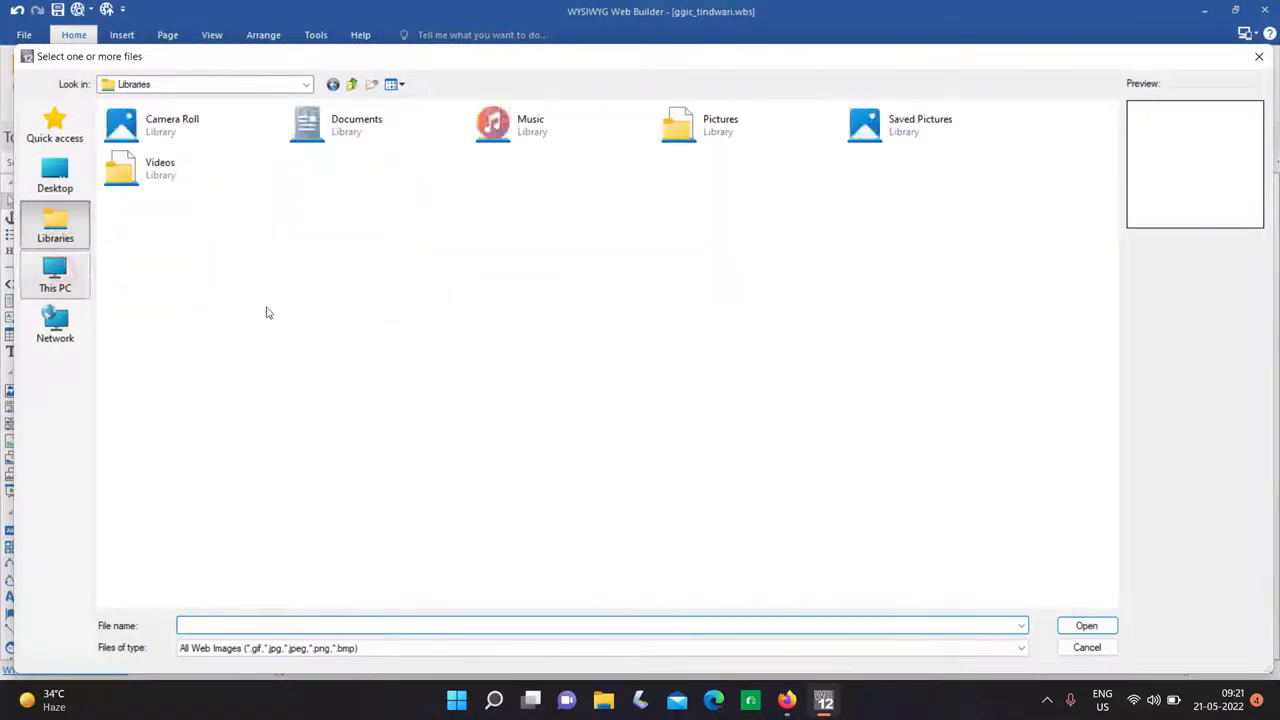
click(55, 272)
double_click(357, 257)
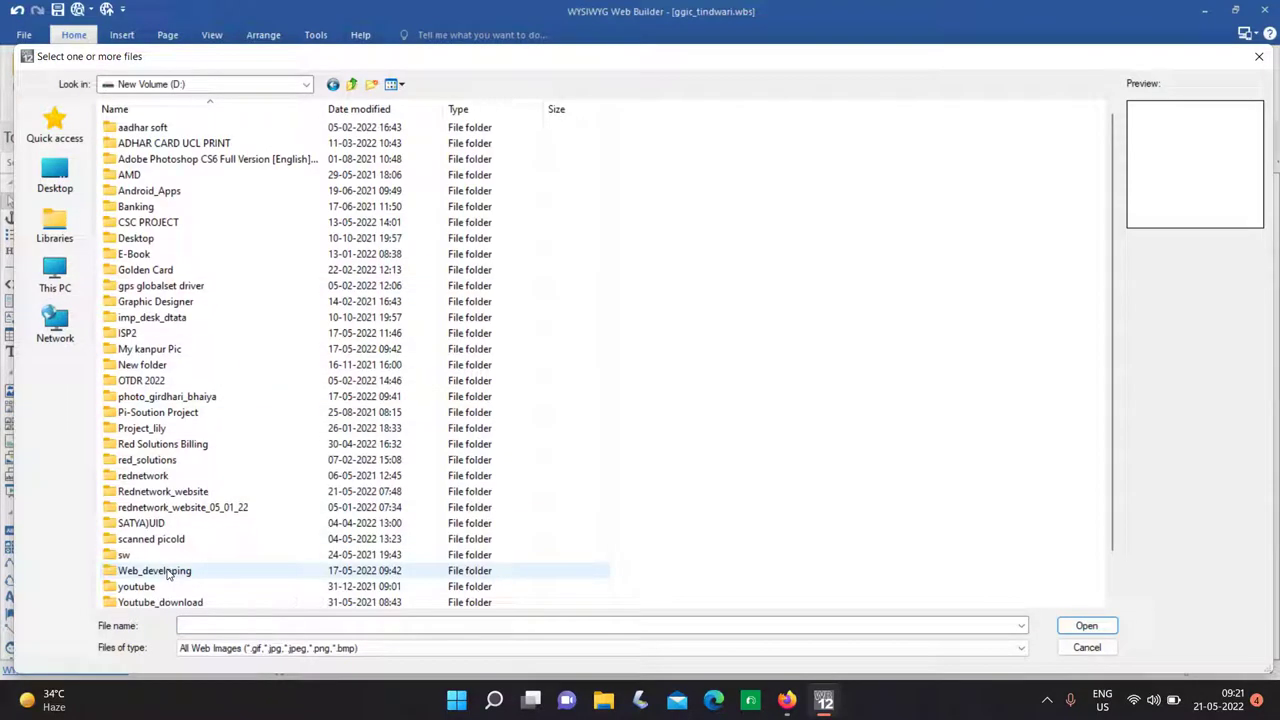
scroll(168, 573, down, 1)
double_click(168, 522)
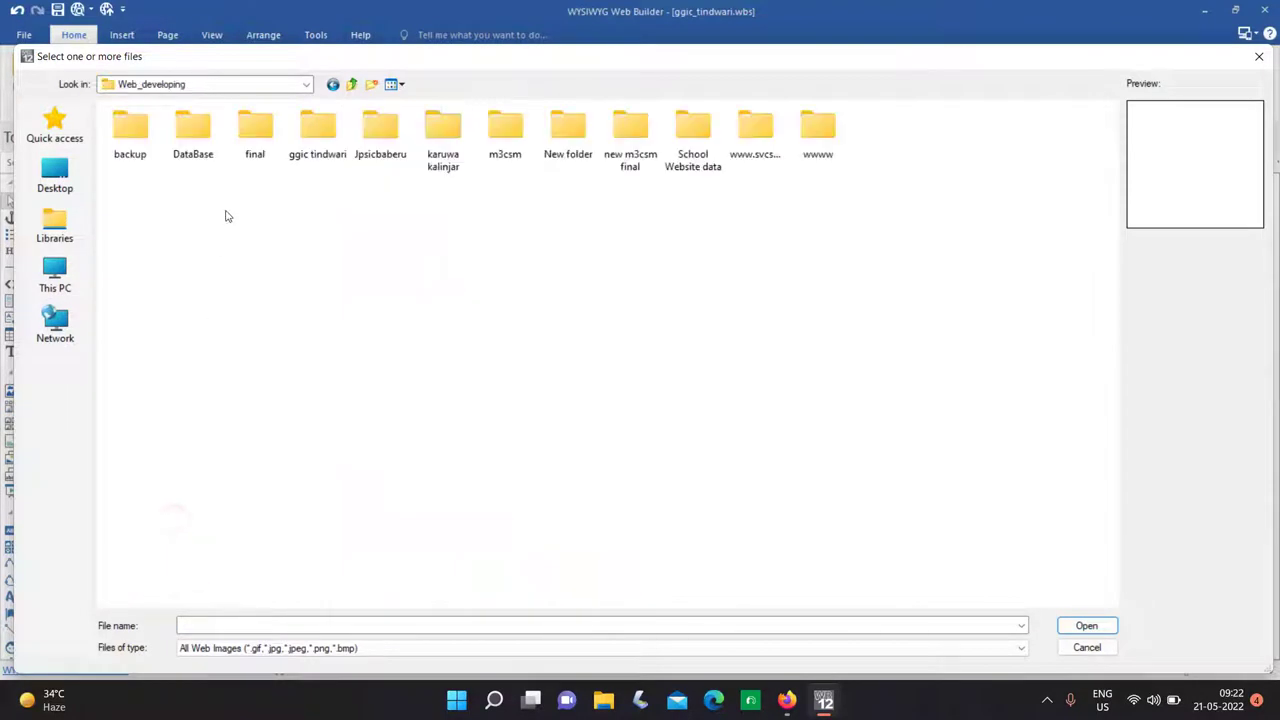
double_click(320, 130)
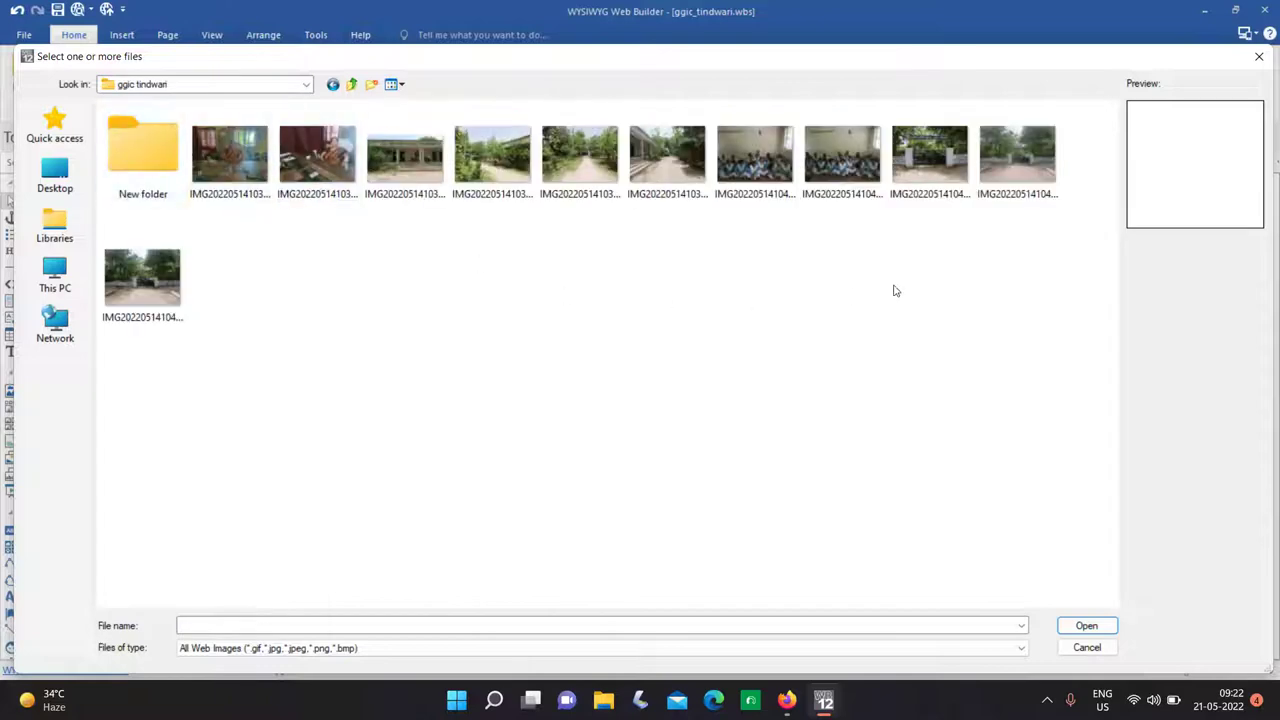
drag(1050, 262, 332, 150)
ctrl+click(142, 278)
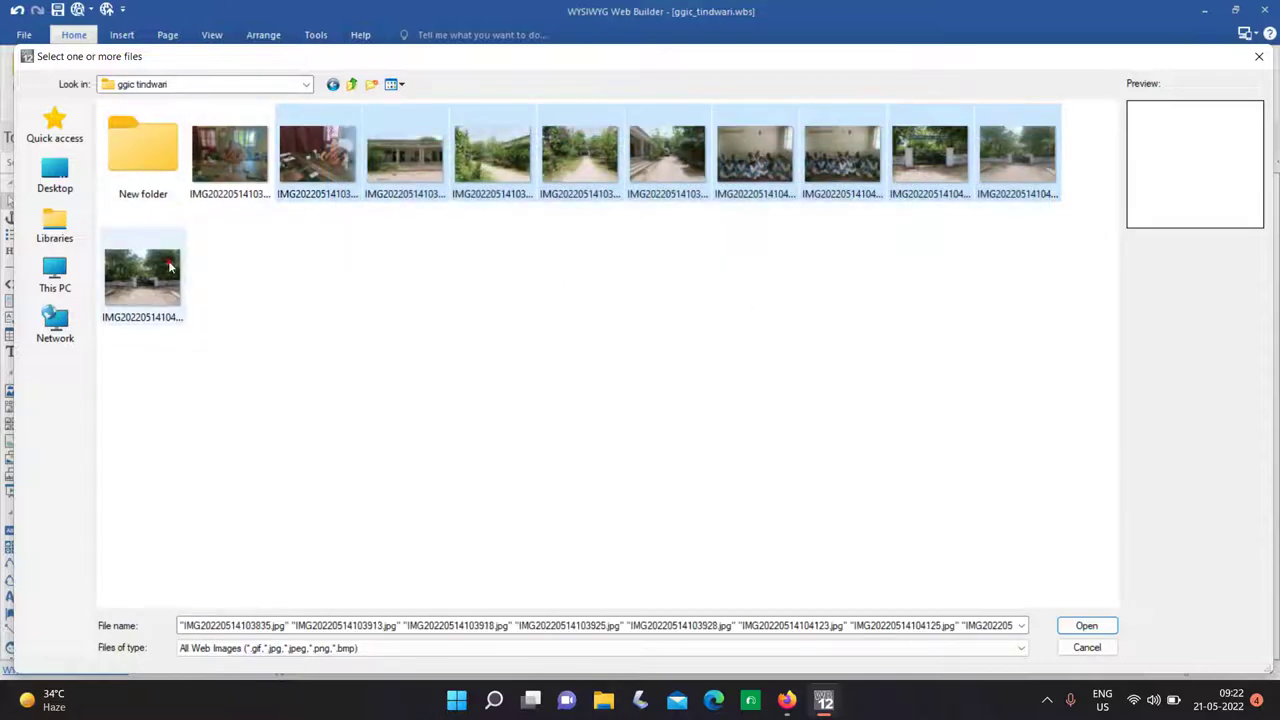
click(1086, 625)
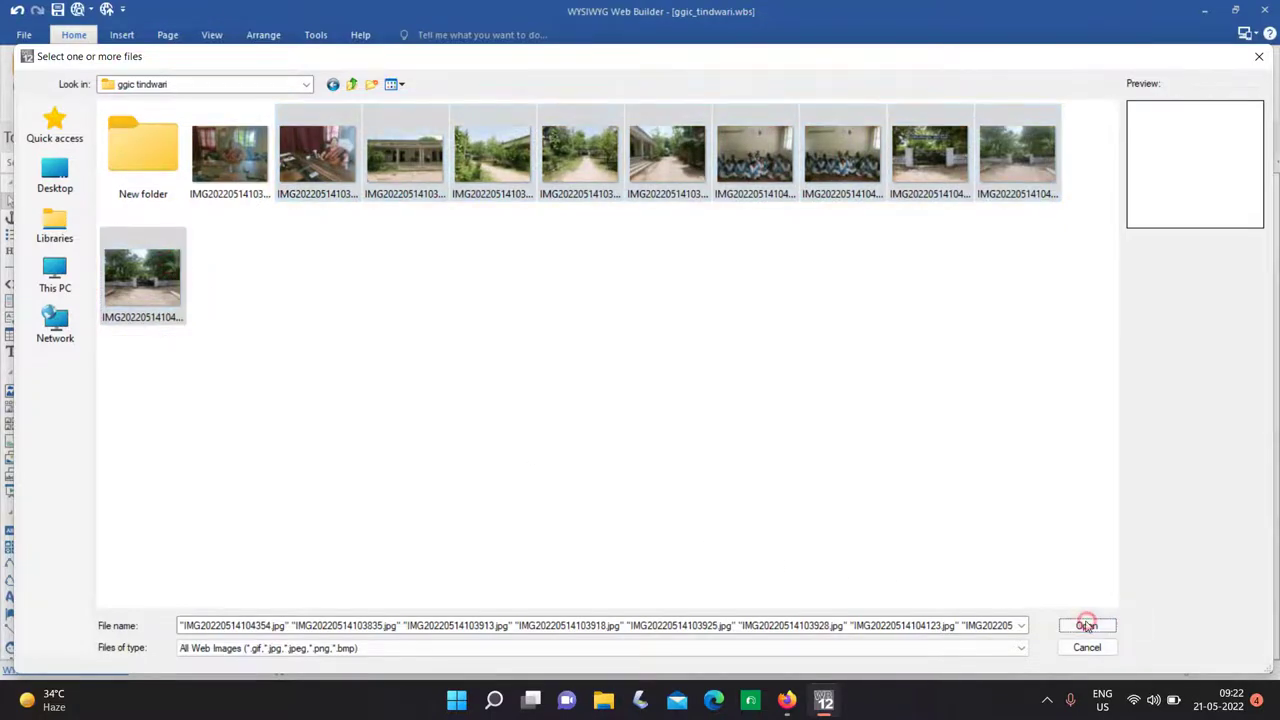
click(677, 554)
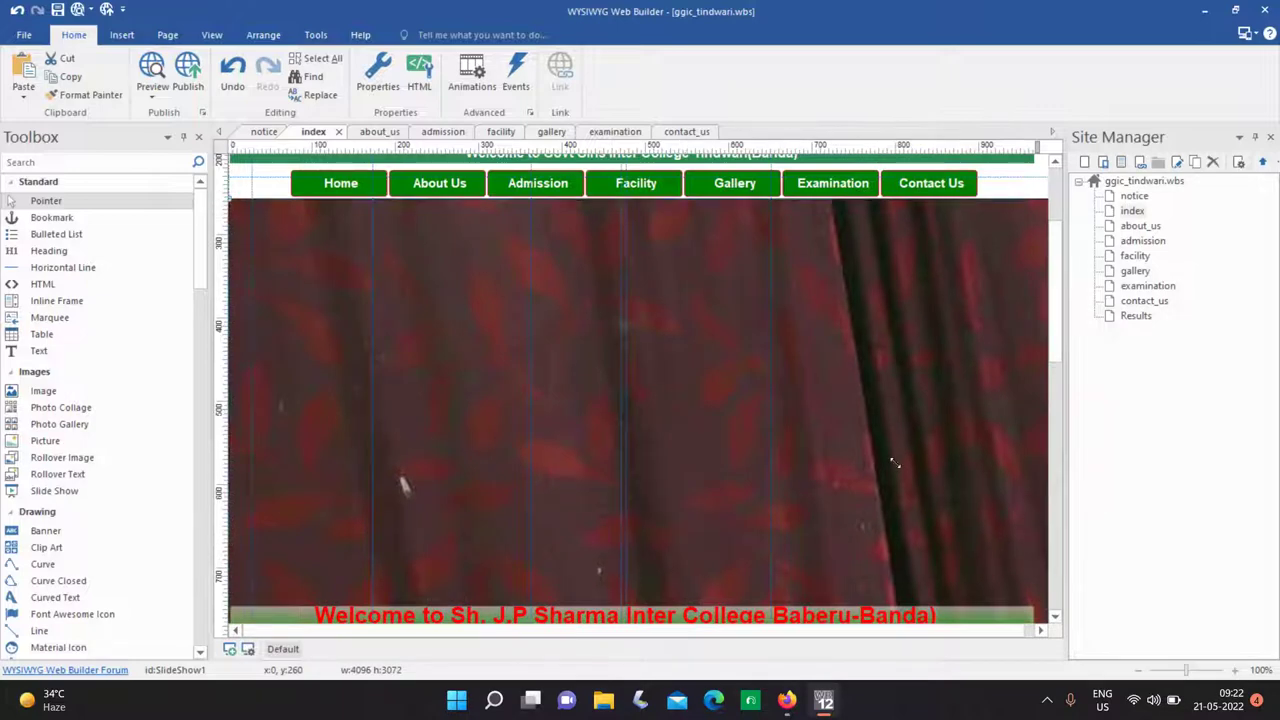
Shrink the oversized slide show to about 223 by 543 px so that its edges fit within the page.
drag(228, 199, 300, 216)
drag(347, 283, 308, 224)
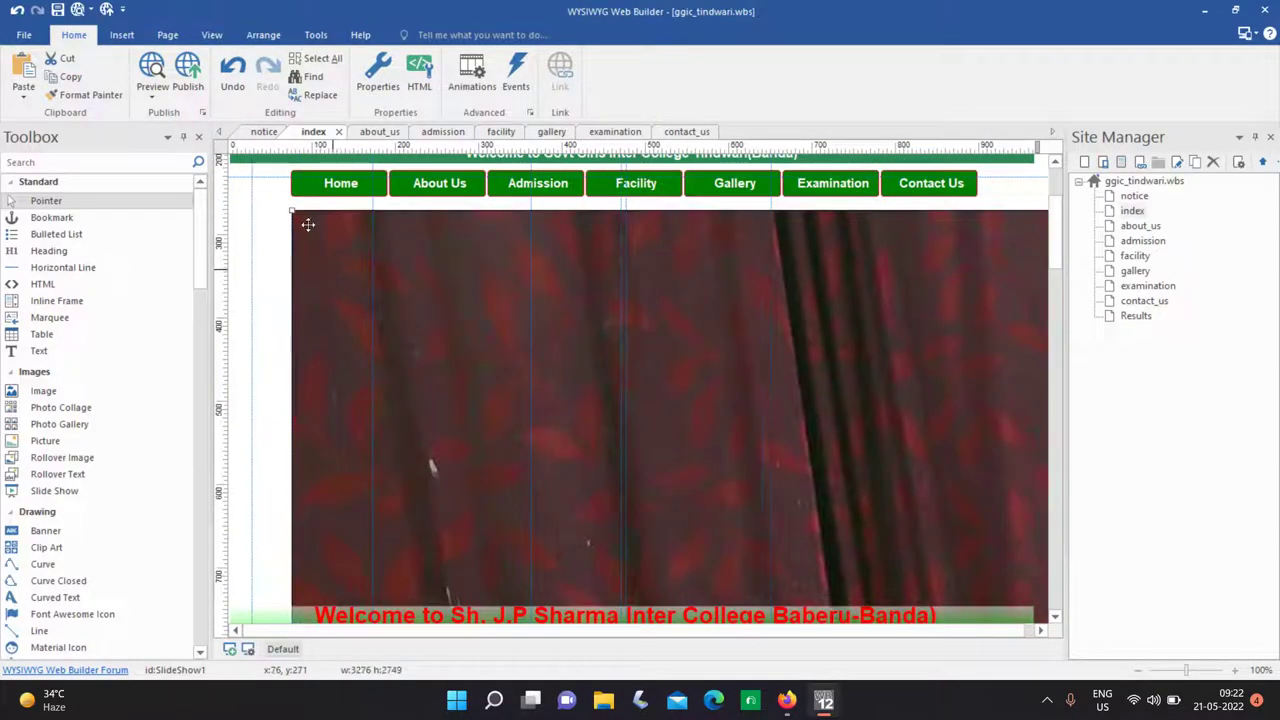
drag(842, 499, 325, 219)
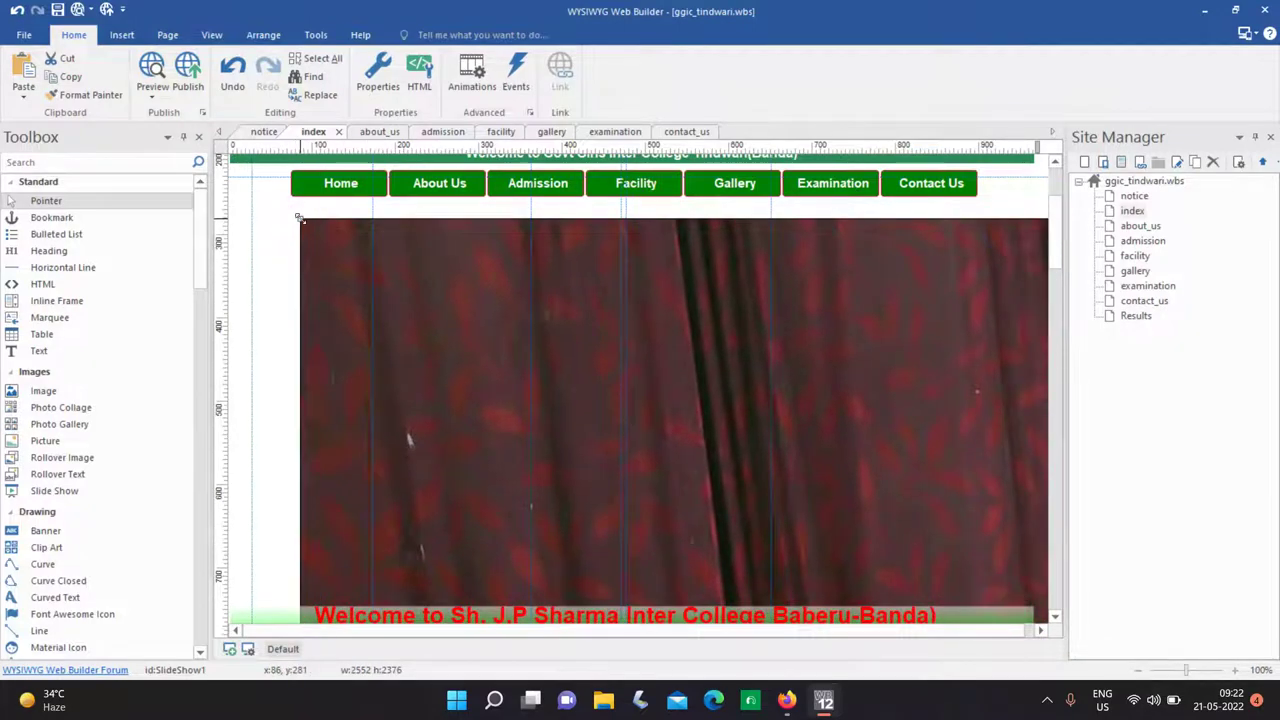
drag(1008, 572, 348, 209)
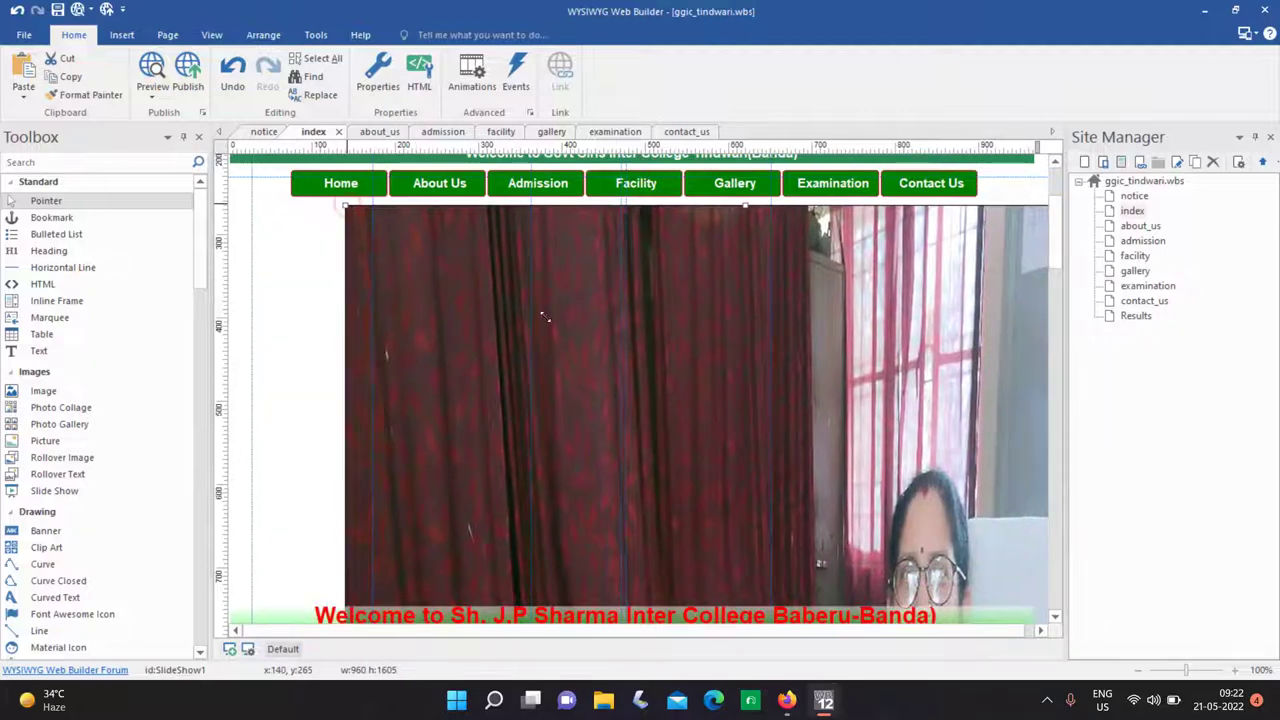
drag(545, 317, 457, 286)
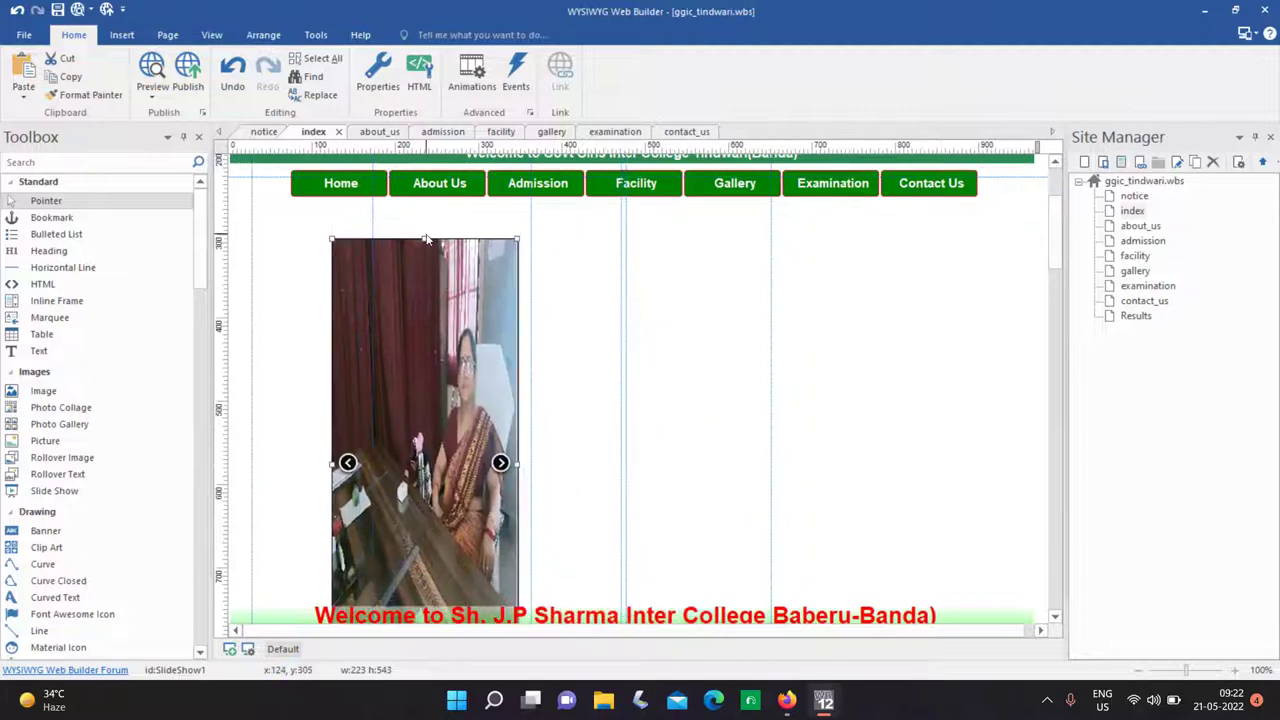
Place the slide show directly beneath the navigation menu at x 2, y 257, and resize it to about 964 by 485 px.
drag(424, 238, 424, 391)
drag(454, 479, 369, 287)
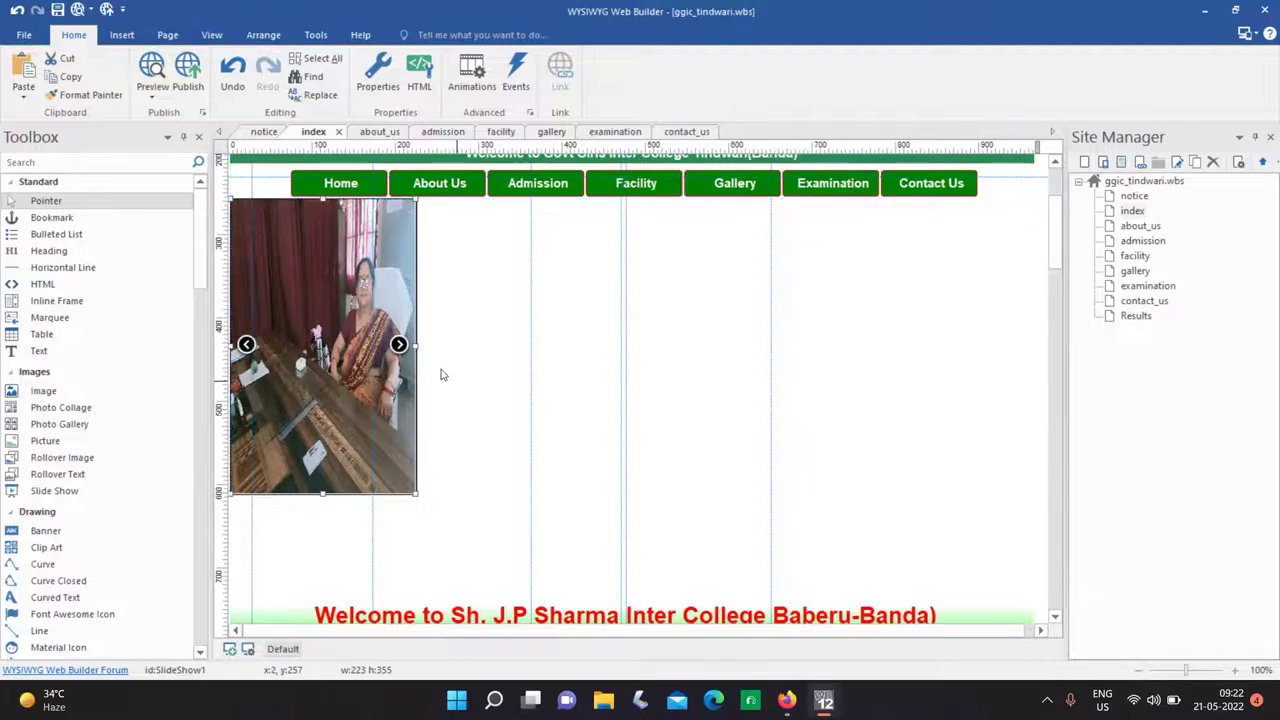
drag(845, 406, 1036, 417)
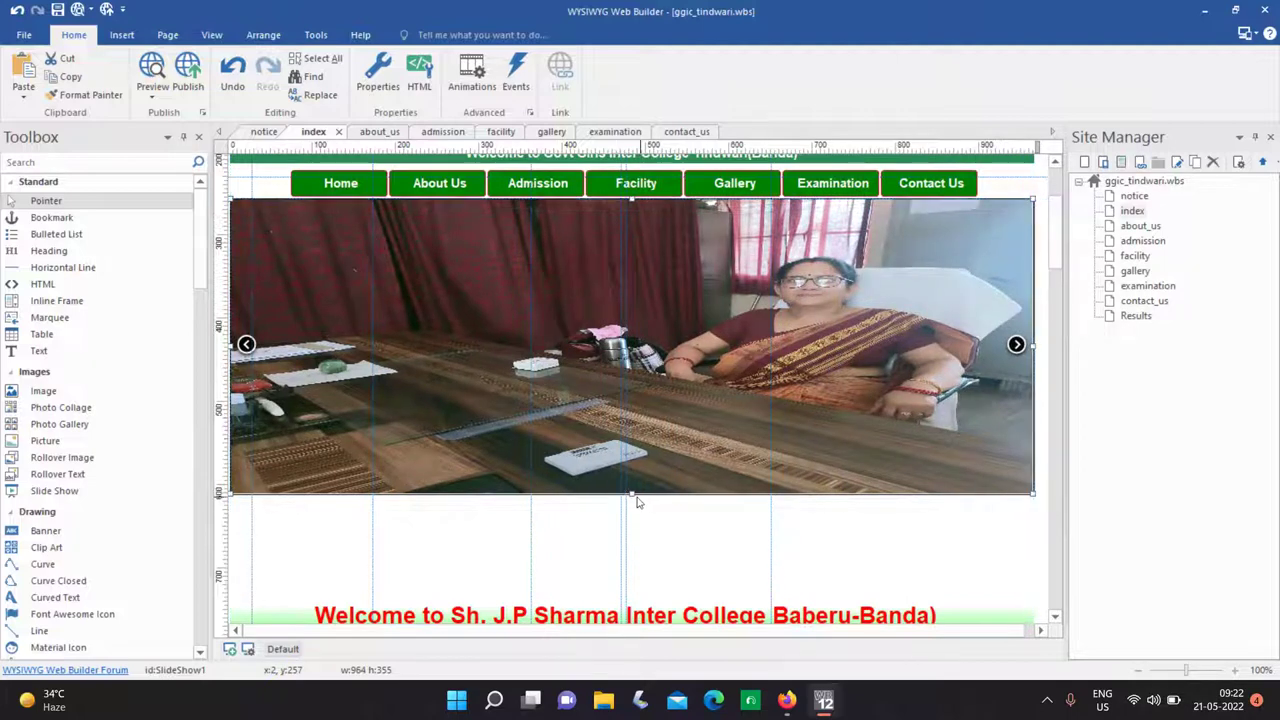
drag(631, 497, 638, 602)
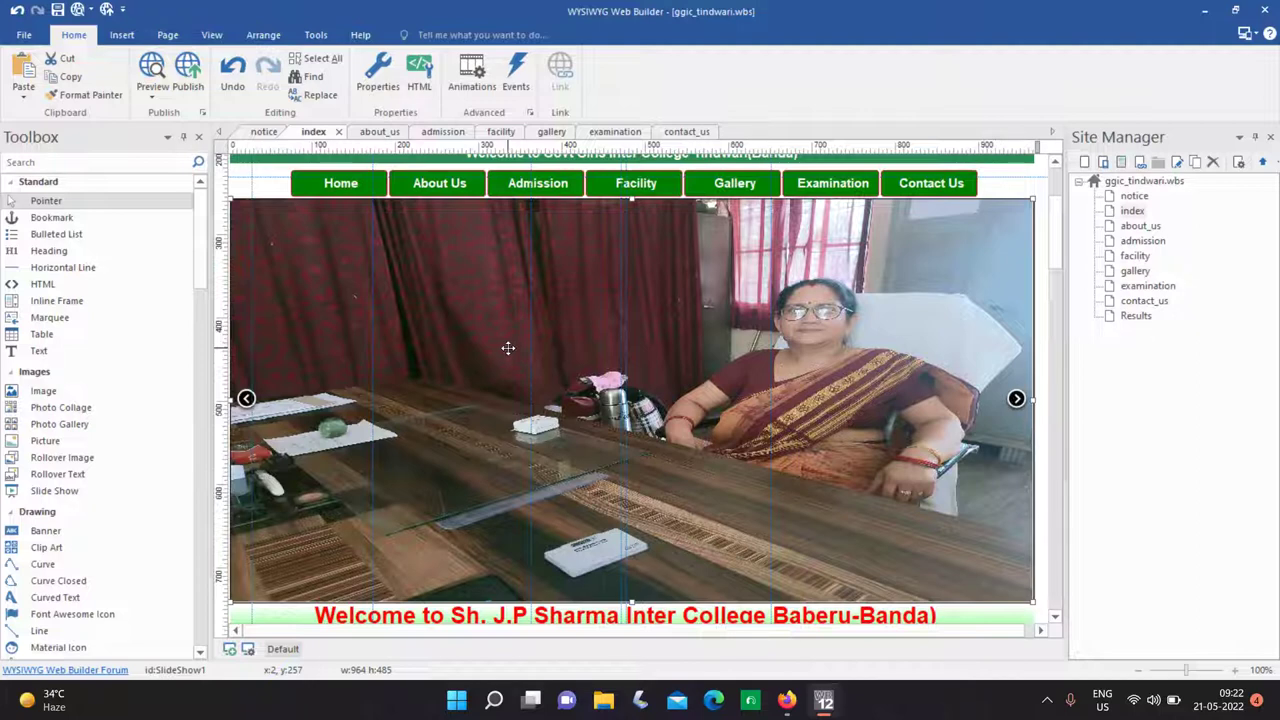
Preview the index page in Firefox, check the new slide show photos beneath the menu, and return to WYSIWYG Web Builder.
click(78, 10)
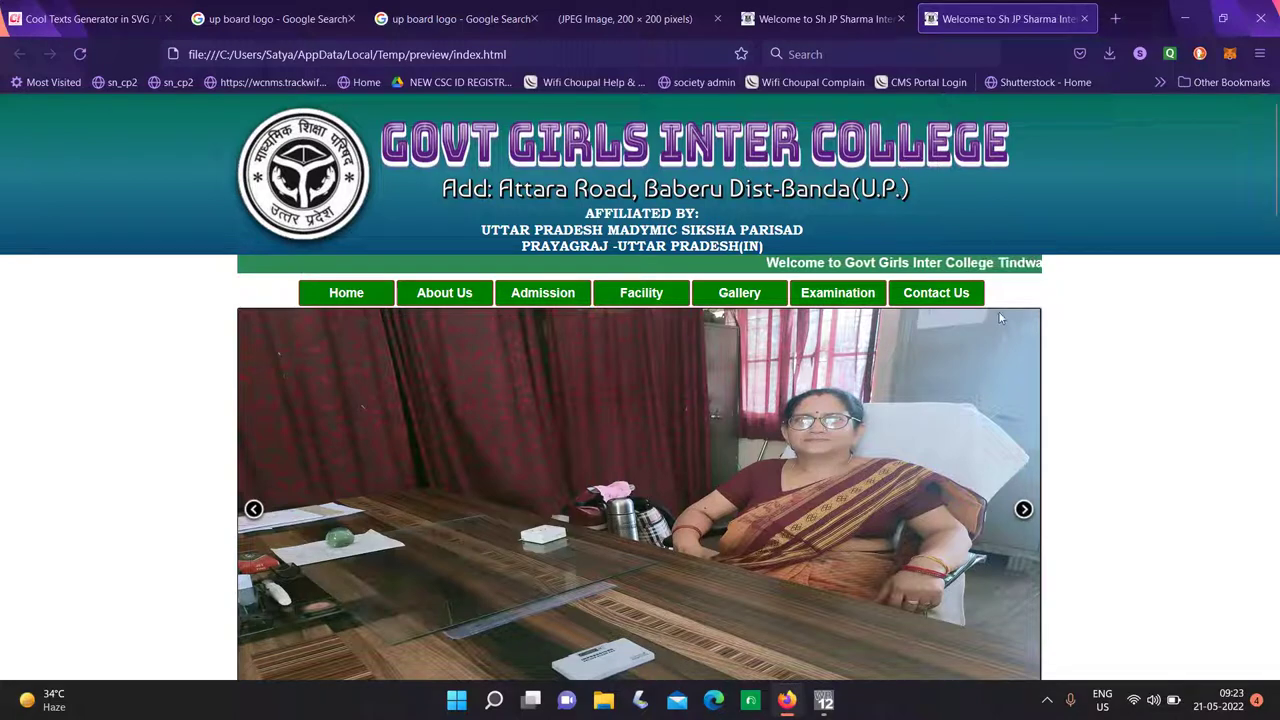
scroll(1094, 349, down, 2)
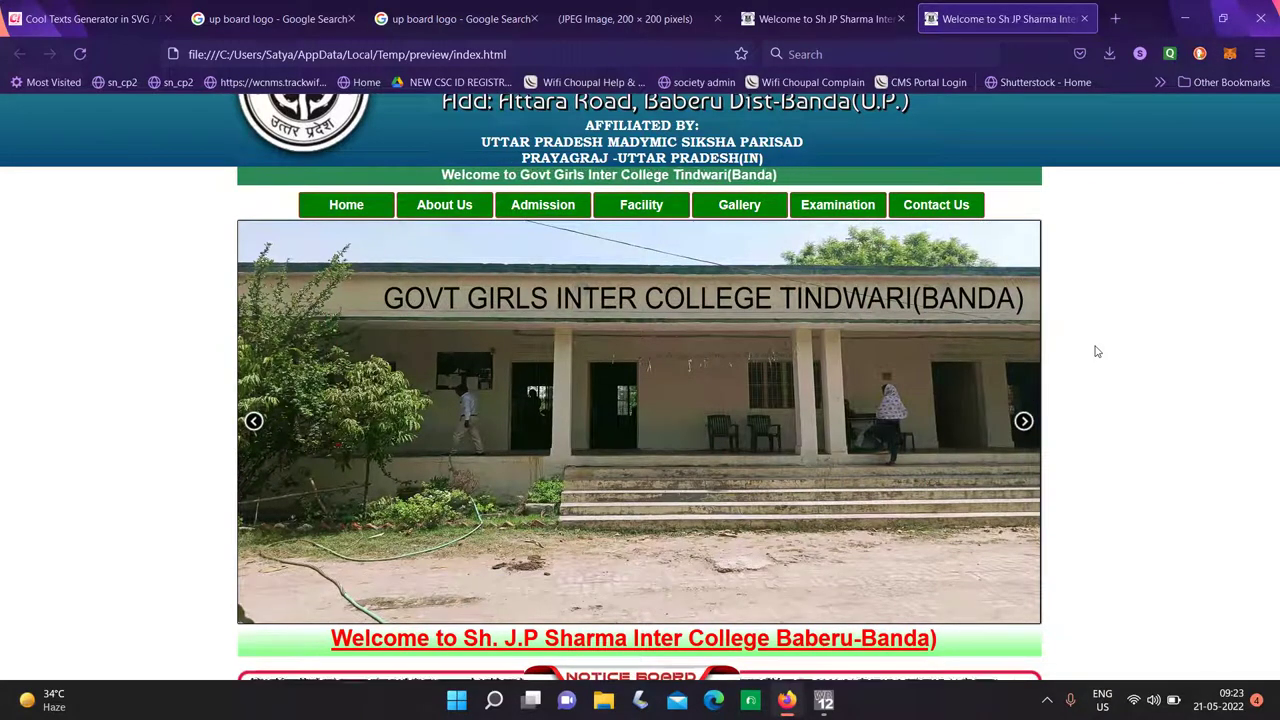
scroll(1095, 351, up, 2)
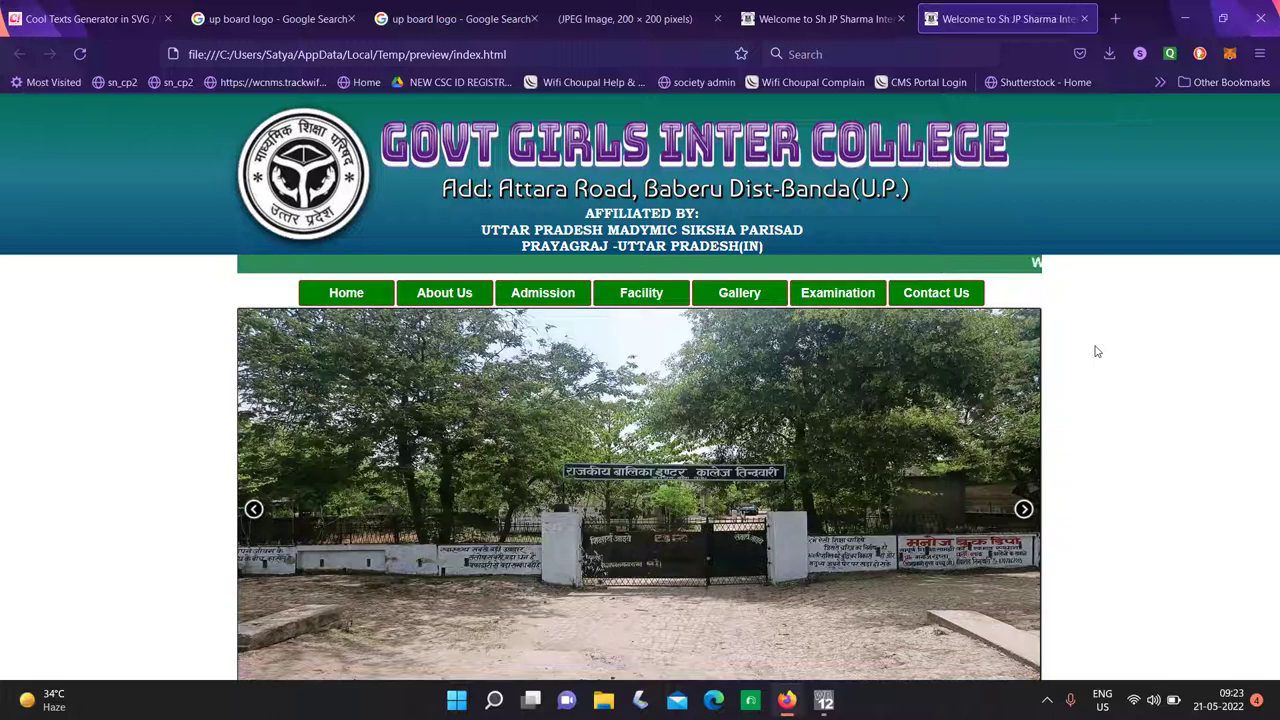
scroll(712, 413, down, 1)
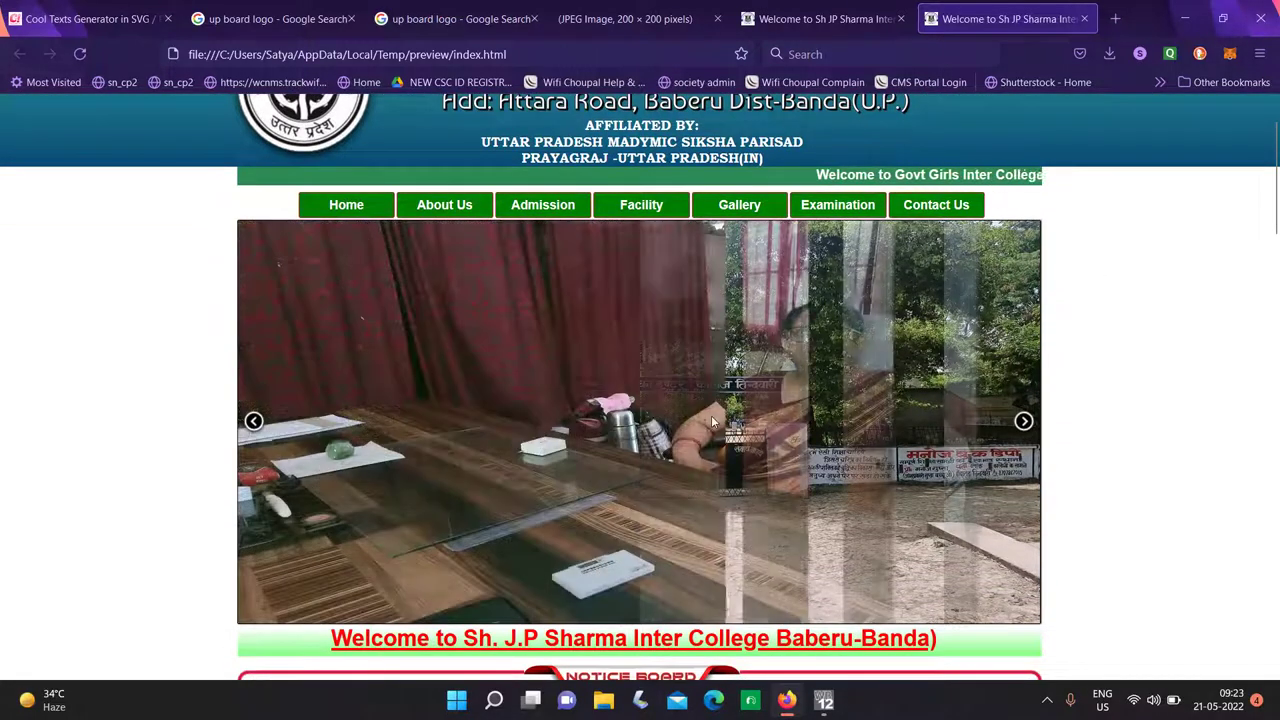
click(824, 698)
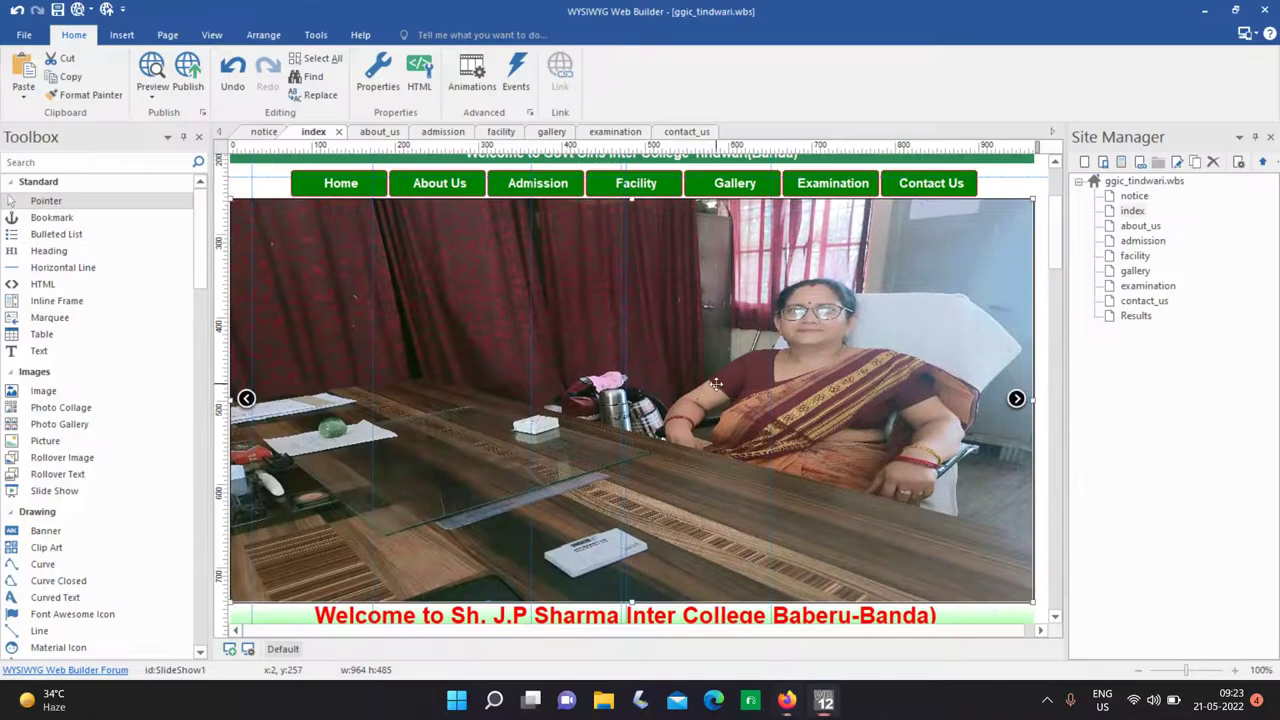
Set the slide show's animation to Newspaper.
double_click(507, 355)
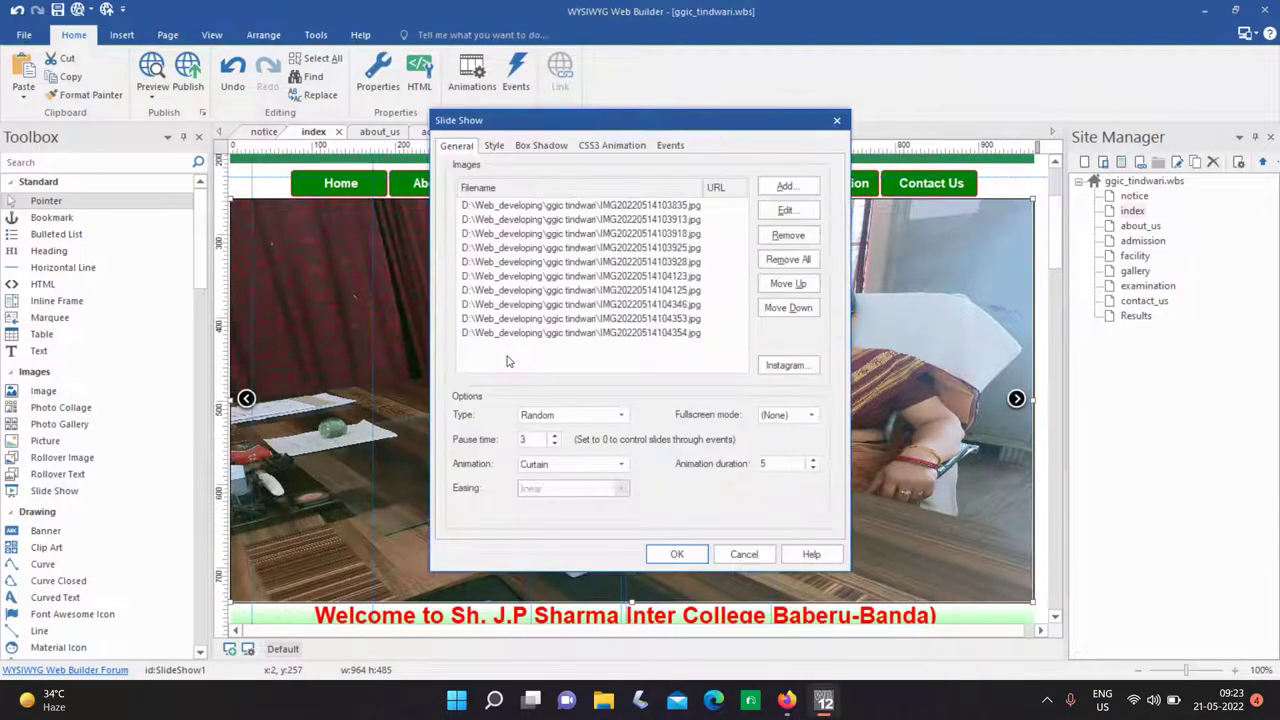
click(557, 464)
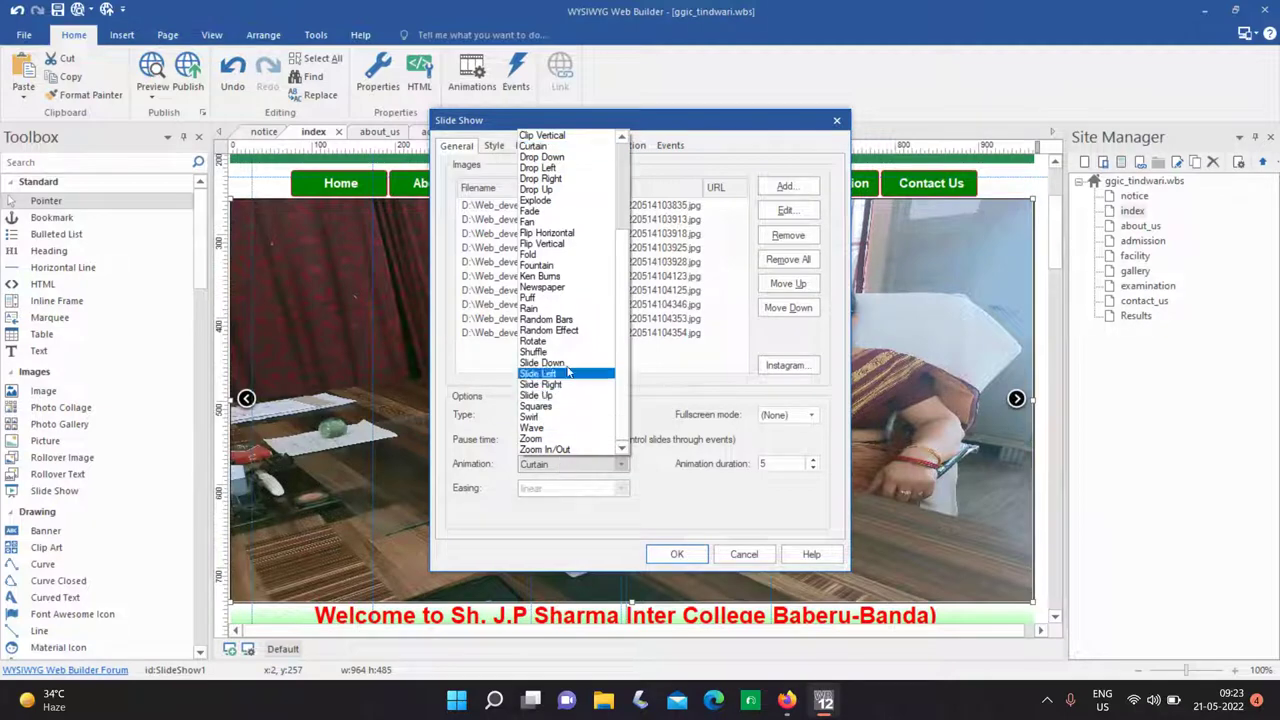
click(562, 287)
click(688, 550)
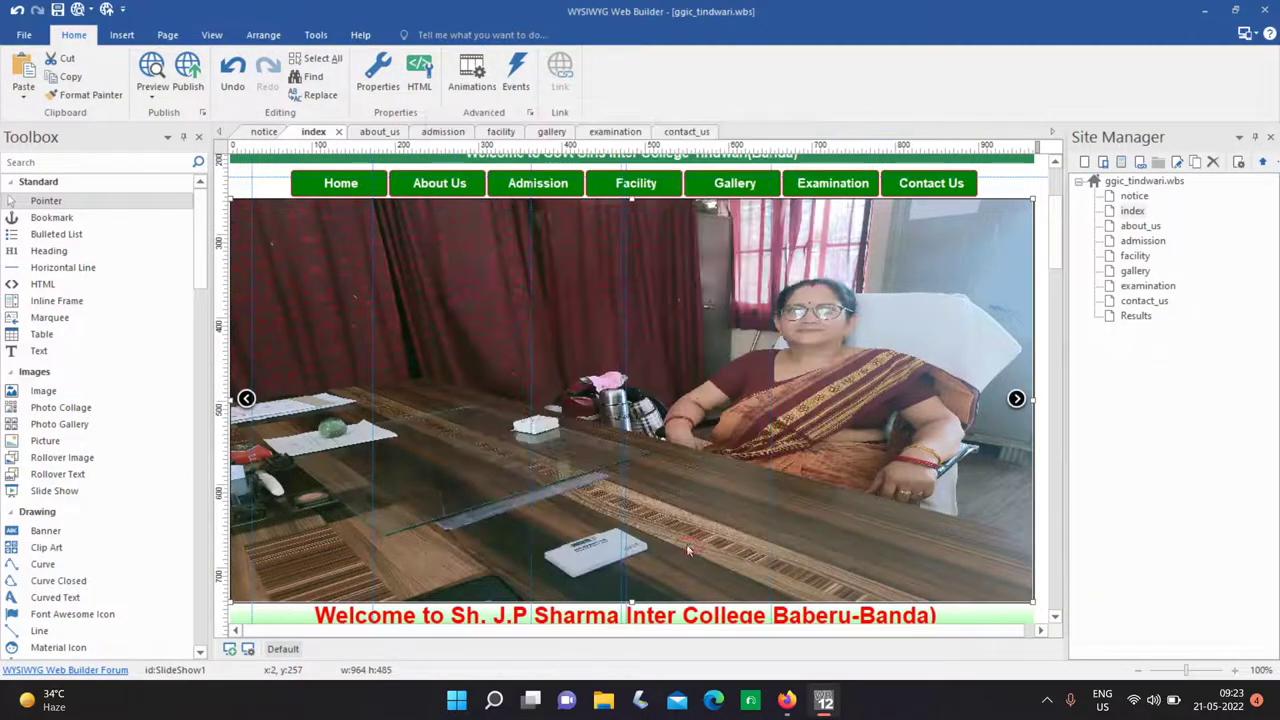
Preview the index page in Firefox, watch the slide show's photo transition, and return to WYSIWYG Web Builder.
click(80, 10)
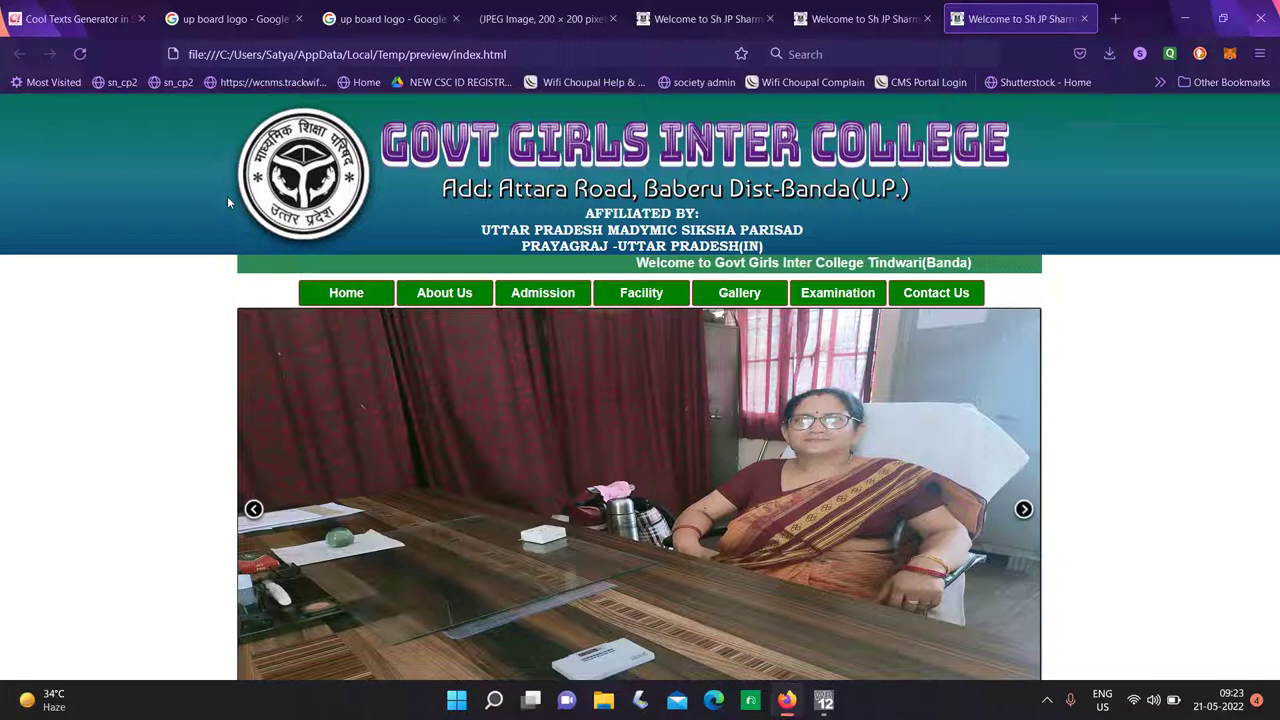
scroll(640, 300, down, 2)
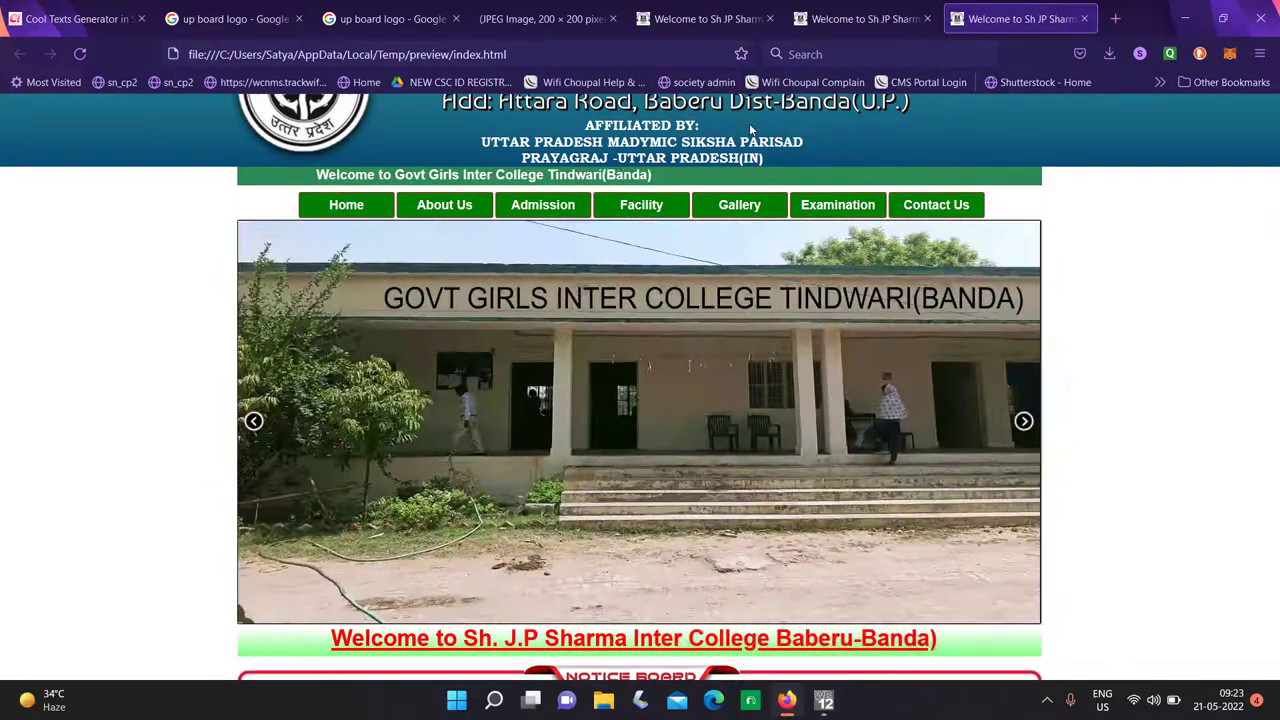
key(alt+Tab)
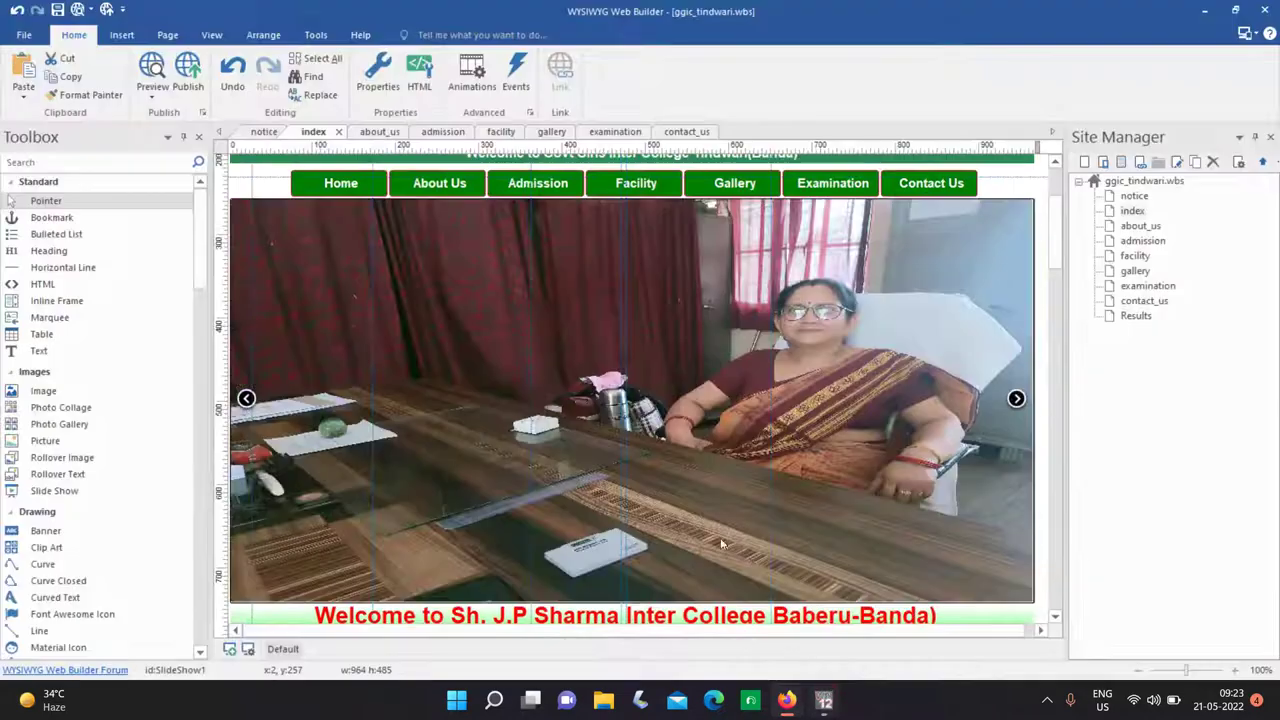
Set the slide show's animation to Fade.
click(722, 543)
double_click(418, 335)
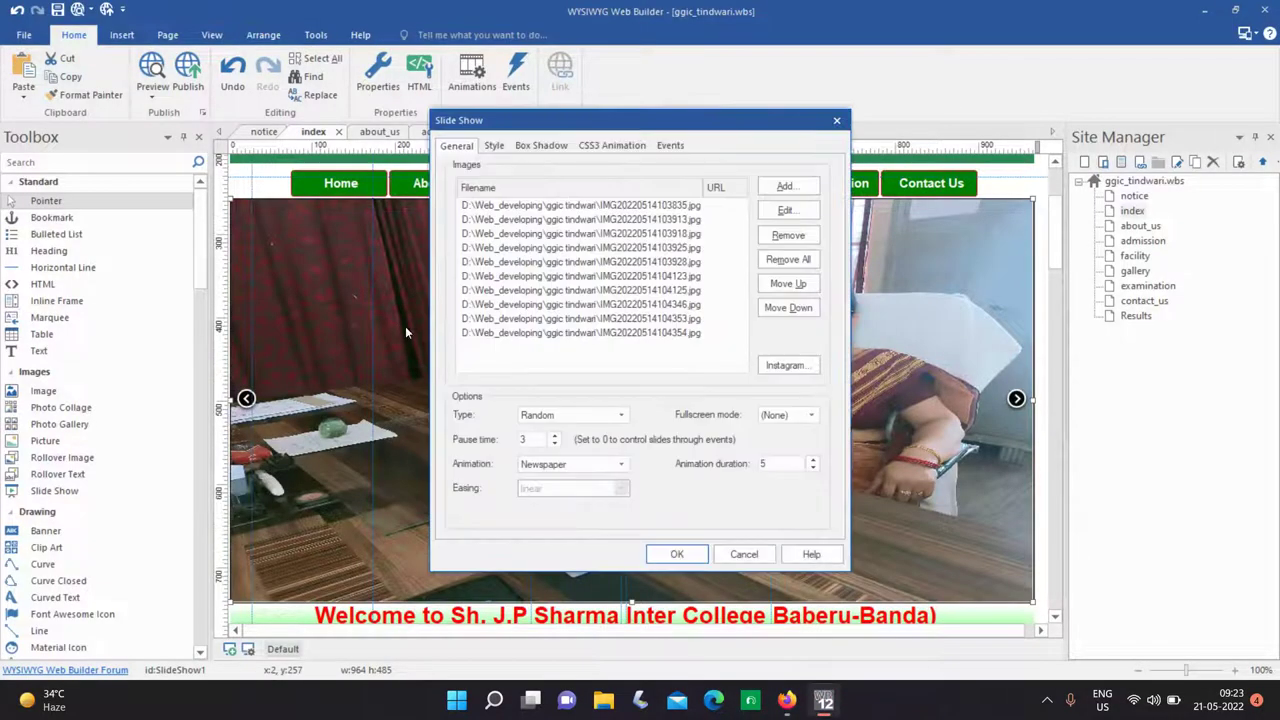
click(572, 464)
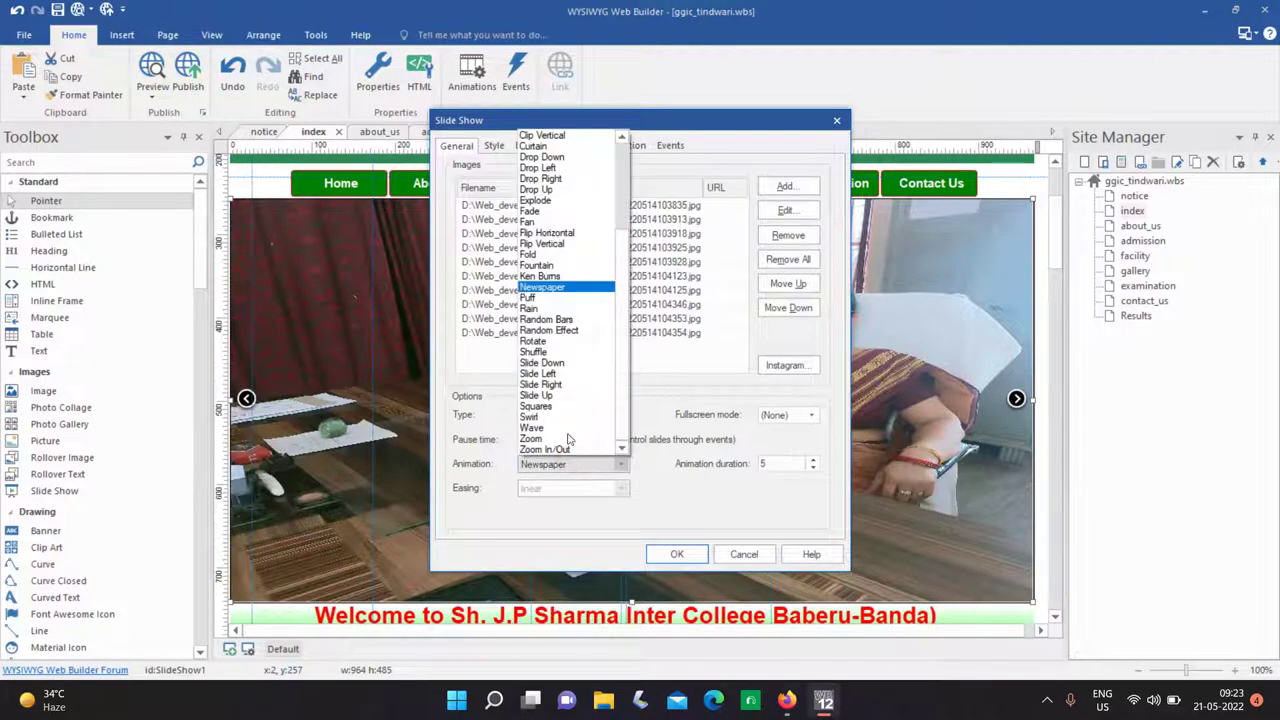
click(557, 210)
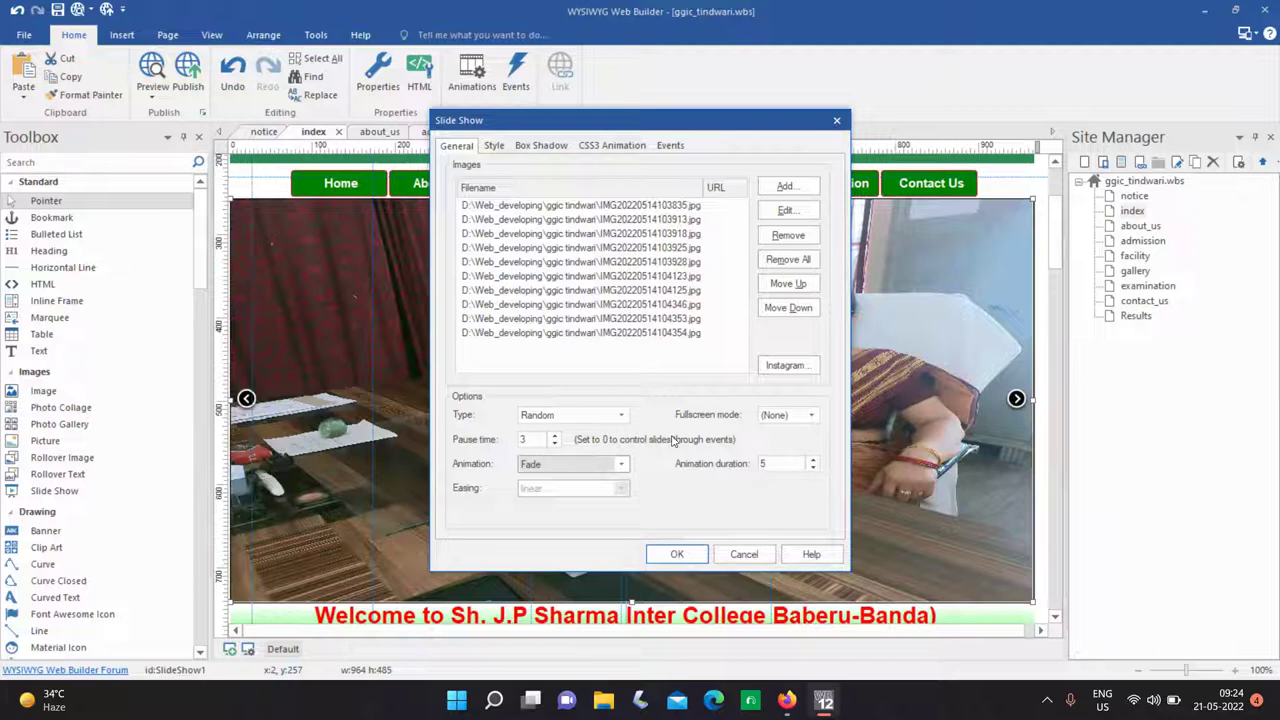
click(675, 556)
In the red welcome heading beneath the slide show, replace the old college name with "Govt Girls" and Baberu with "Tindwari".
scroll(633, 378, down, 5)
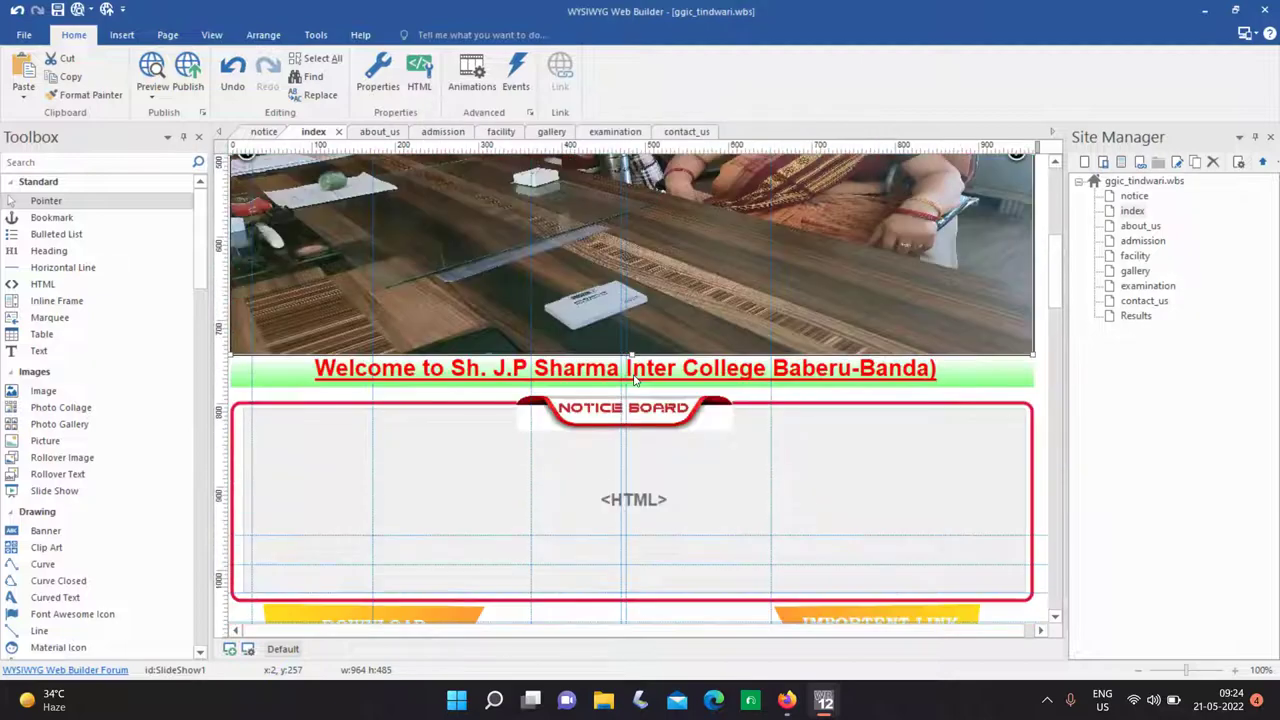
click(621, 368)
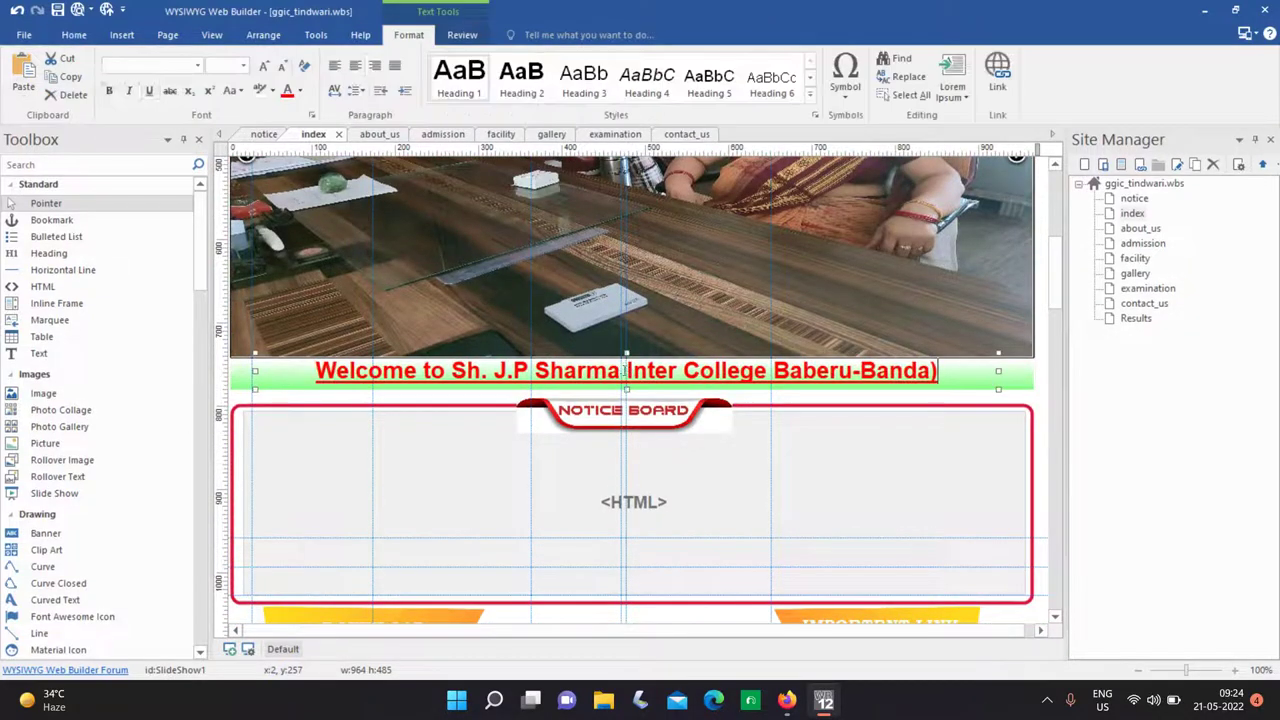
drag(621, 368, 476, 370)
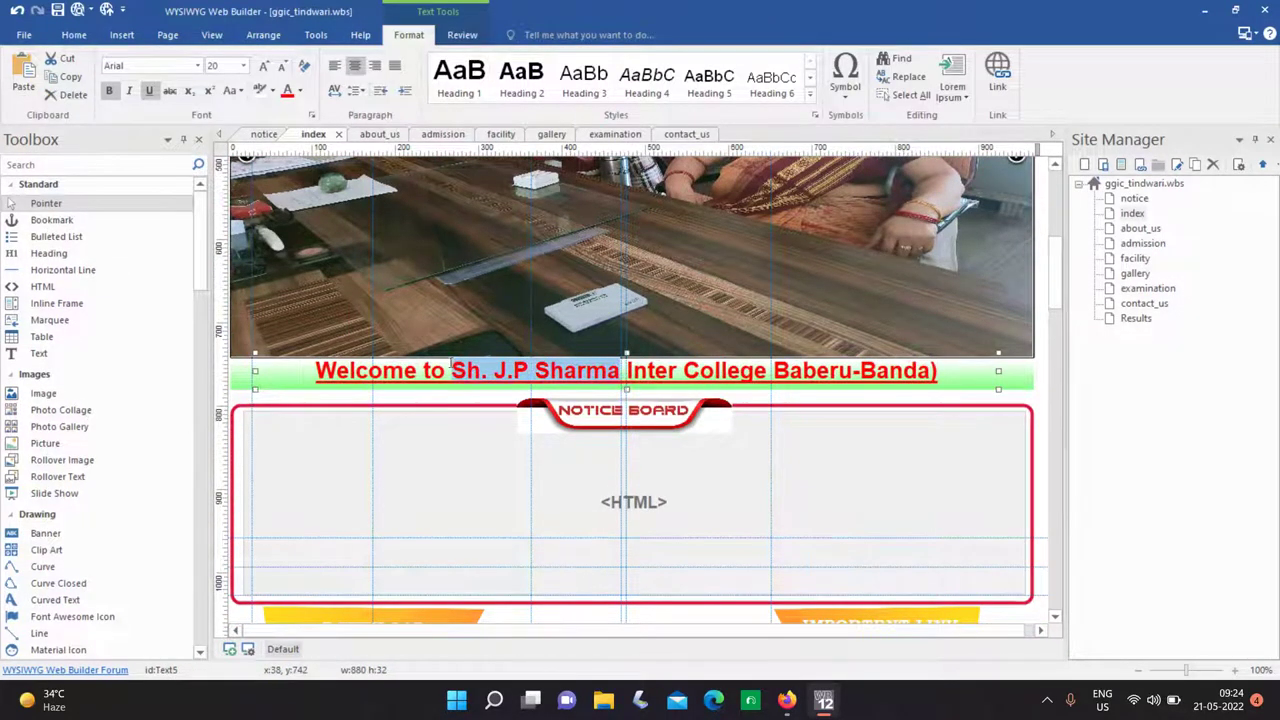
text(gOVT)
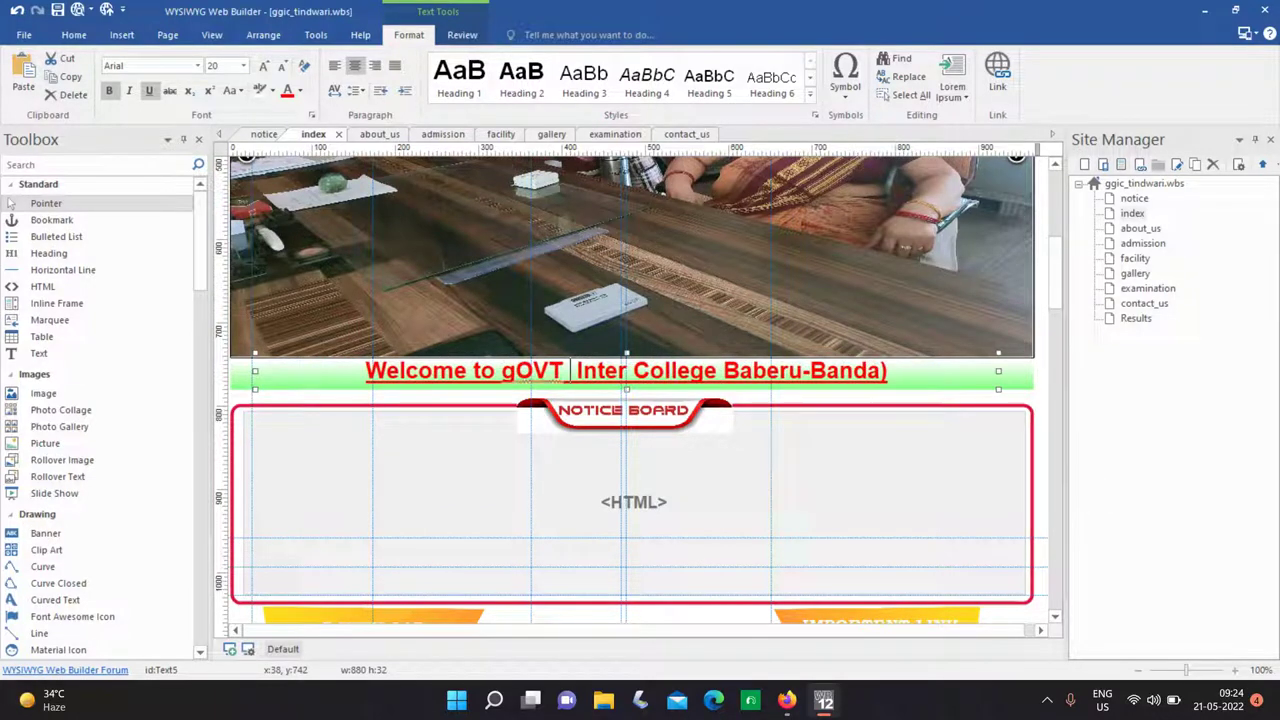
key(BackSpace)
key(BackSpace)
key(BackSpace)
key(BackSpace)
text(Govt G)
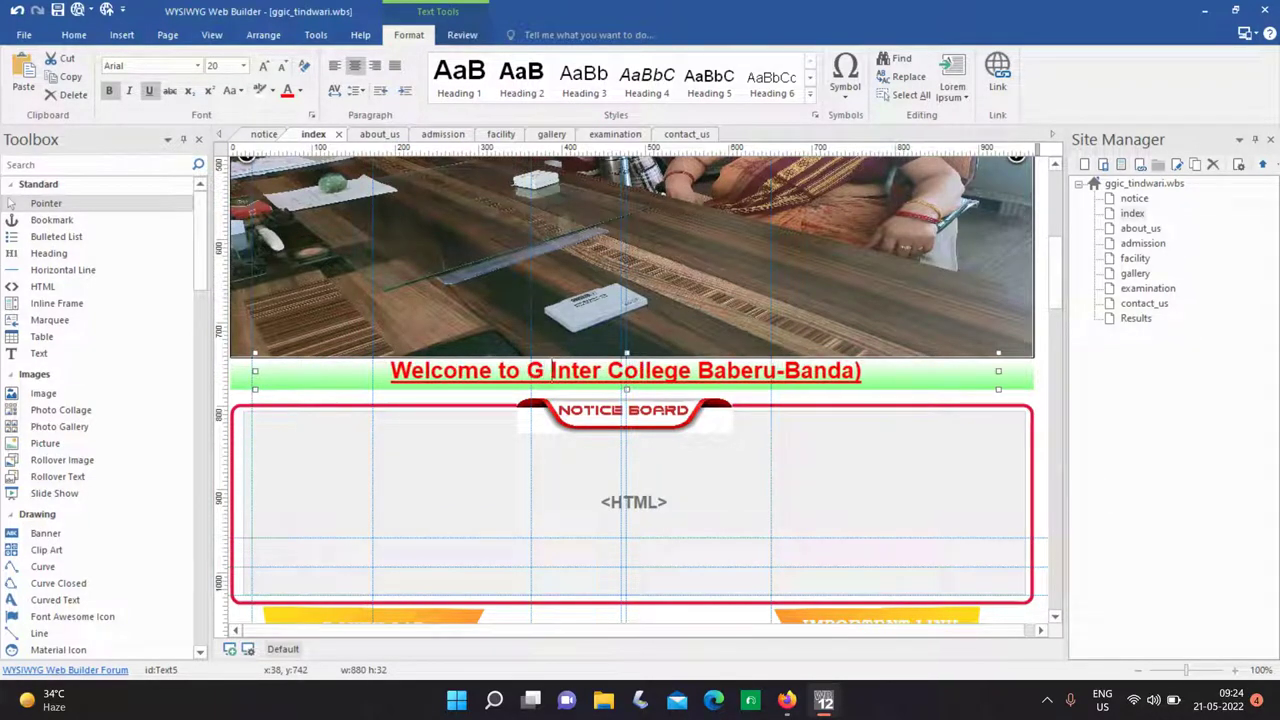
text(irls)
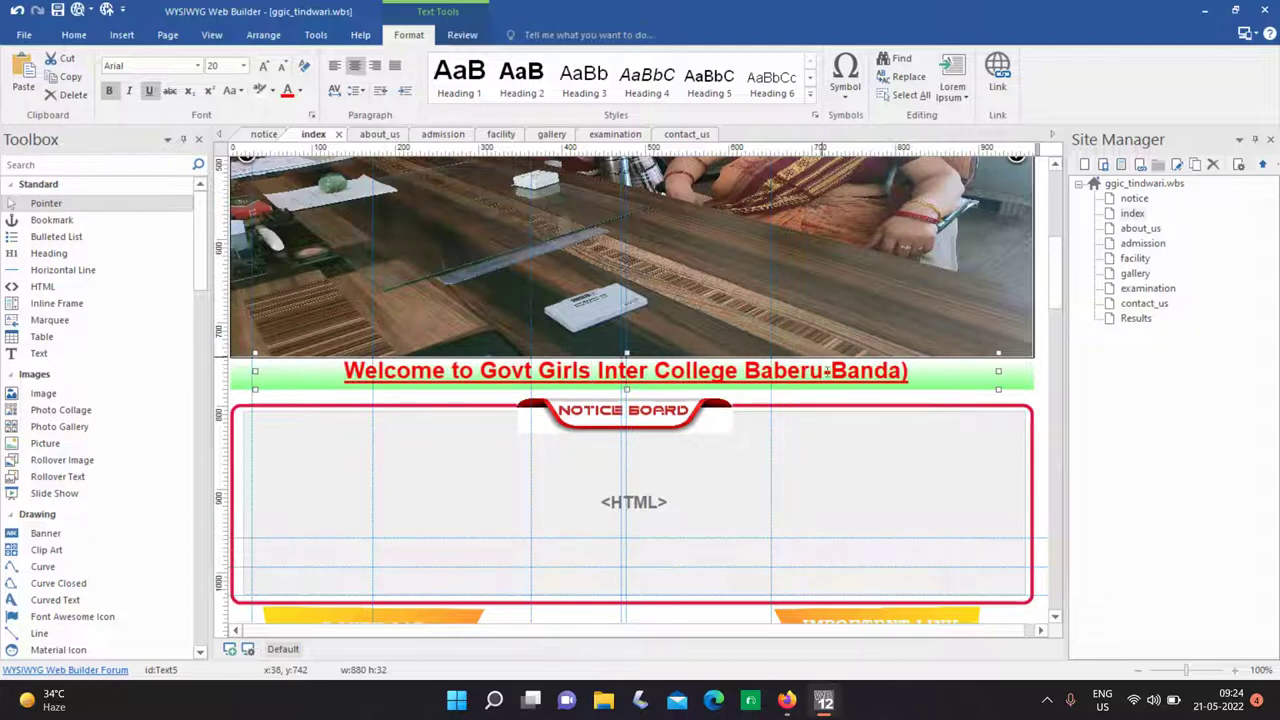
drag(826, 370, 760, 370)
text(Tindwari)
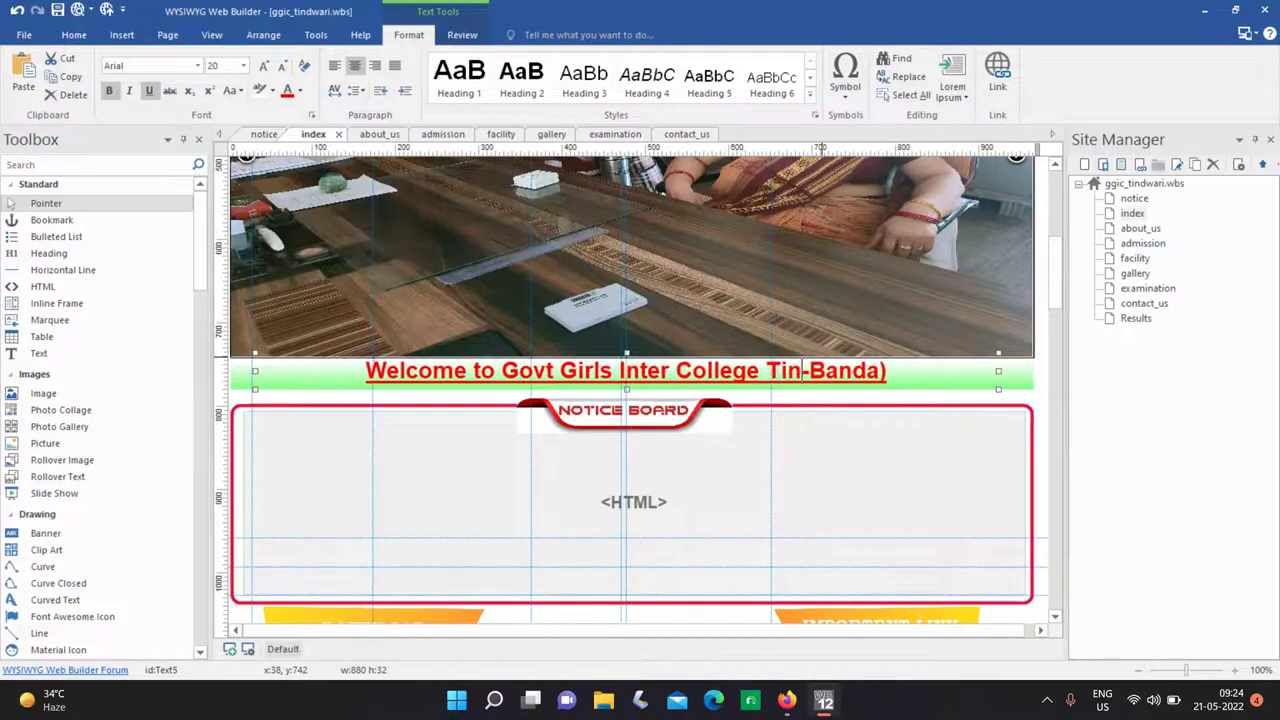
Delete the founder's portrait from the framed college description section below the Download and Importent Link lists.
scroll(852, 396, down, 5)
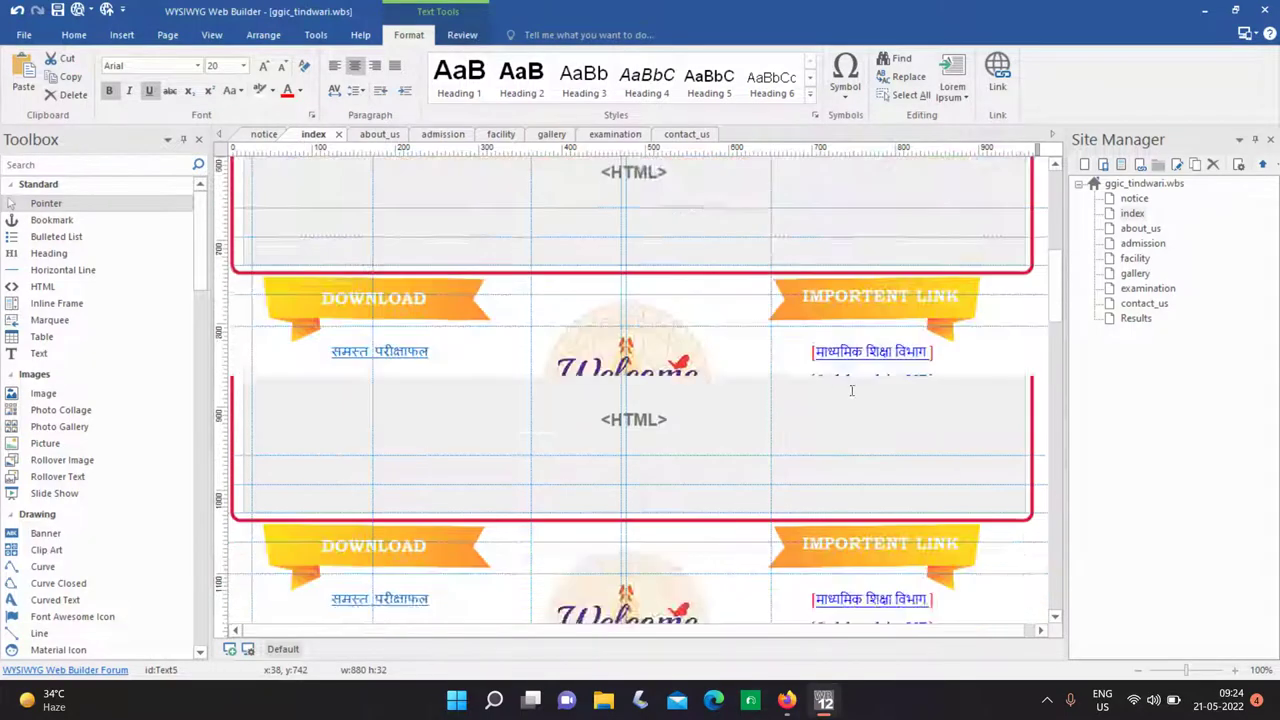
scroll(852, 396, up, 3)
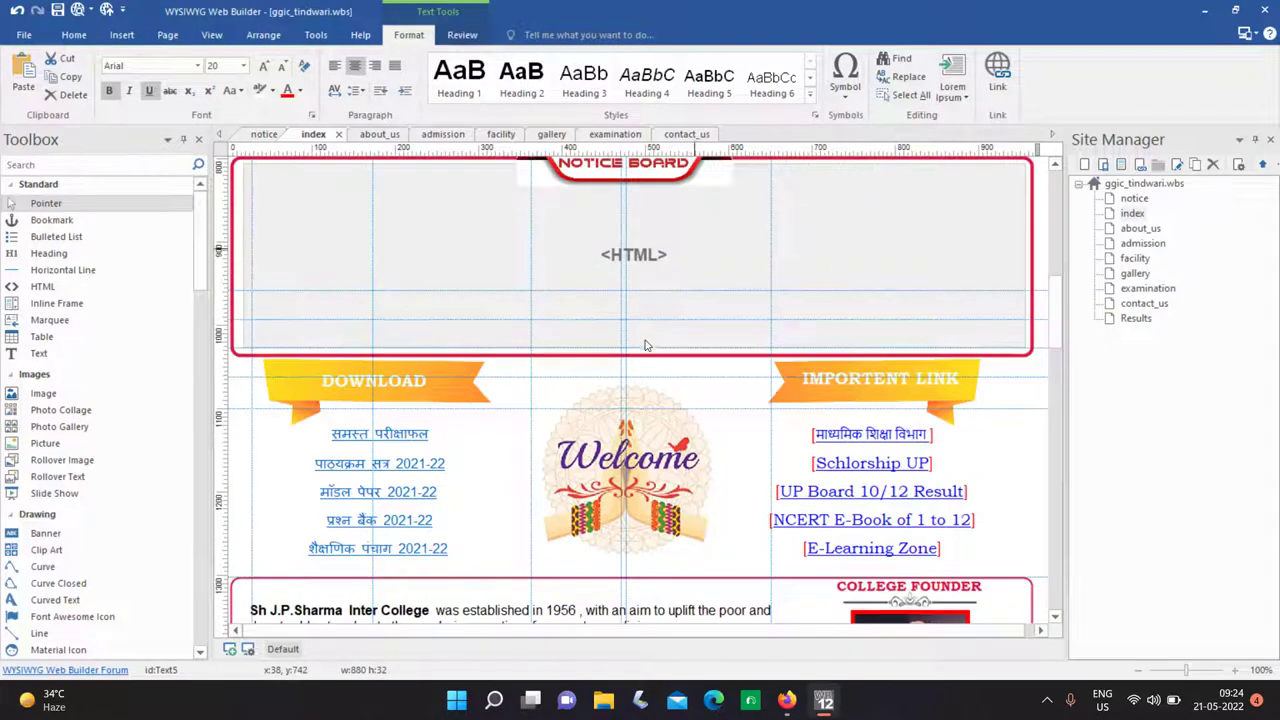
scroll(645, 345, down, 3)
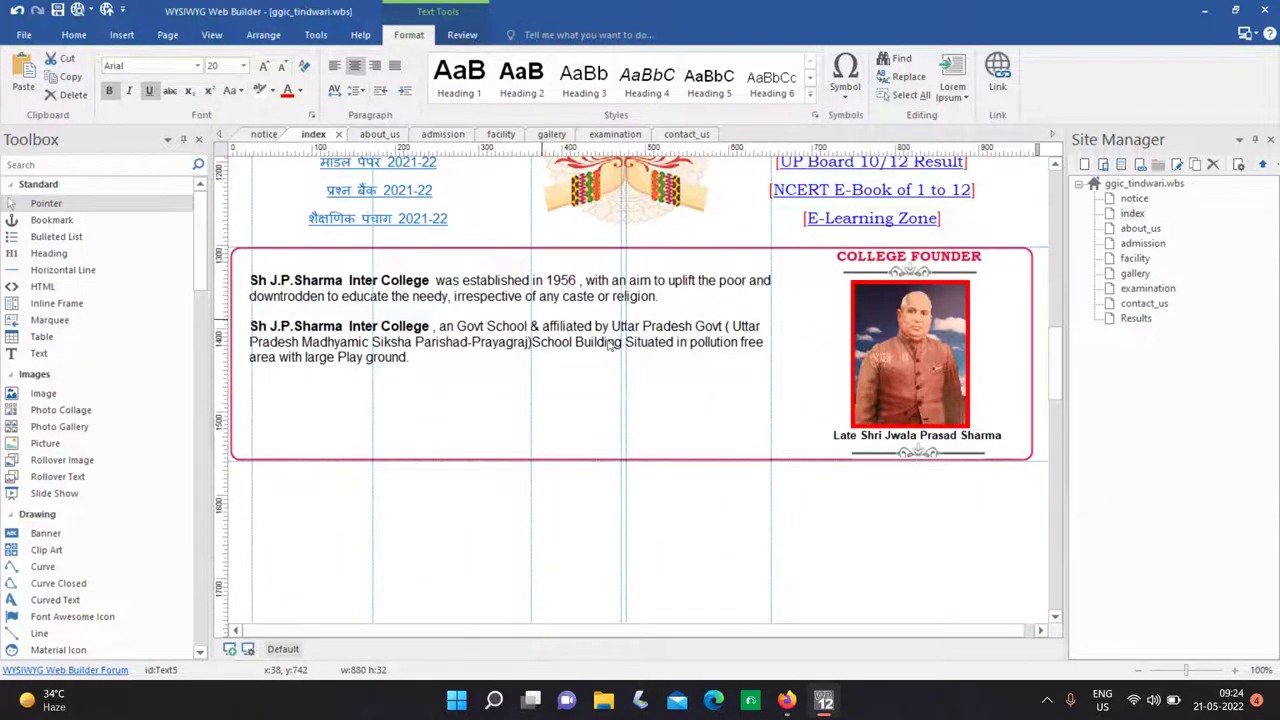
click(928, 337)
key(Delete)
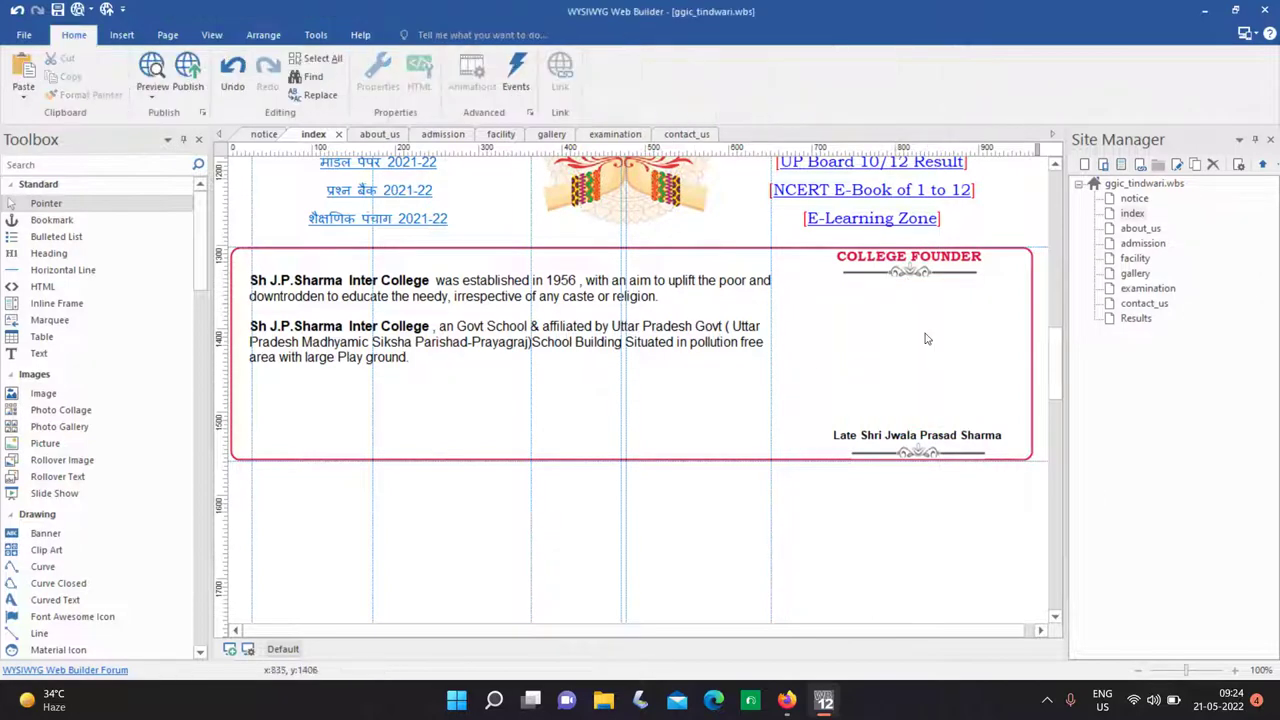
click(895, 262)
key(Delete)
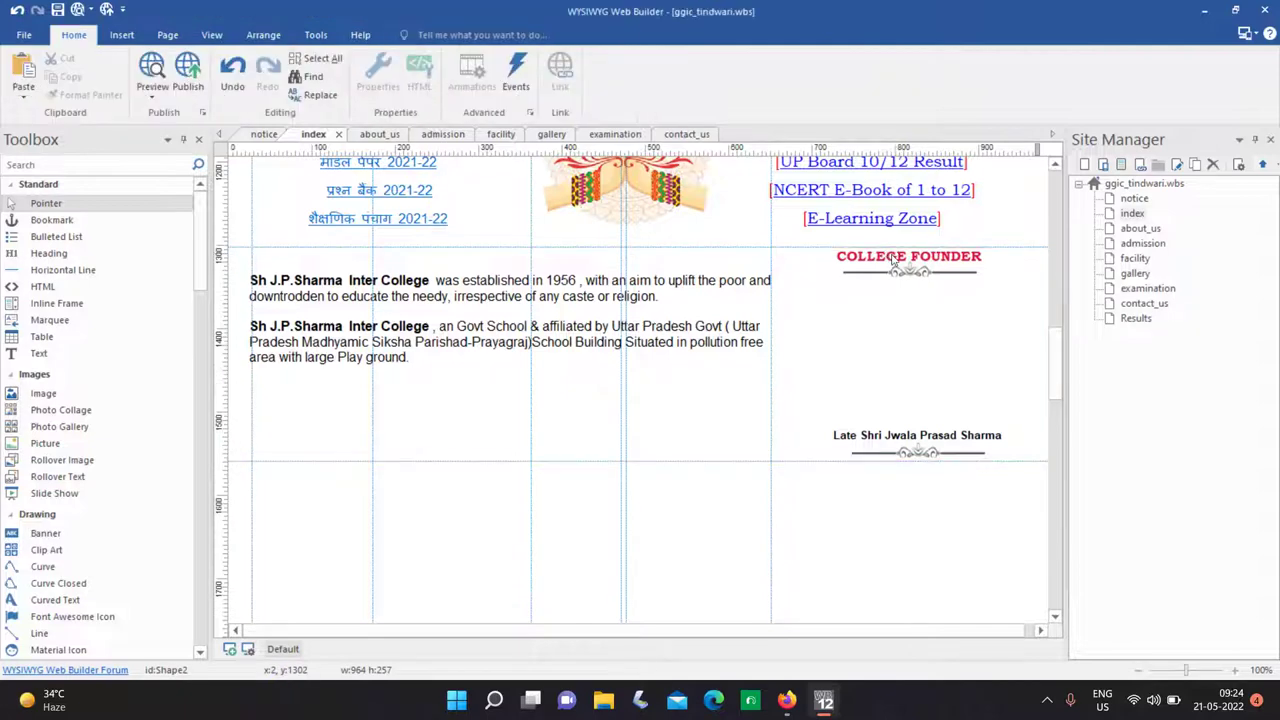
key(ctrl+z)
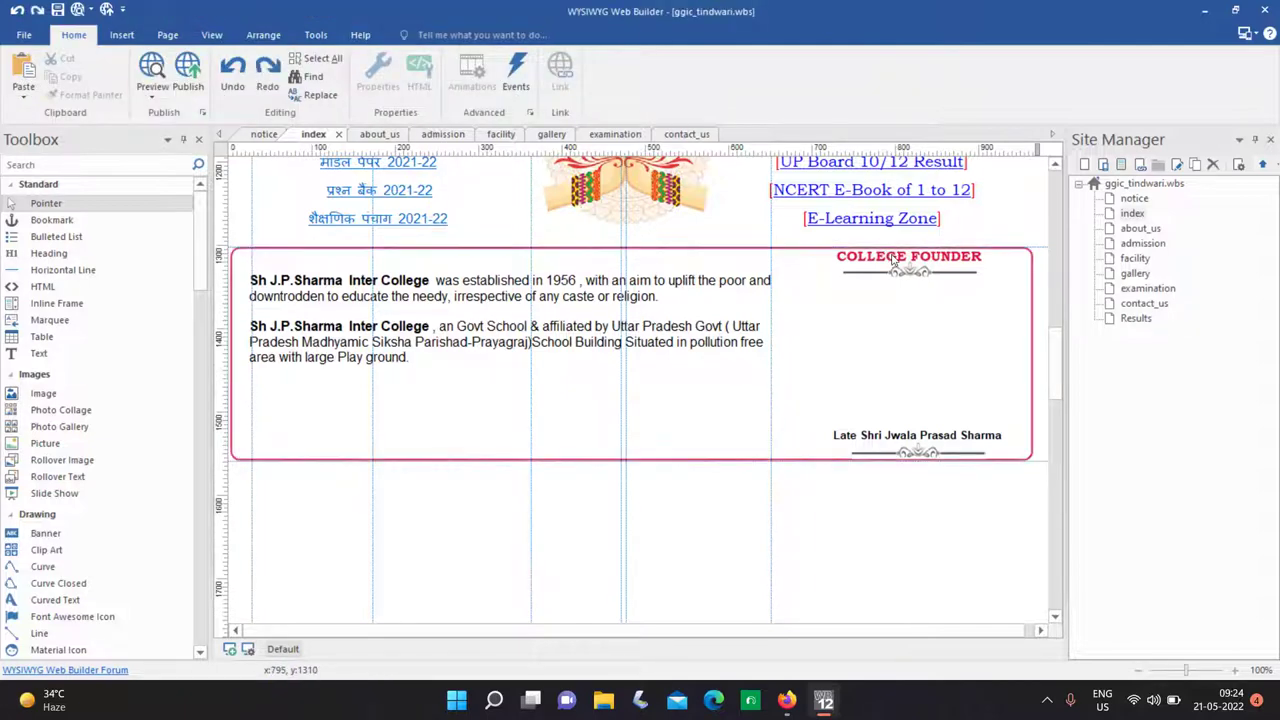
Move the red rounded frame down to x 2, y 1464, and delete the COLLEGE FOUNDER heading above it.
drag(808, 460, 790, 595)
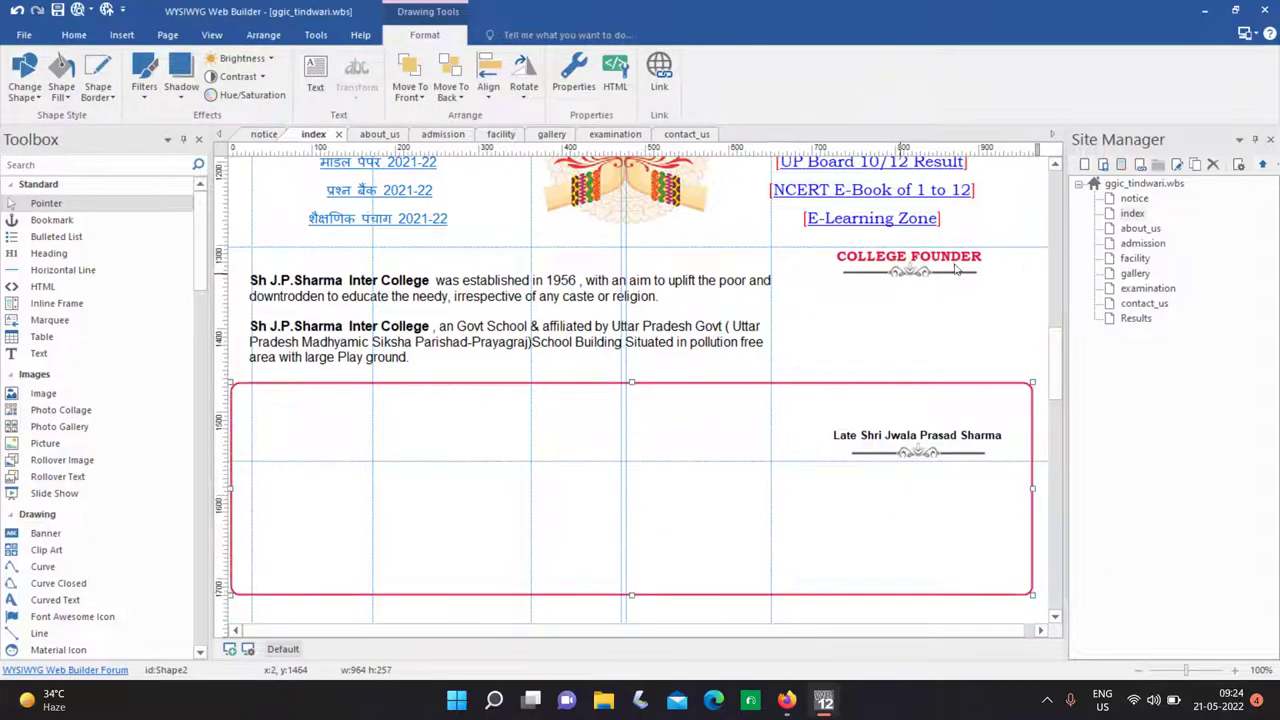
click(940, 314)
click(909, 258)
key(Delete)
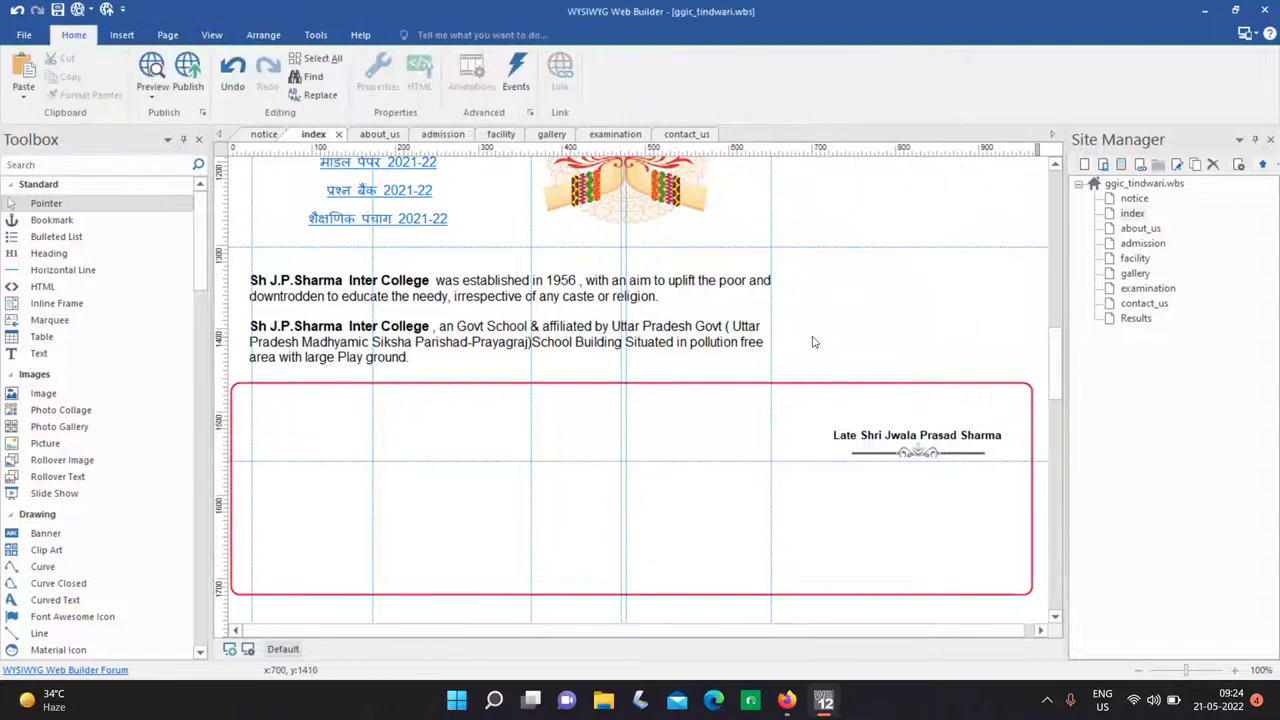
Undo the last deletion, and delete the COLLEGE FOUNDER heading together with the ornamental divider beneath it.
key(ctrl+z)
click(905, 258)
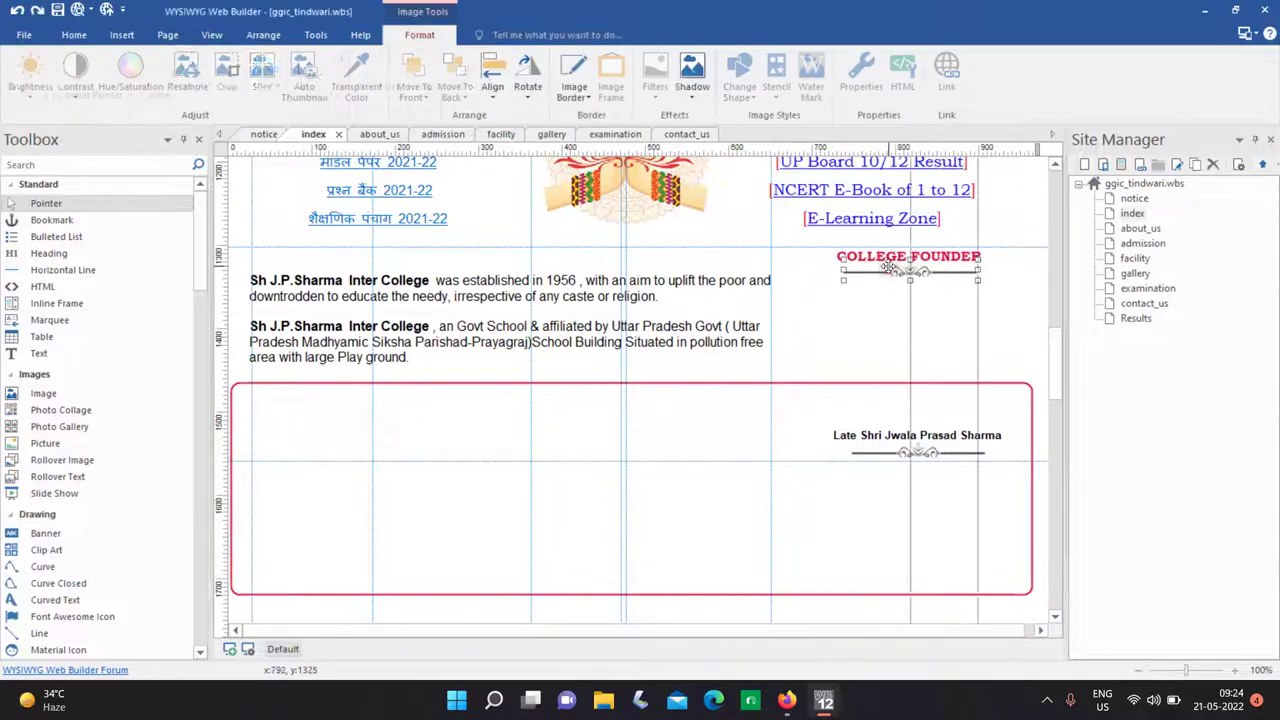
click(889, 271)
click(858, 262)
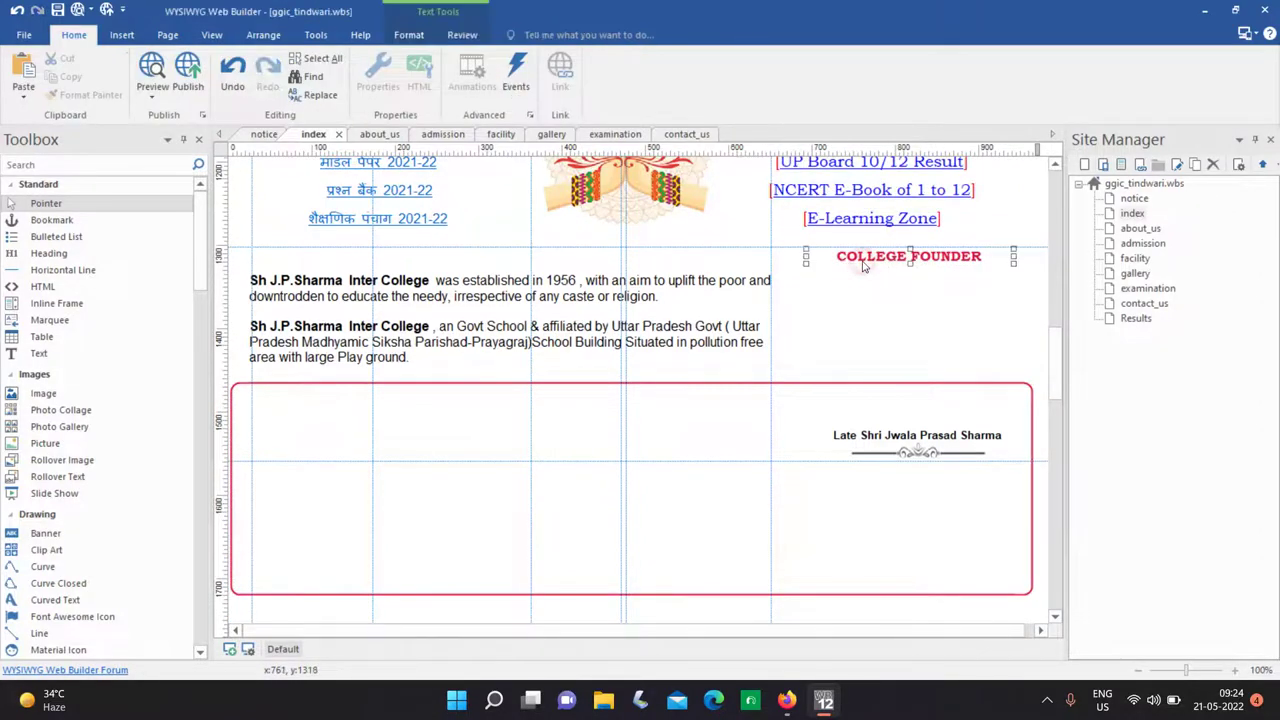
key(Delete)
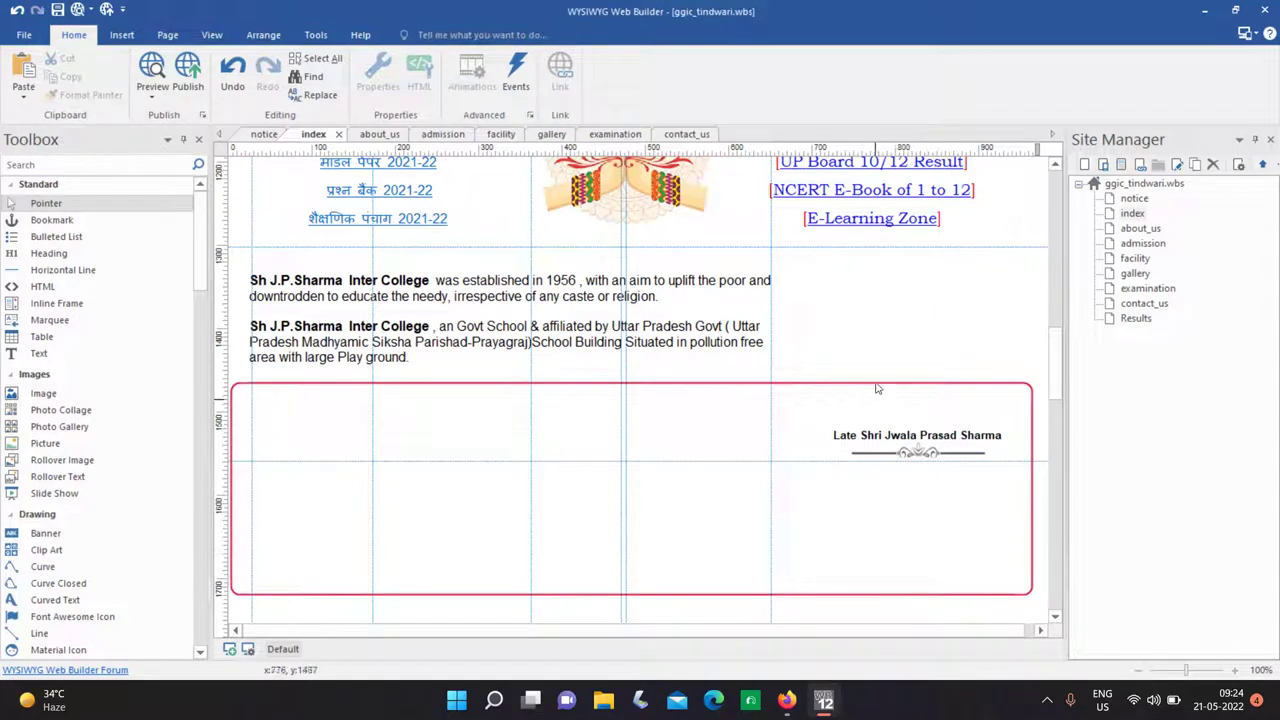
Move the rounded red frame up off the founder's name caption, and delete that caption and its ornamental divider.
mouse_move(877, 388)
mouse_down()
mouse_move(768, 356)
mouse_move(815, 341)
mouse_up()
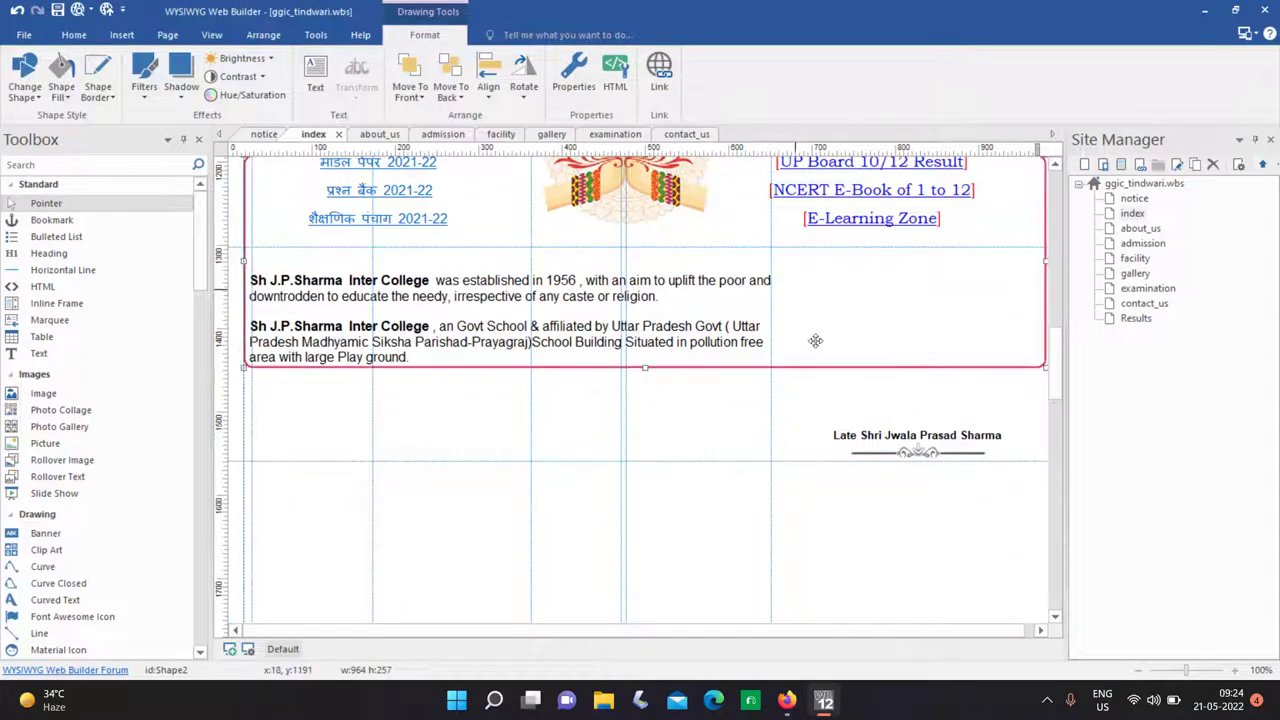
click(908, 455)
key(Delete)
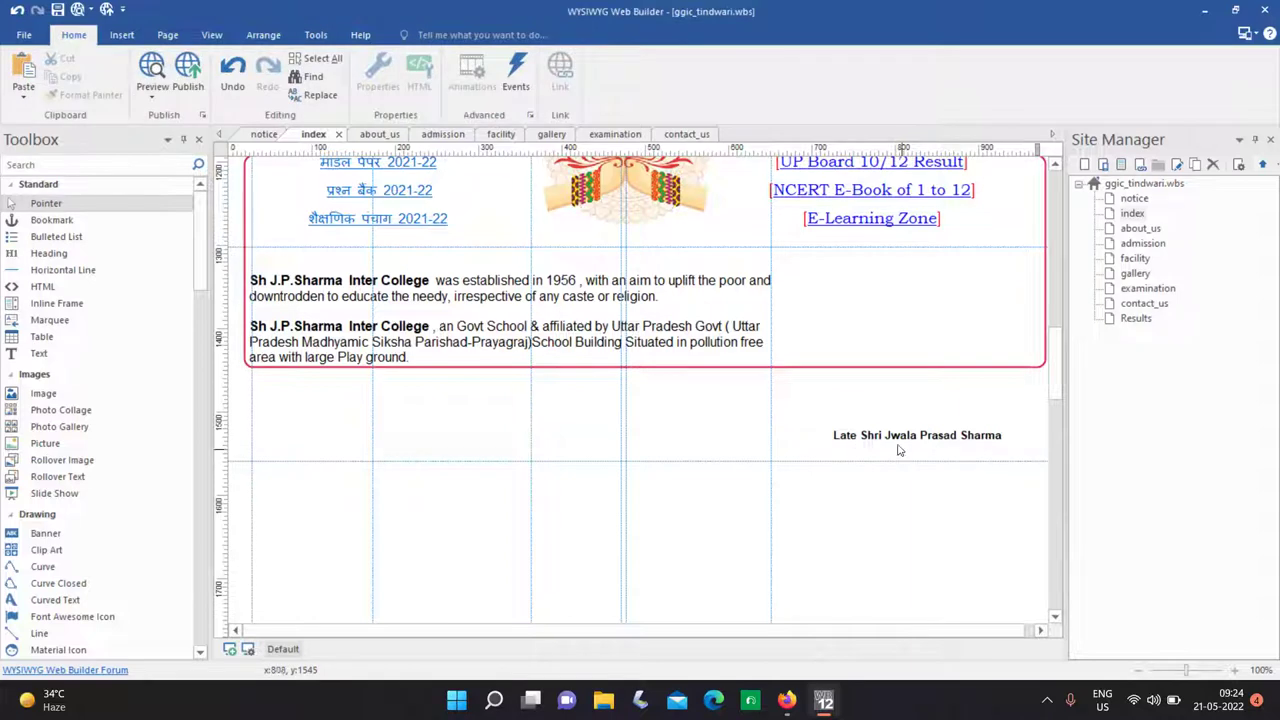
click(898, 446)
key(Delete)
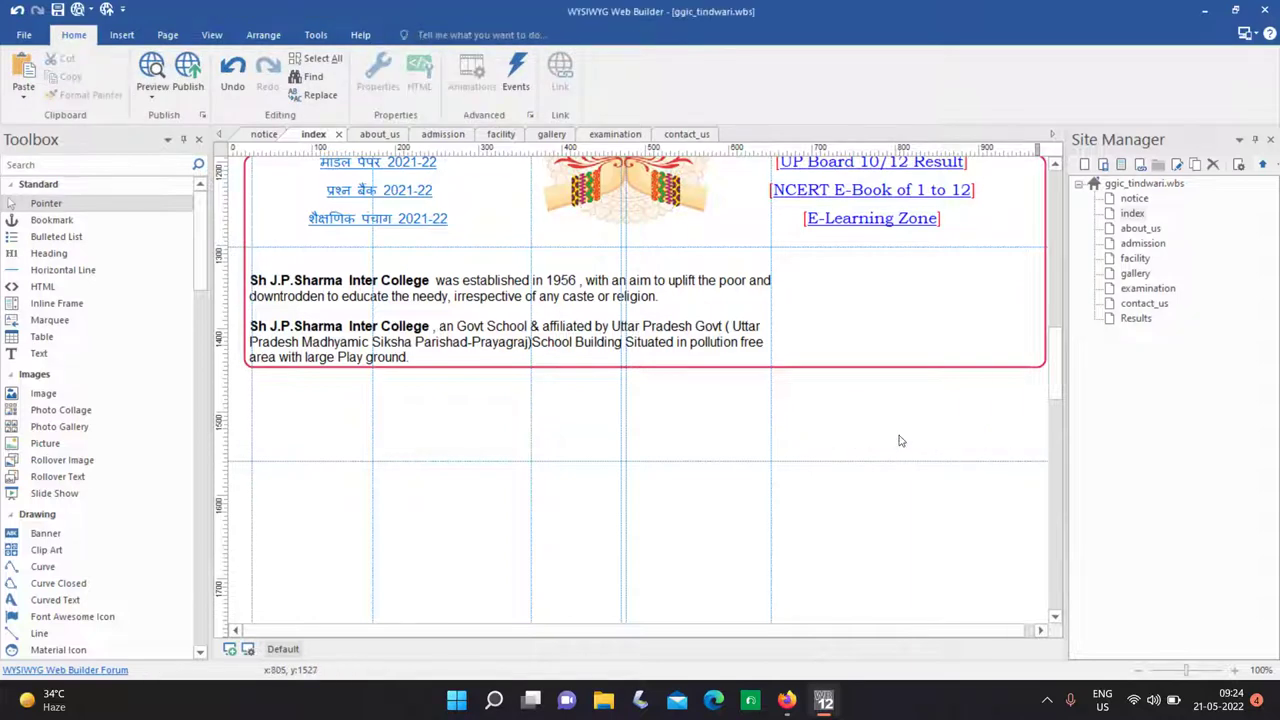
Move the rounded red frame down so it encloses the college description paragraphs, at about x 5, y 1295.
click(866, 323)
mouse_move(866, 323)
mouse_down()
mouse_move(854, 414)
mouse_move(862, 398)
mouse_up()
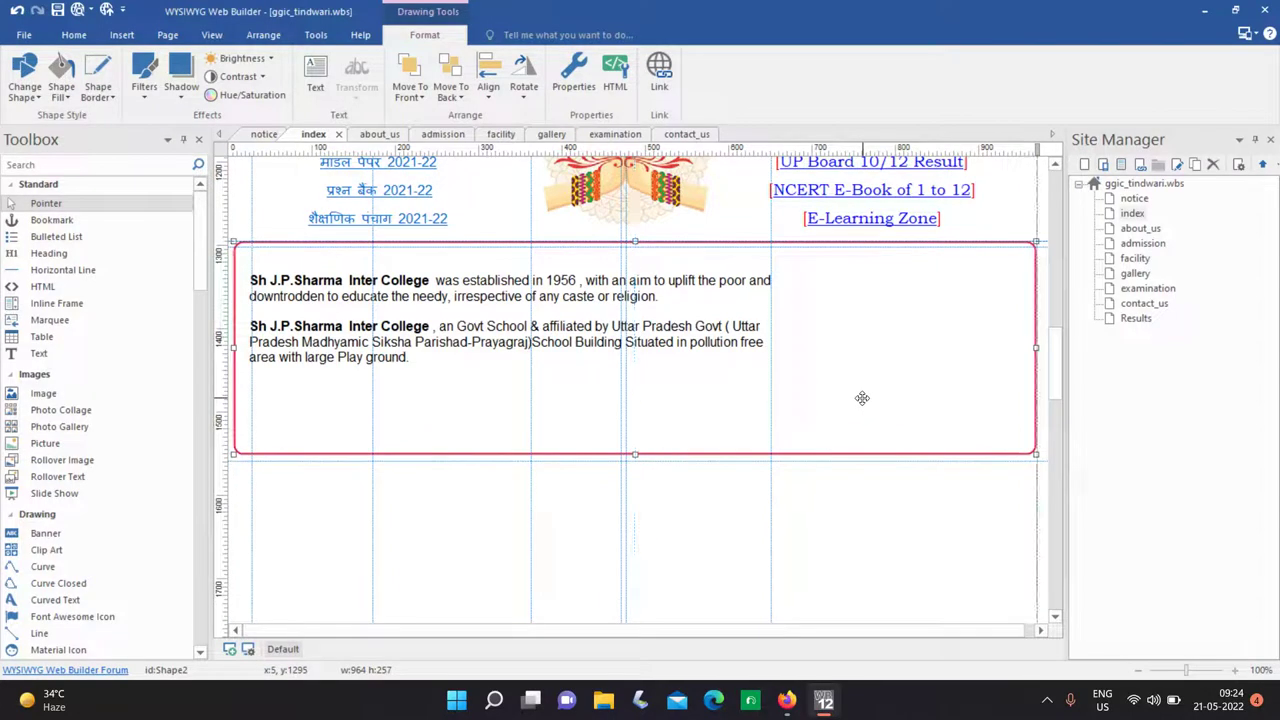
click(756, 330)
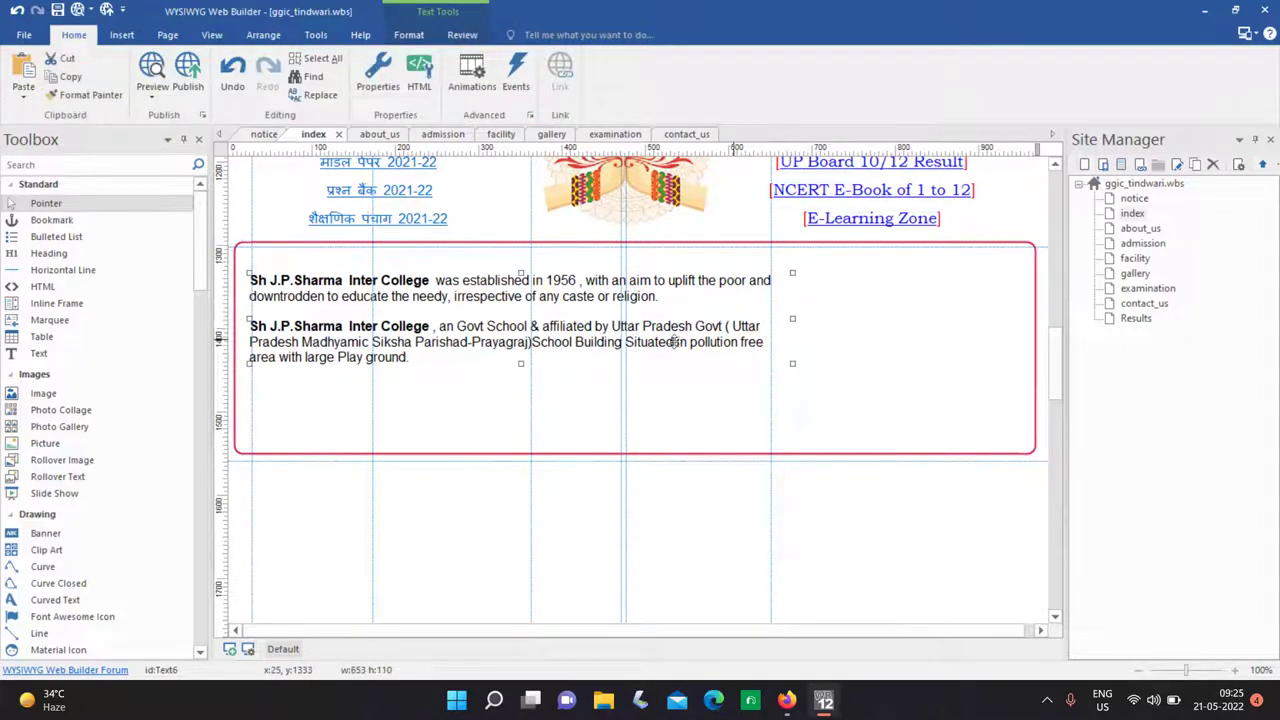
Insert the gate photo IMG20220514104346.jpg from file beside the college description.
click(121, 34)
click(352, 86)
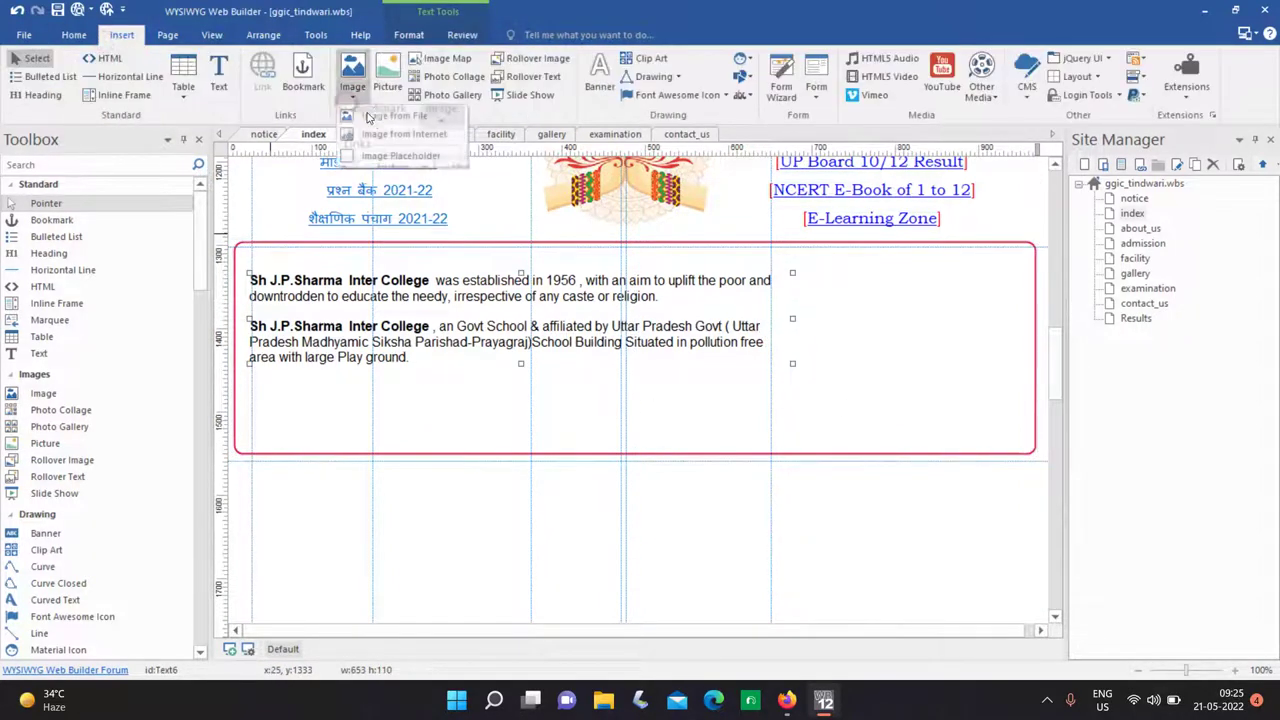
click(390, 132)
drag(834, 277, 950, 397)
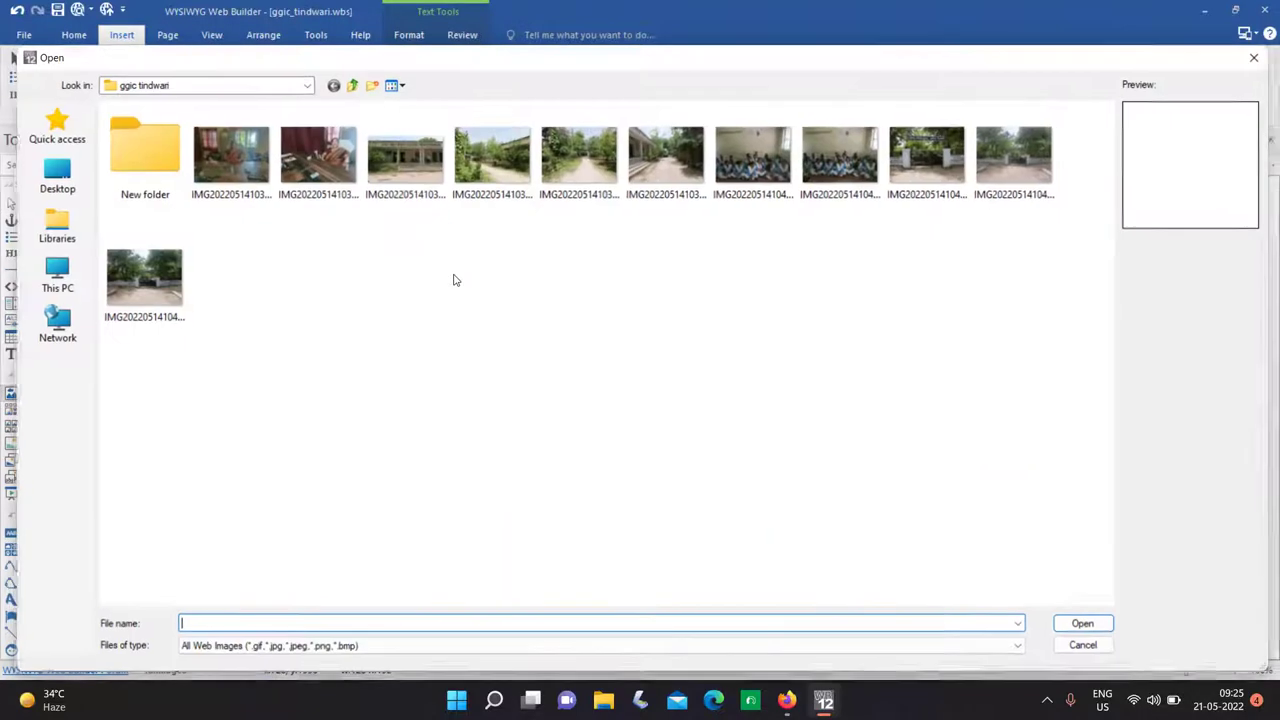
click(930, 158)
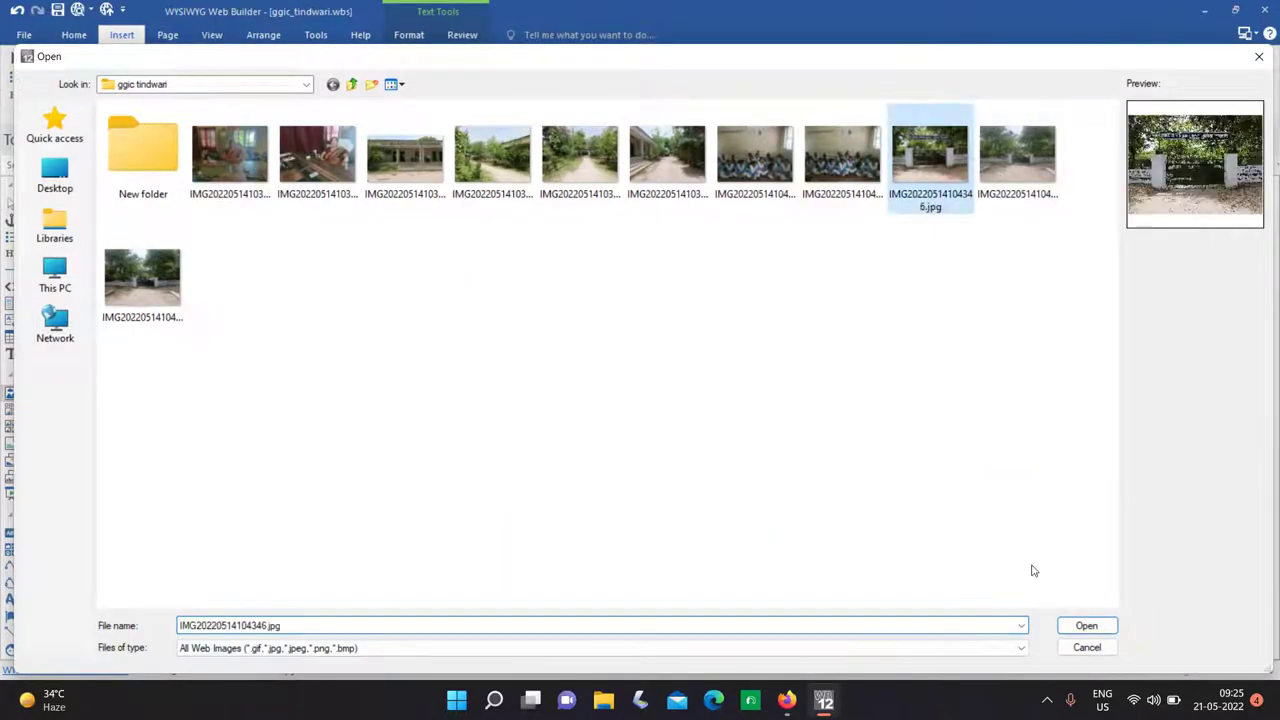
click(1087, 626)
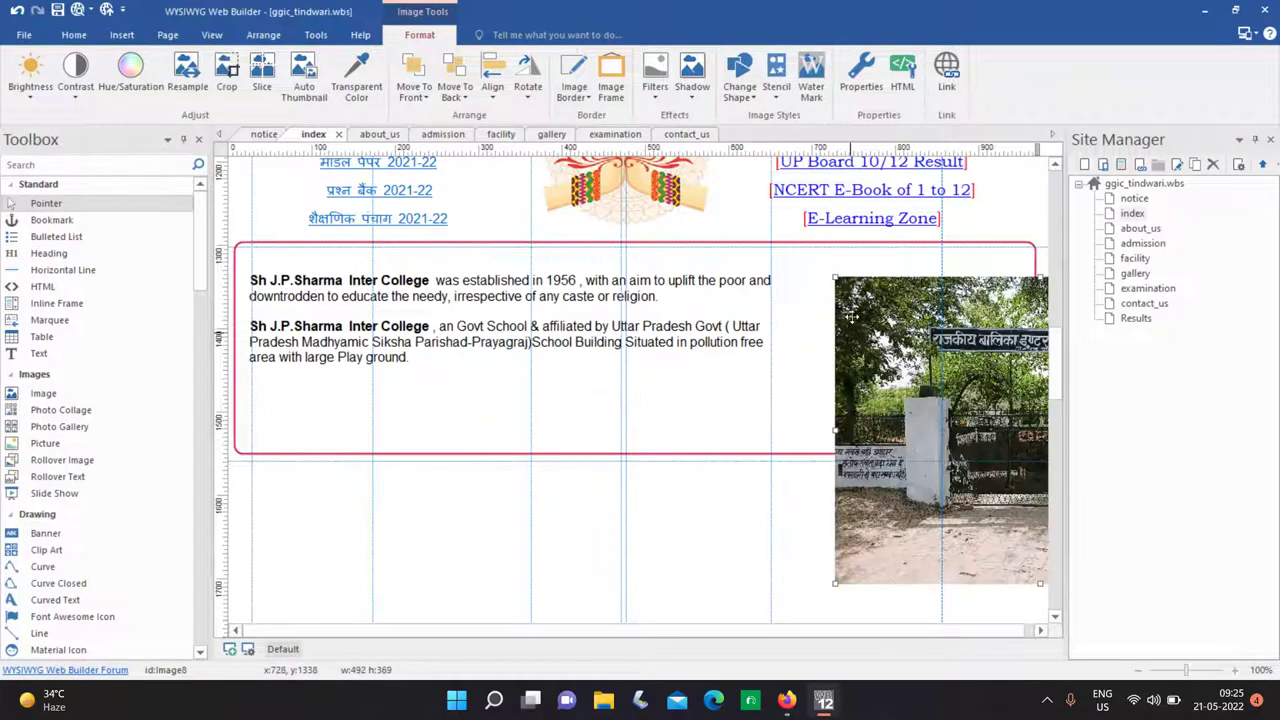
Resize the gate photo to about 279 by 214 and place it inside the red frame beside the description.
drag(834, 277, 1010, 431)
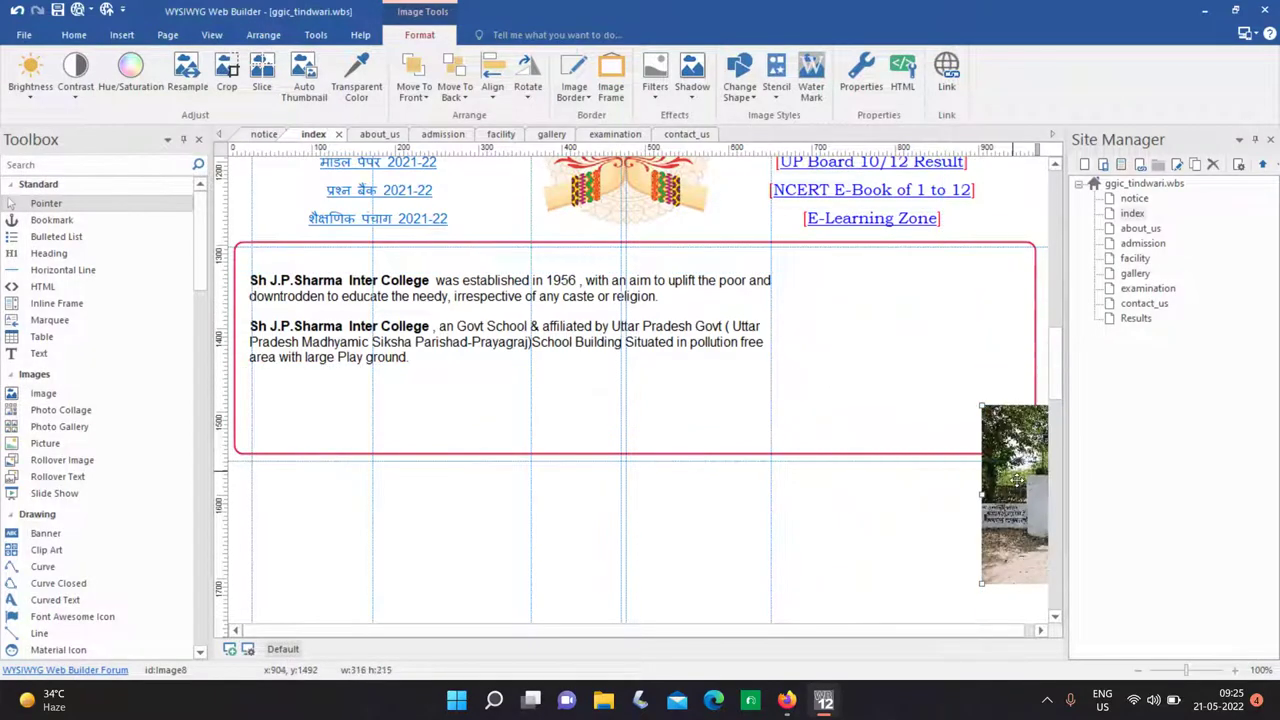
drag(1042, 512, 825, 337)
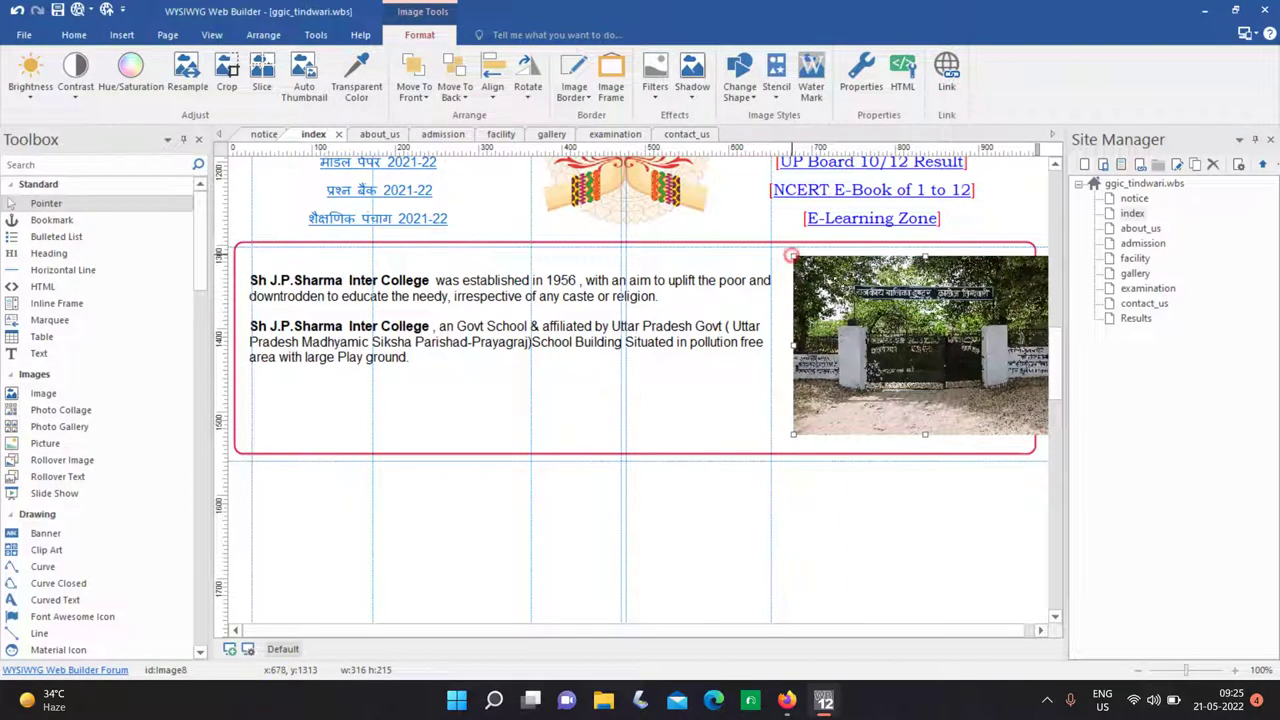
mouse_move(790, 256)
mouse_down()
mouse_move(920, 314)
mouse_move(771, 266)
mouse_move(795, 258)
mouse_up()
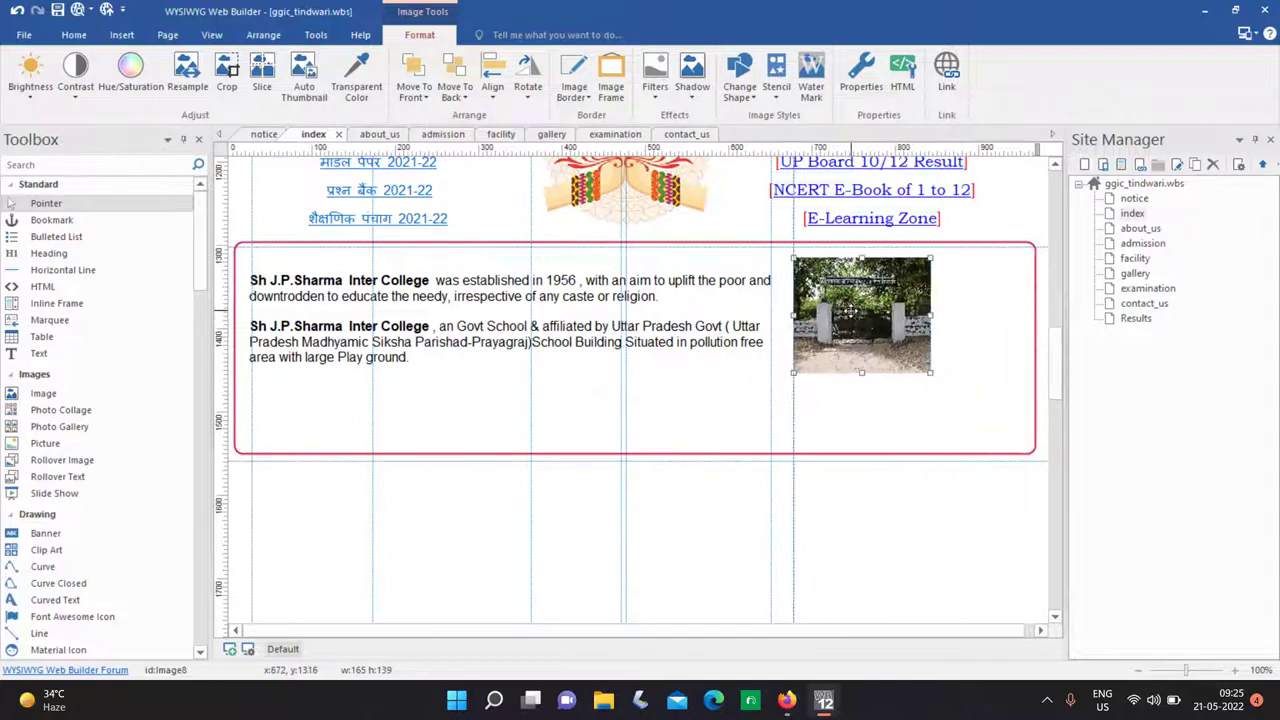
drag(846, 312, 852, 311)
drag(933, 314, 1026, 314)
drag(908, 375, 906, 436)
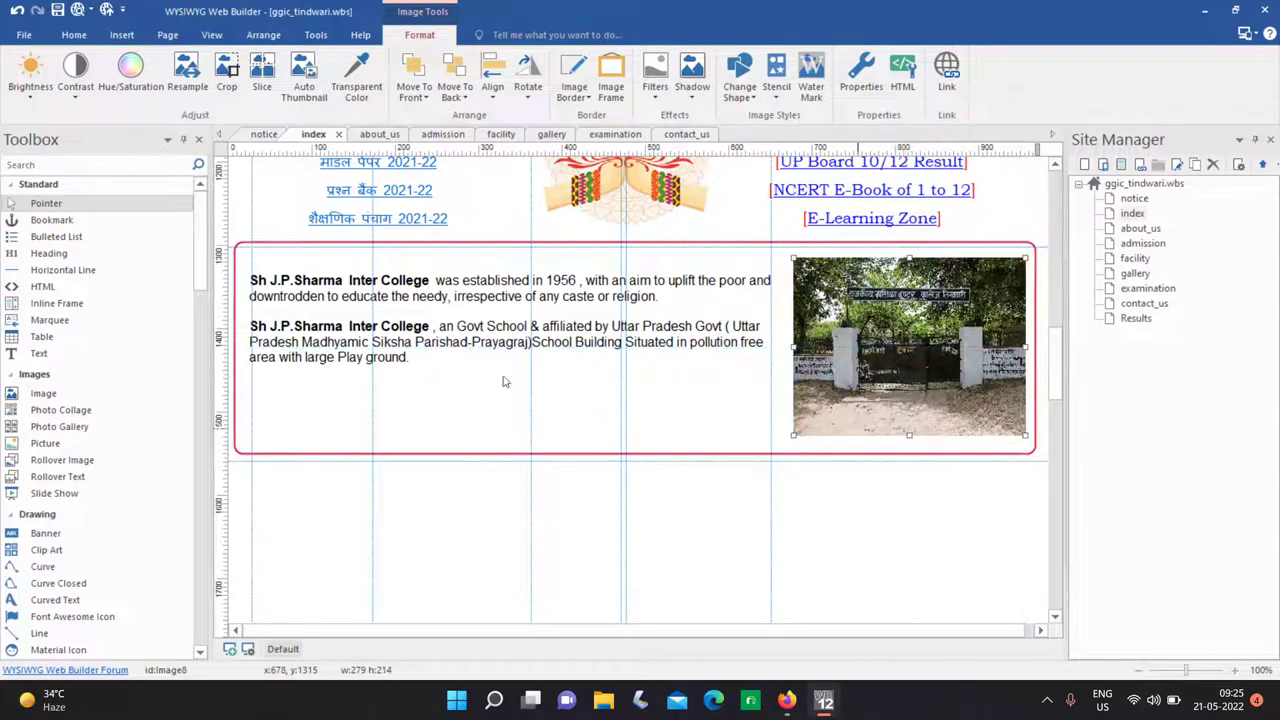
In the first description paragraph, change the college name to Govt Girls Inter College and the establishment year to 1998.
click(349, 272)
double_click(349, 281)
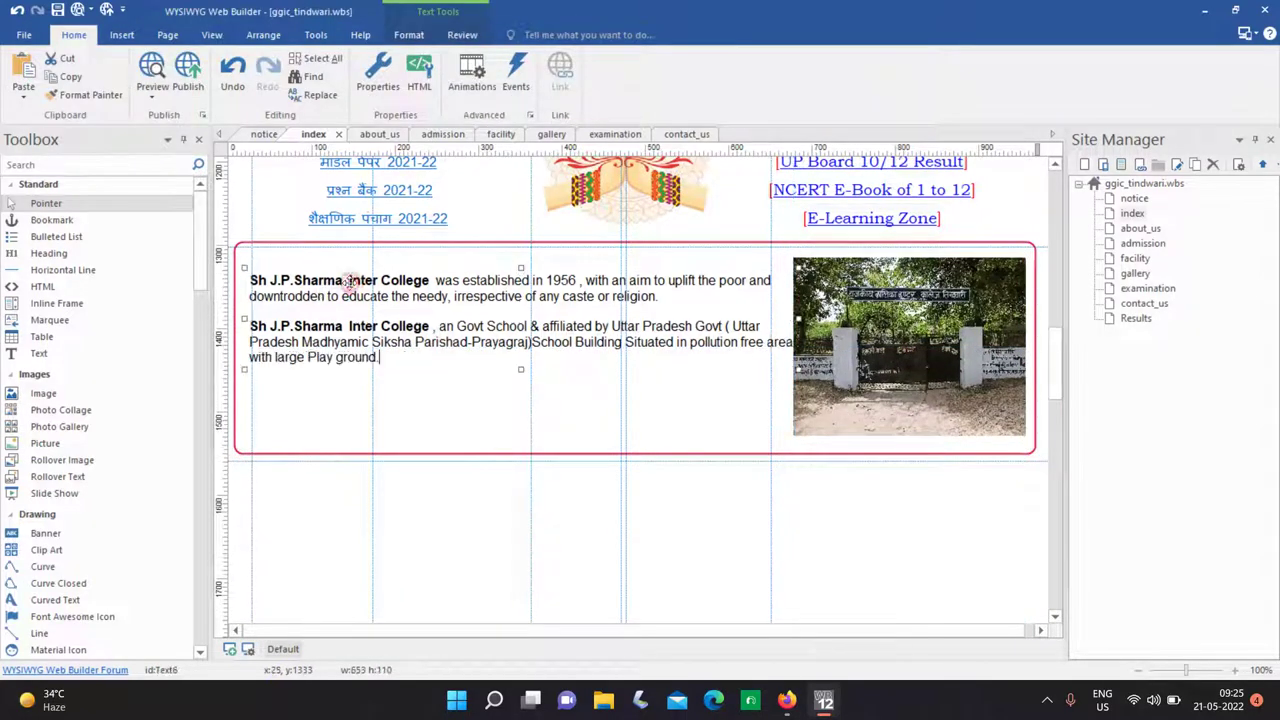
drag(345, 281, 255, 272)
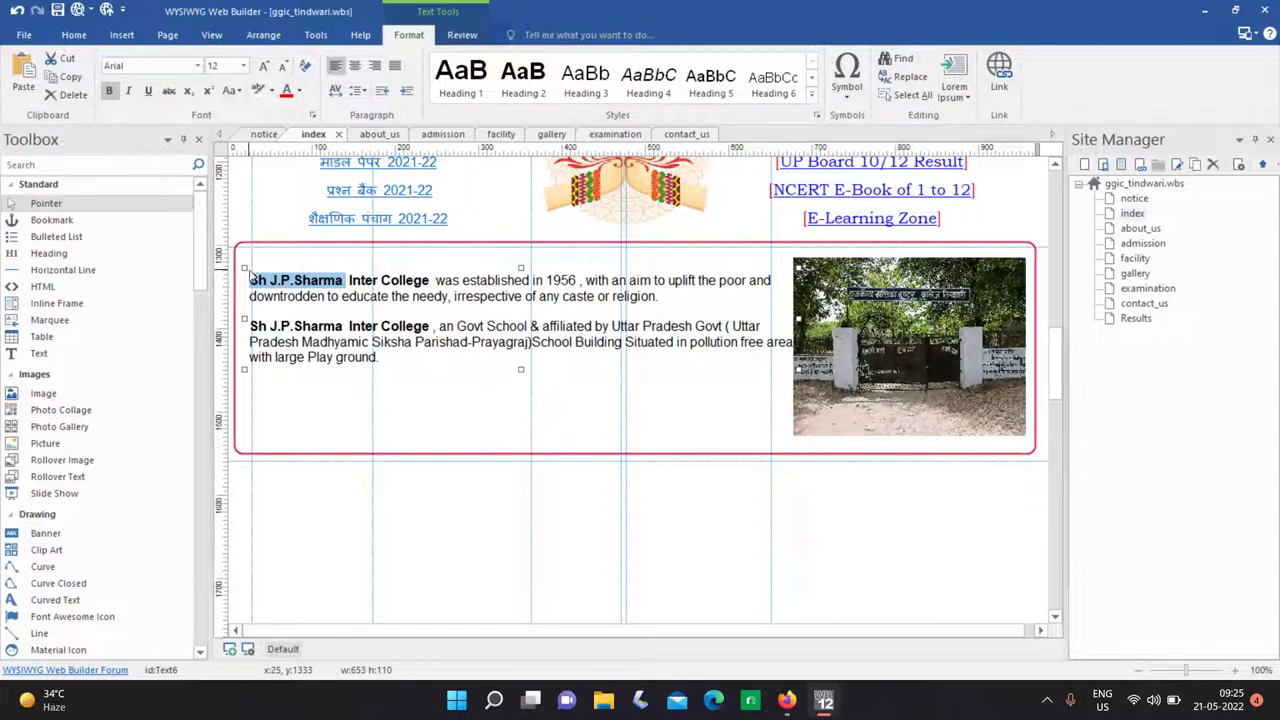
text(Govt G)
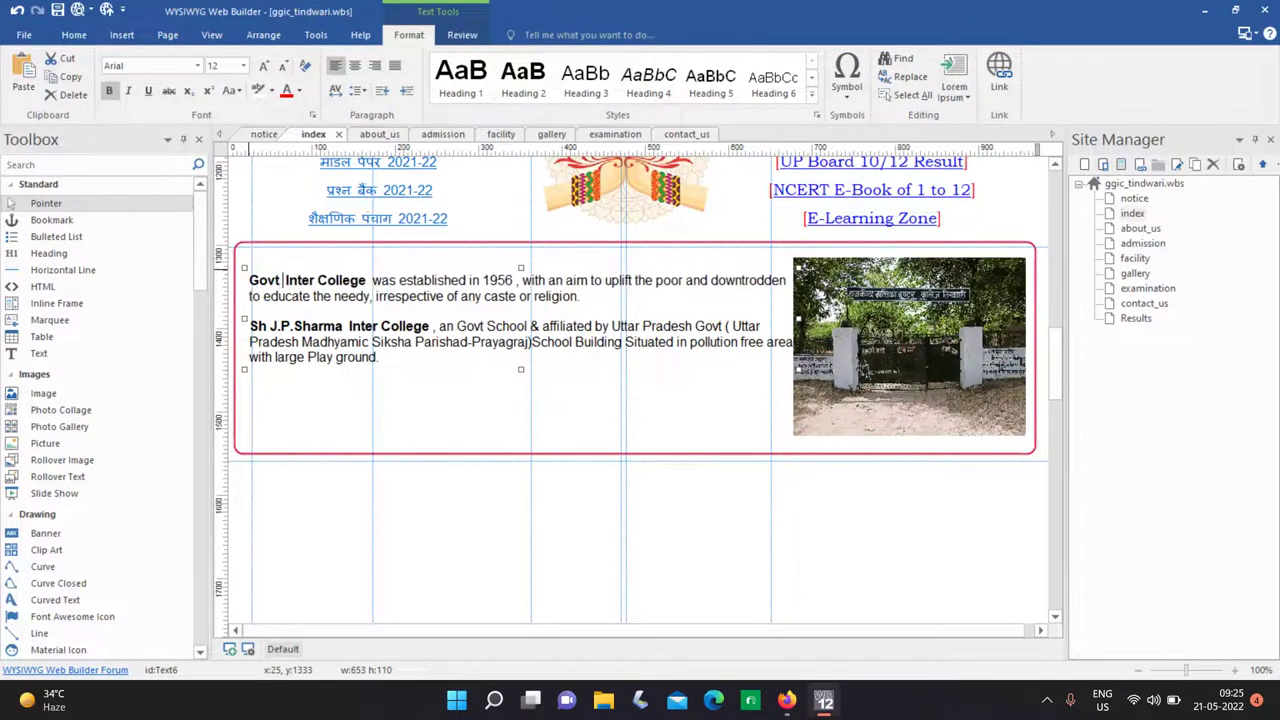
text(irls)
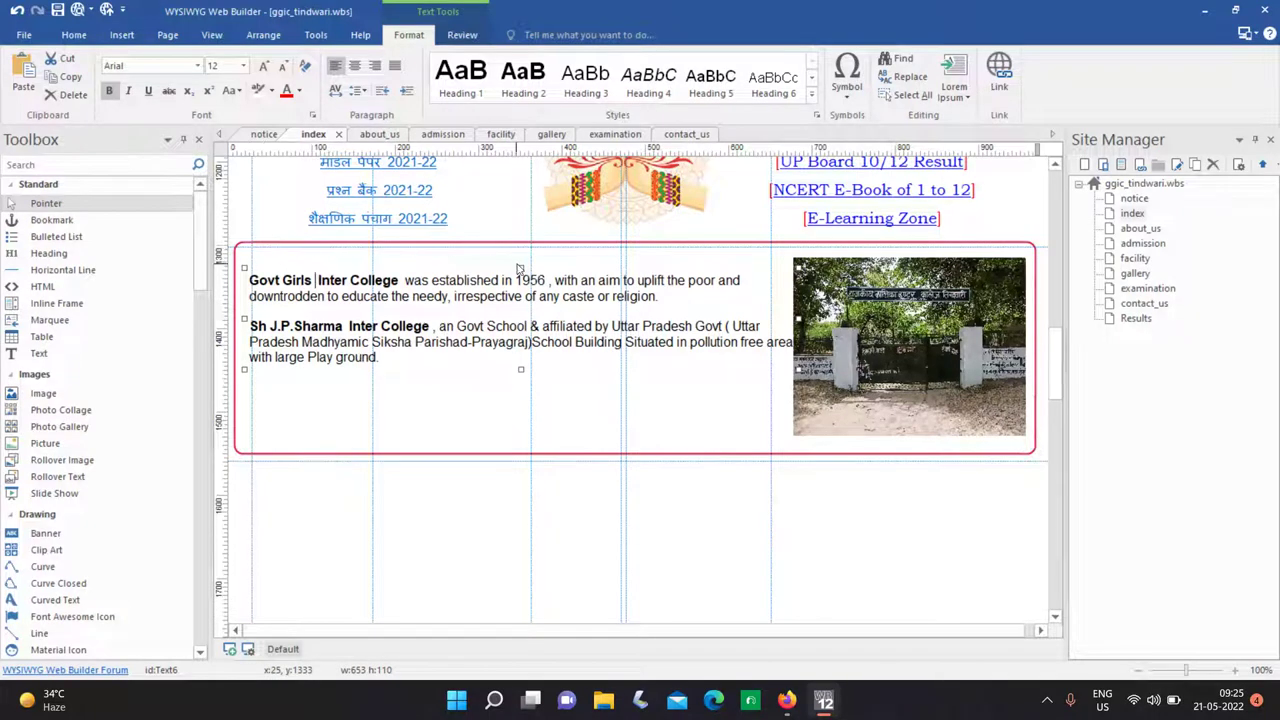
drag(547, 280, 518, 280)
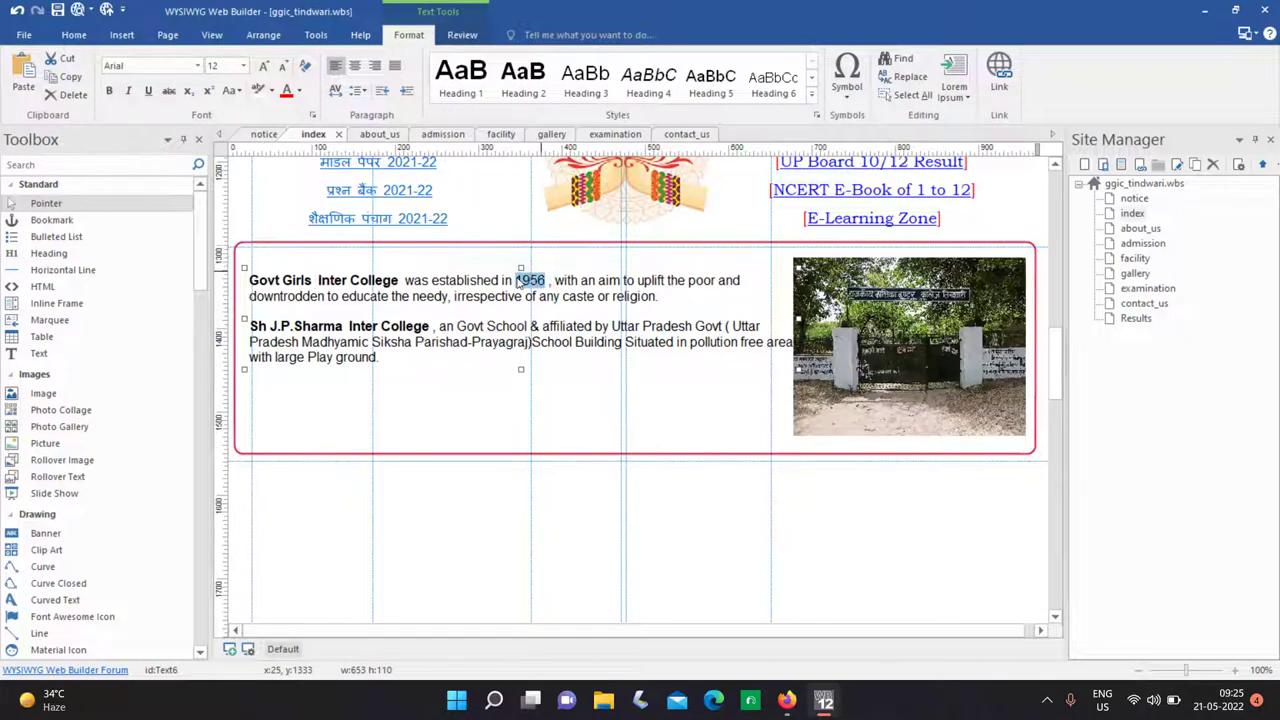
text(1998)
Copy the name Govt Girls Inter College over the old college name in the second description paragraph.
drag(399, 280, 247, 280)
key(ctrl+c)
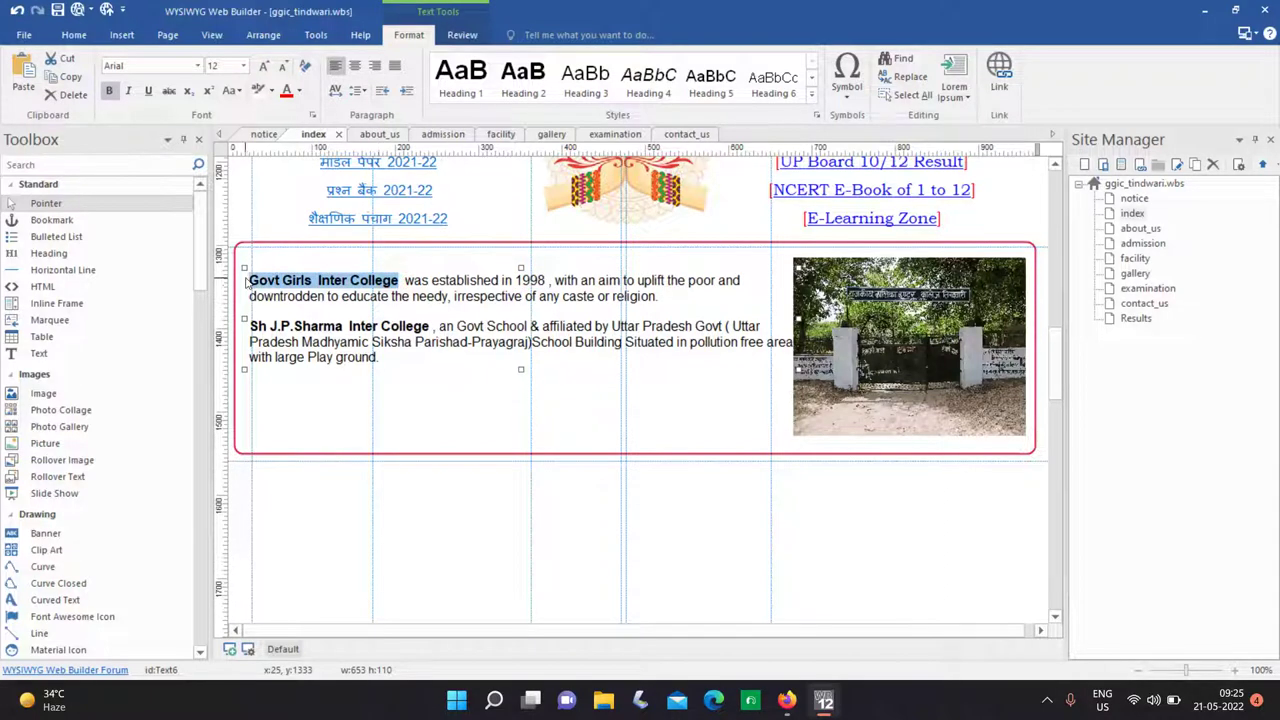
drag(430, 326, 245, 328)
key(ctrl+v)
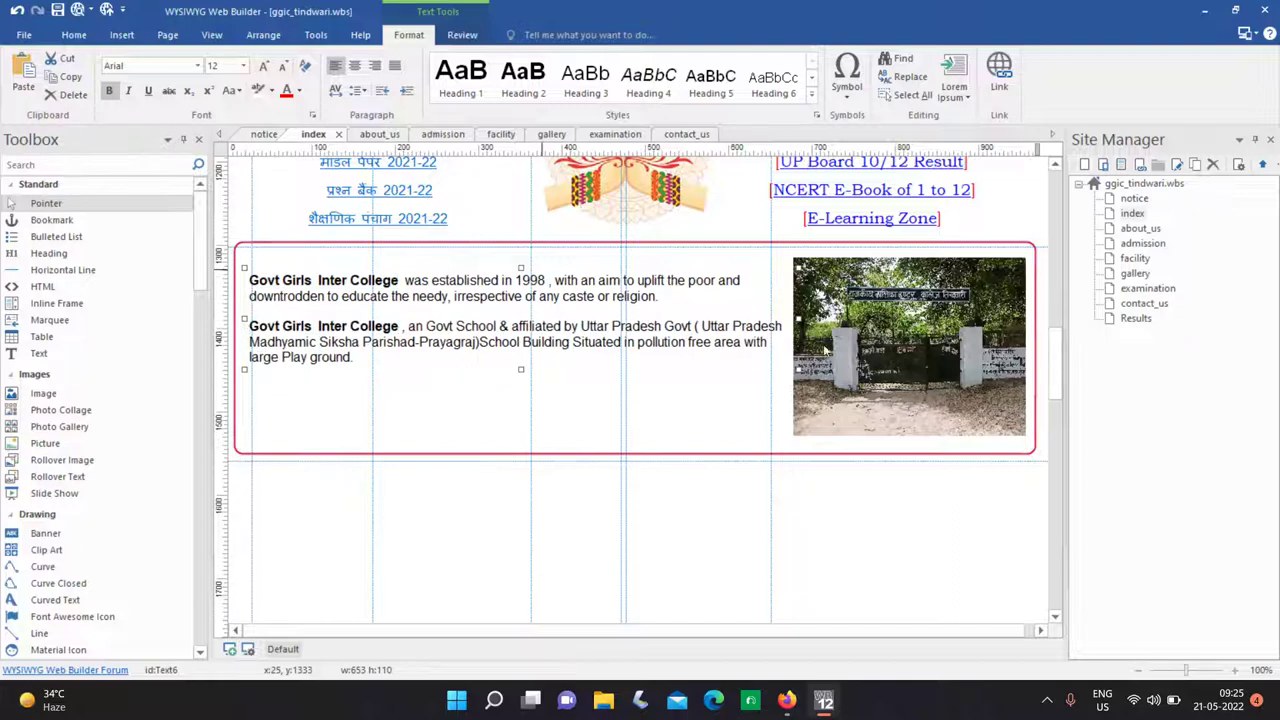
click(612, 494)
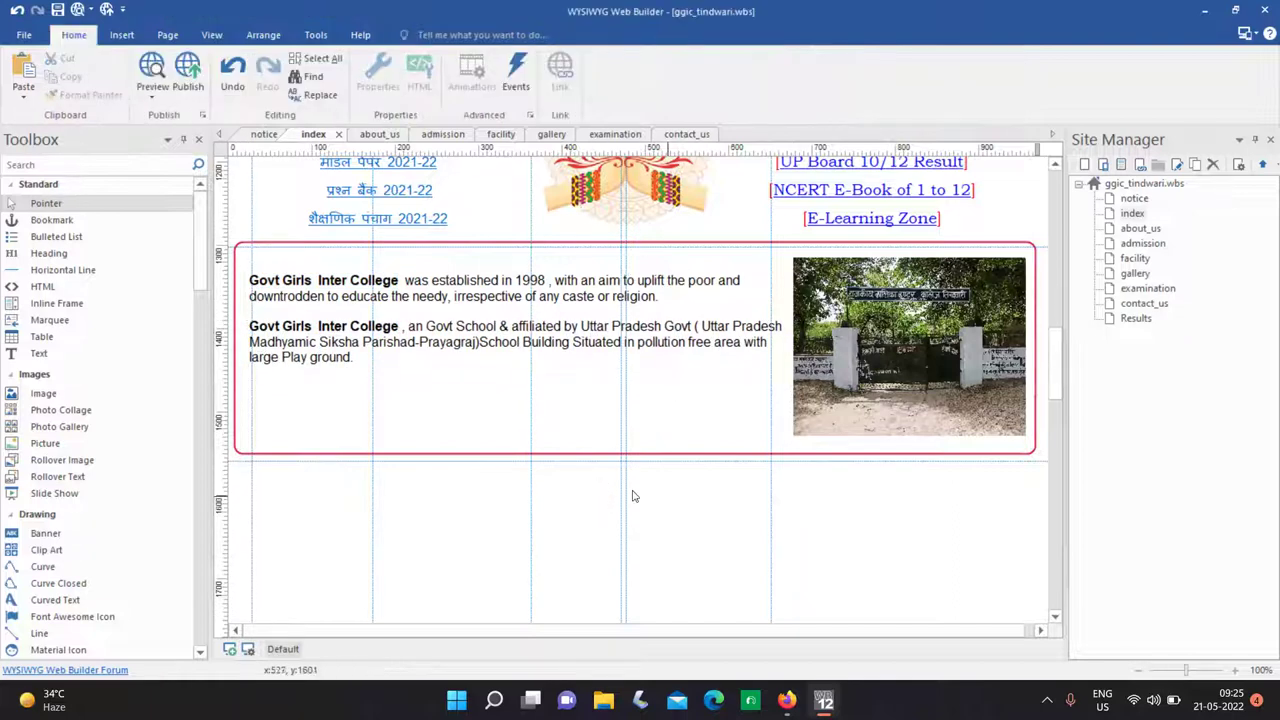
Shorten the index page's height so the footer sits directly below the framed college description.
scroll(622, 488, down, 10)
scroll(480, 520, down, 5)
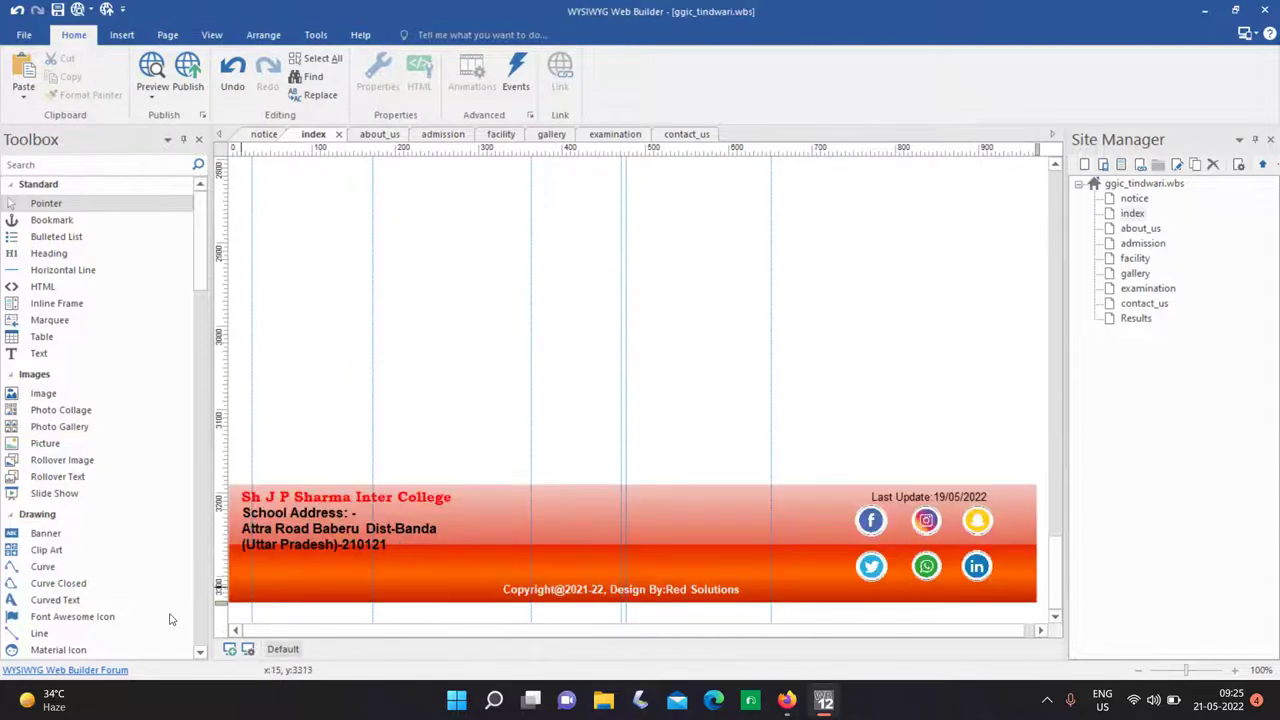
mouse_move(221, 437)
mouse_down()
mouse_move(221, 594)
mouse_move(222, 300)
mouse_move(227, 385)
mouse_up()
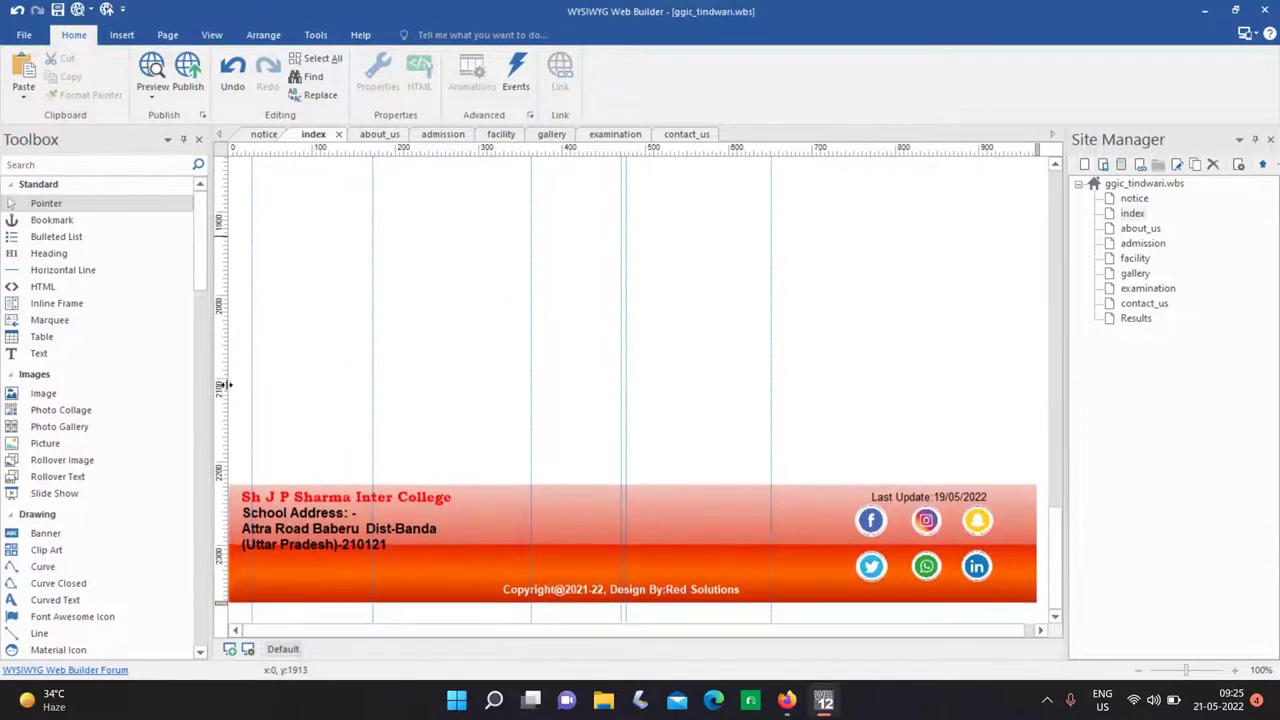
mouse_move(216, 601)
mouse_down()
mouse_move(222, 200)
mouse_move(222, 600)
mouse_move(221, 485)
mouse_up()
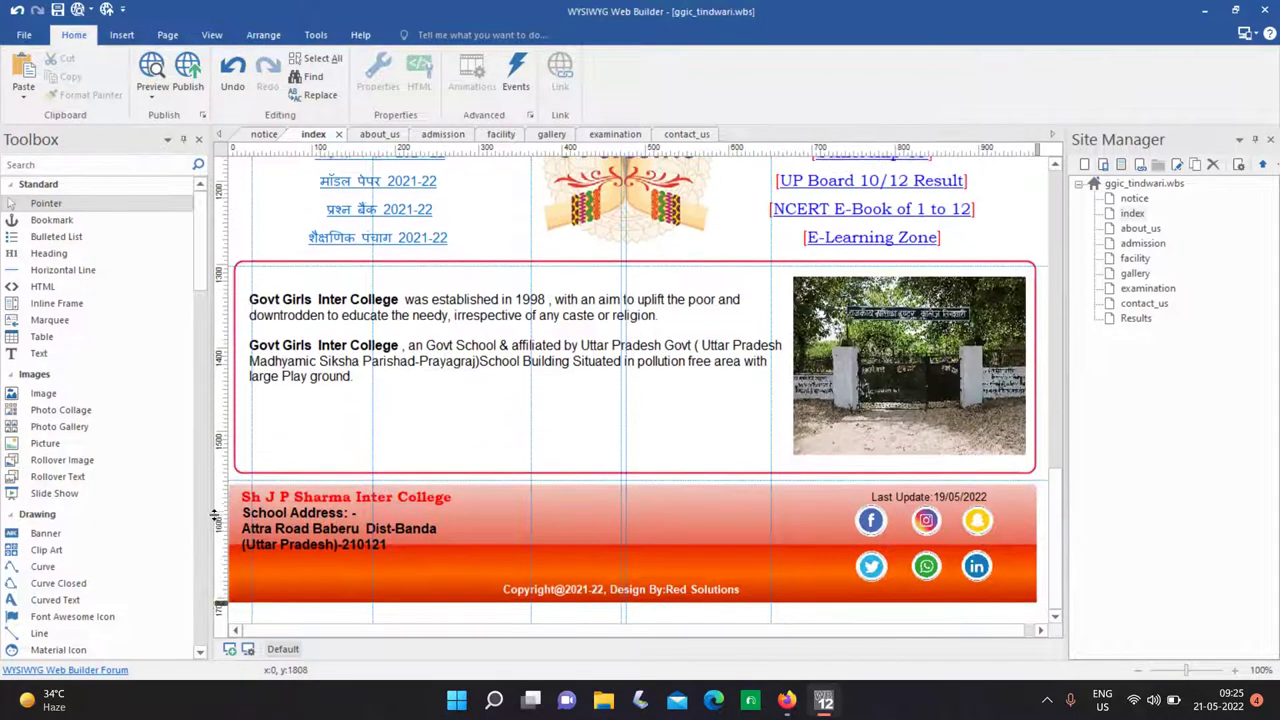
Set the page footer's multicolor gradient background color to Vista Background.
scroll(696, 504, up, 15)
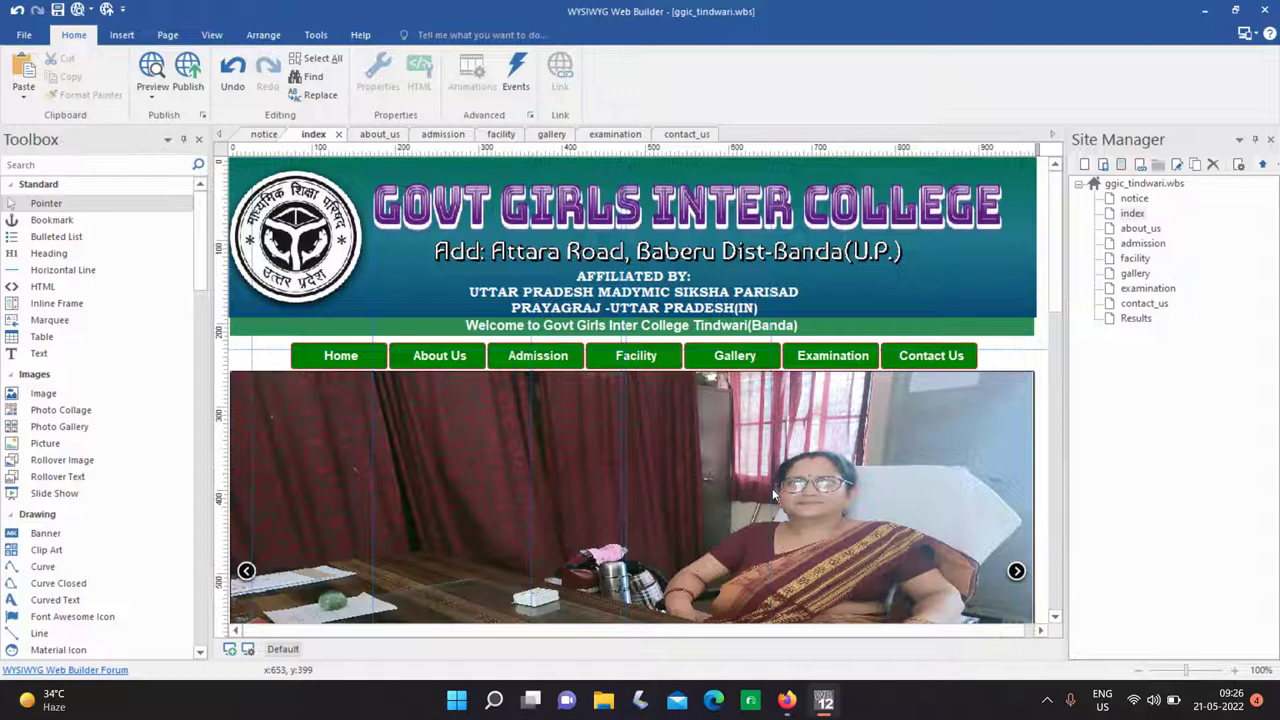
scroll(772, 488, down, 15)
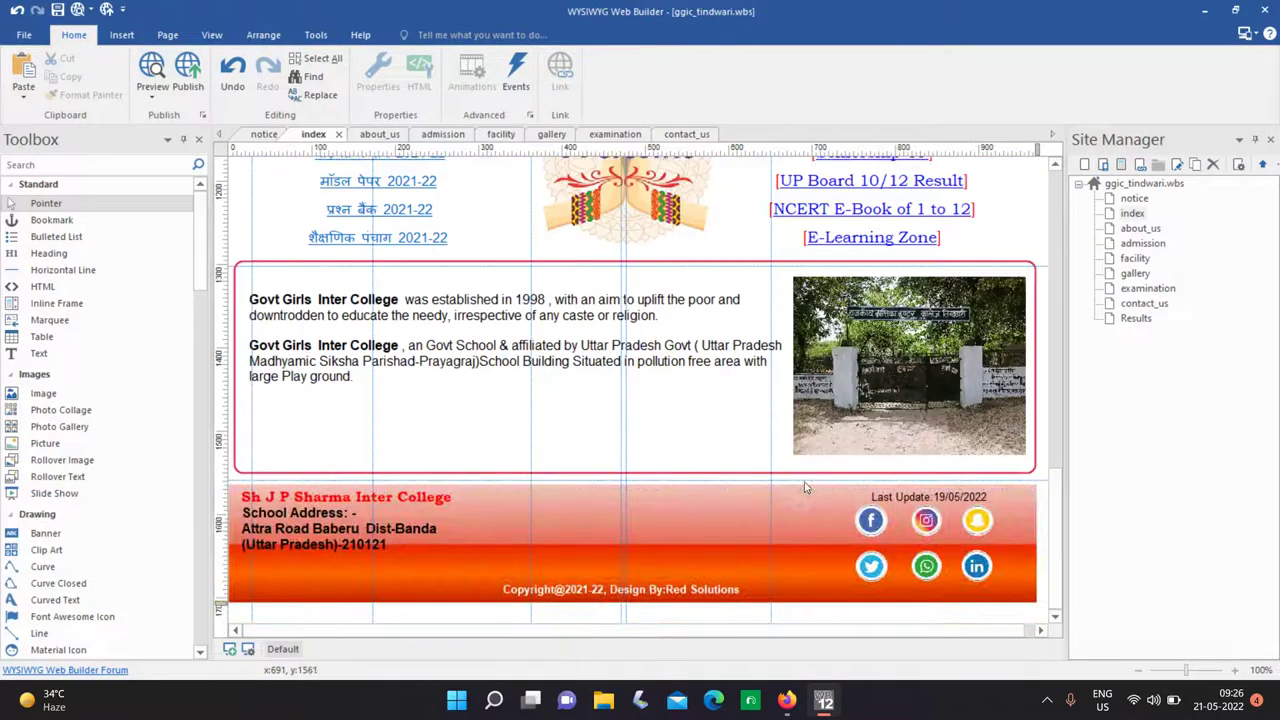
click(652, 525)
double_click(652, 525)
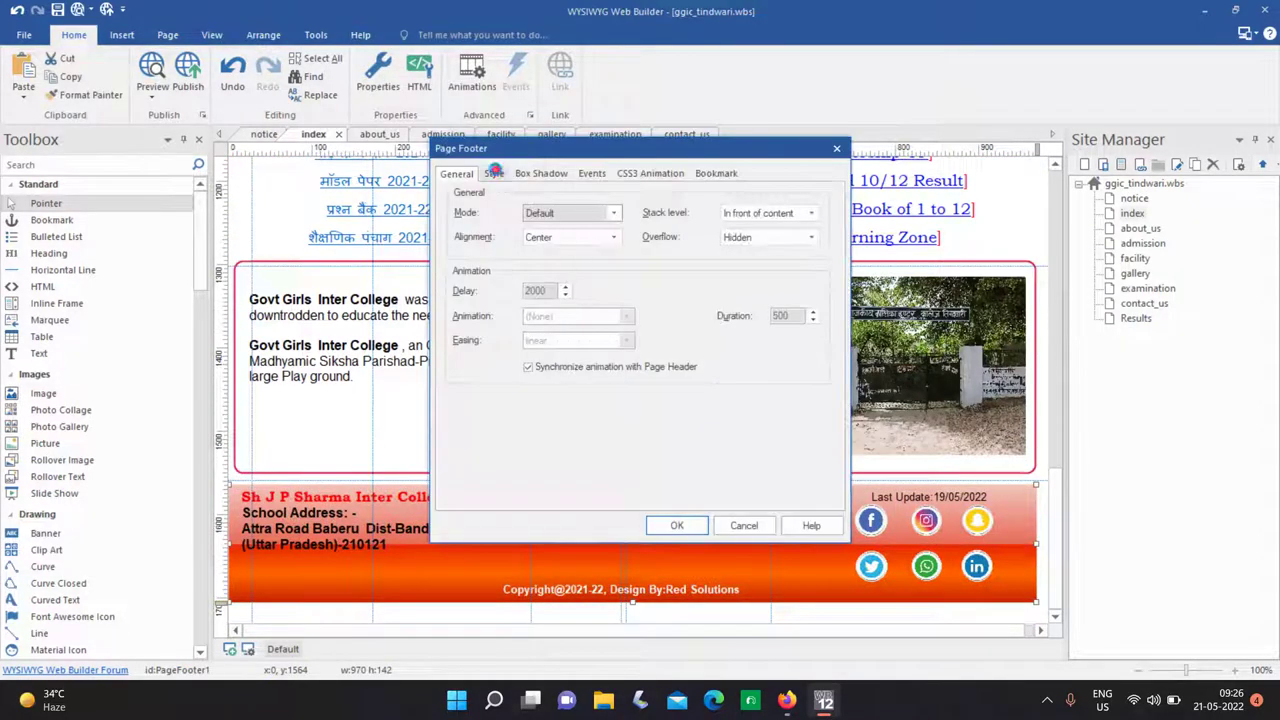
click(494, 173)
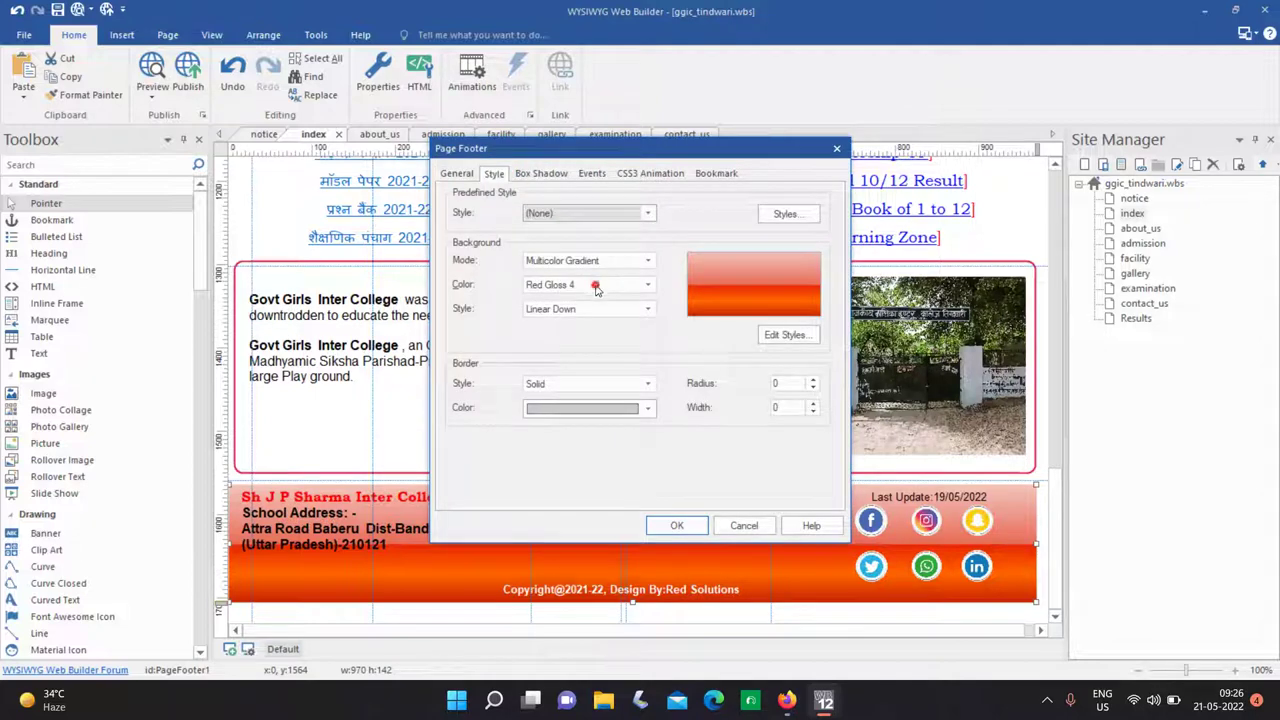
click(595, 287)
key(Down)
key(Down)
key(Down)
key(Down)
key(Down)
key(Down)
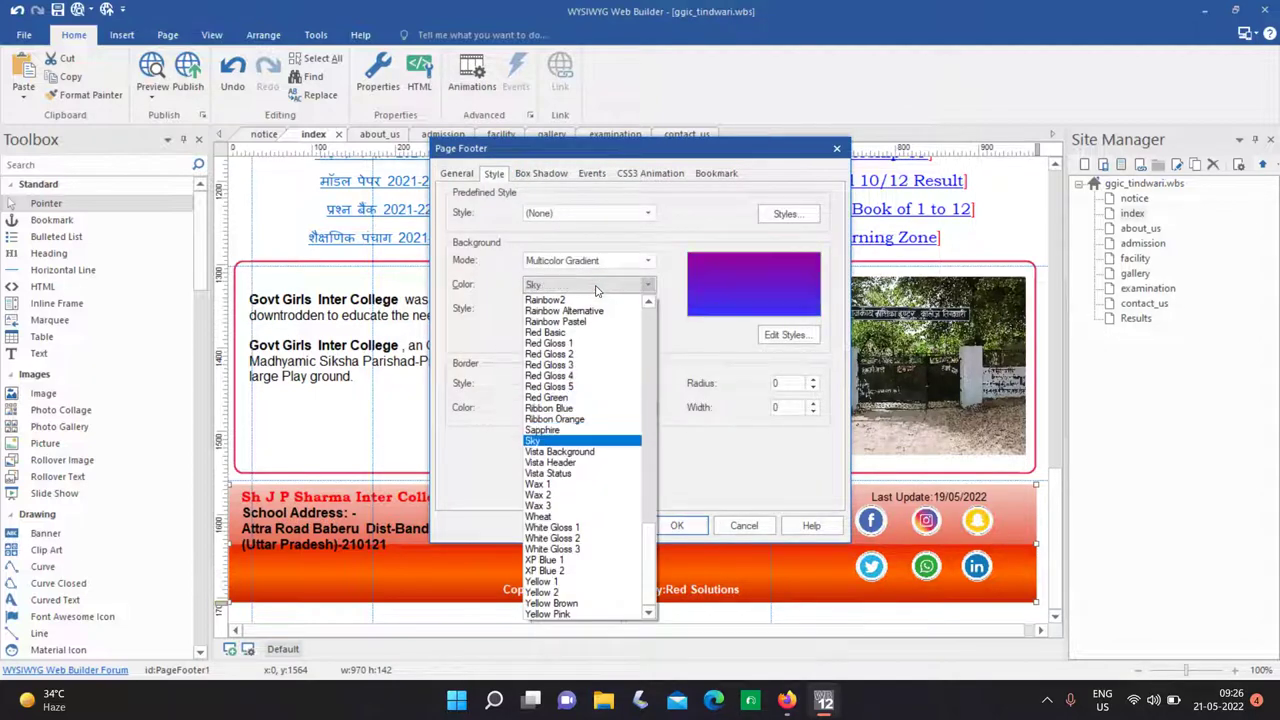
key(Down)
key(Down)
key(Up)
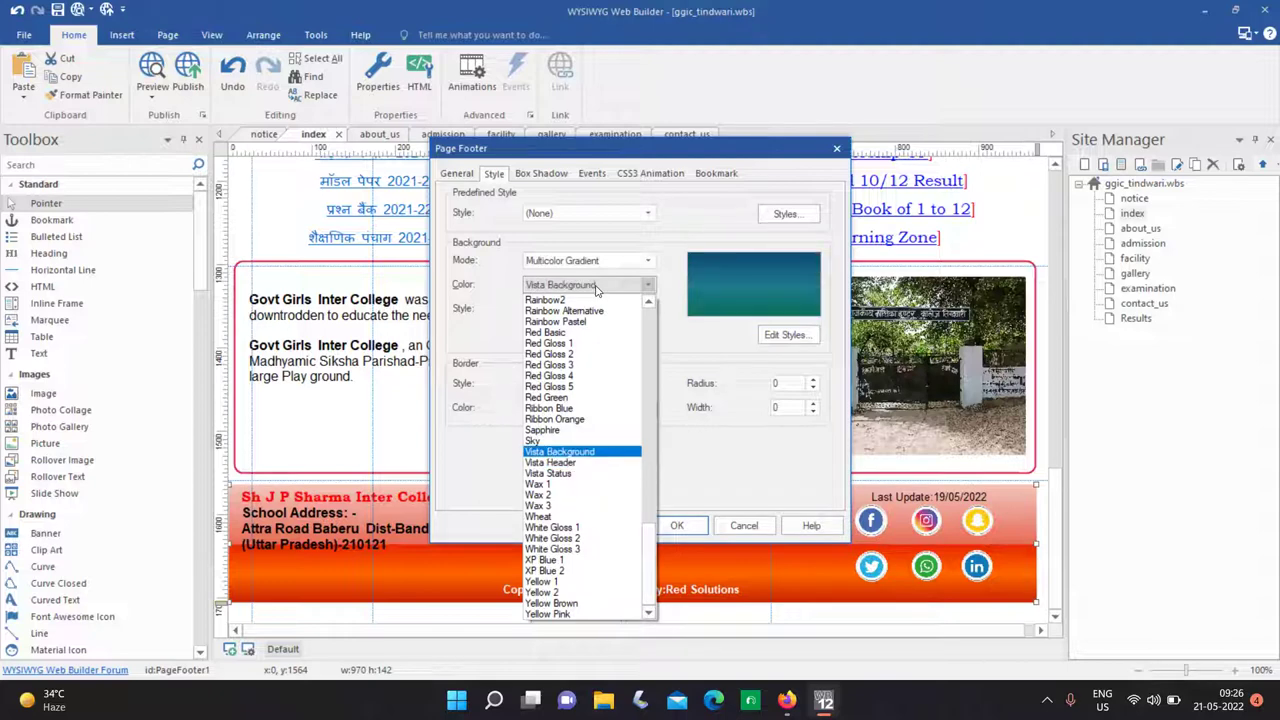
click(575, 452)
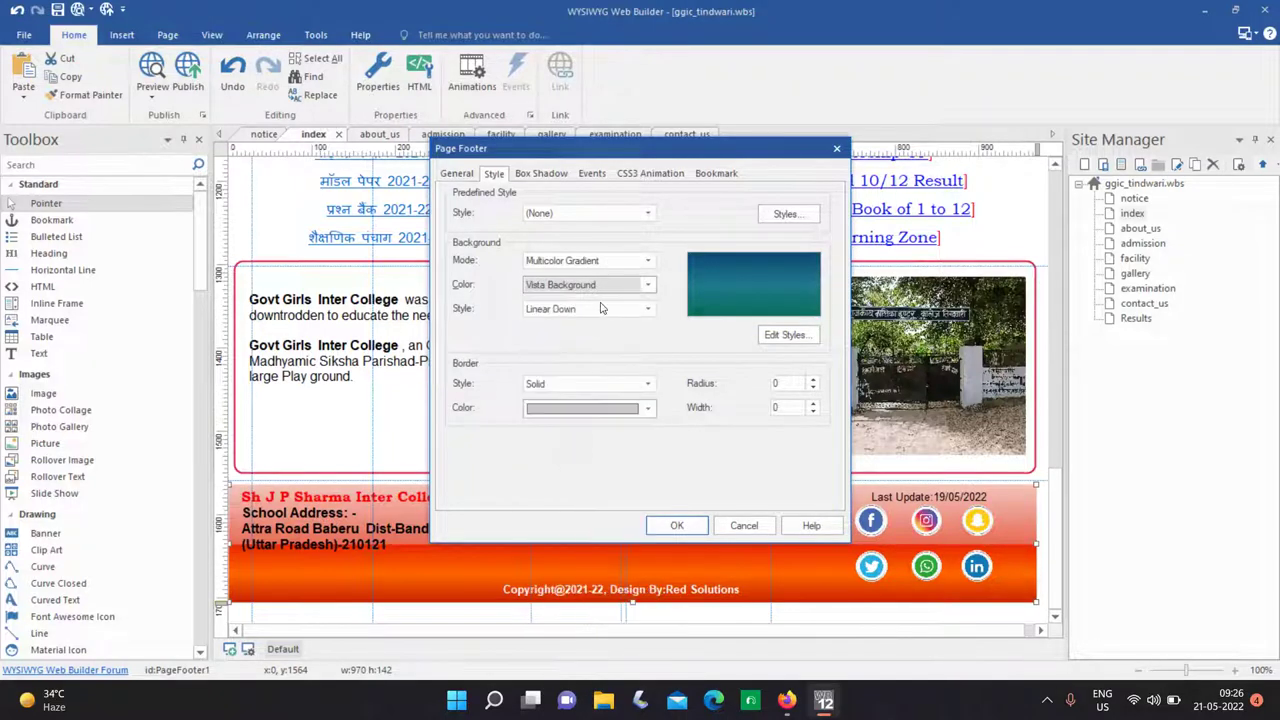
Set the page footer's gradient style to Linear Down and apply the footer background settings.
click(603, 308)
key(Up)
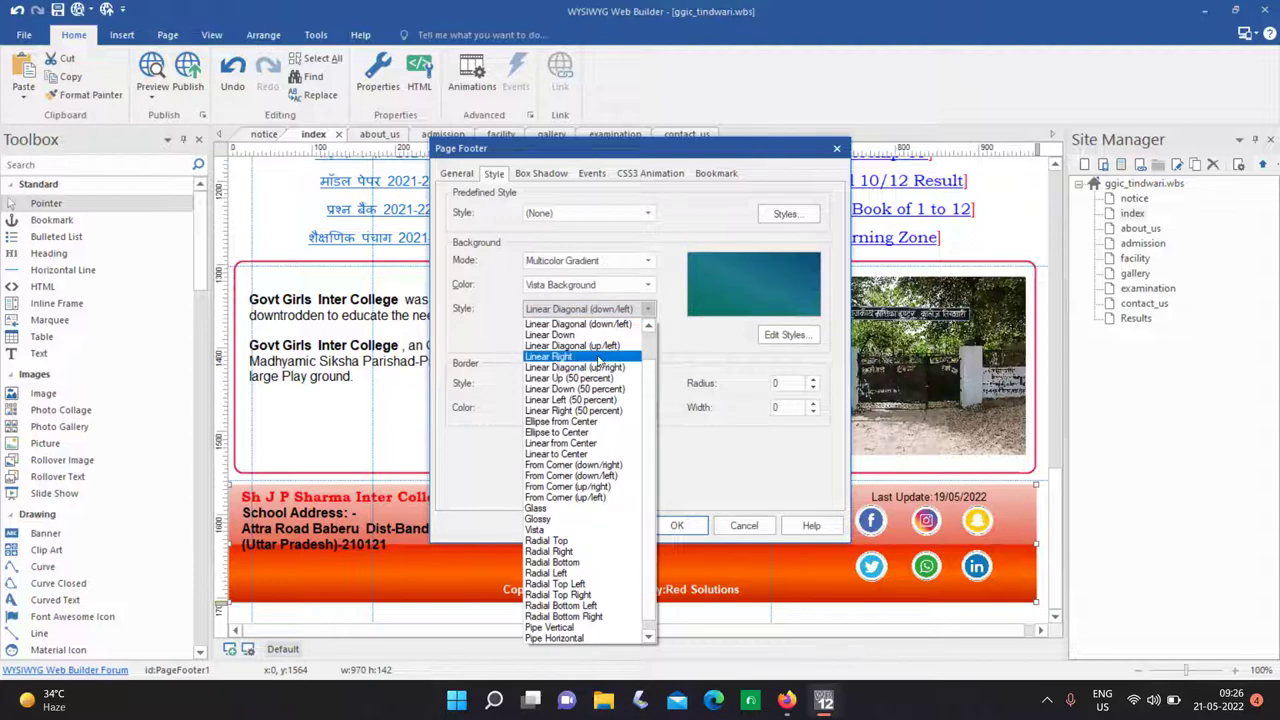
click(552, 334)
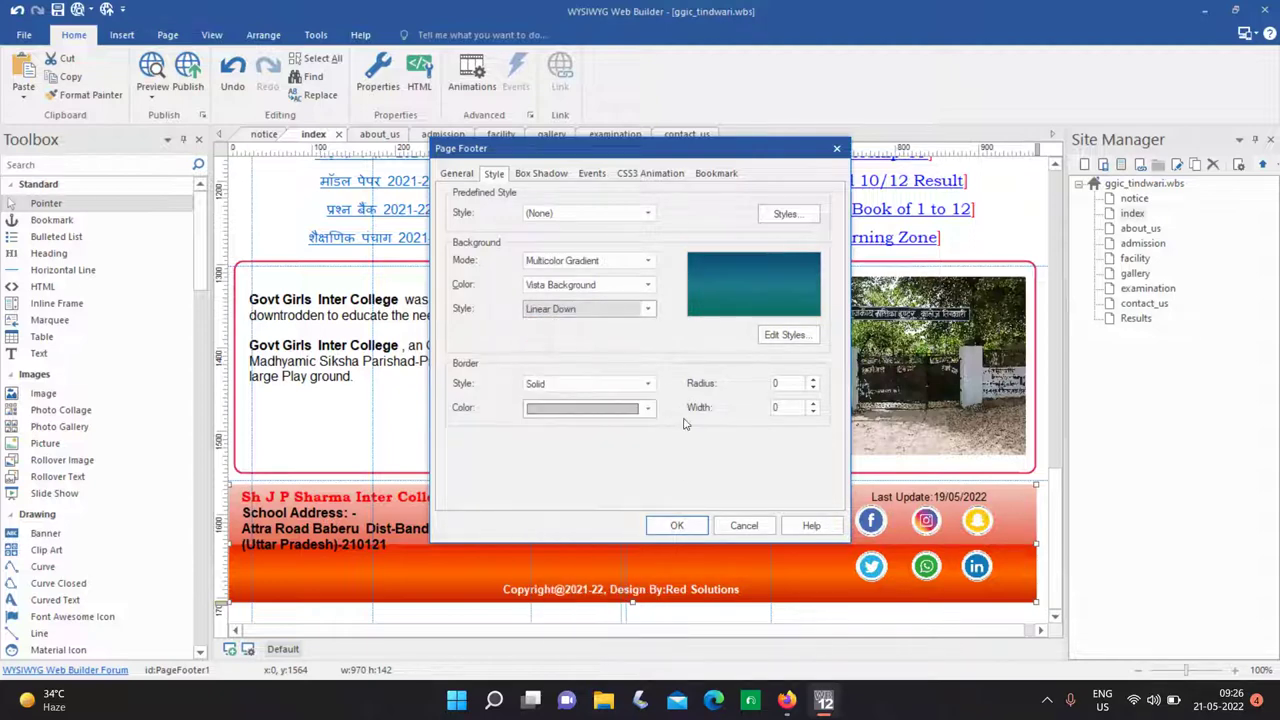
click(676, 525)
Color the footer's college name white and change it to Govt Girls Inter College.
double_click(337, 499)
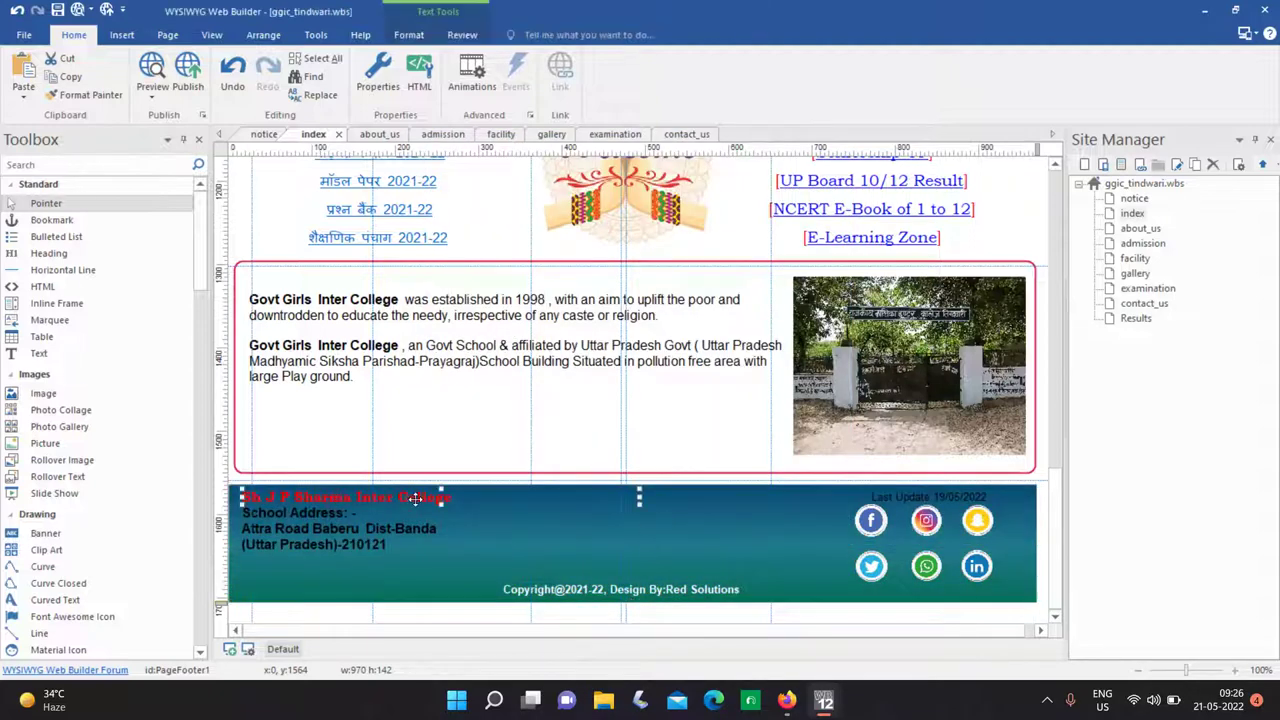
drag(452, 497, 120, 495)
click(293, 88)
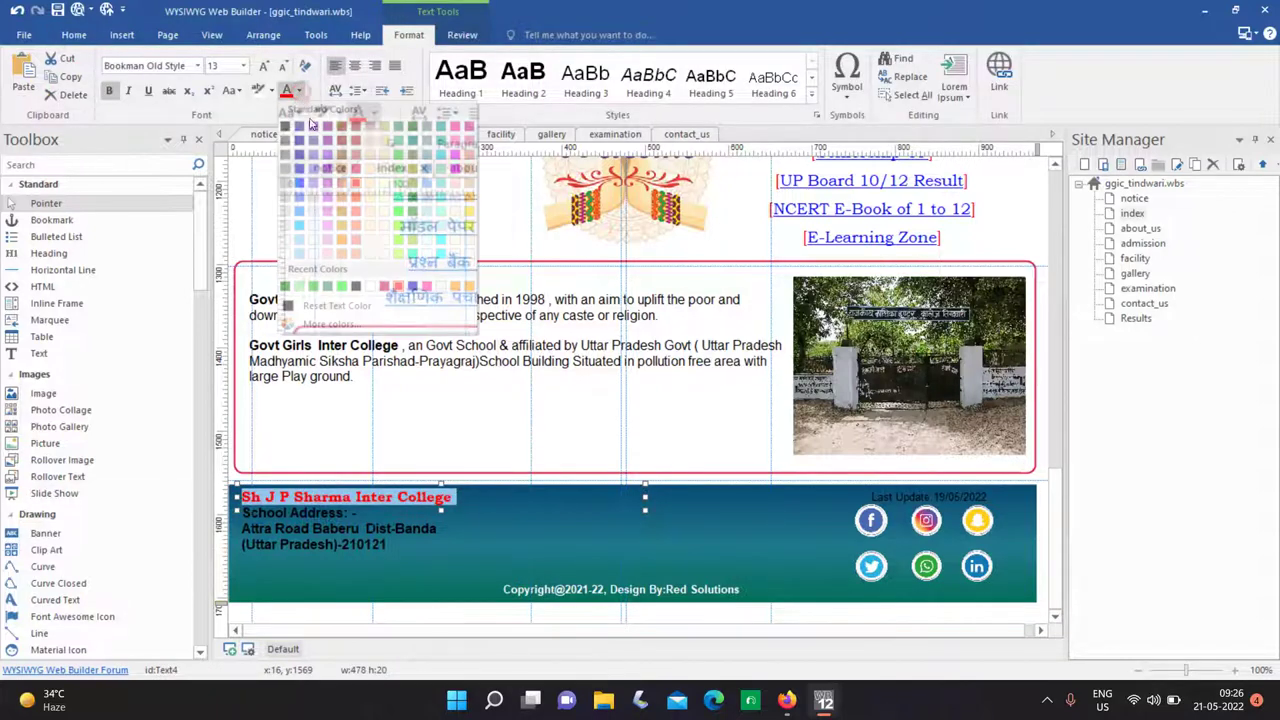
click(285, 258)
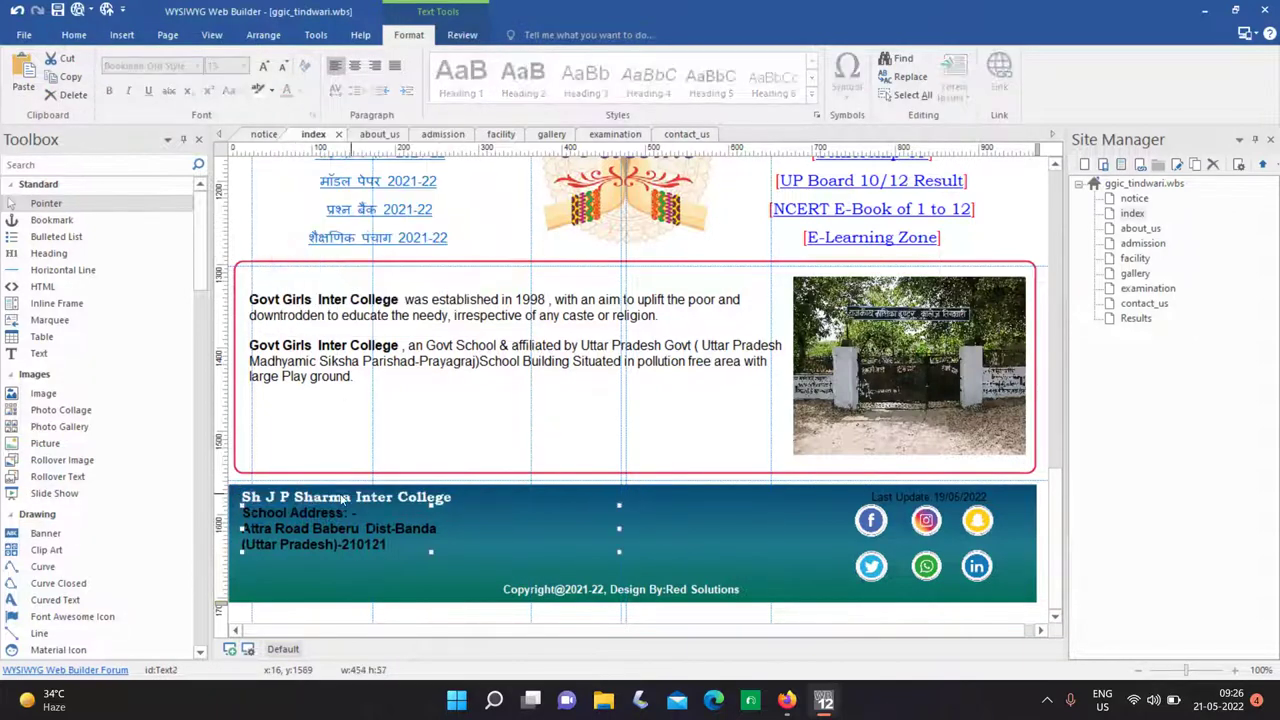
drag(356, 497, 168, 498)
text(Govt G)
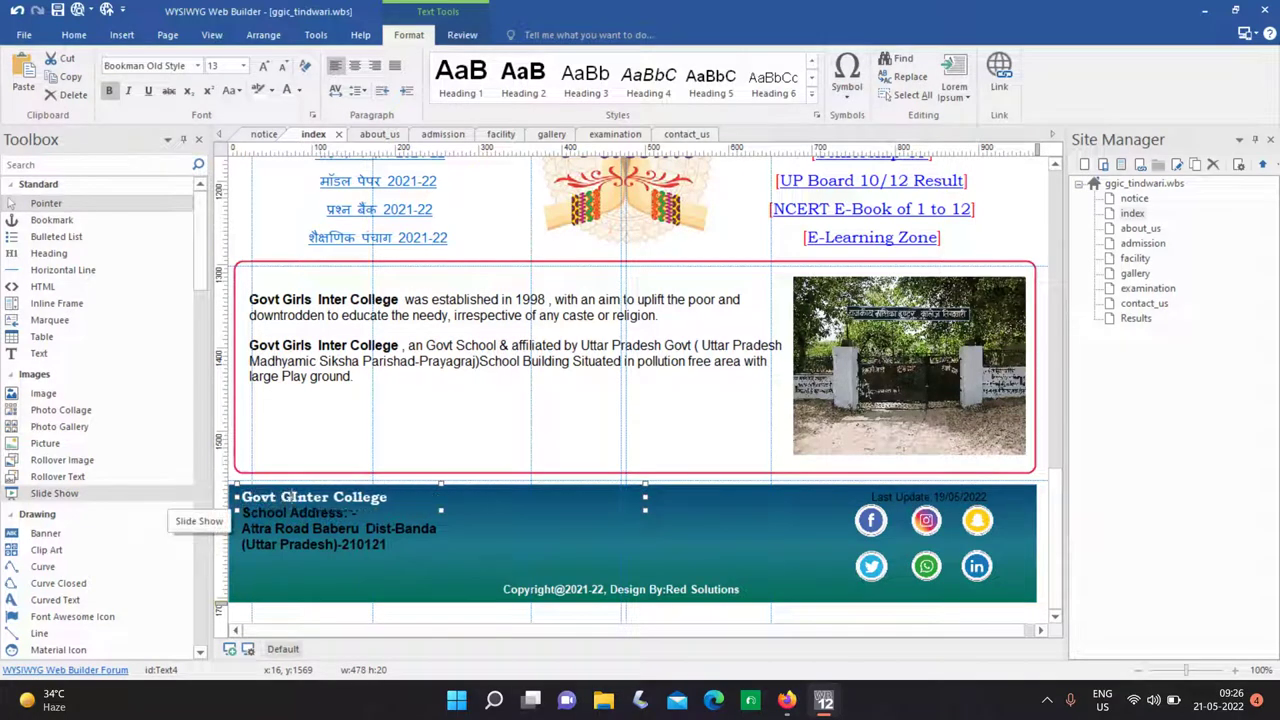
text(irls)
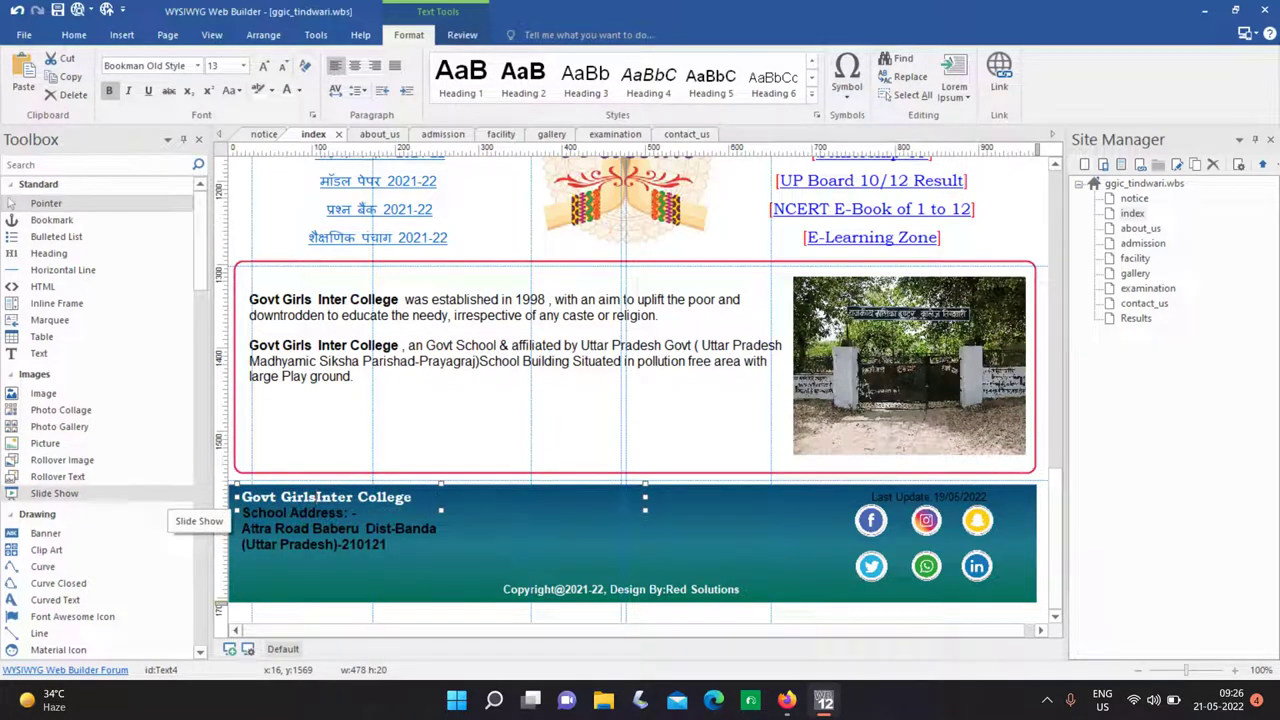
Color the footer's school address text white and correct its postal code for the new college.
double_click(390, 545)
key(ctrl+a)
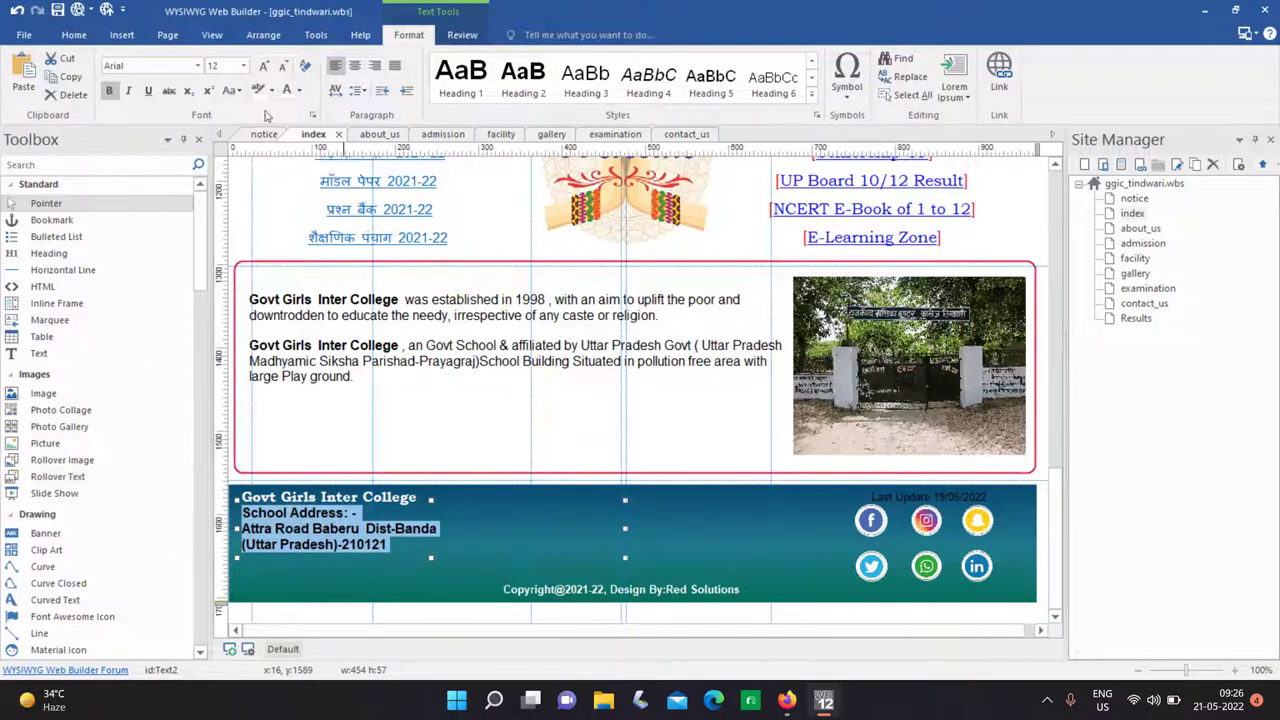
click(287, 89)
click(398, 546)
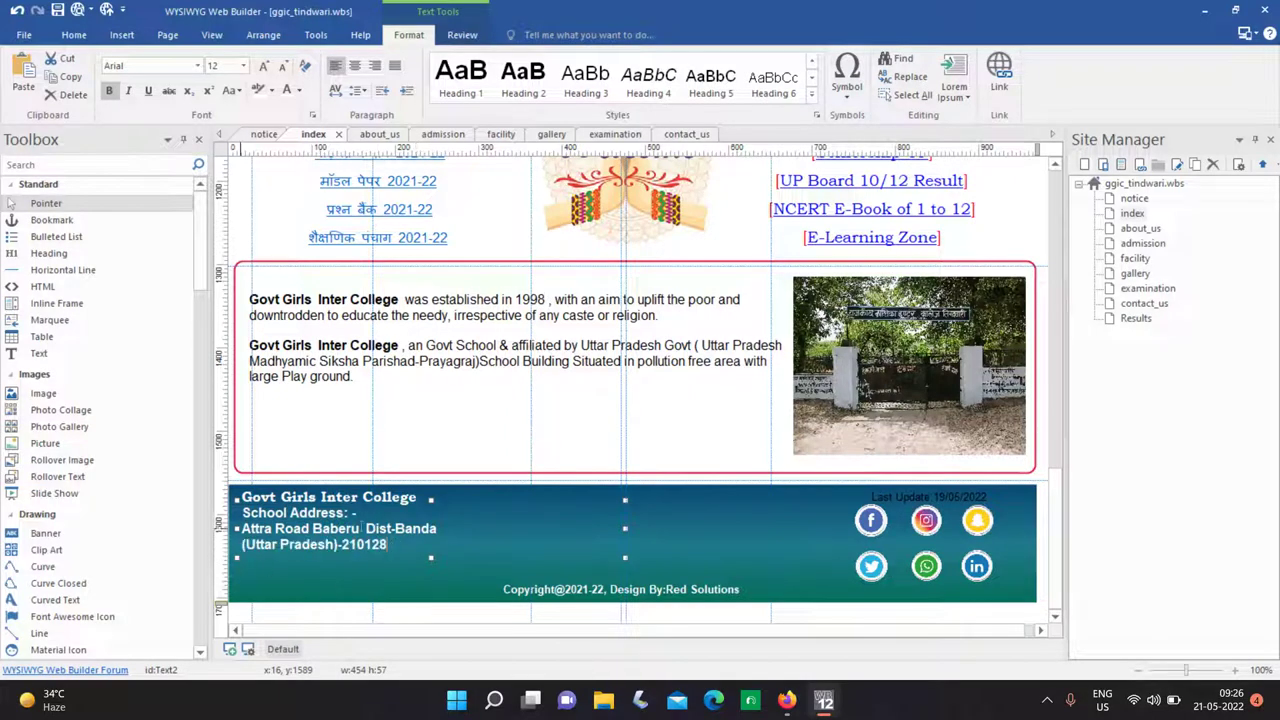
Replace the road and town in the footer's school address with those of the new college.
drag(363, 527, 242, 528)
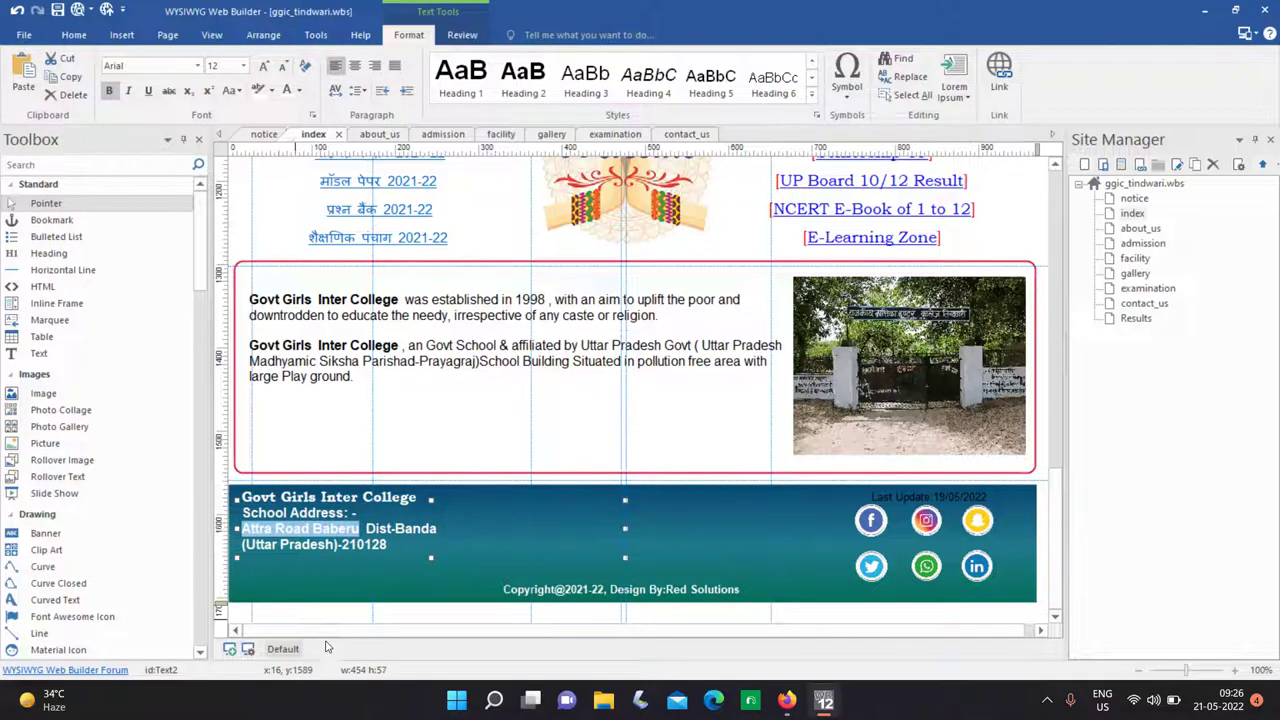
text(Fatehpur Road)
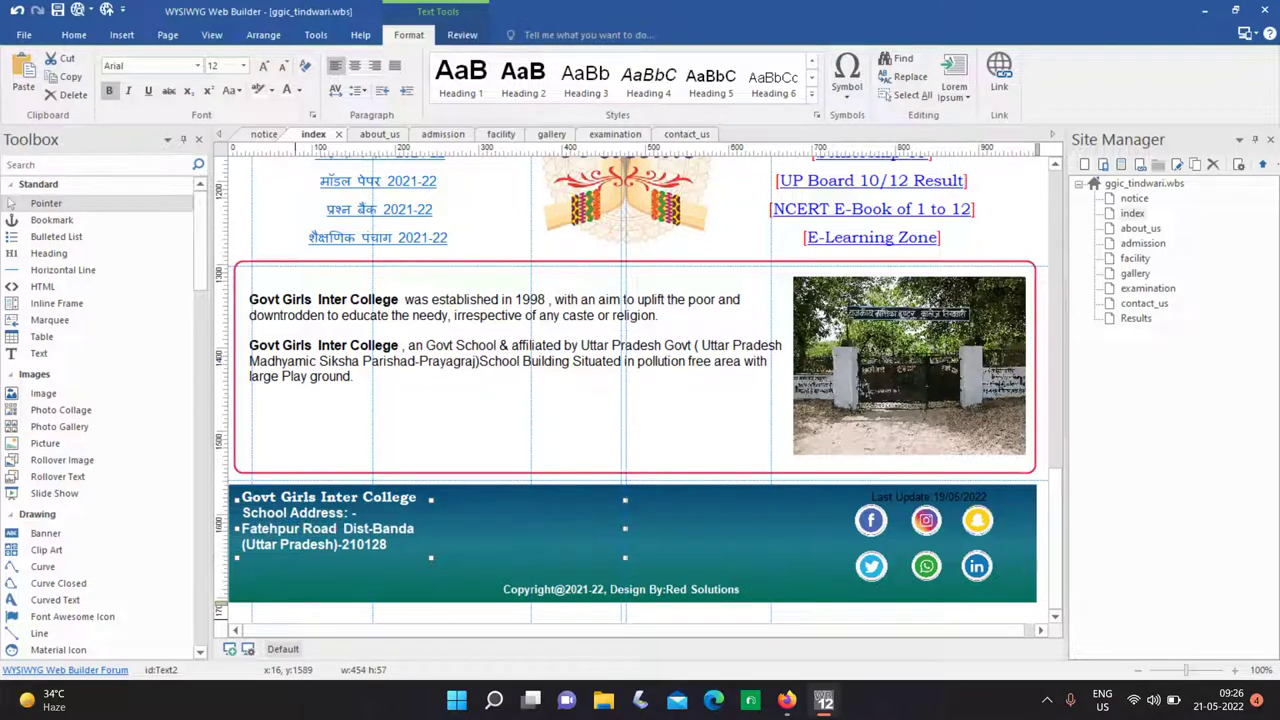
text( Tindwar )
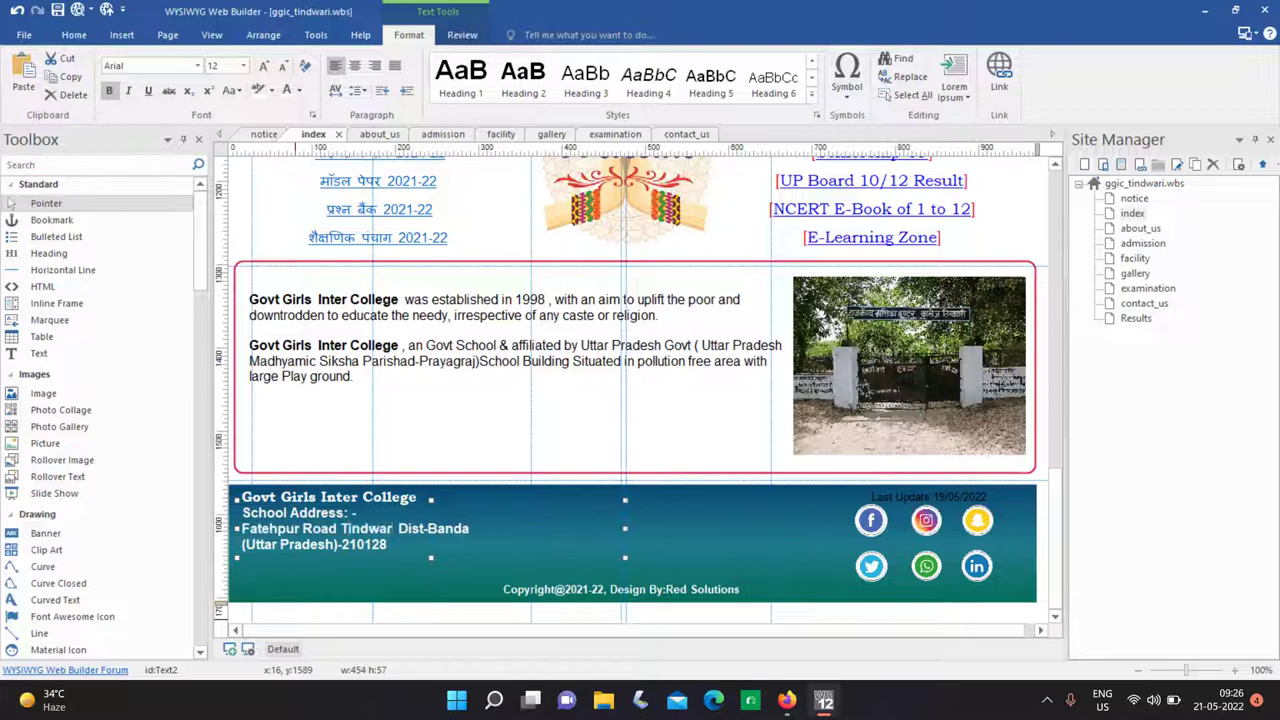
text(i)
Color the footer's Last Update line white and set its date to 21/05/2022.
click(888, 503)
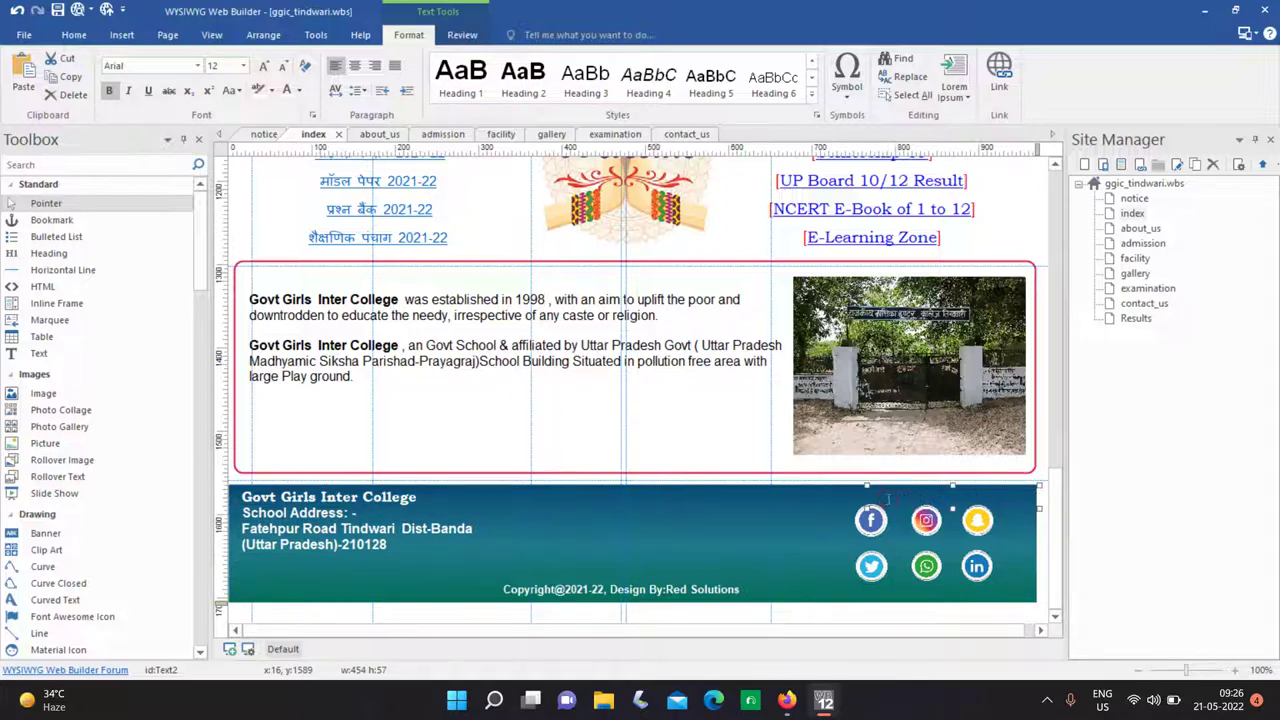
click(285, 91)
click(945, 498)
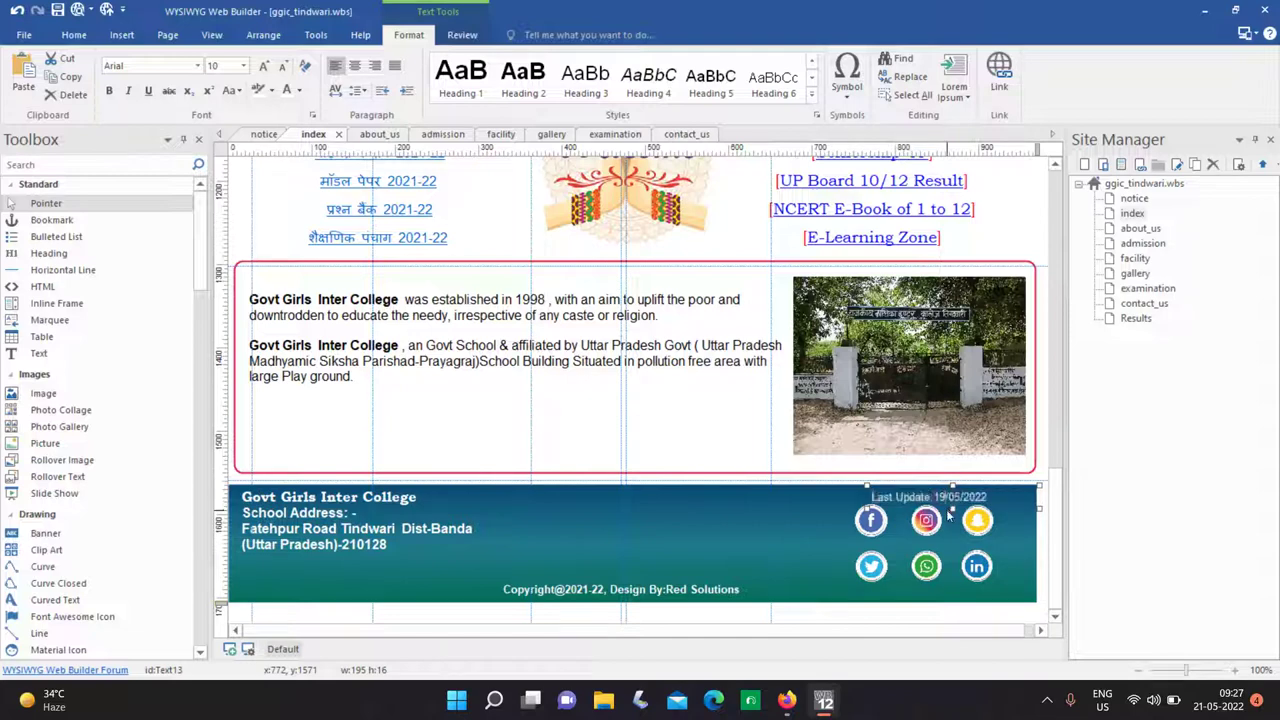
key(BackSpace)
key(BackSpace)
click(694, 450)
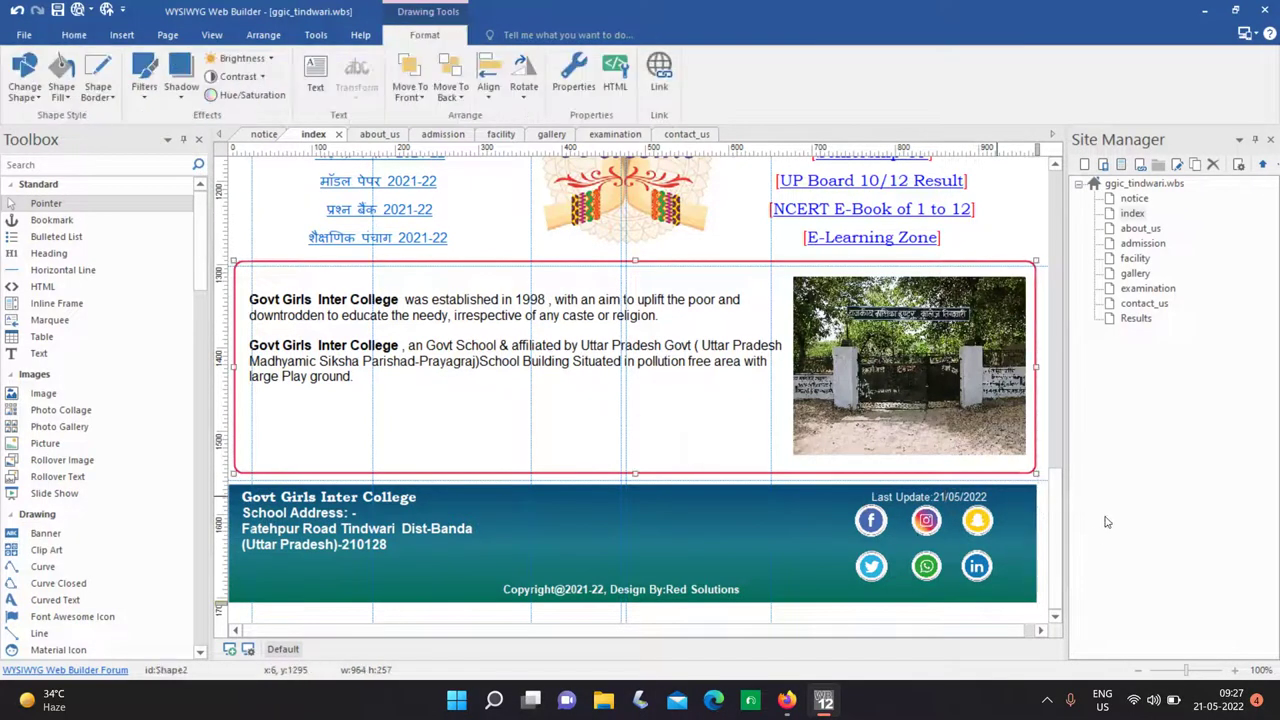
Switch to the maketext.io text generator in Firefox and close the current college name design.
drag(1055, 522, 1089, 219)
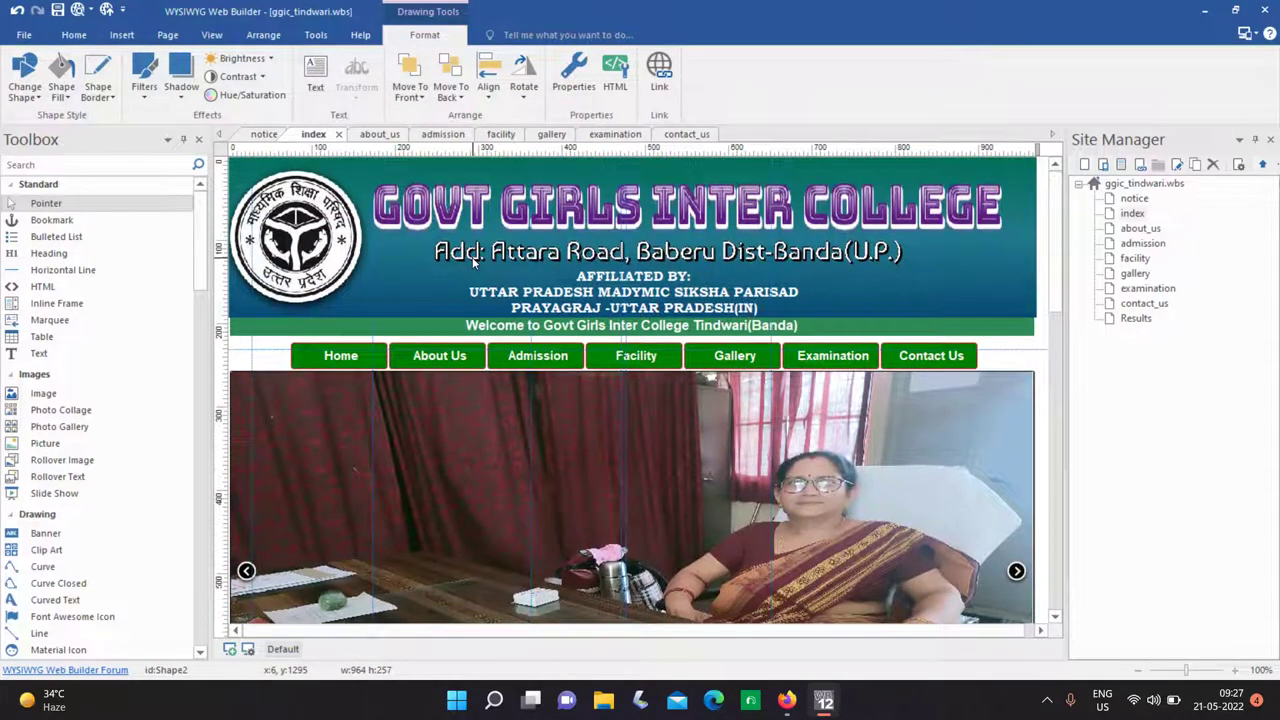
click(787, 700)
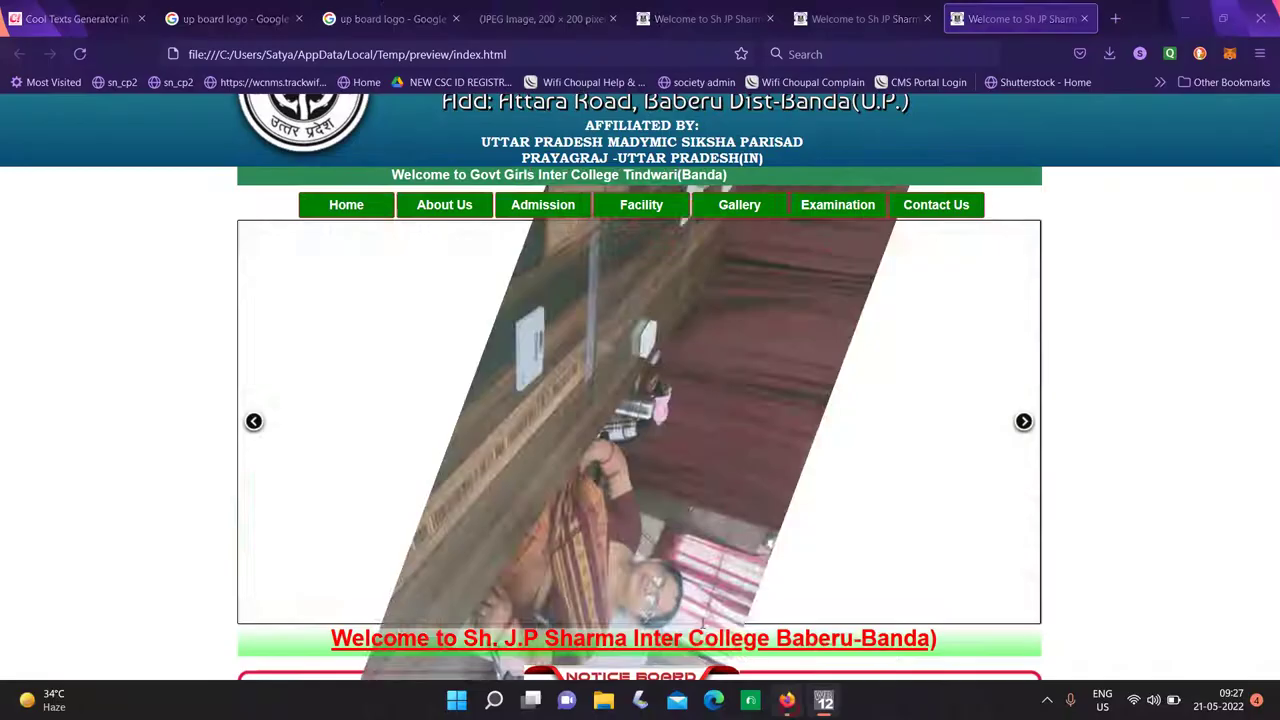
click(113, 7)
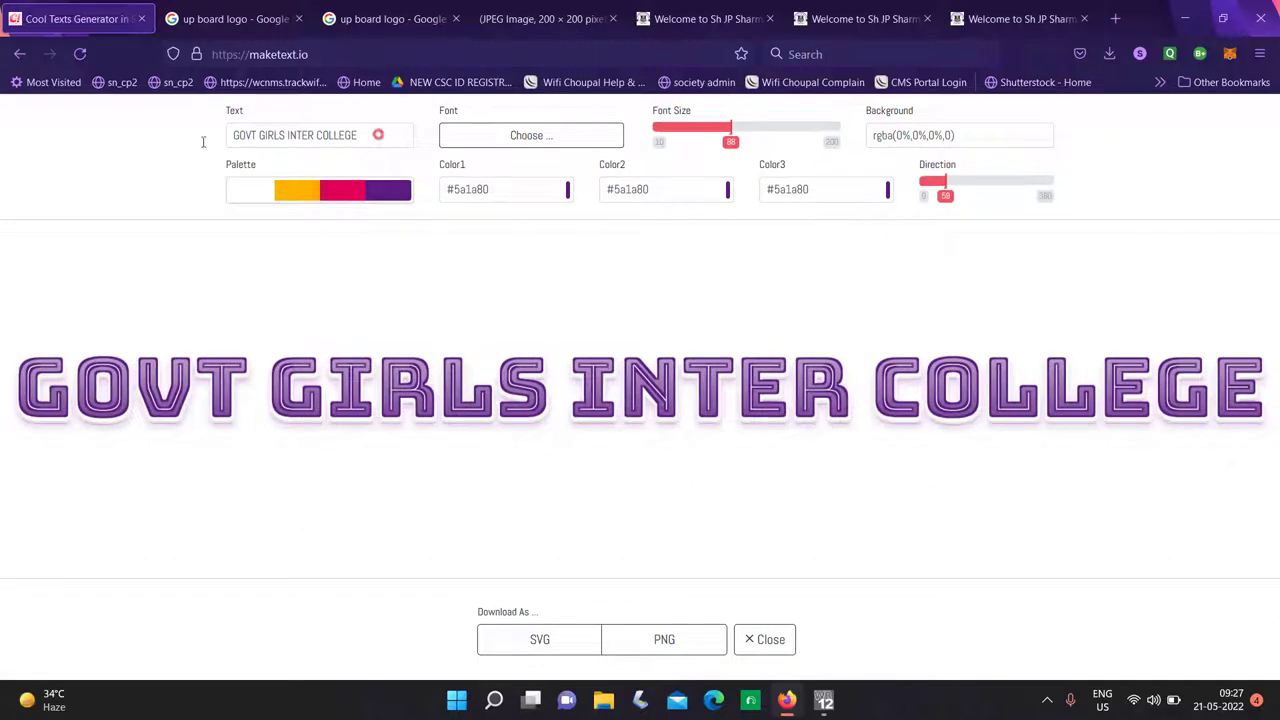
key(ctrl+a)
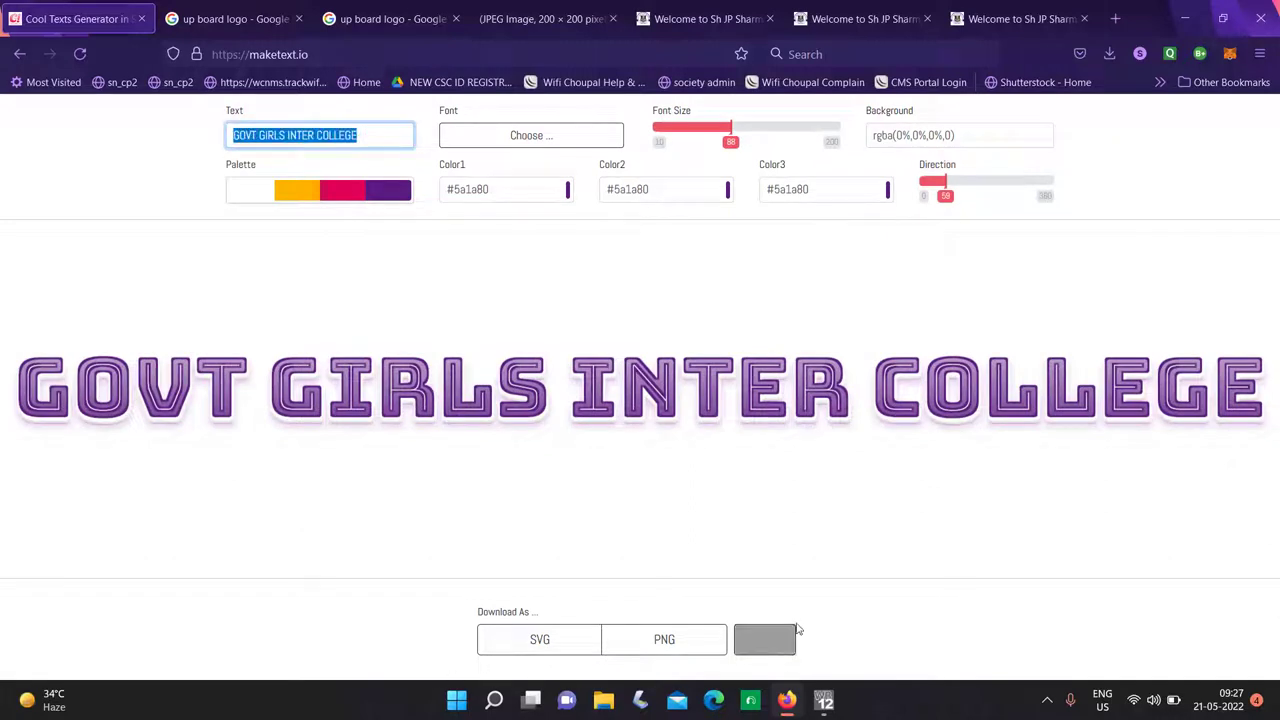
click(764, 639)
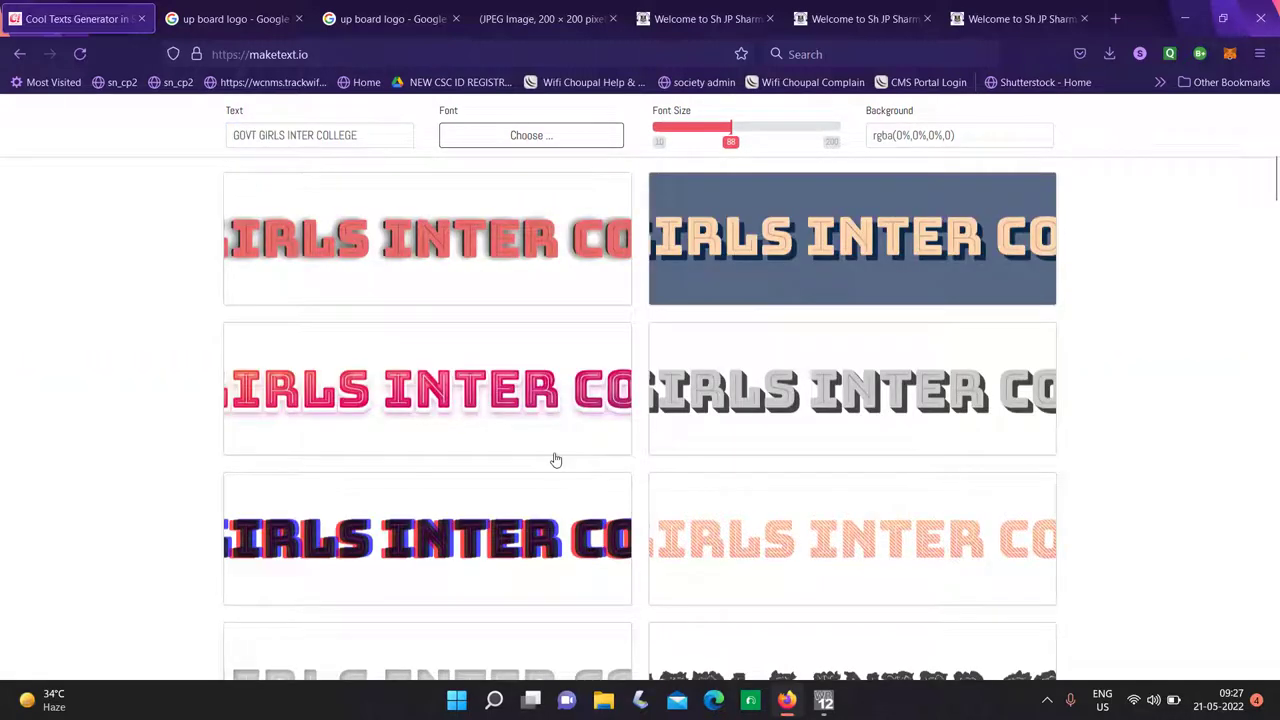
Choose the thin red-to-purple outline text style and set its font to Aldrich.
scroll(856, 448, down, 5)
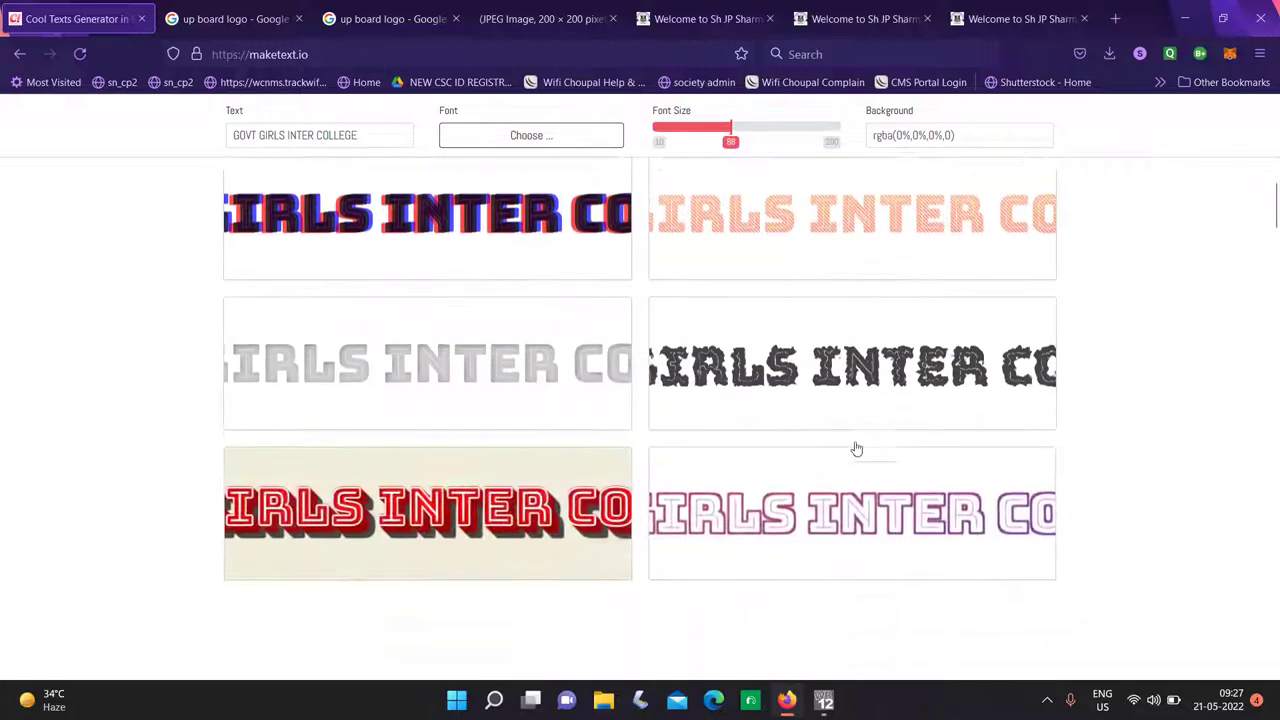
scroll(856, 448, down, 4)
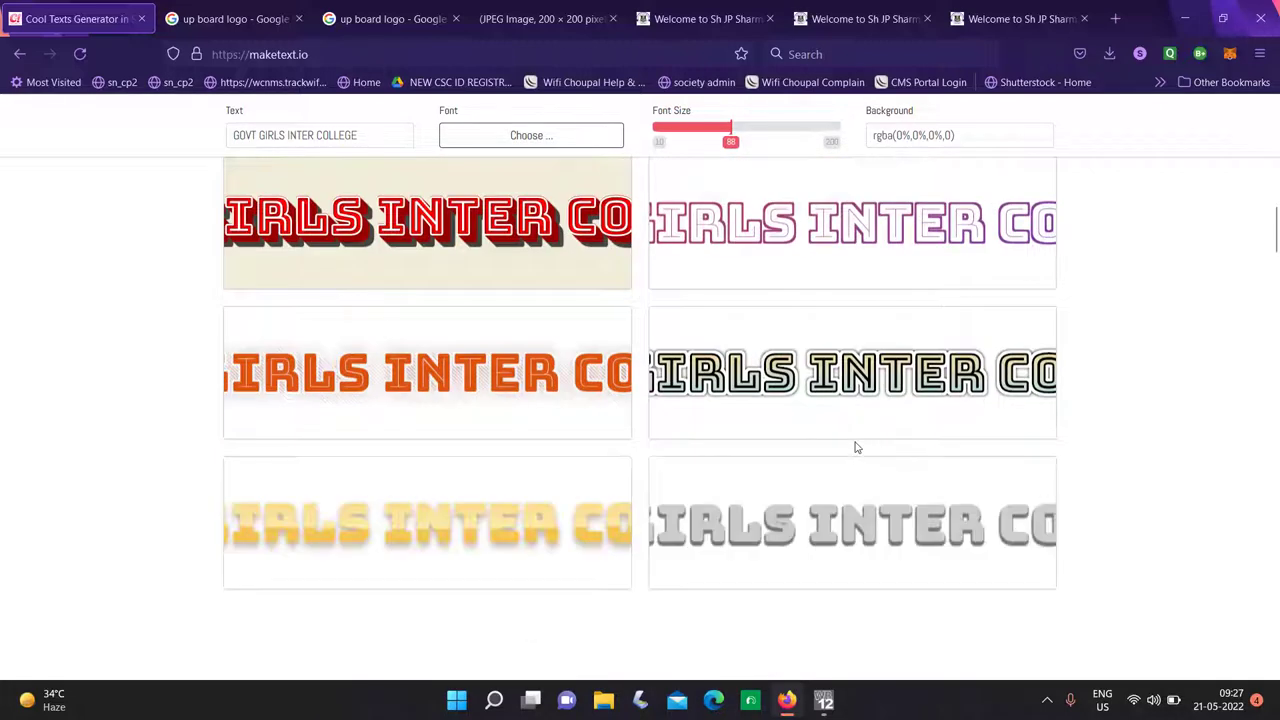
scroll(856, 448, down, 5)
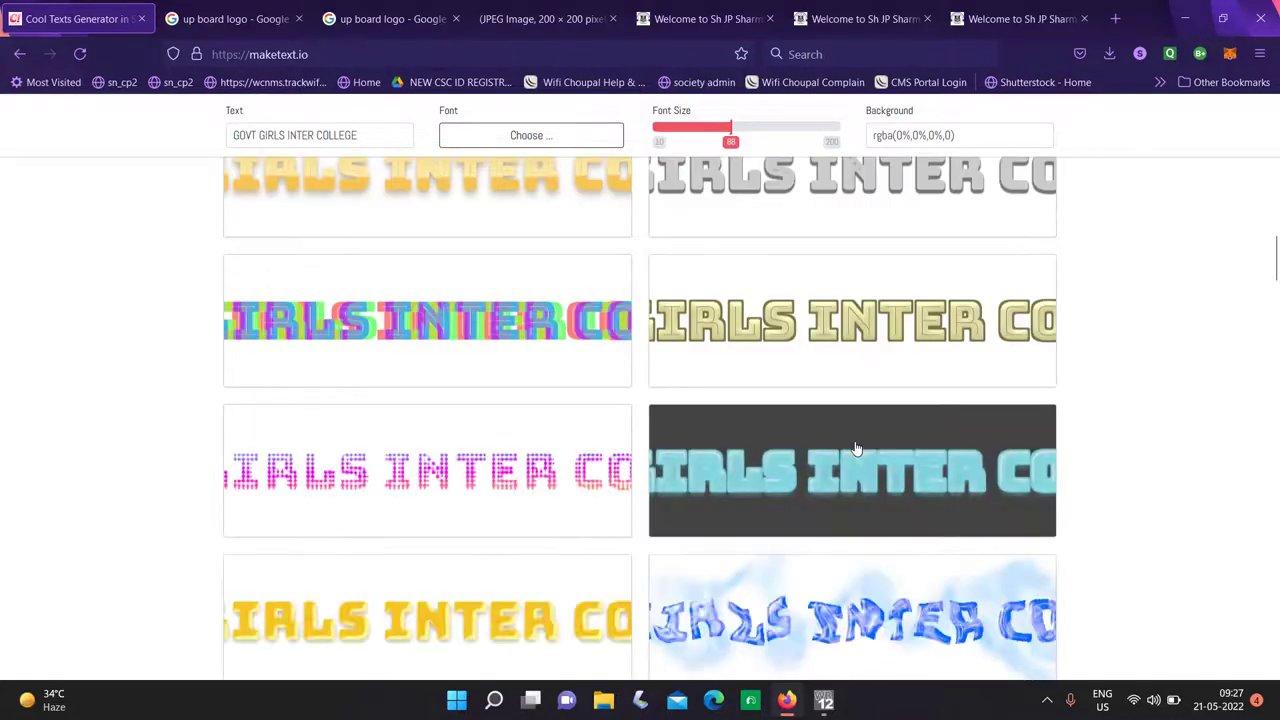
scroll(856, 448, up, 3)
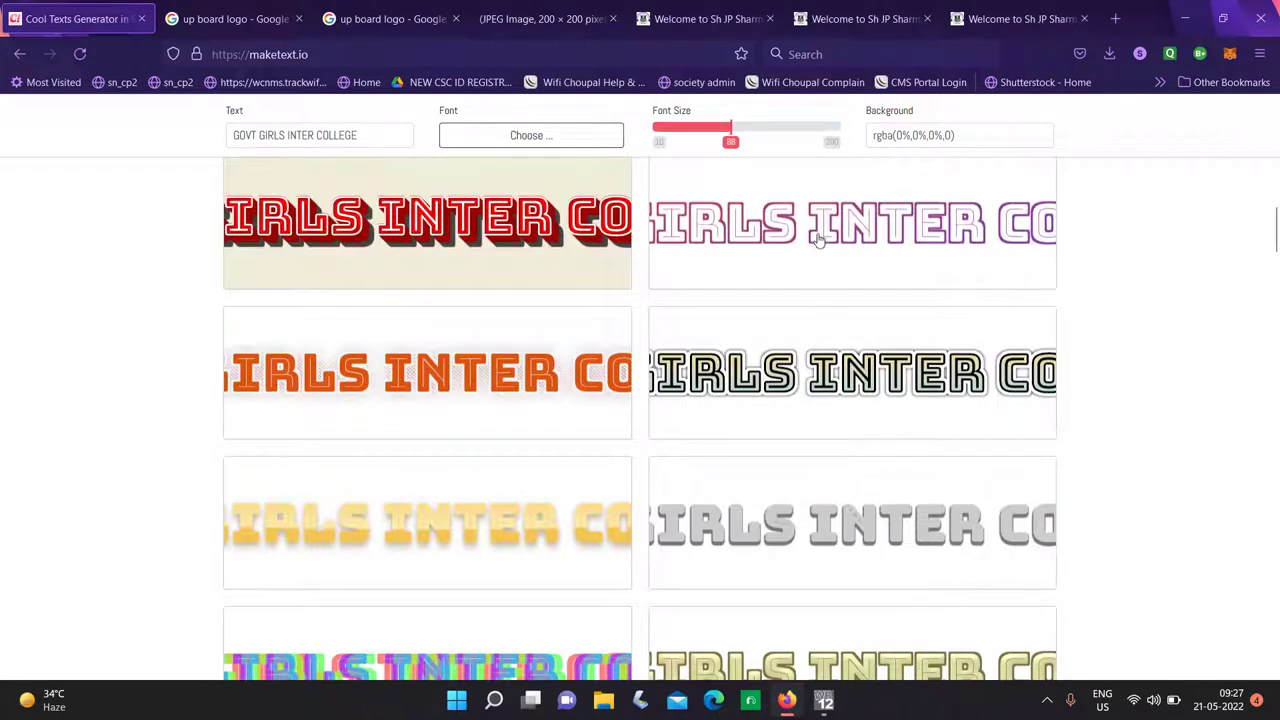
click(816, 228)
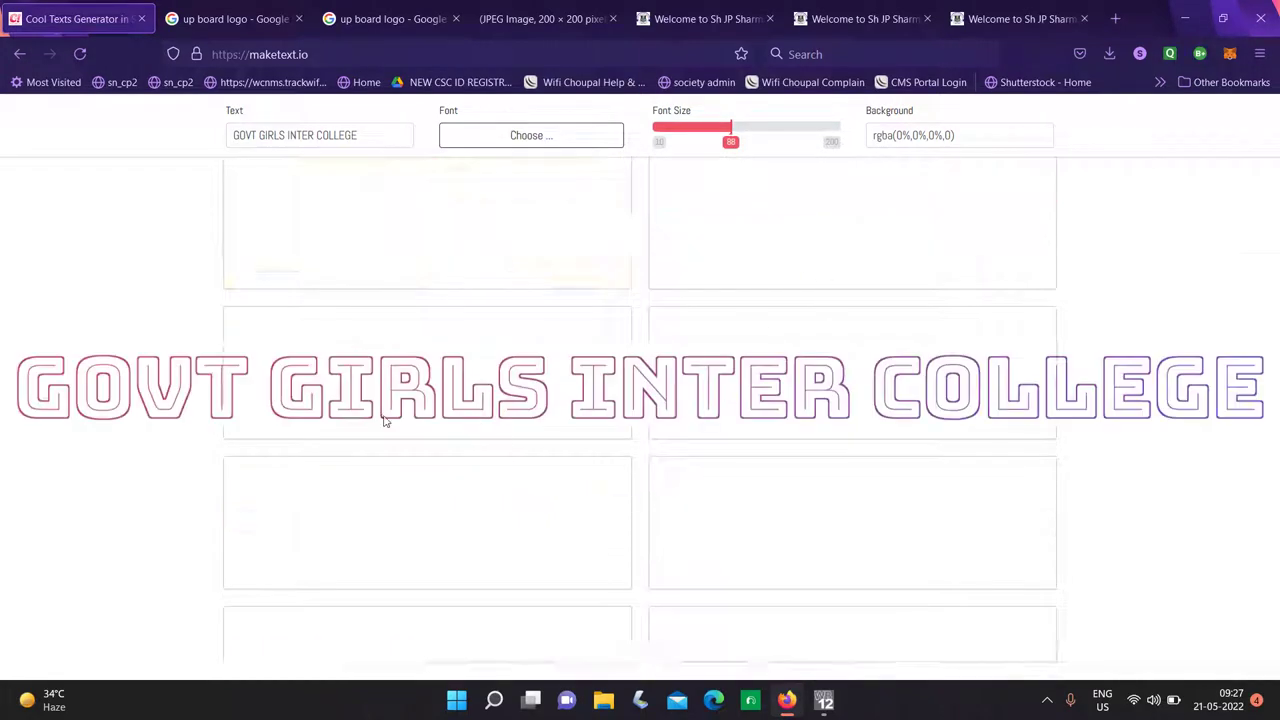
click(533, 135)
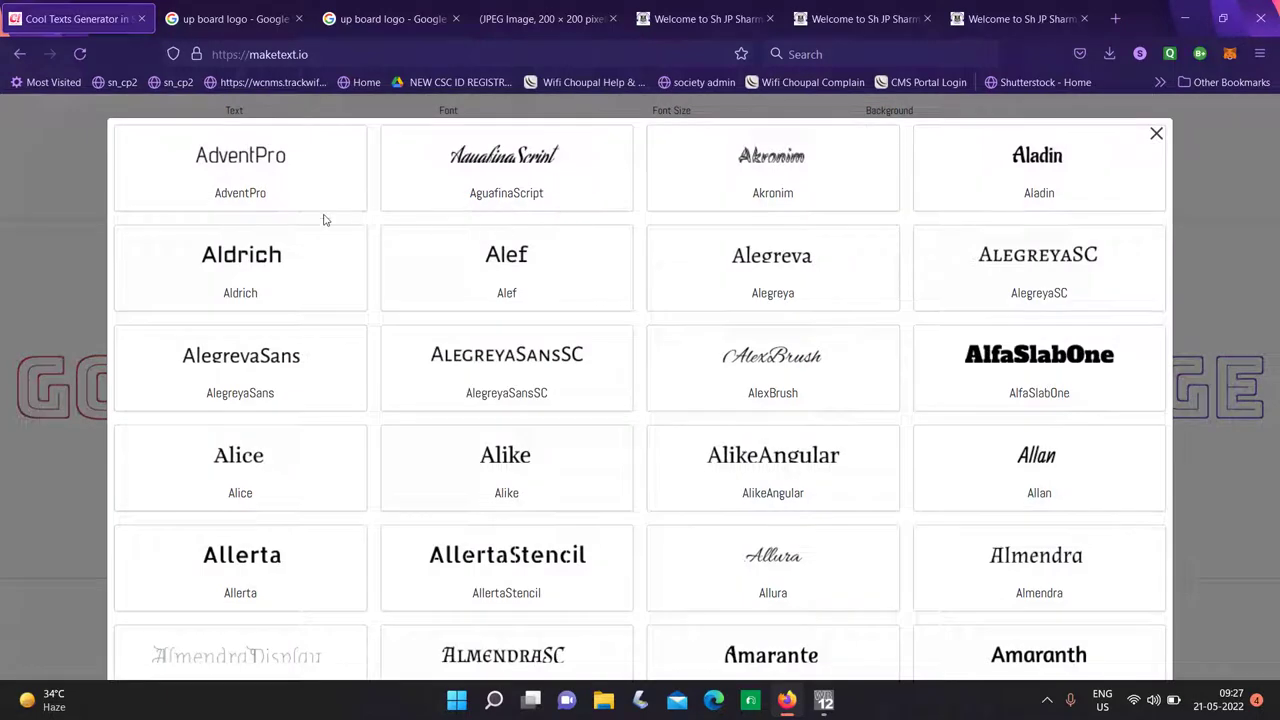
click(240, 258)
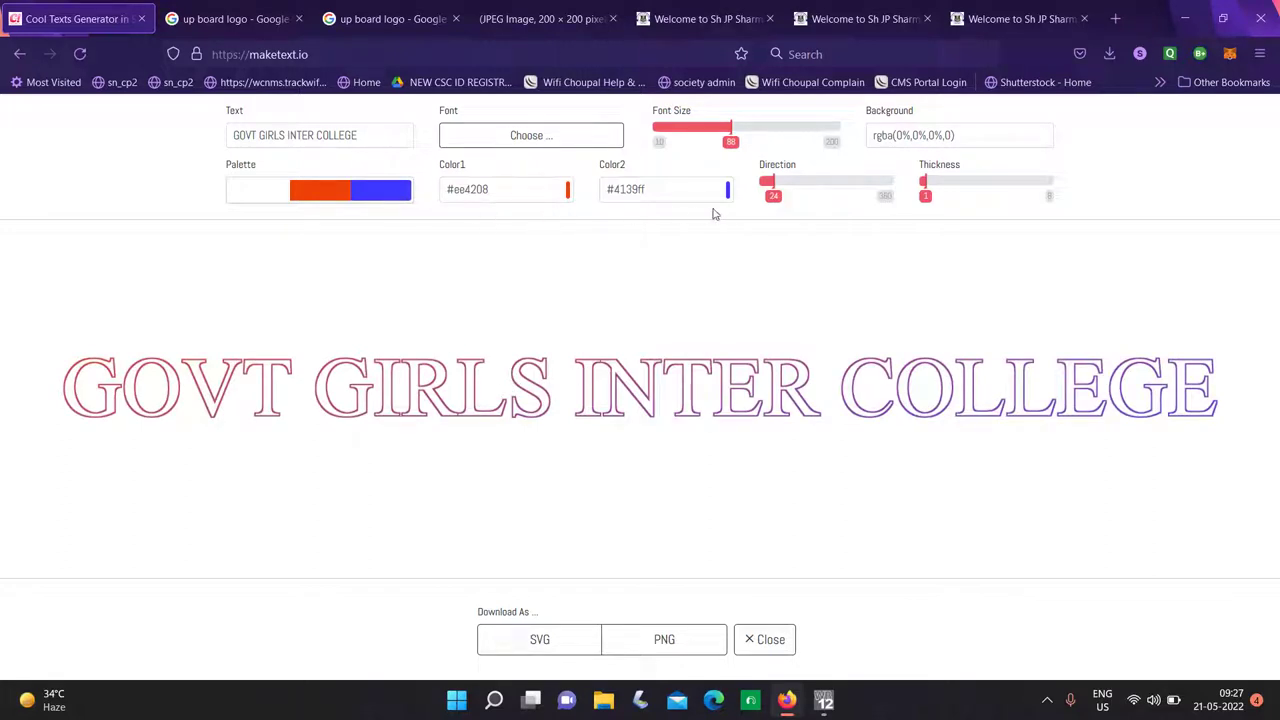
Replace the design's text with "Add:" followed by the new college's road, town and district, and download it as a PNG.
click(370, 137)
key(ctrl+a)
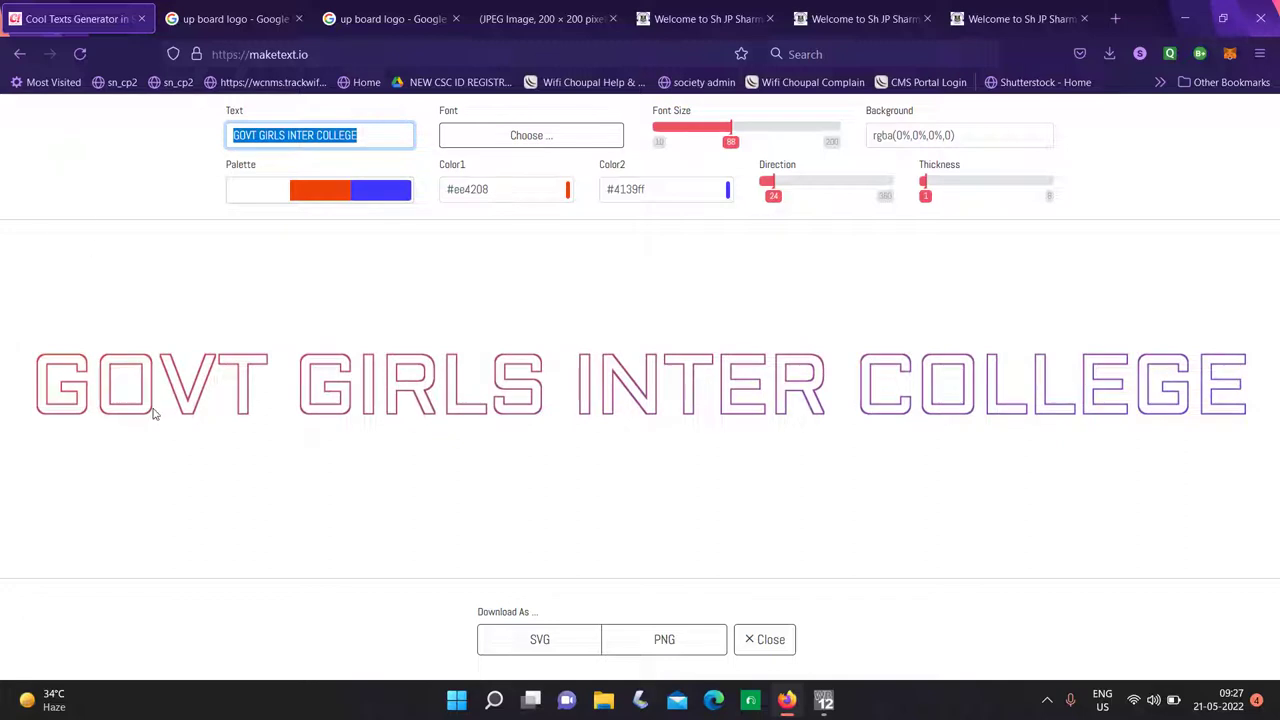
text(Afdd)
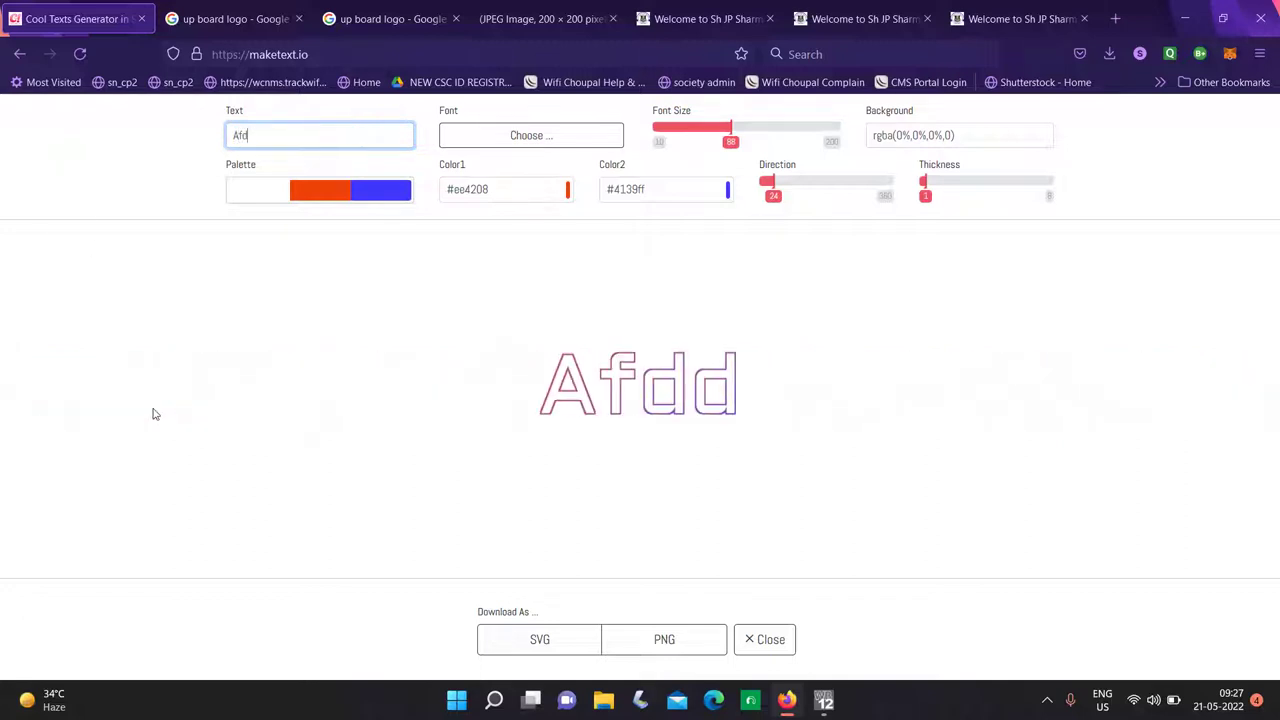
key(BackSpace)
key(BackSpace)
key(BackSpace)
text(dd:)
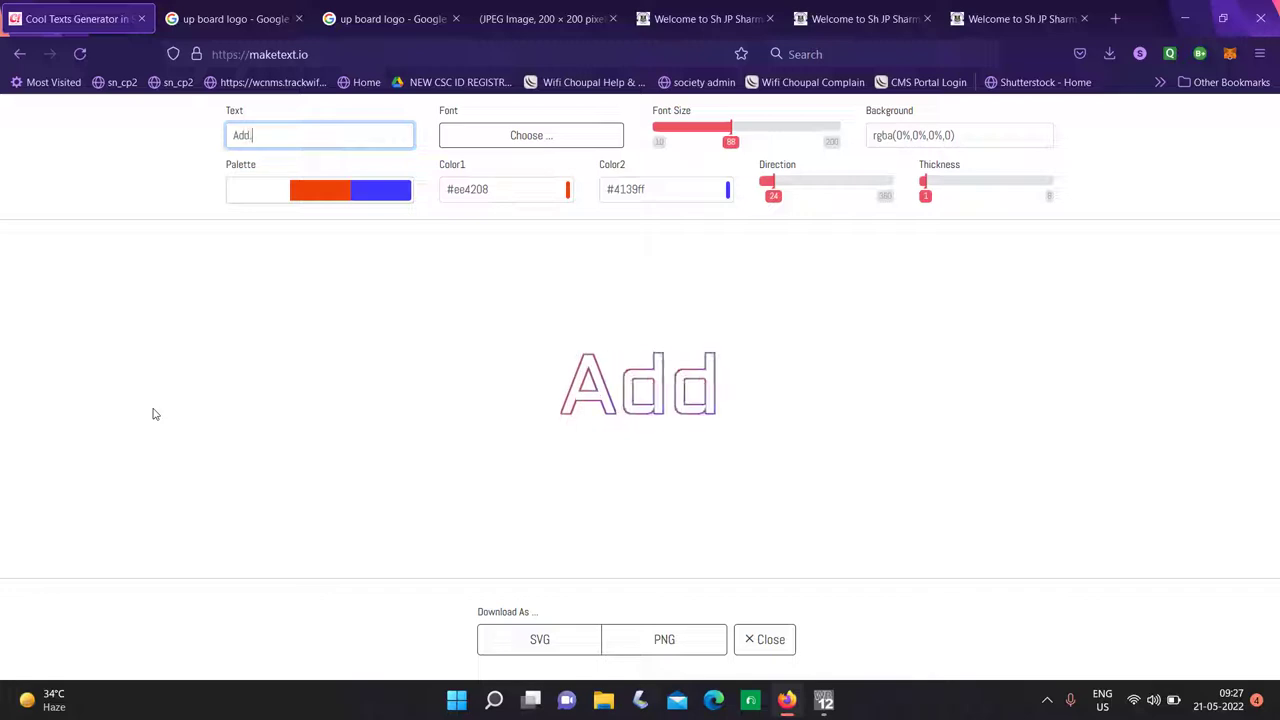
text( R)
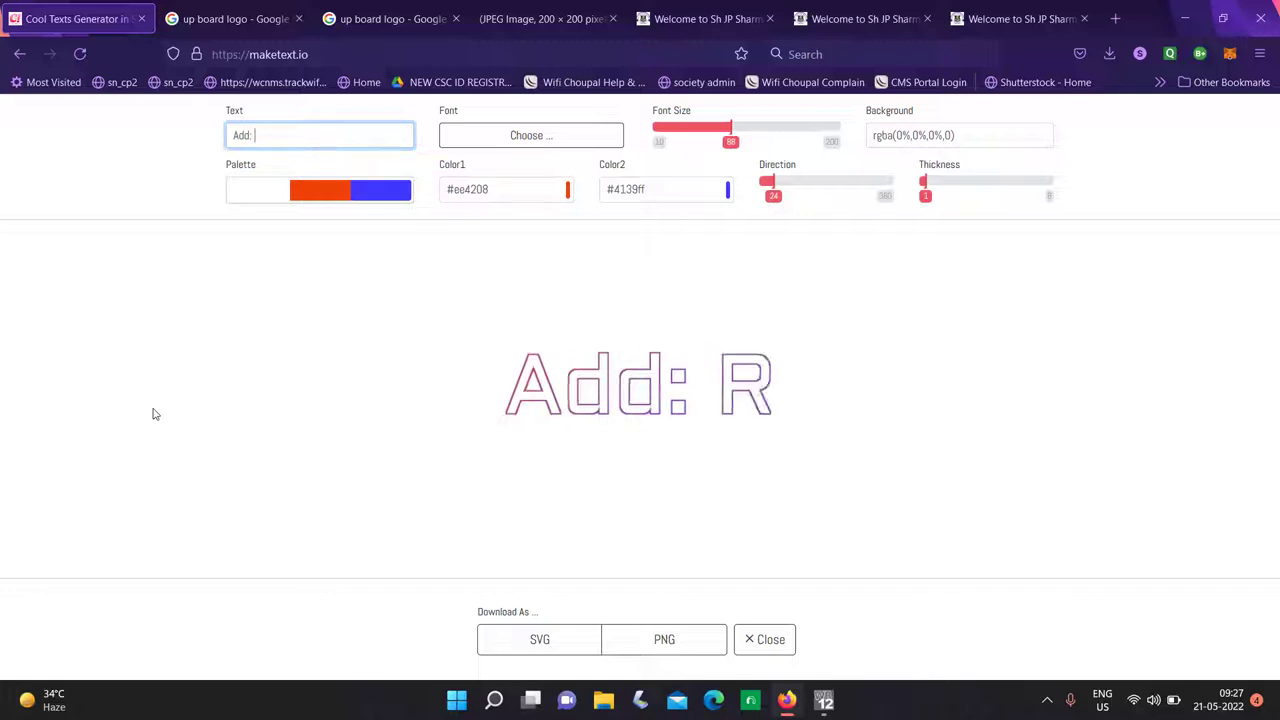
text(Fate)
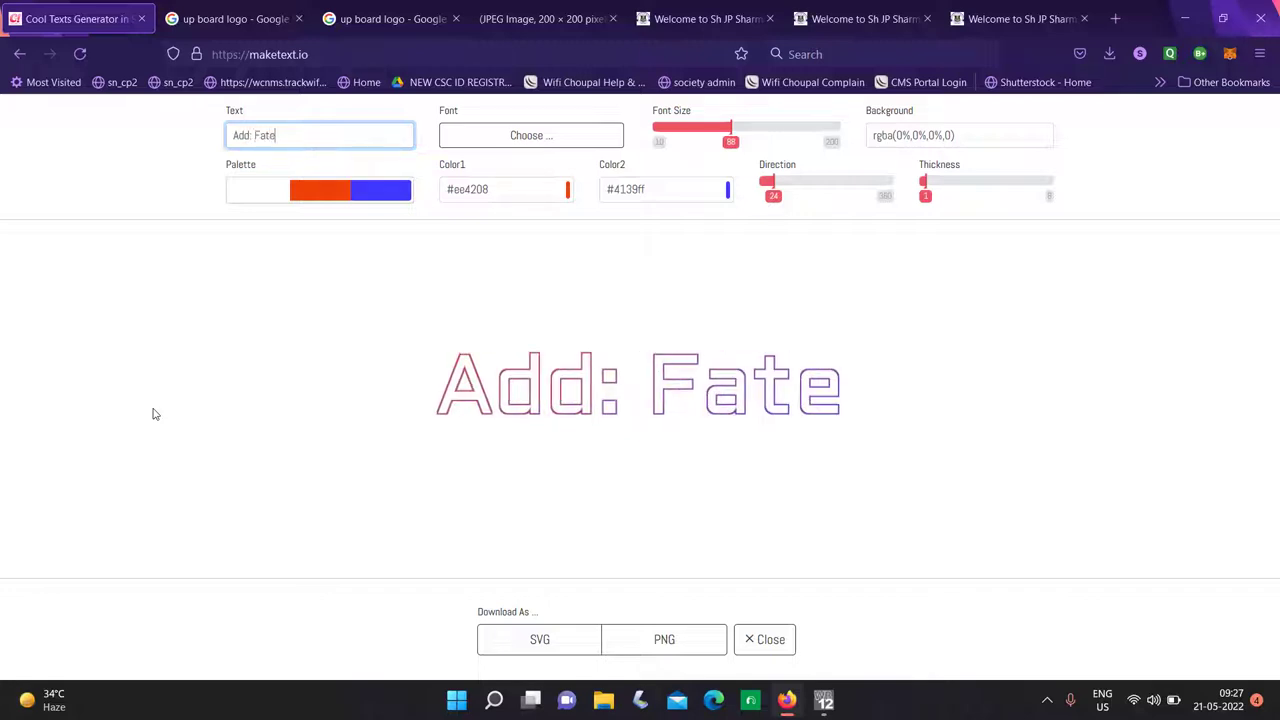
text(hpur)
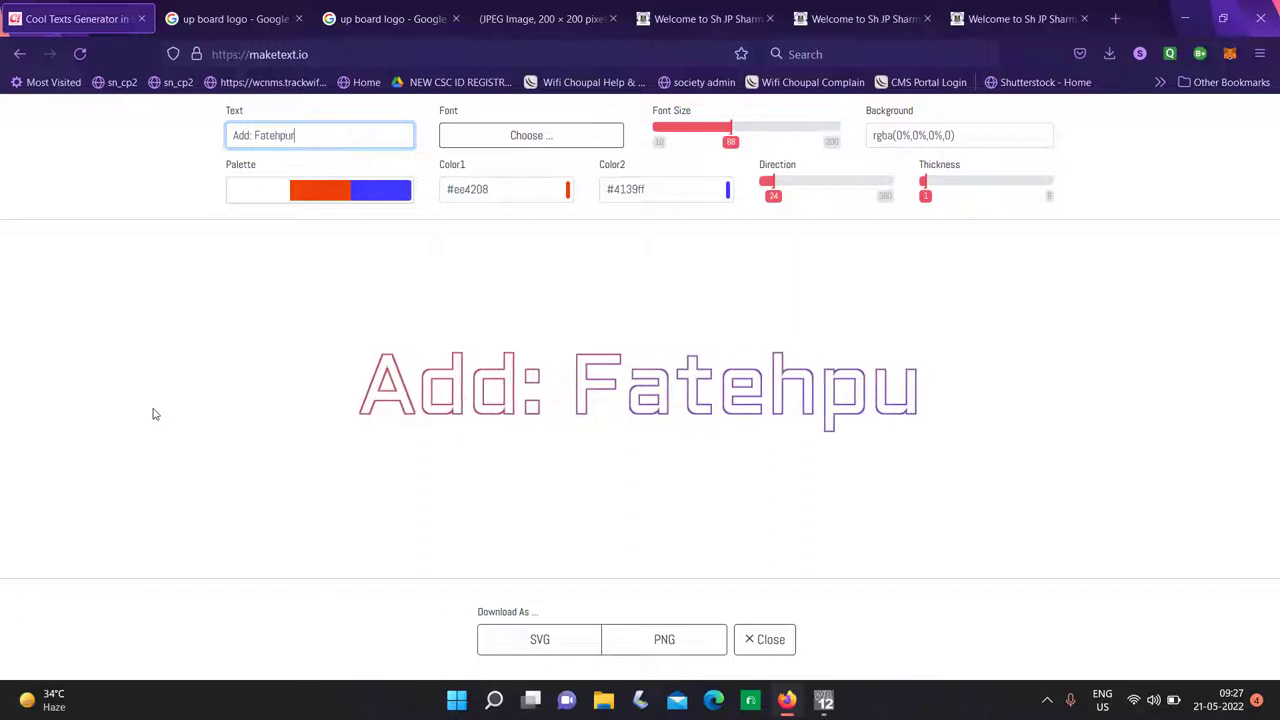
text( Road Tin)
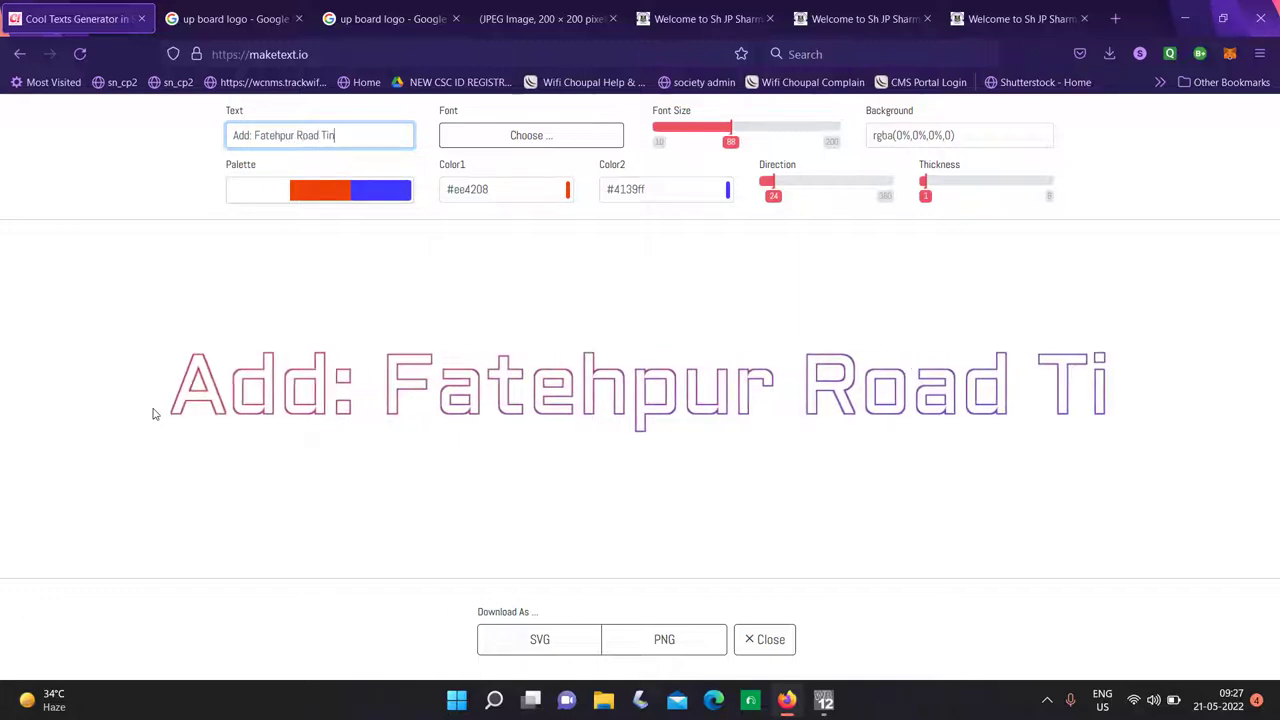
text(dwari()
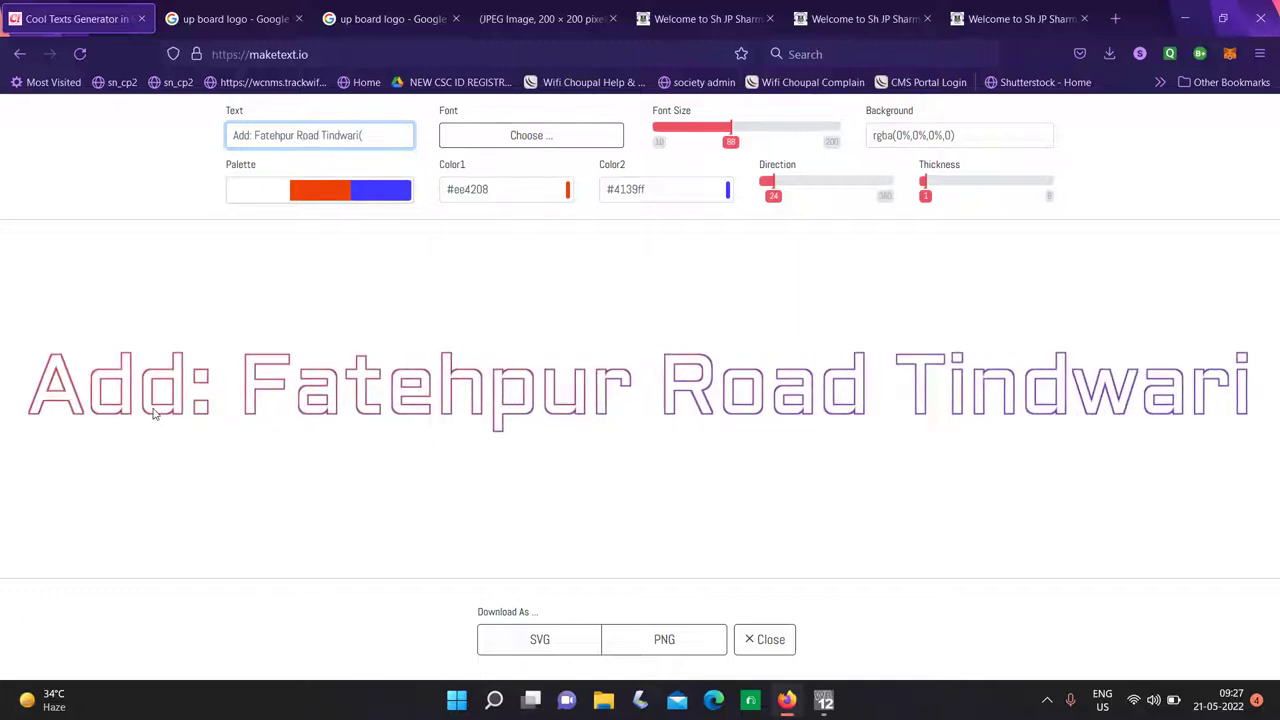
text(Banda))
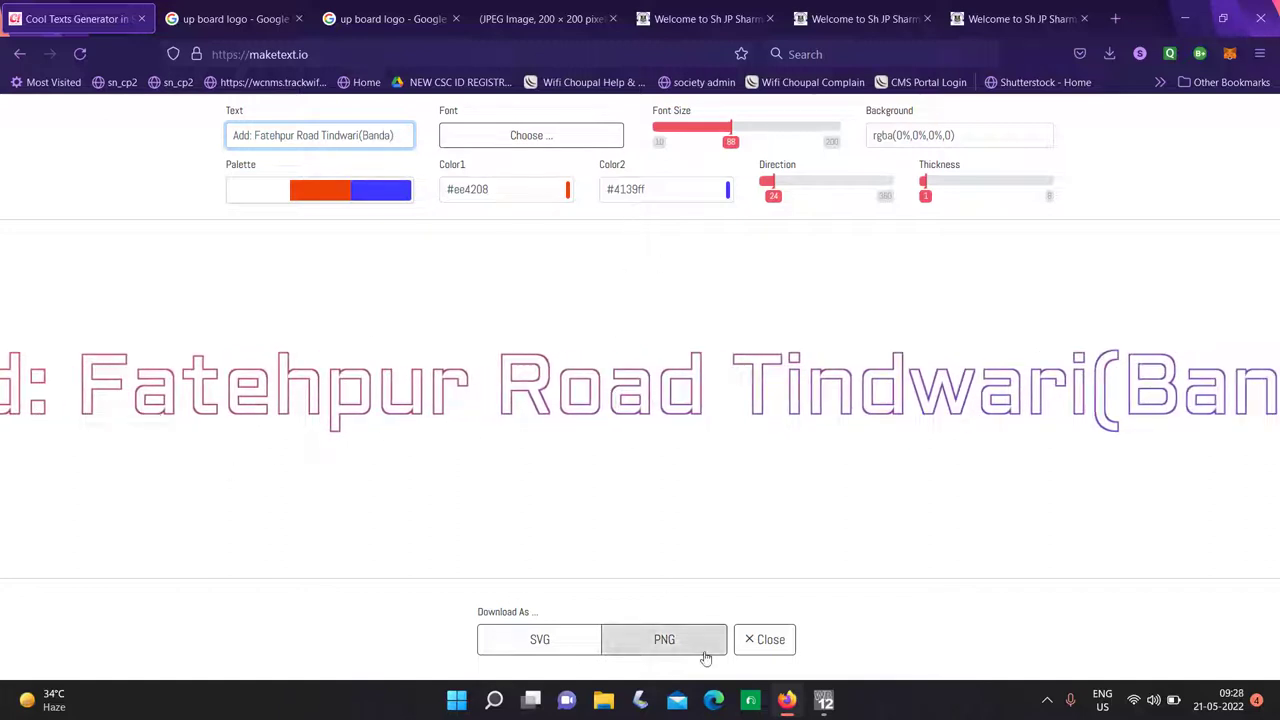
click(660, 645)
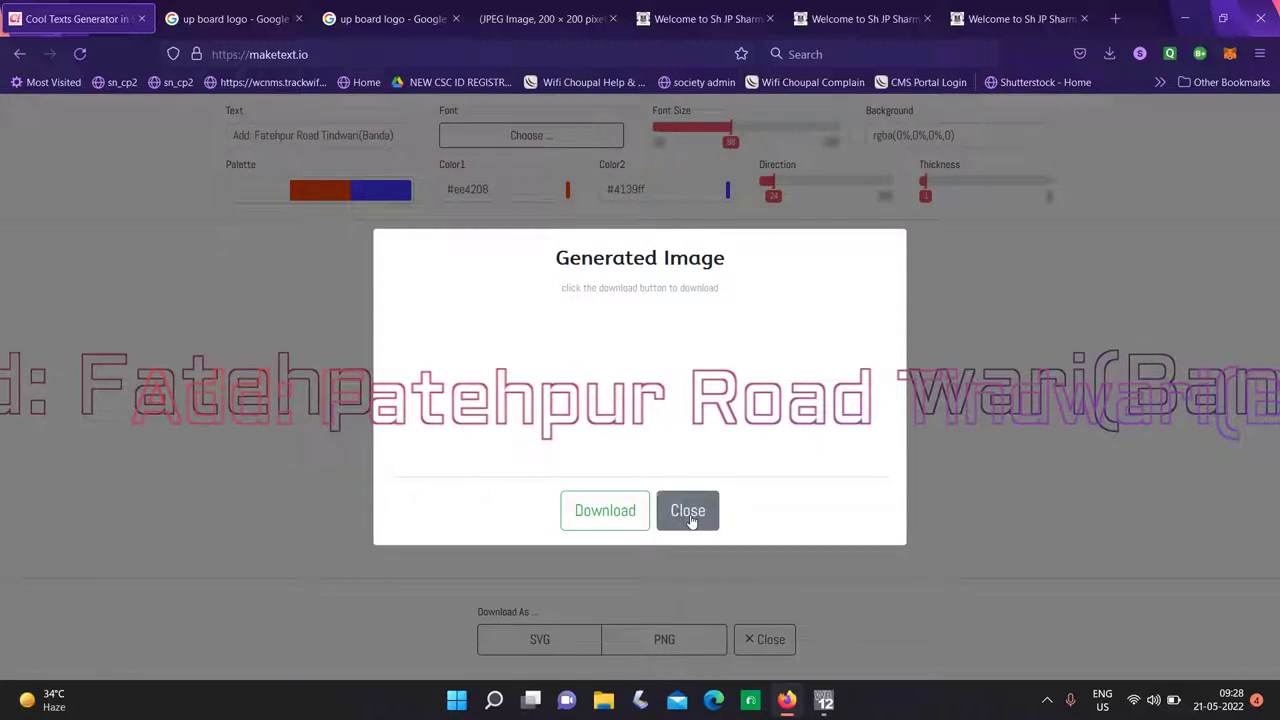
click(617, 515)
Switch to WYSIWYG Web Builder and delete the old address graphic from the index page header.
key(alt+Tab)
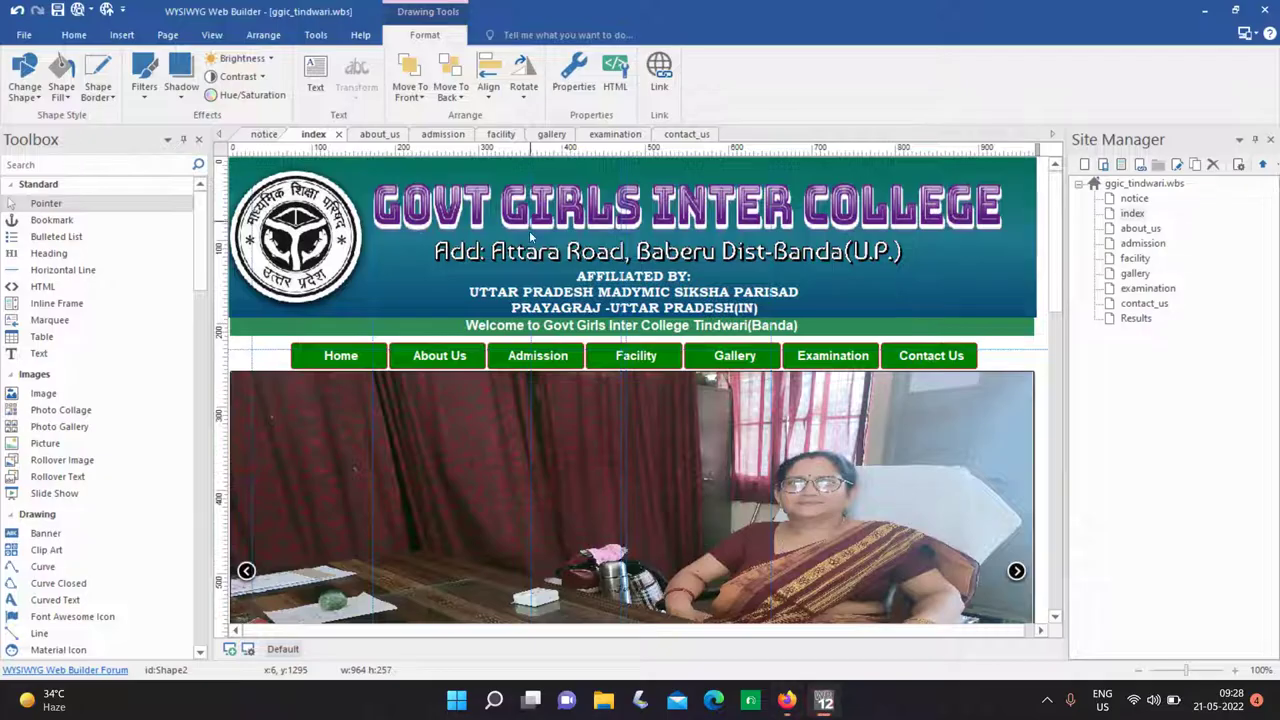
click(527, 250)
key(Delete)
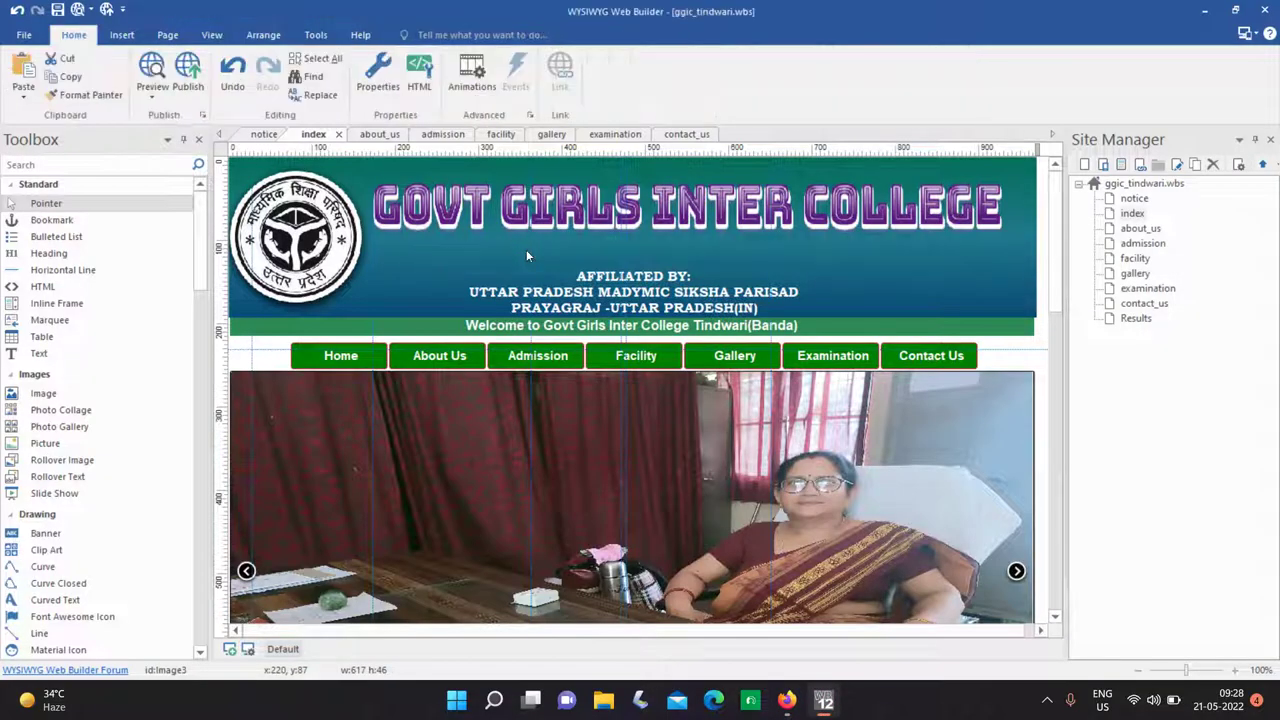
Insert the downloaded address PNG from the Downloads folder into the header, between the college name and the affiliation text.
click(122, 34)
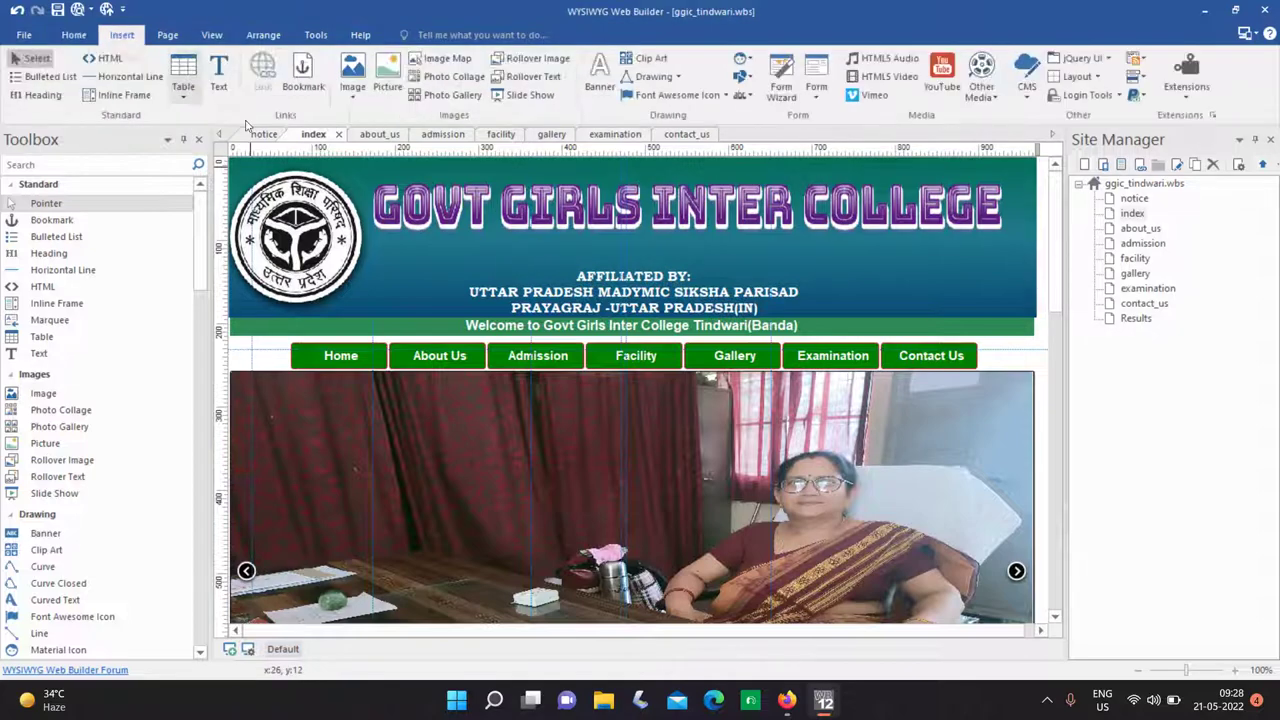
click(352, 78)
click(378, 118)
drag(437, 245, 858, 254)
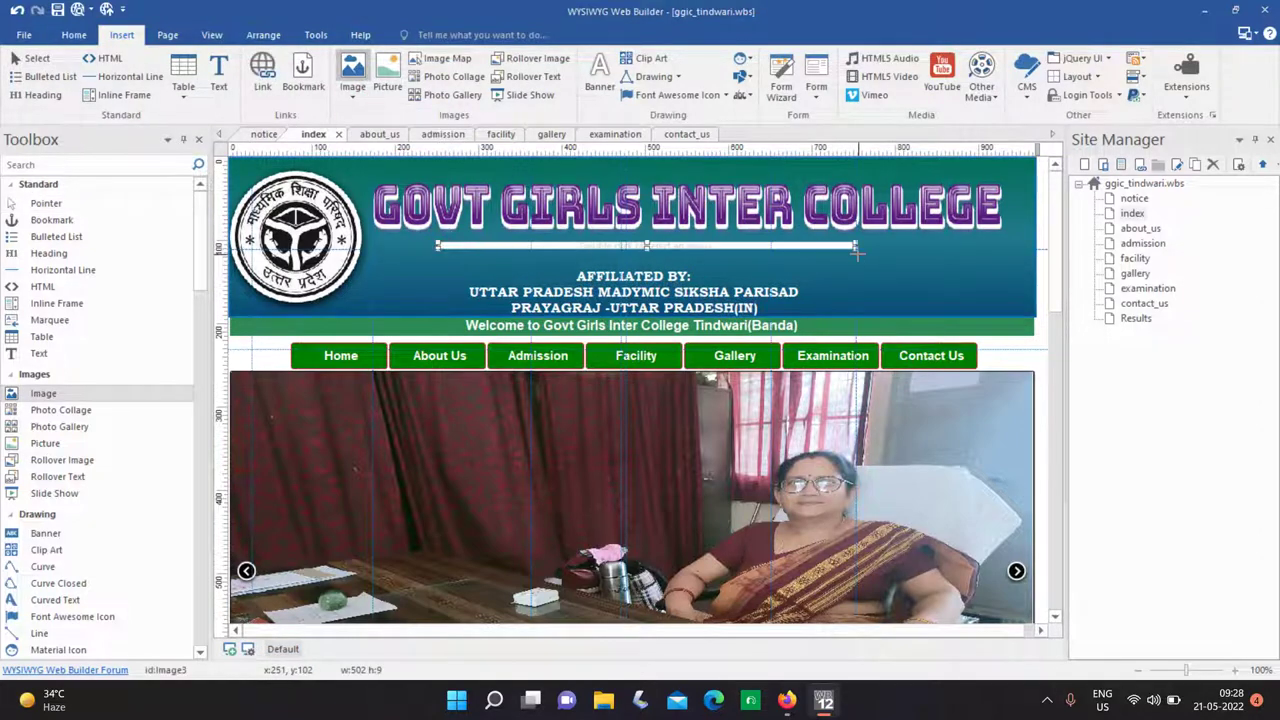
click(55, 175)
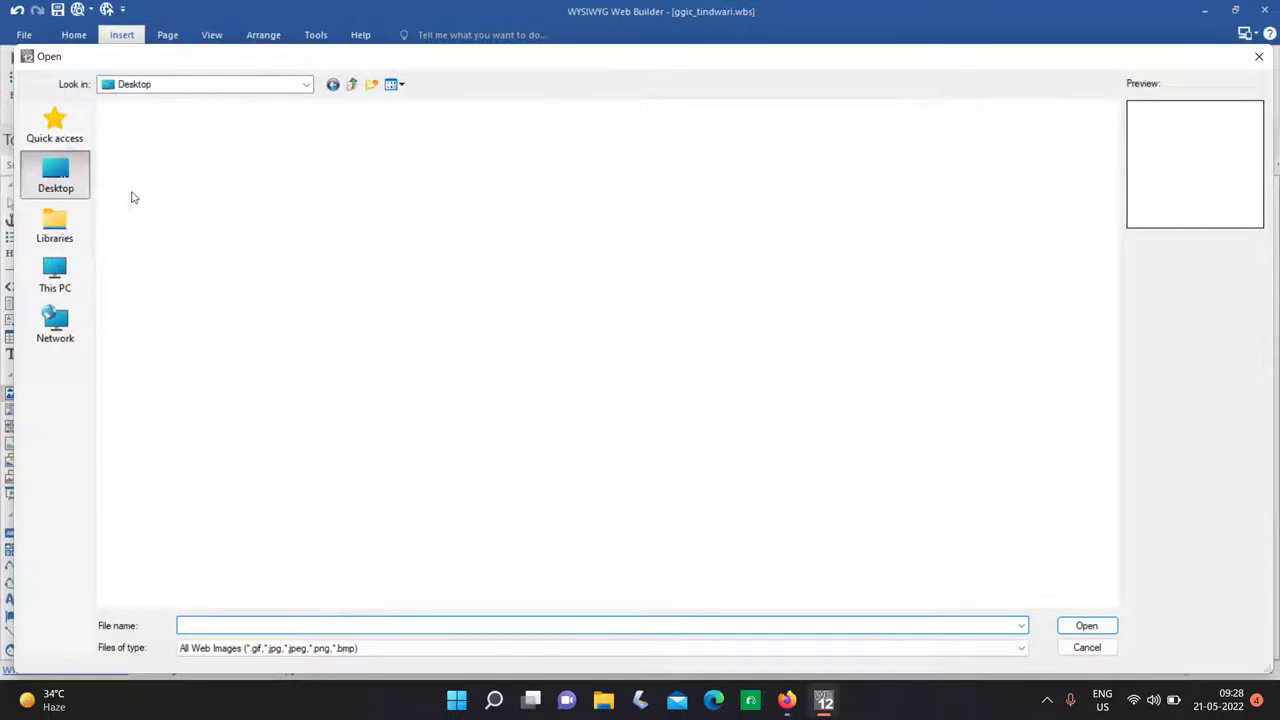
double_click(348, 126)
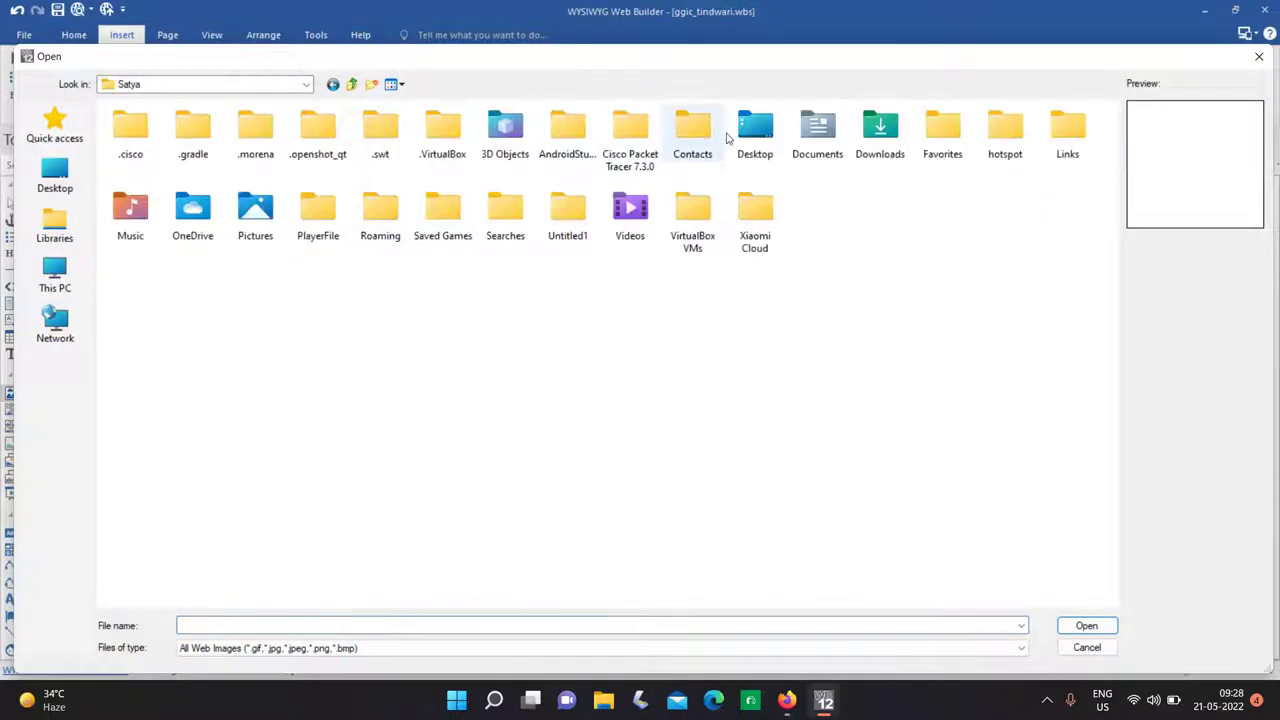
double_click(822, 130)
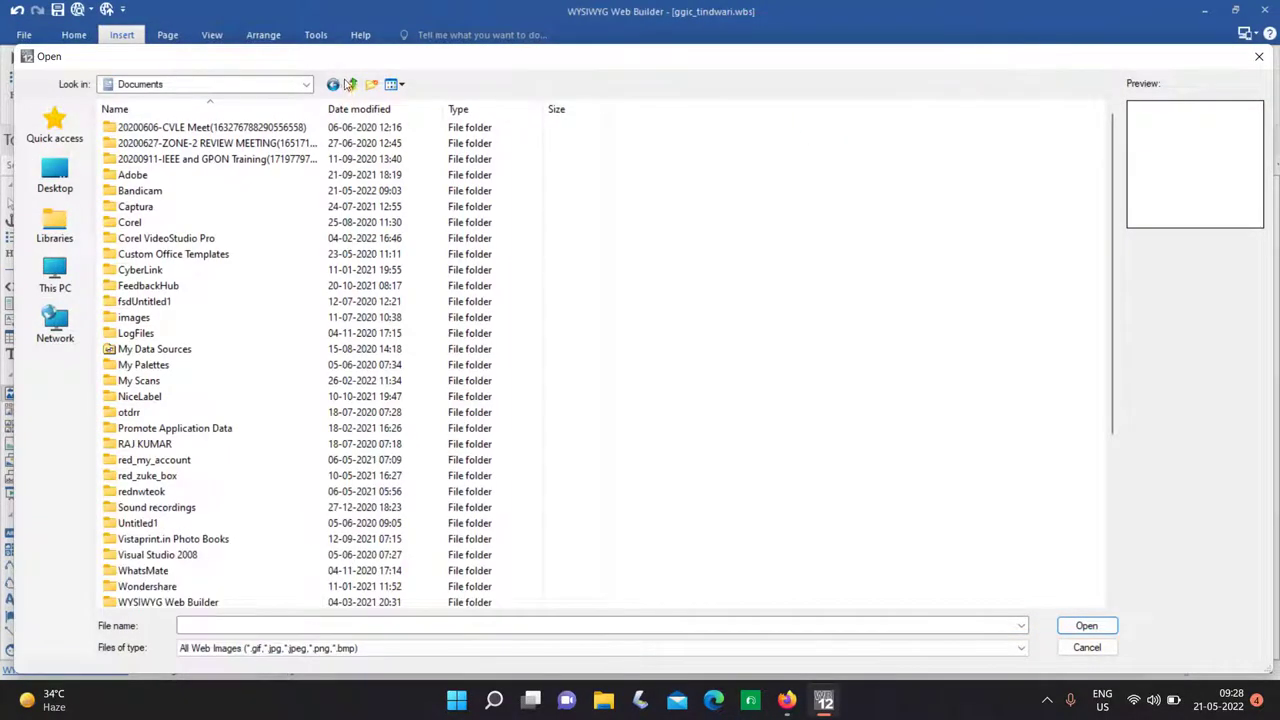
click(349, 84)
double_click(877, 124)
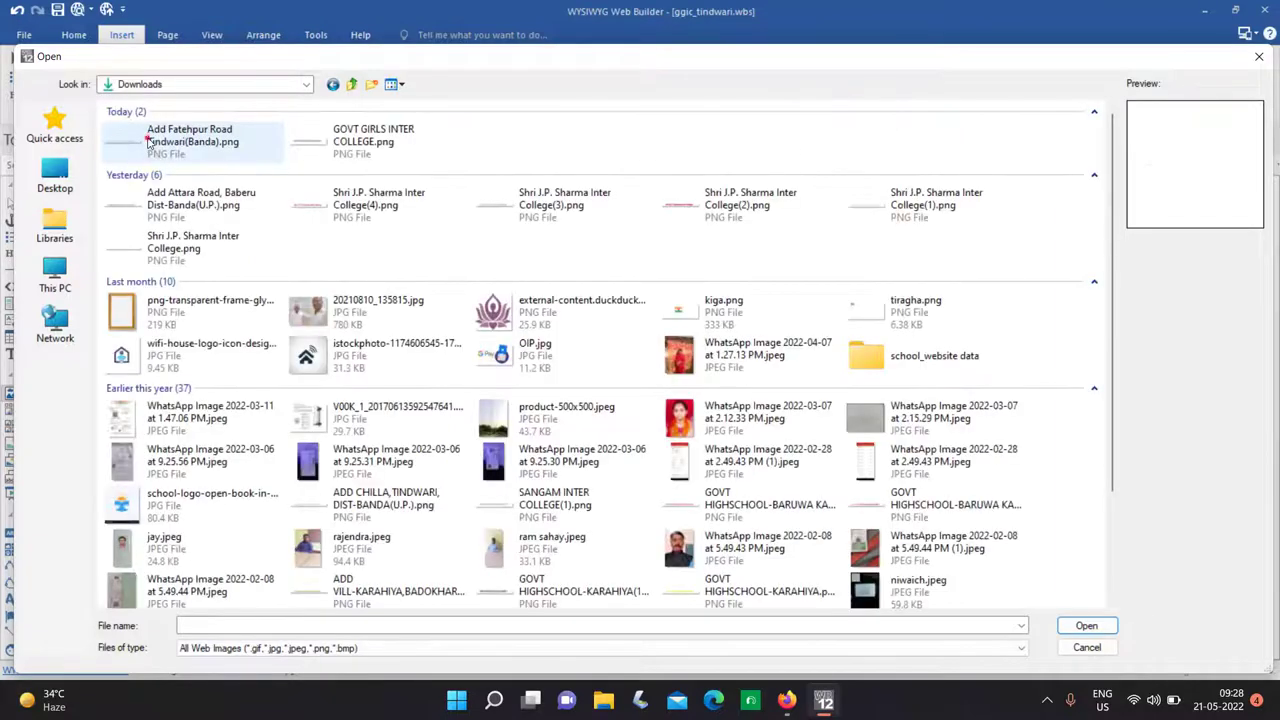
click(148, 143)
click(1086, 625)
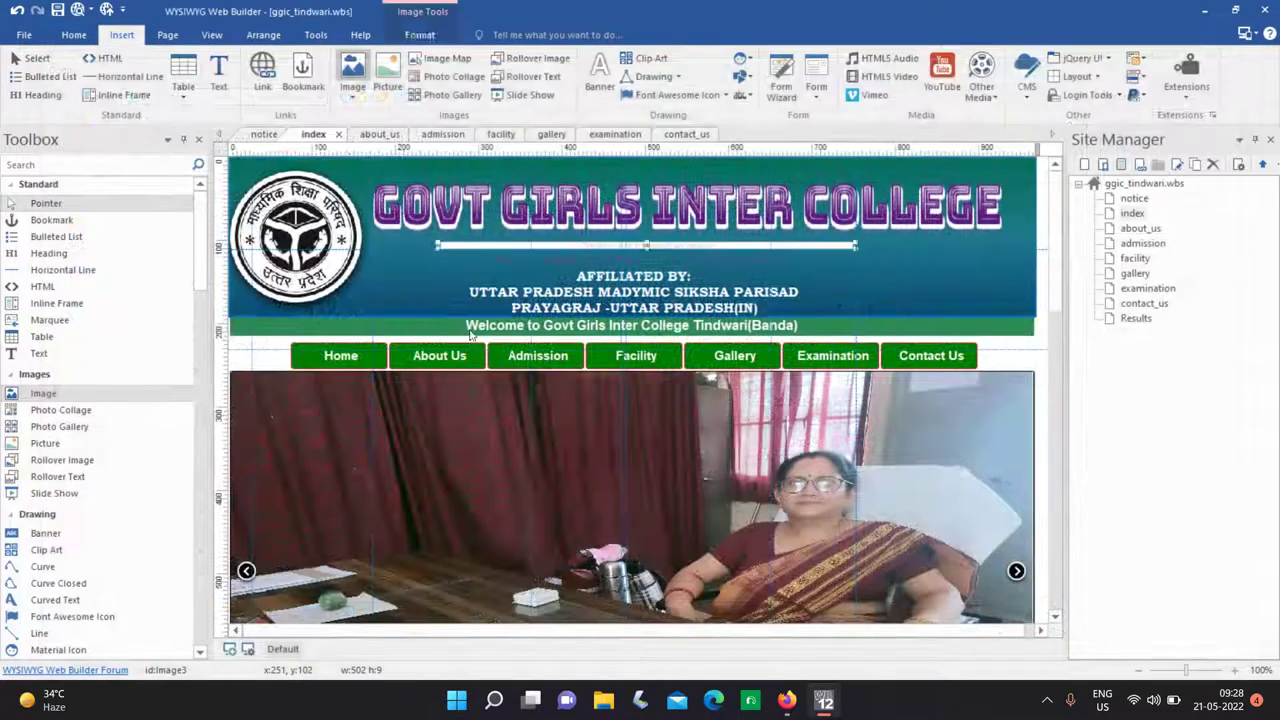
drag(550, 263, 548, 254)
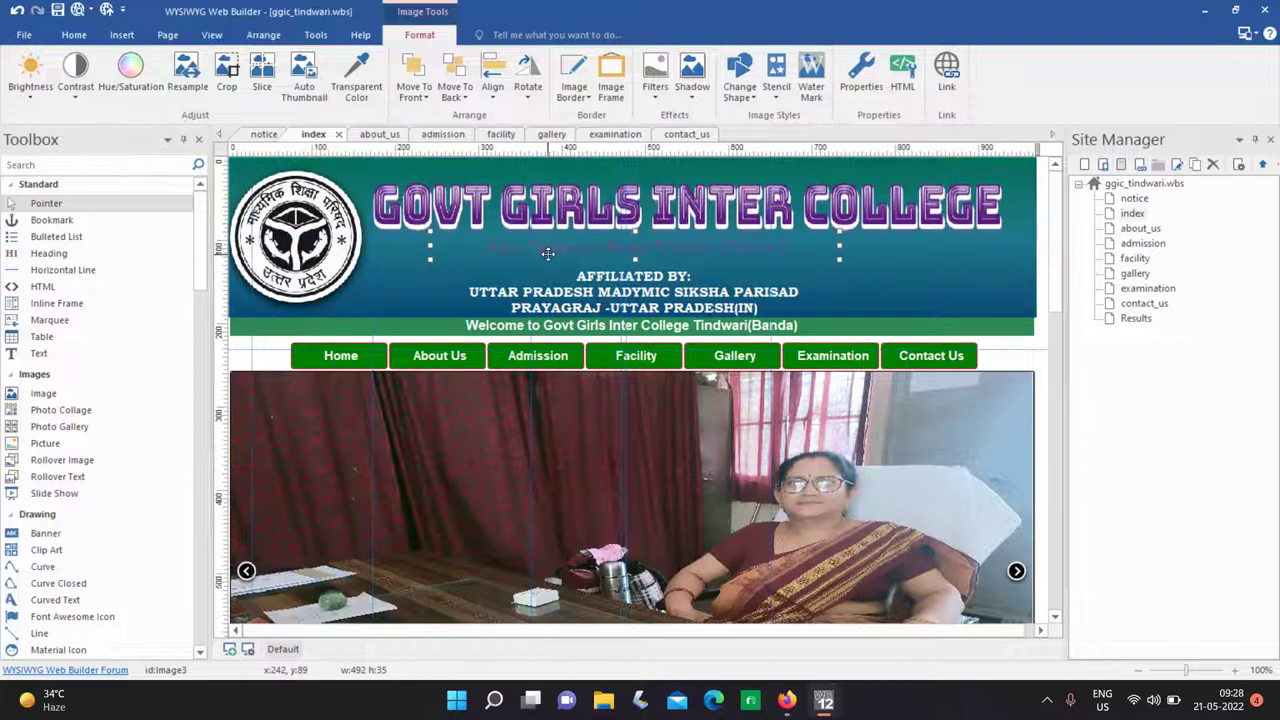
Return to maketext.io in Firefox, set the address design's background to rgba(100%,100%,100%,0), and download it as a PNG again.
click(828, 700)
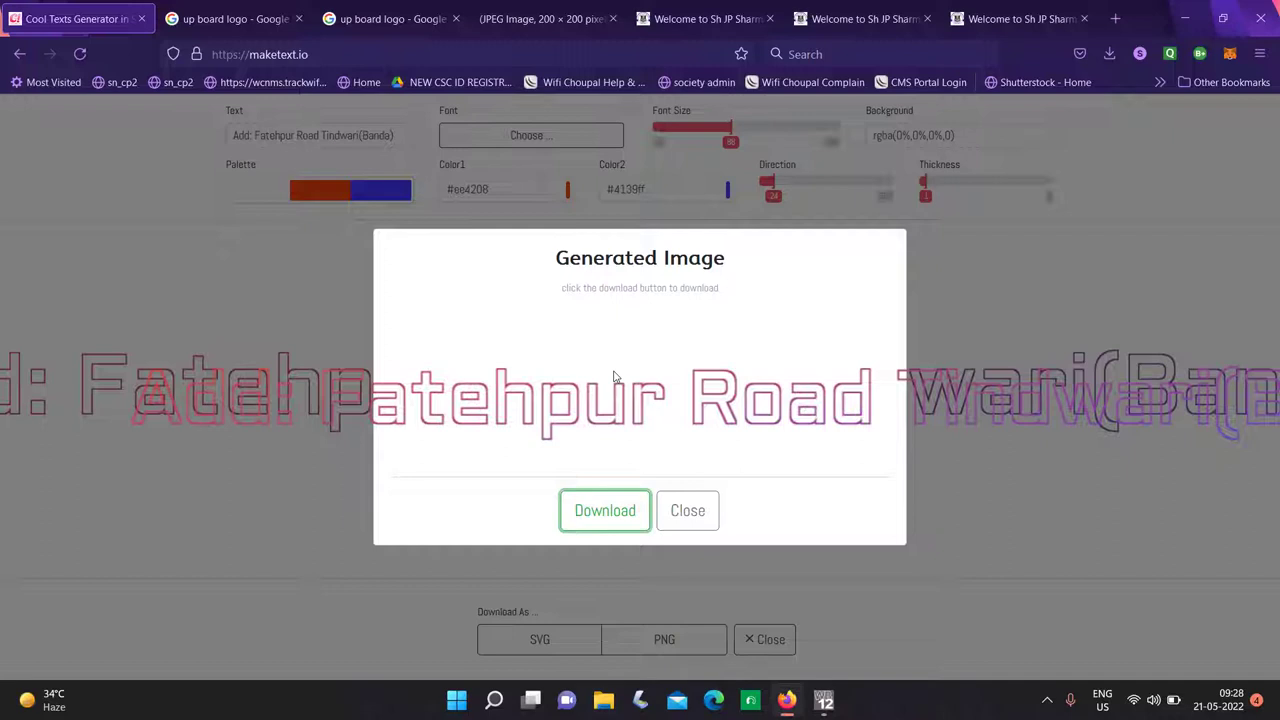
click(682, 510)
click(949, 135)
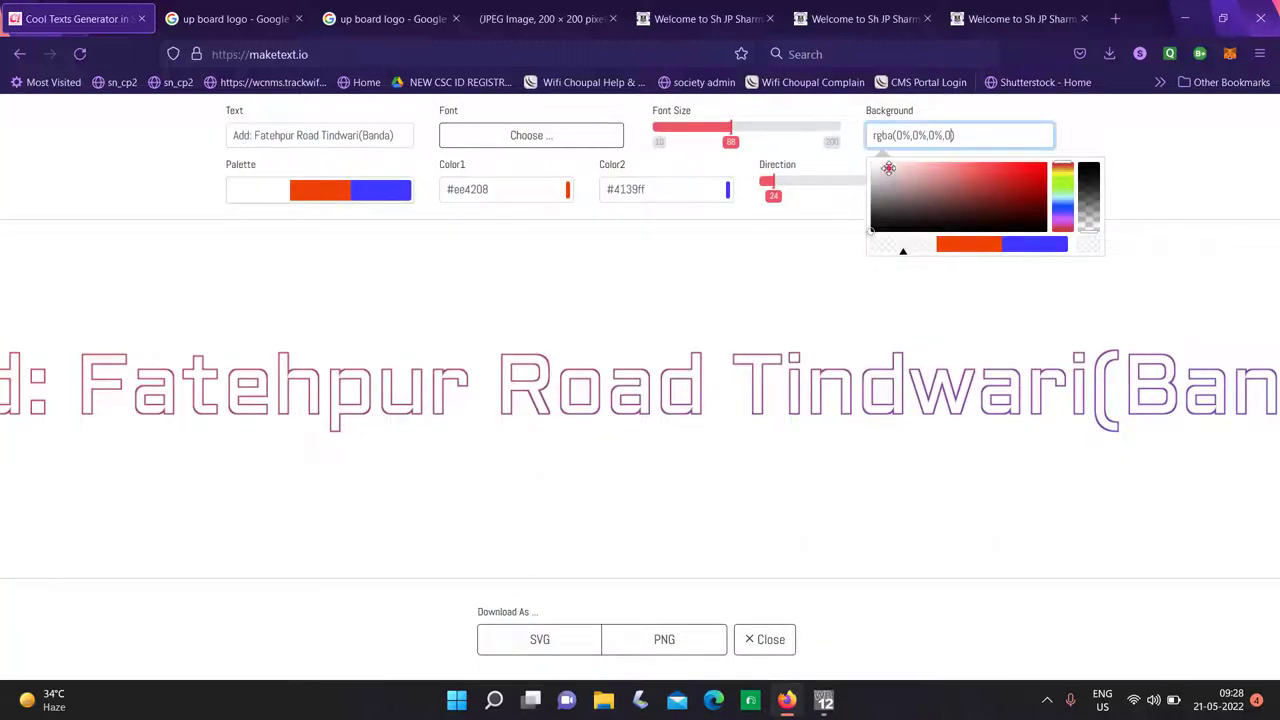
drag(888, 168, 843, 157)
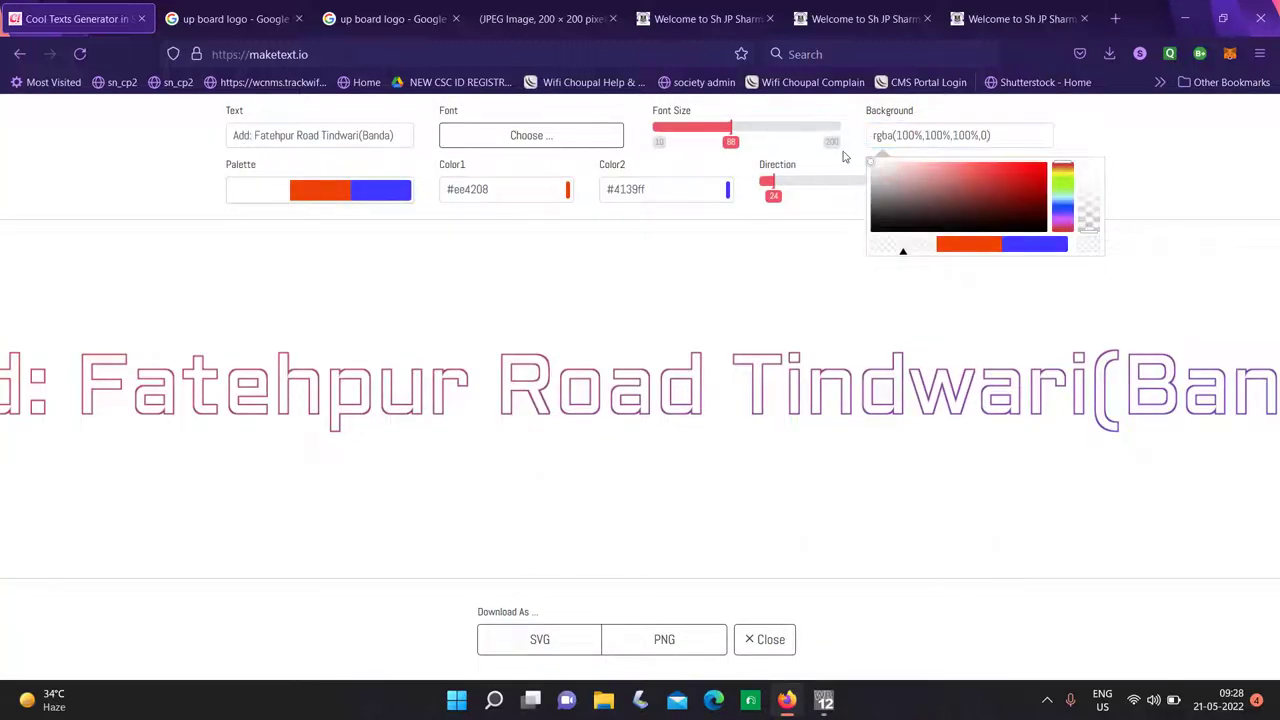
click(1100, 290)
click(668, 645)
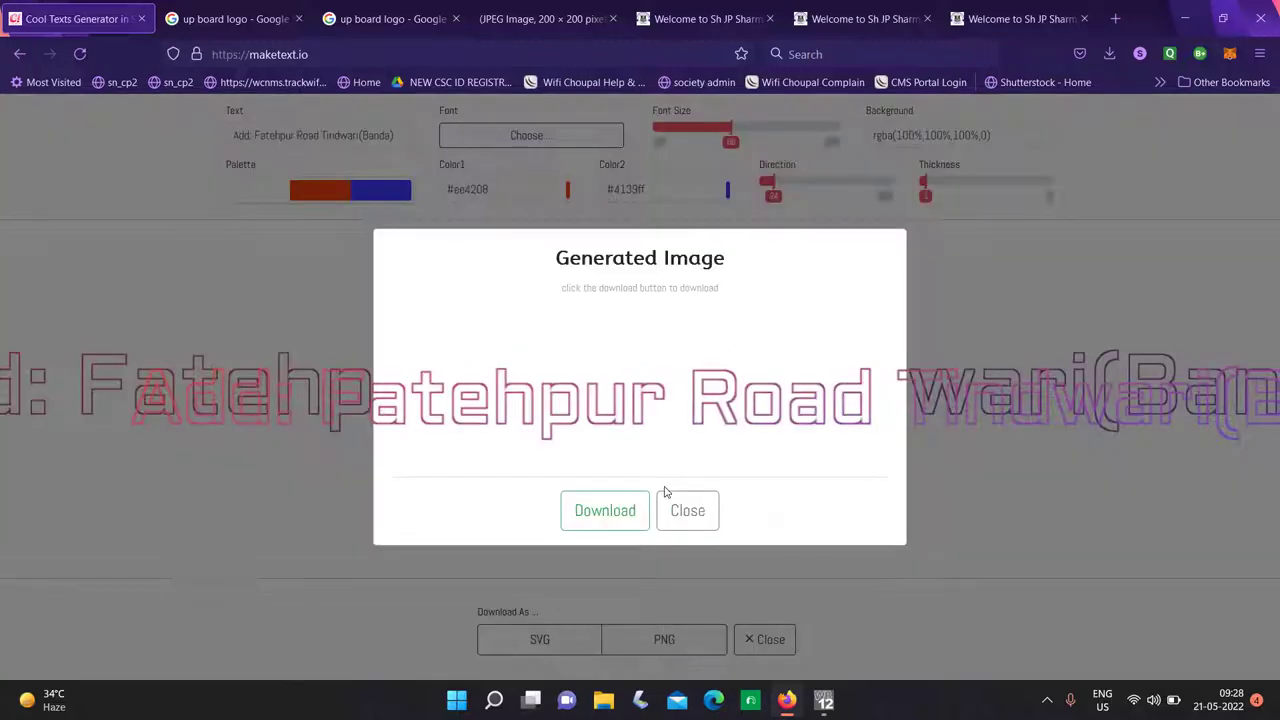
click(614, 515)
In WYSIWYG Web Builder, replace the header's address graphic with the newly downloaded PNG, placed below the college name.
click(824, 700)
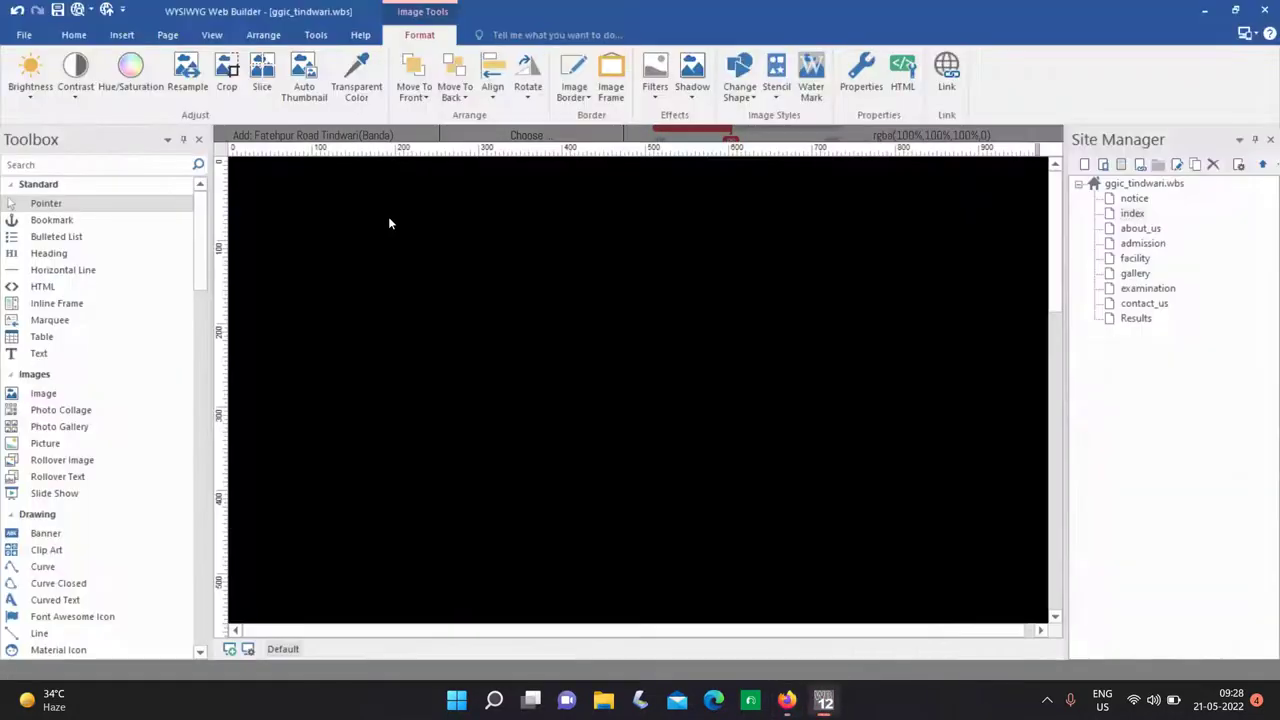
click(617, 303)
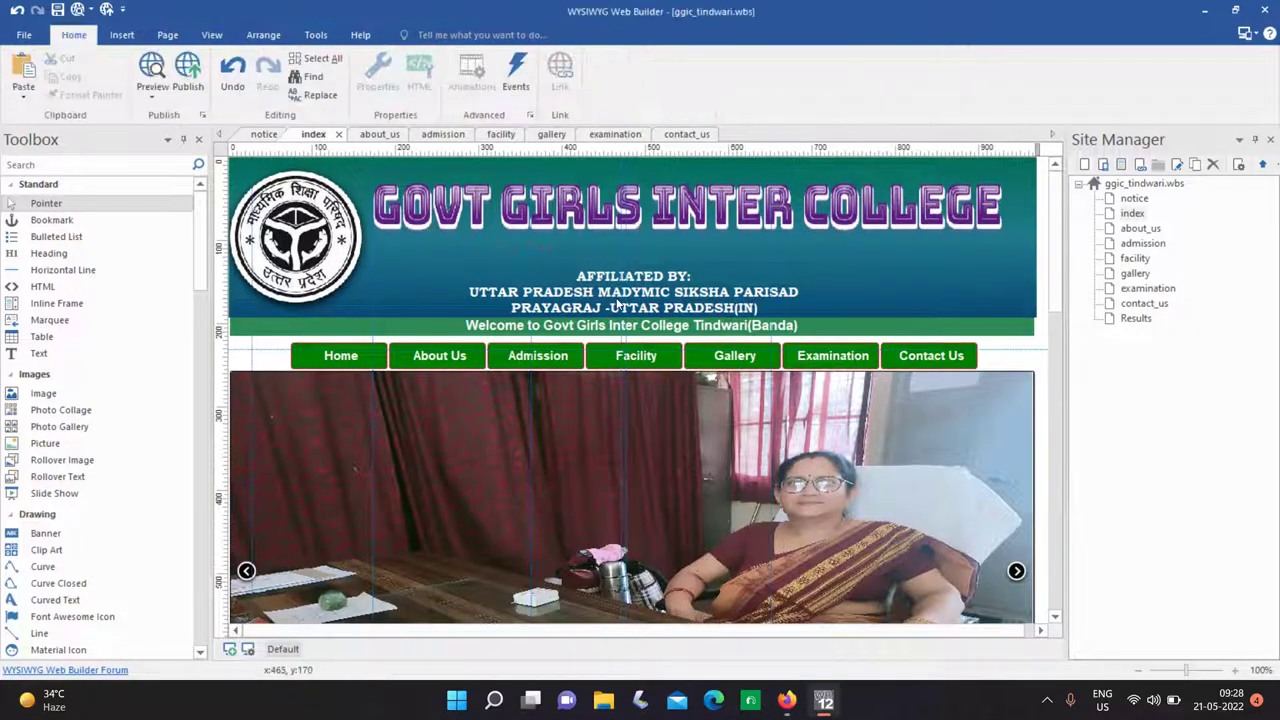
click(122, 34)
click(352, 97)
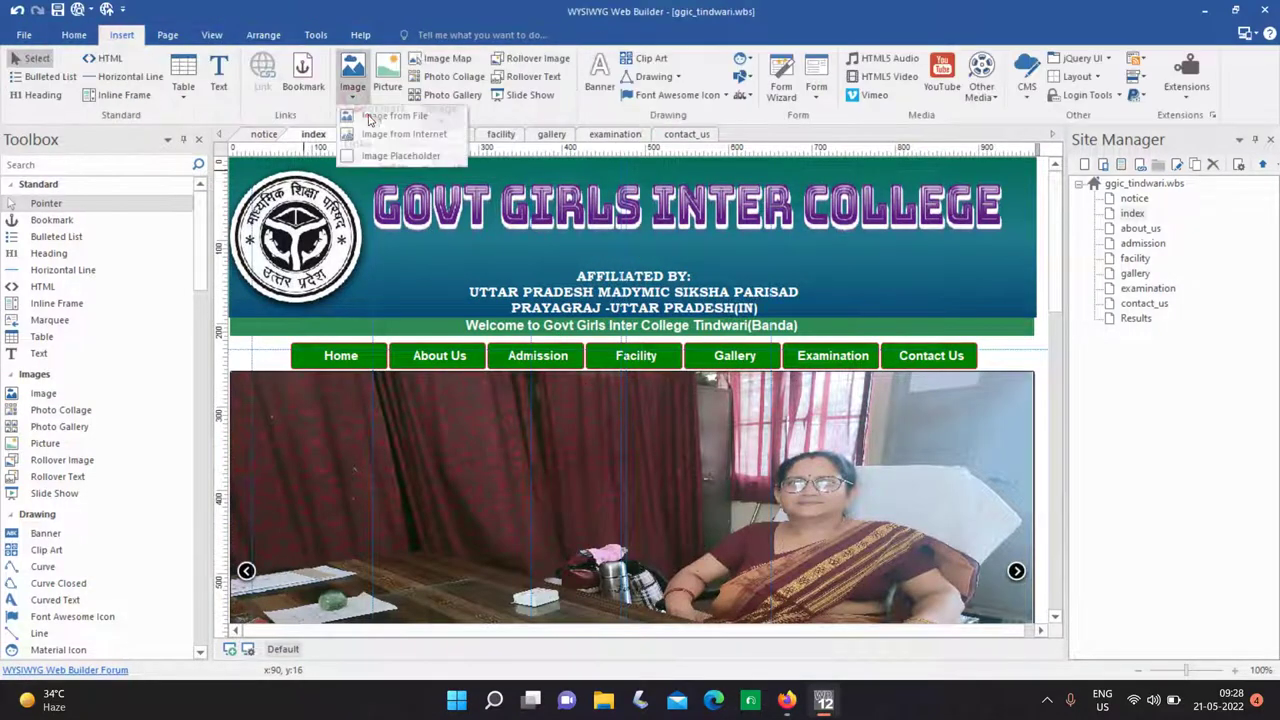
click(395, 125)
drag(418, 241, 502, 276)
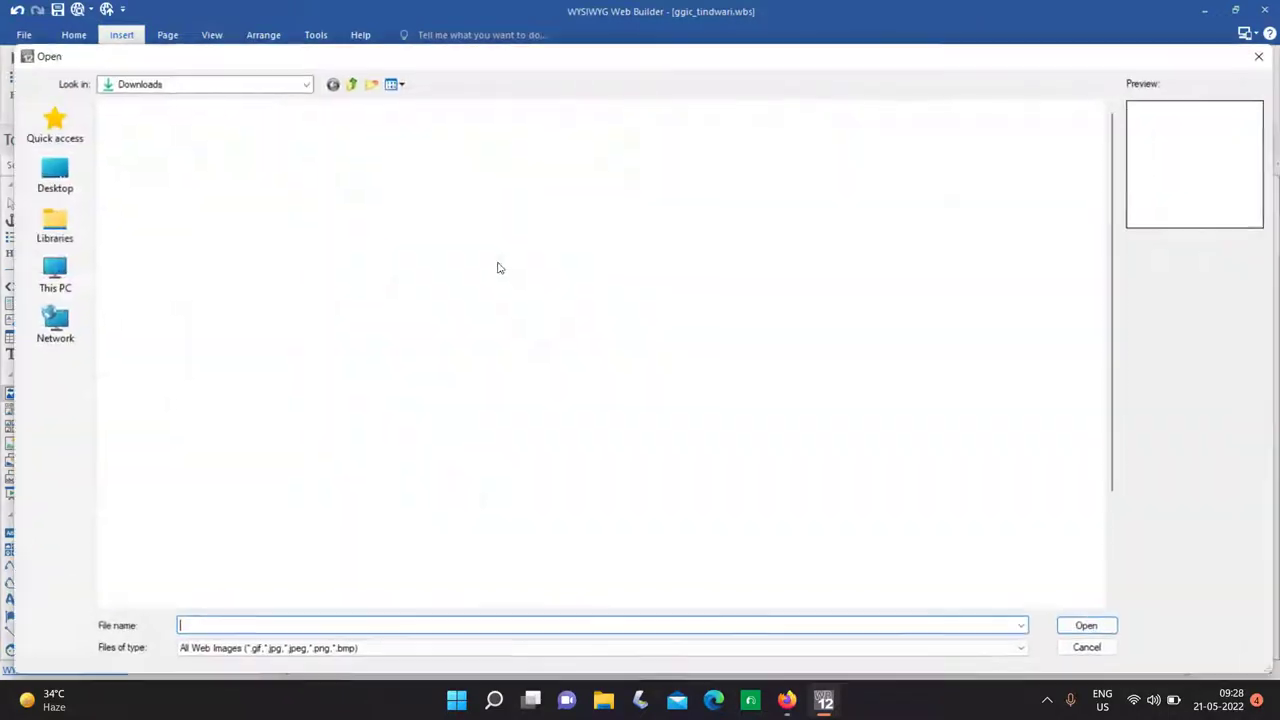
click(215, 148)
click(1086, 626)
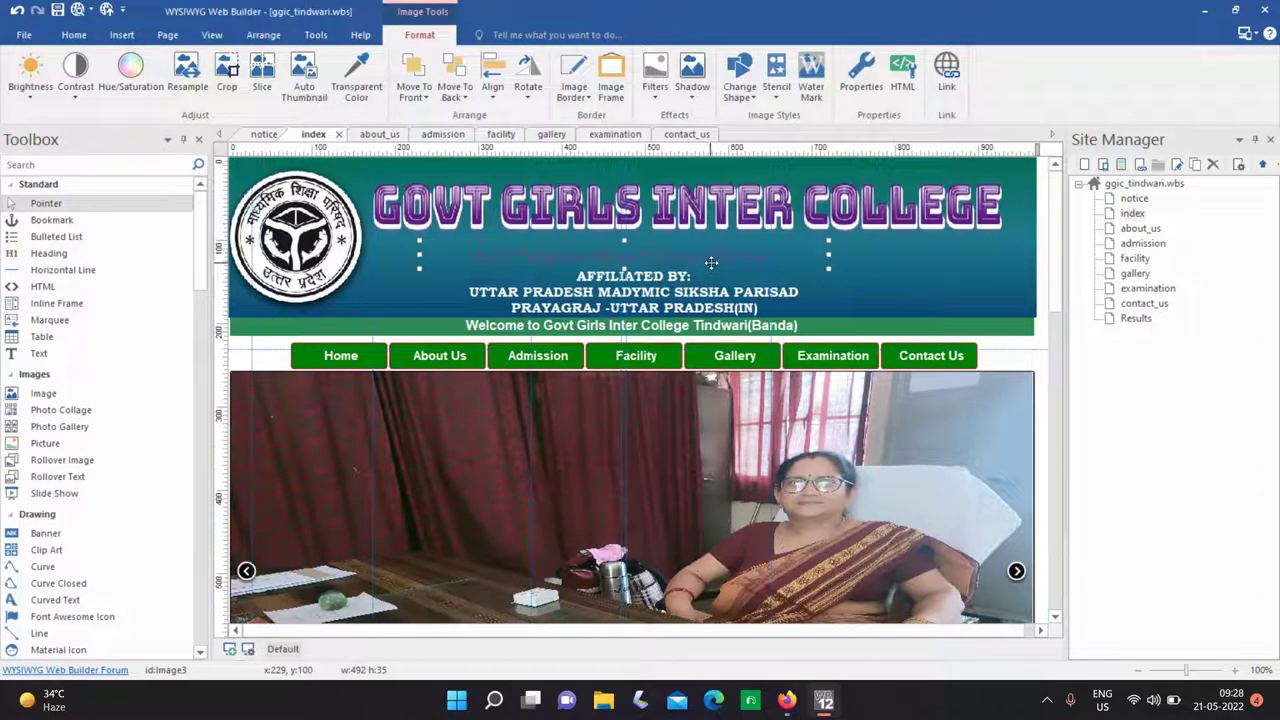
key(Escape)
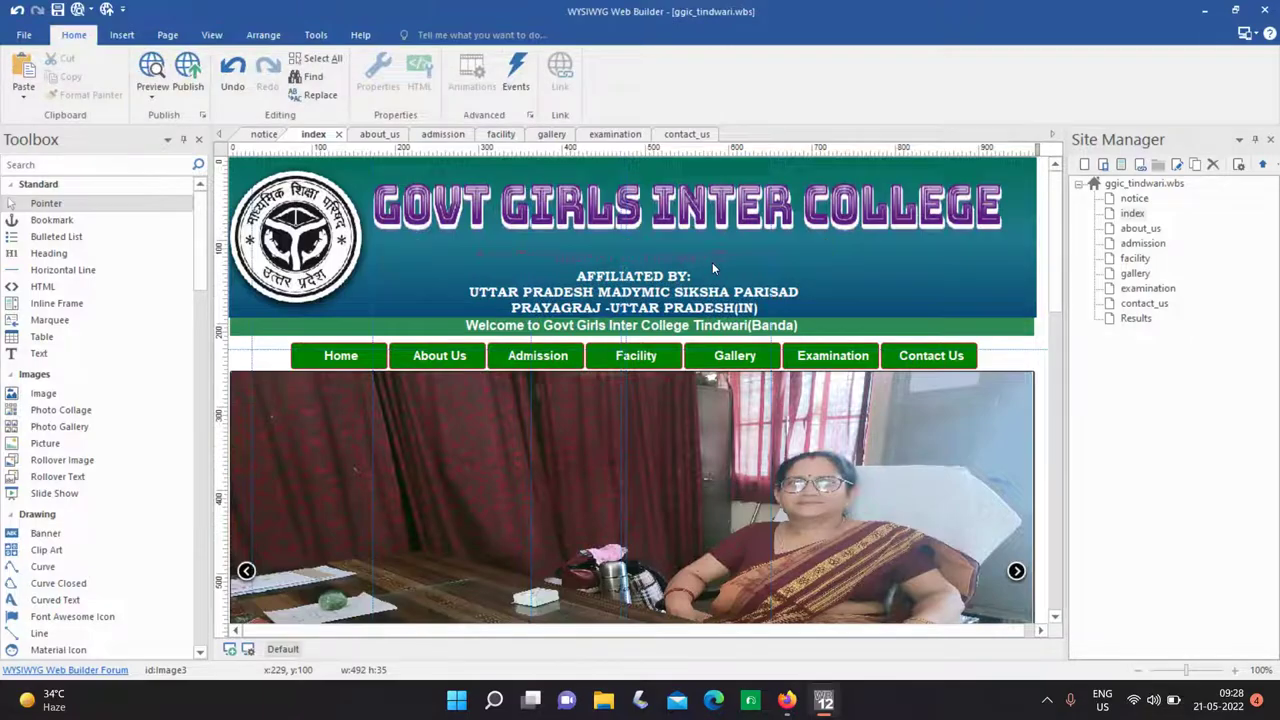
Switch back to maketext.io in Firefox, close the outline design, and choose the gold reflective text style for the address.
click(789, 702)
click(622, 524)
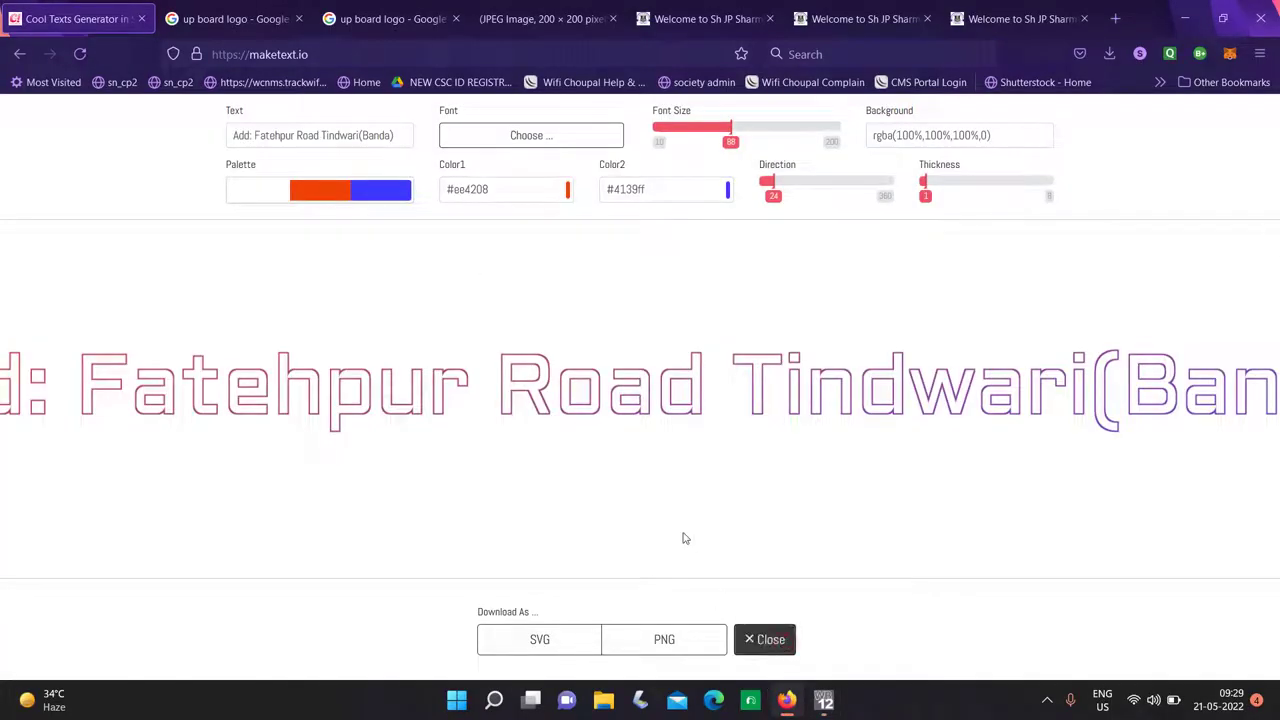
click(418, 528)
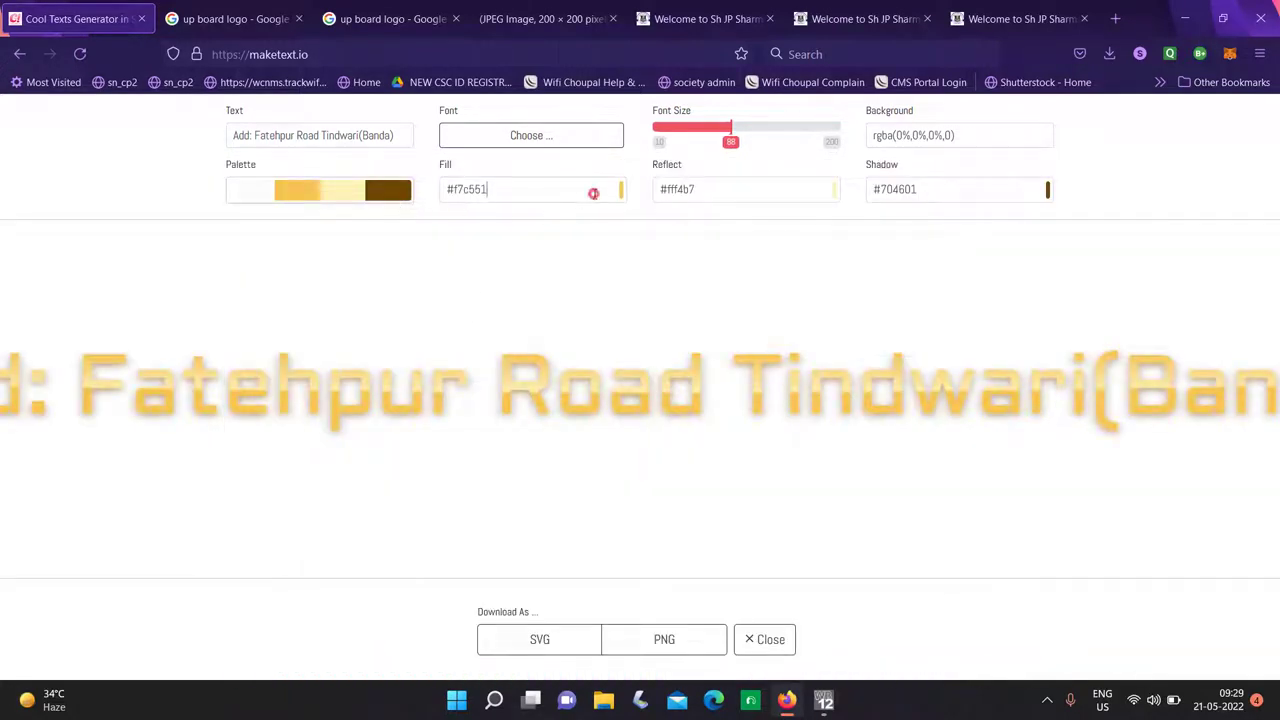
Set both the Fill and Reflect colors of the address text to white (#ffffff).
click(593, 193)
drag(476, 250, 444, 216)
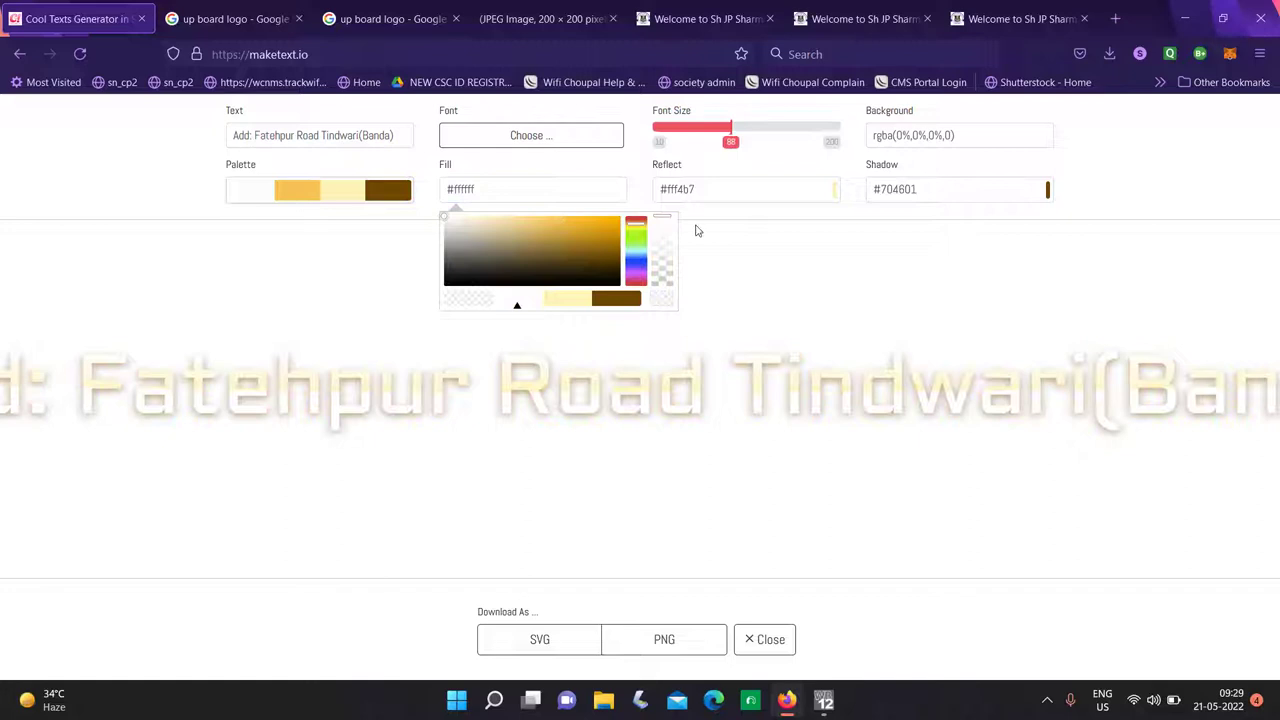
click(780, 195)
drag(743, 243, 657, 216)
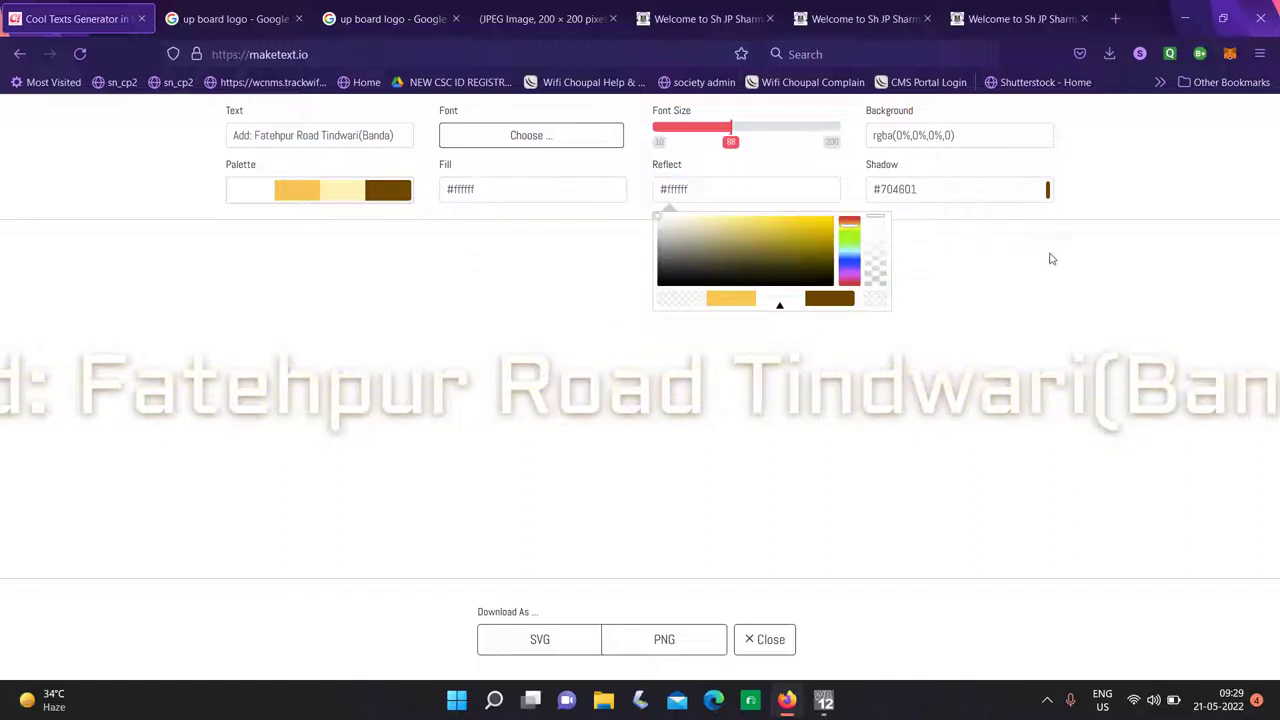
click(1024, 238)
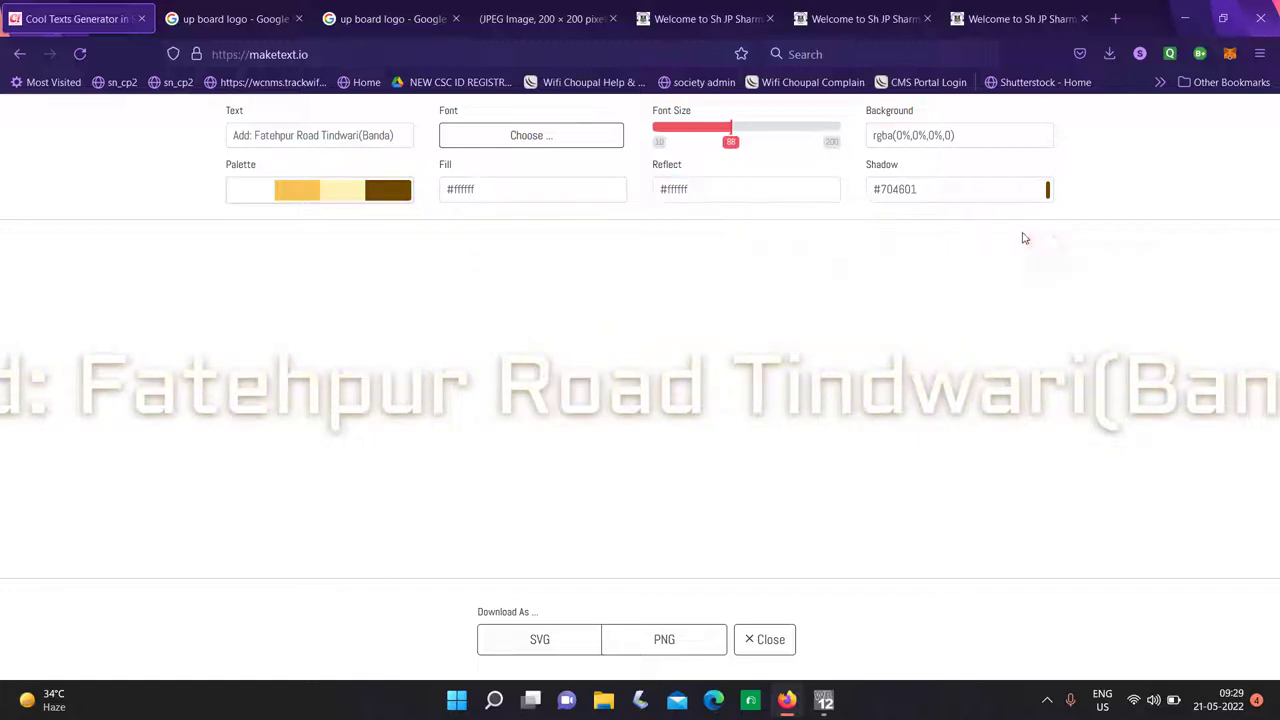
Download the white address design as a PNG and switch back to WYSIWYG Web Builder.
click(668, 642)
click(605, 511)
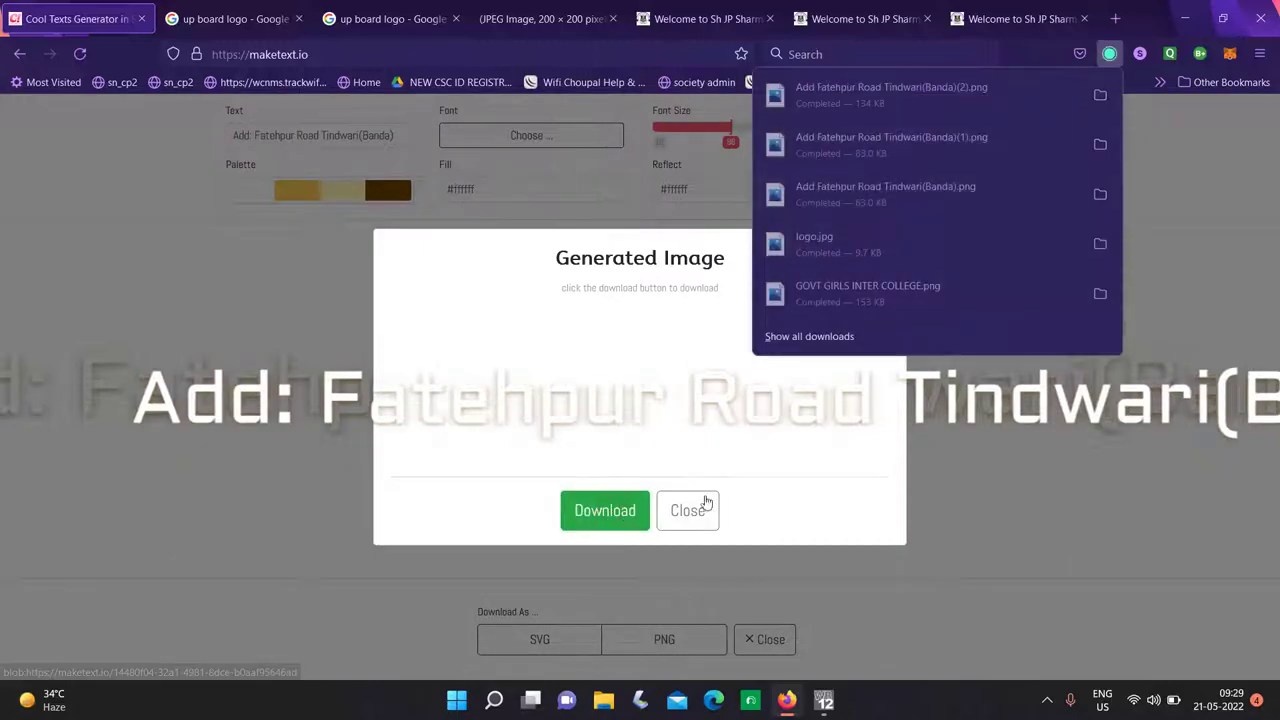
key(alt+Tab)
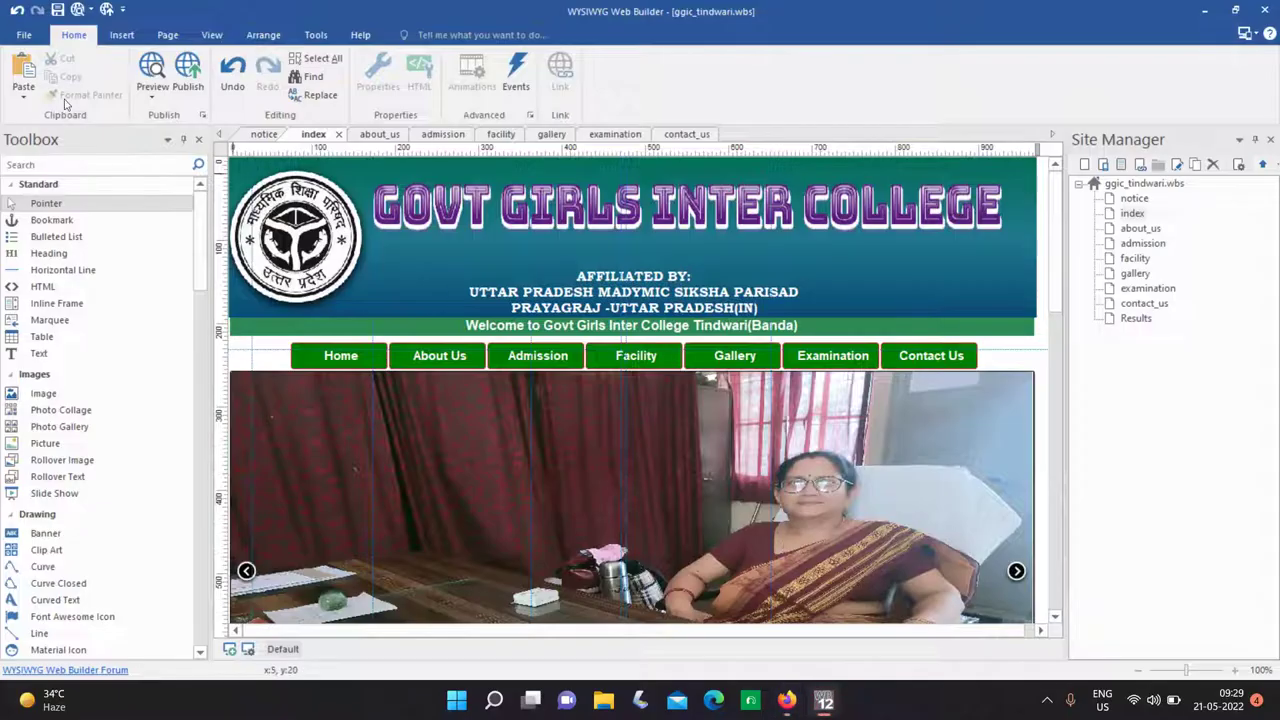
Insert Add Fatehpur Road Tindwari(Banda)(2).png below the college name in the header and crop off its empty margins.
click(121, 34)
click(352, 78)
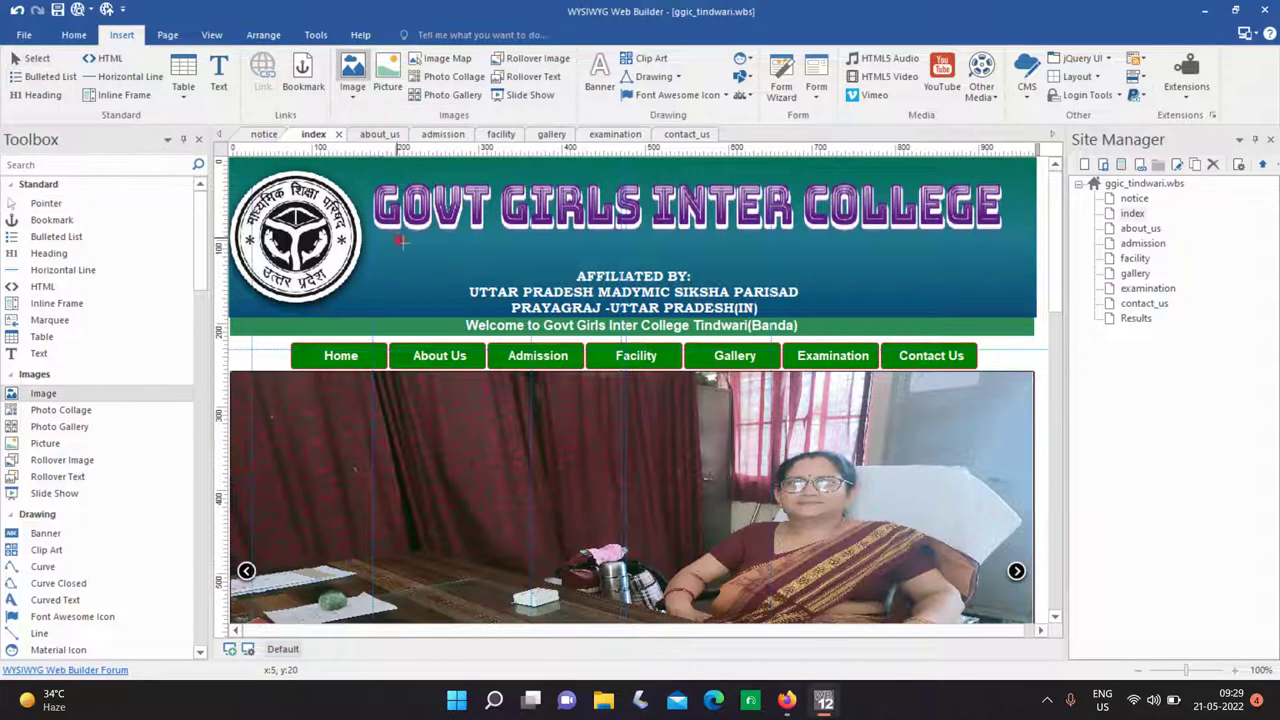
drag(396, 238, 466, 294)
click(195, 140)
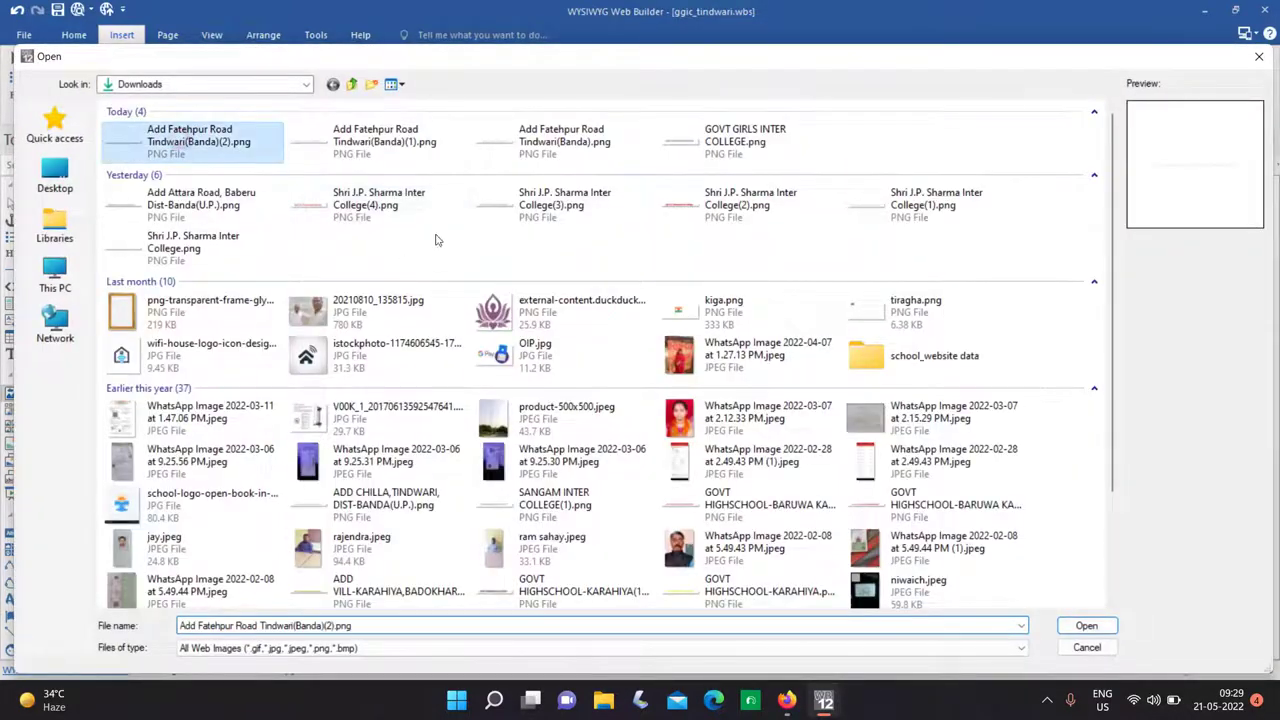
click(1086, 625)
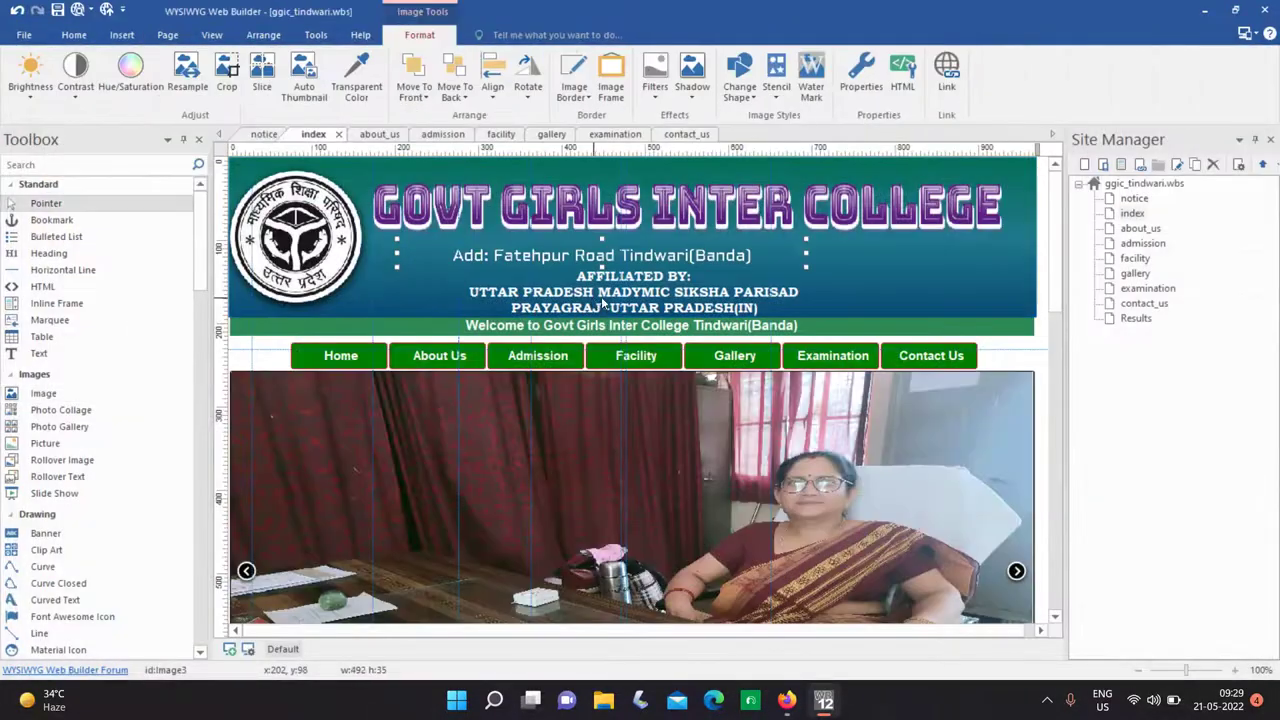
click(227, 72)
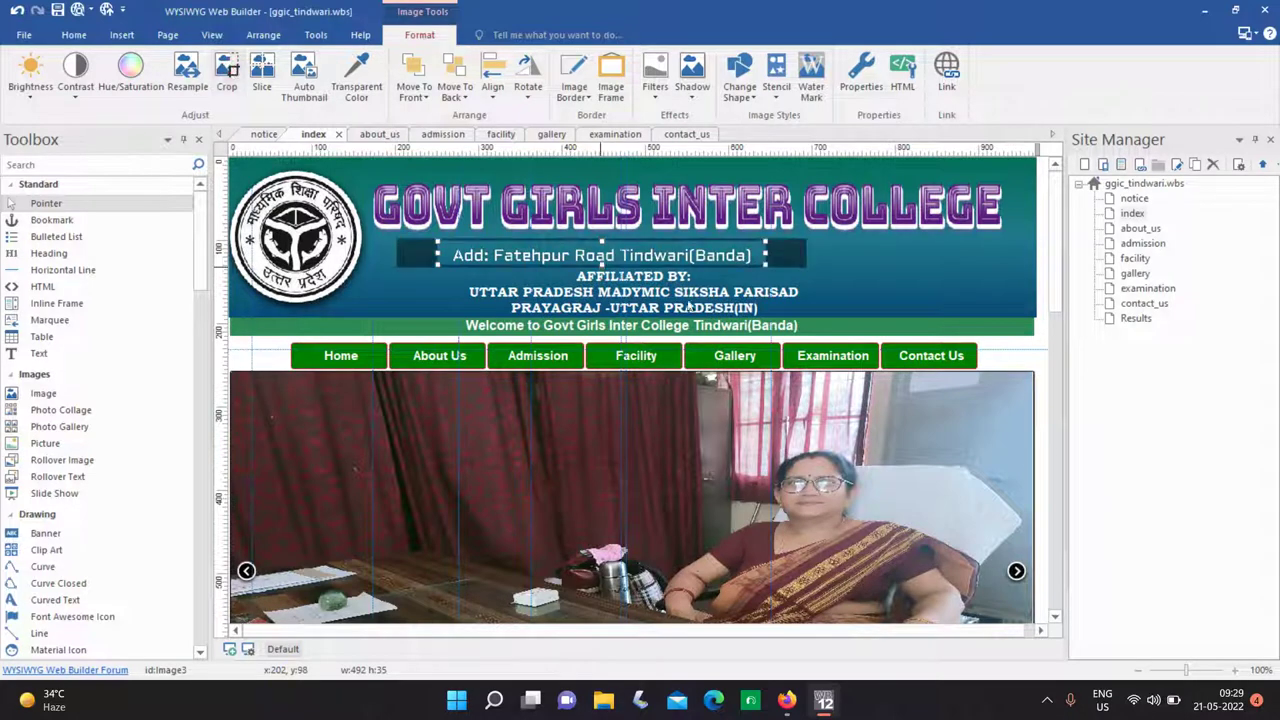
key(Return)
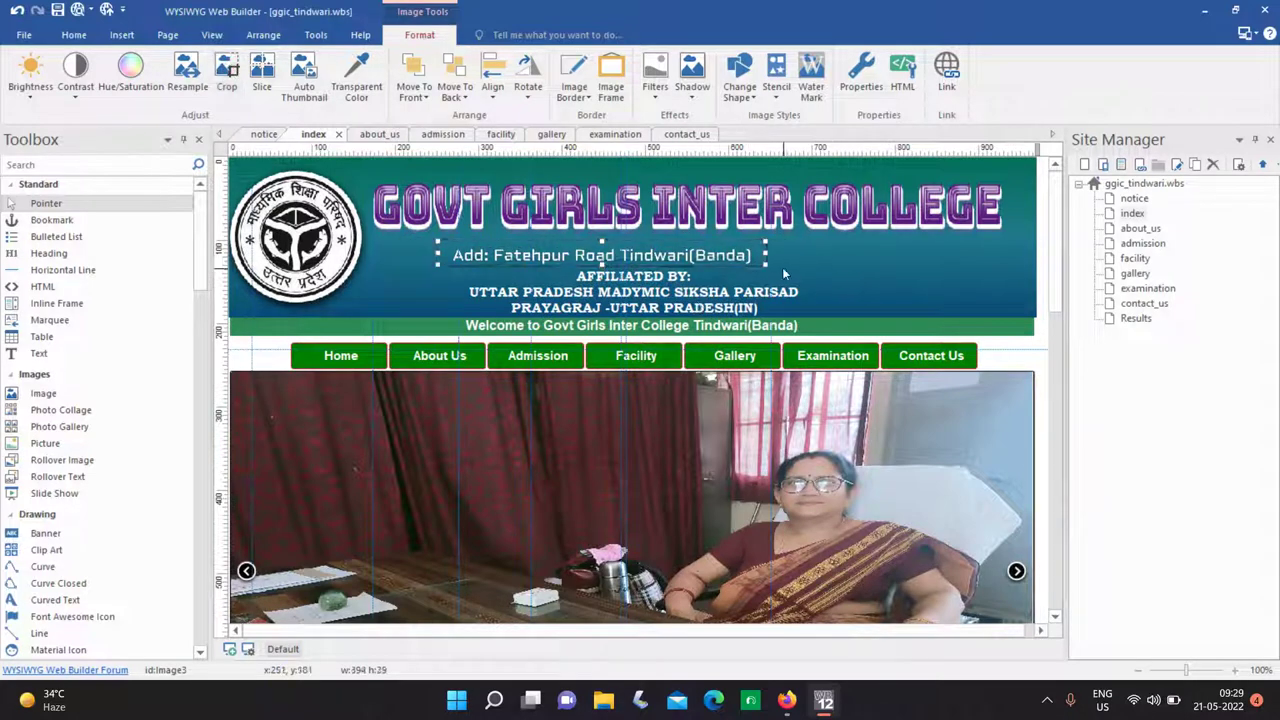
Enlarge the address image to about 645 × 49 and place it between the college name and the affiliation text, at about x 202, y 82.
drag(766, 266, 975, 282)
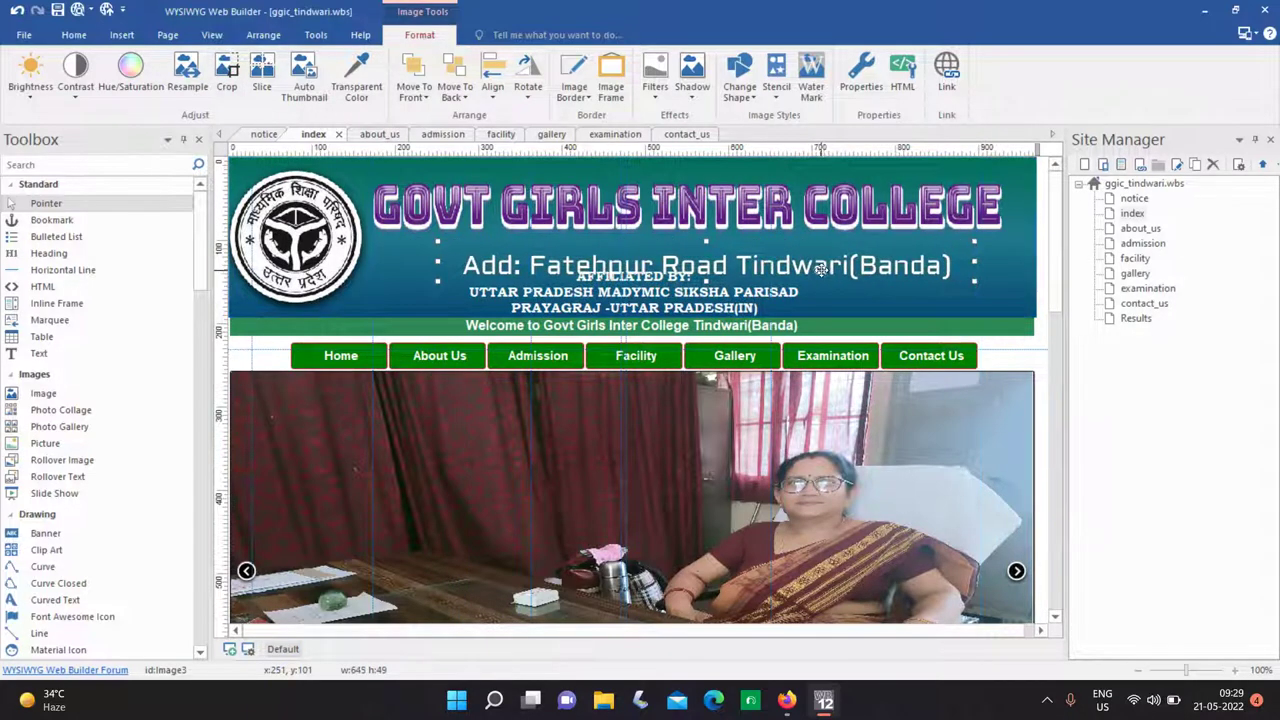
drag(820, 270, 781, 262)
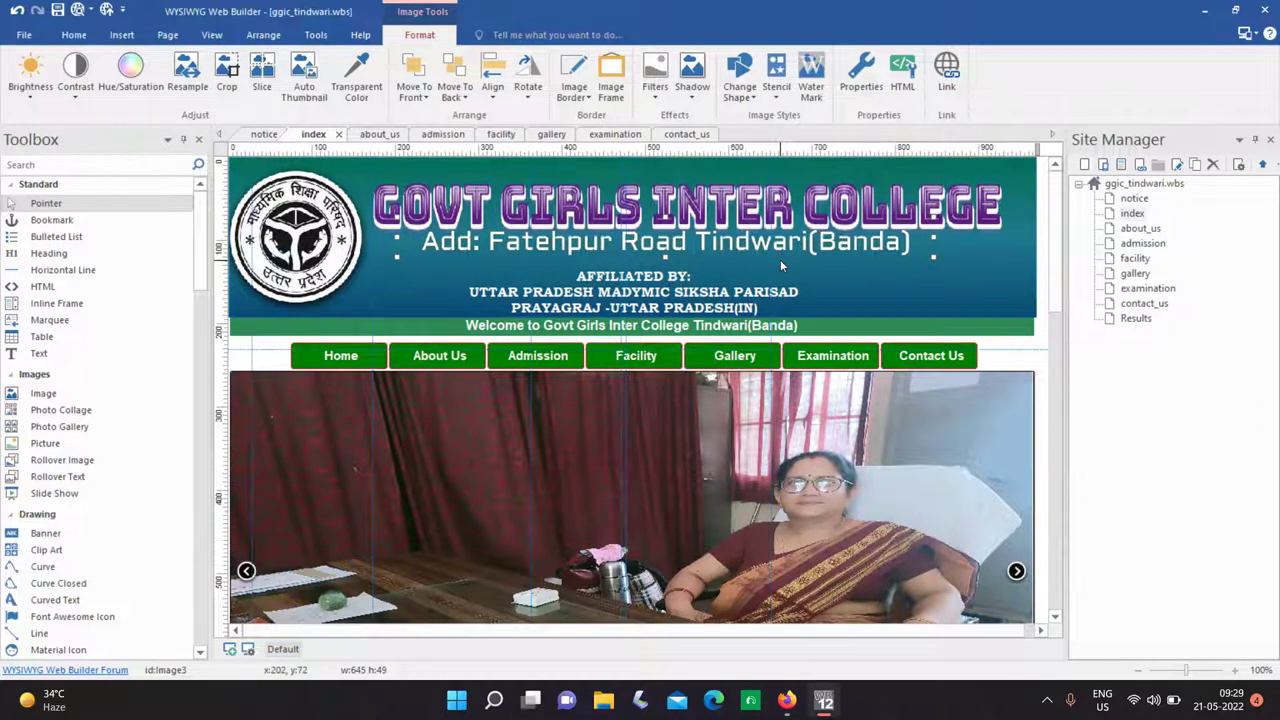
key(Down)
key(Down)
key(Down)
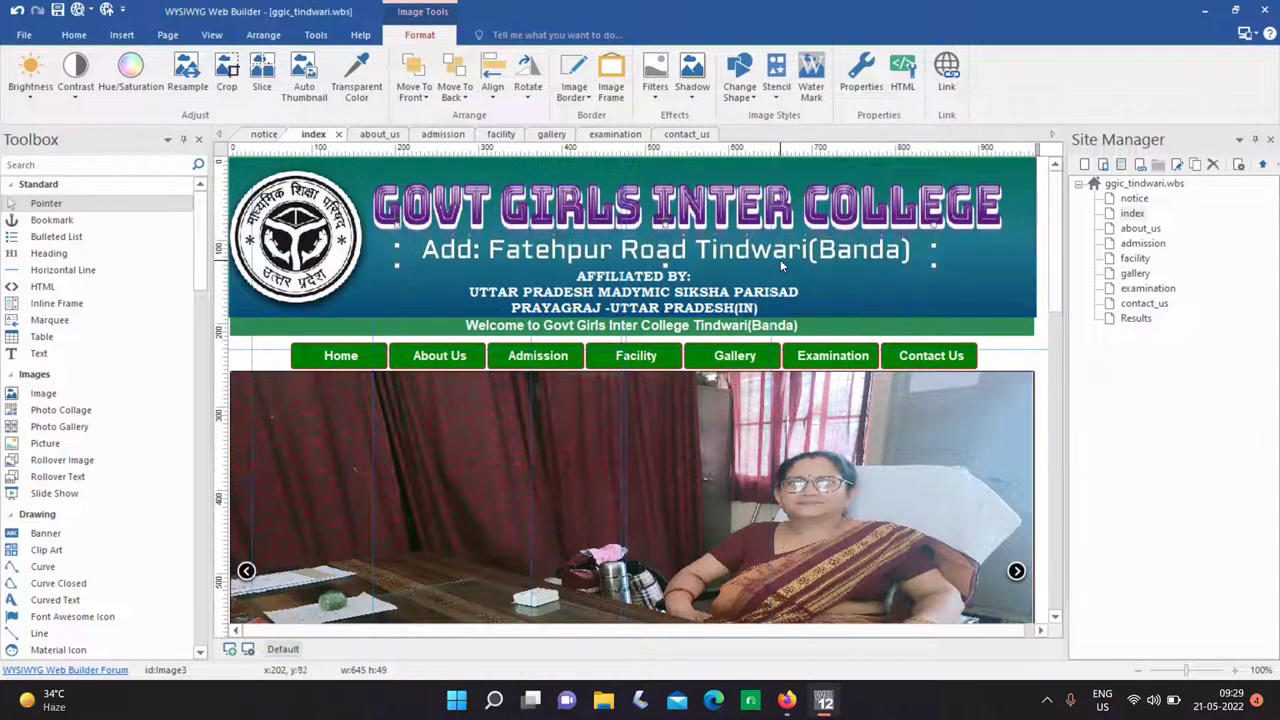
click(1038, 368)
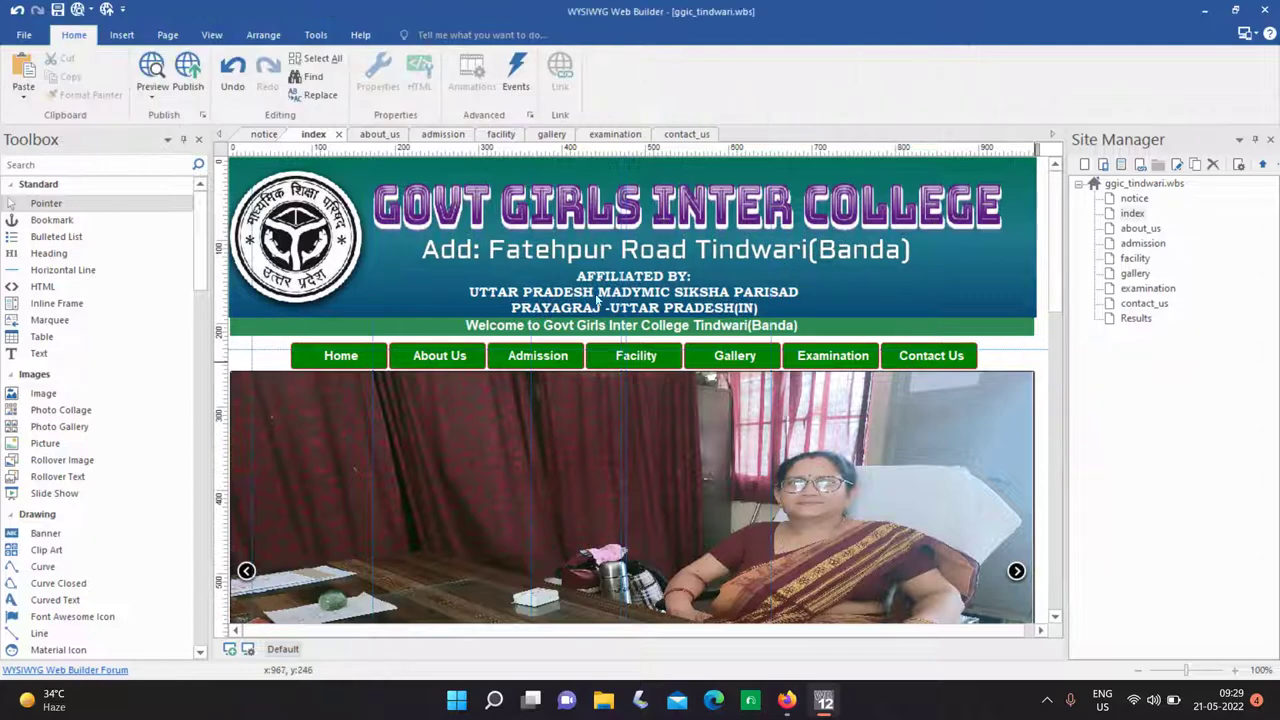
Preview the index page in Firefox and review its layout from the header down to the footer.
scroll(466, 294, down, 10)
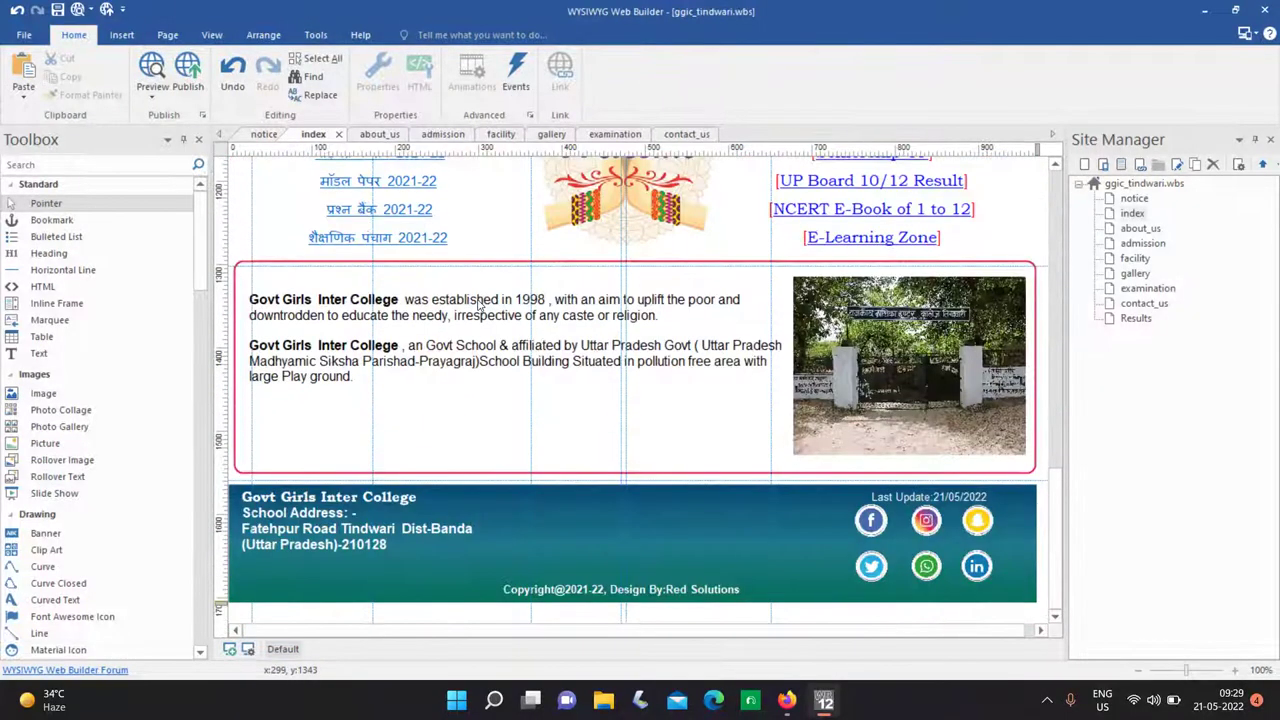
click(153, 75)
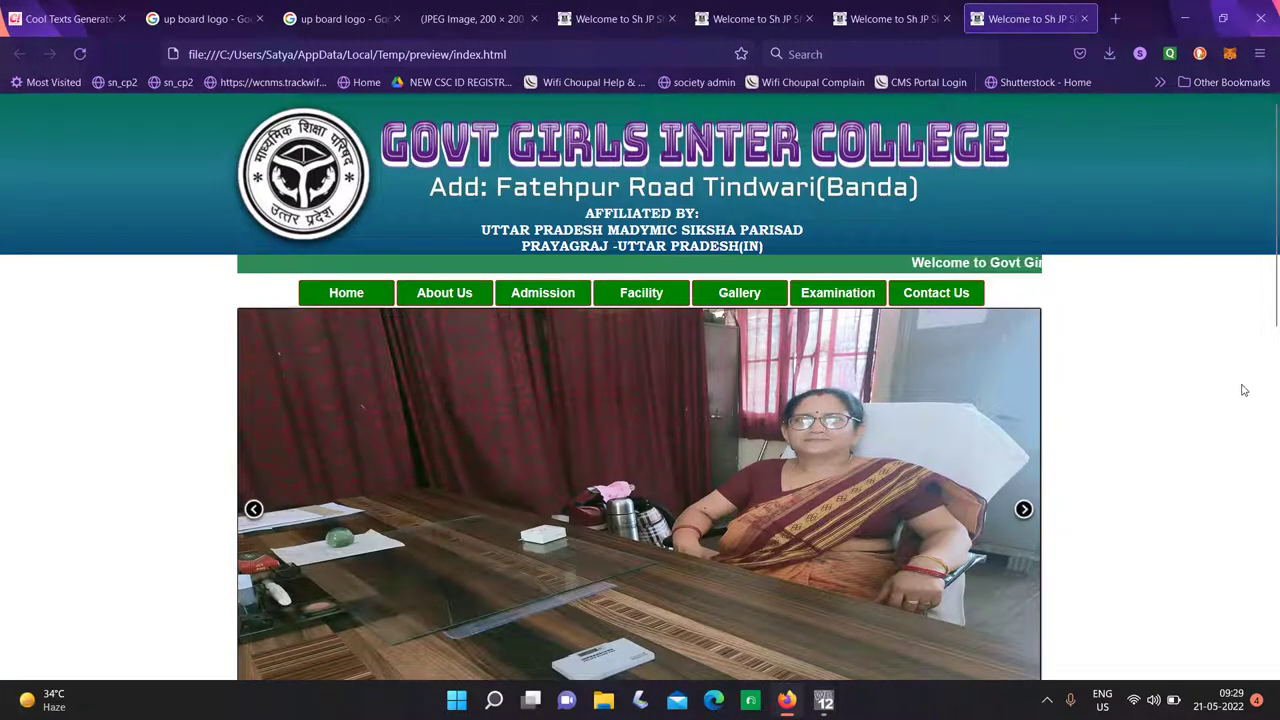
scroll(1244, 390, down, 3)
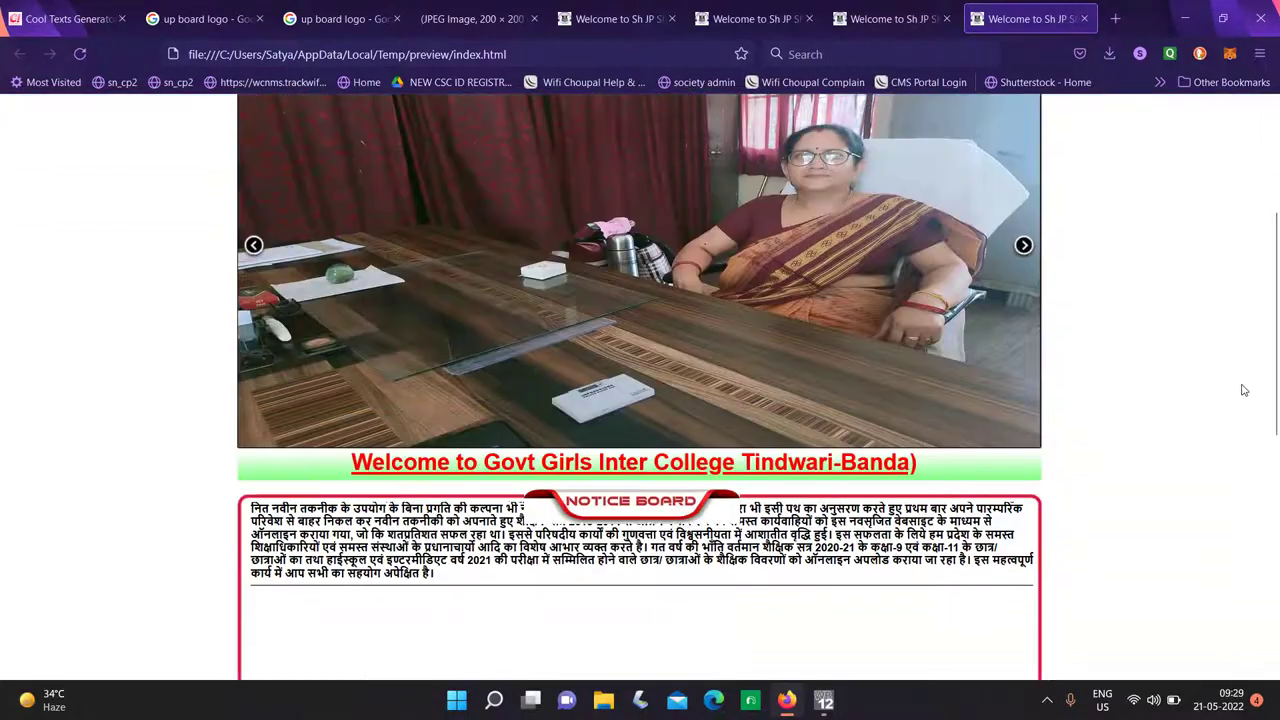
scroll(1244, 390, down, 5)
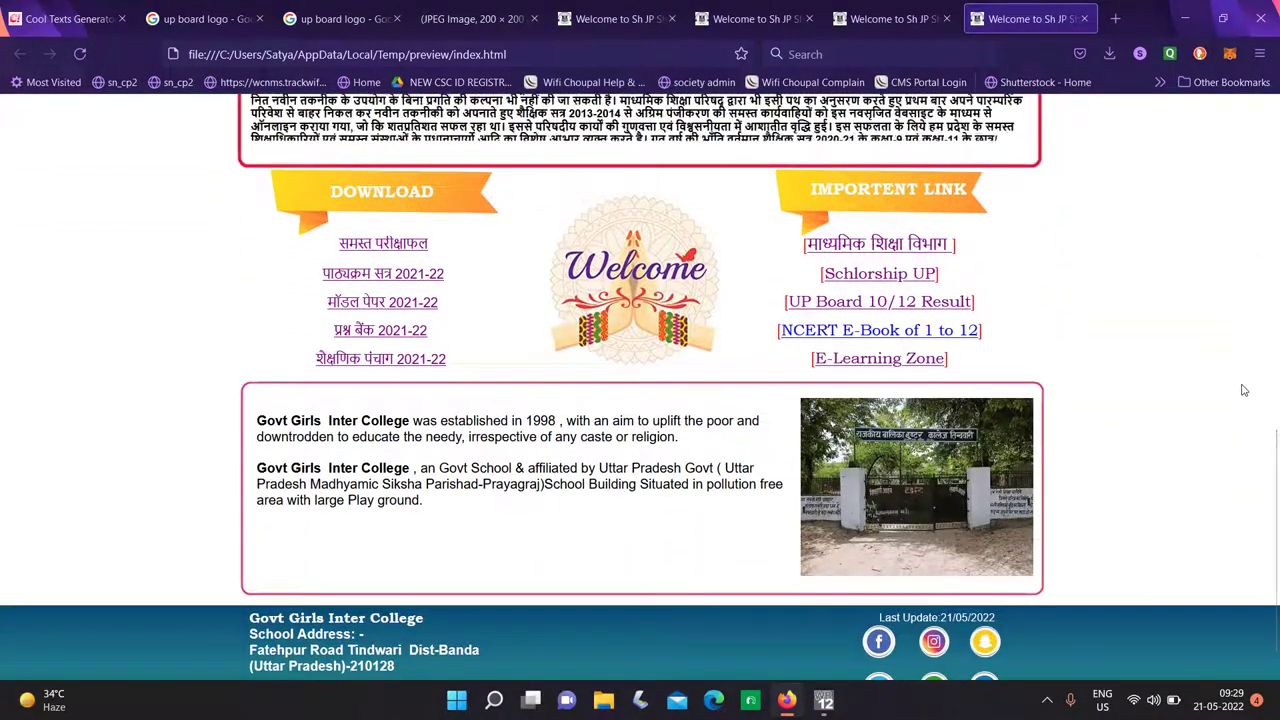
scroll(1244, 390, down, 1)
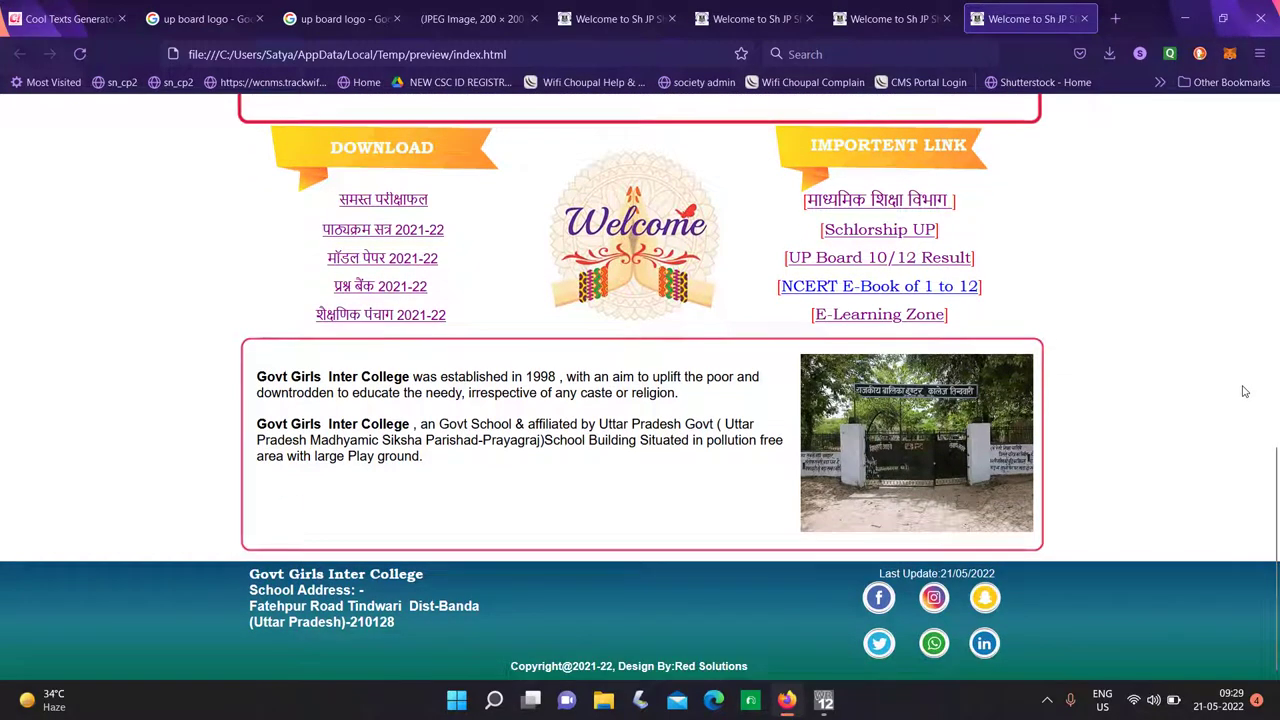
scroll(1244, 390, up, 5)
scroll(1250, 390, up, 6)
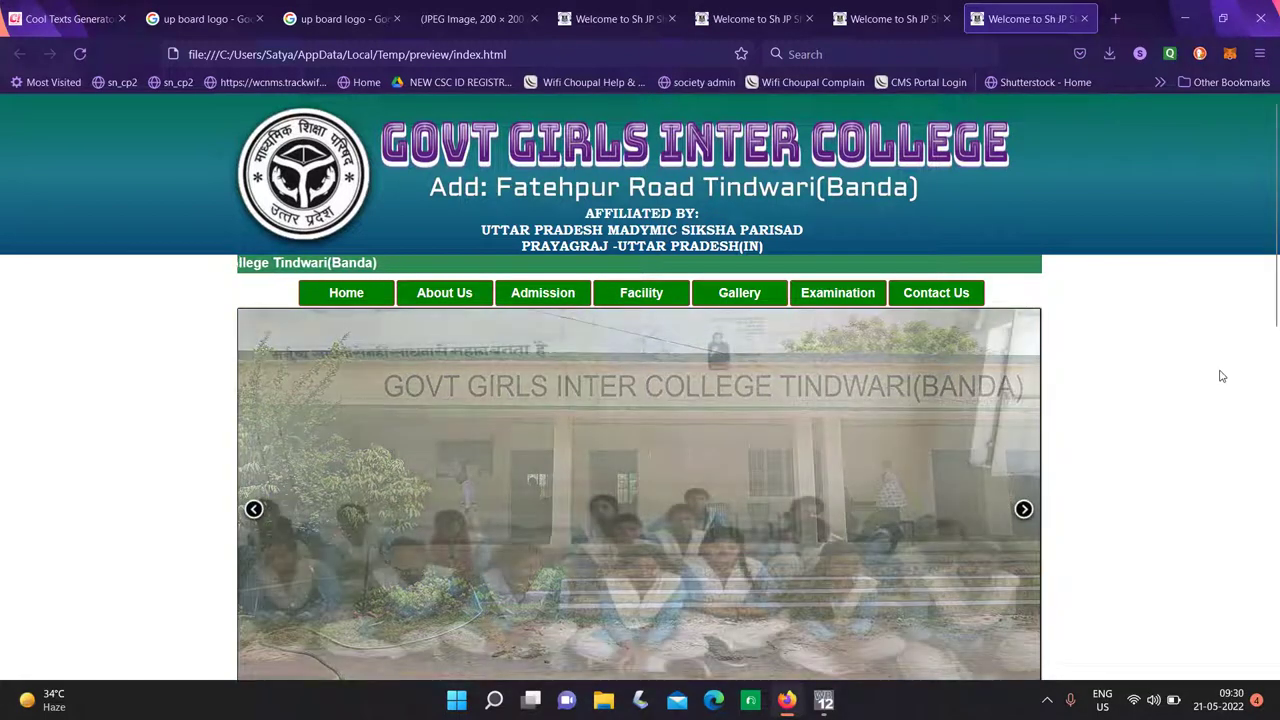
Close the logo search, old preview and maketext.io tabs, and close Firefox to return to WYSIWYG Web Builder.
click(245, 18)
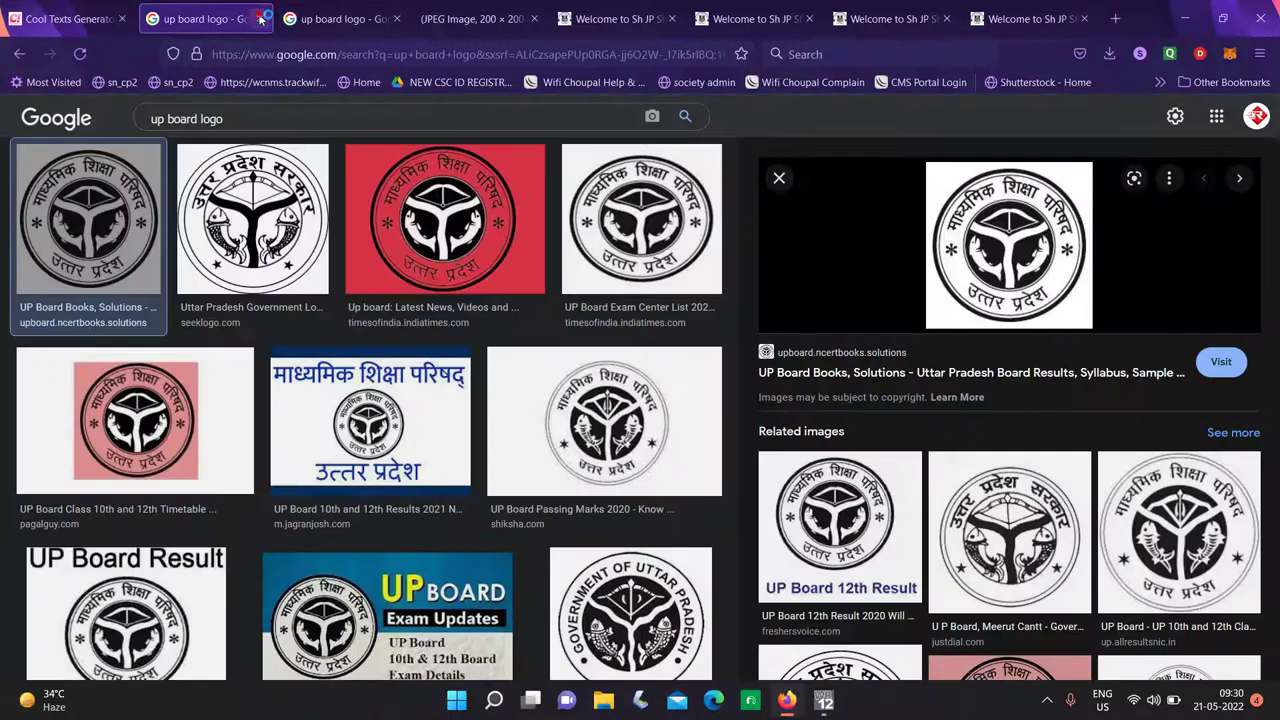
click(260, 18)
click(260, 18)
click(260, 18)
click(260, 18)
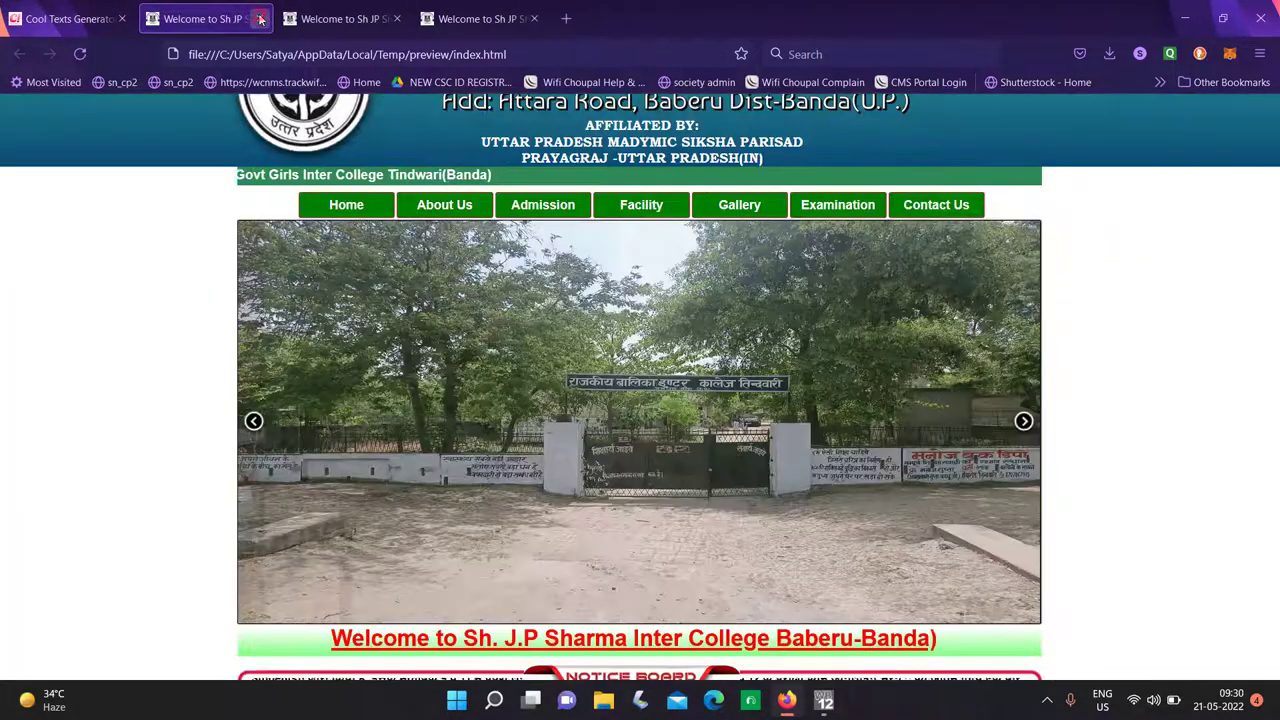
click(260, 18)
click(260, 18)
click(97, 18)
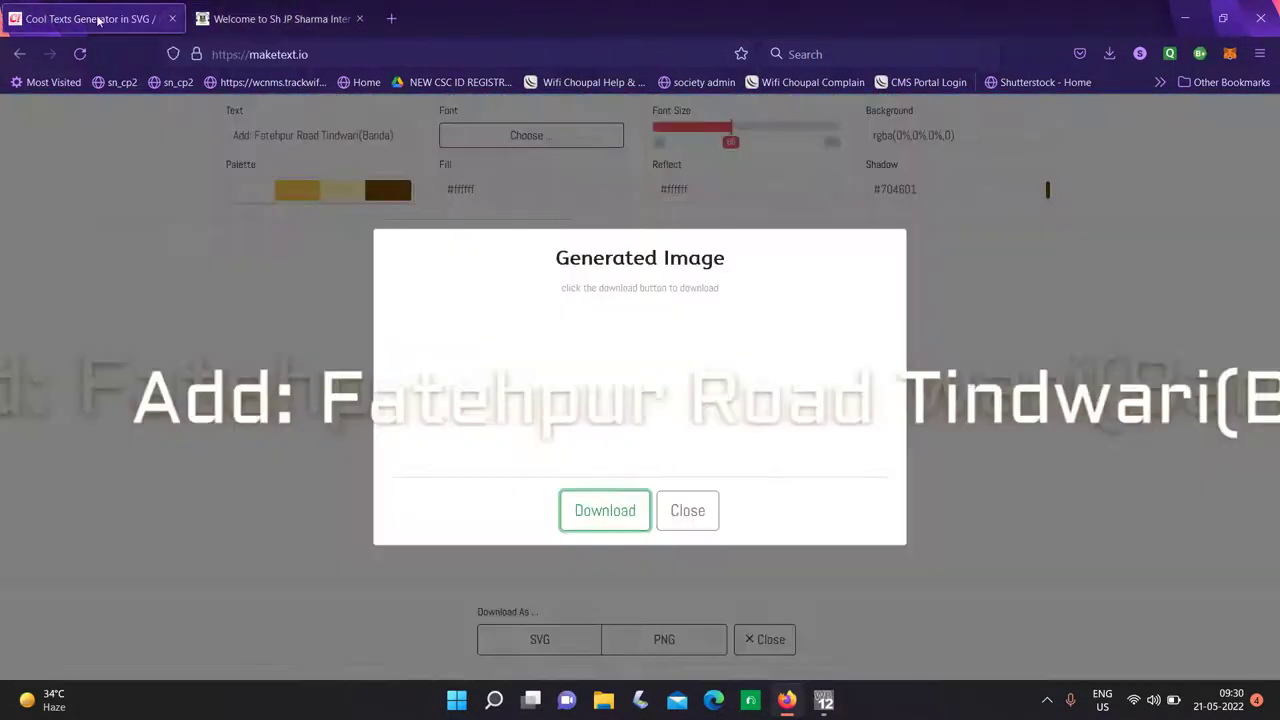
click(172, 18)
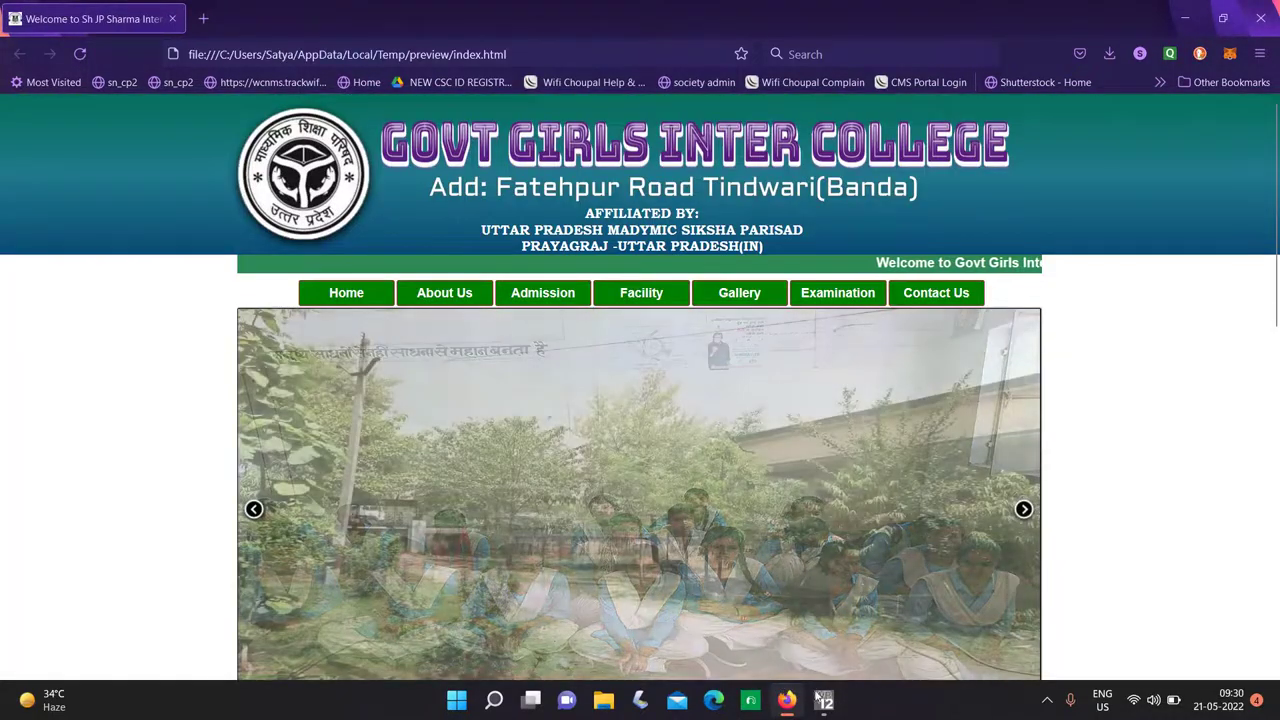
click(1258, 18)
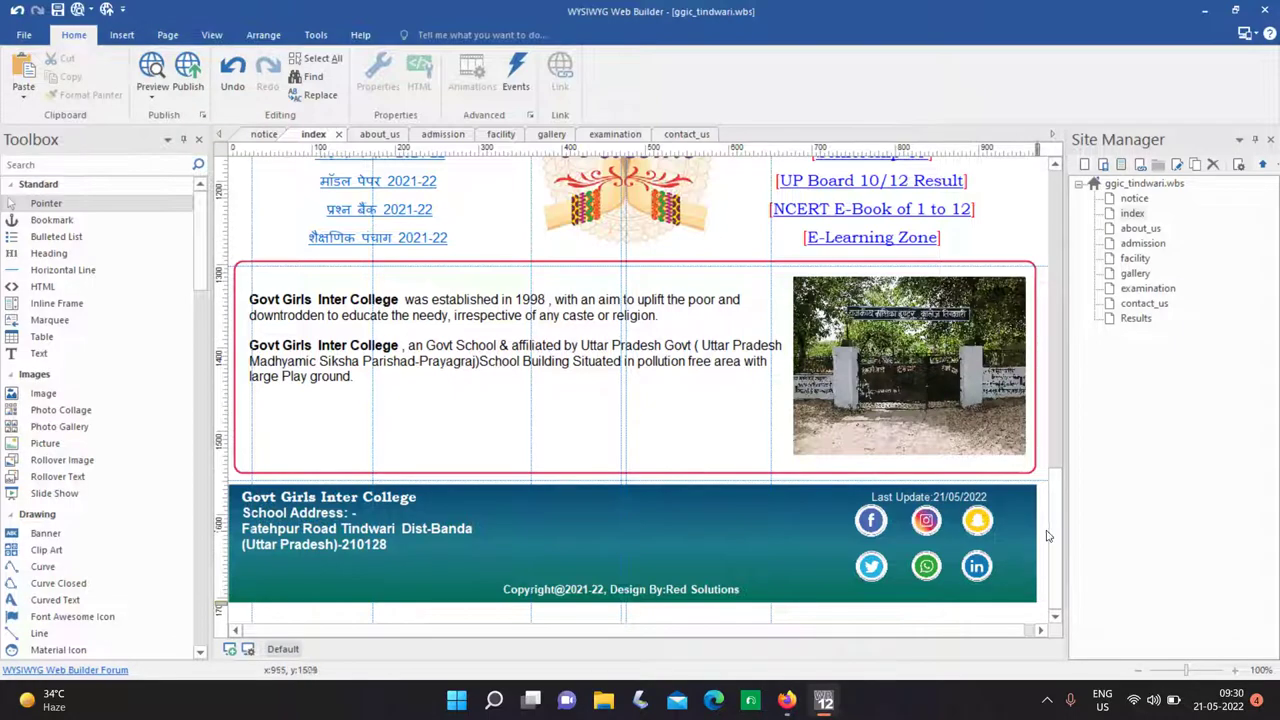
Copy the index page's header, welcome marquee and green menu, and replace the old Shri J.P. Sharma versions on the about_us page with them.
scroll(1052, 530, up, 15)
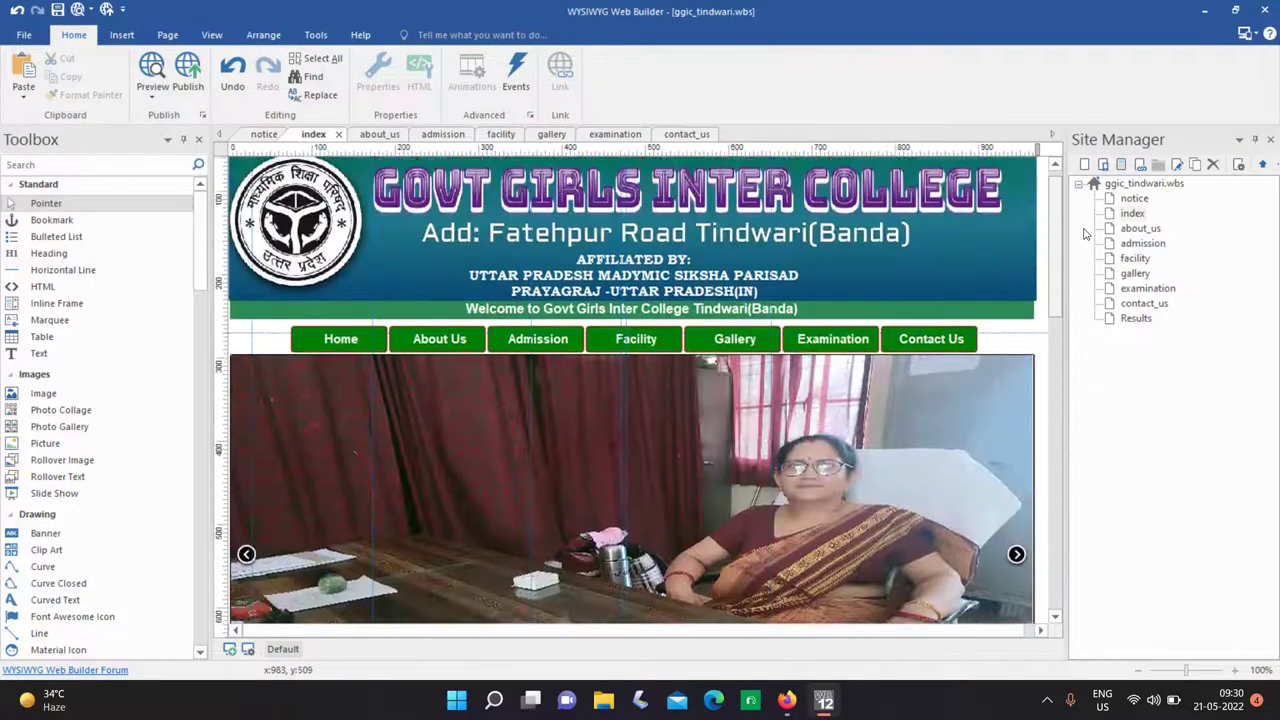
drag(1038, 365, 978, 158)
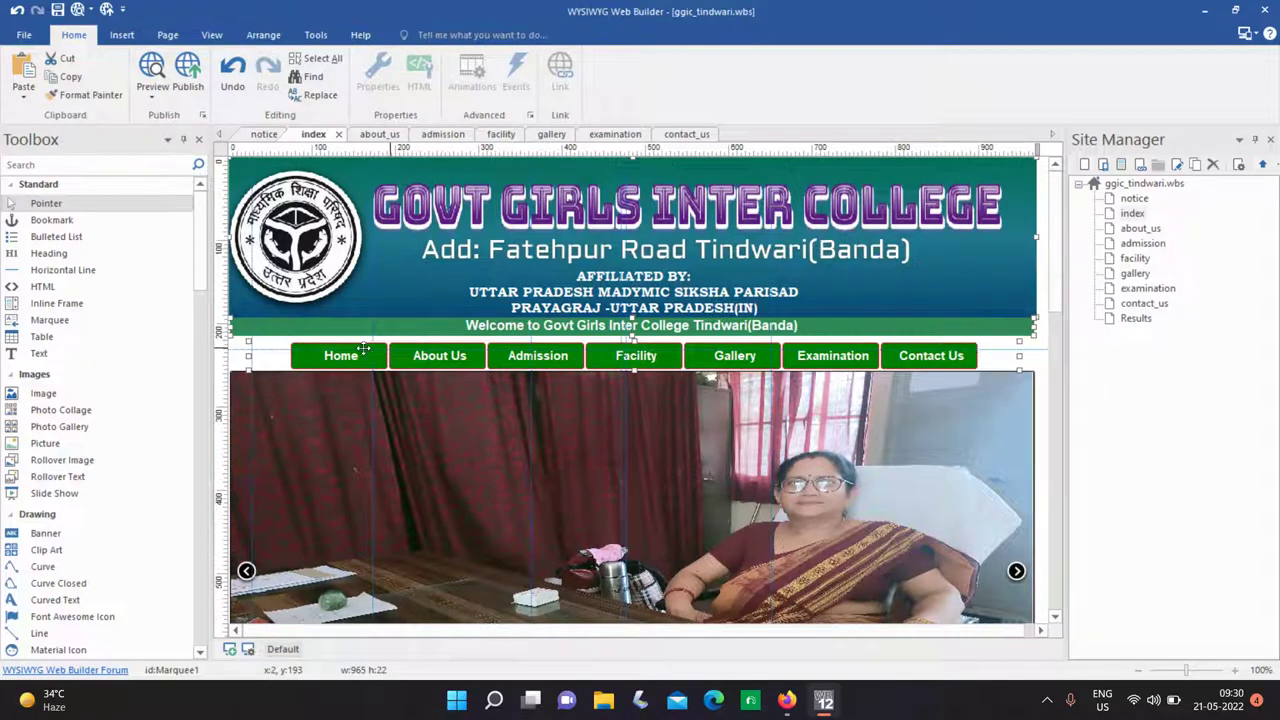
click(379, 134)
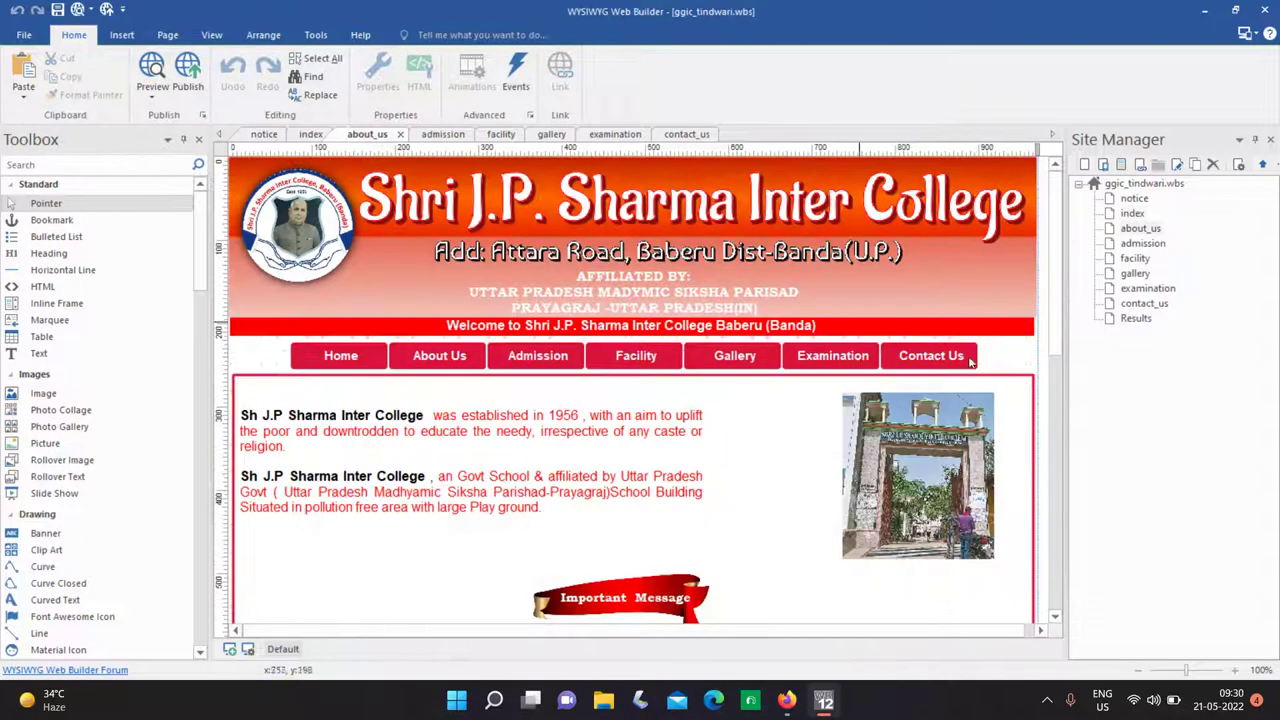
drag(1018, 357, 1187, 268)
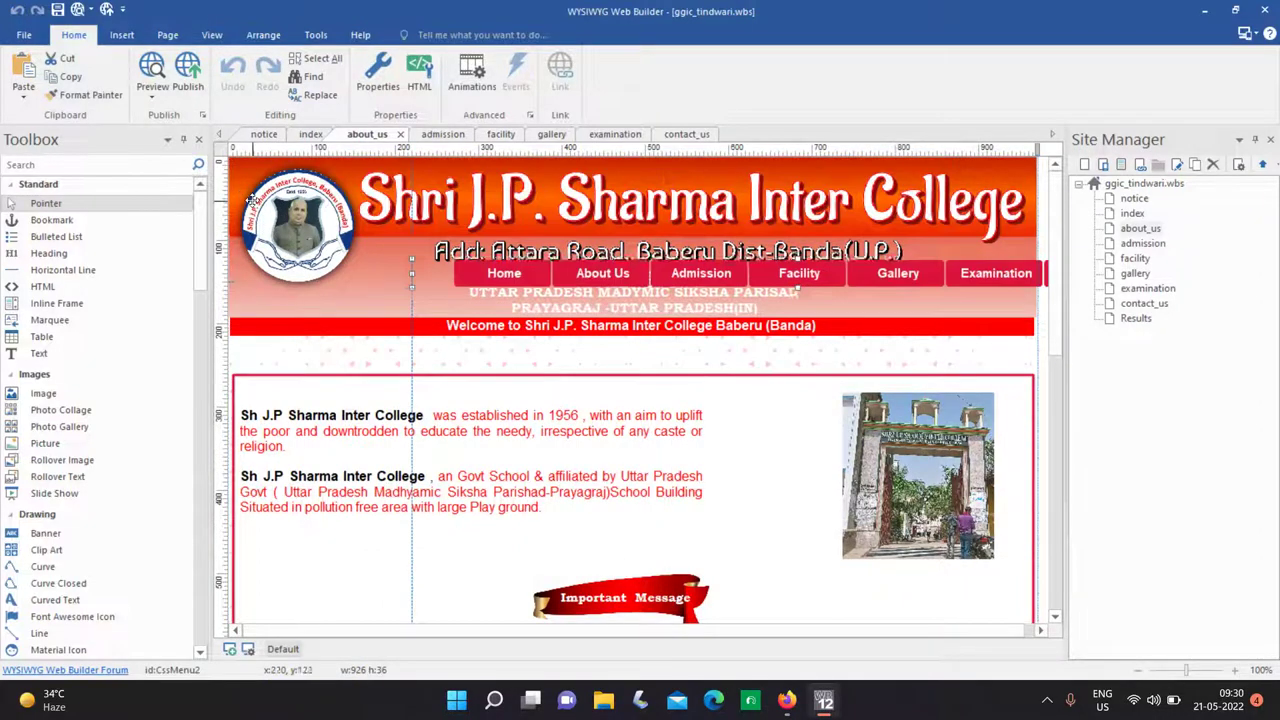
click(600, 330)
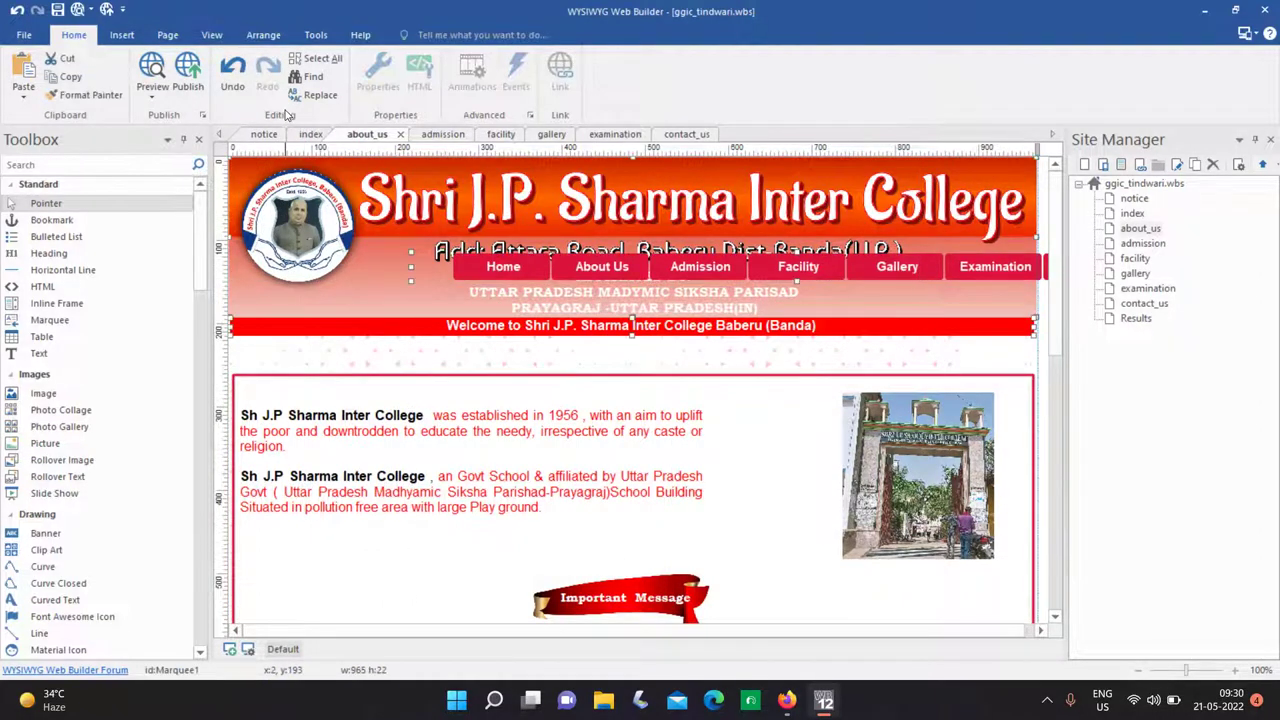
key(Delete)
key(ctrl+z)
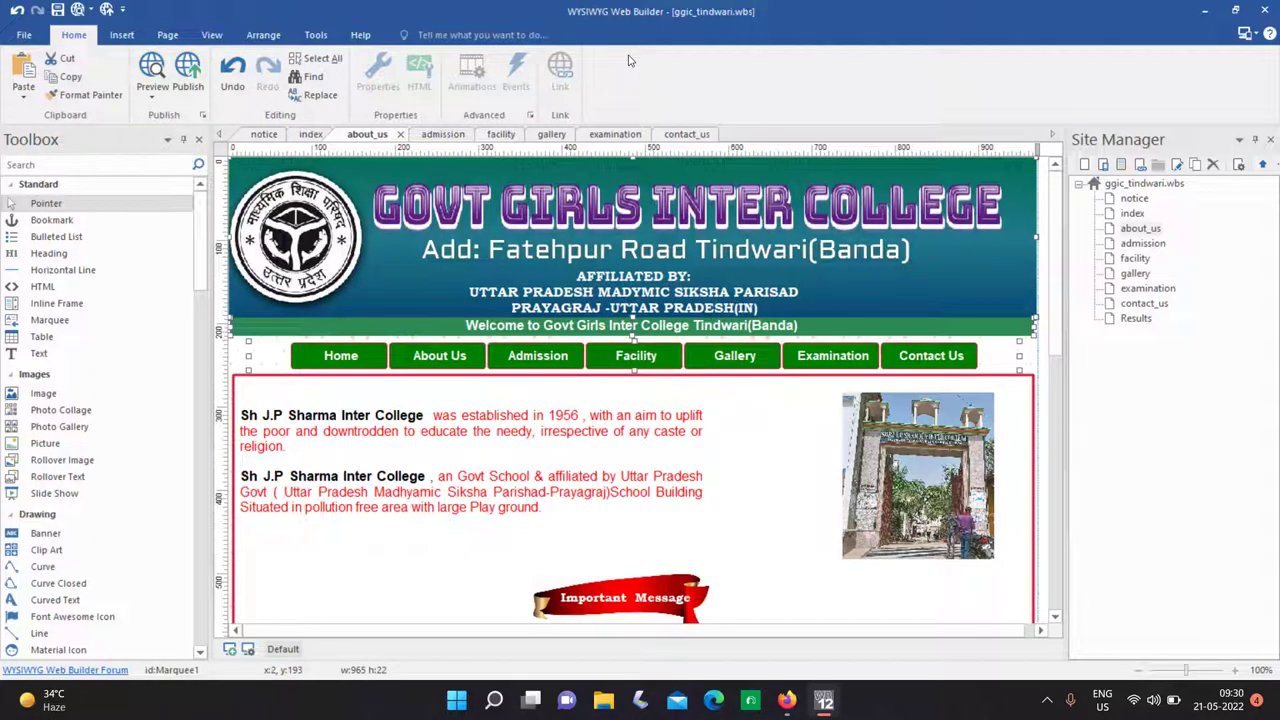
Replace the admission page's old header, welcome marquee and menu with the copied Govt Girls Inter College set.
click(440, 134)
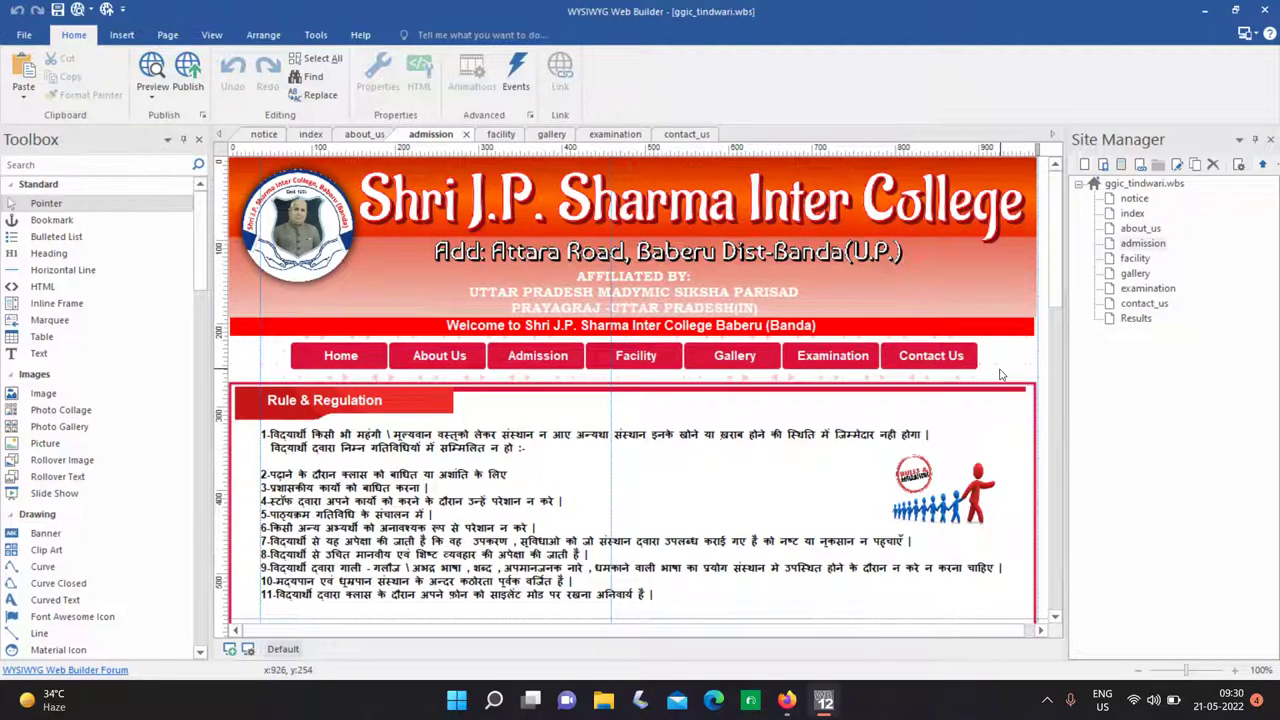
key(ctrl+v)
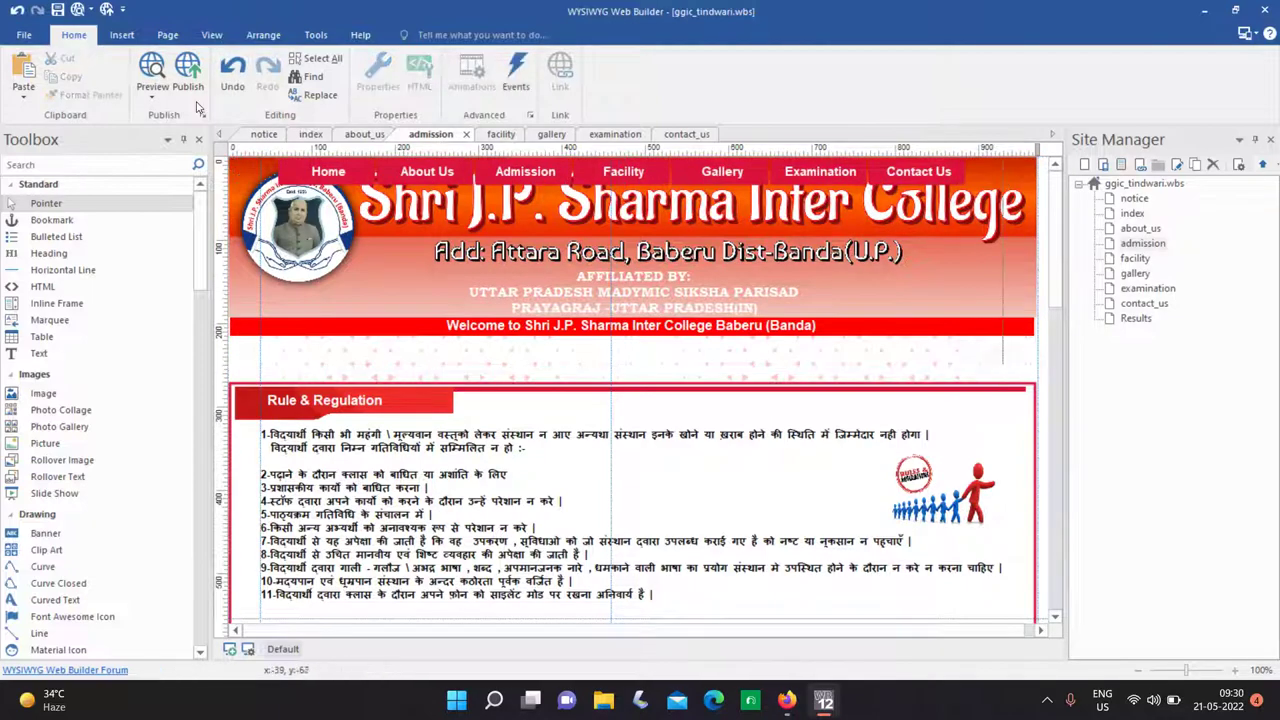
key(ctrl+z)
key(ctrl+z)
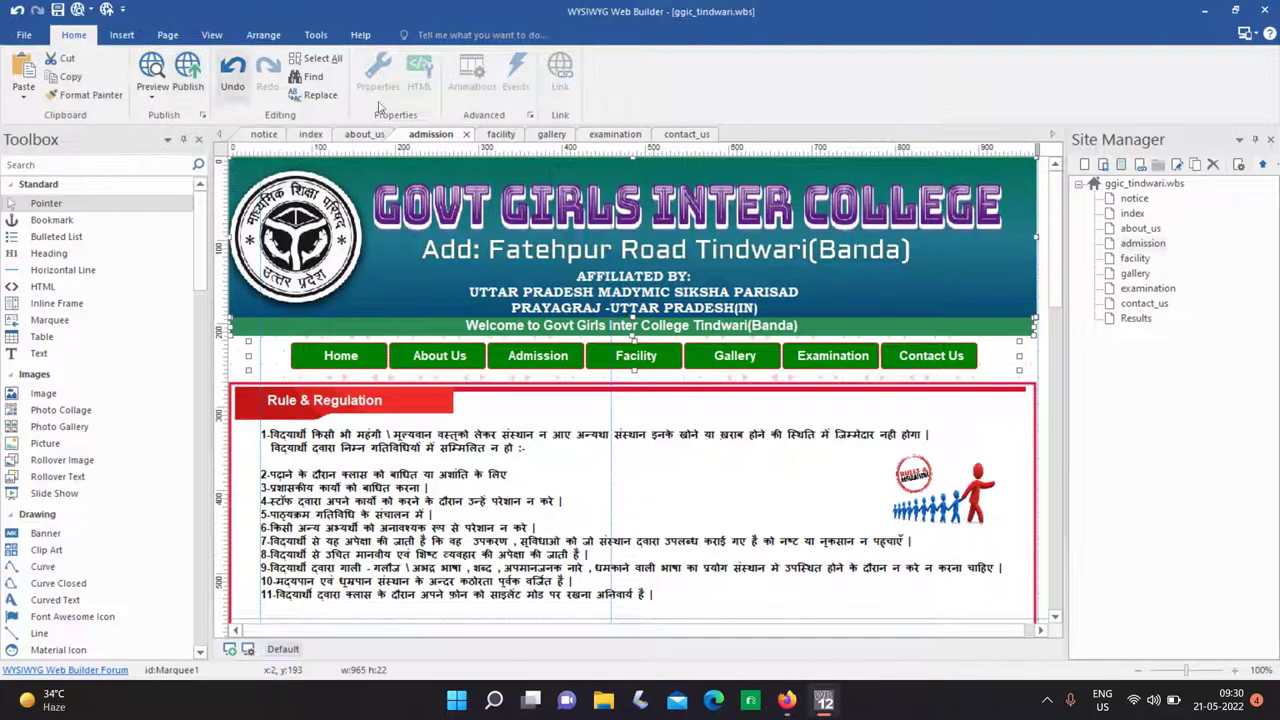
Replace the facility page's old header, marquee and menu, along with the College Facility heading, with the copied Govt Girls Inter College set.
click(499, 135)
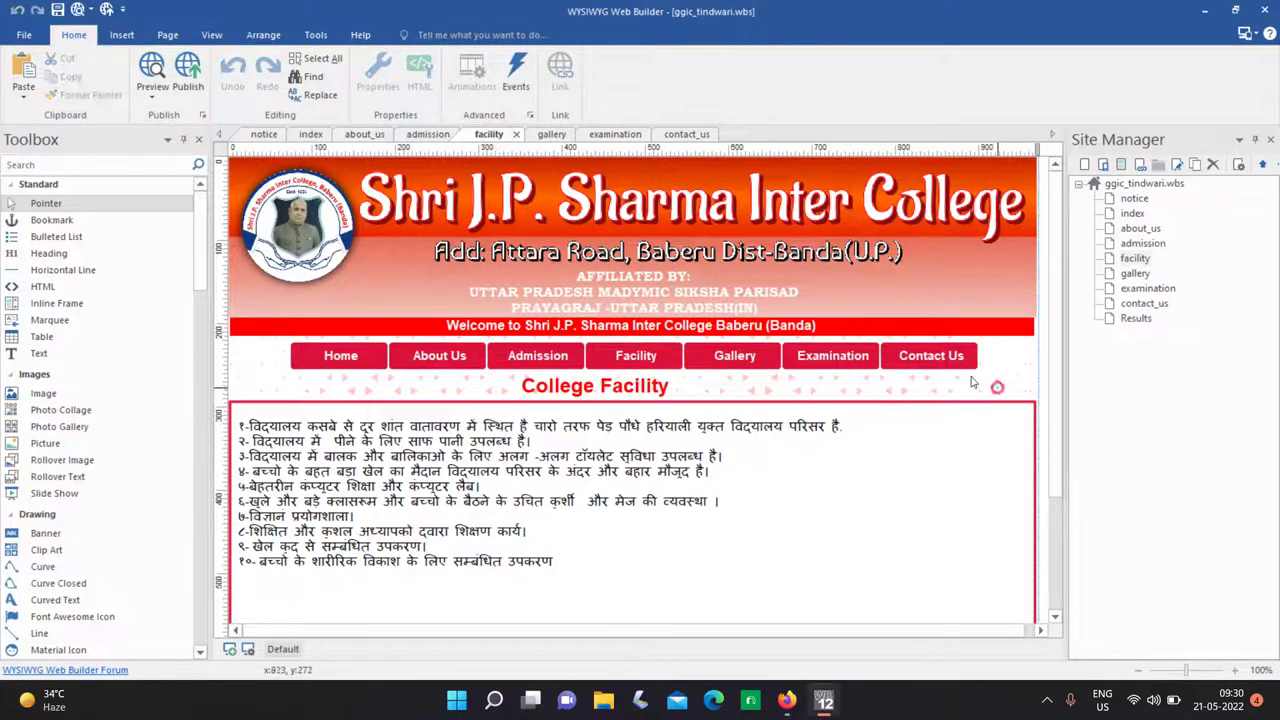
drag(970, 381, 233, 131)
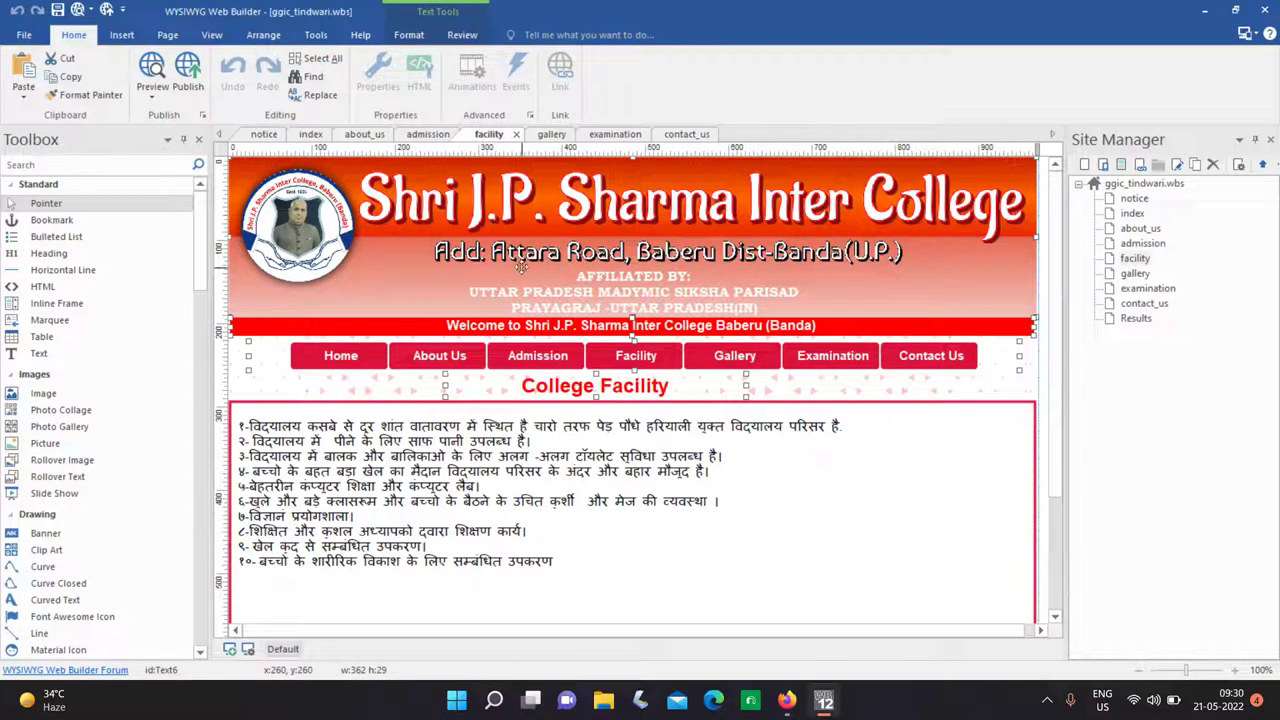
key(Delete)
key(ctrl+v)
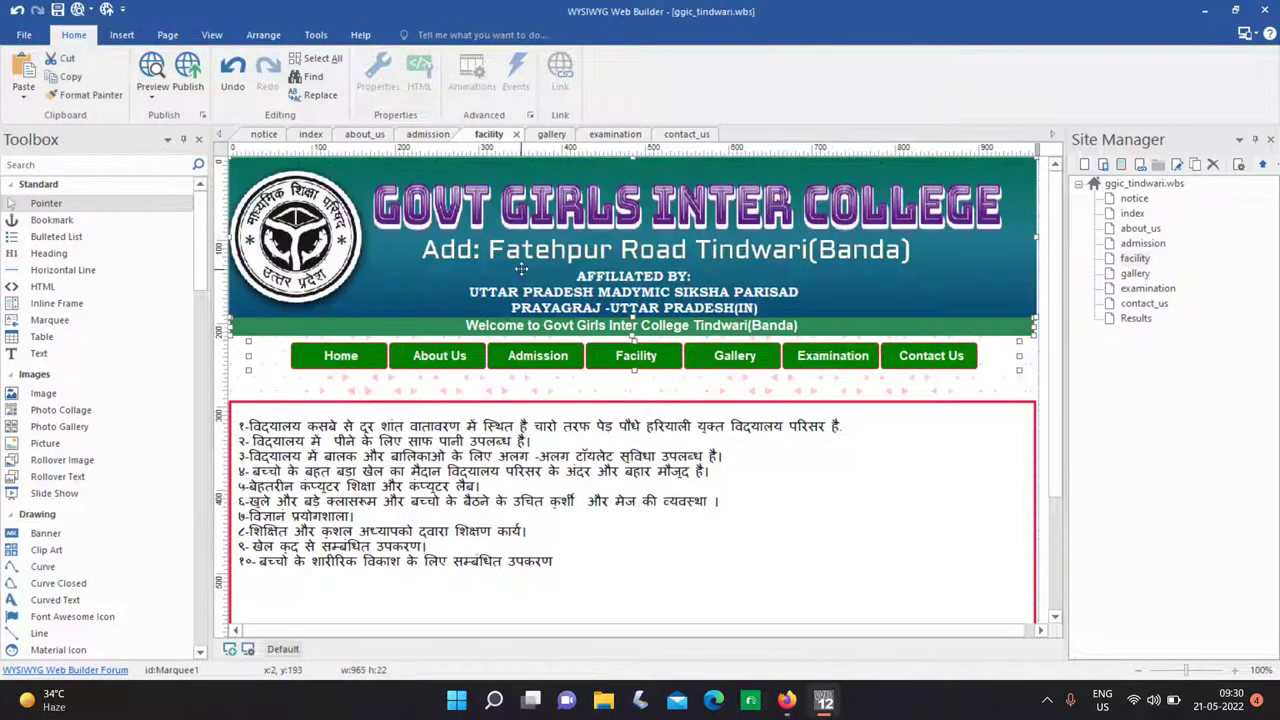
Replace the gallery page's old header, welcome marquee and menu with the copied Govt Girls Inter College set.
click(551, 136)
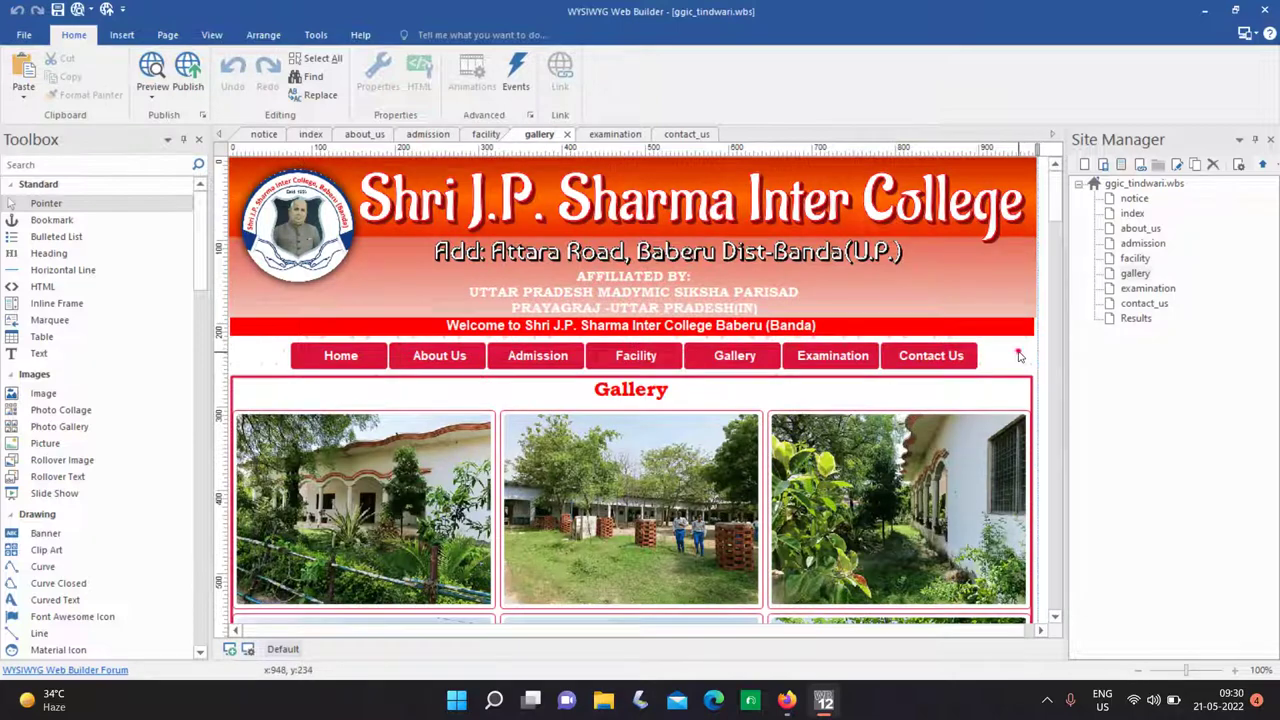
drag(998, 237, 998, 199)
drag(997, 351, 235, 163)
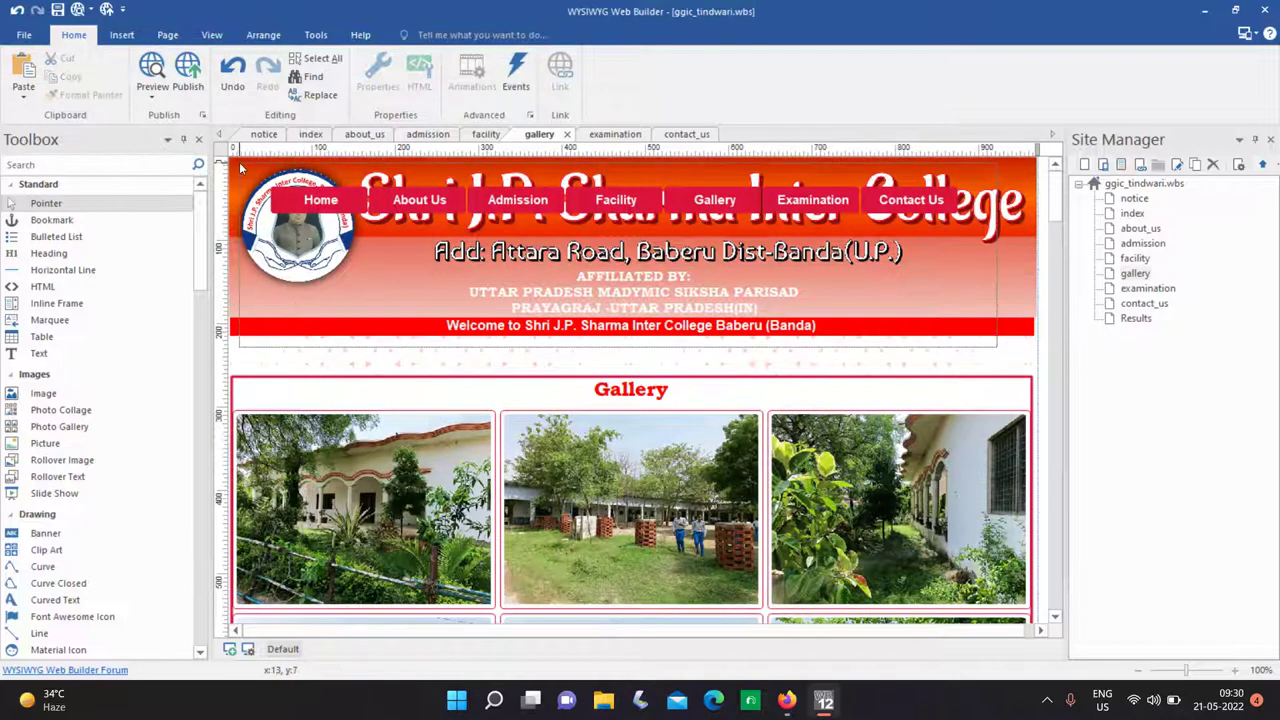
key(Delete)
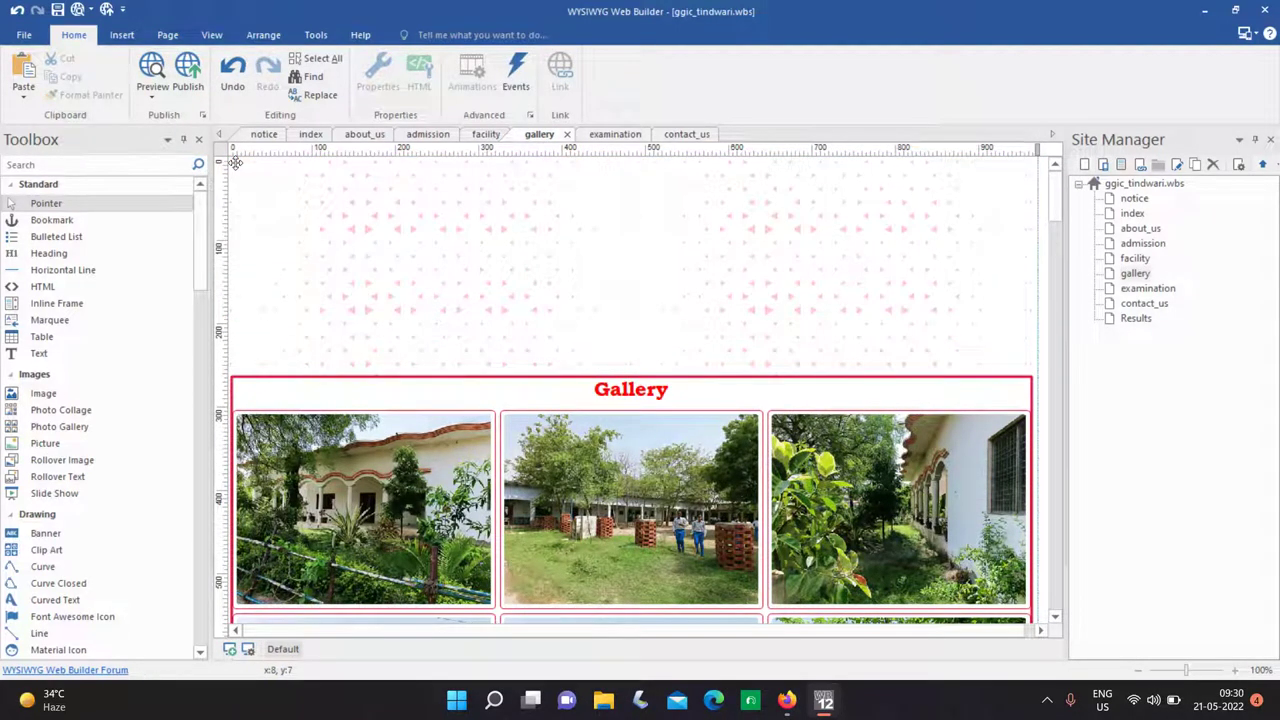
key(ctrl+v)
Replace the examination page's old header, welcome marquee and menu with the copied Govt Girls Inter College set.
click(610, 134)
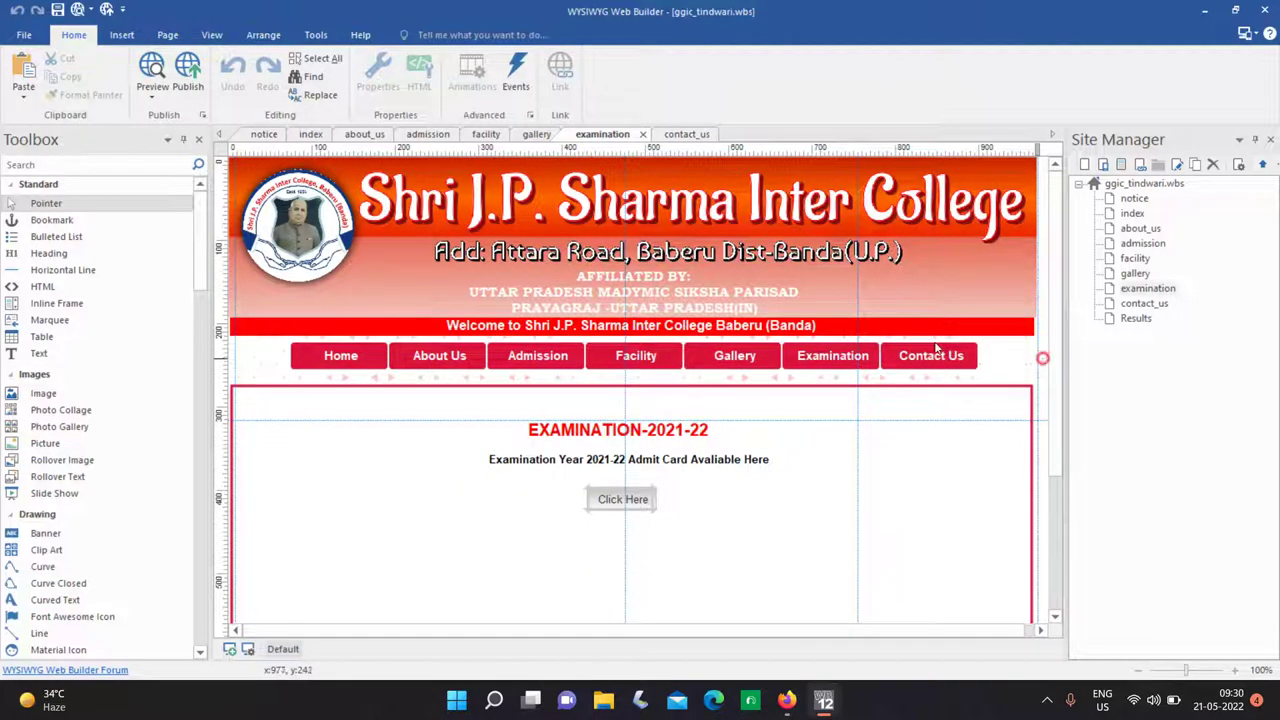
drag(937, 347, 235, 160)
key(Delete)
key(ctrl+v)
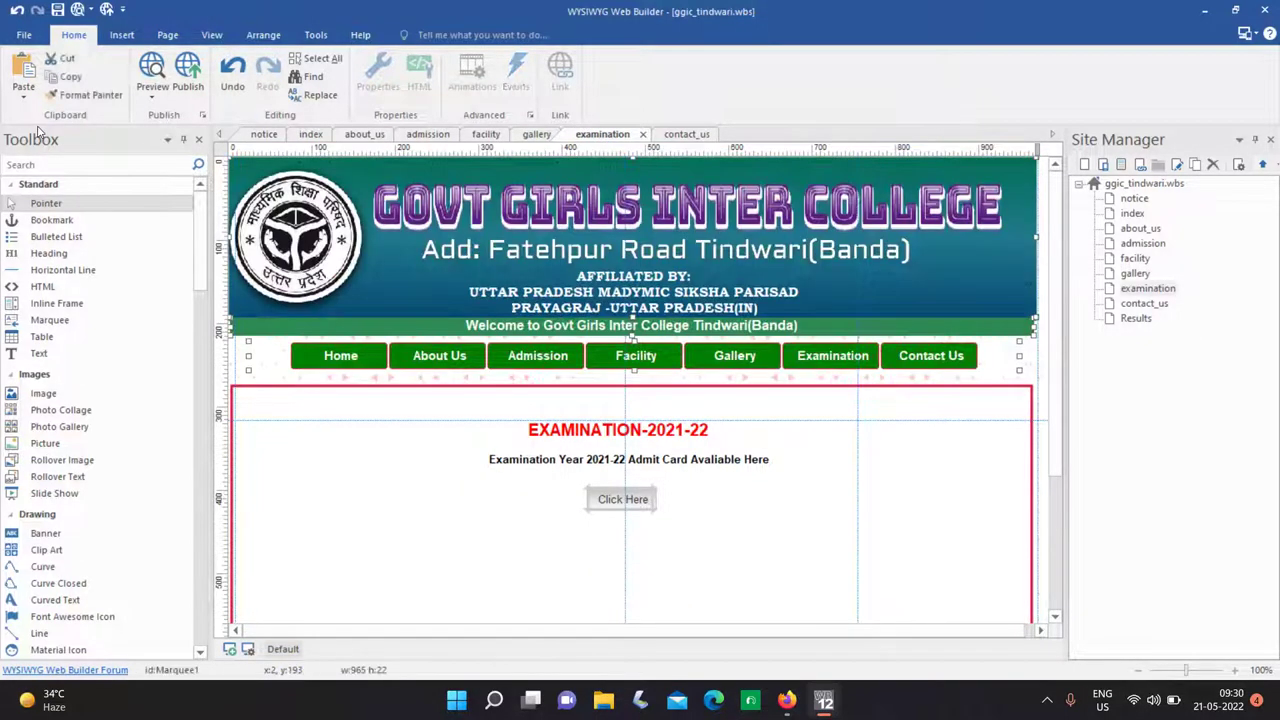
Replace the contact_us page's old header, welcome marquee and menu with the copied Govt Girls Inter College set.
click(678, 134)
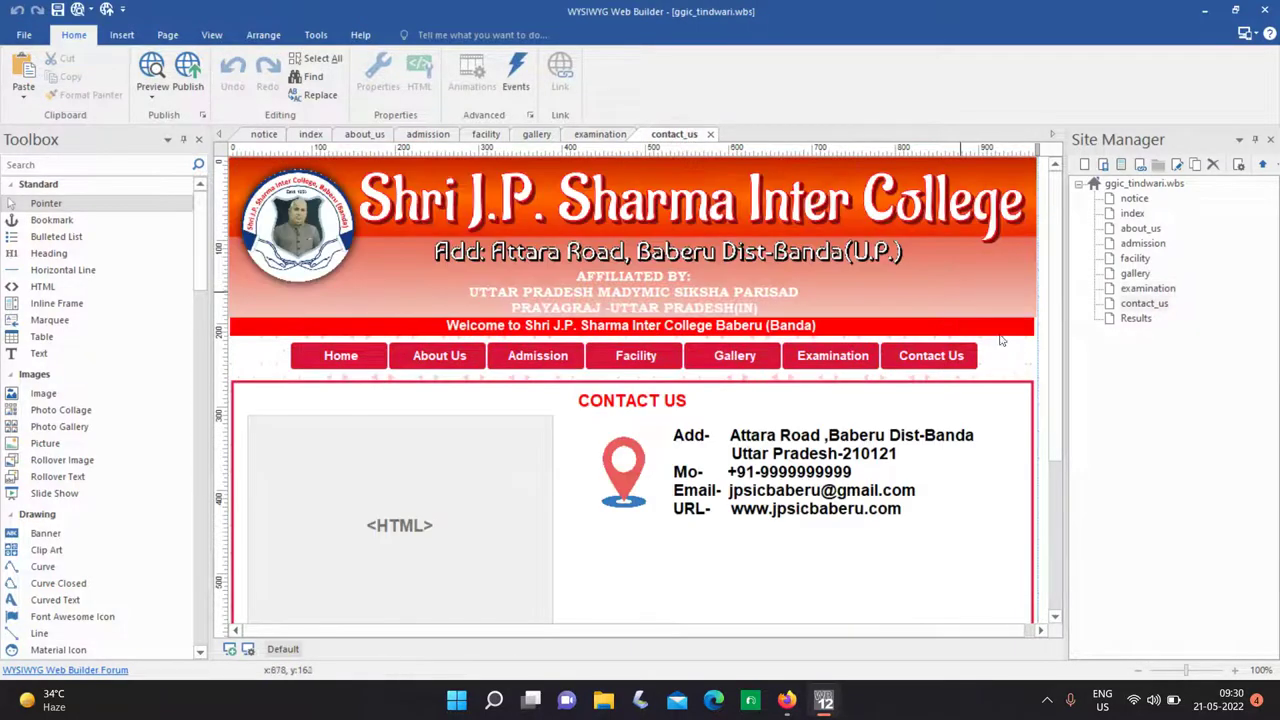
drag(1040, 365, 960, 175)
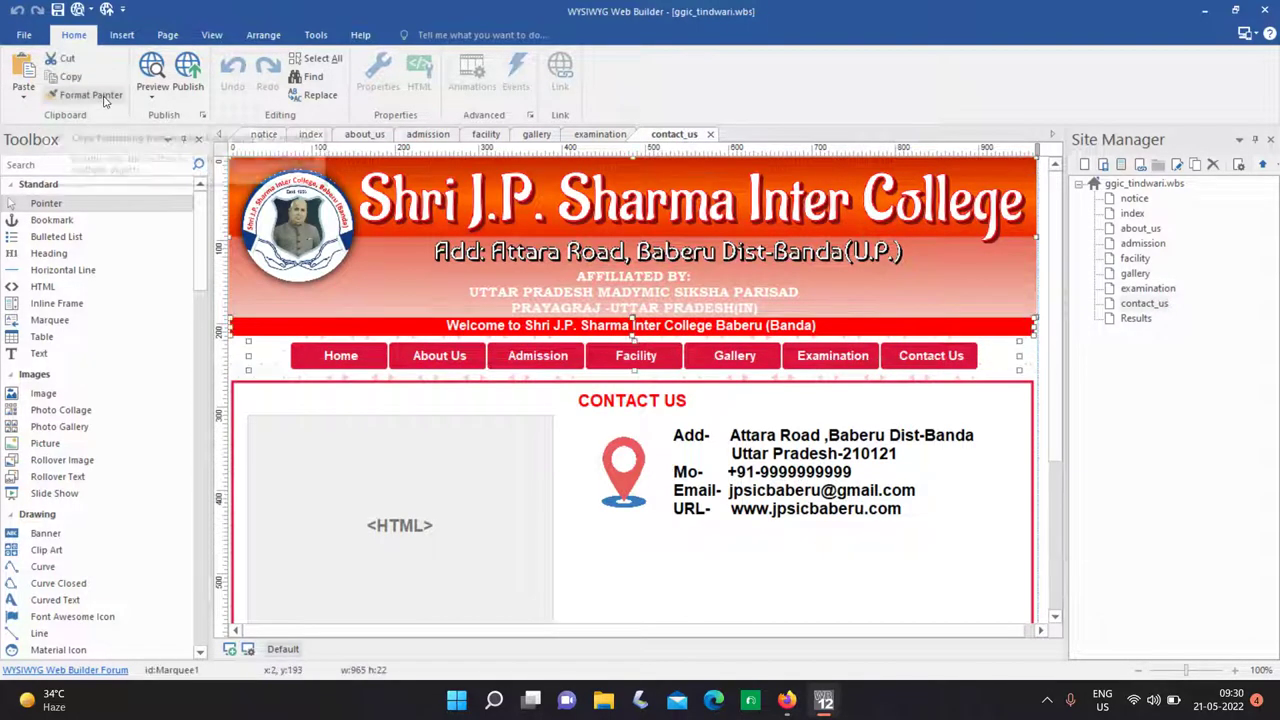
key(Delete)
key(ctrl+v)
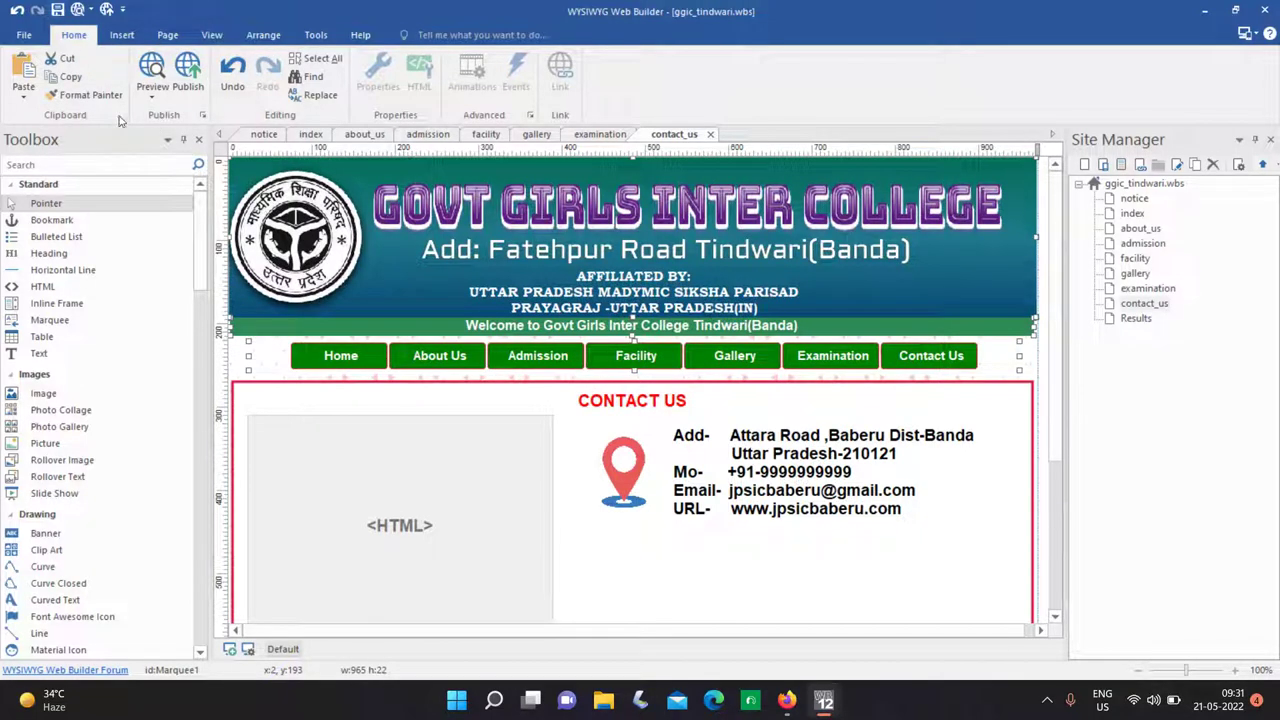
Delete the old gate photo on the about_us page and place a new image frame beside the introduction text, opening its file selection.
click(310, 134)
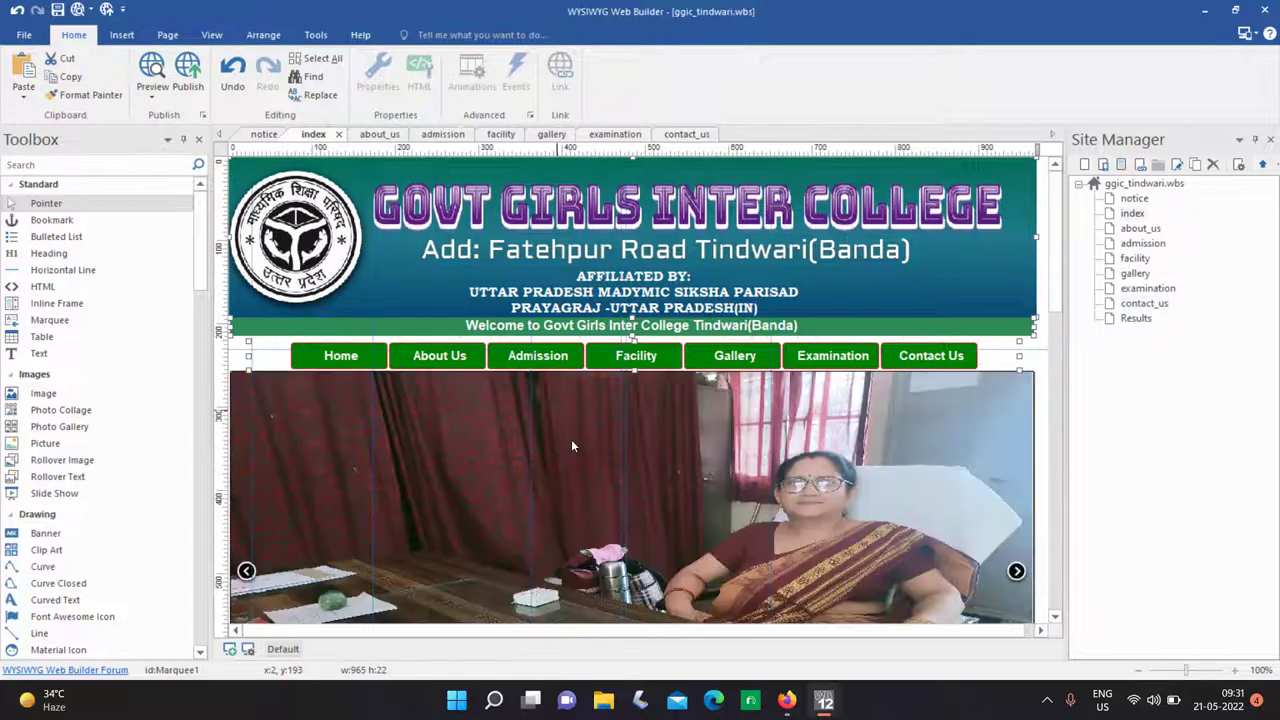
click(375, 134)
scroll(570, 405, down, 2)
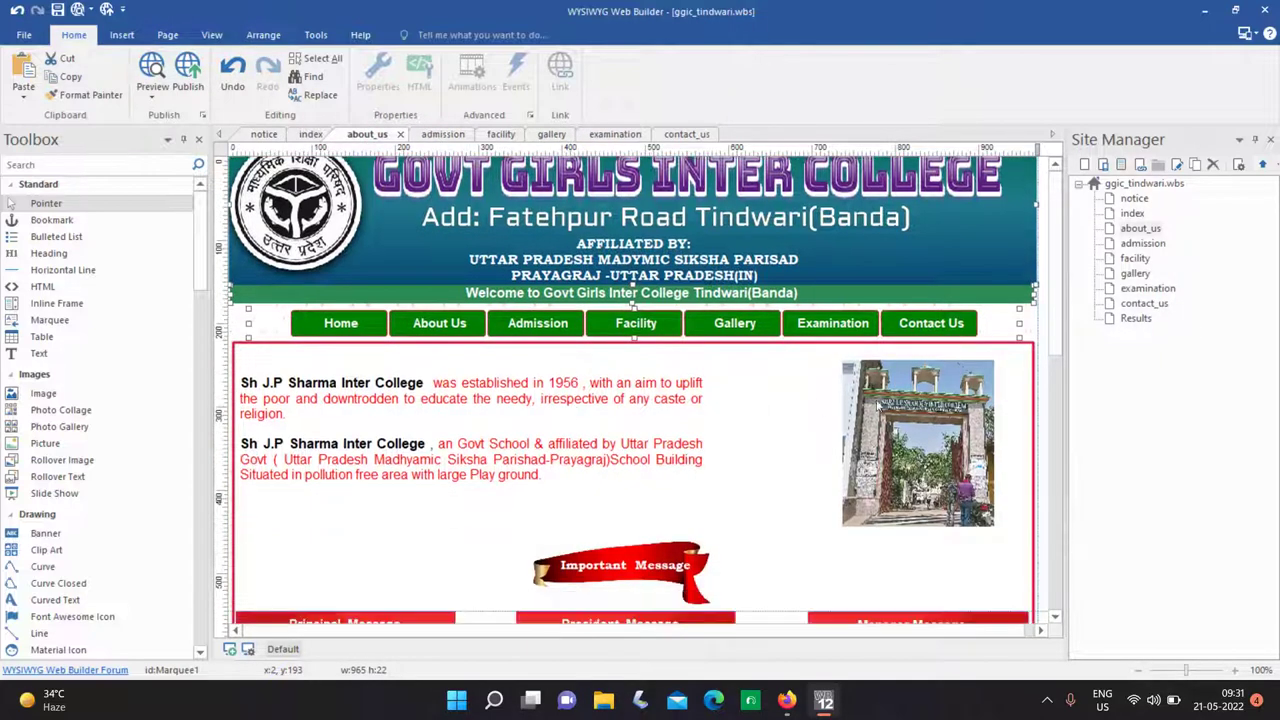
click(901, 411)
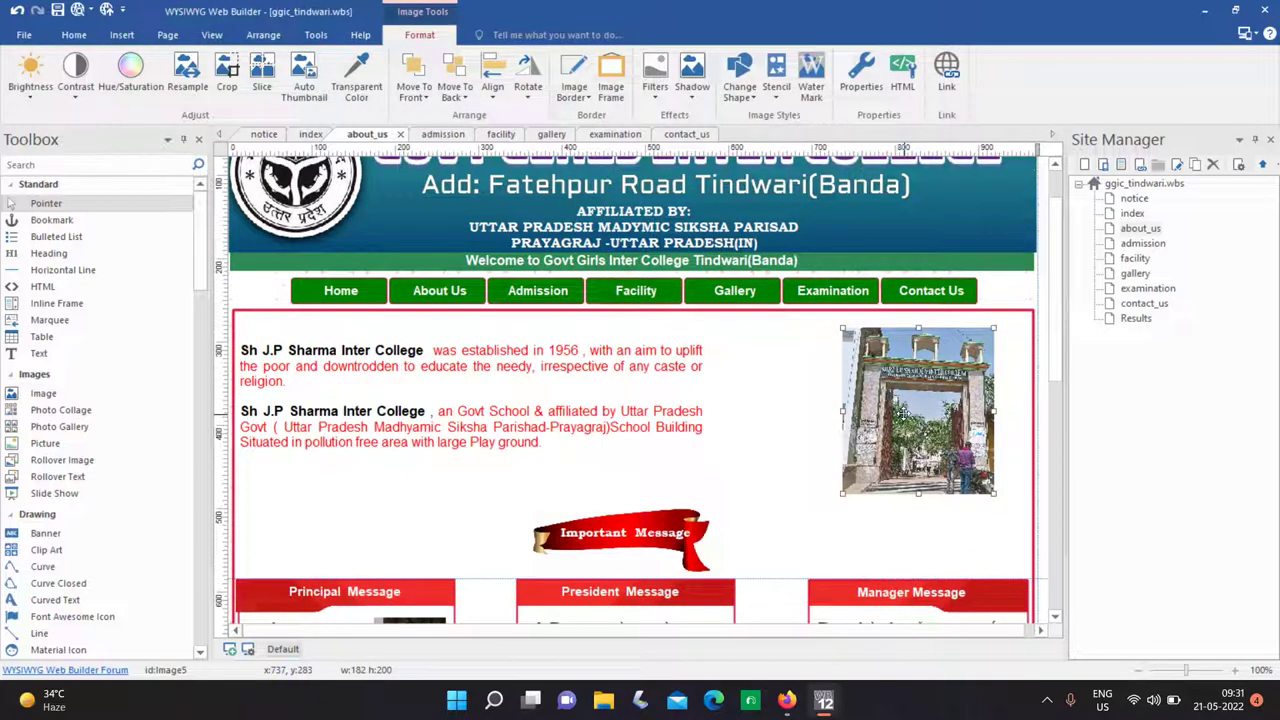
key(Delete)
click(121, 35)
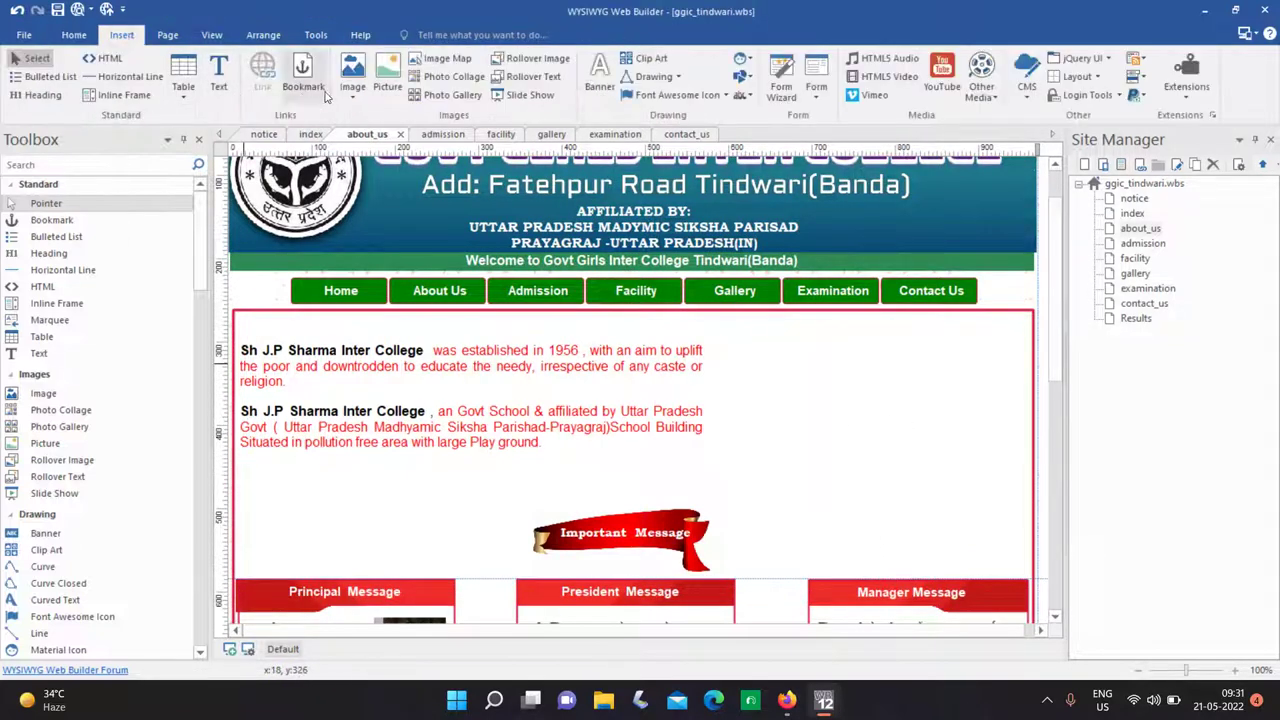
click(352, 75)
drag(806, 337, 948, 436)
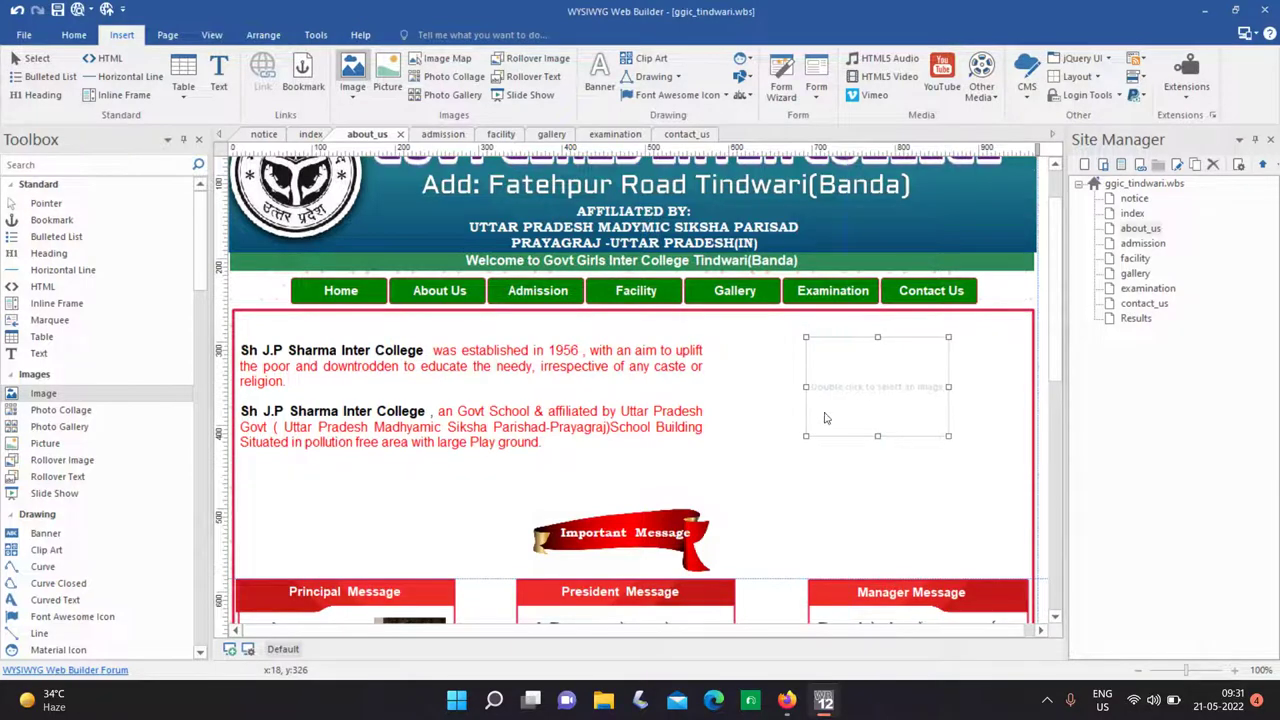
double_click(825, 418)
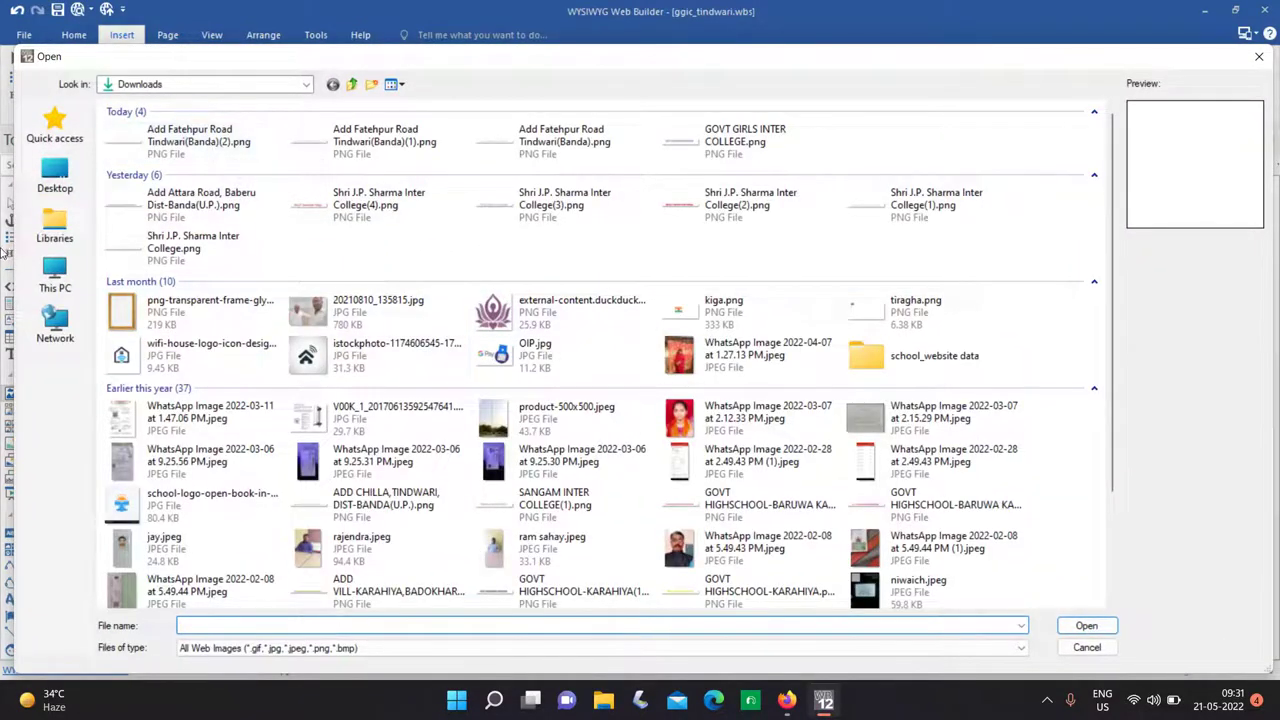
Load the school gate photo from D:\Web_developing\ggic tindwari, scale it to about 286 × 163, and position it beside the introduction text.
click(54, 228)
click(55, 178)
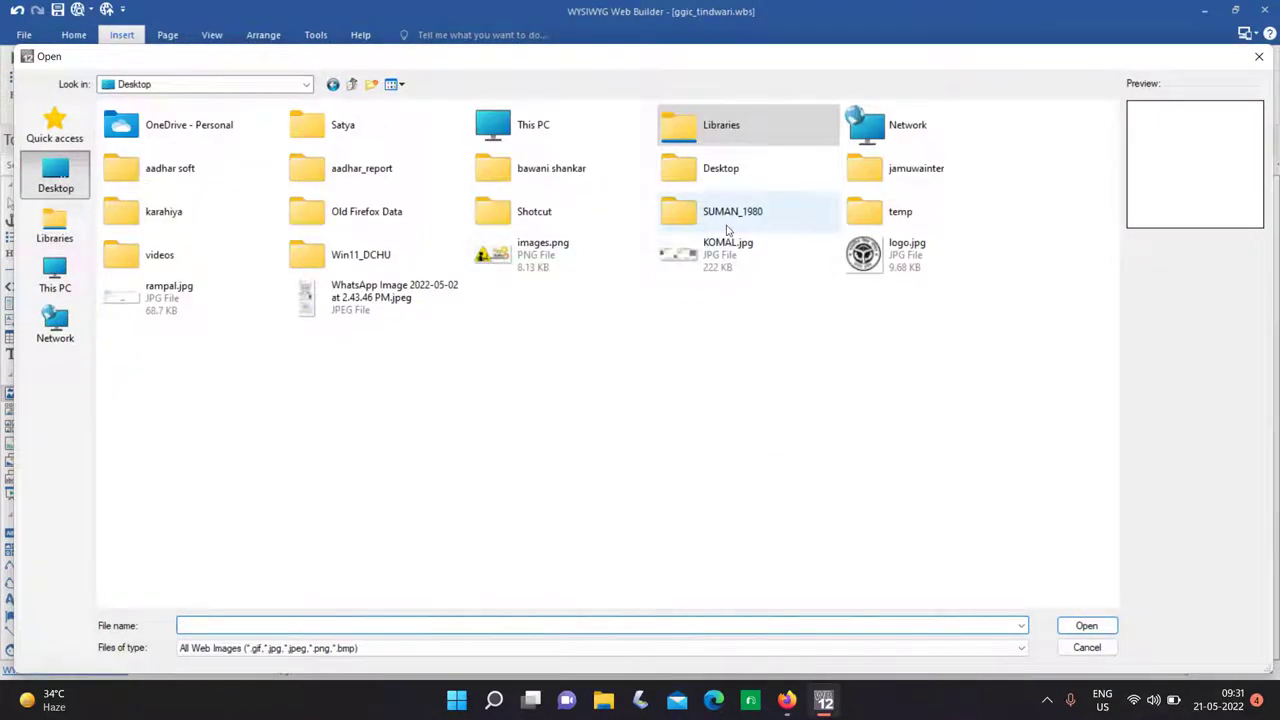
click(56, 272)
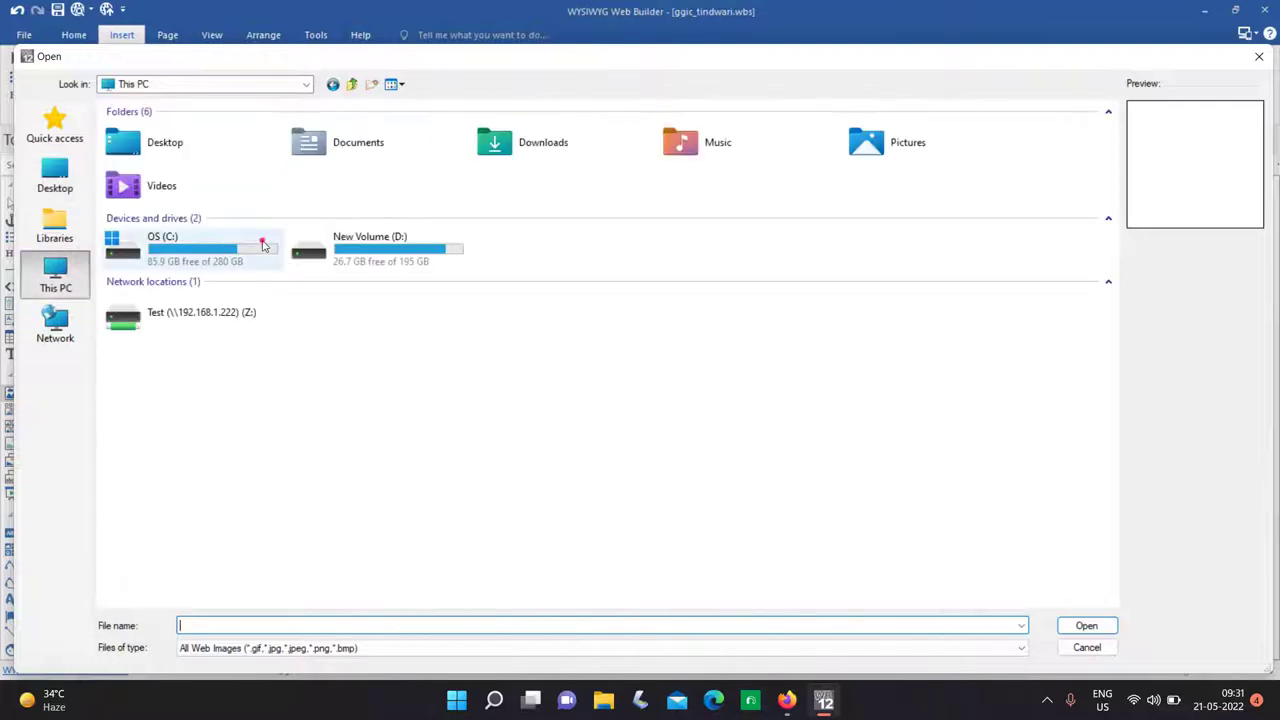
double_click(366, 255)
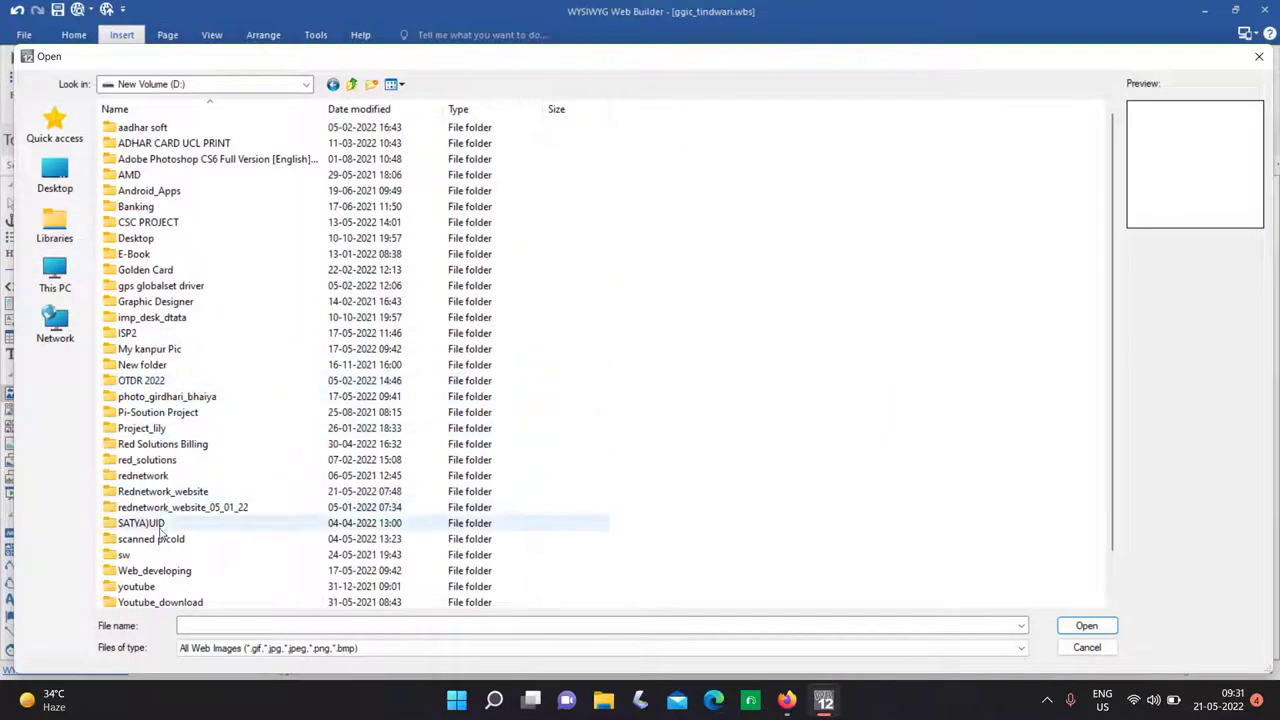
double_click(170, 491)
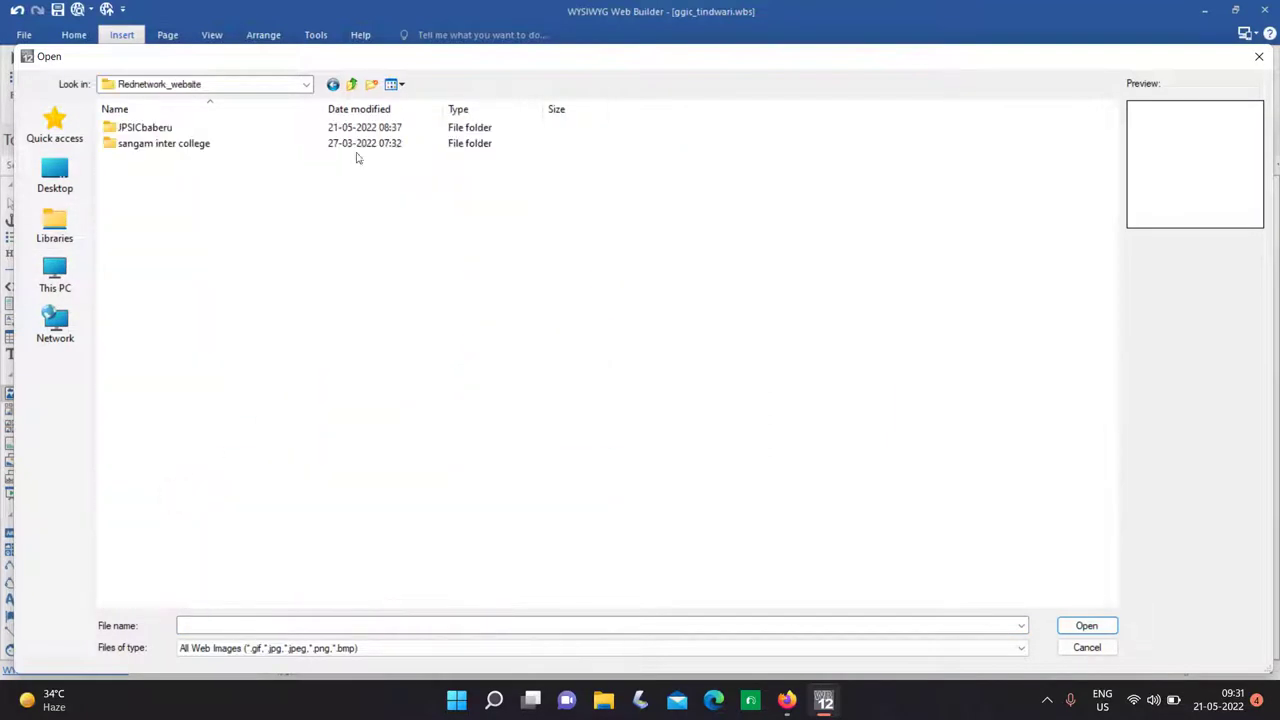
click(362, 86)
double_click(143, 494)
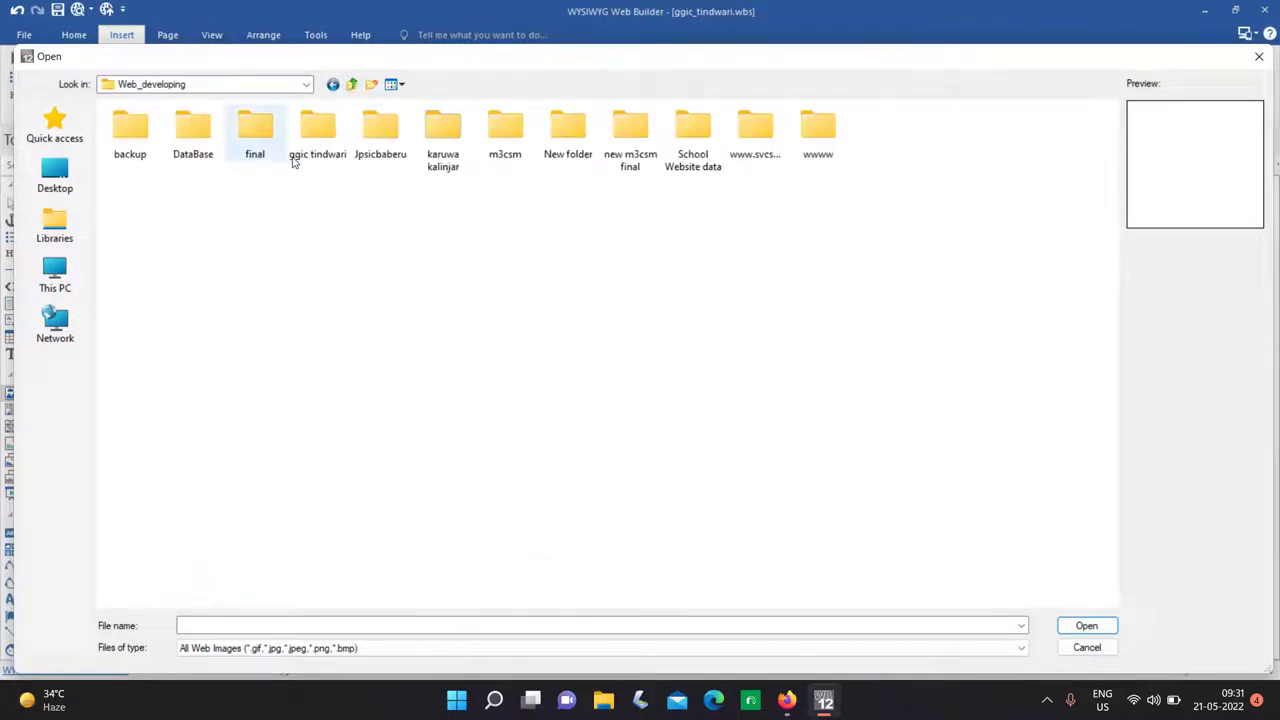
double_click(317, 135)
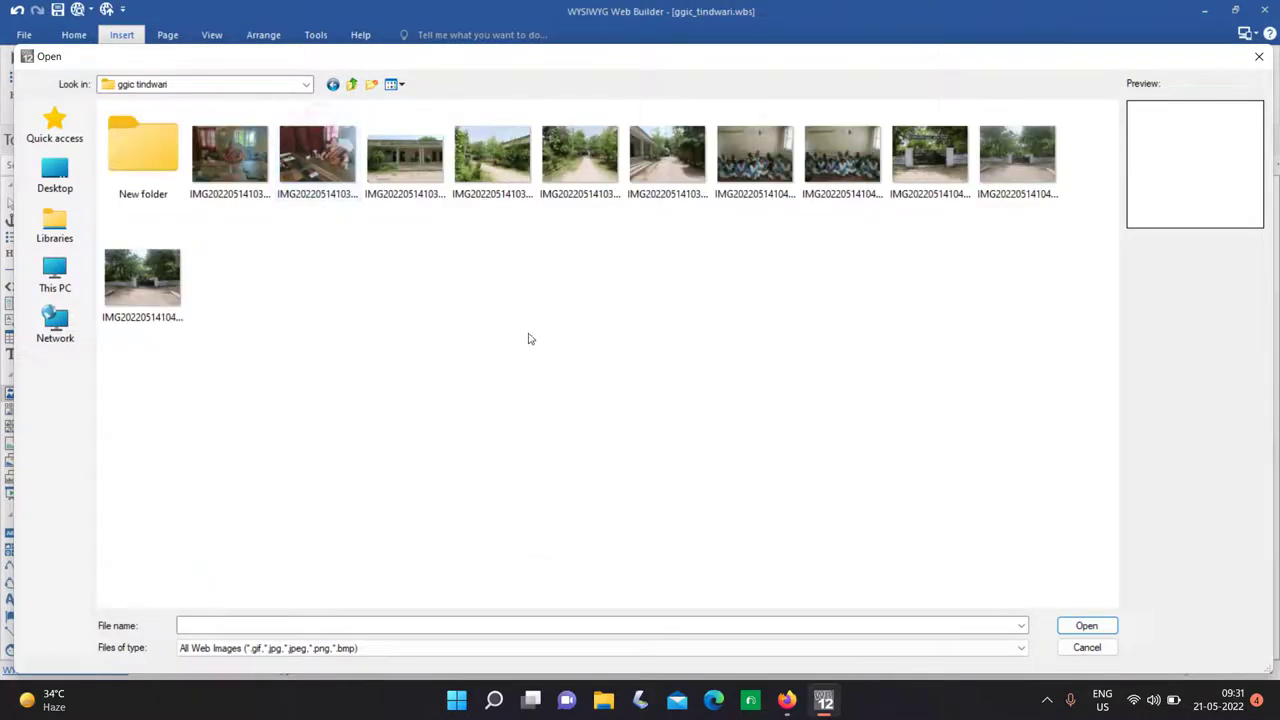
click(929, 187)
click(1073, 624)
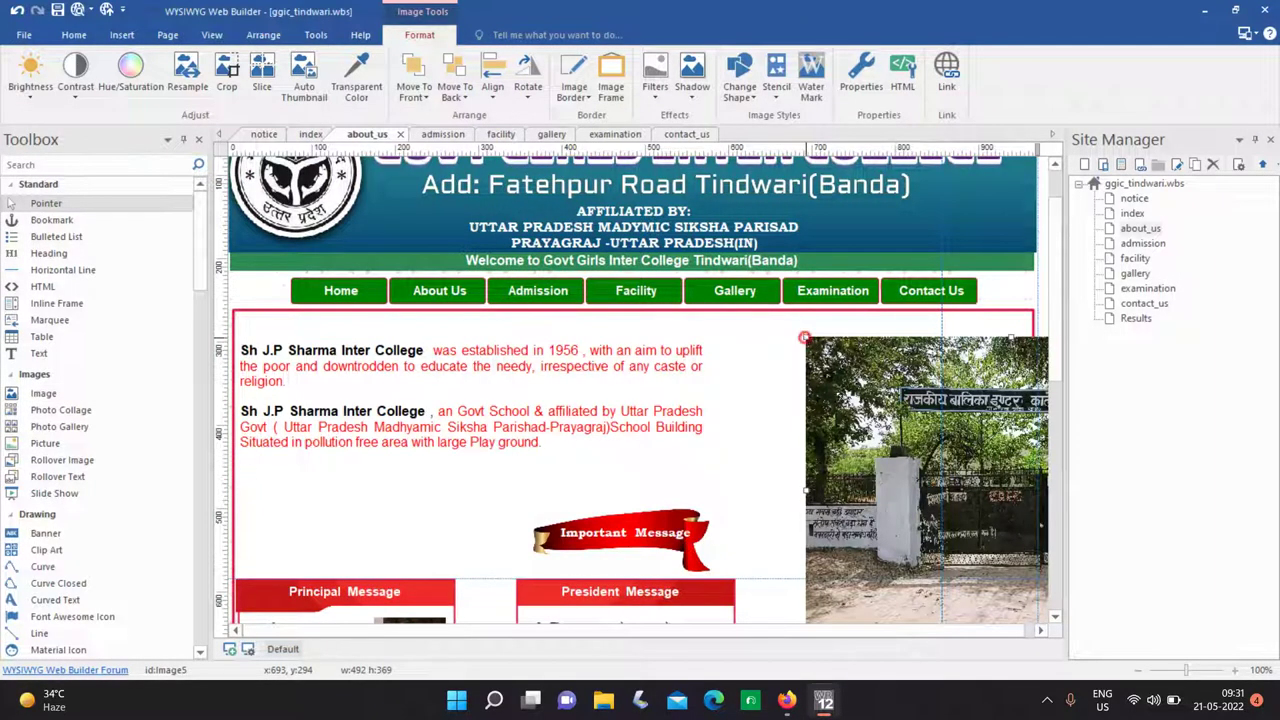
drag(805, 337, 985, 514)
drag(1015, 565, 874, 402)
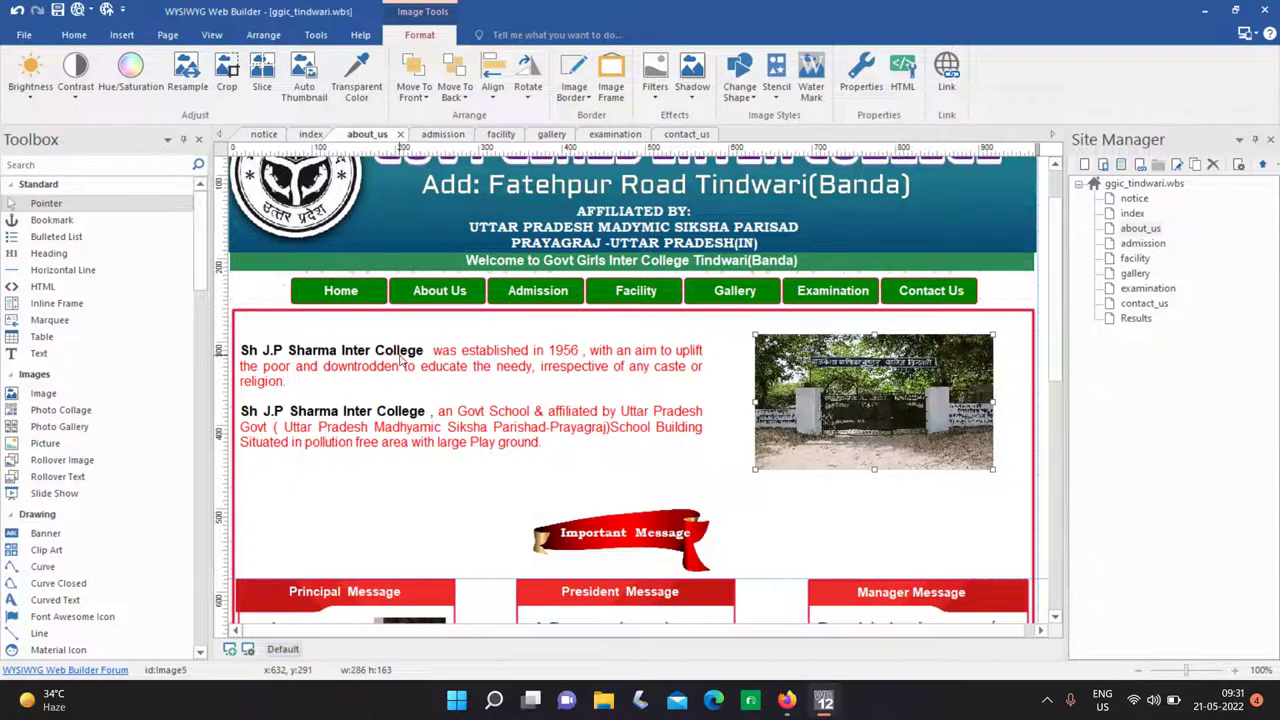
Replace "Sh J.P Sharma Inter College" in the first introduction paragraph with "Govt Girls Inter College".
click(392, 352)
double_click(392, 352)
double_click(392, 351)
drag(258, 349, 200, 350)
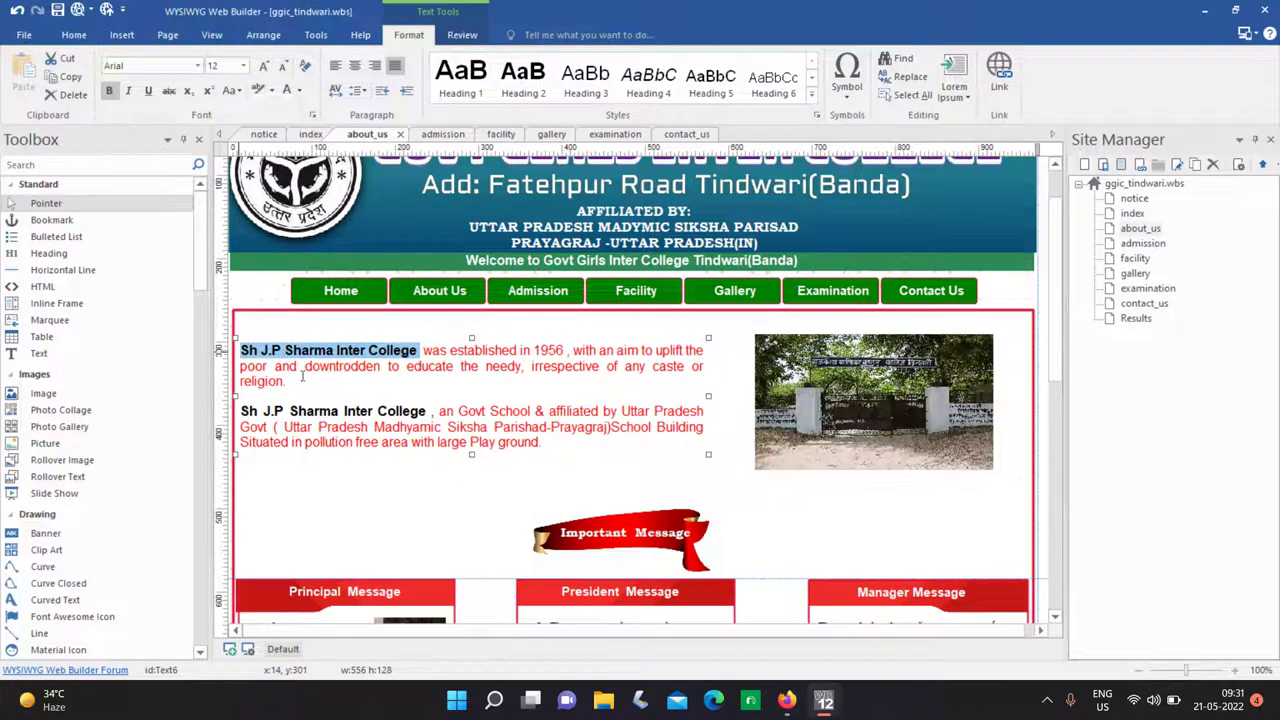
text(Govt )
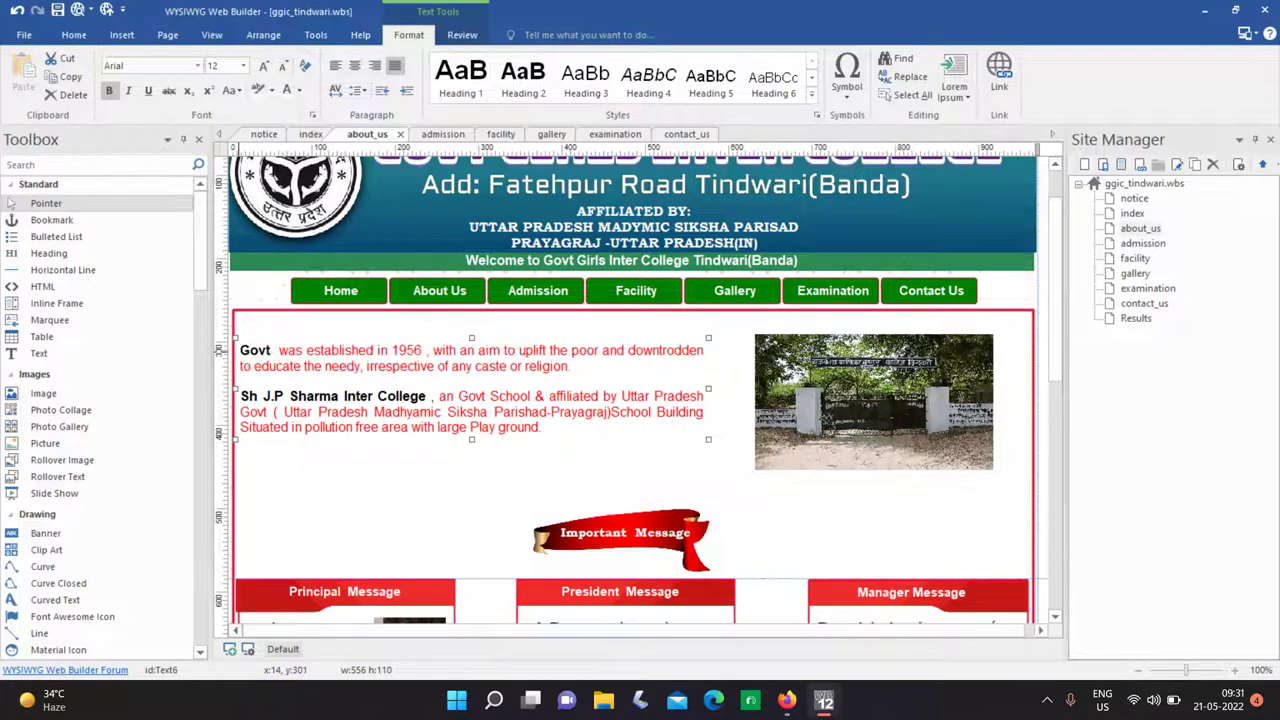
text(Girls )
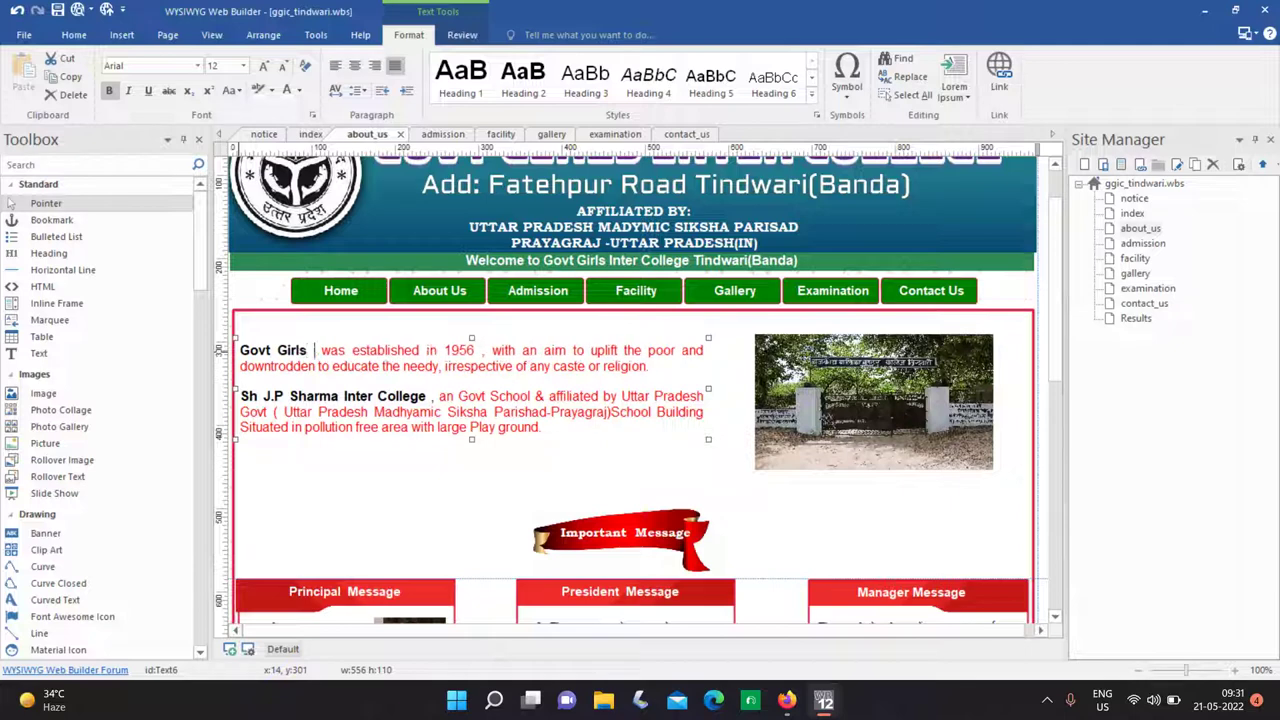
text(Inter C)
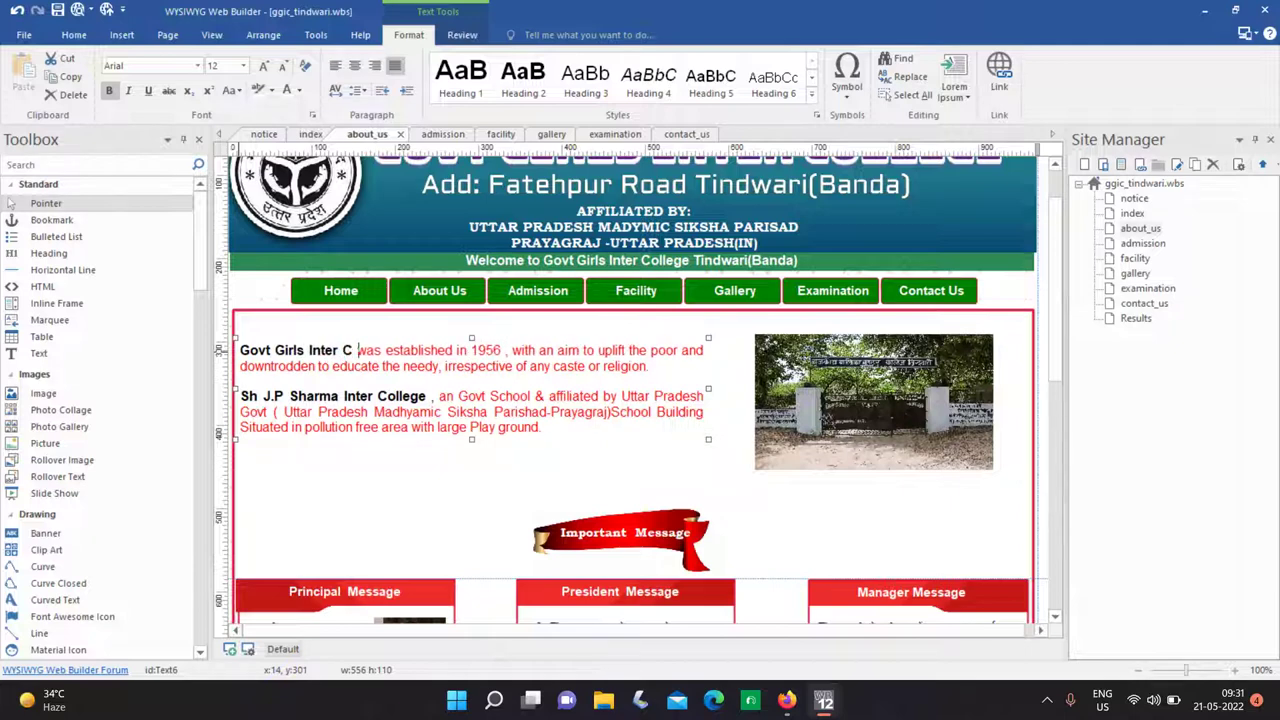
text(ollege)
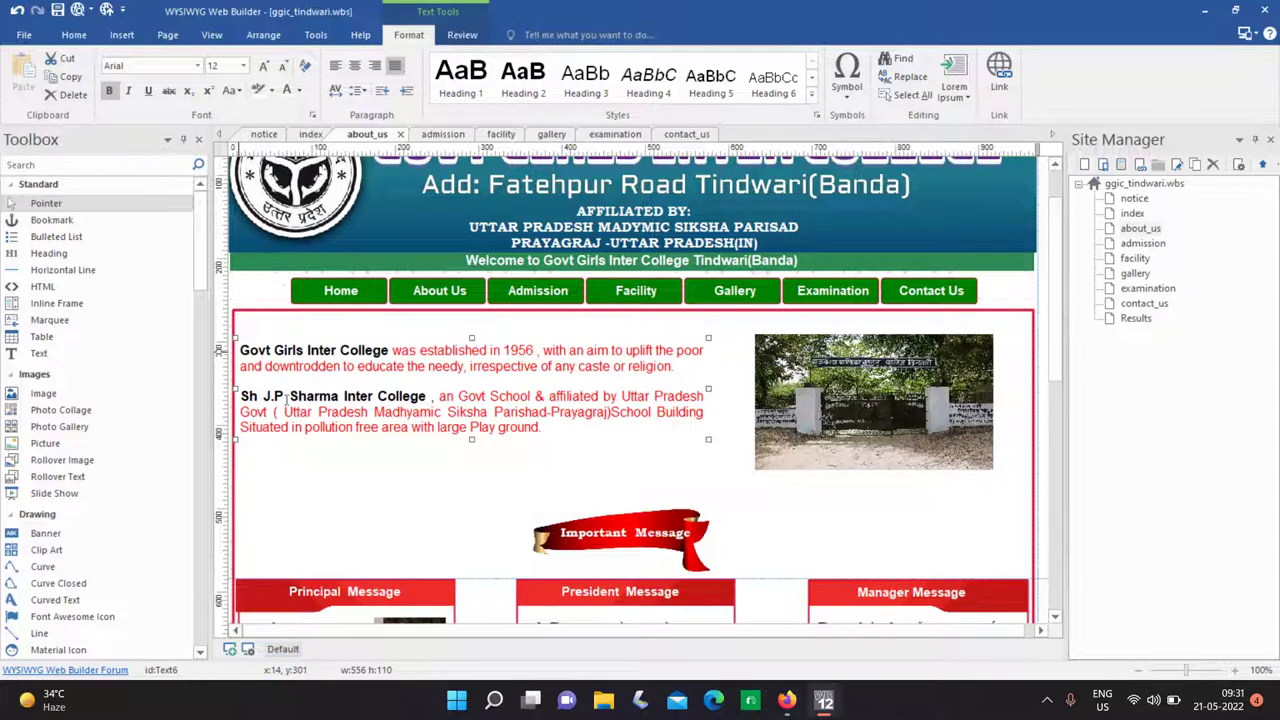
Copy "Govt Girls Inter College" from the first paragraph over the old college name in the second paragraph.
drag(389, 350, 241, 350)
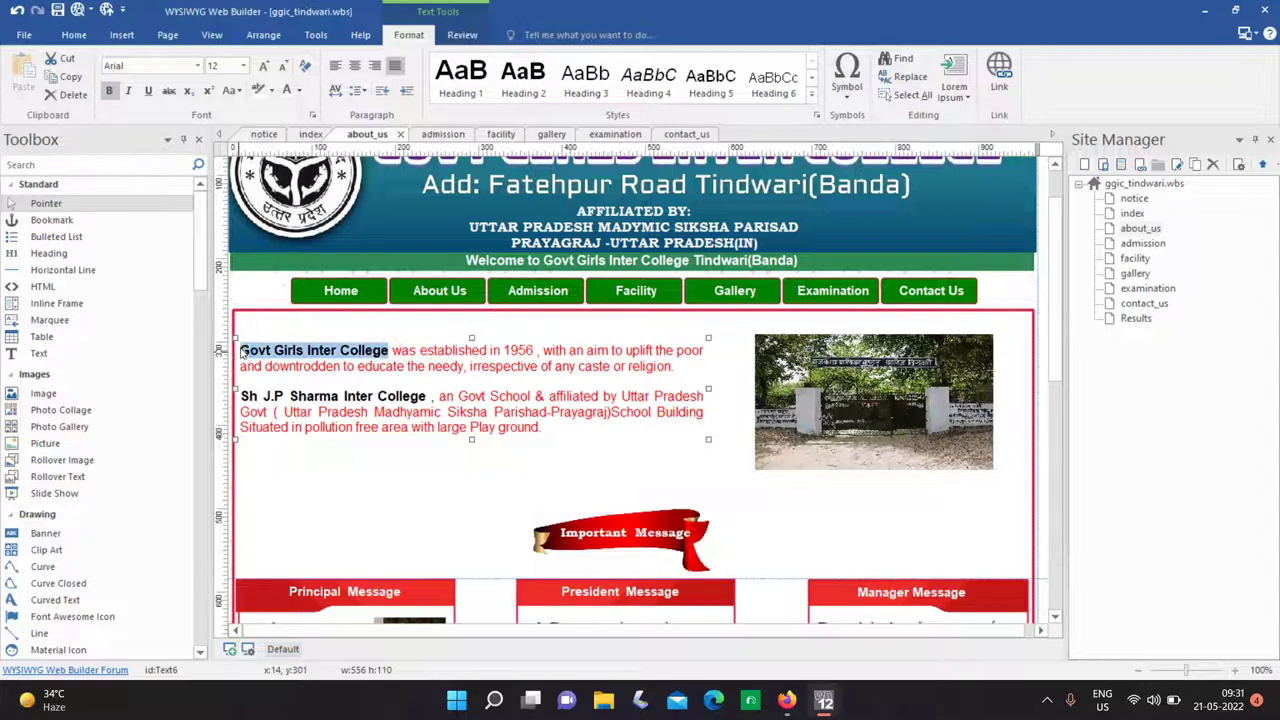
key(ctrl+c)
drag(428, 396, 214, 390)
key(ctrl+v)
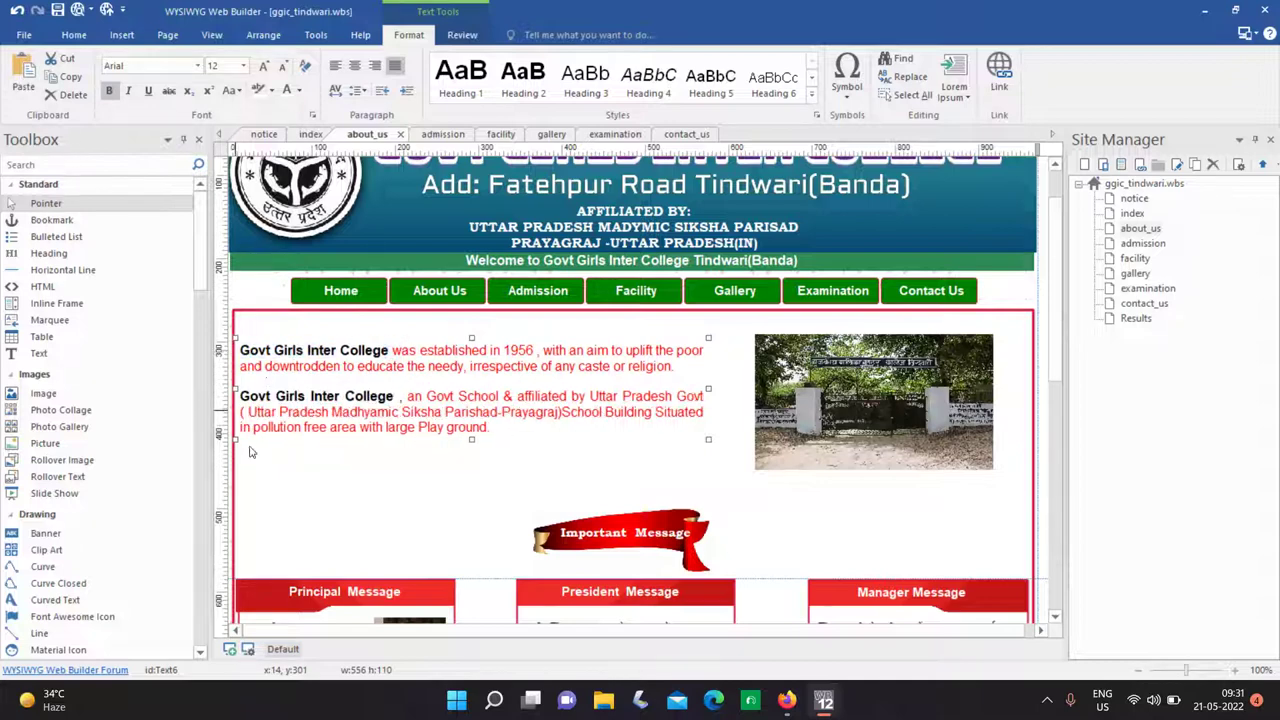
Change the establishment year in the first introduction paragraph to 1998 and finish editing the text.
click(535, 351)
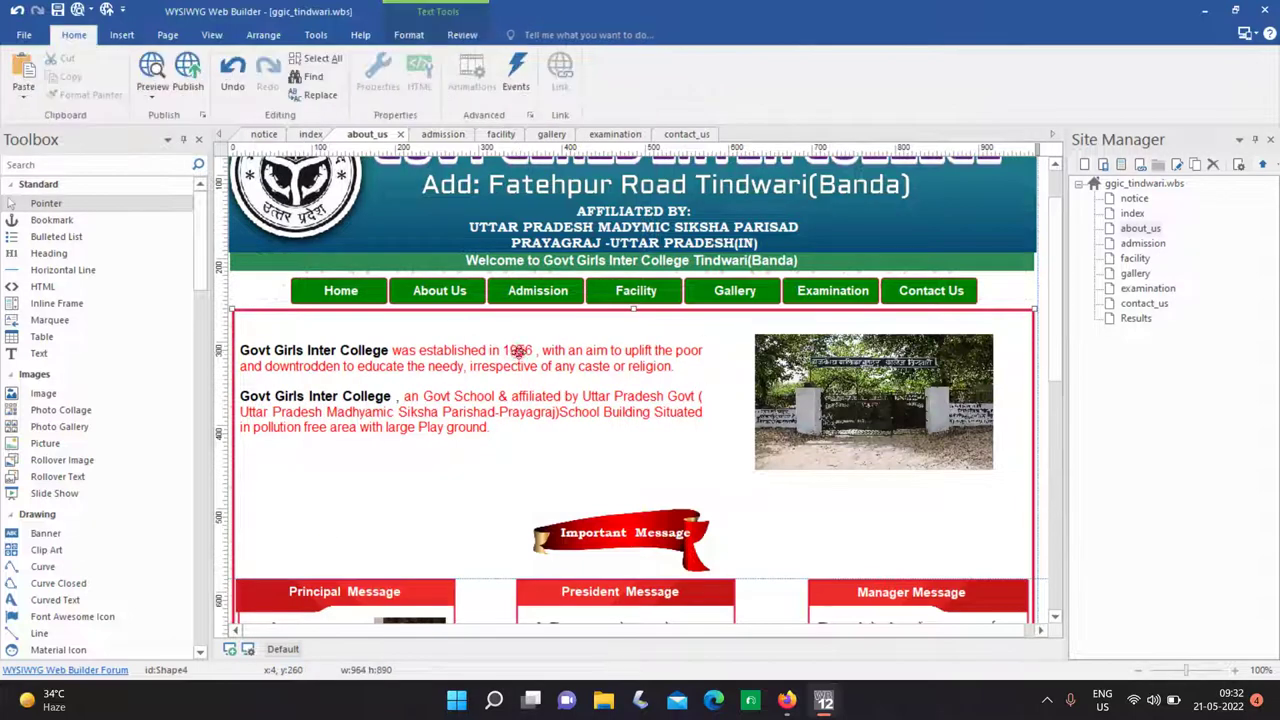
key(BackSpace)
key(BackSpace)
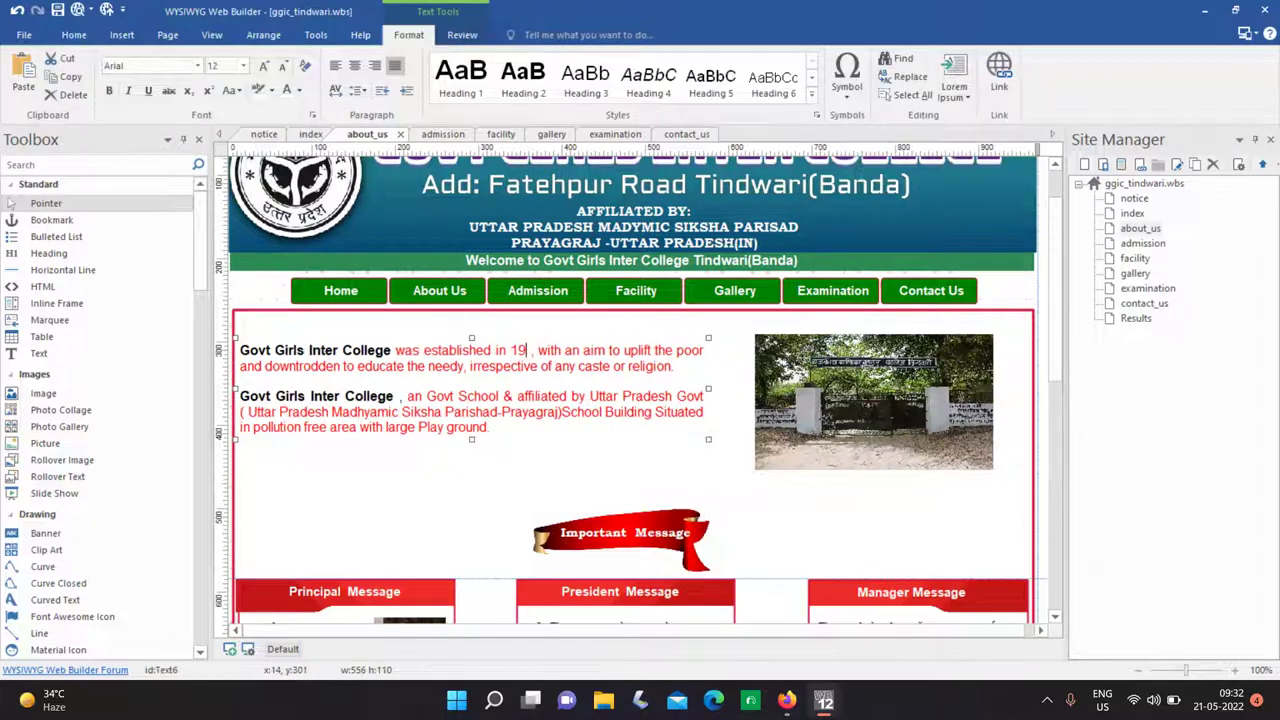
text(98)
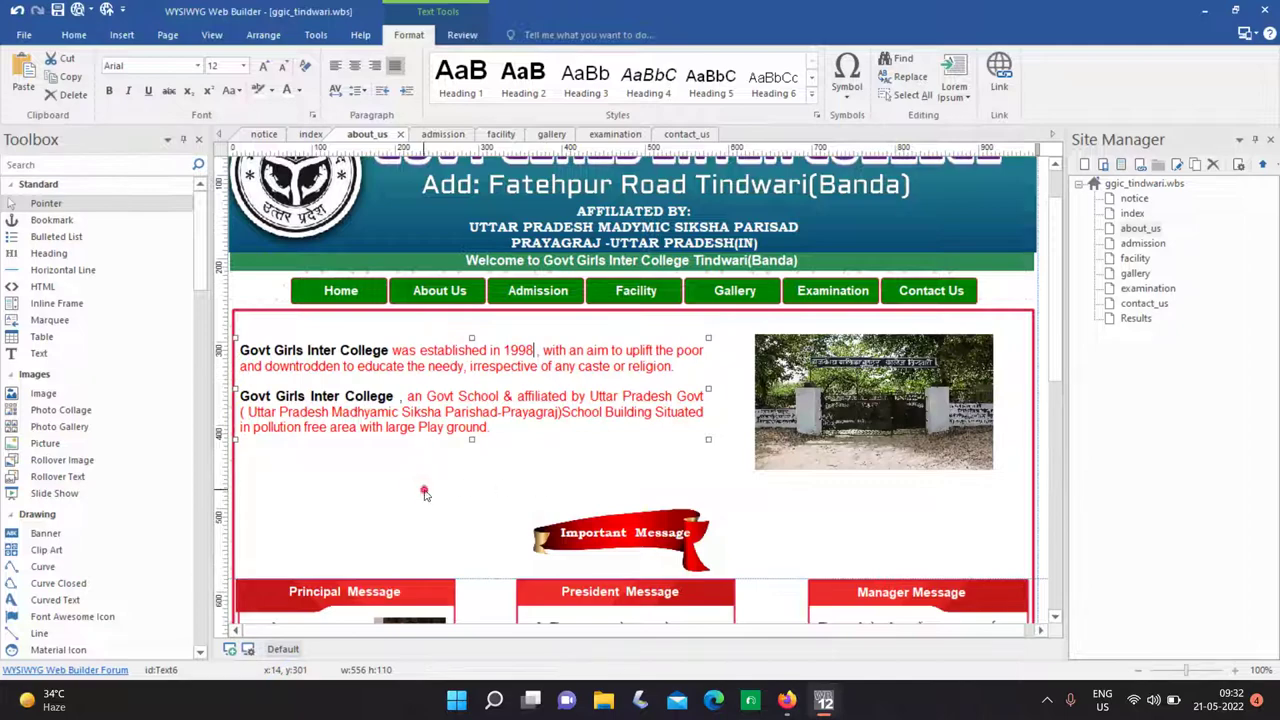
click(424, 493)
Replace the Principal Message photo on the about_us page with the image IMG20220514103835.jpg from the ggic tindwari folder.
scroll(408, 421, down, 5)
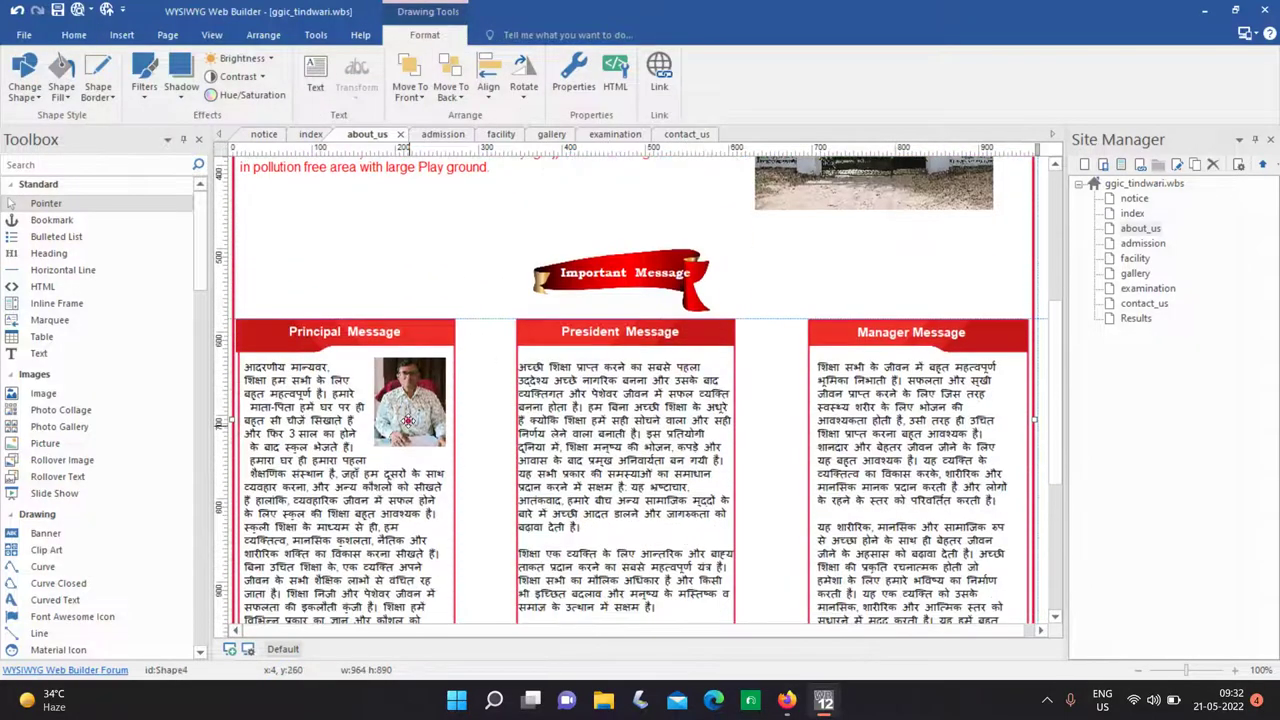
click(408, 421)
key(Delete)
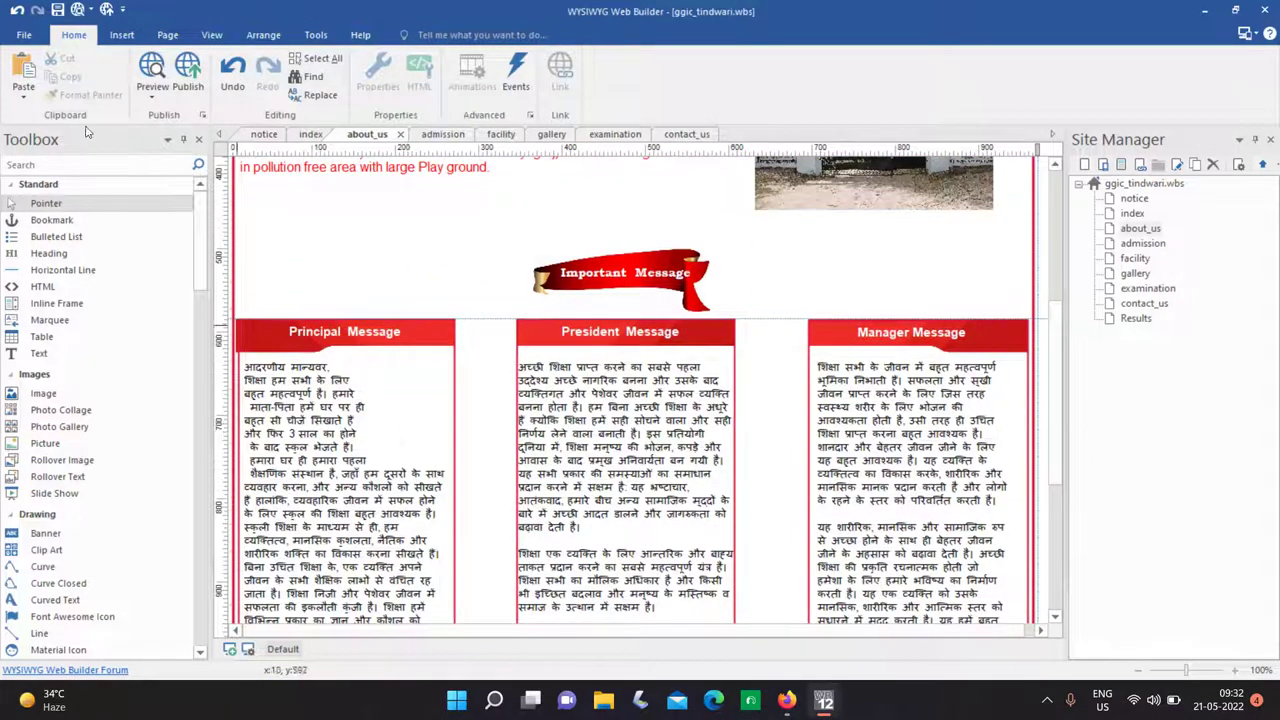
click(123, 36)
click(352, 70)
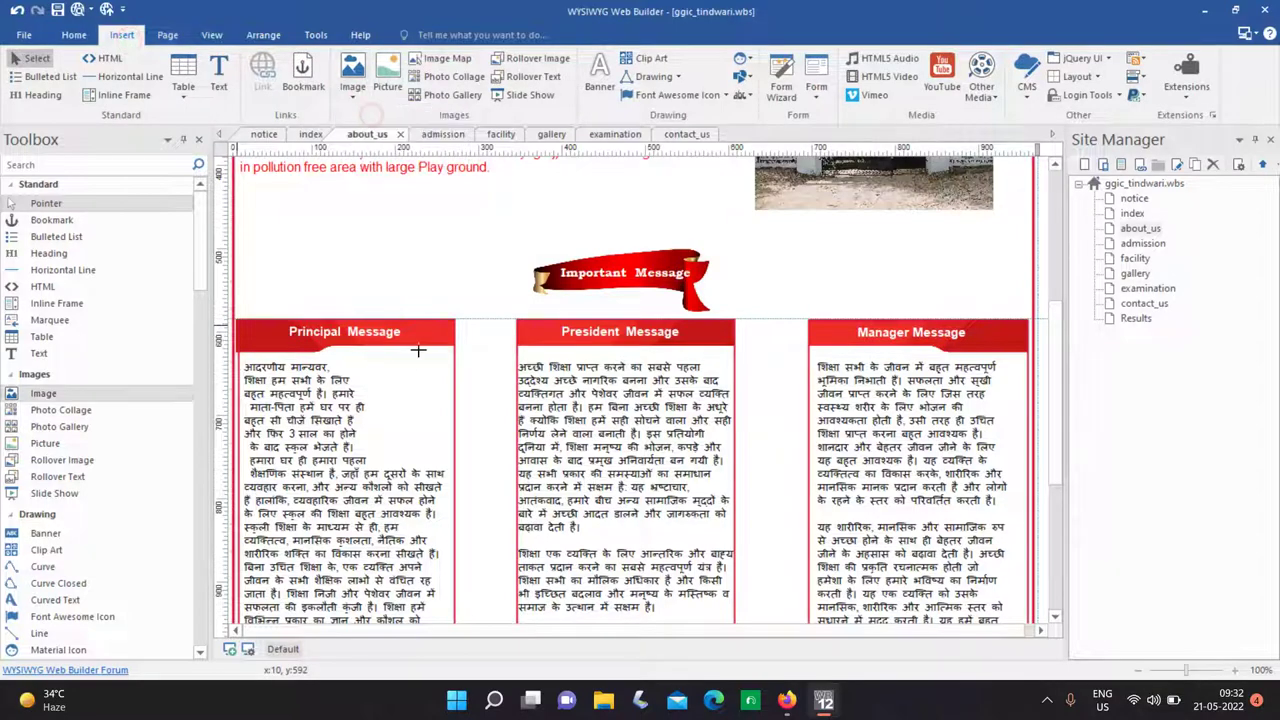
click(436, 428)
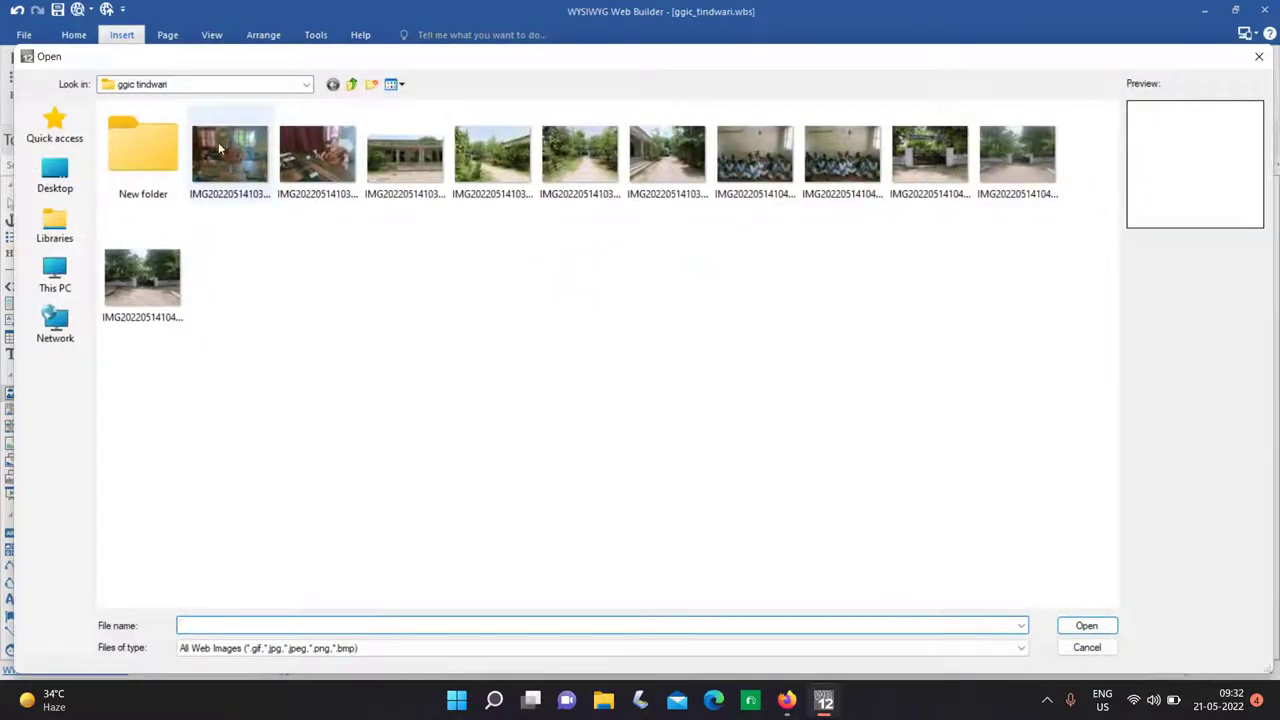
click(315, 155)
click(1086, 625)
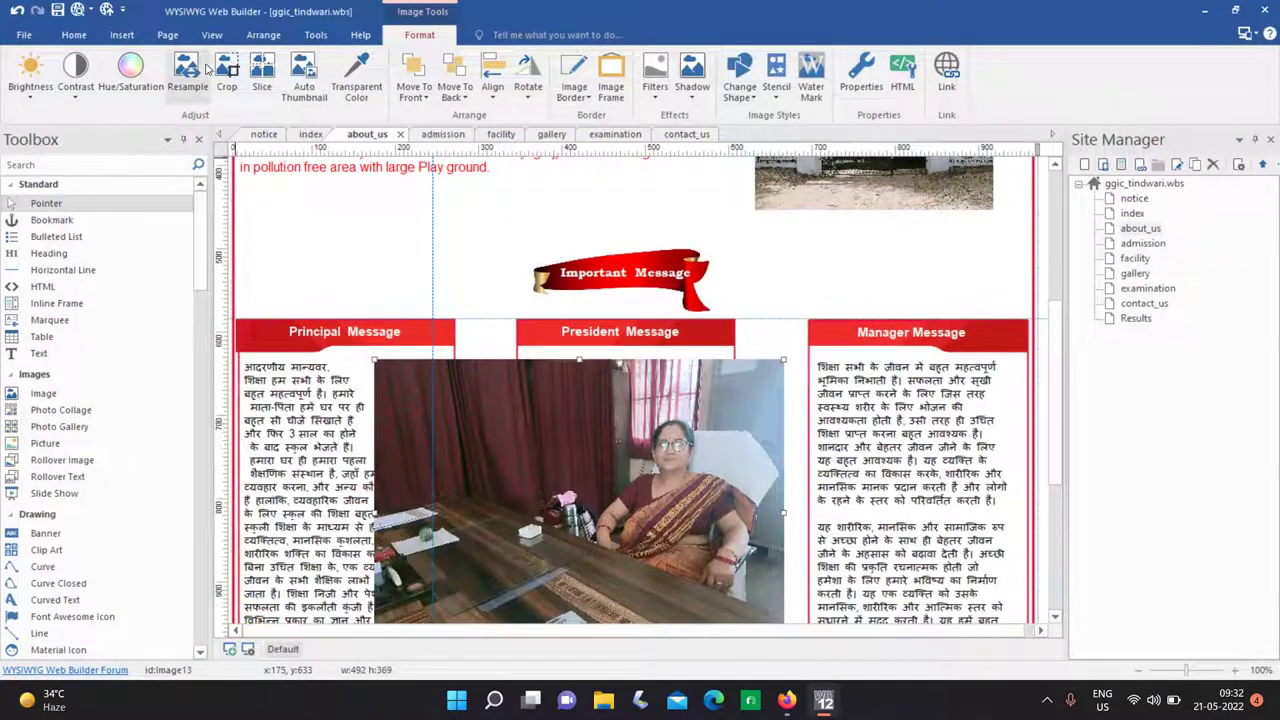
Crop the new photo to about 178 × 196 around the seated woman and scale it down to fit beside the Principal Message text.
click(227, 72)
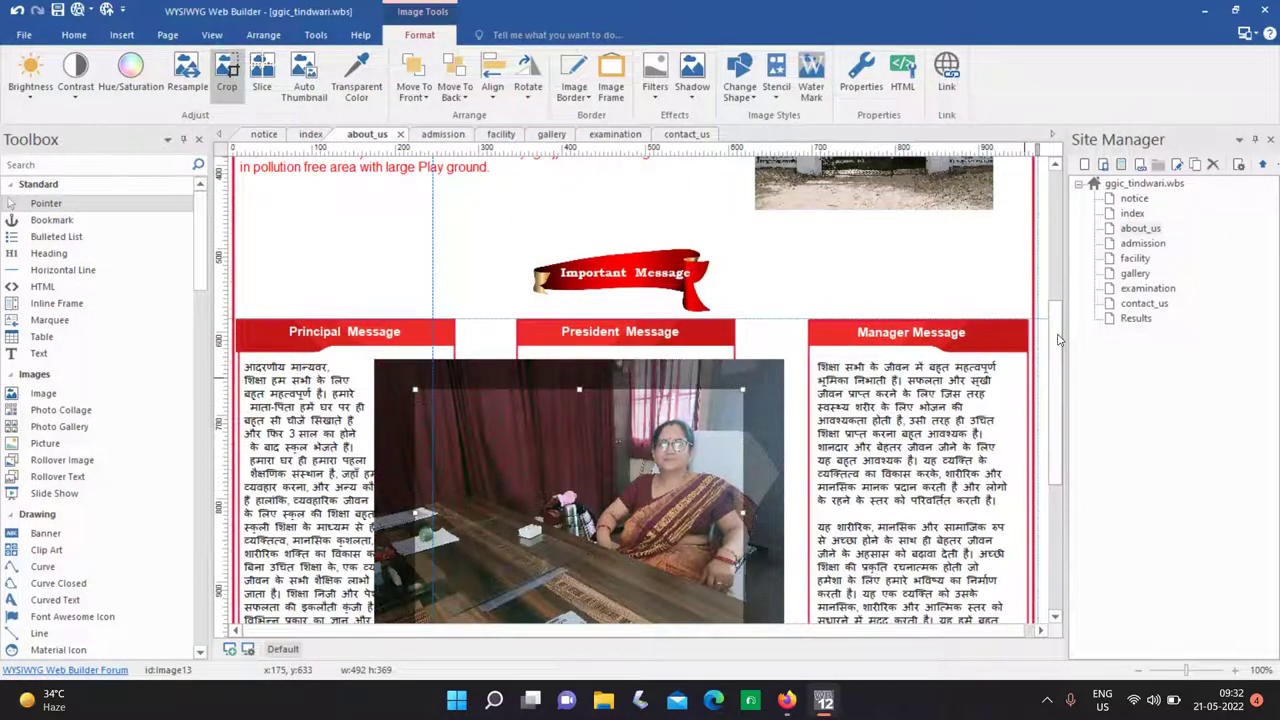
scroll(1058, 340, down, 2)
drag(417, 395, 594, 389)
drag(672, 472, 672, 432)
drag(682, 367, 439, 334)
click(714, 506)
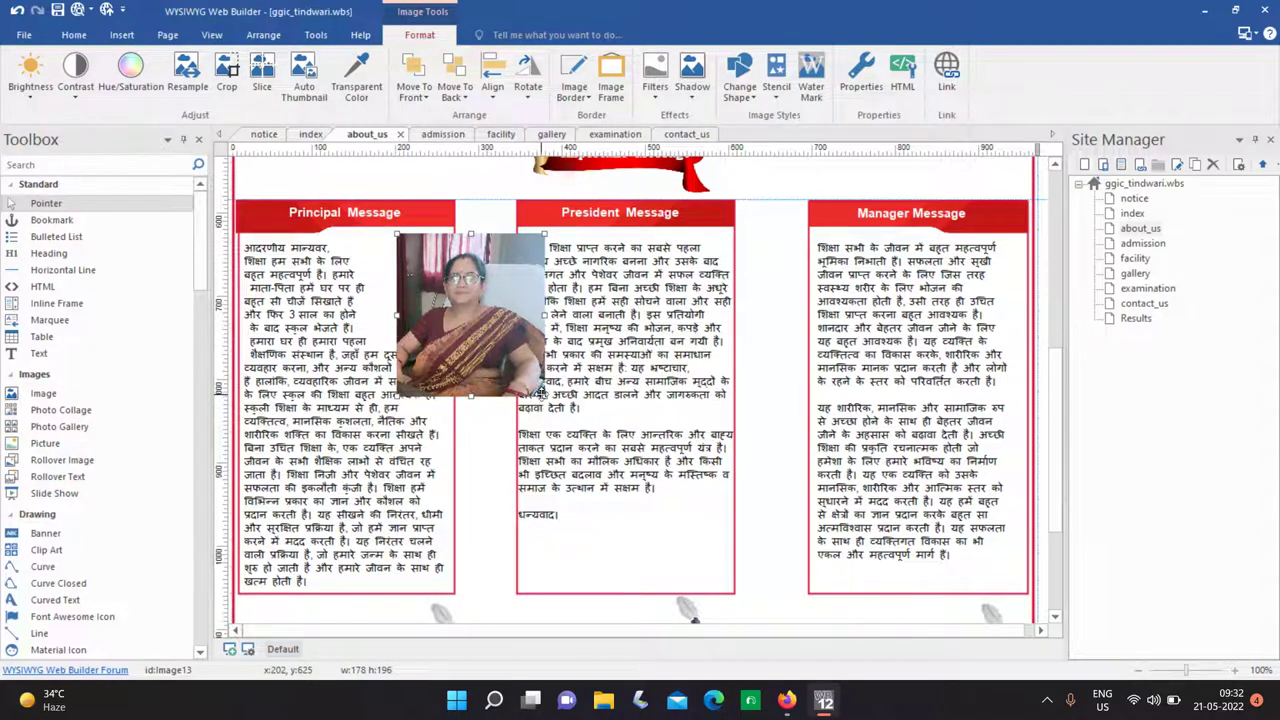
drag(540, 392, 445, 324)
click(513, 345)
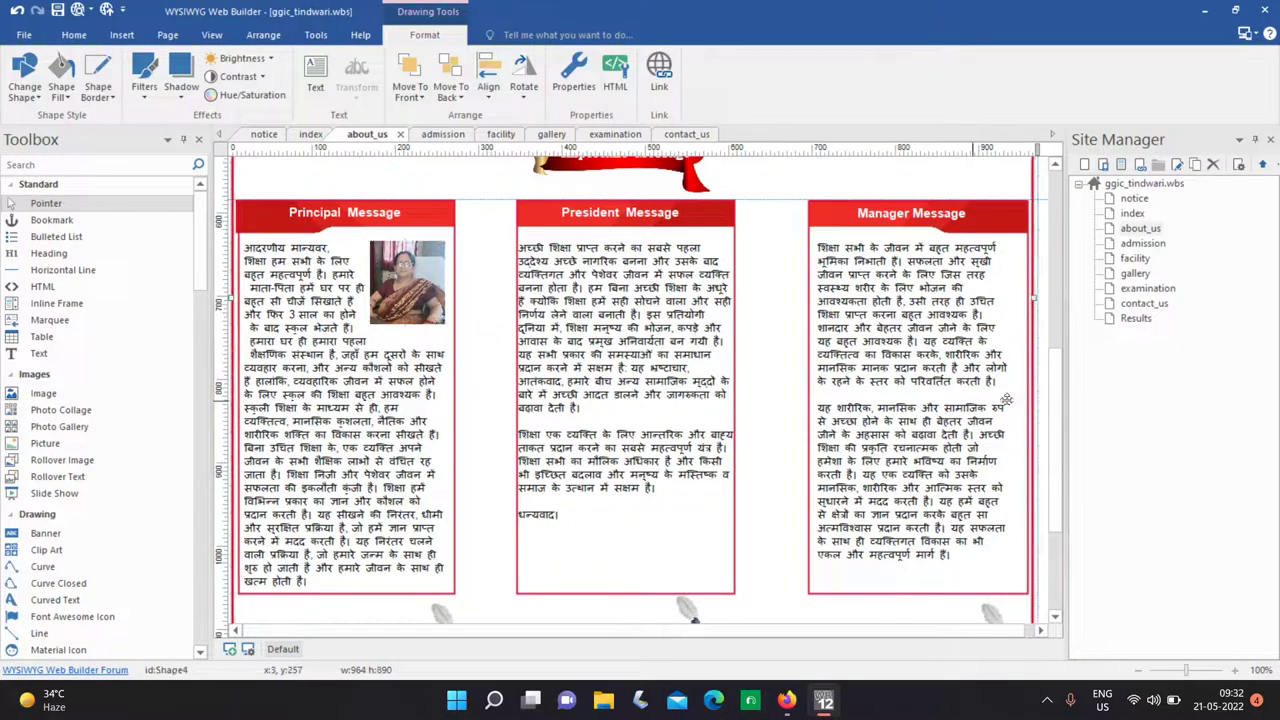
Look over the top of the about_us page, then the admission and facility pages, for content that still needs changing.
mouse_move(1056, 403)
mouse_down()
mouse_move(1057, 487)
mouse_move(1056, 200)
mouse_up()
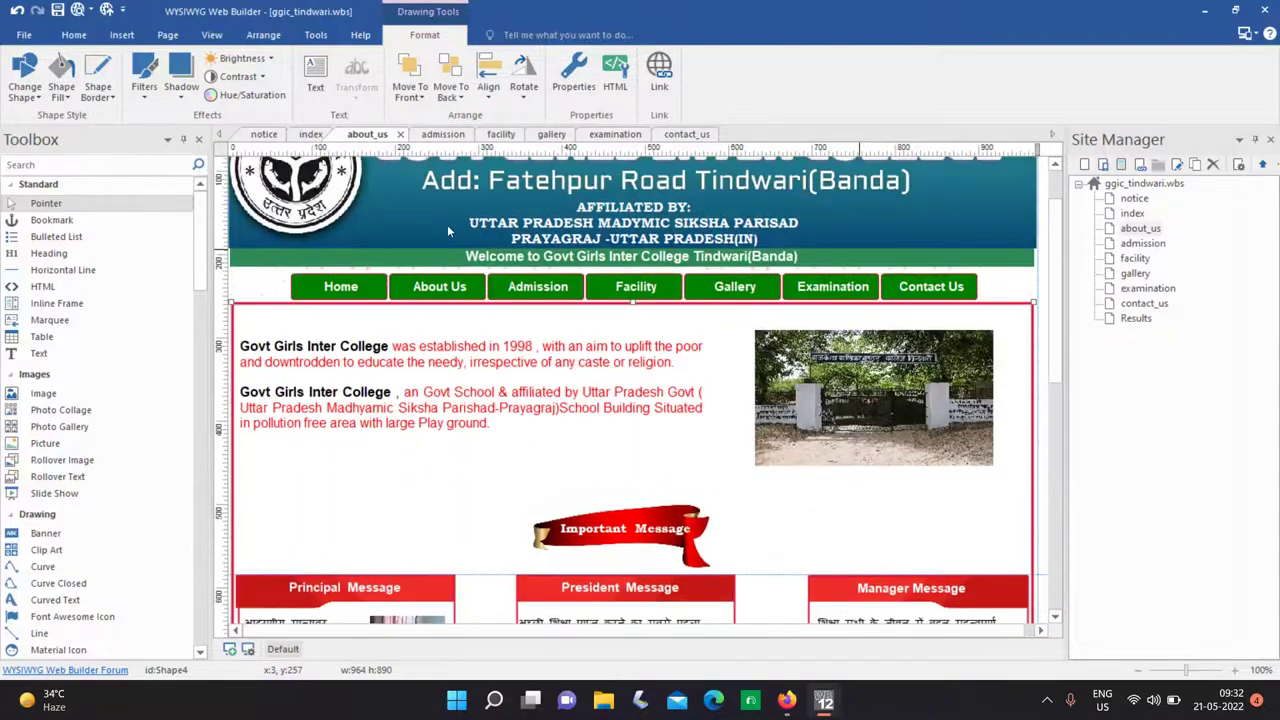
click(443, 134)
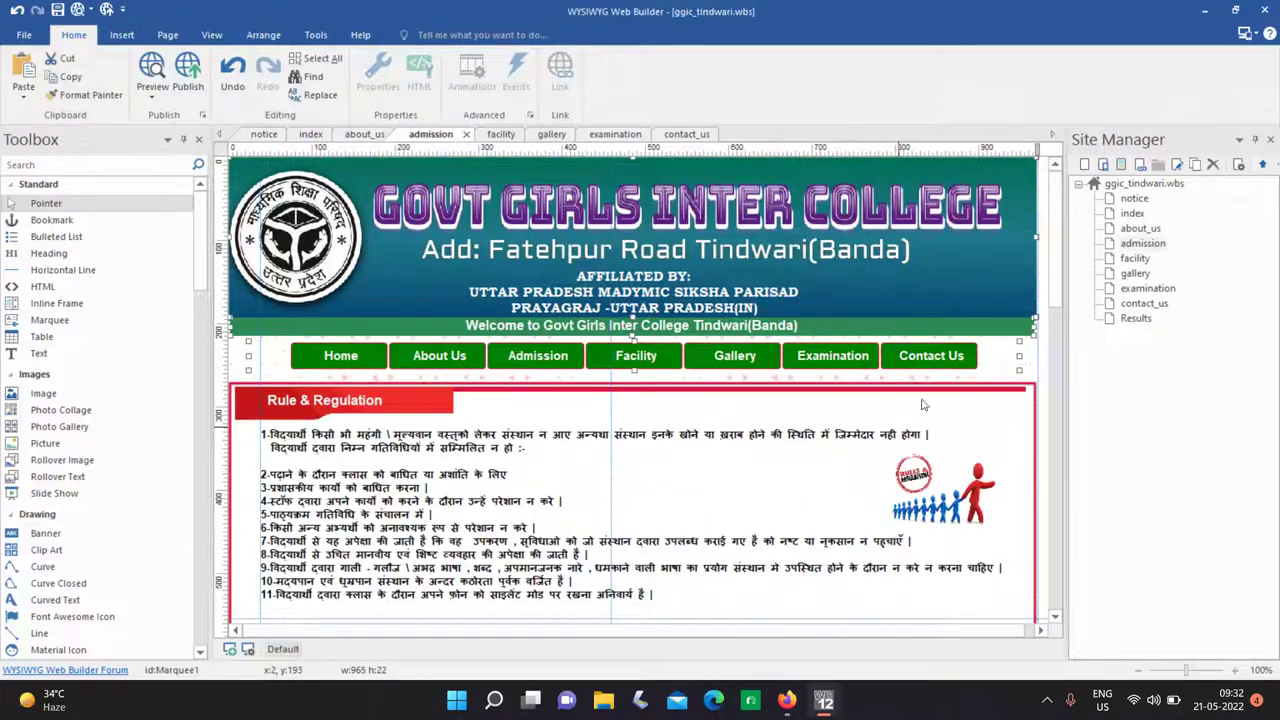
drag(1052, 285, 1034, 533)
scroll(1034, 533, down, 5)
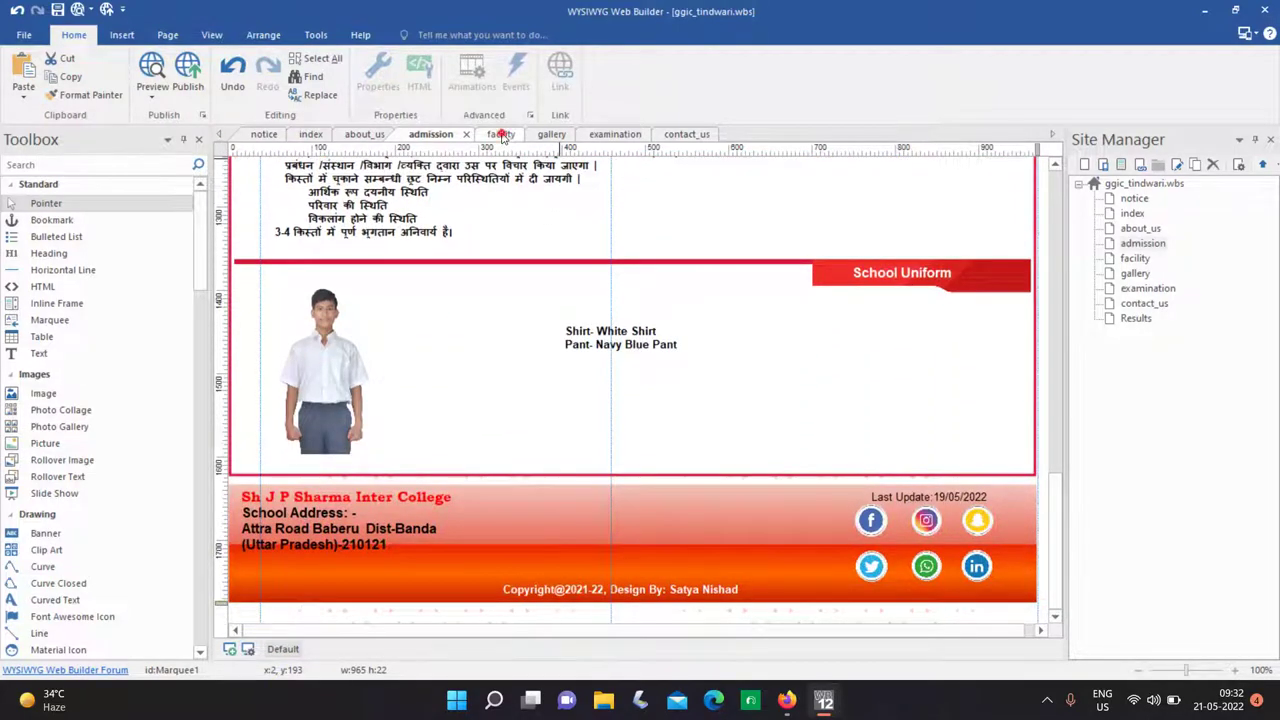
click(489, 134)
Remove all existing images from the photo gallery on the gallery page.
click(556, 135)
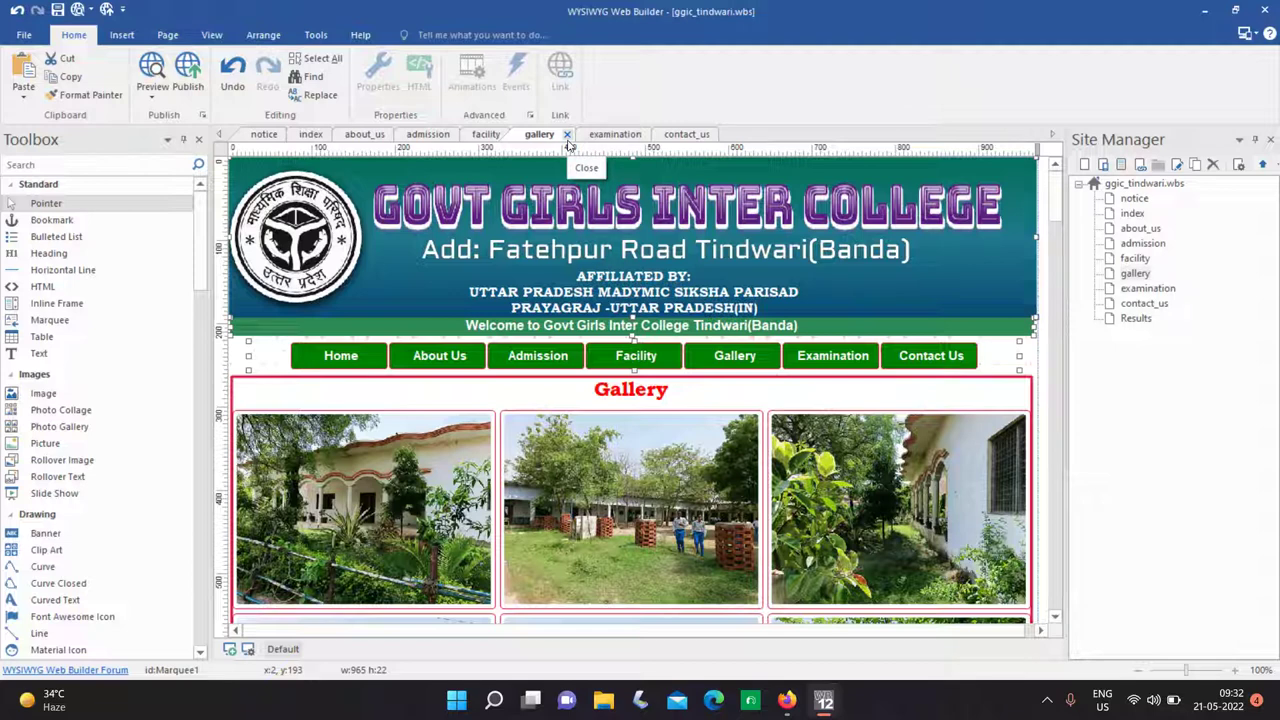
click(483, 500)
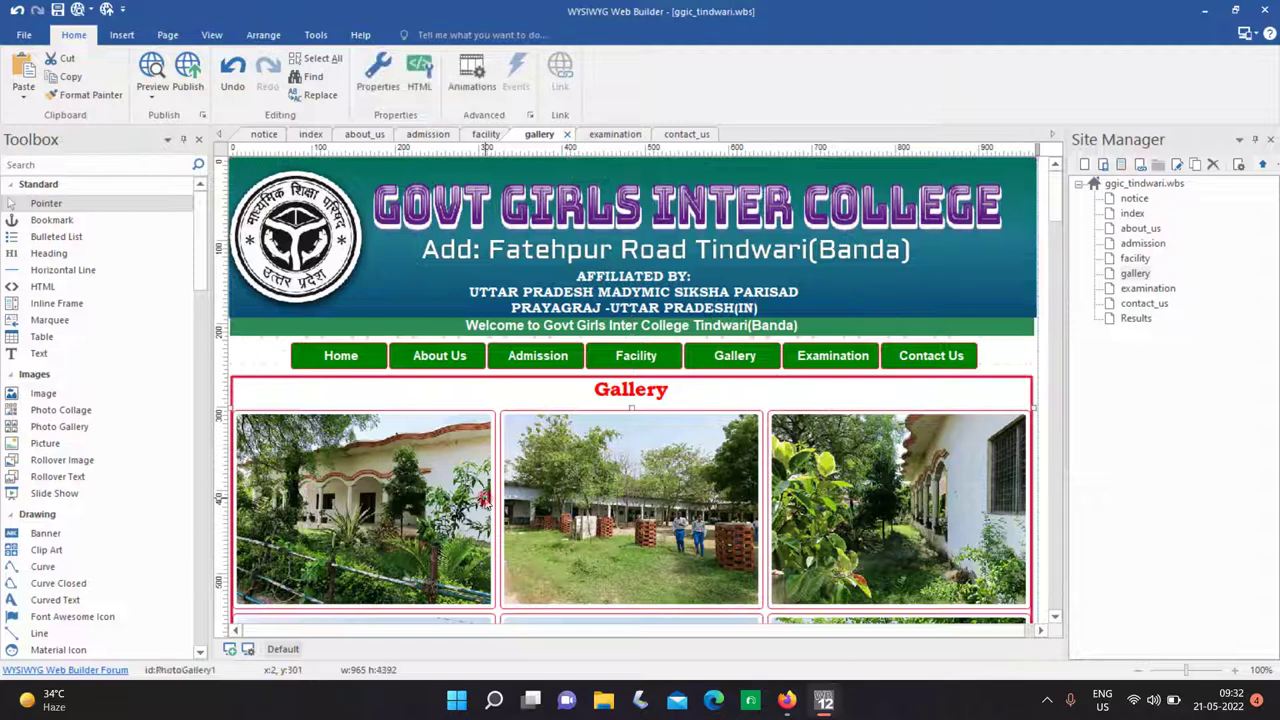
double_click(487, 503)
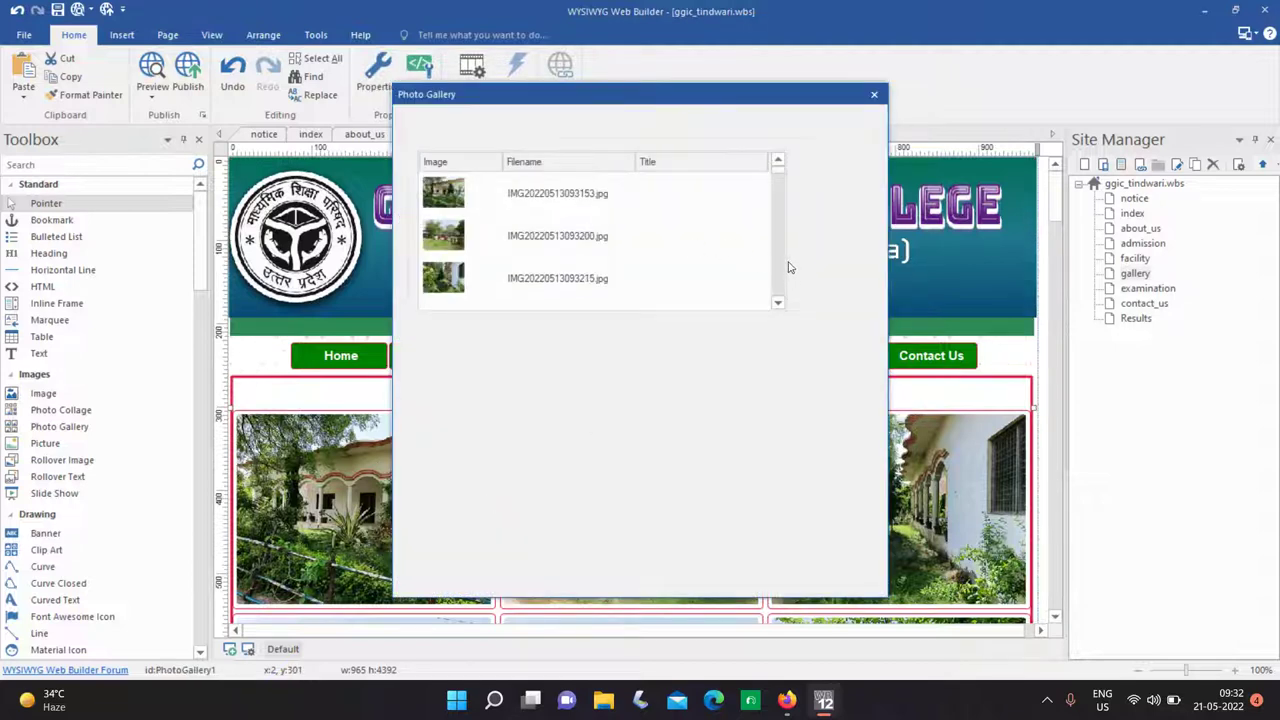
click(825, 233)
Add all eleven photos from the ggic tindwari folder to the photo gallery and apply the change.
click(822, 162)
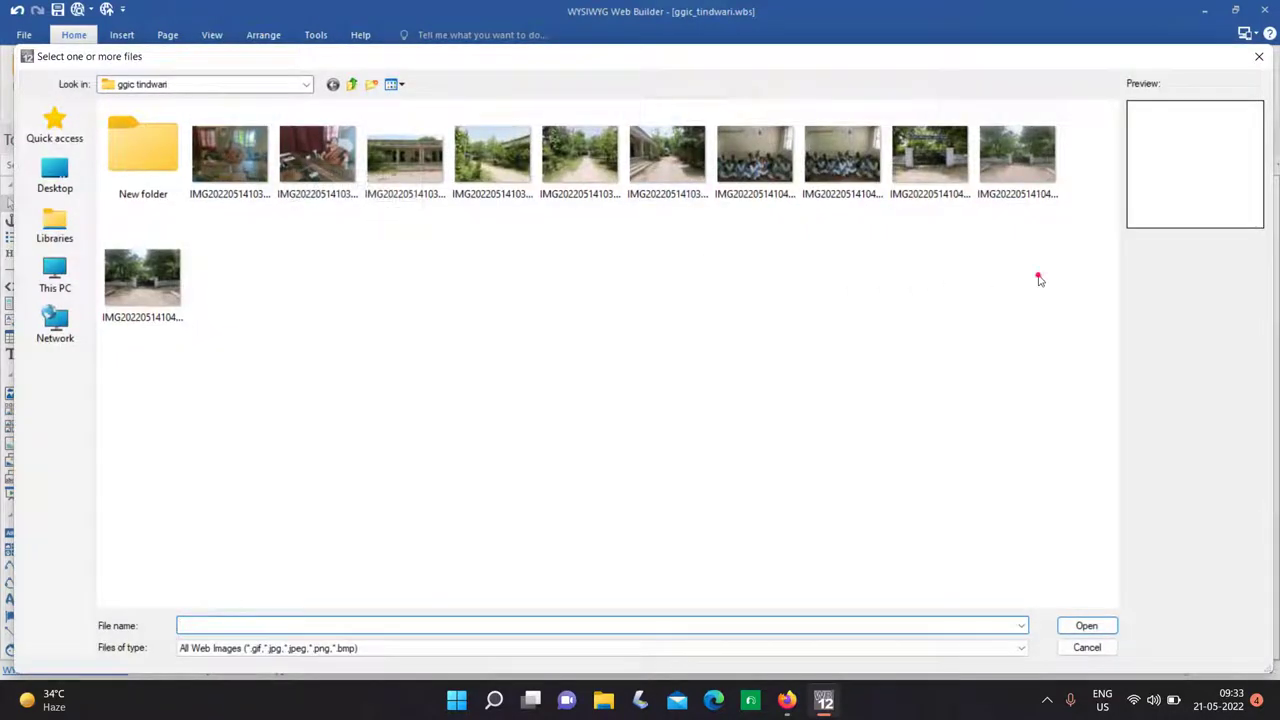
drag(1041, 276, 230, 106)
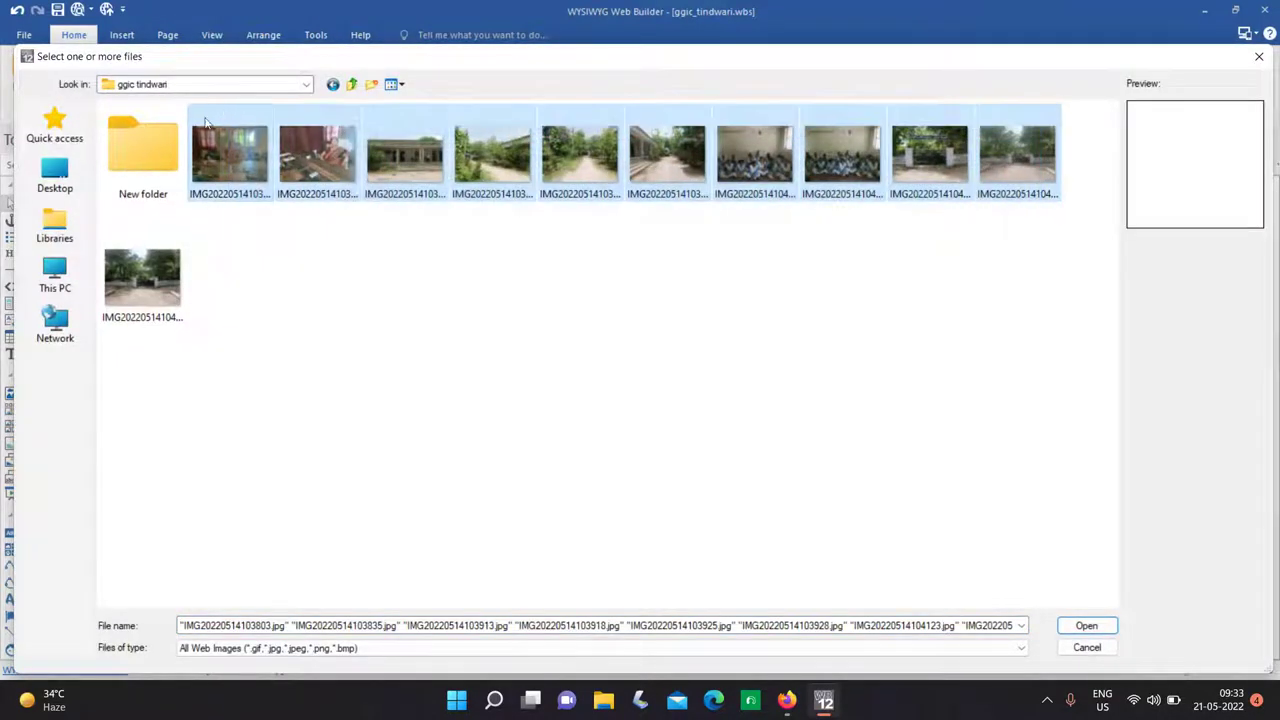
ctrl+click(142, 285)
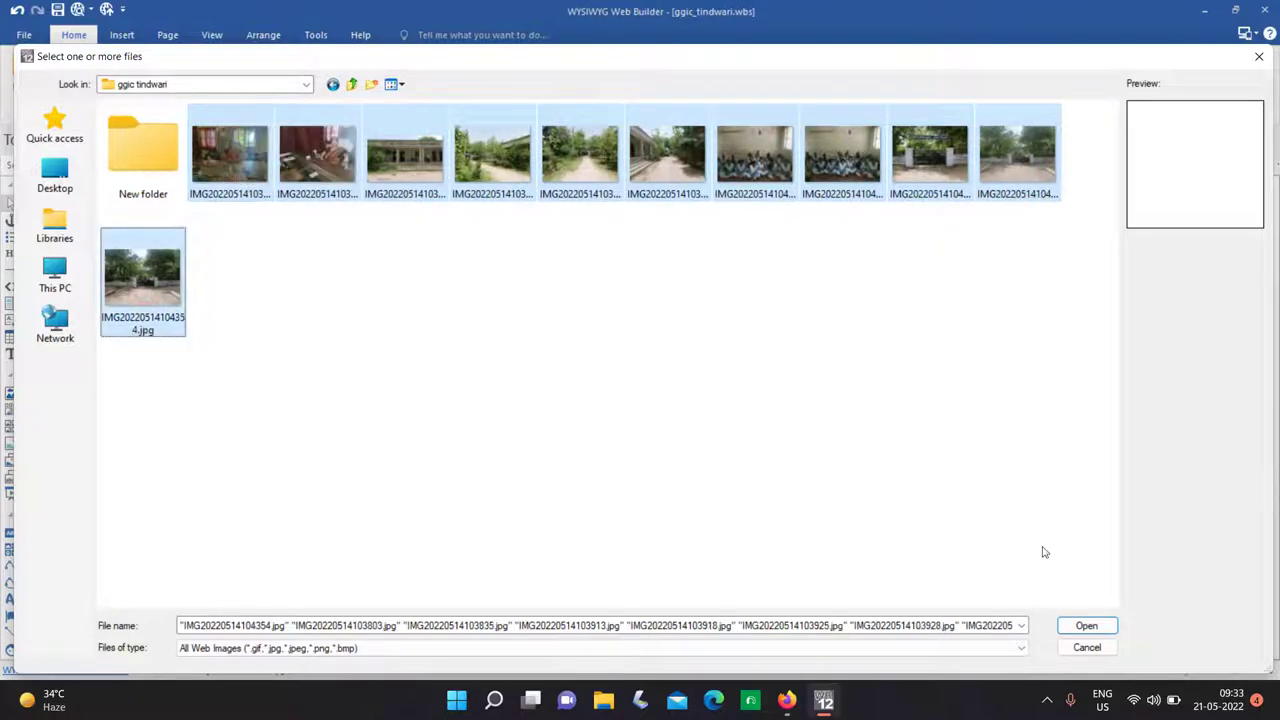
click(1087, 626)
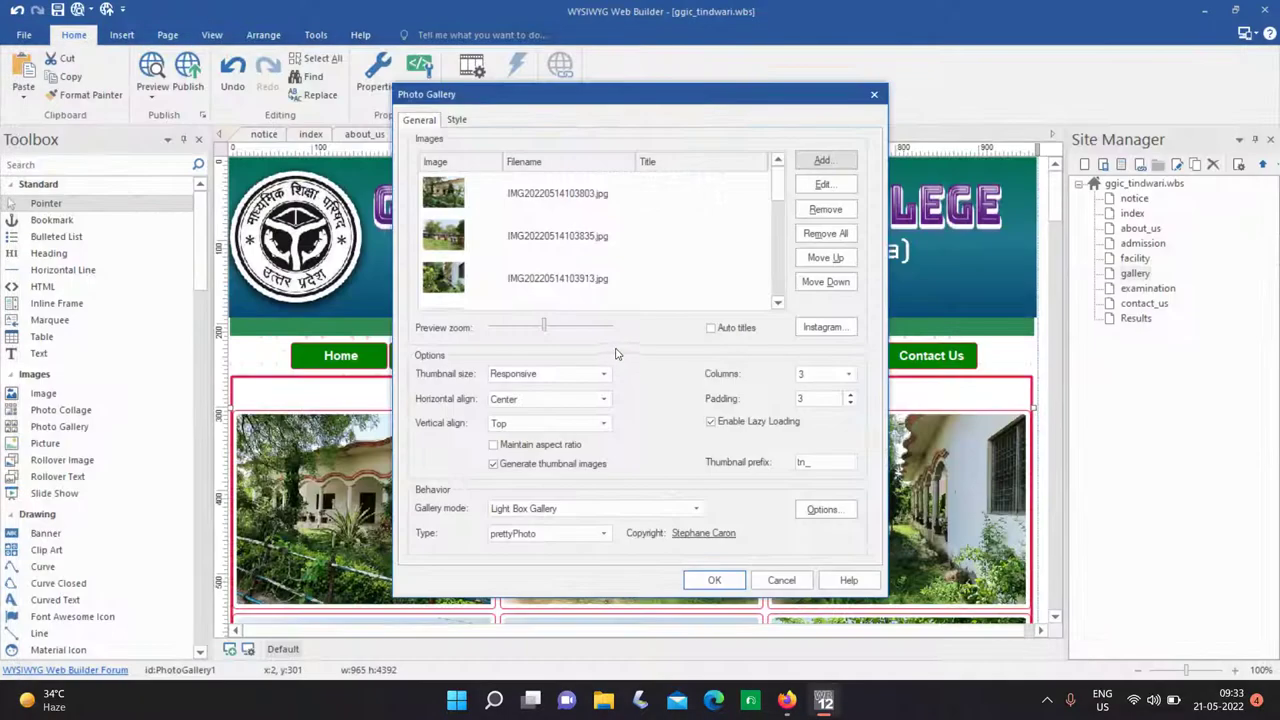
click(714, 580)
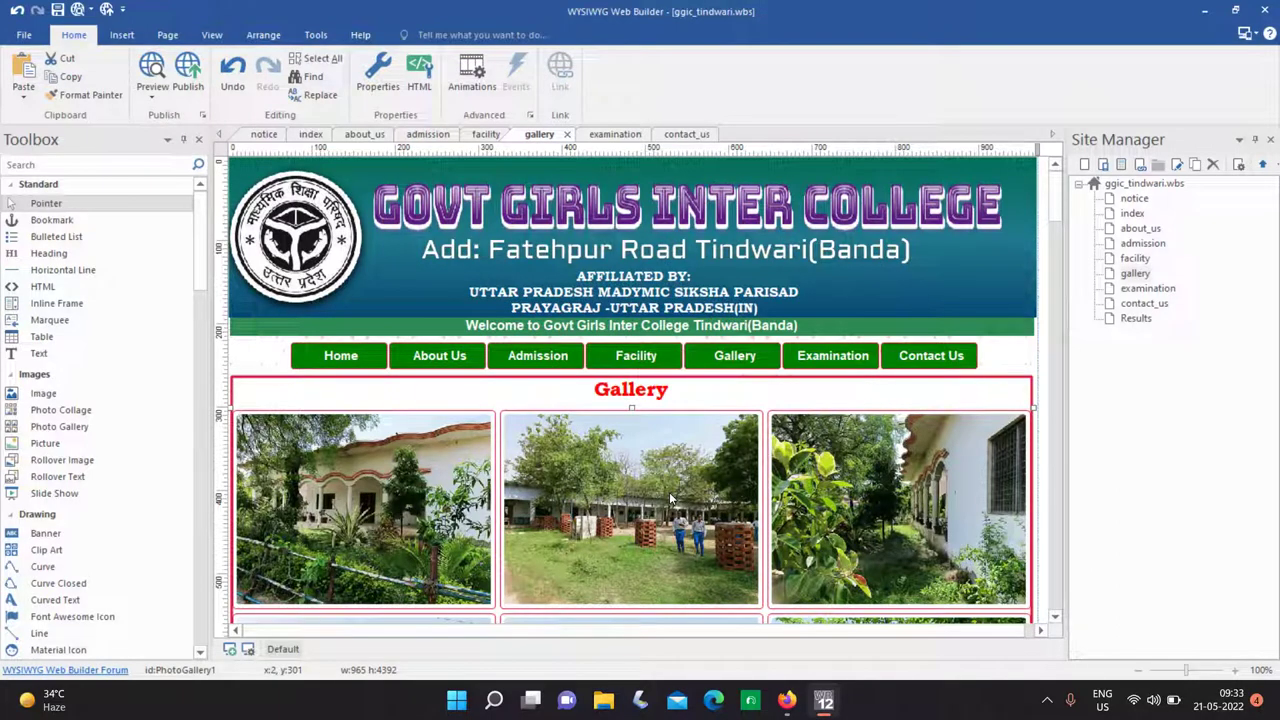
Shorten the gallery page and reduce the red frame around the photos to a height of about 3539.
scroll(685, 494, down, 15)
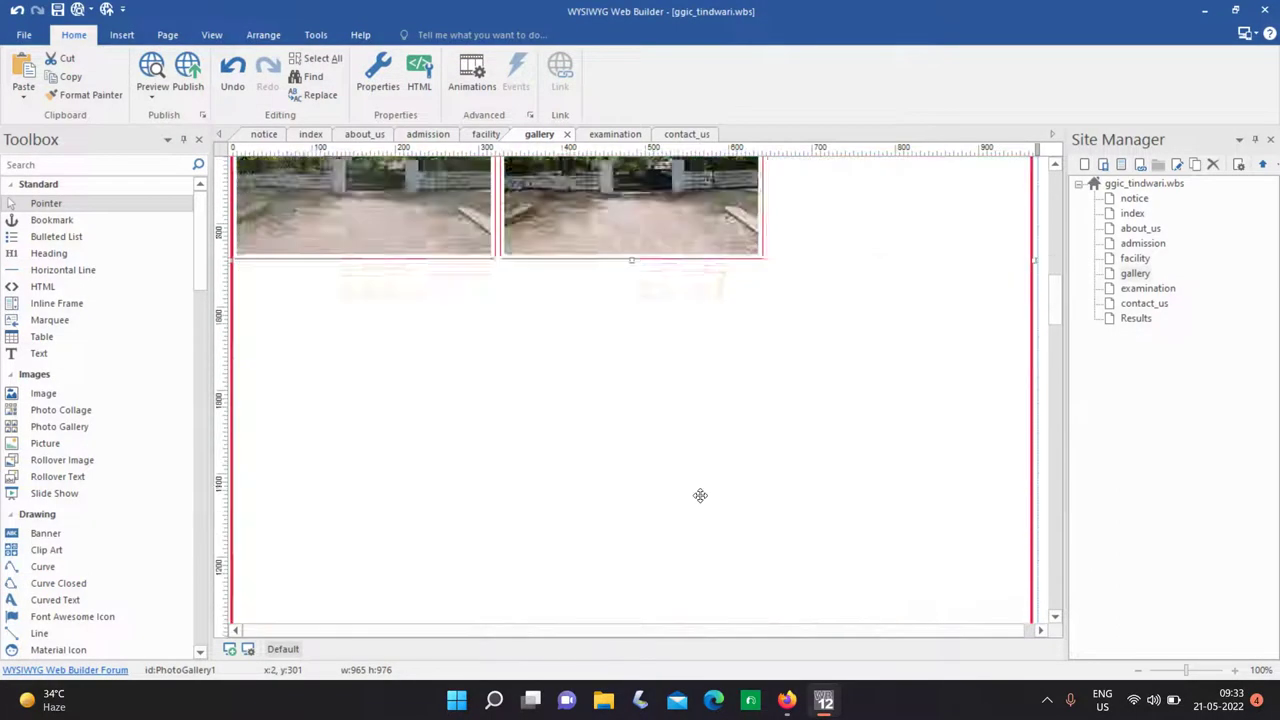
scroll(700, 495, down, 20)
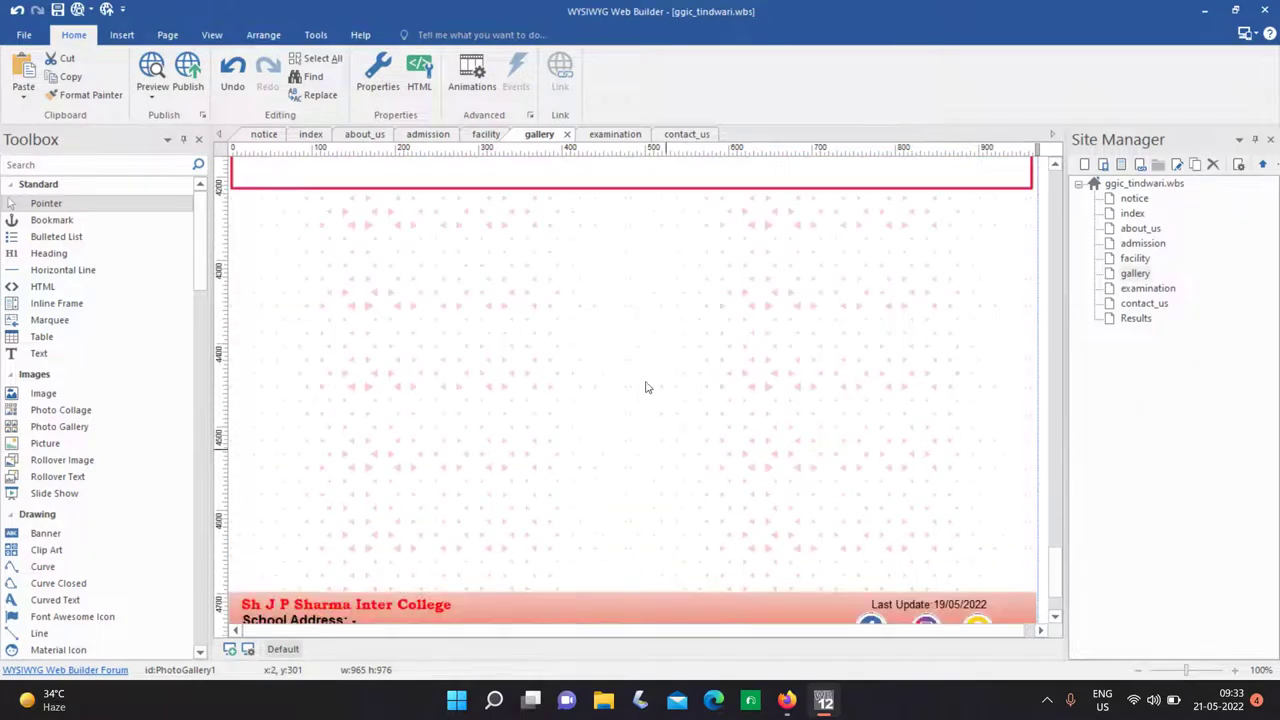
scroll(529, 496, down, 3)
scroll(640, 400, up, 5)
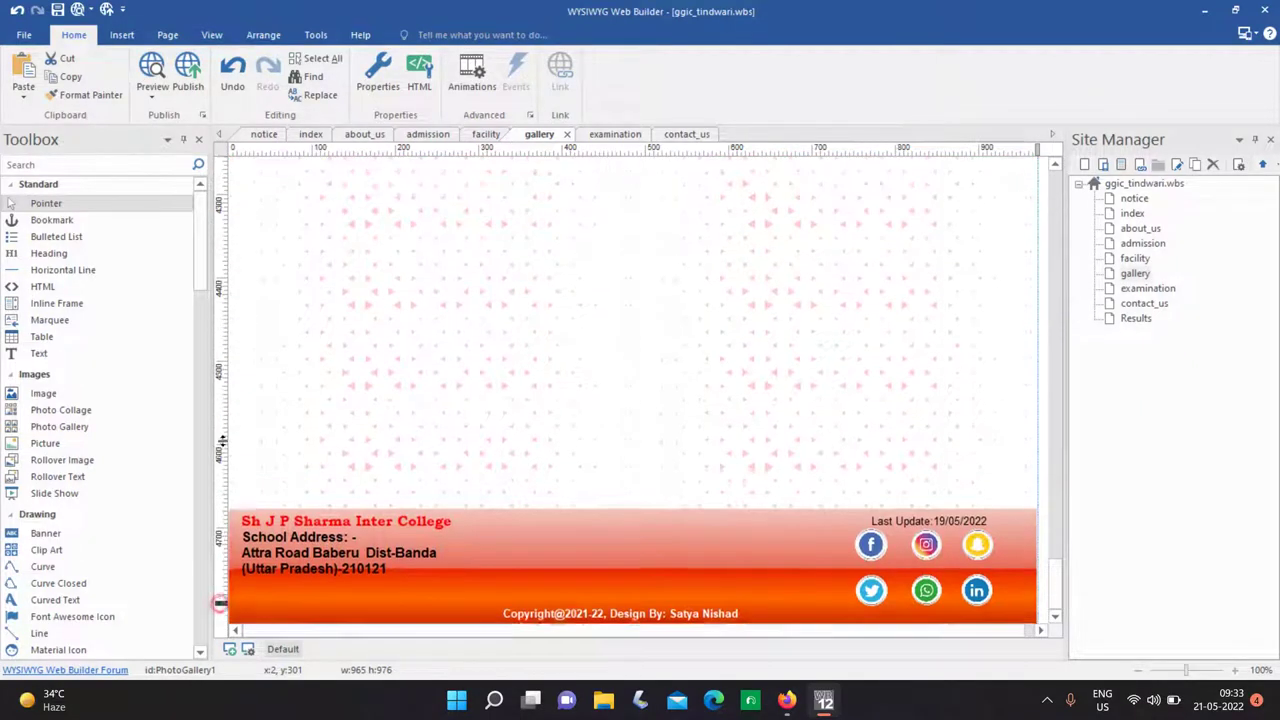
click(660, 432)
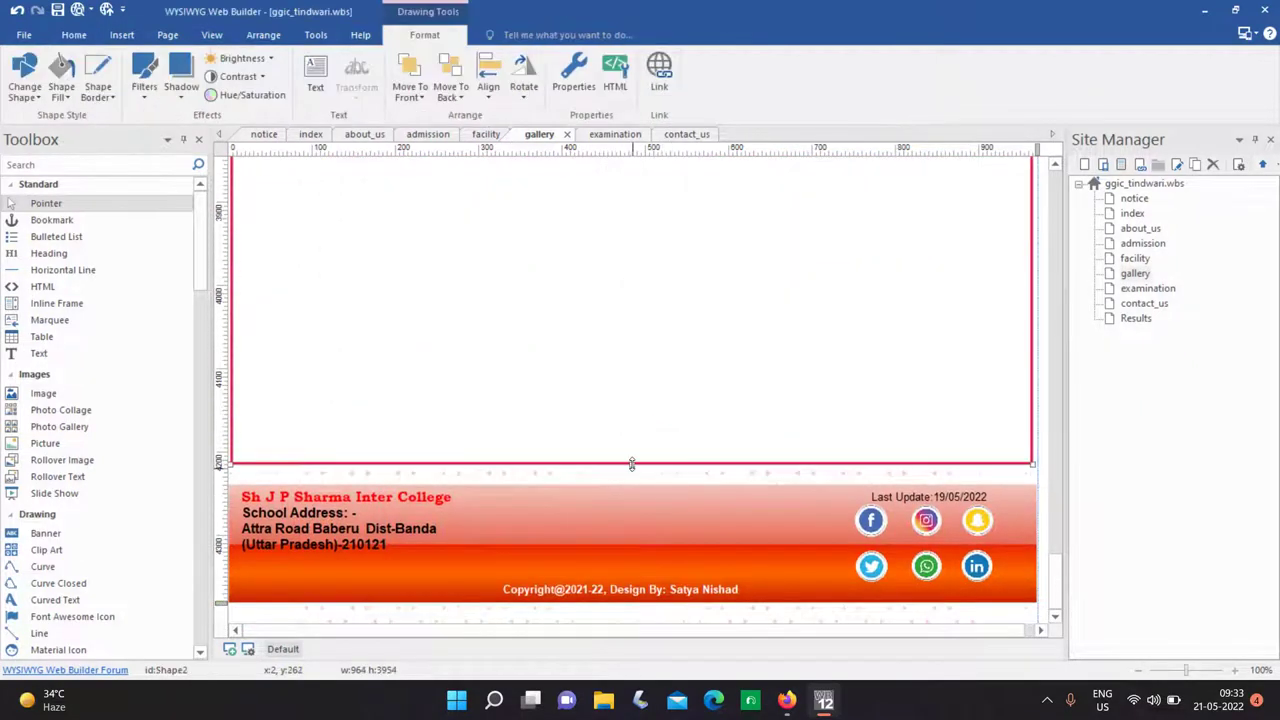
drag(634, 462, 629, 314)
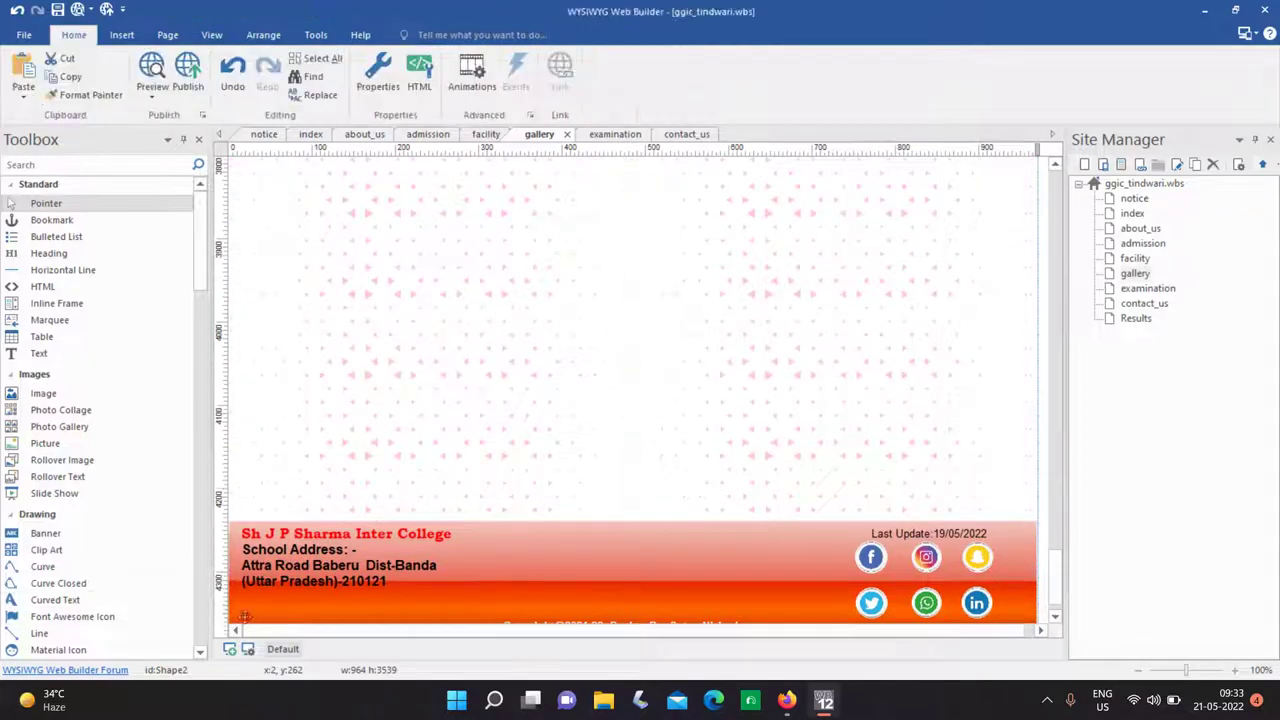
Reduce the red frame's height to about 3093 and pull the page end and footer up close beneath it.
click(218, 616)
scroll(328, 601, down, 1)
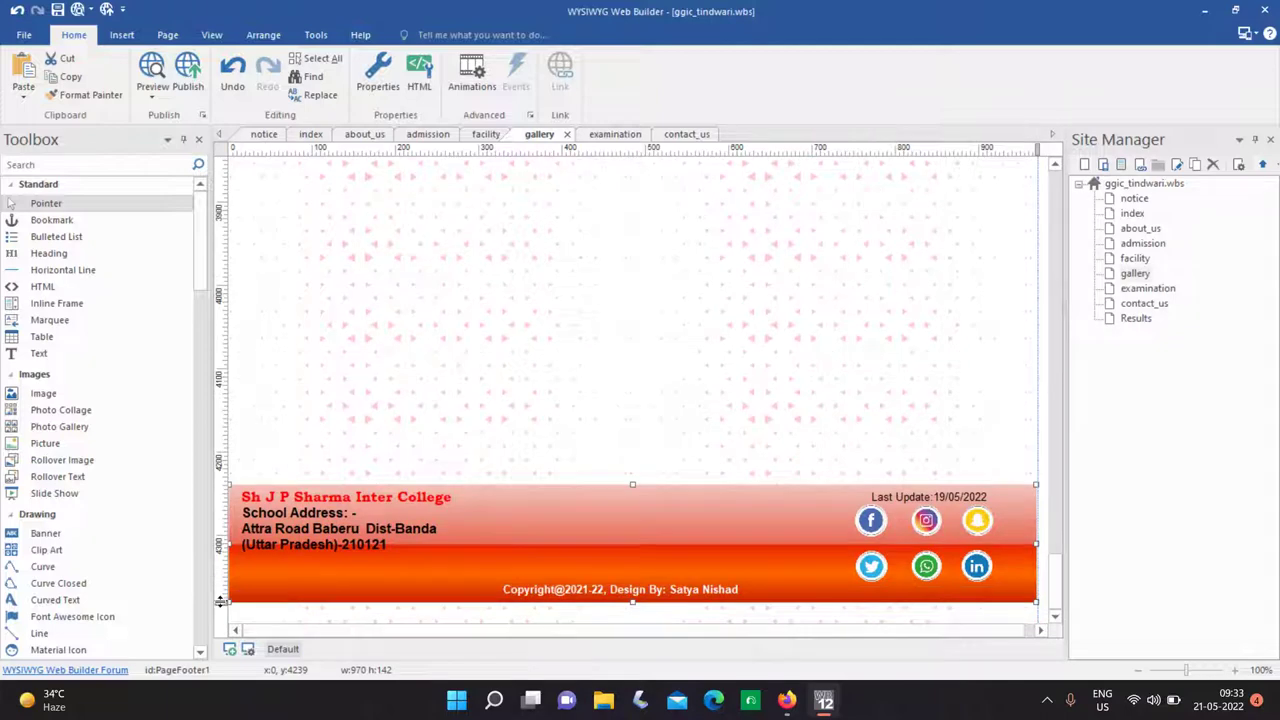
scroll(221, 601, up, 5)
click(733, 300)
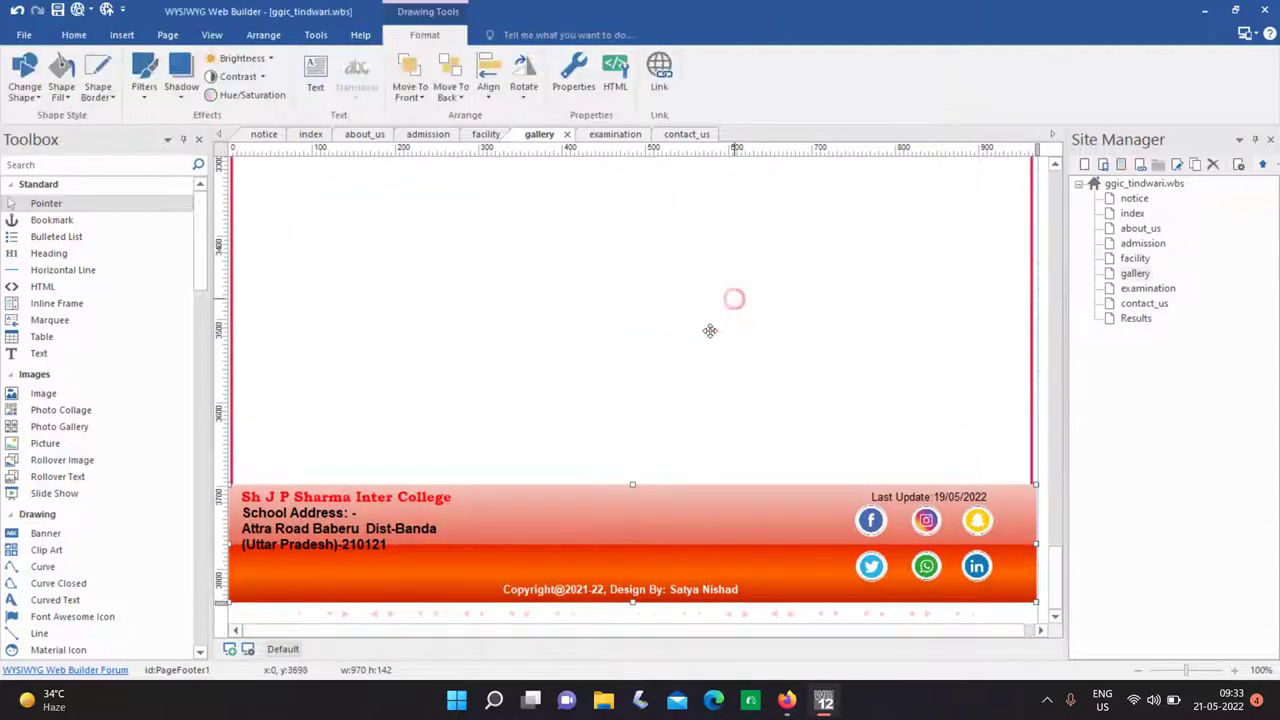
key(Escape)
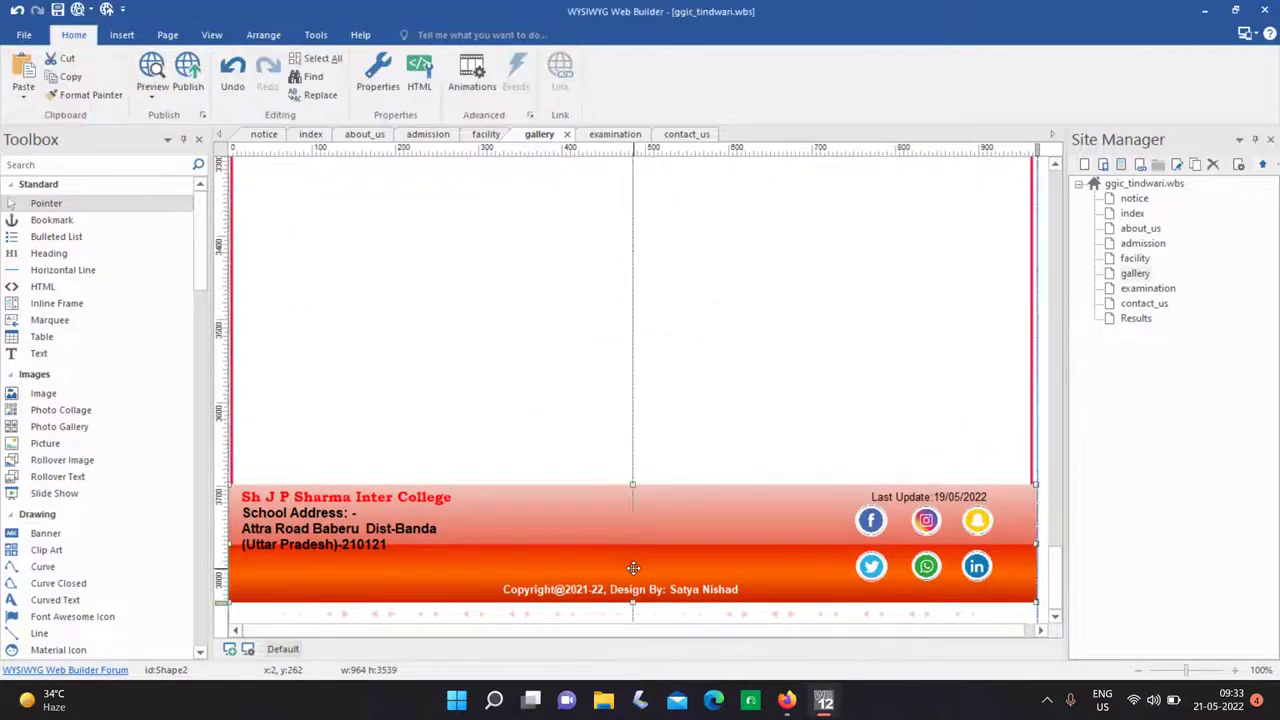
click(623, 572)
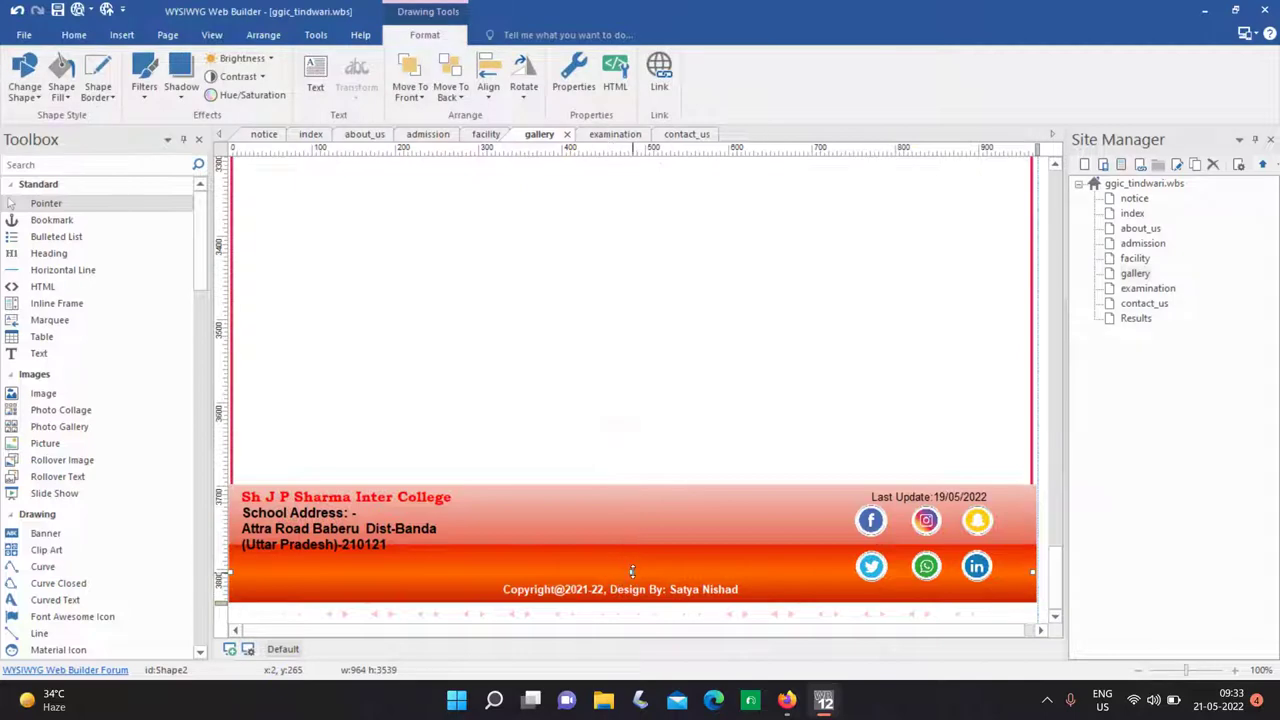
drag(632, 571, 627, 205)
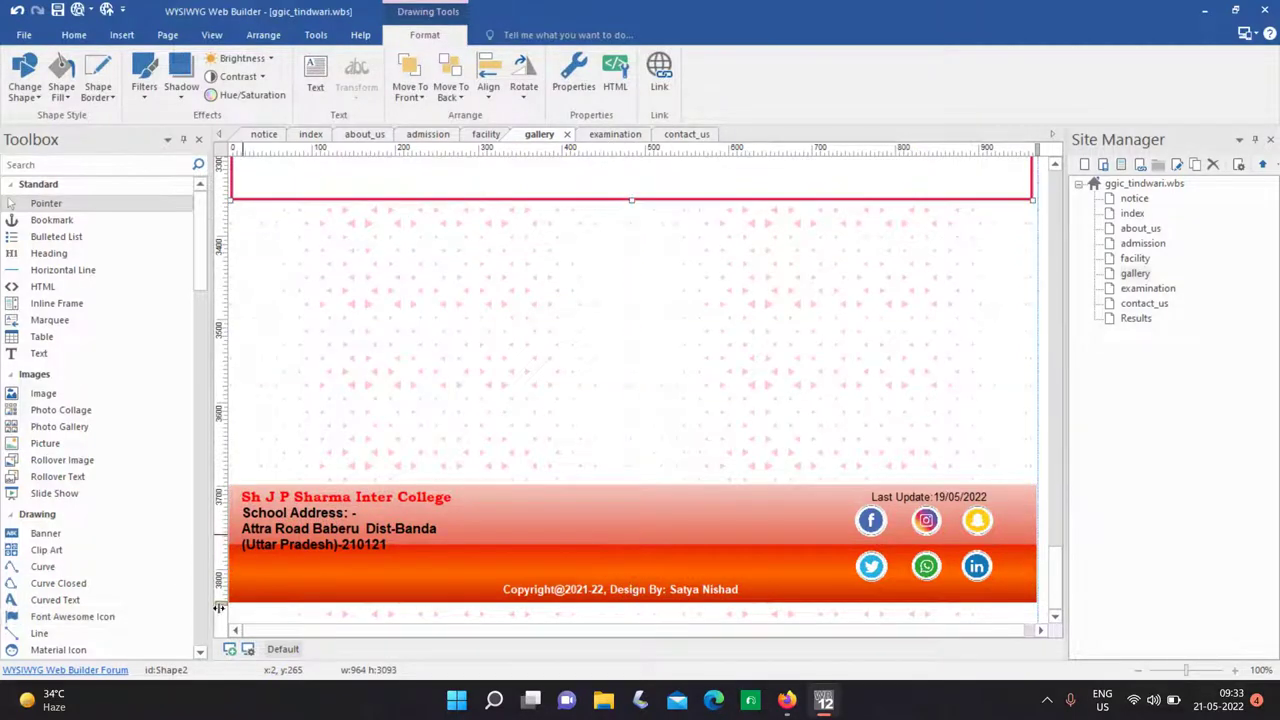
drag(220, 604, 232, 355)
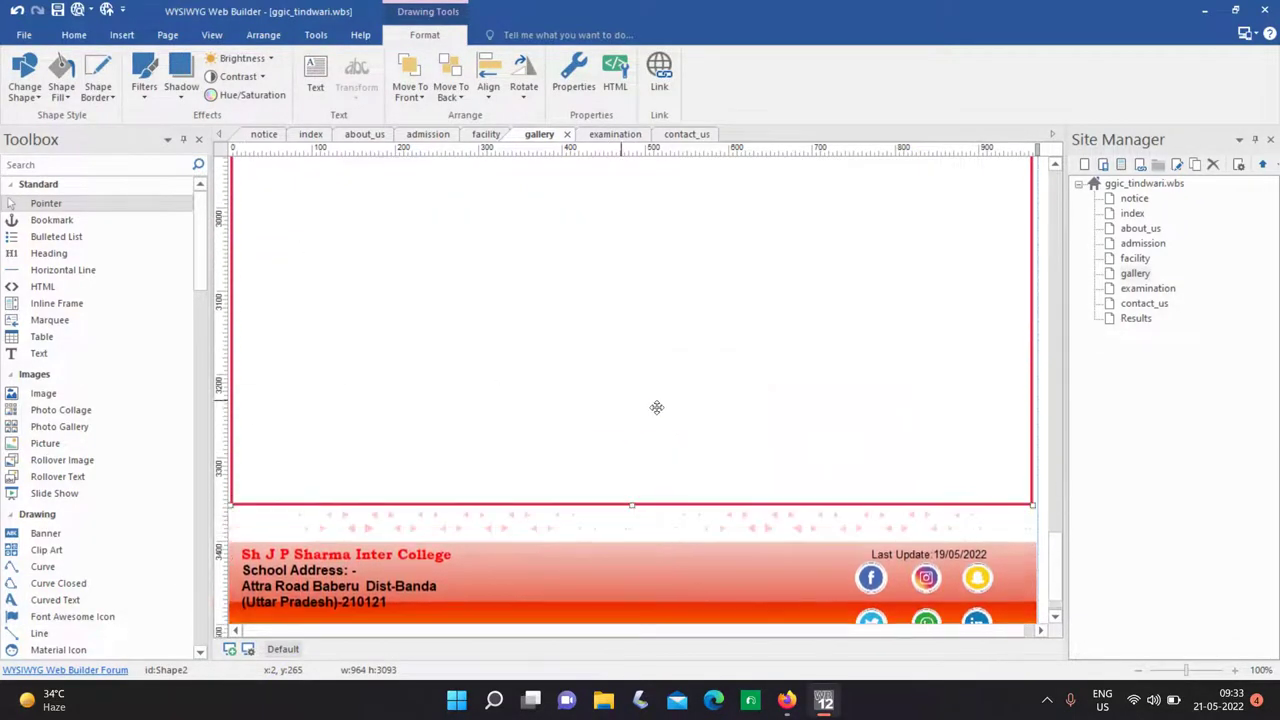
Shrink the red frame further to a height of about 2378 and shorten the page so the footer follows it.
drag(630, 503, 614, 183)
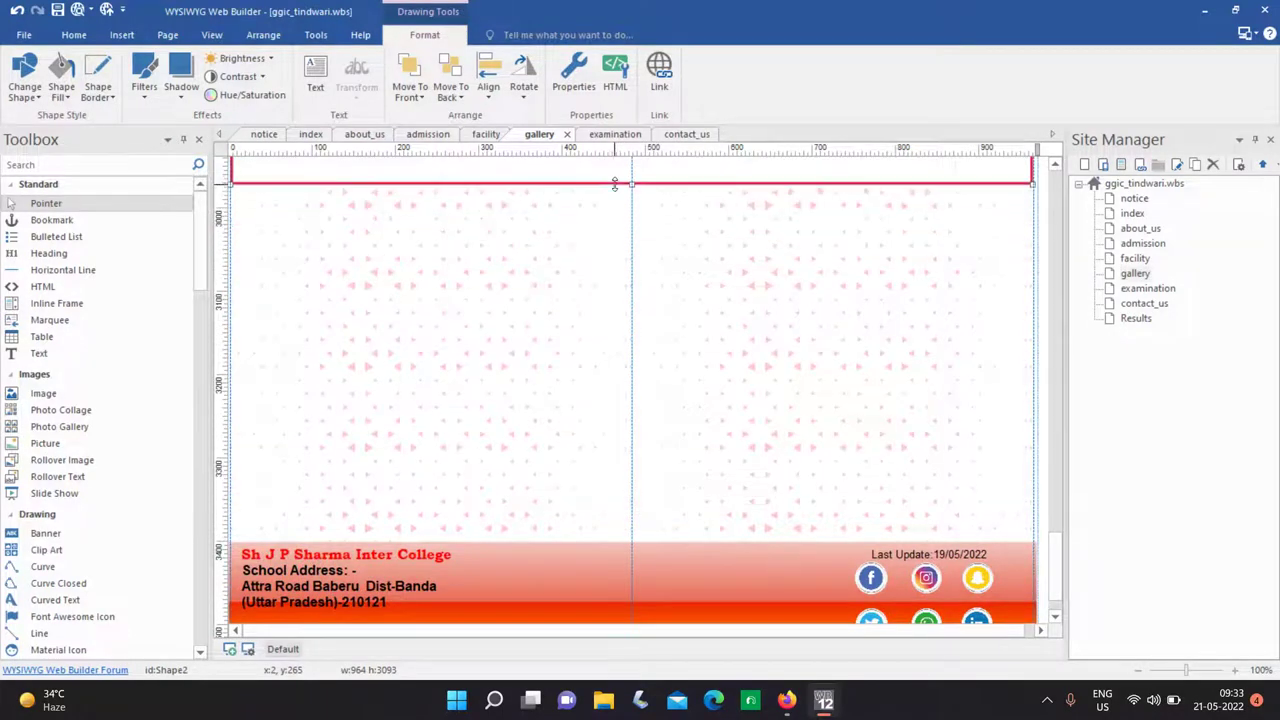
scroll(303, 598, down, 1)
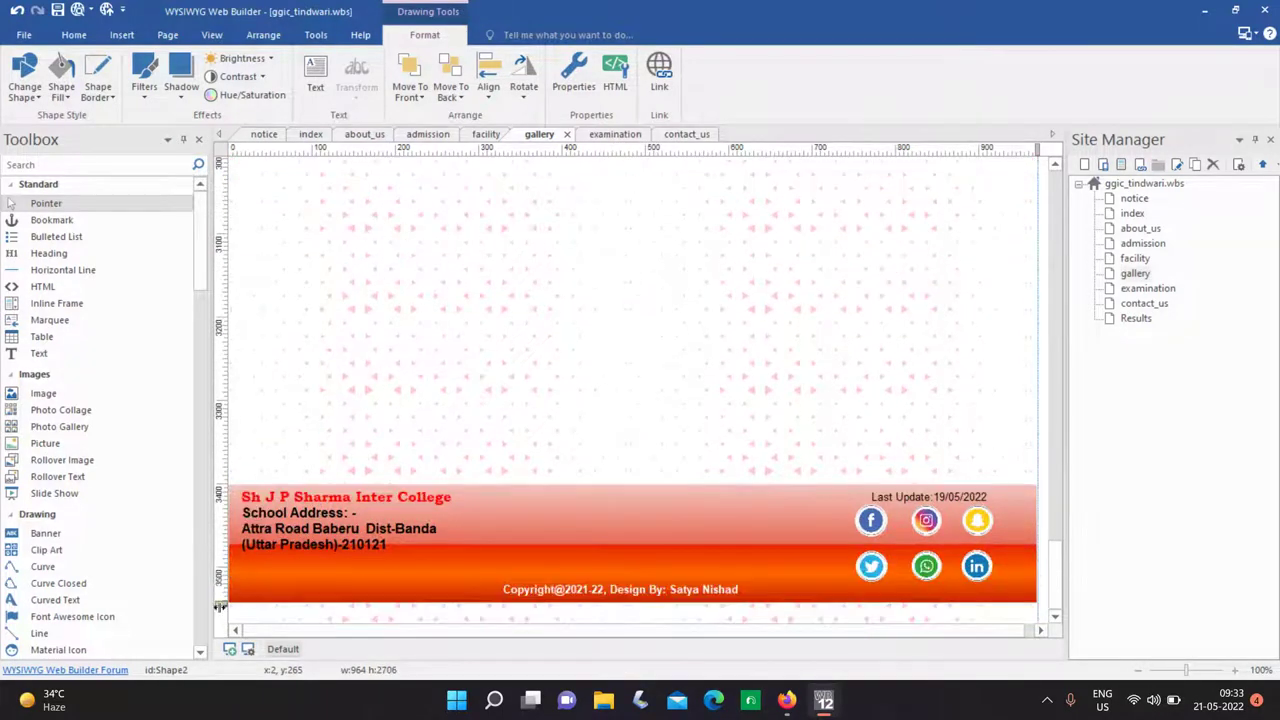
drag(220, 604, 219, 260)
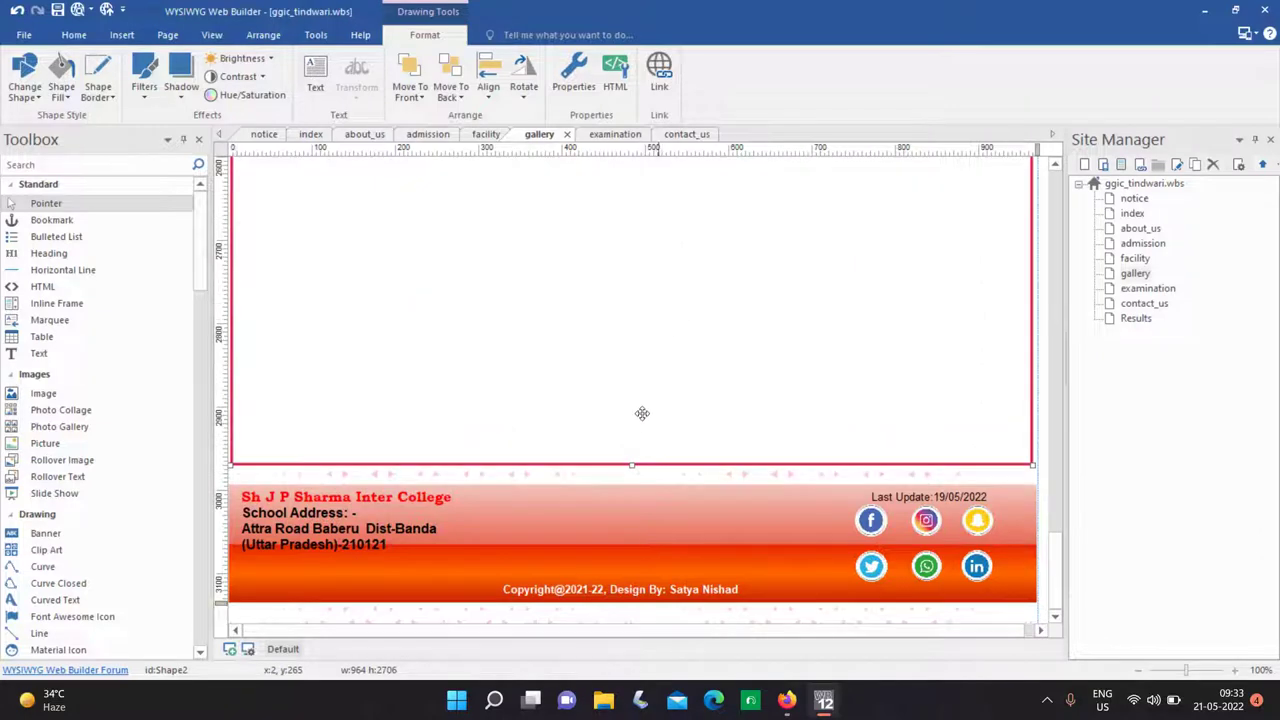
drag(632, 467, 631, 191)
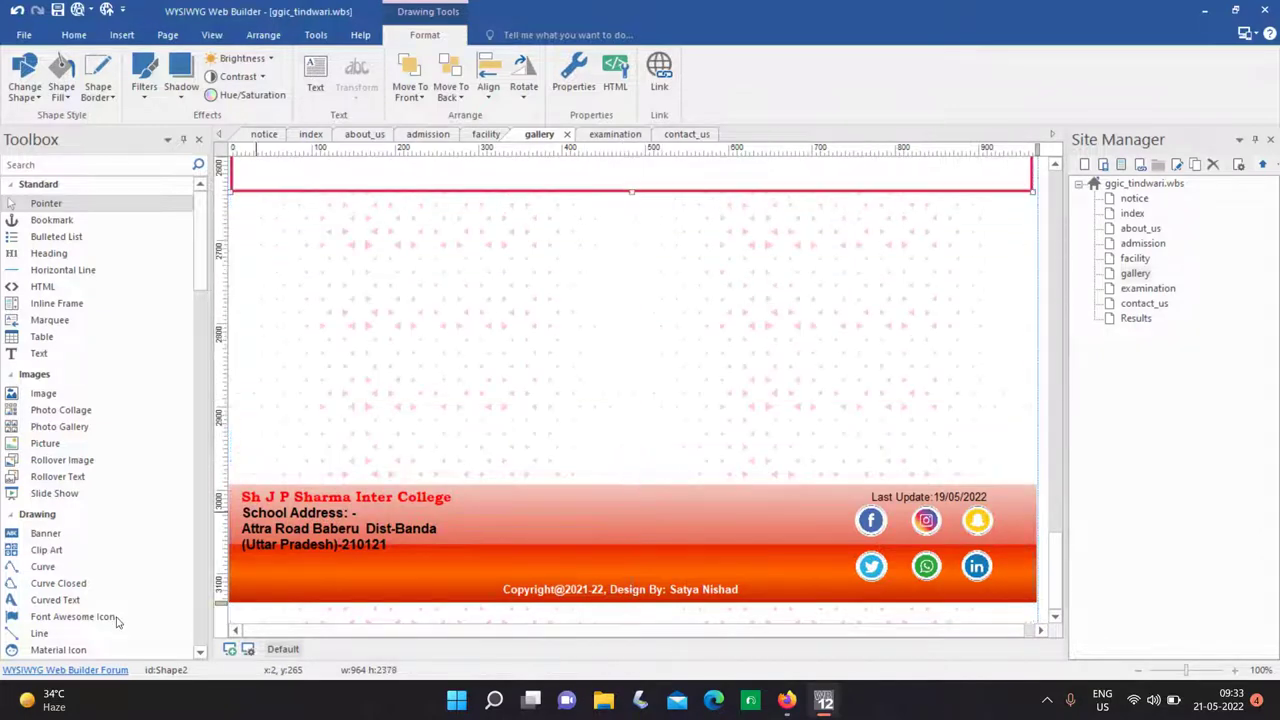
drag(221, 604, 221, 347)
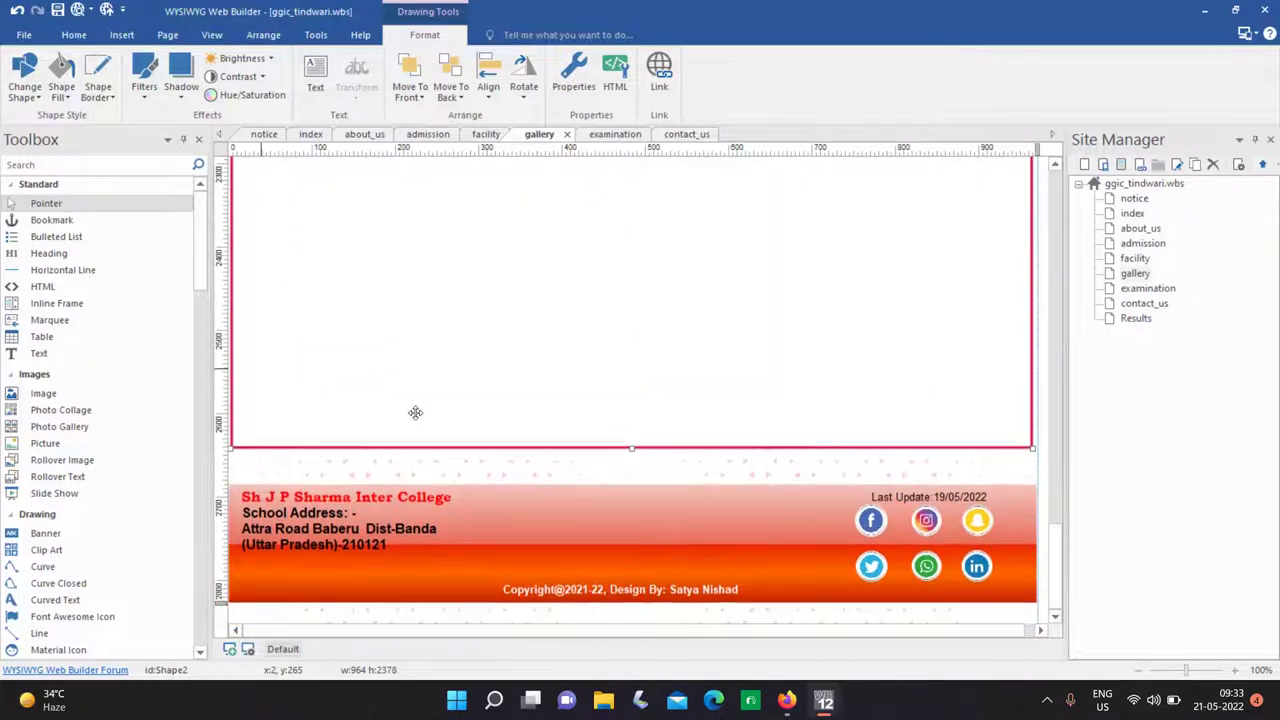
Reduce the gallery page's red frame to a height of about 1703 and shorten the page to bring the footer up.
drag(632, 452, 631, 182)
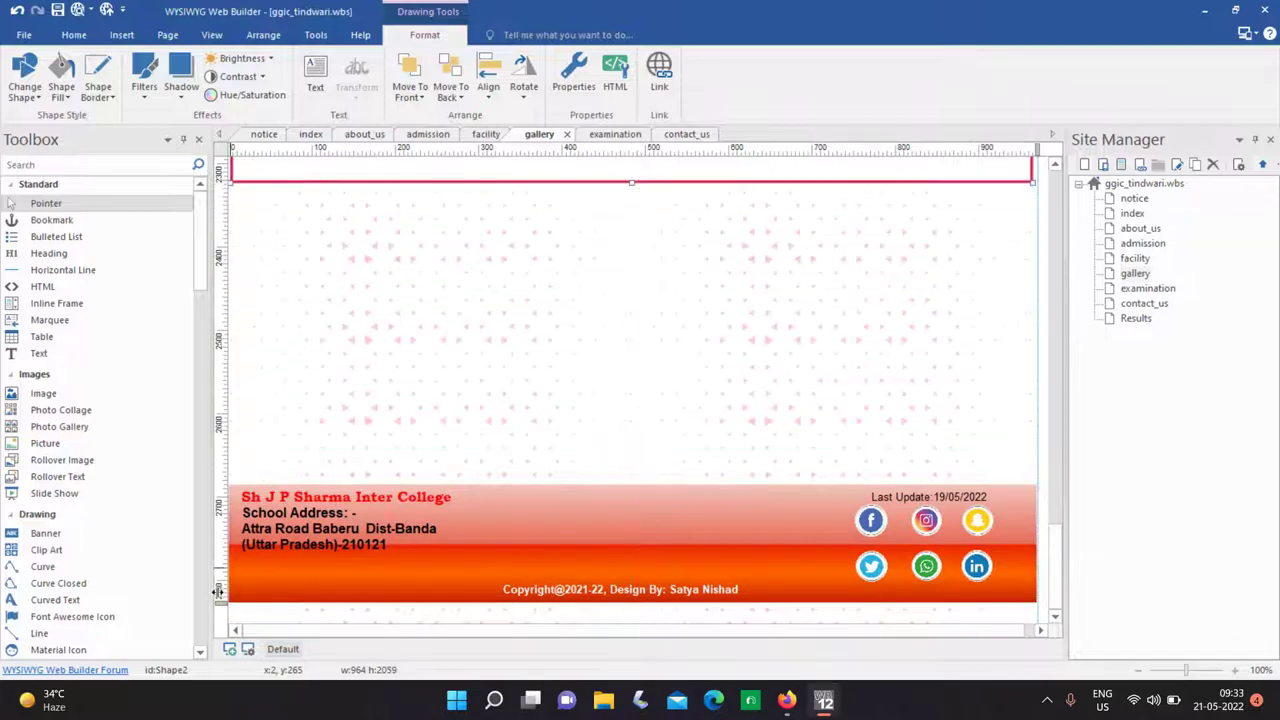
drag(224, 604, 241, 313)
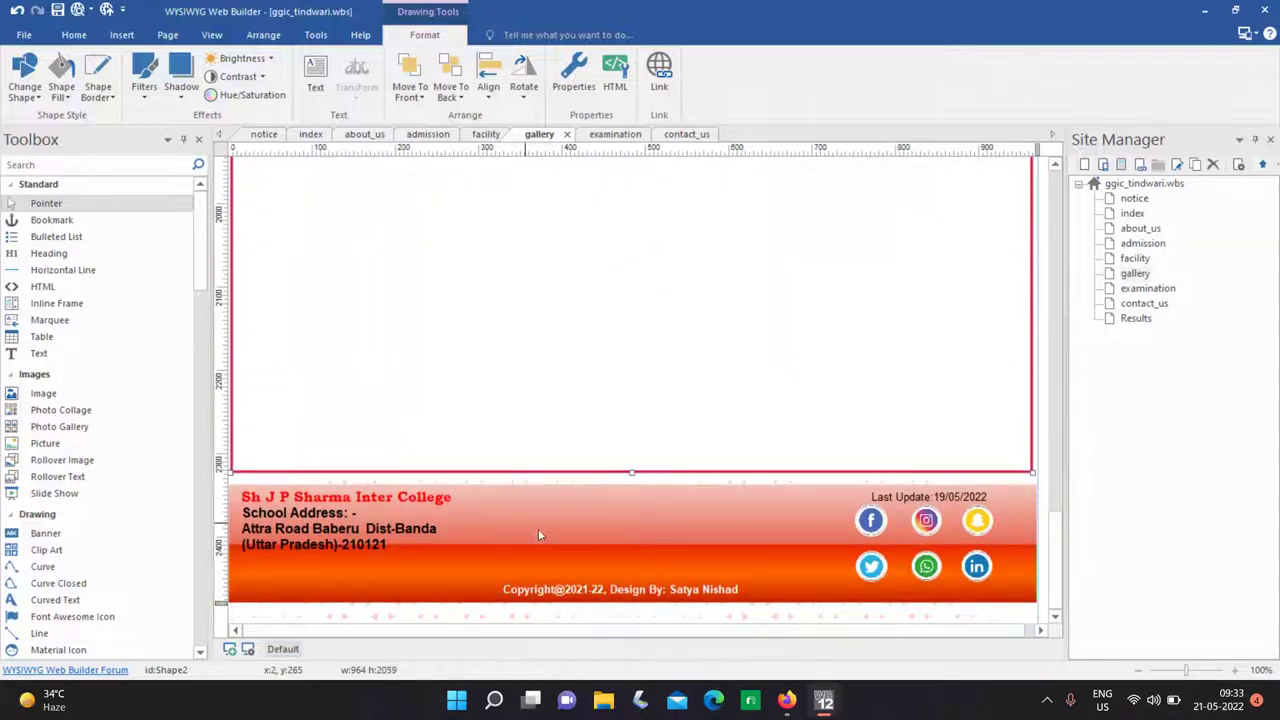
drag(634, 478, 630, 176)
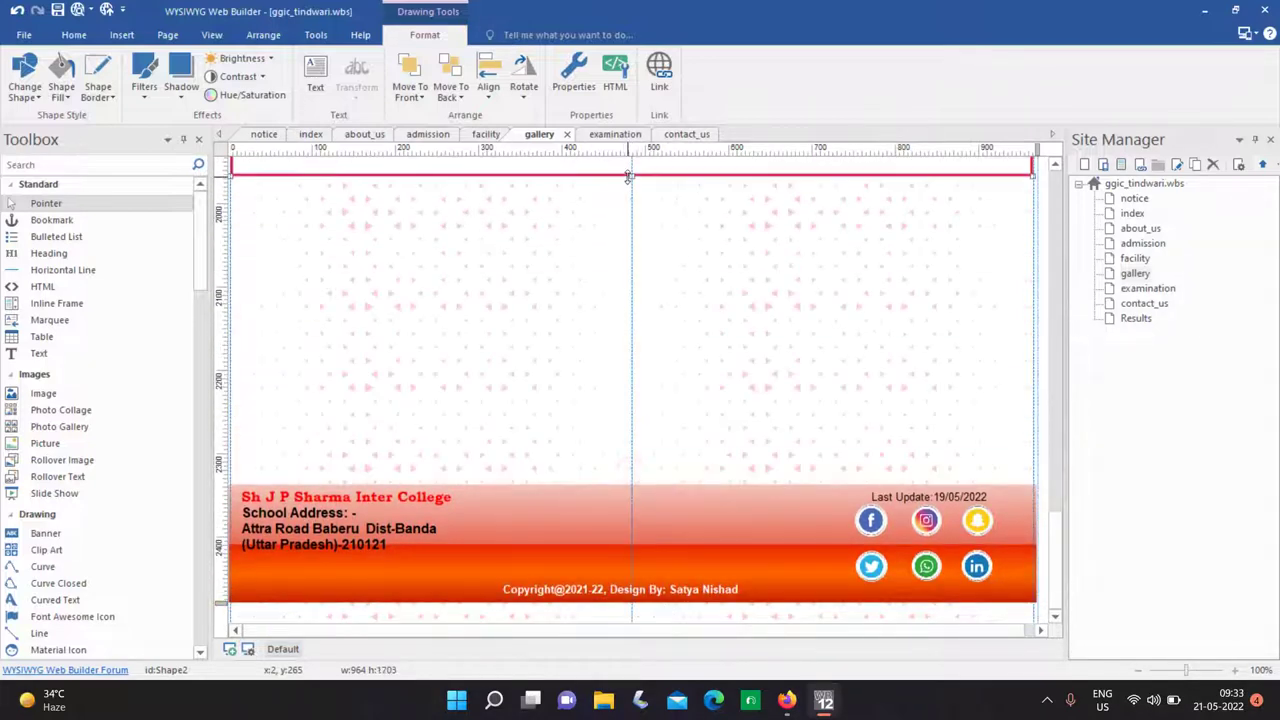
drag(222, 600, 230, 236)
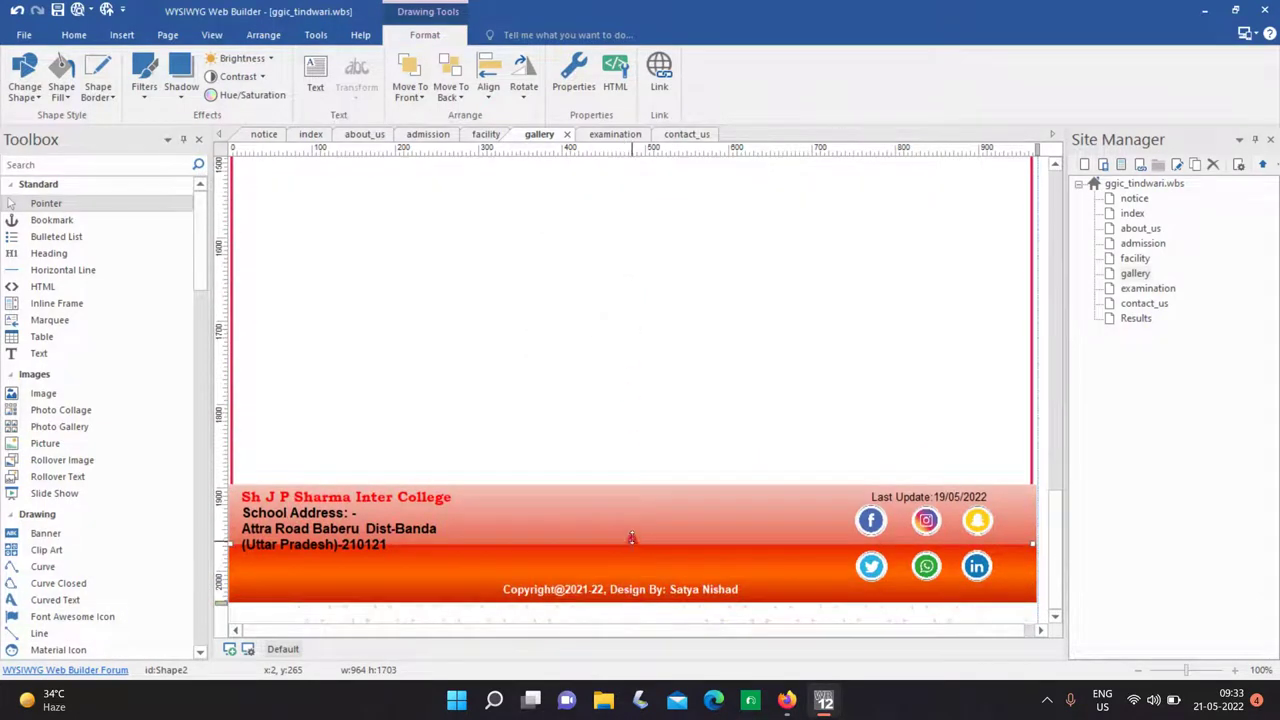
Reduce the red frame around the gallery photos to a height of about 1043 and shorten the gallery page further.
drag(631, 538, 630, 140)
scroll(677, 471, up, 4)
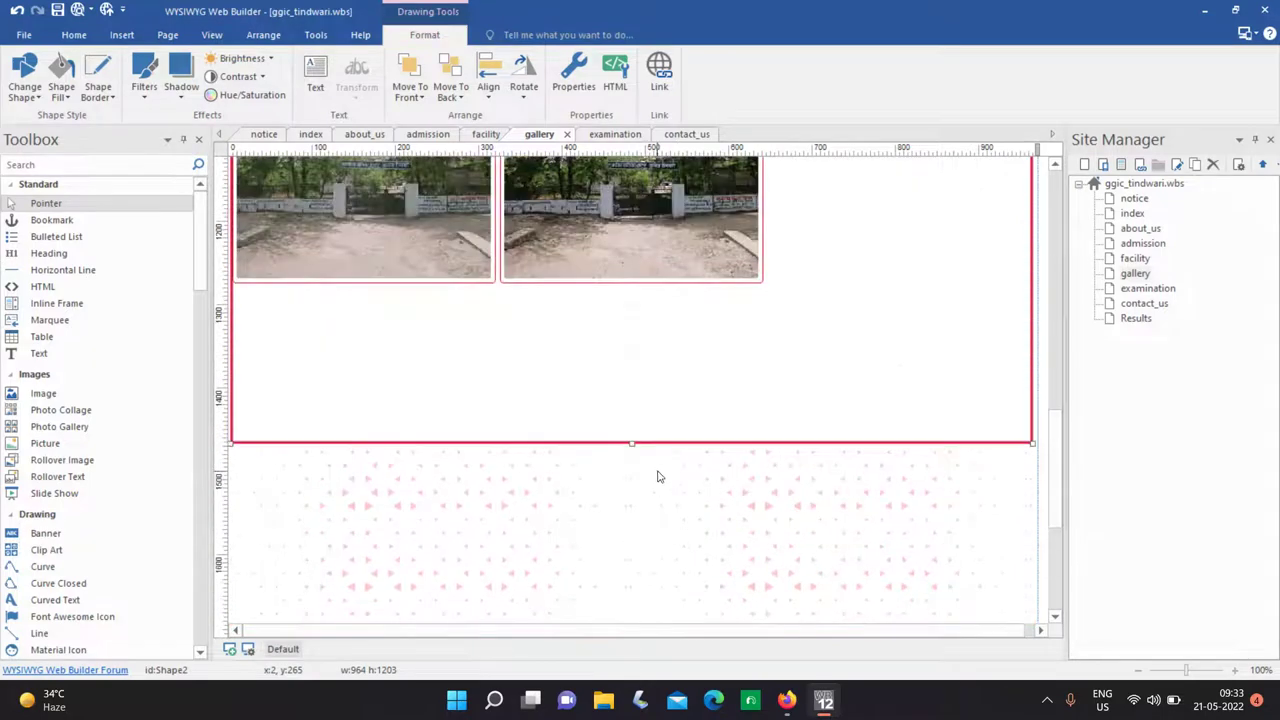
drag(628, 442, 621, 341)
scroll(449, 474, down, 2)
scroll(449, 474, down, 2)
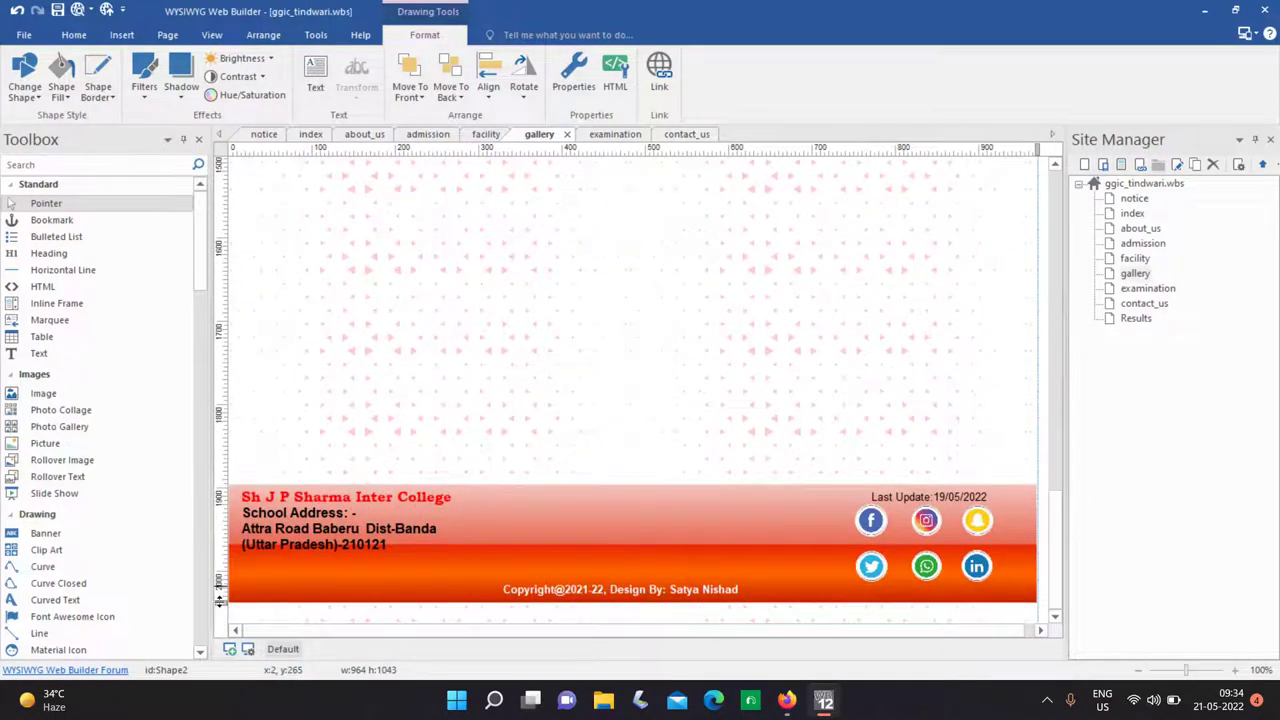
scroll(954, 362, up, 10)
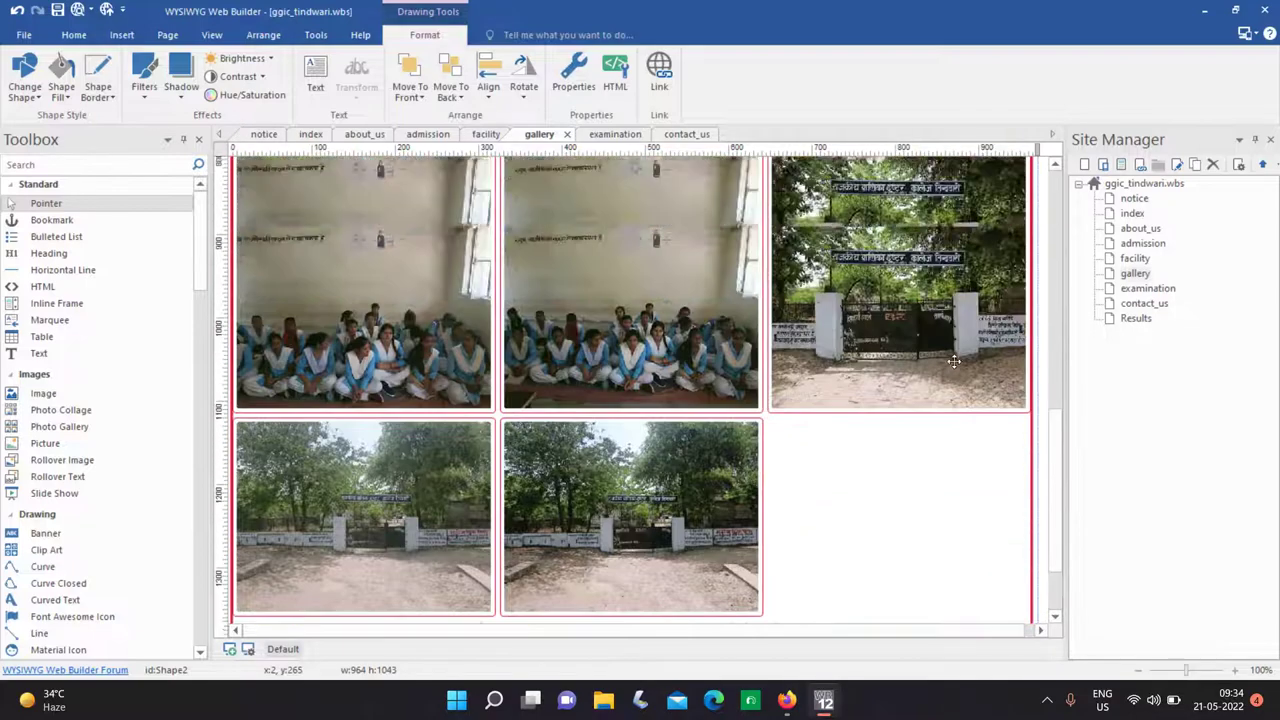
scroll(954, 362, up, 8)
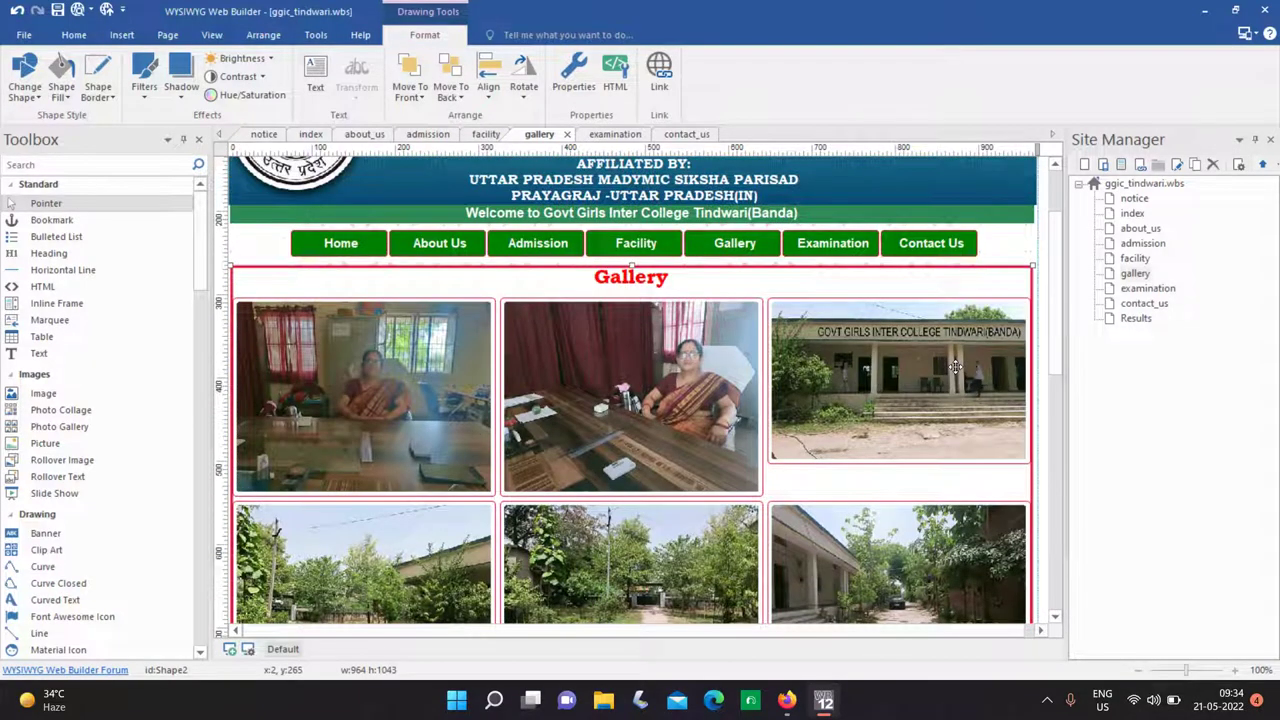
Replace the old road and town in the contact_us address with the new college's, matching the page header.
click(614, 136)
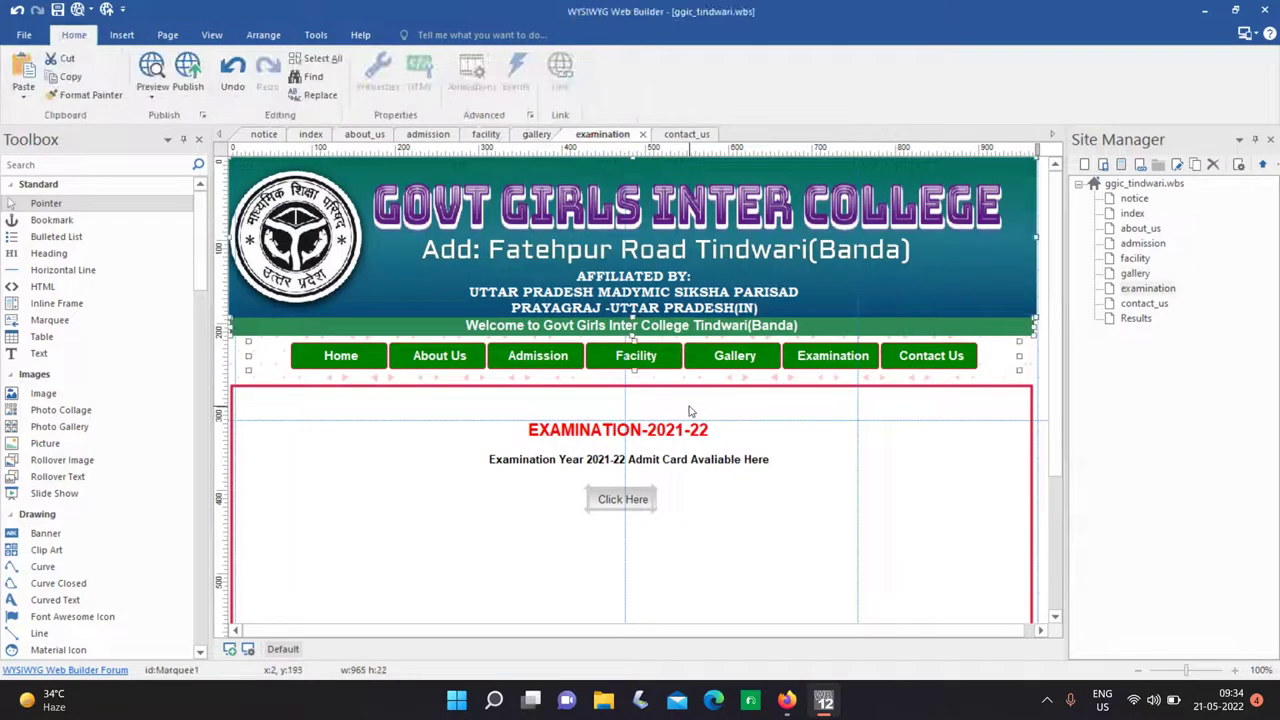
scroll(684, 505, down, 4)
click(688, 135)
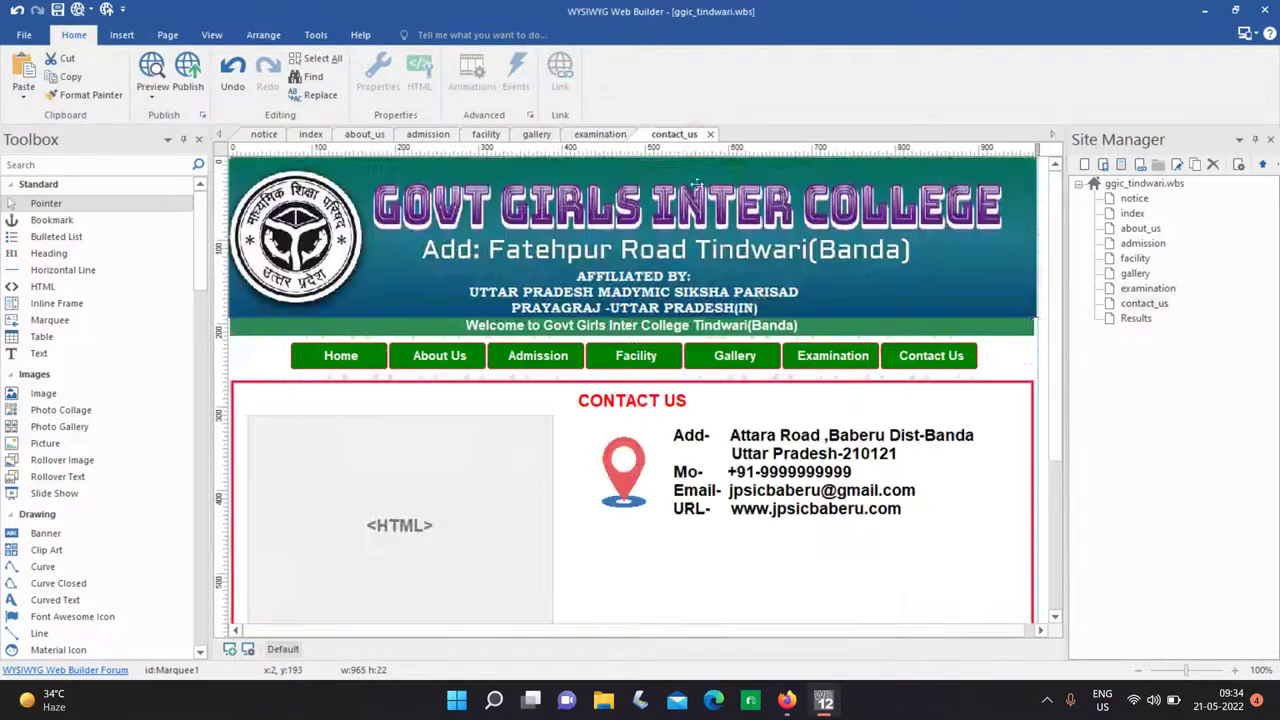
double_click(870, 440)
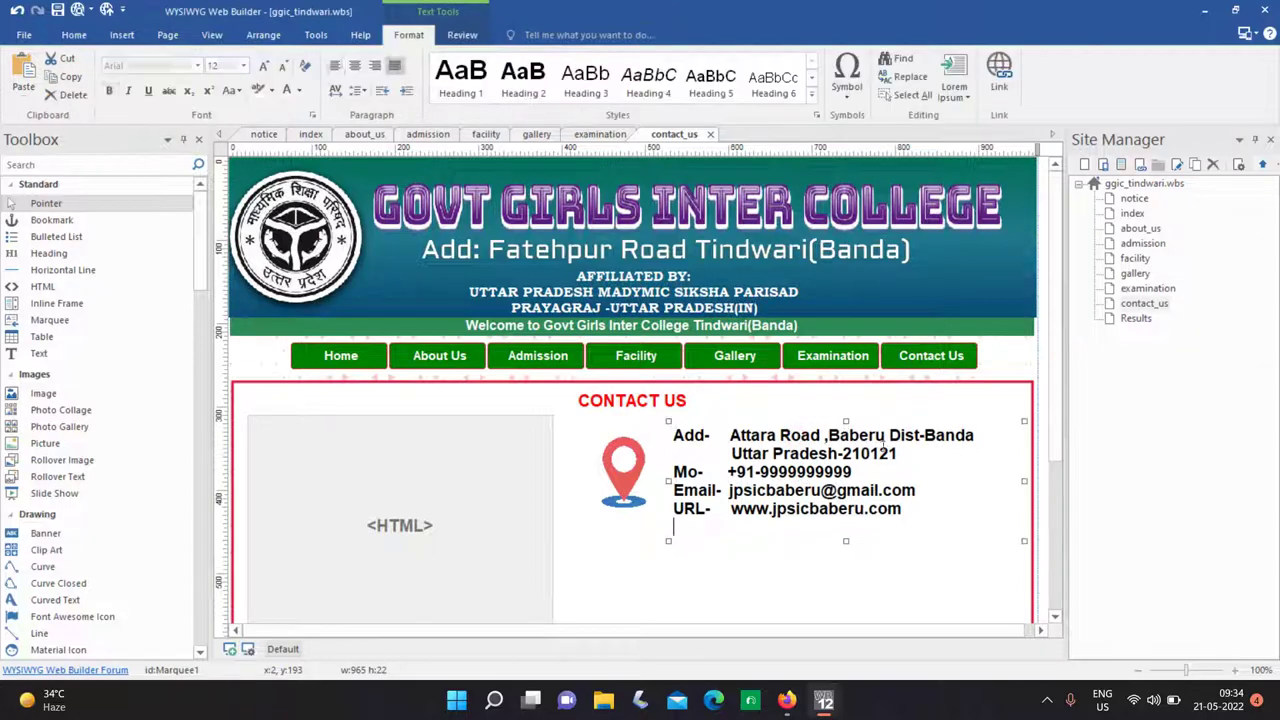
drag(888, 436, 732, 427)
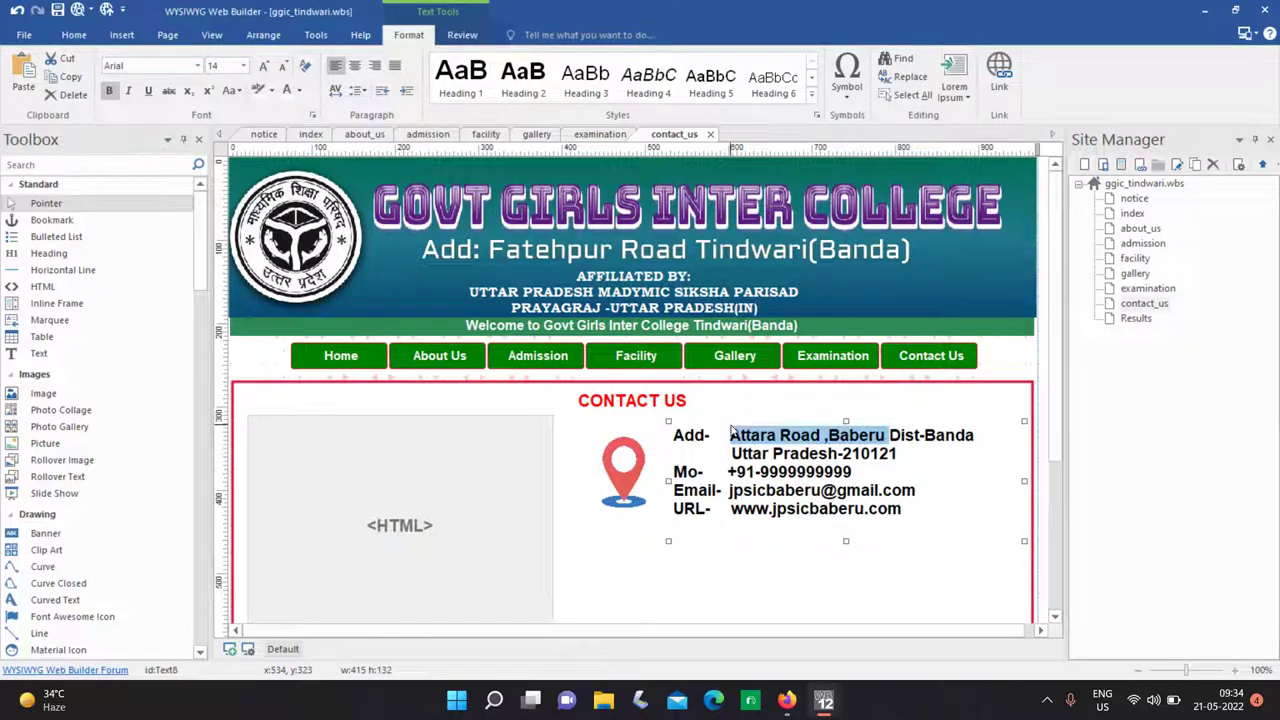
text(Fateh)
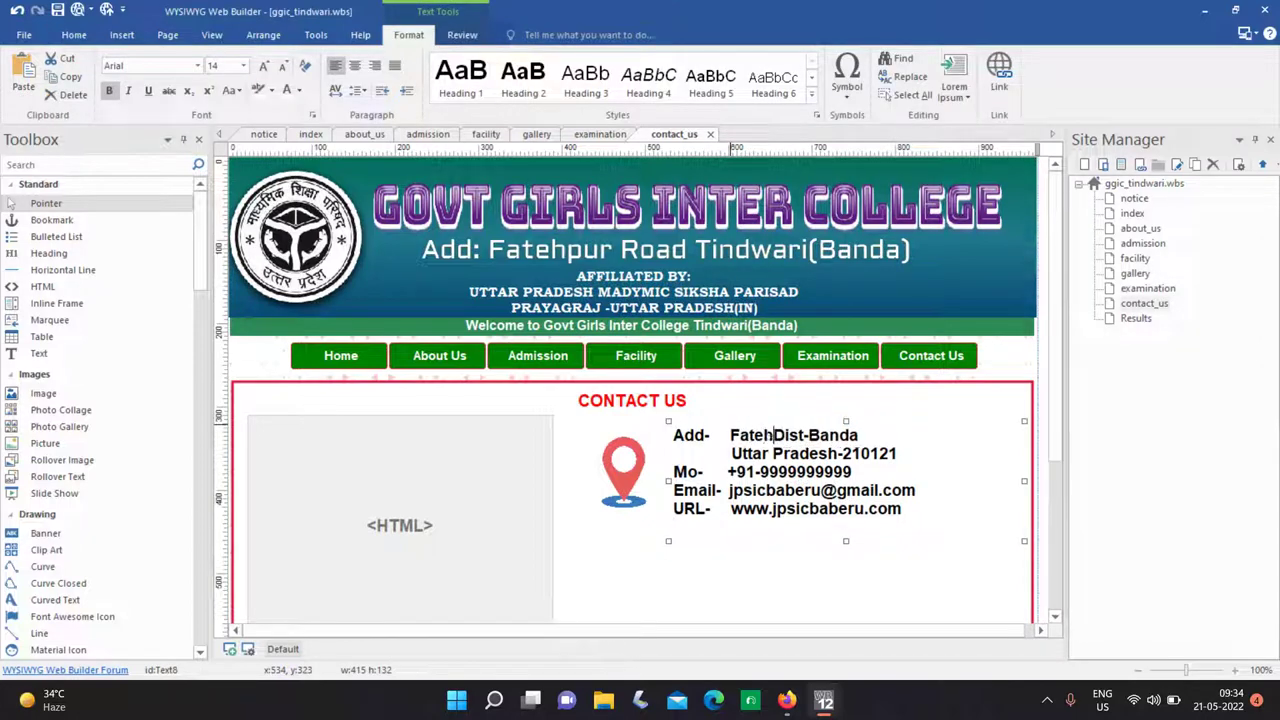
text(pur Road)
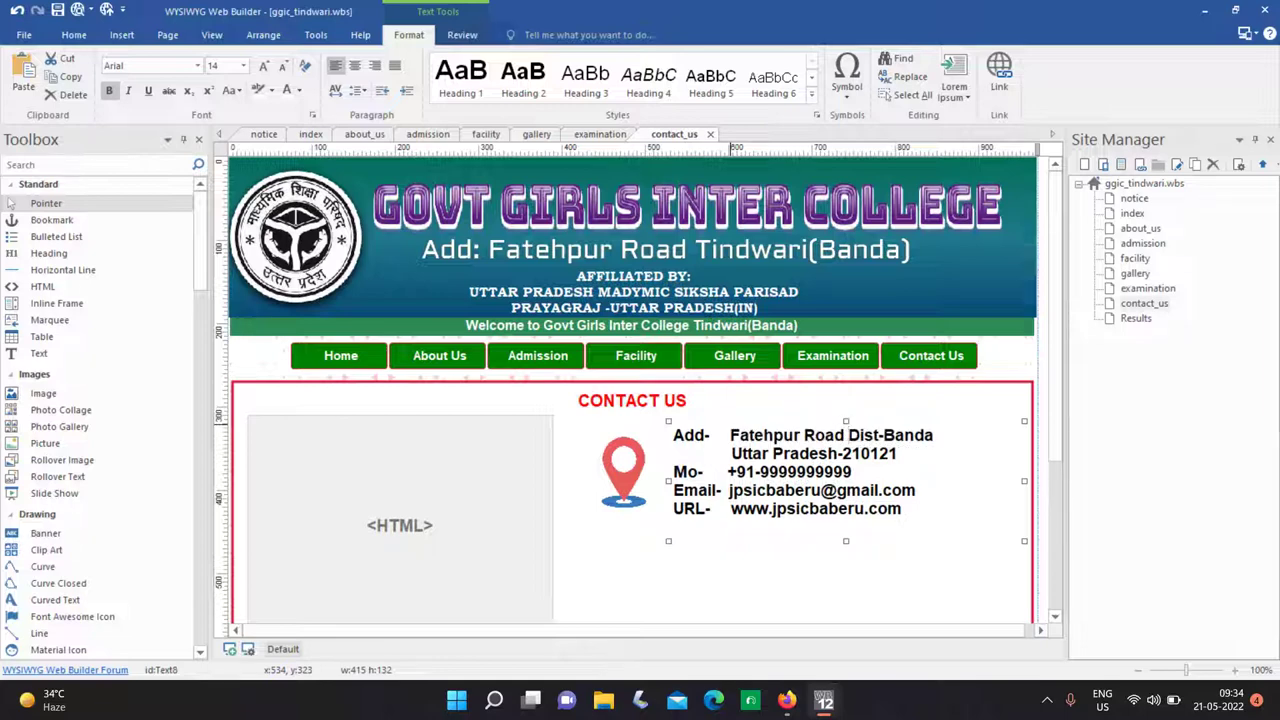
text( Tindwari)
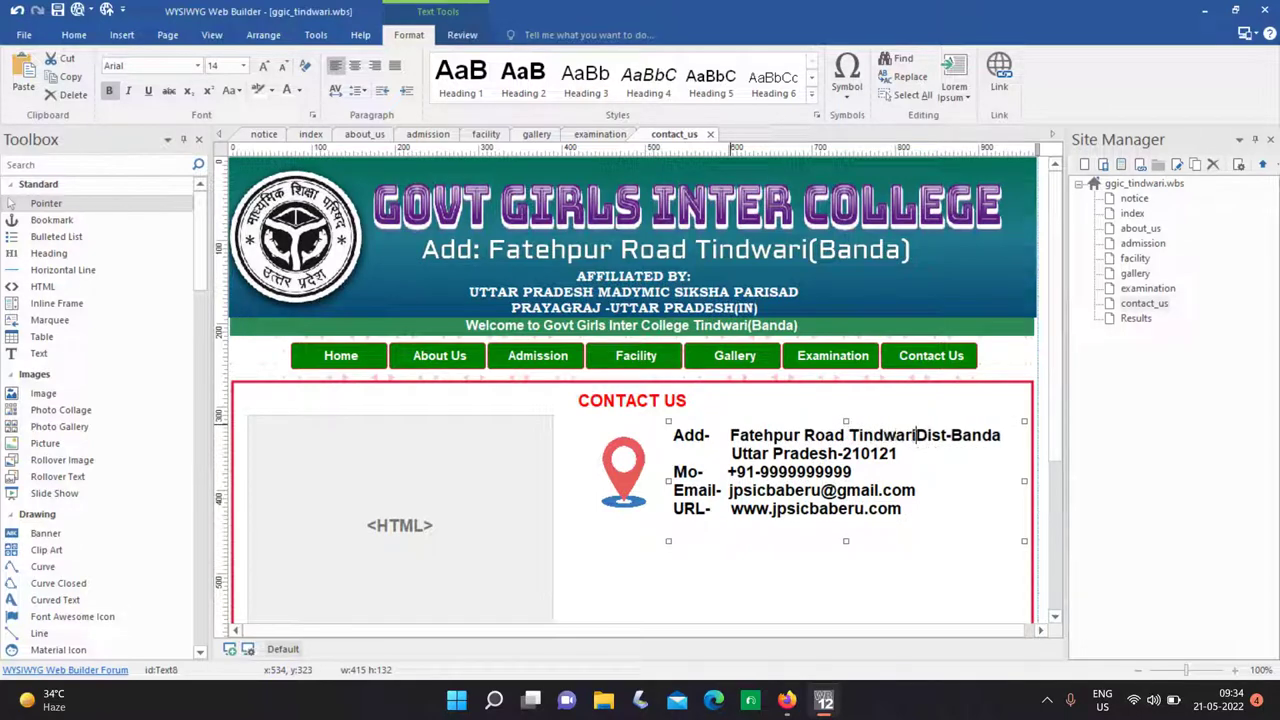
drag(866, 509, 768, 509)
text(ggictin)
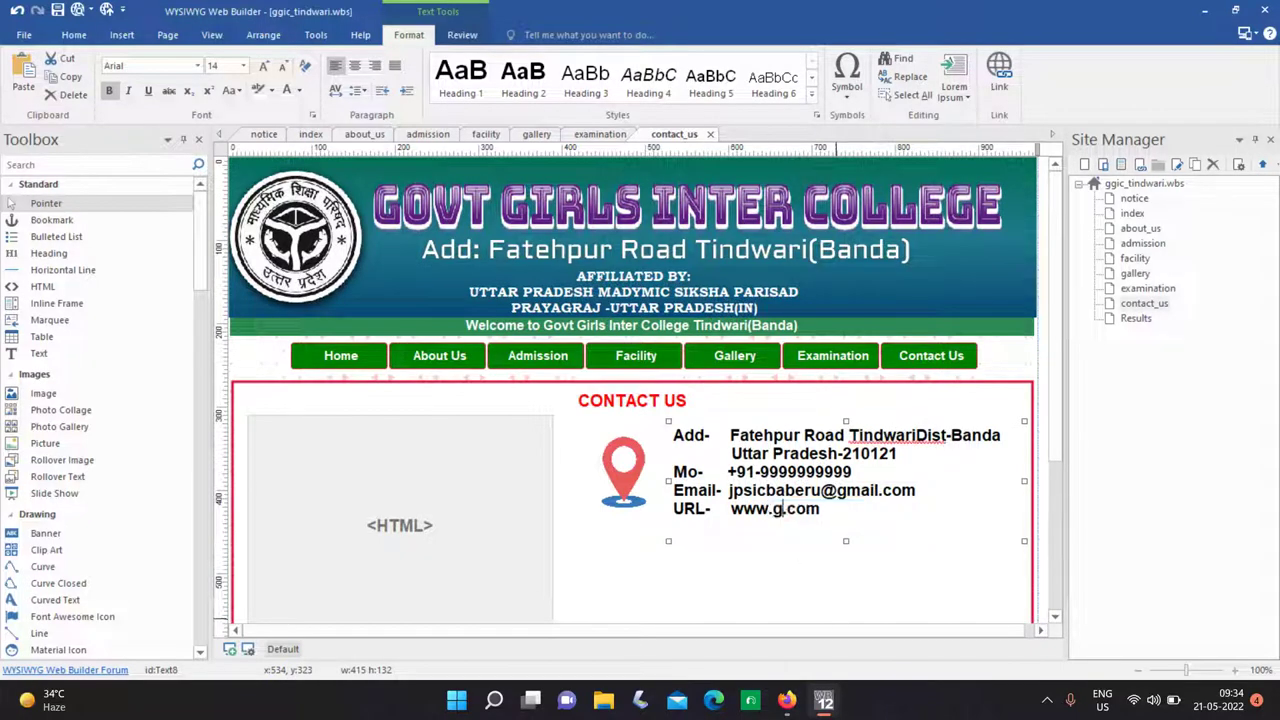
text(dwari)
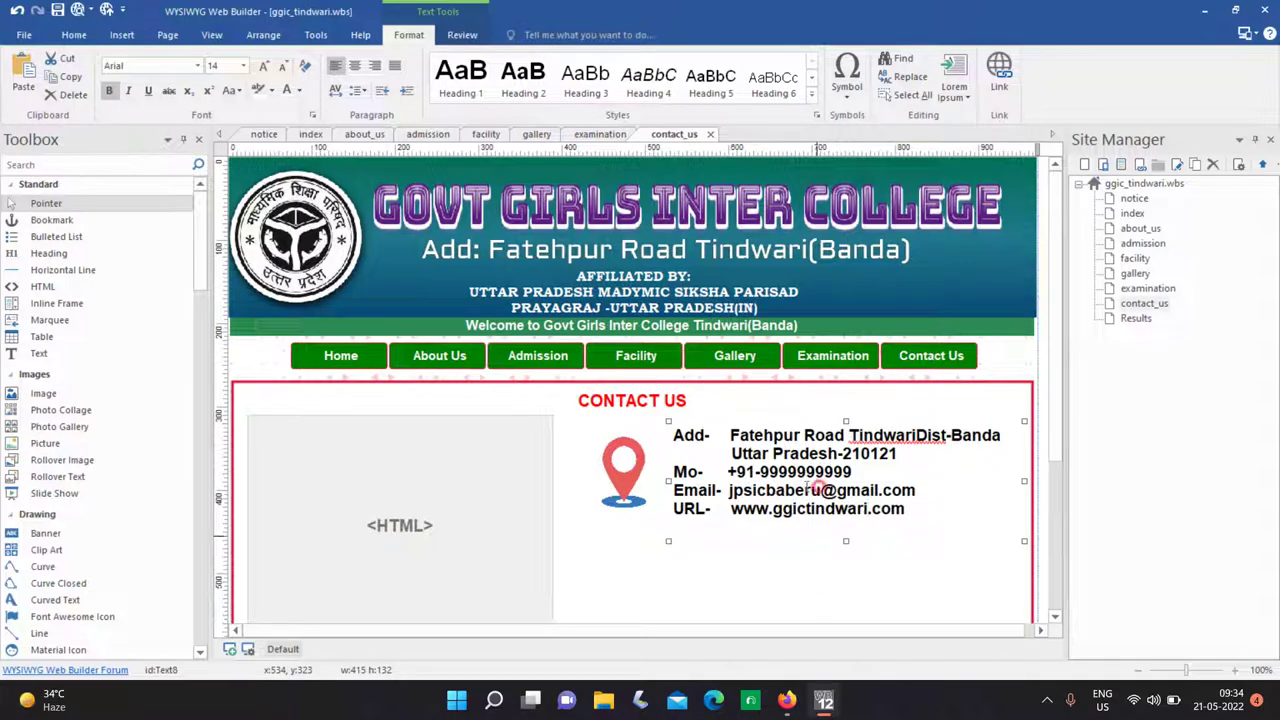
drag(817, 488, 731, 493)
text(ggictindw)
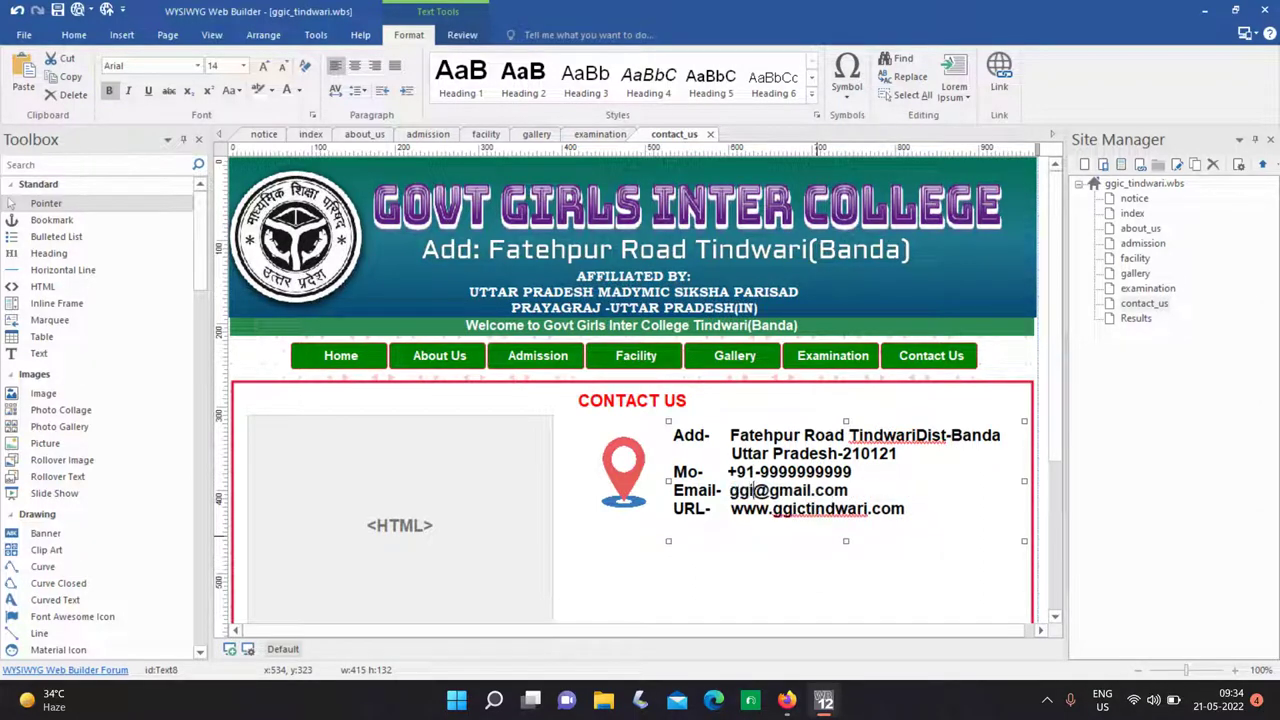
text(ari)
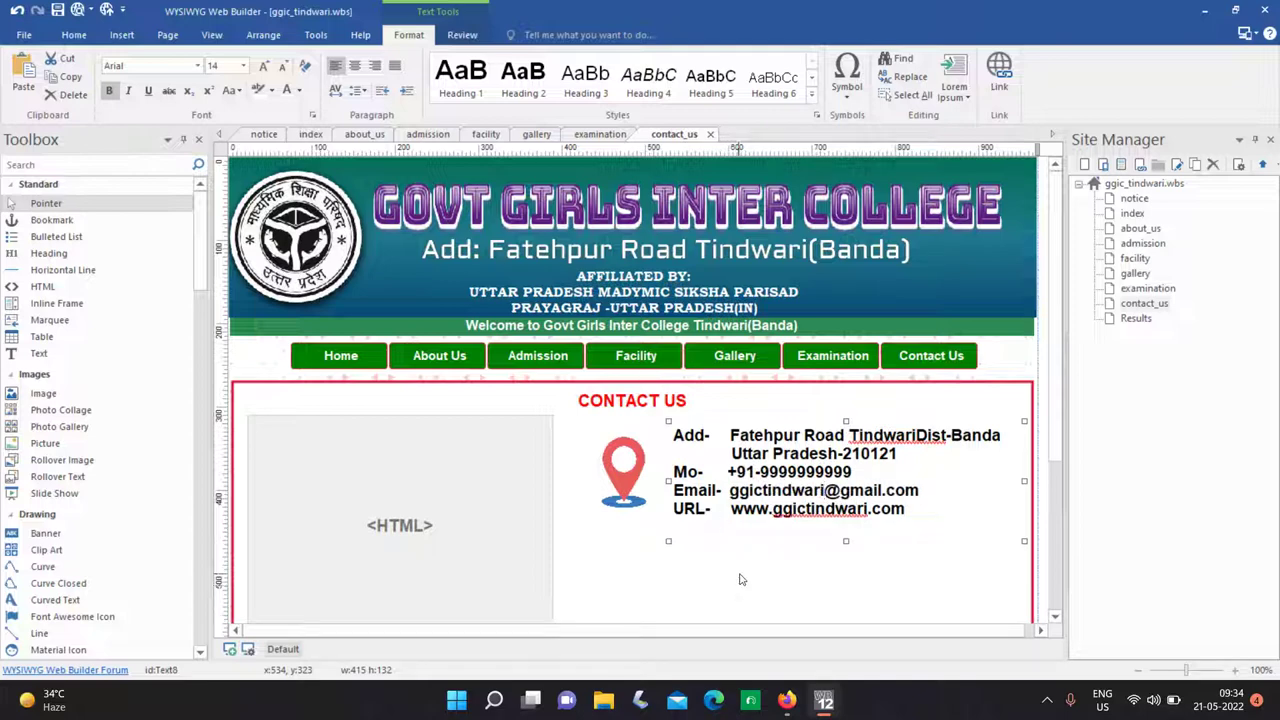
key(Escape)
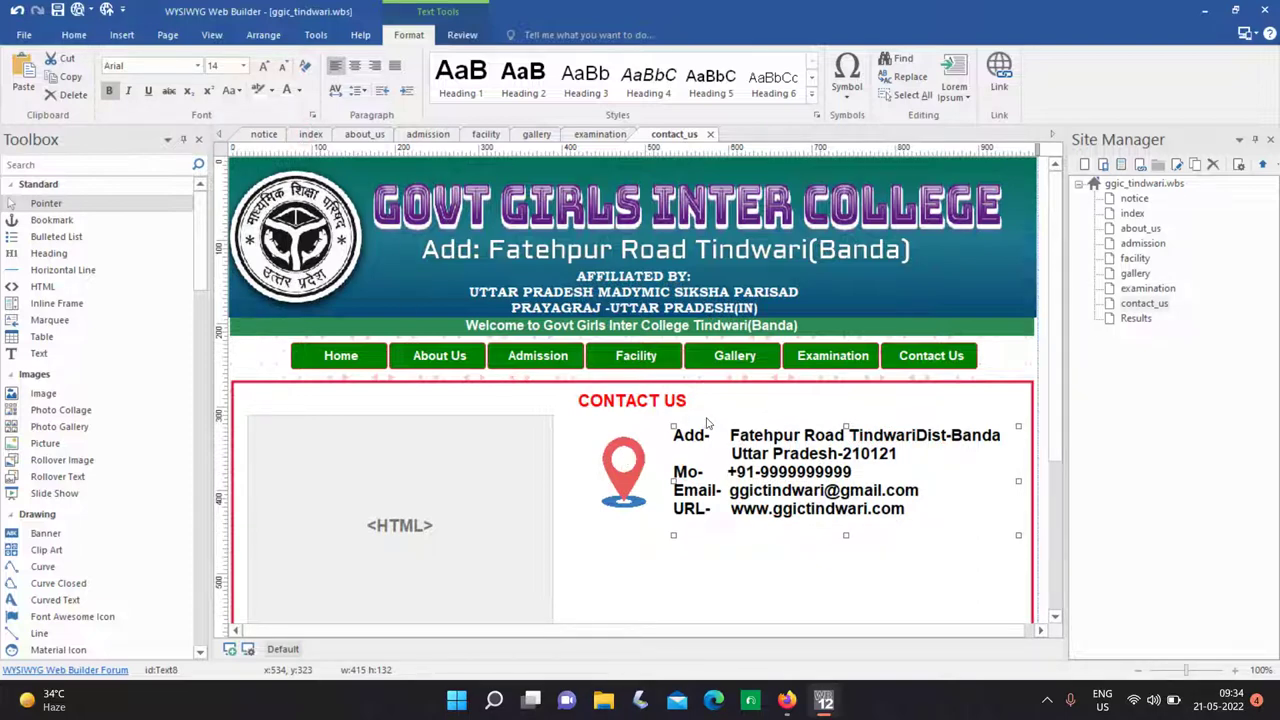
Copy the finished blue-green footer from the end of the index page.
scroll(706, 424, down, 2)
click(310, 134)
scroll(647, 464, down, 3)
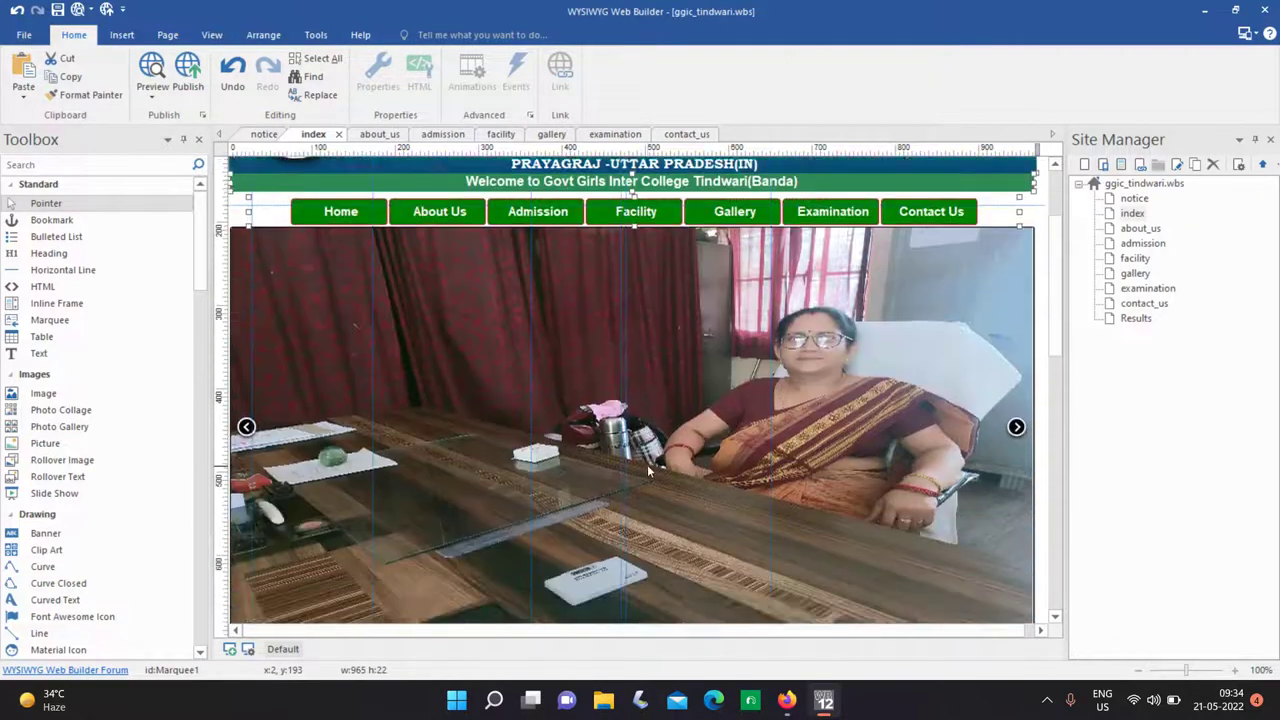
scroll(647, 464, down, 10)
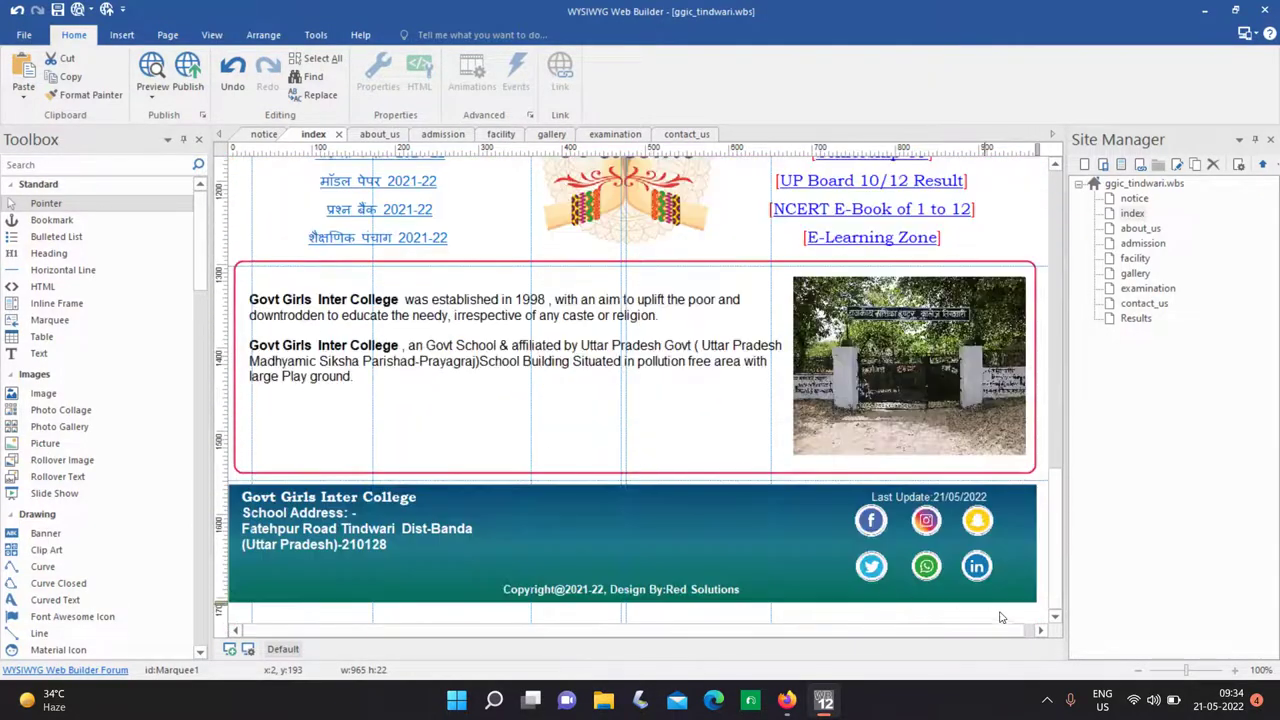
click(235, 487)
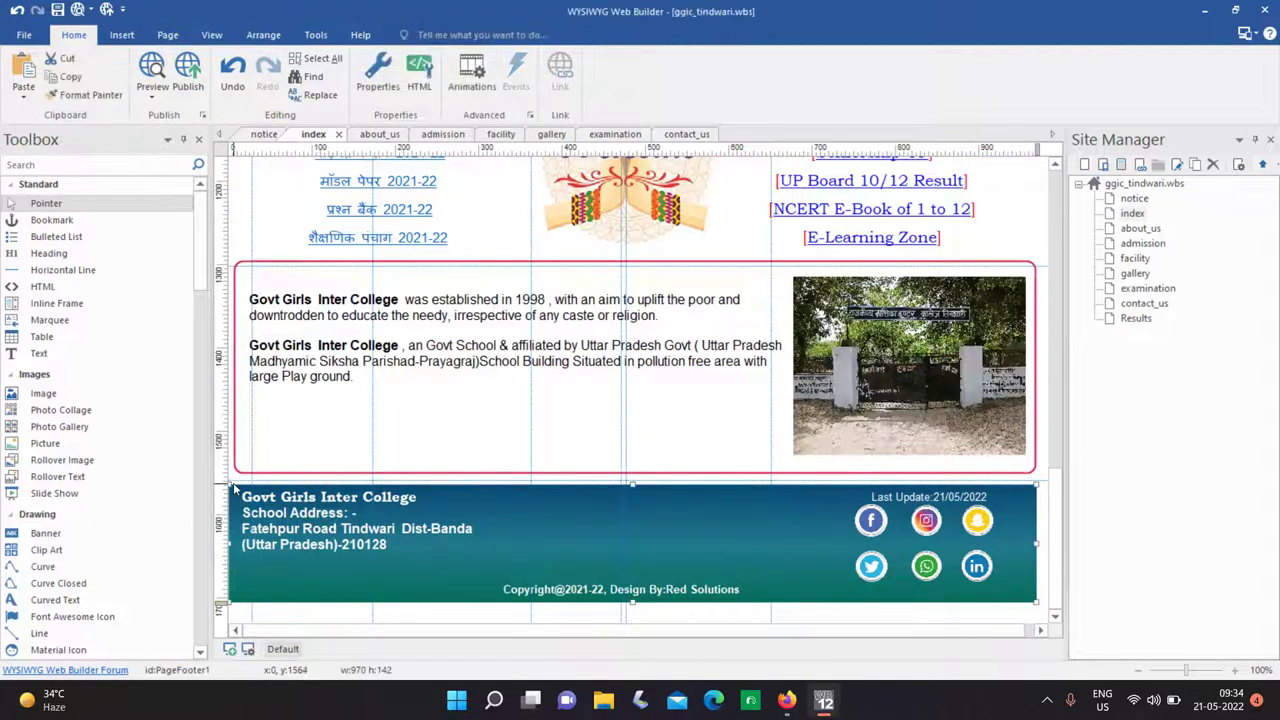
Replace the old orange footer on about_us with the copied one and shorten the page so it sits just below the red frame.
click(382, 134)
scroll(672, 543, down, 10)
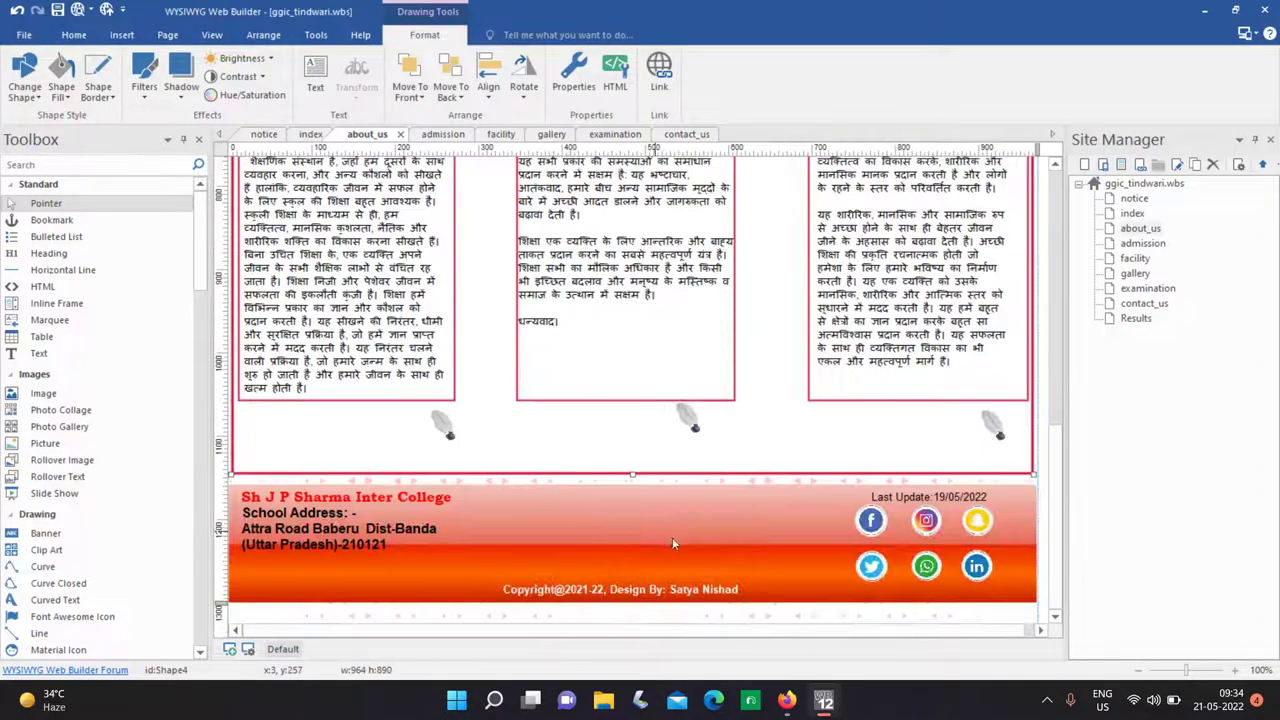
click(868, 607)
click(240, 505)
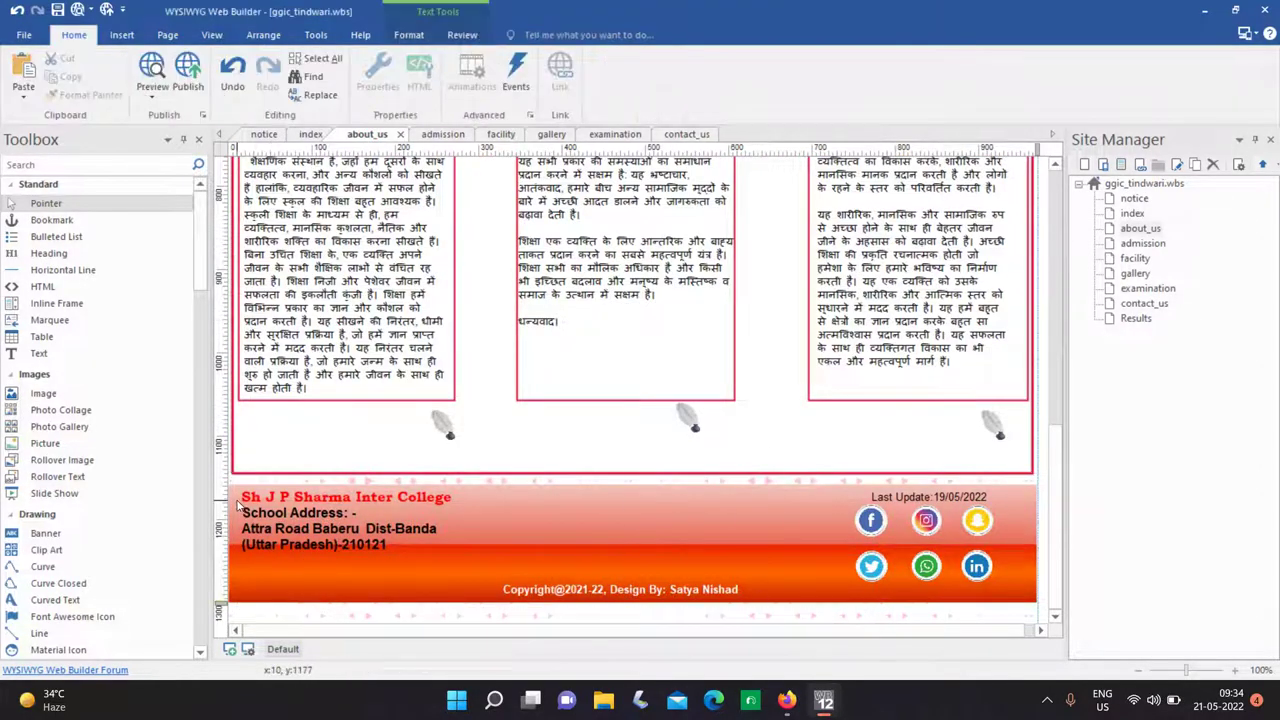
key(Delete)
key(ctrl+v)
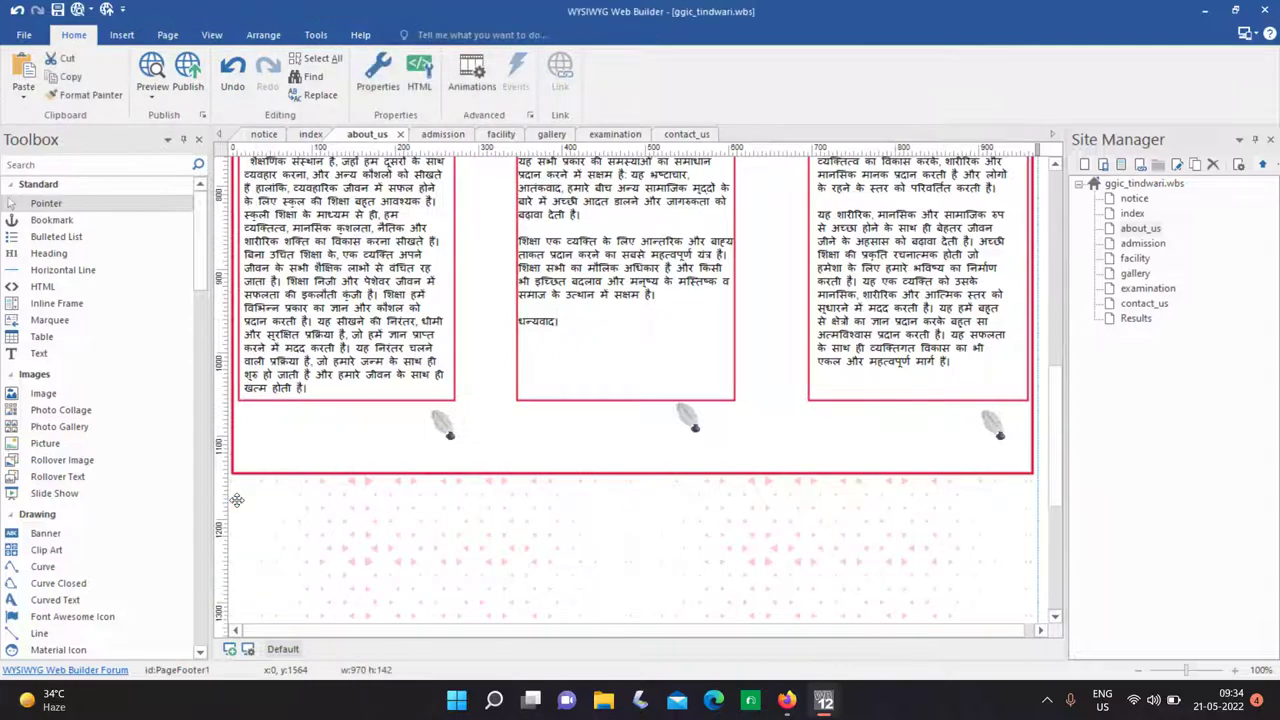
scroll(262, 504, down, 4)
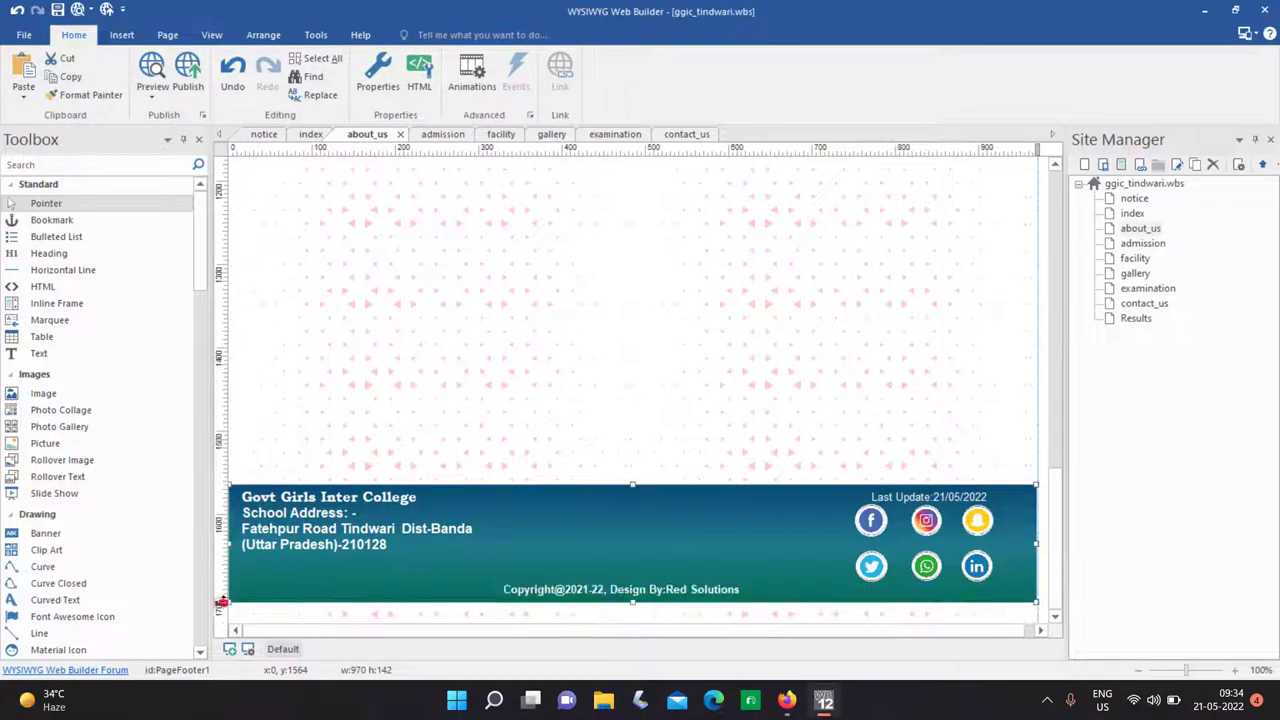
scroll(632, 380, up, 5)
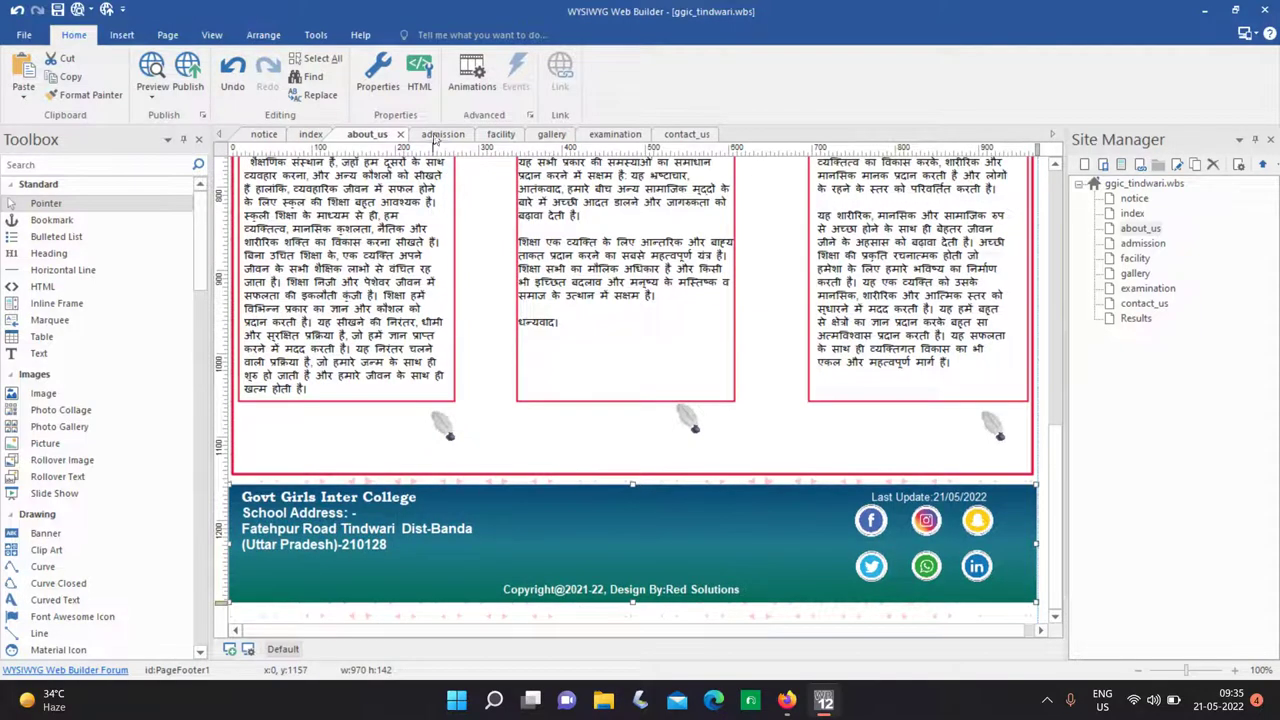
Delete the old orange footer from the admission page and paste the copied blue-green footer in its place.
click(442, 134)
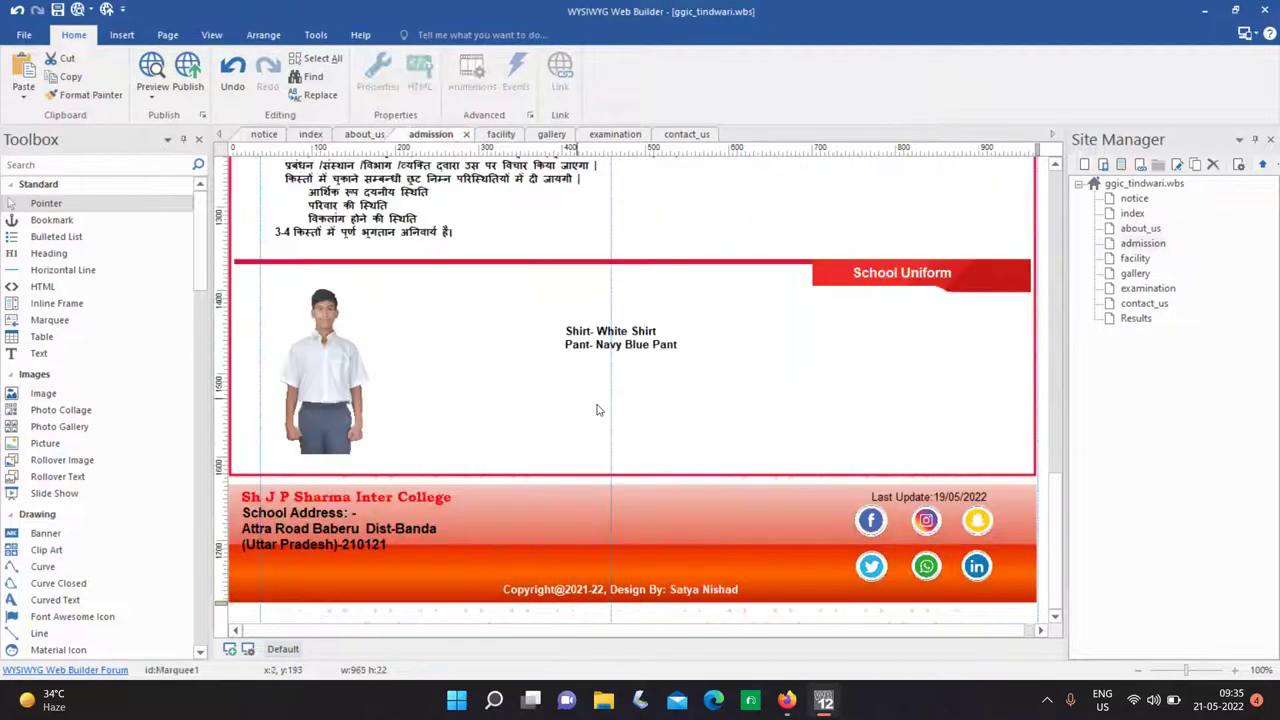
click(235, 532)
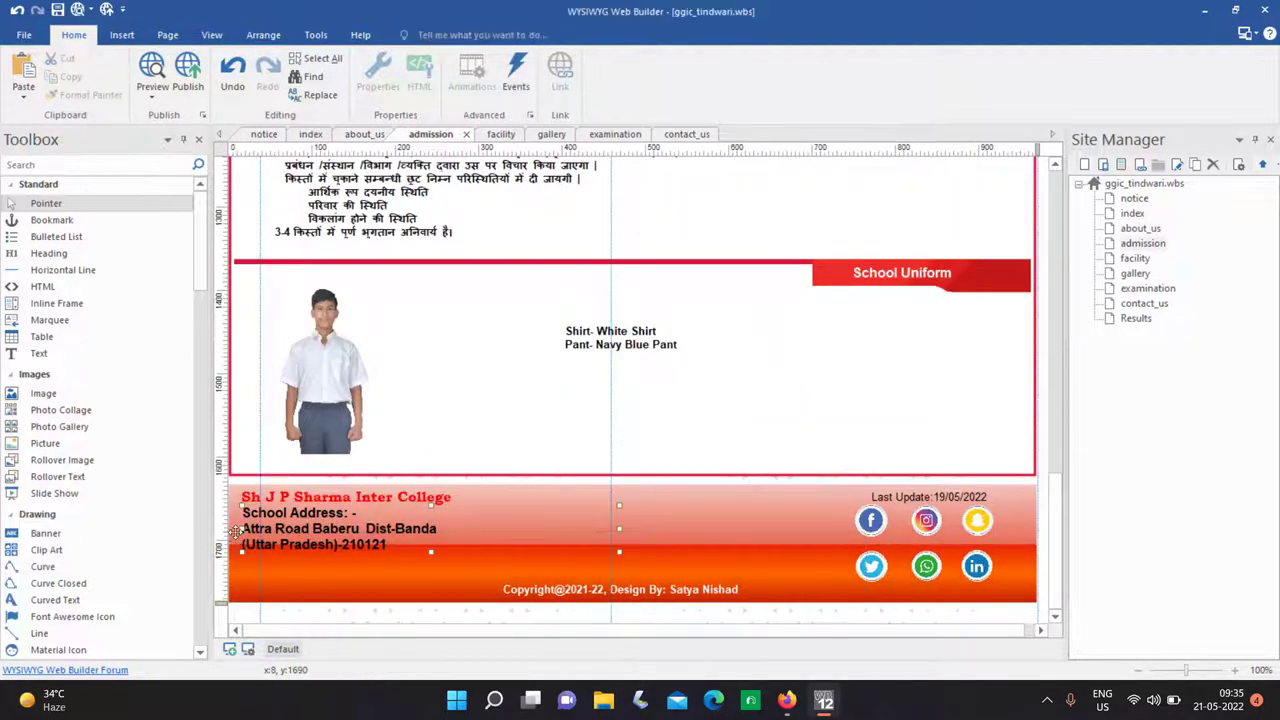
key(Delete)
key(ctrl+v)
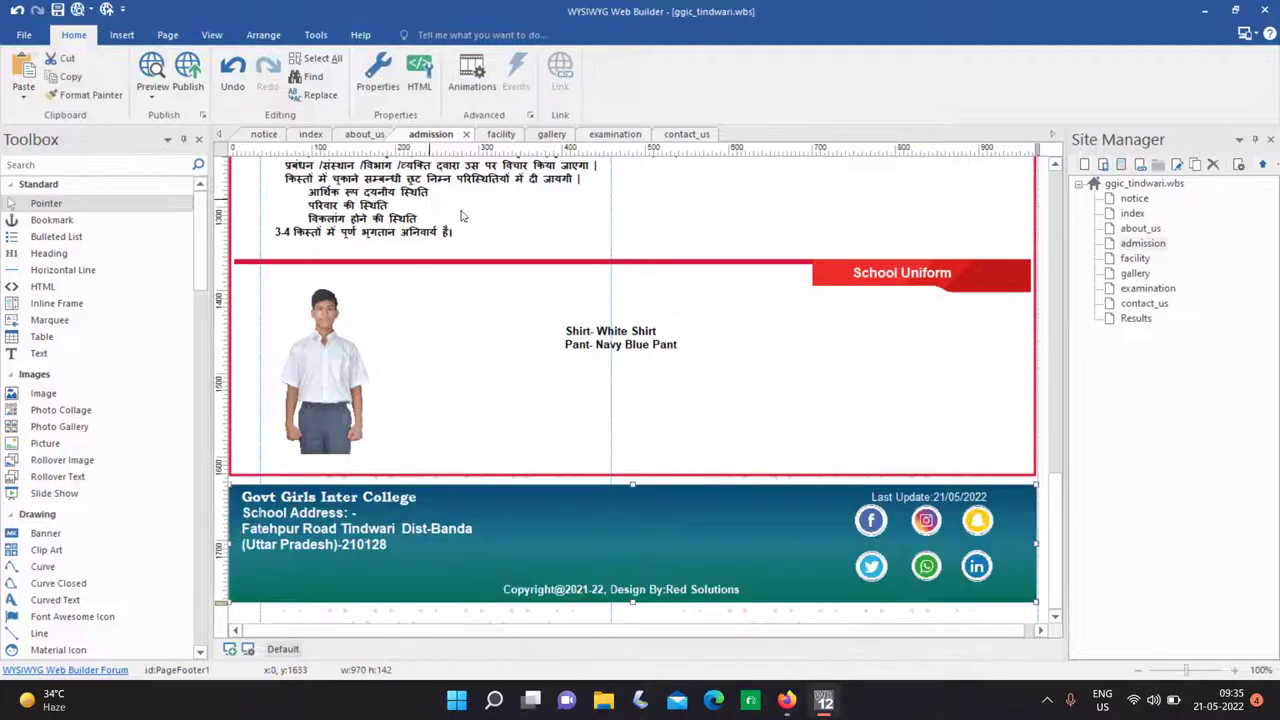
Replace the orange footer on the facility page with the copied blue-green one and shorten the page to just below the red frame.
click(489, 134)
scroll(843, 565, down, 3)
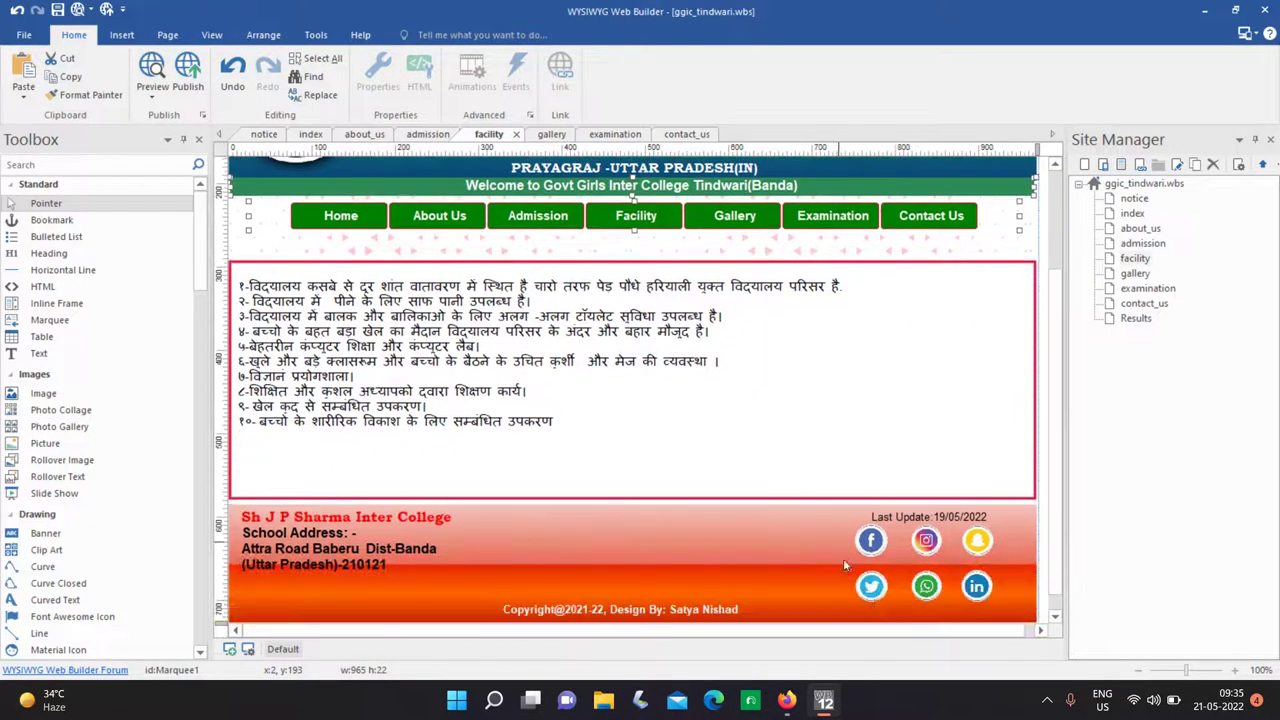
scroll(843, 565, down, 1)
click(330, 514)
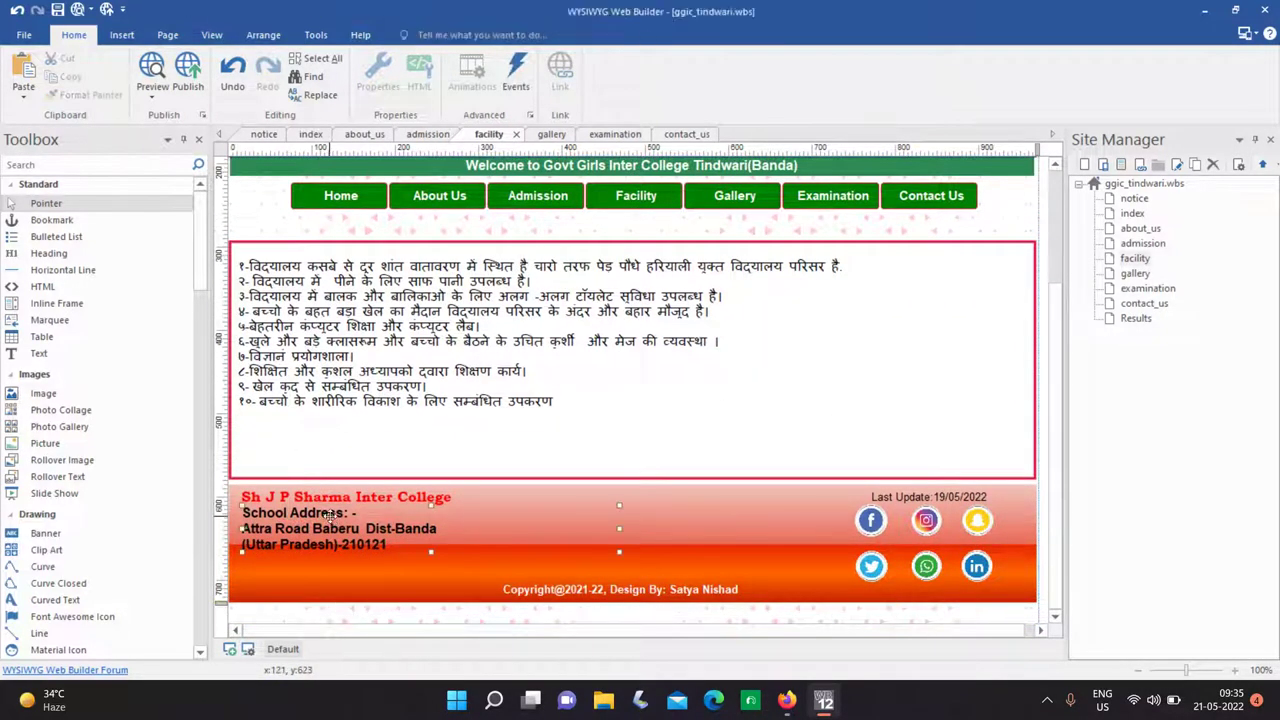
key(Delete)
key(ctrl+v)
scroll(330, 516, down, 6)
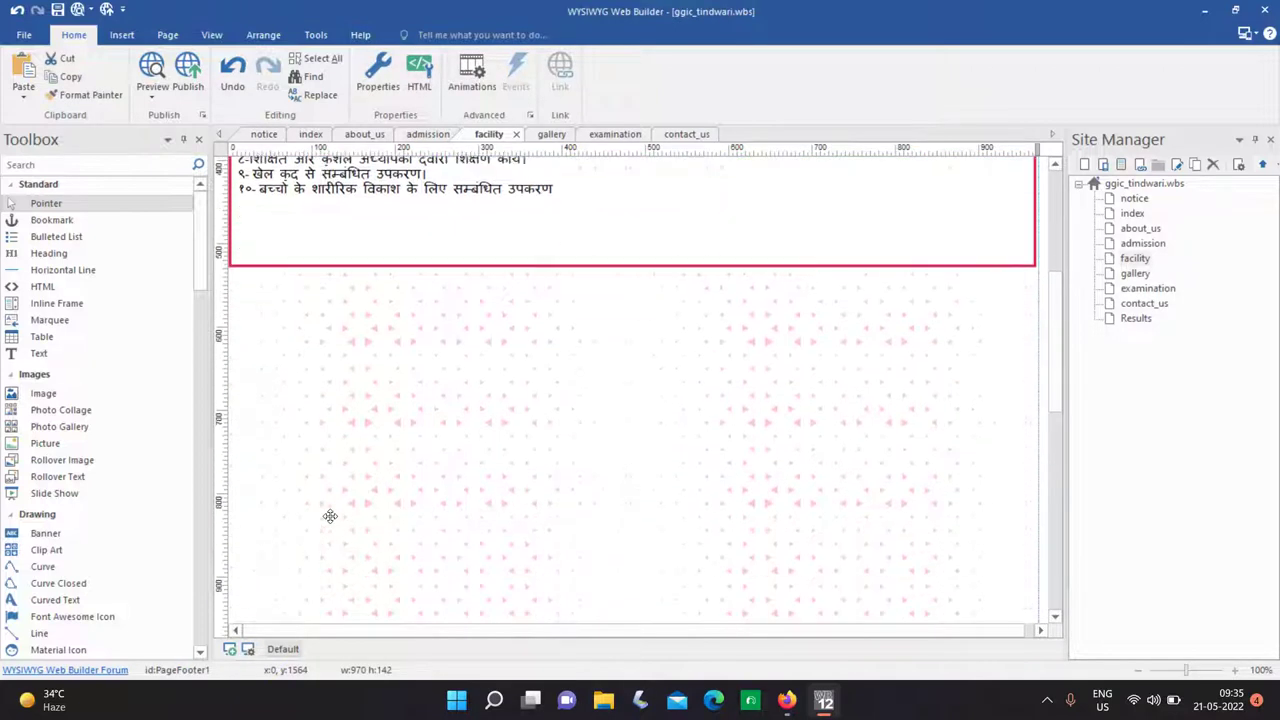
scroll(630, 320, up, 6)
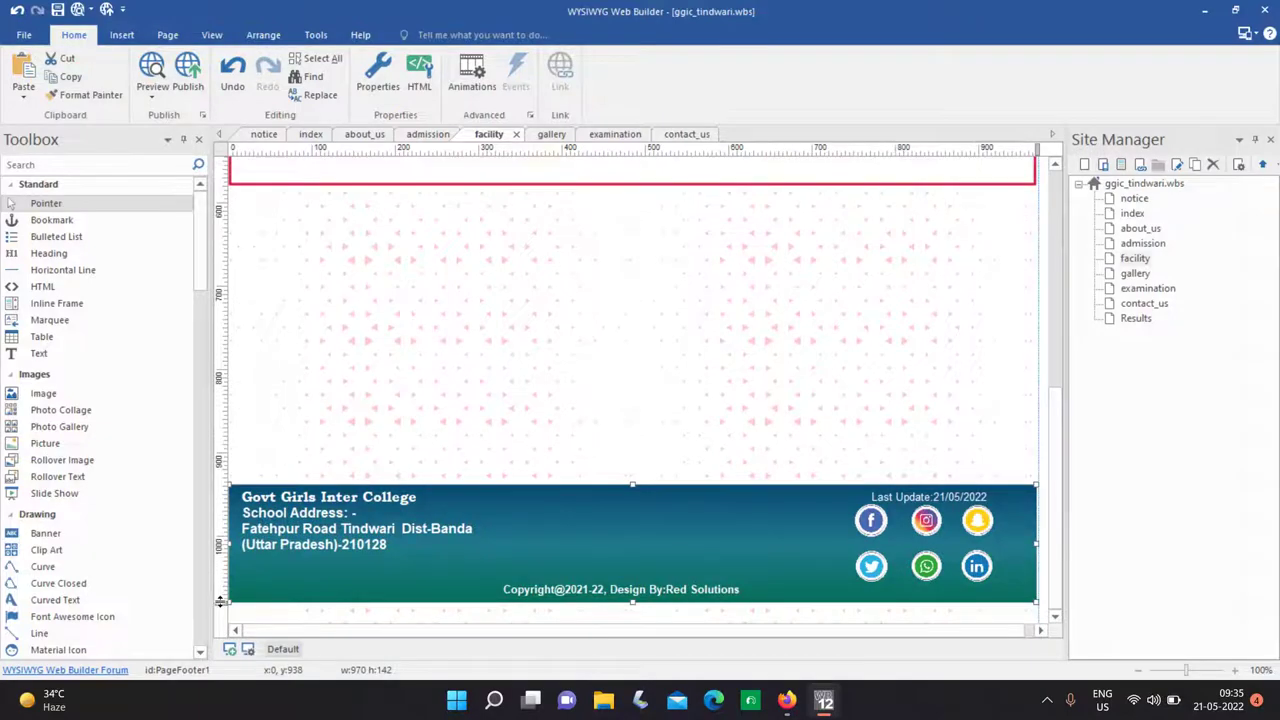
scroll(220, 601, up, 5)
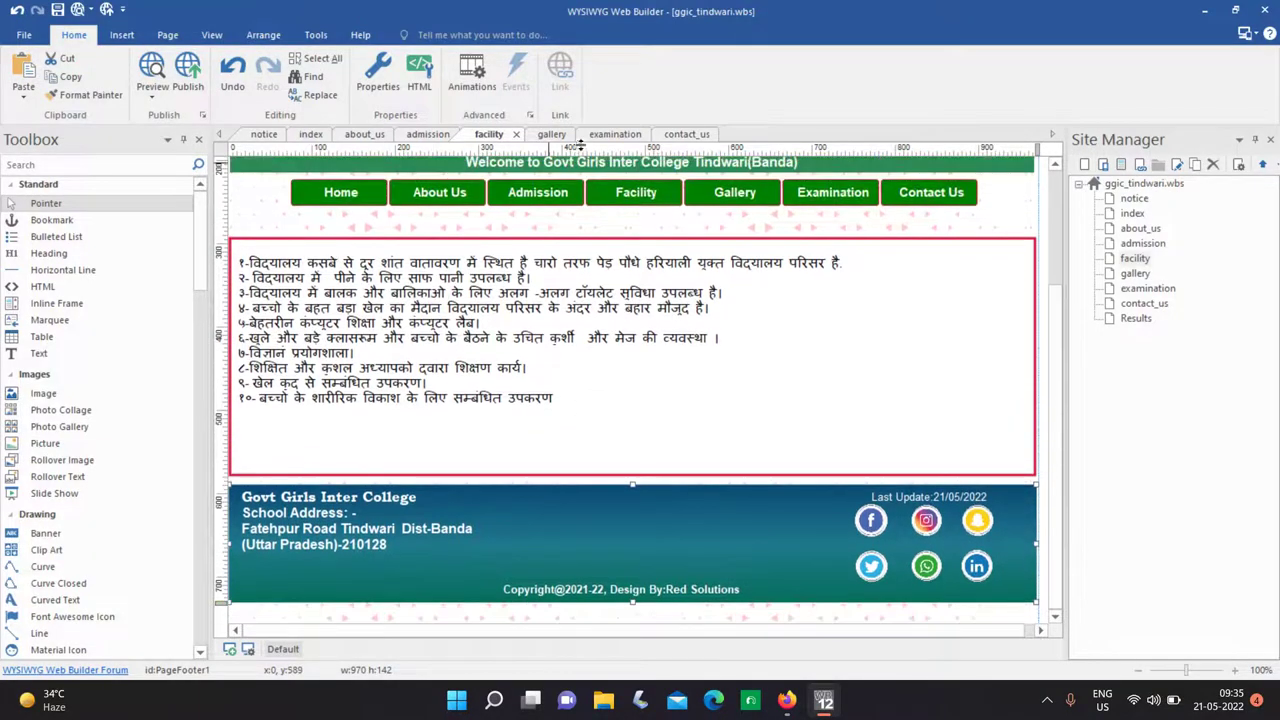
Replace the orange footer on the gallery page with the copied blue-green footer and bring it up towards the photo frame.
click(551, 134)
scroll(585, 432, down, 8)
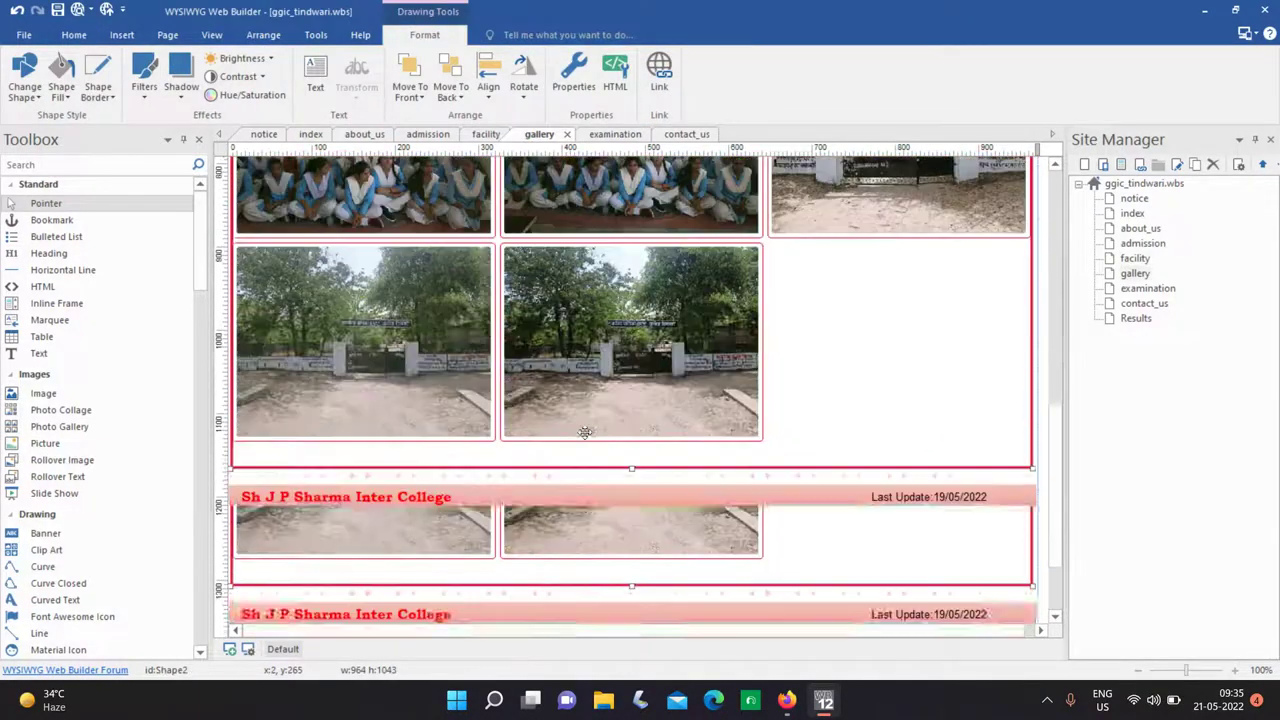
click(316, 483)
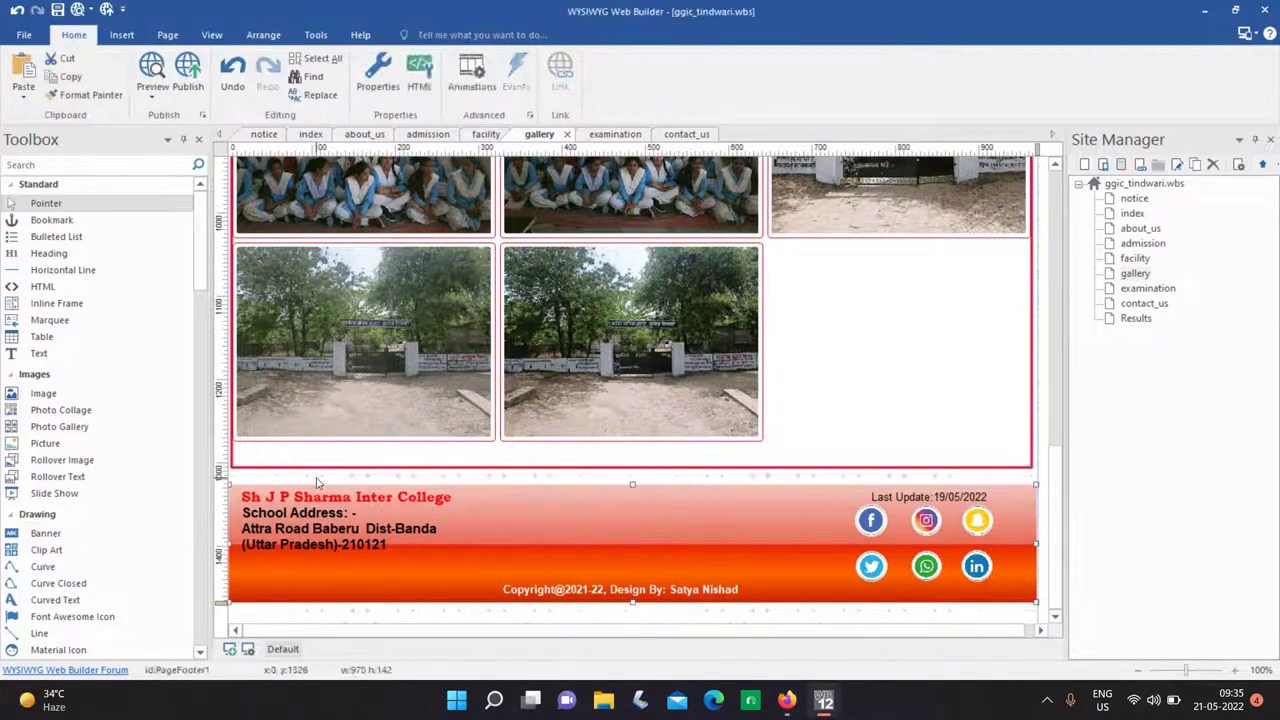
click(316, 483)
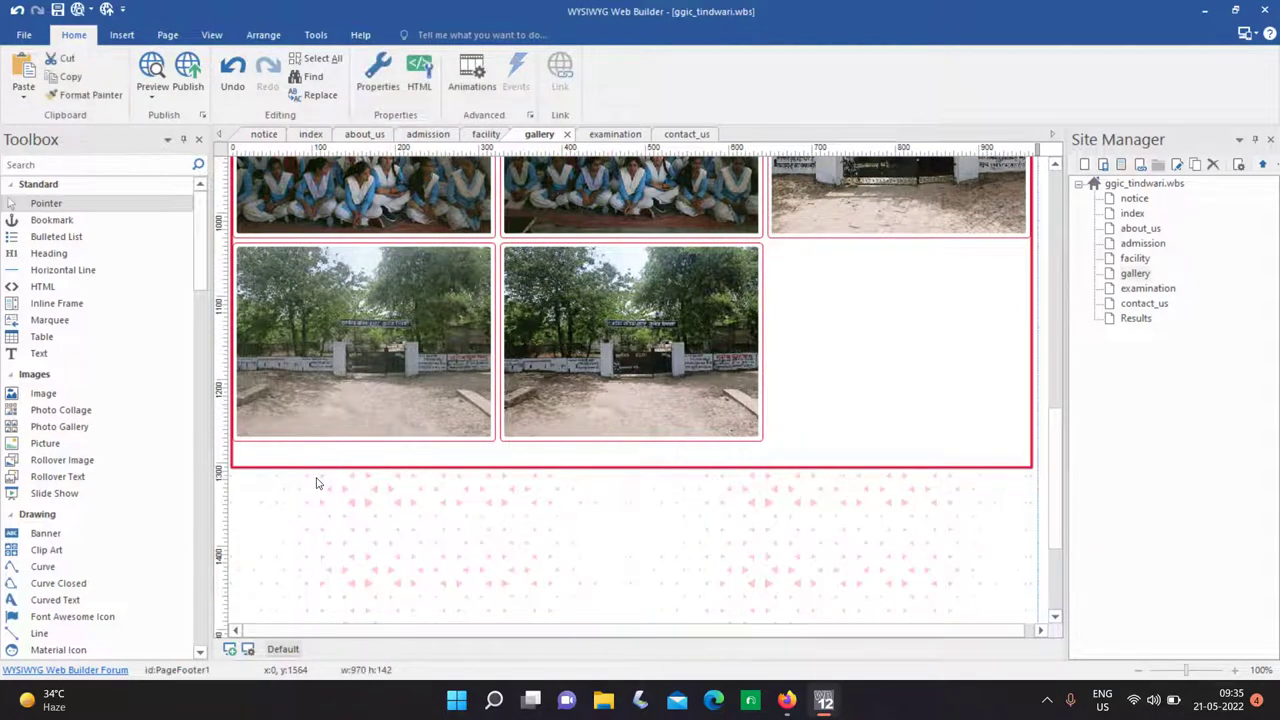
scroll(316, 508, down, 2)
scroll(224, 603, up, 2)
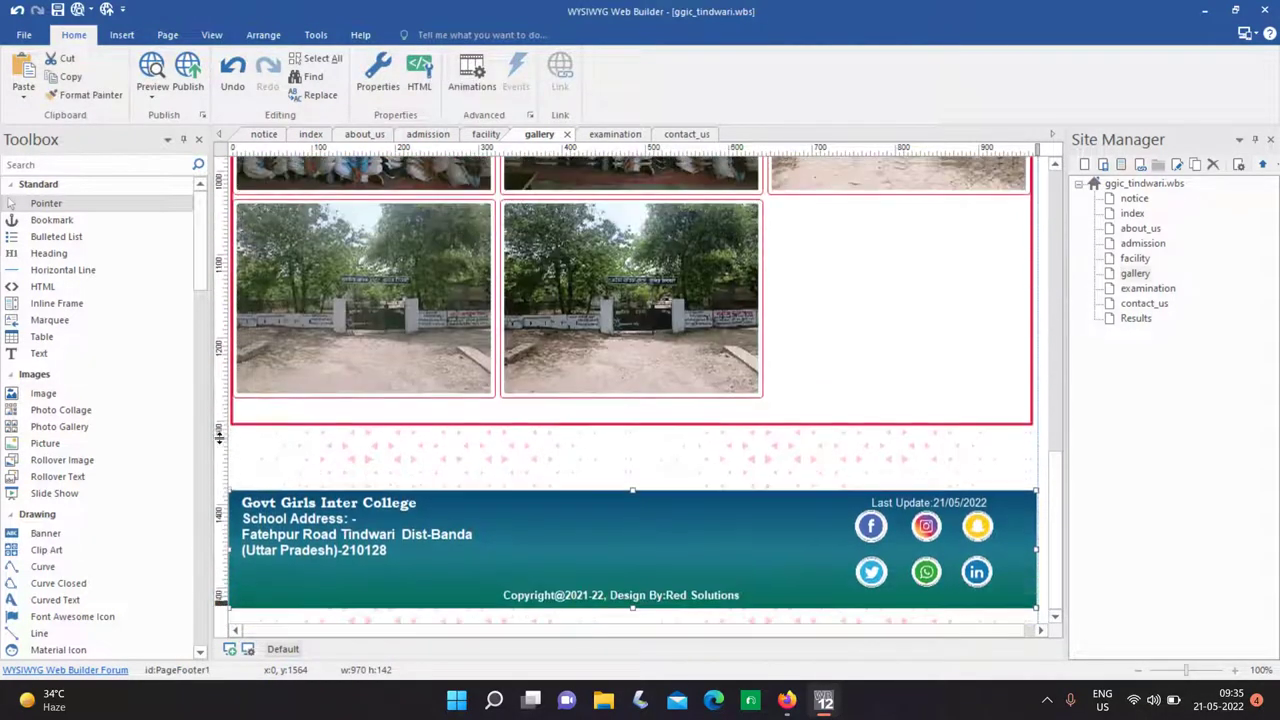
Swap the examination page's orange footer for the copied blue-green one, with the page ending just below the red frame.
click(612, 135)
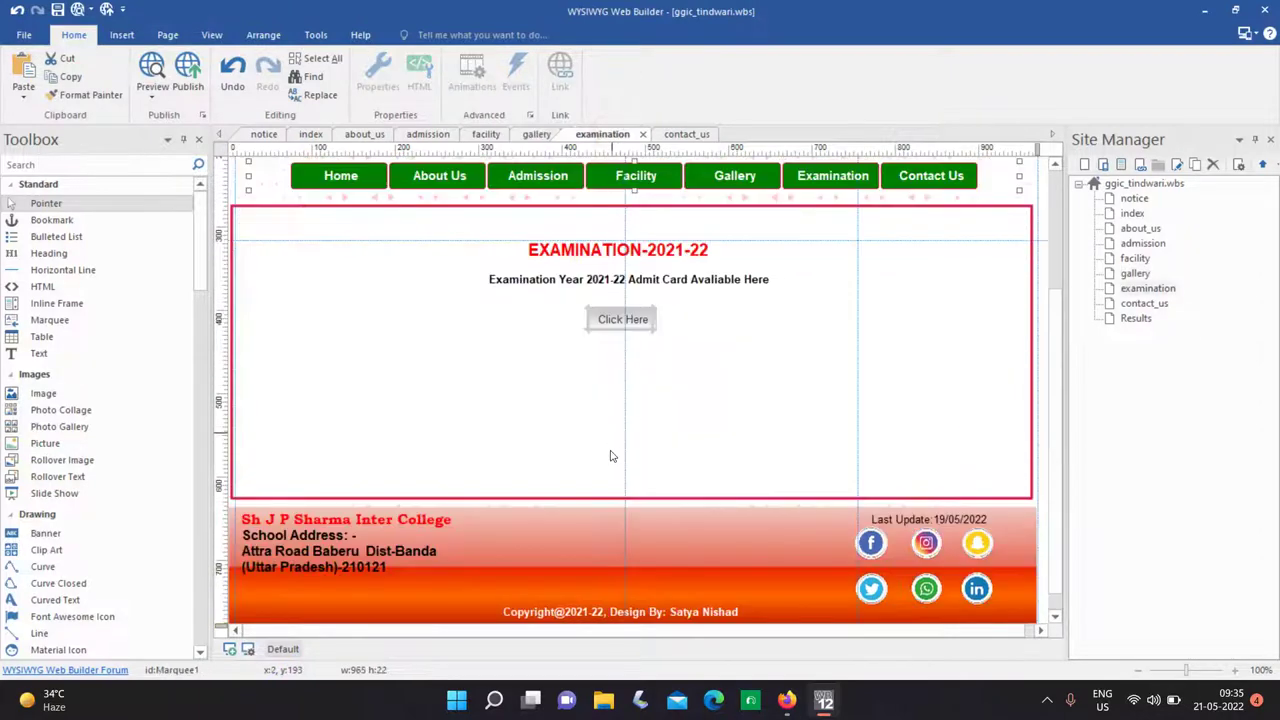
click(238, 492)
scroll(320, 449, down, 8)
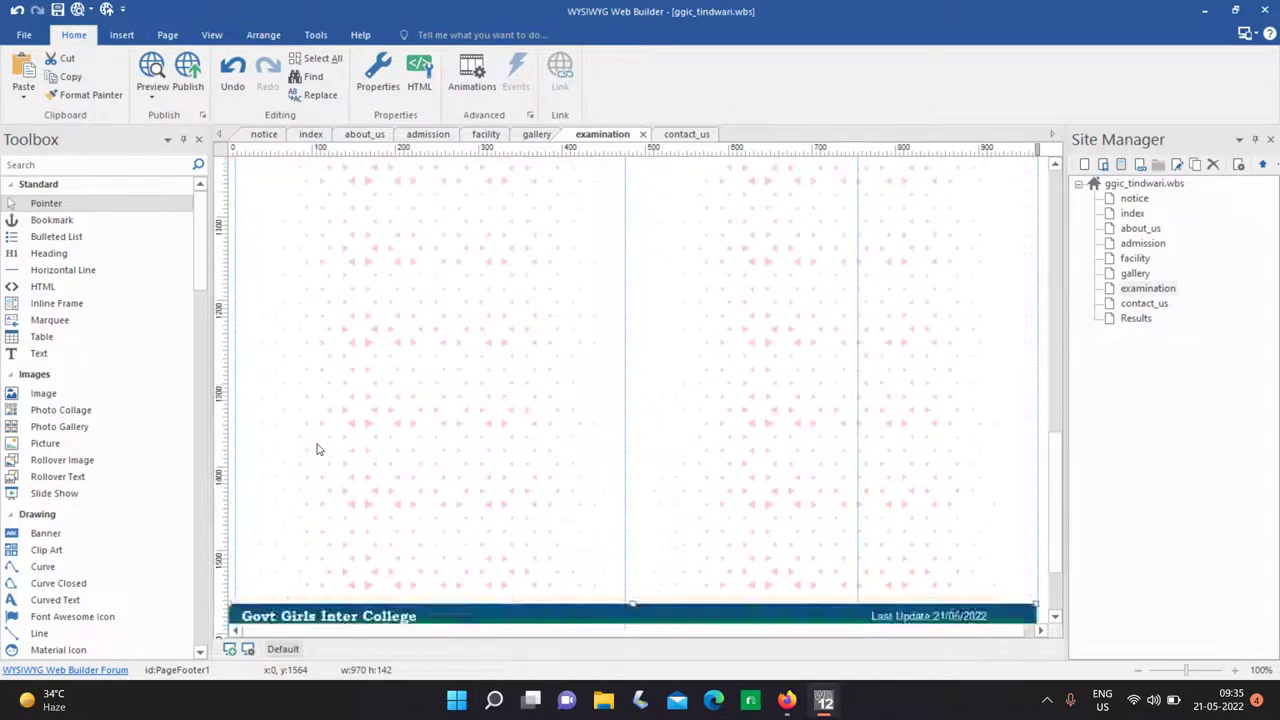
drag(222, 601, 217, 600)
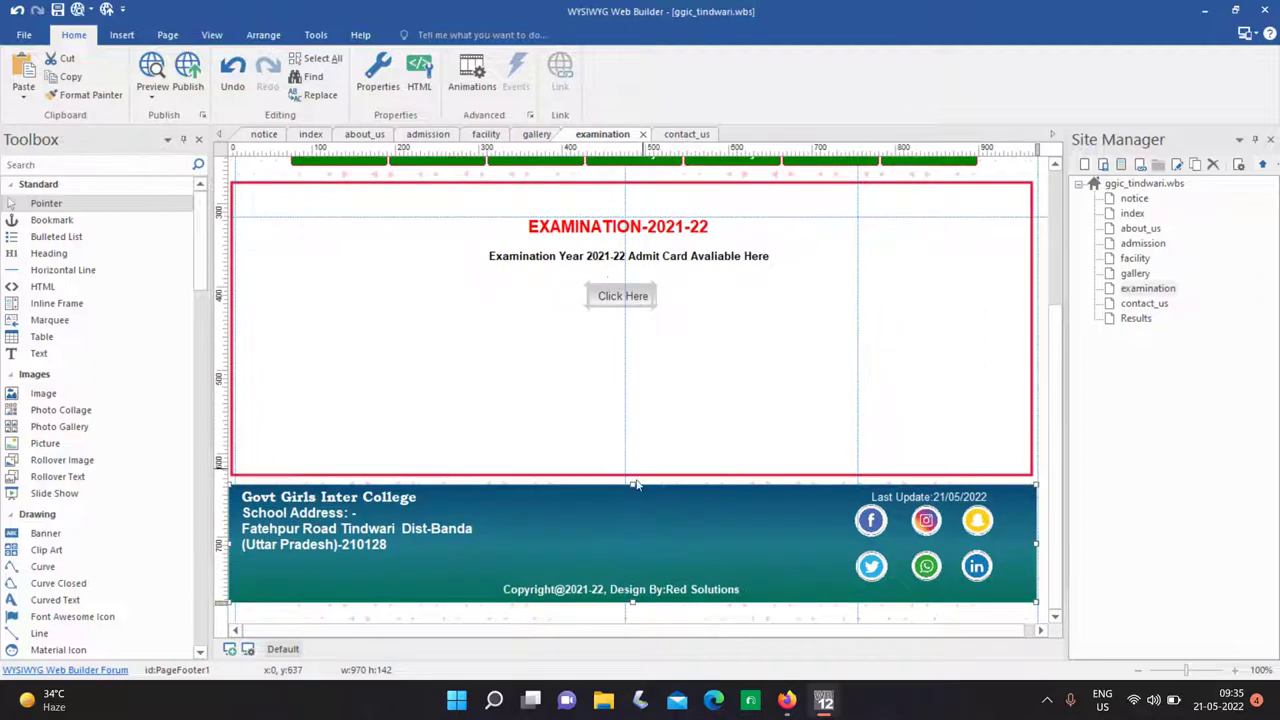
Delete the orange footer on contact_us, paste the copied blue-green one and shorten the page so it meets the red frame.
click(686, 134)
scroll(705, 363, down, 3)
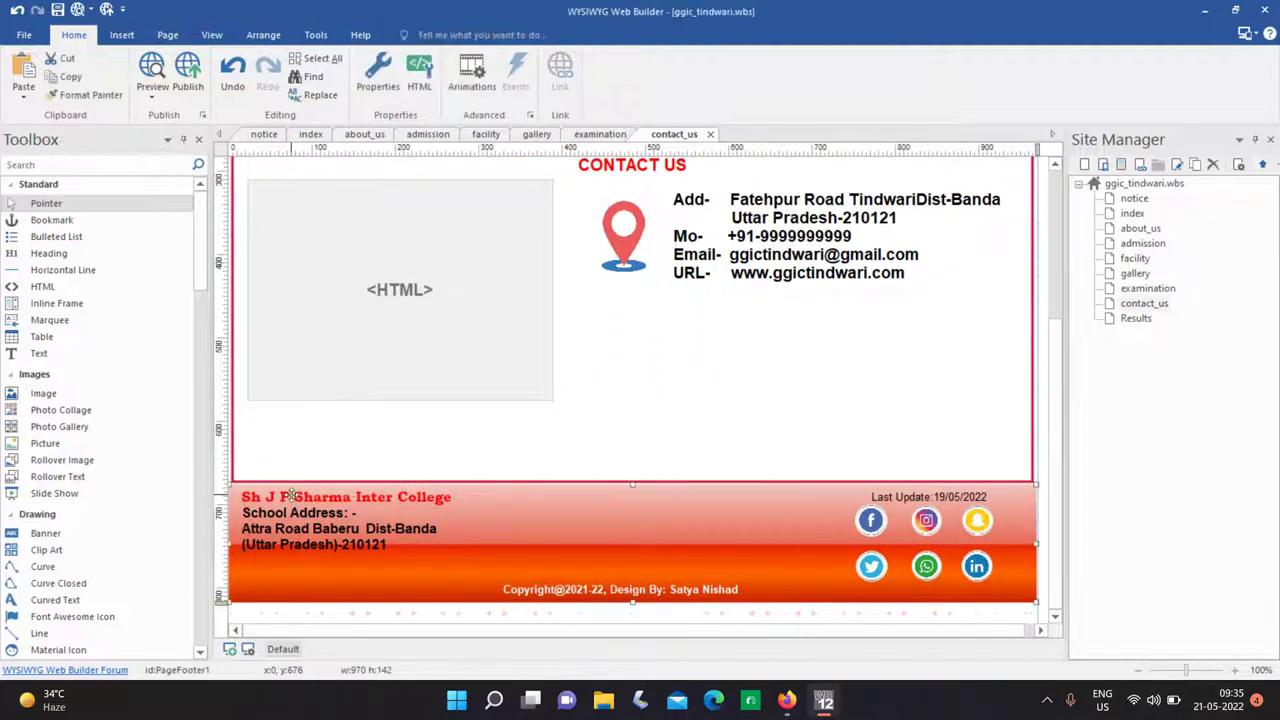
click(291, 494)
click(288, 494)
scroll(274, 503, down, 8)
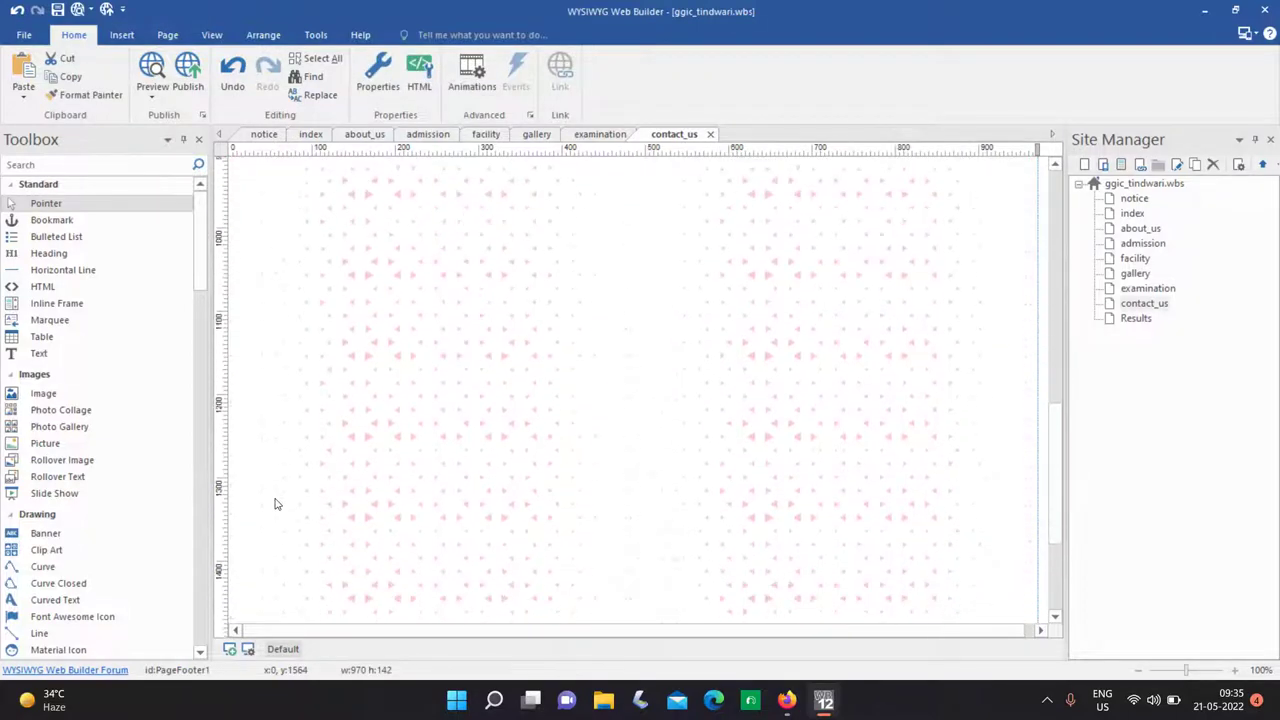
drag(221, 603, 199, 188)
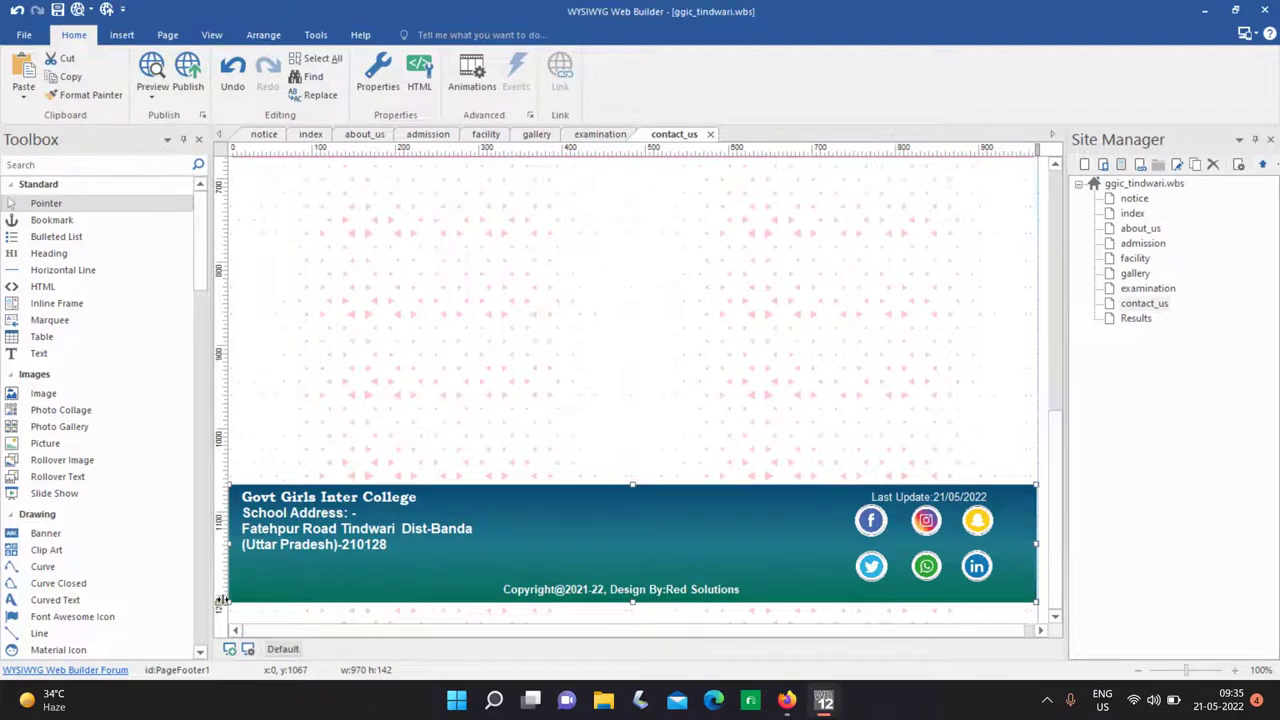
drag(221, 590, 230, 268)
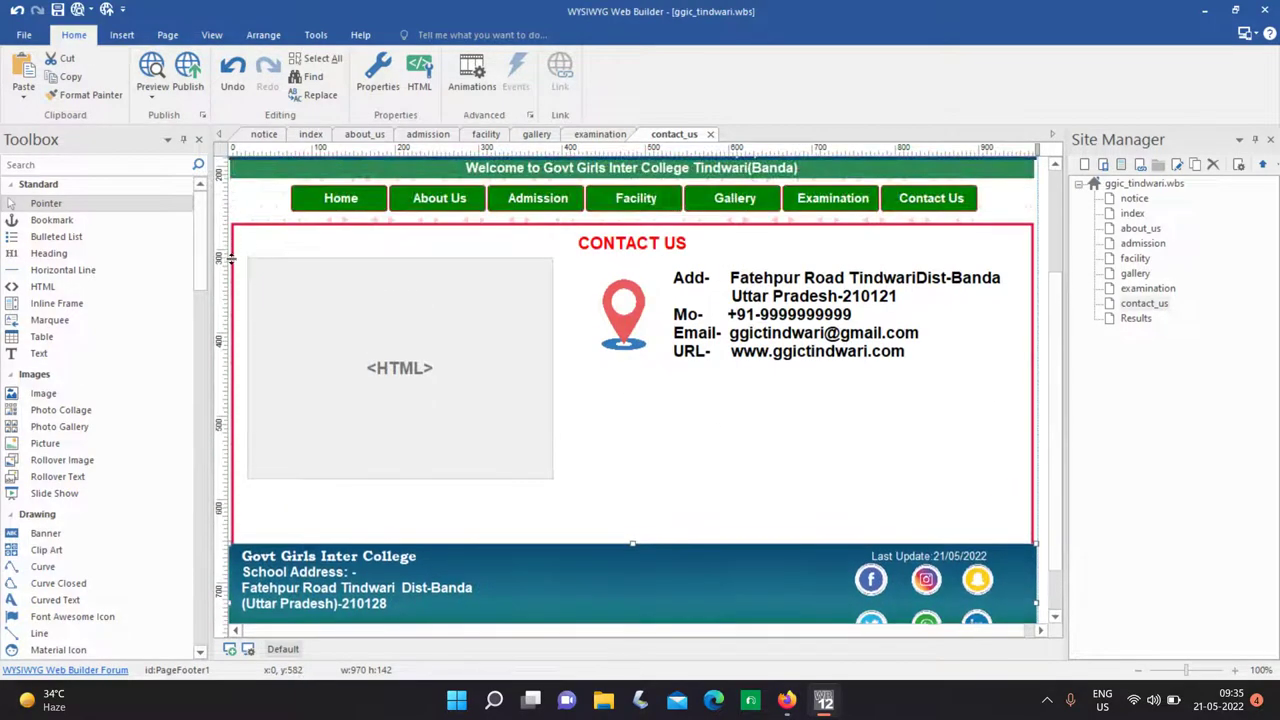
Inspect the map code in the contact_us HTML block without changing it, and save the project.
double_click(403, 368)
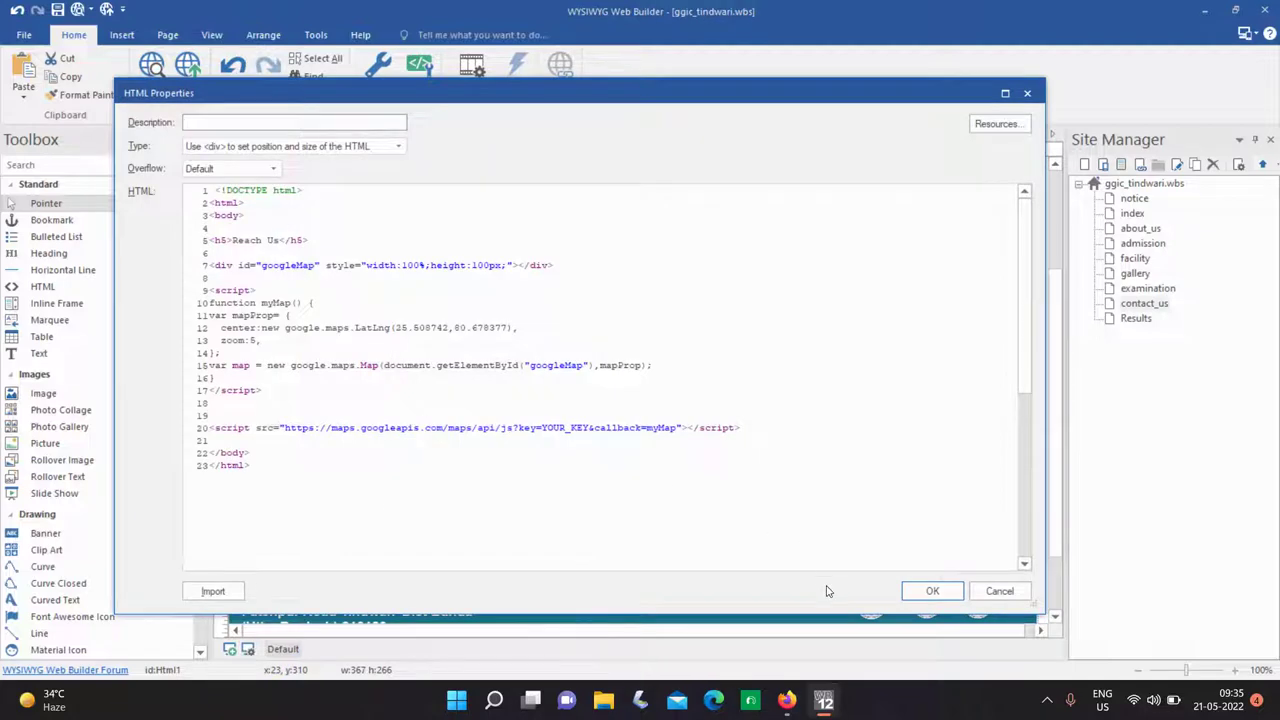
click(997, 591)
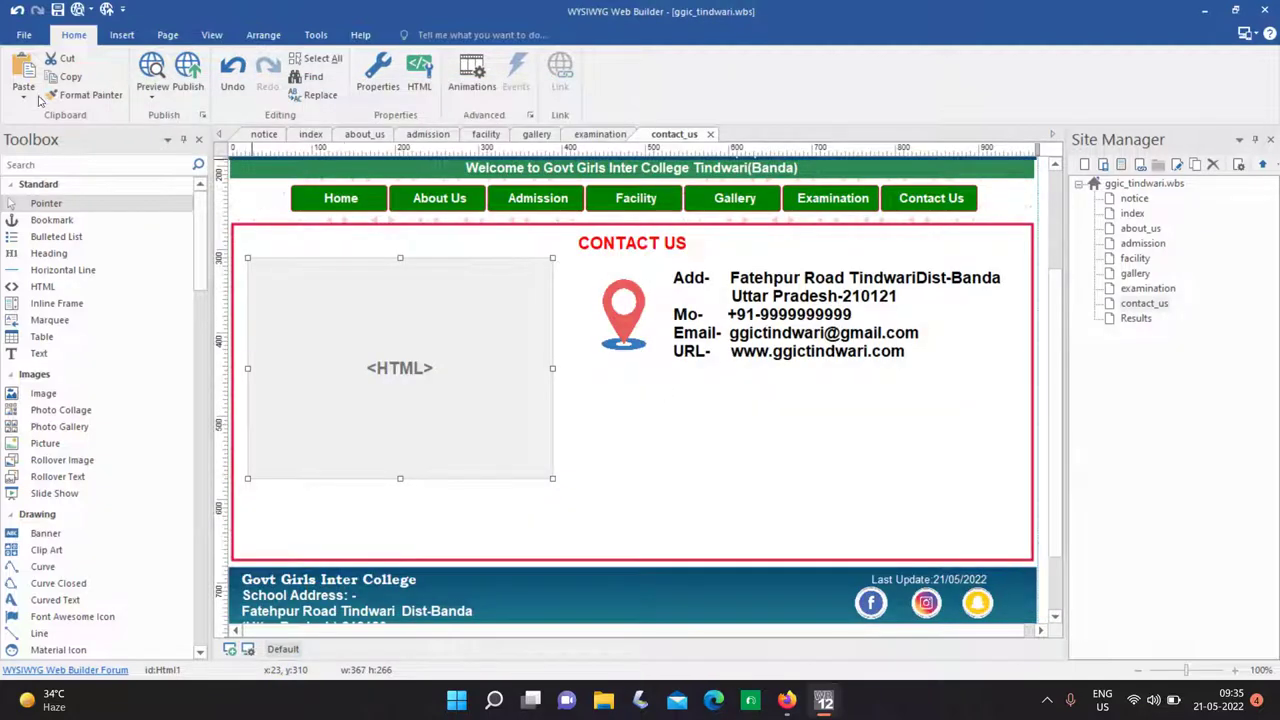
click(58, 10)
Check the finished pages one after another, from index through about_us, admission, gallery and examination to contact_us.
click(311, 134)
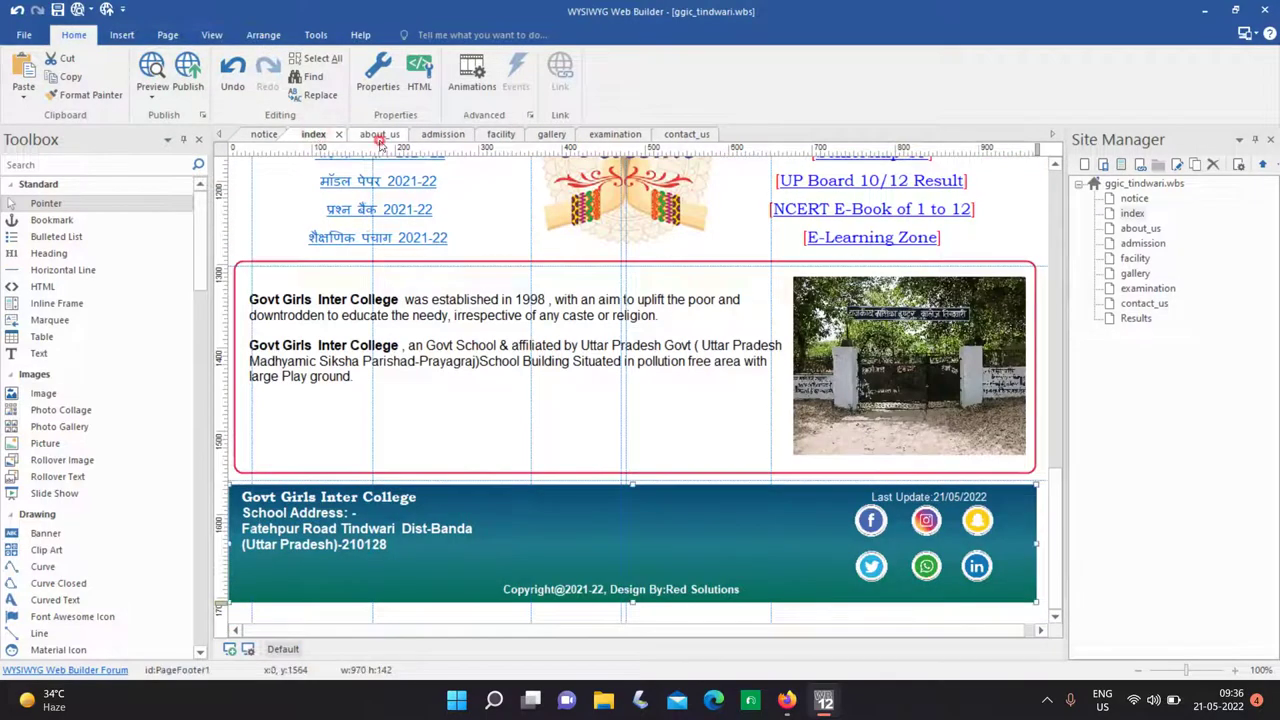
click(379, 134)
click(450, 134)
click(550, 134)
click(615, 134)
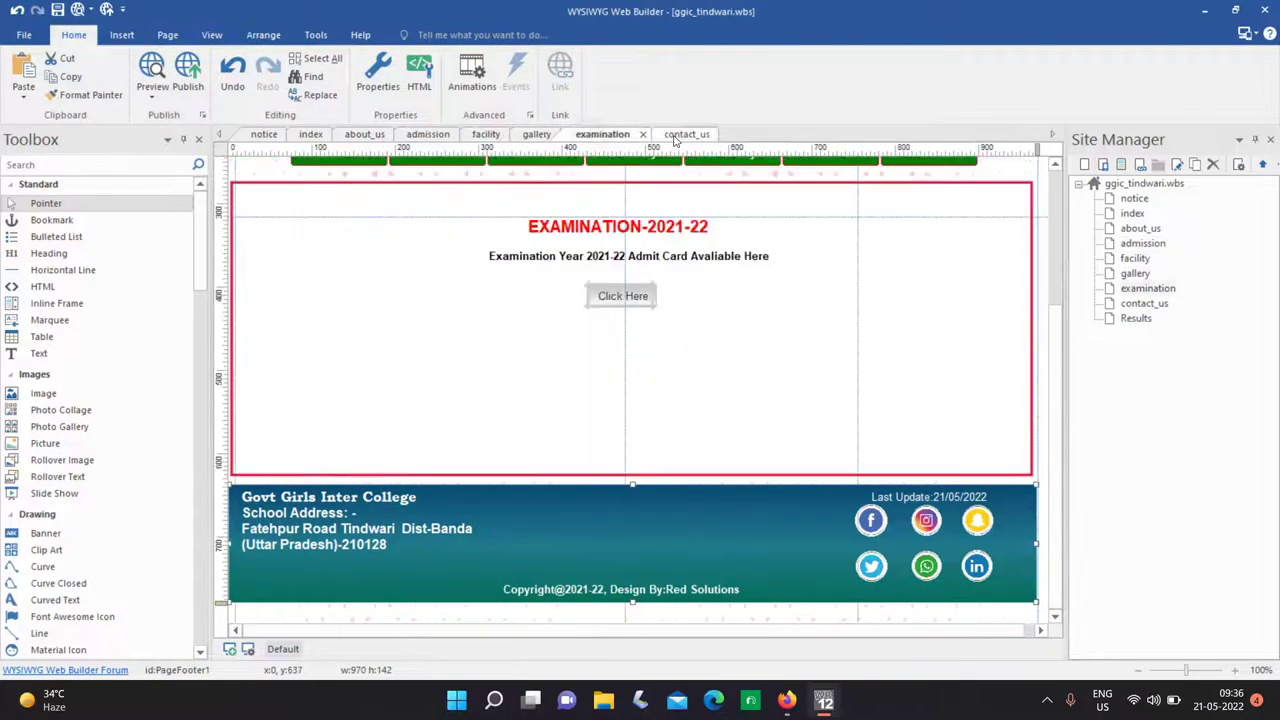
click(680, 134)
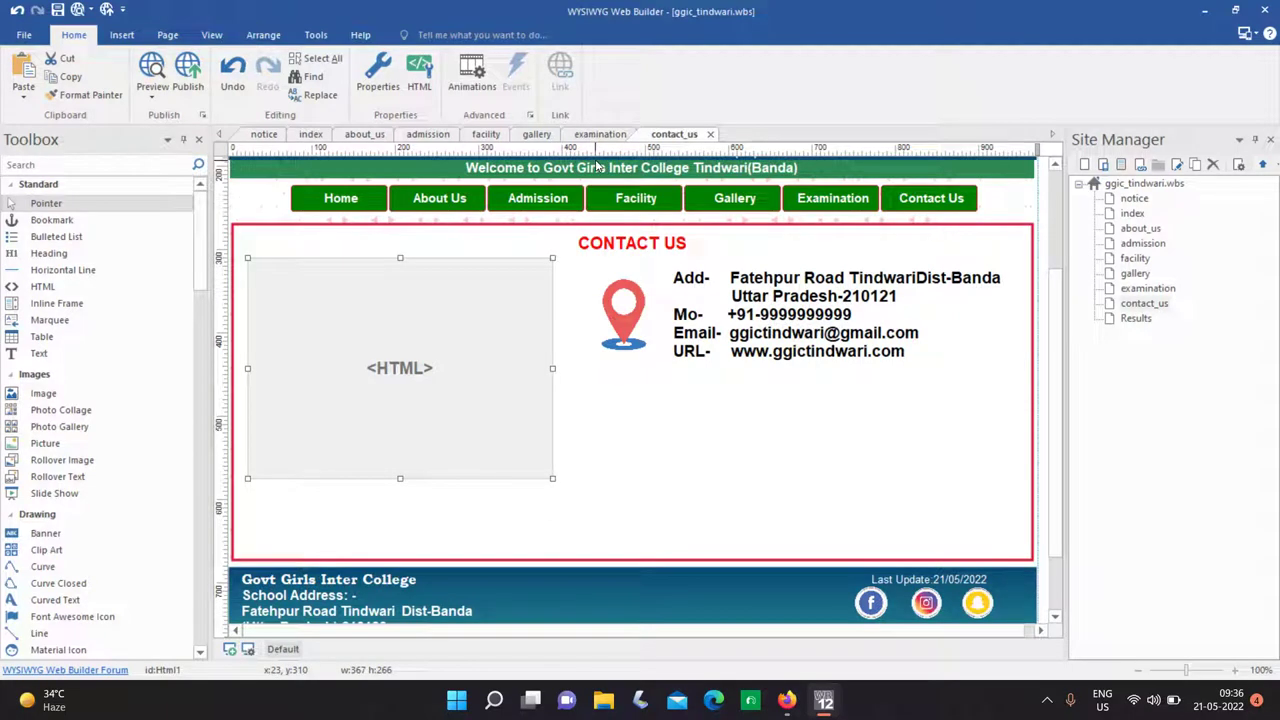
Start adding a new local-folder publish location for the site and browse to Rednetwork_website on the D: drive.
click(107, 10)
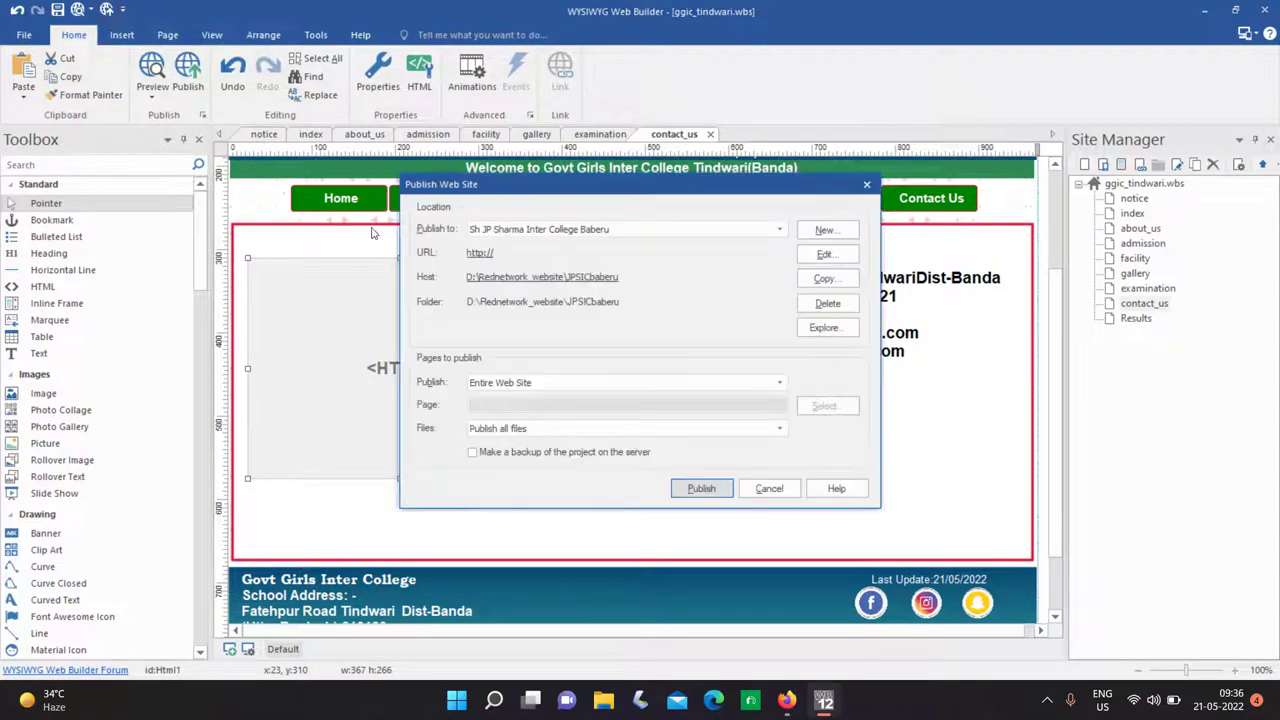
click(812, 232)
click(818, 326)
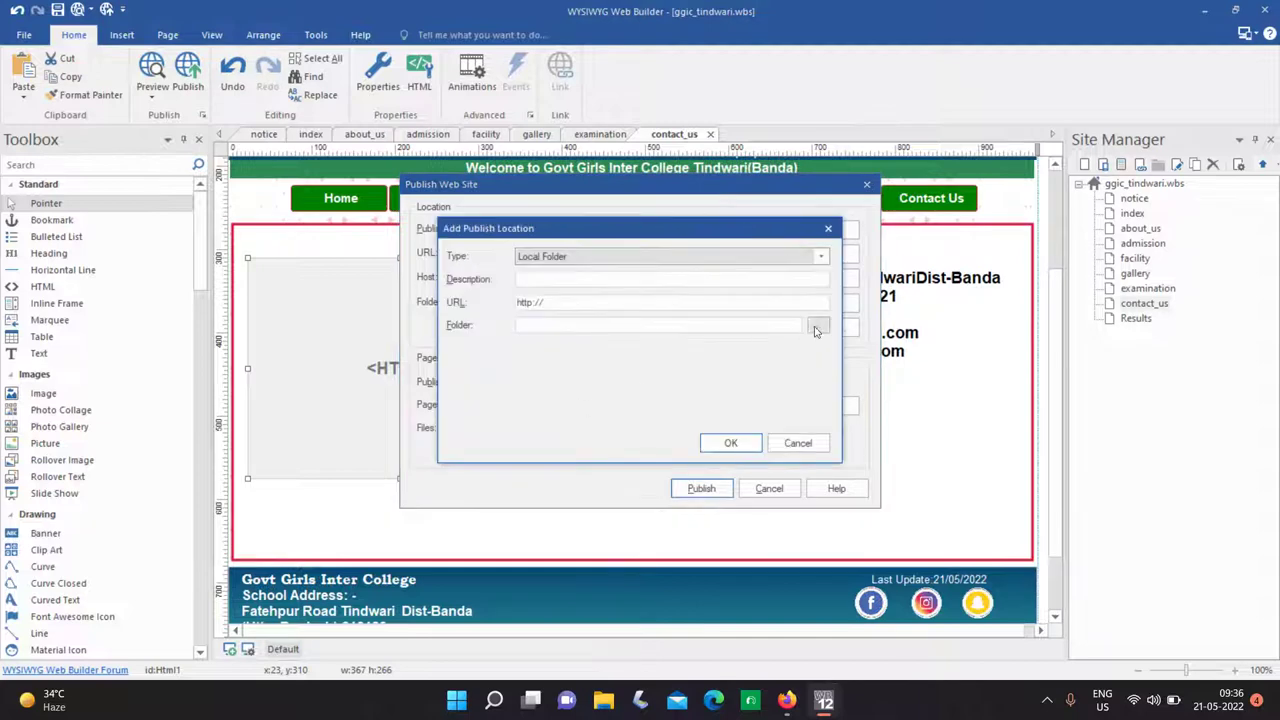
double_click(548, 308)
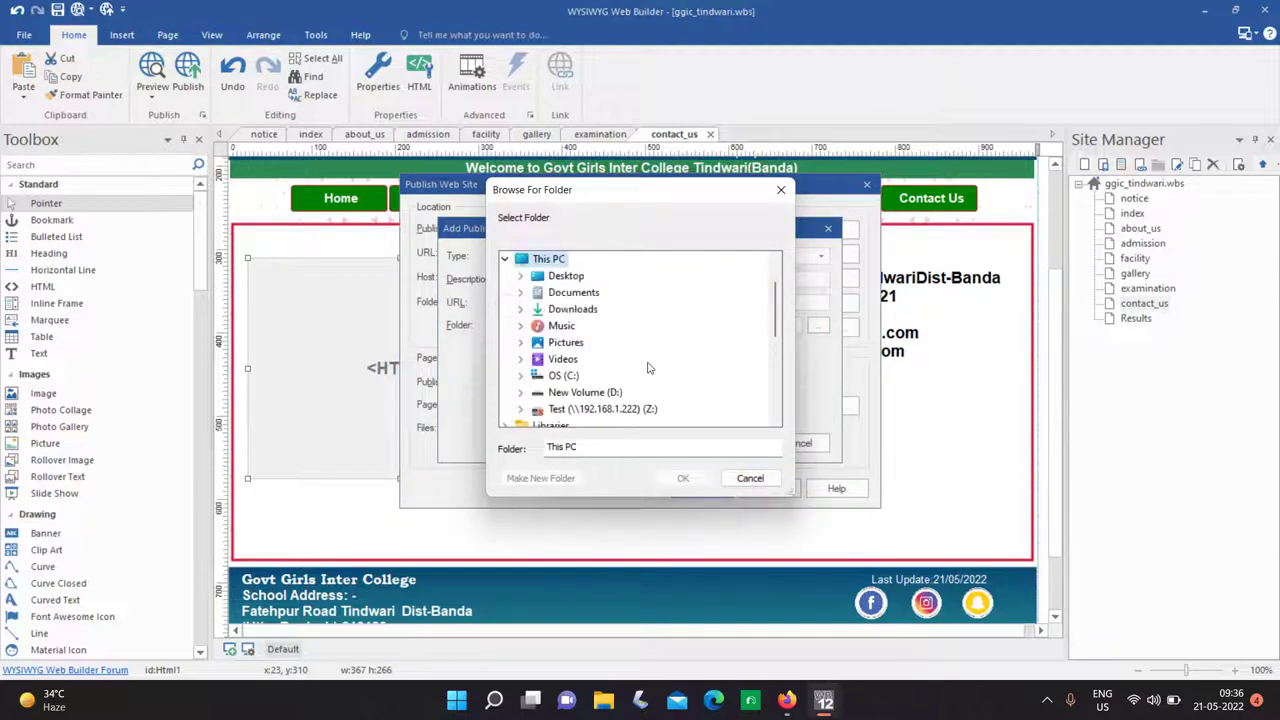
scroll(647, 369, down, 3)
scroll(628, 325, up, 1)
double_click(575, 292)
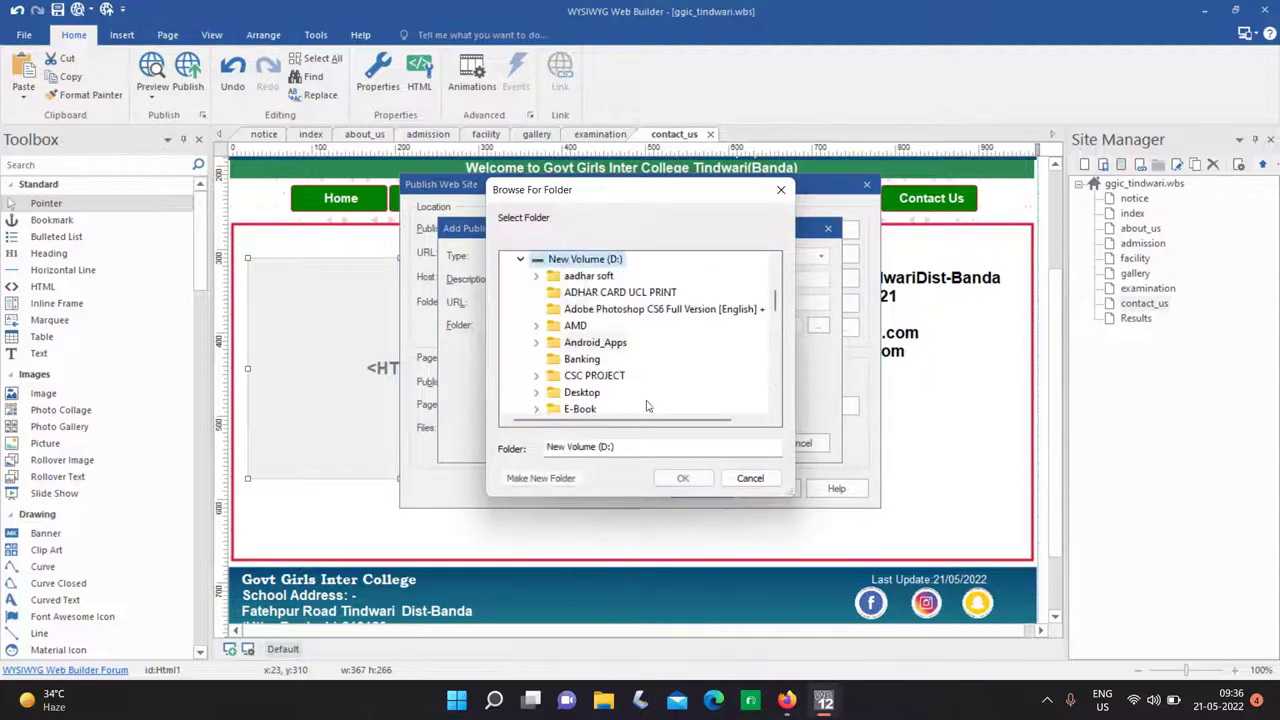
scroll(622, 390, down, 5)
scroll(622, 392, down, 2)
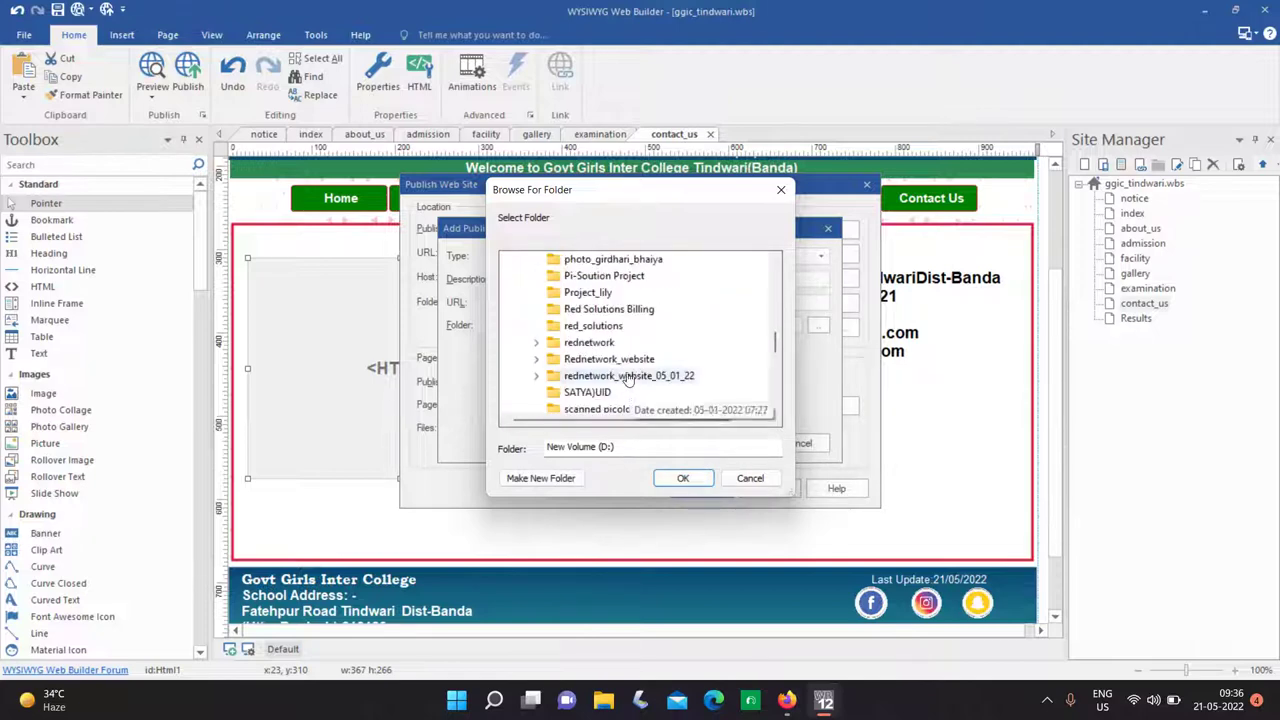
double_click(605, 359)
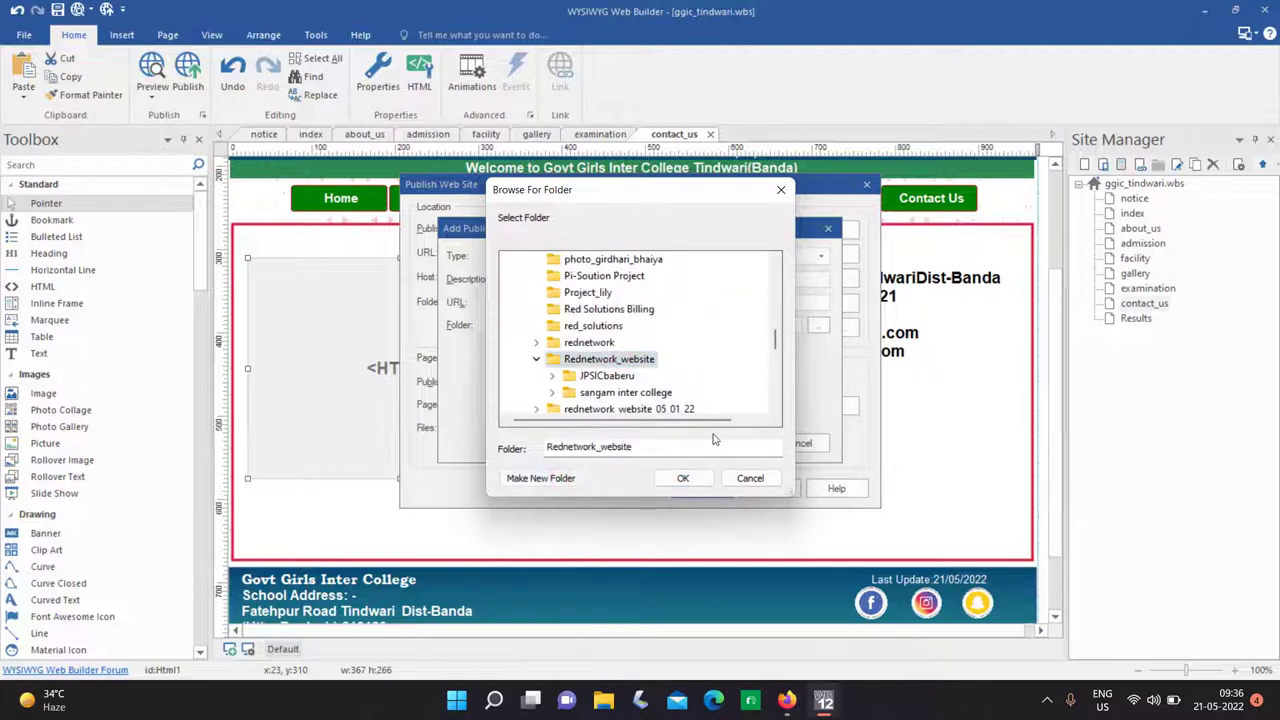
Create a new folder named ggictindwari inside Rednetwork_website.
key(alt+m)
text(ggictindwari)
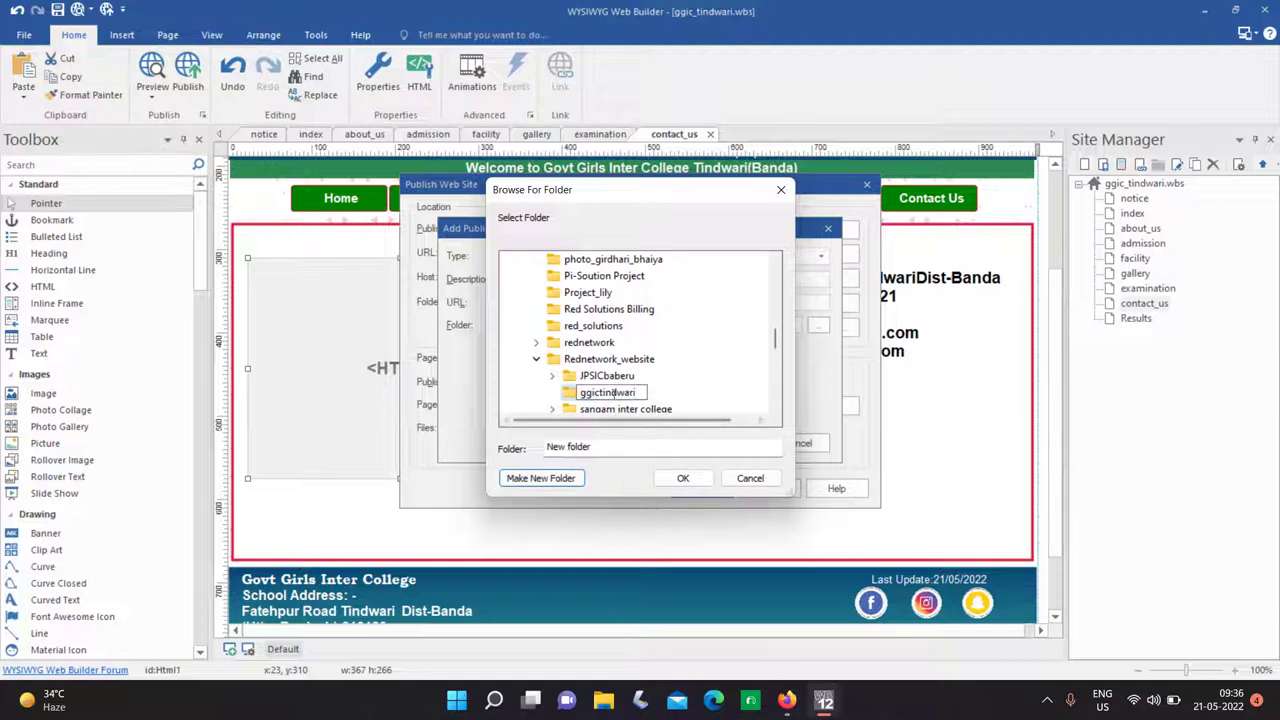
key(Return)
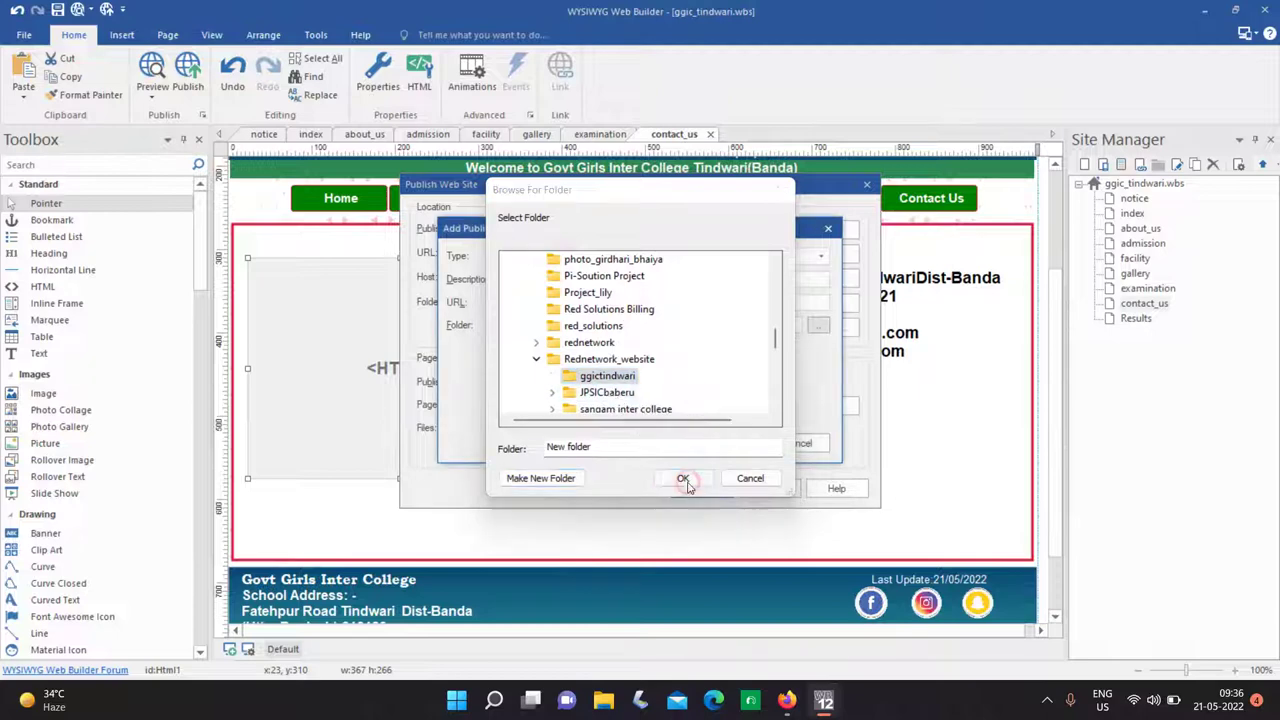
Accept the ggictindwari folder as the publish location and publish the entire website to it.
click(683, 478)
click(728, 443)
click(702, 489)
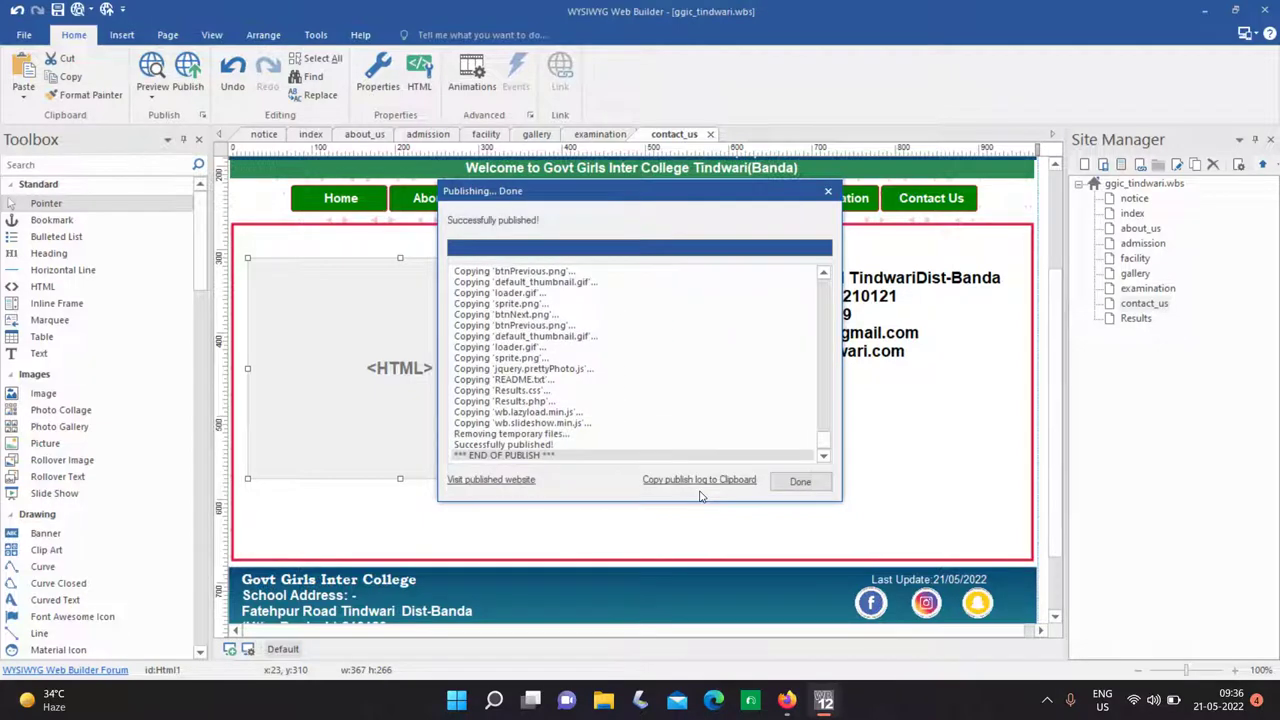
click(800, 482)
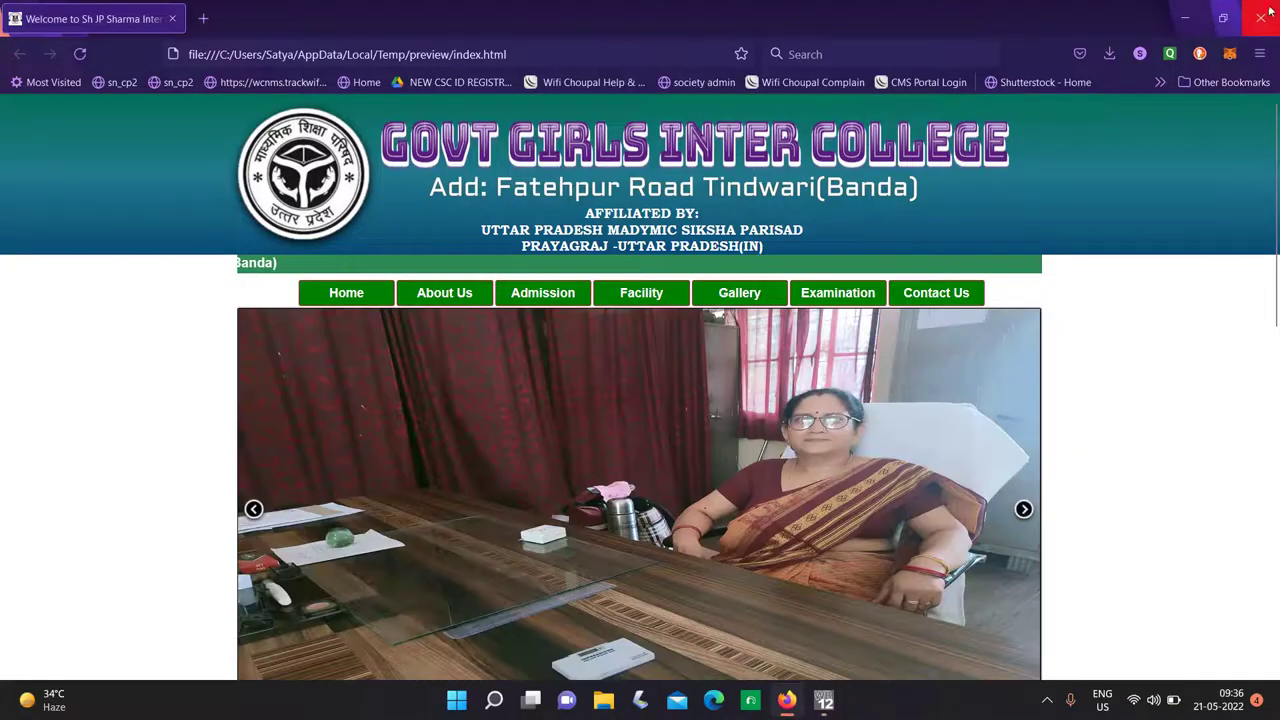
Close the old browser preview and open the Rednetwork_website folder on the D: drive in File Explorer.
click(1266, 14)
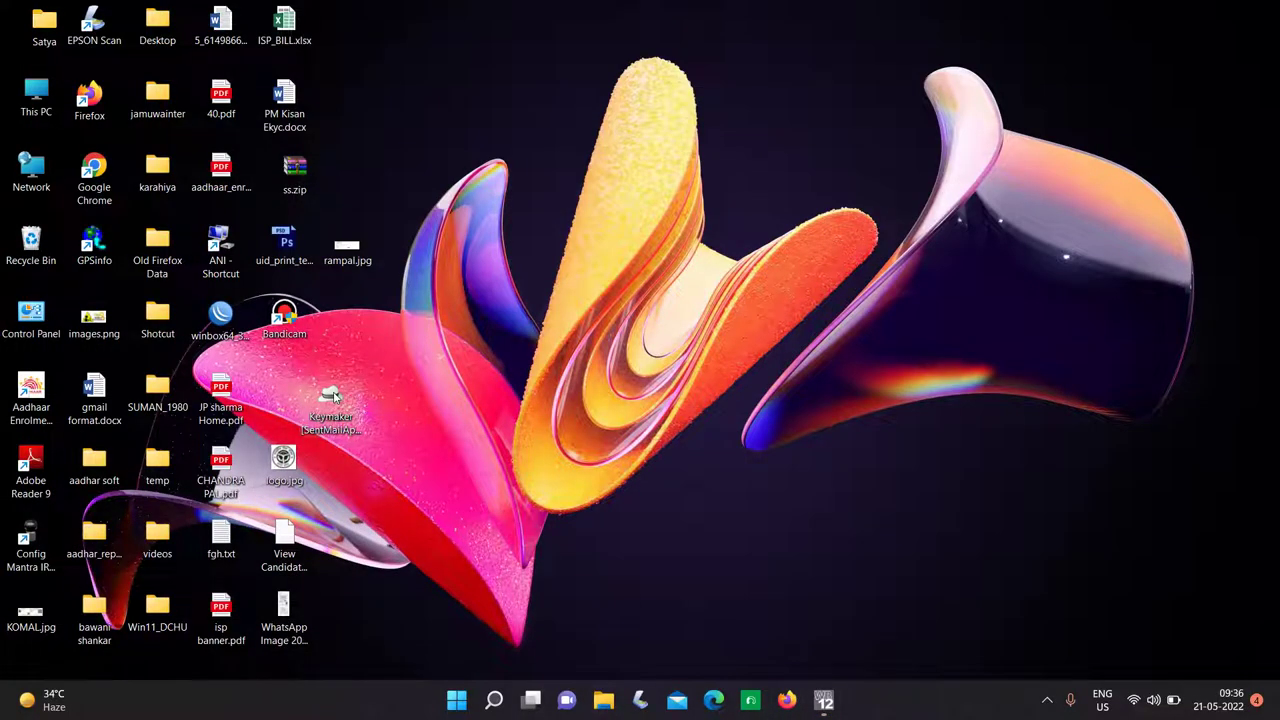
key(super+e)
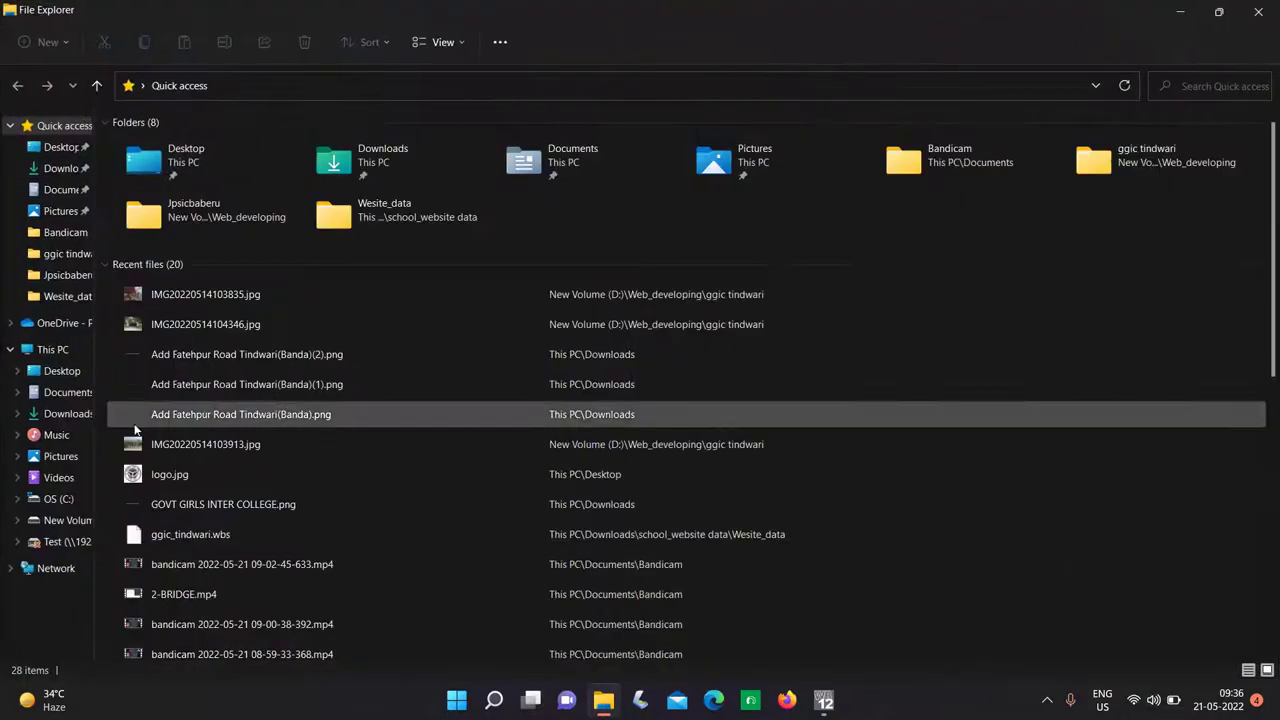
click(76, 520)
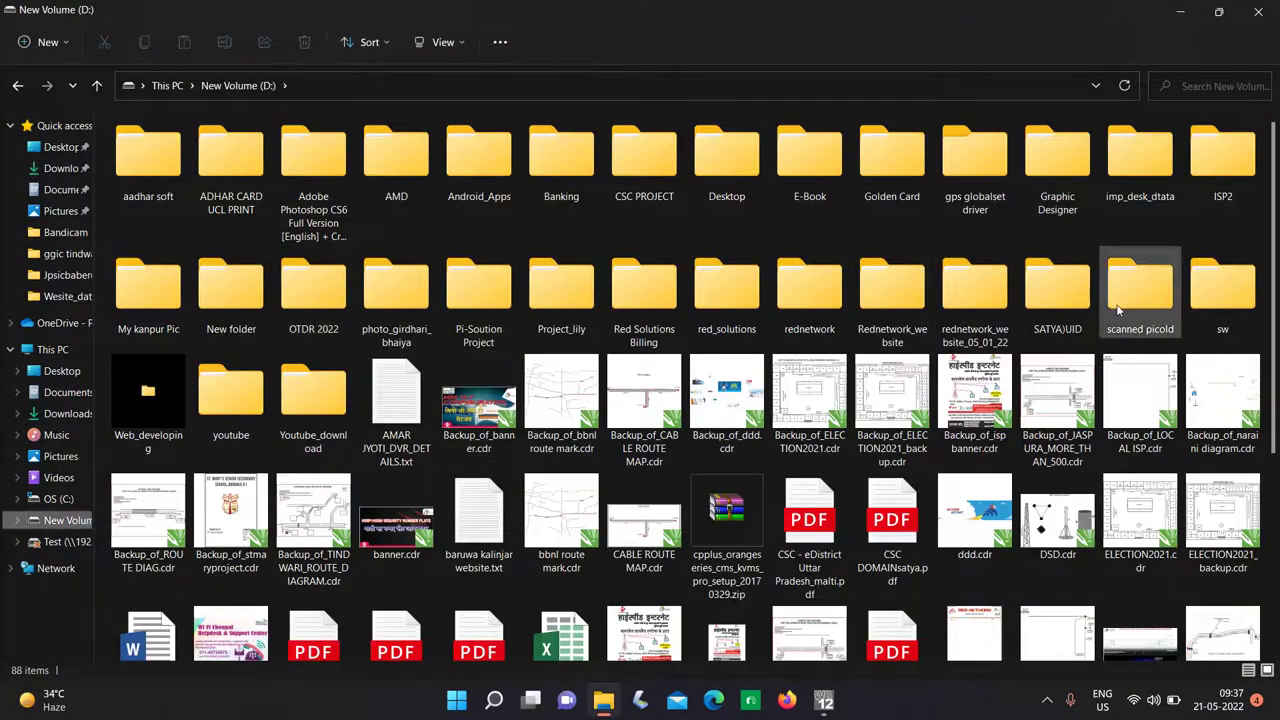
double_click(892, 290)
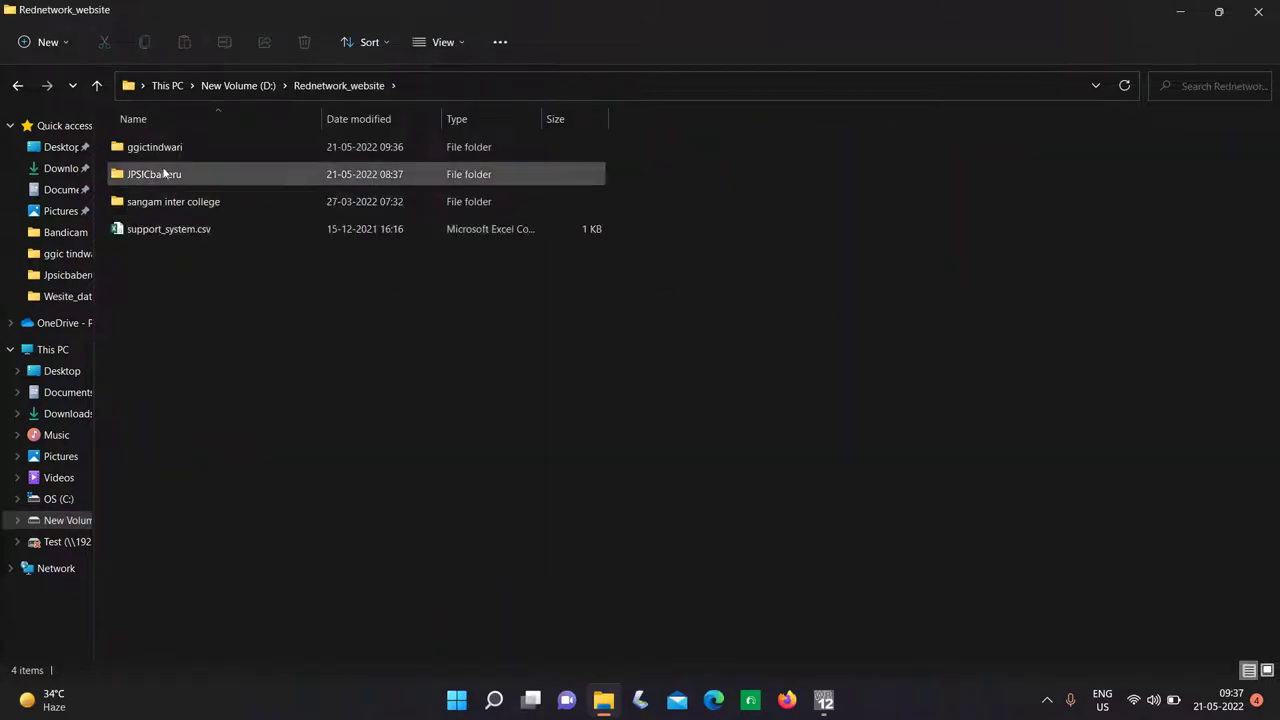
Open the published ggictindwari folder, look through its files and check the combined properties of all items.
double_click(158, 148)
scroll(369, 338, down, 3)
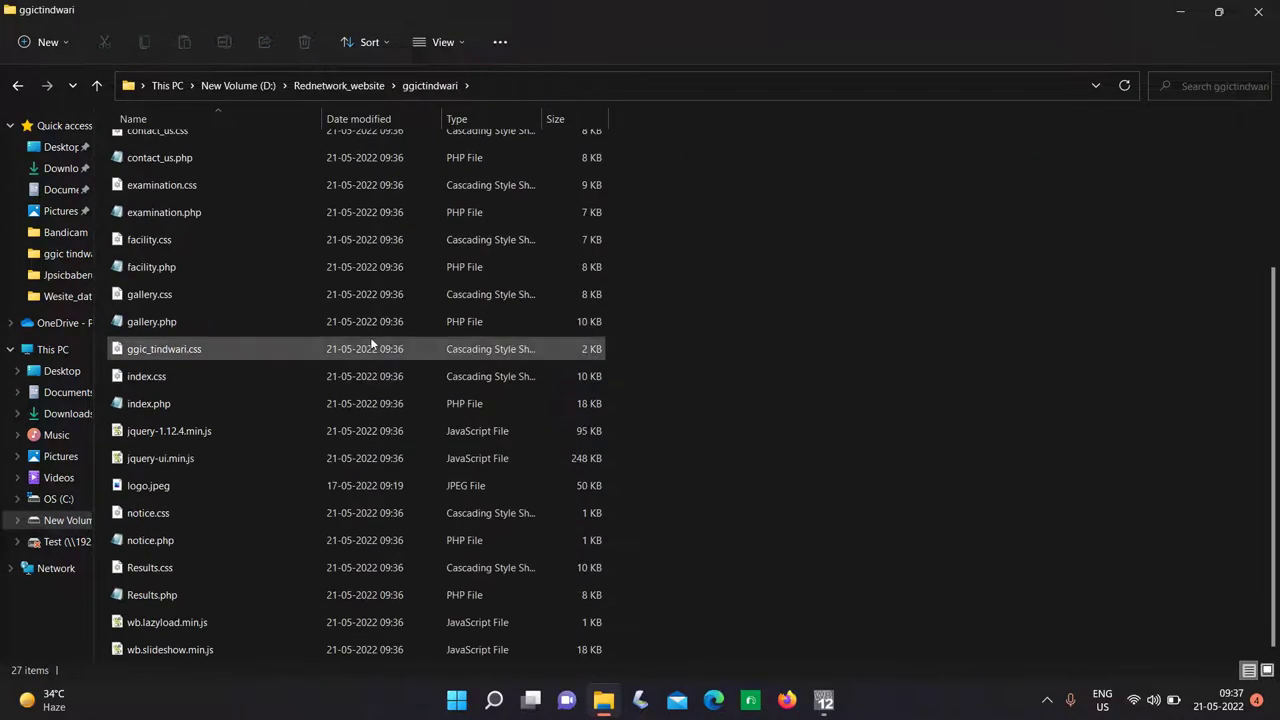
drag(1273, 362, 1273, 214)
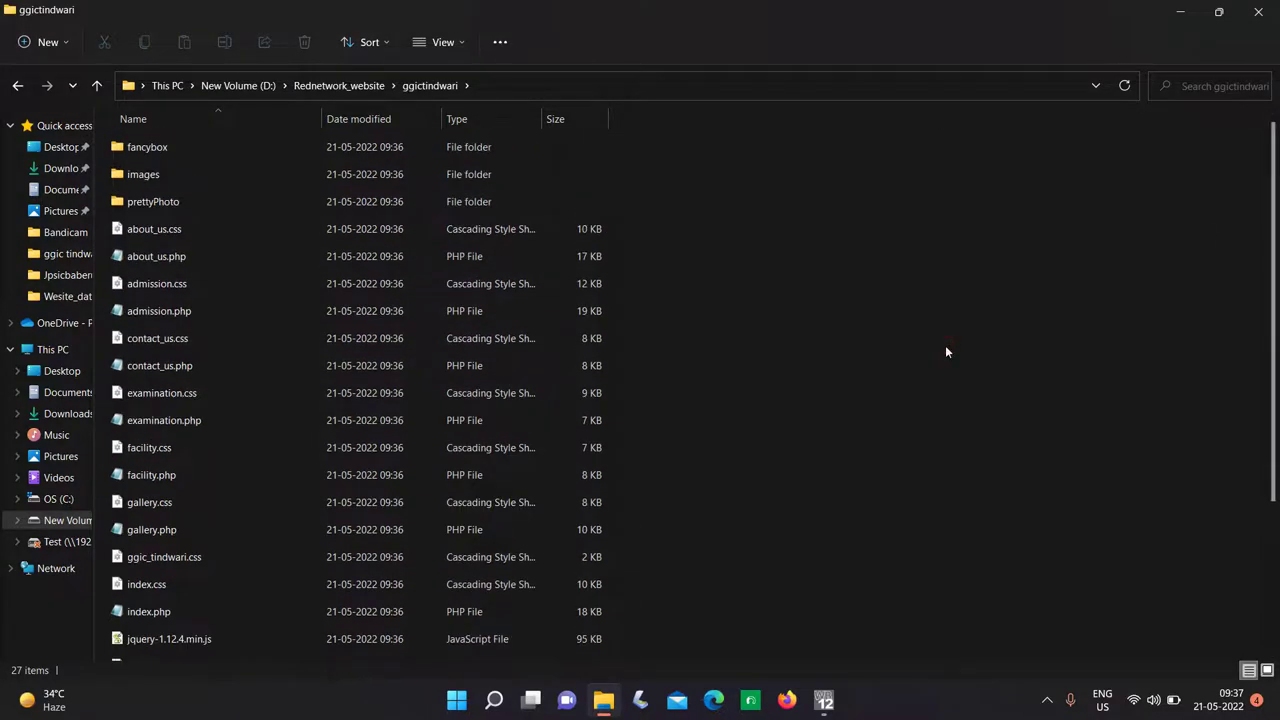
key(ctrl+a)
key(alt+Return)
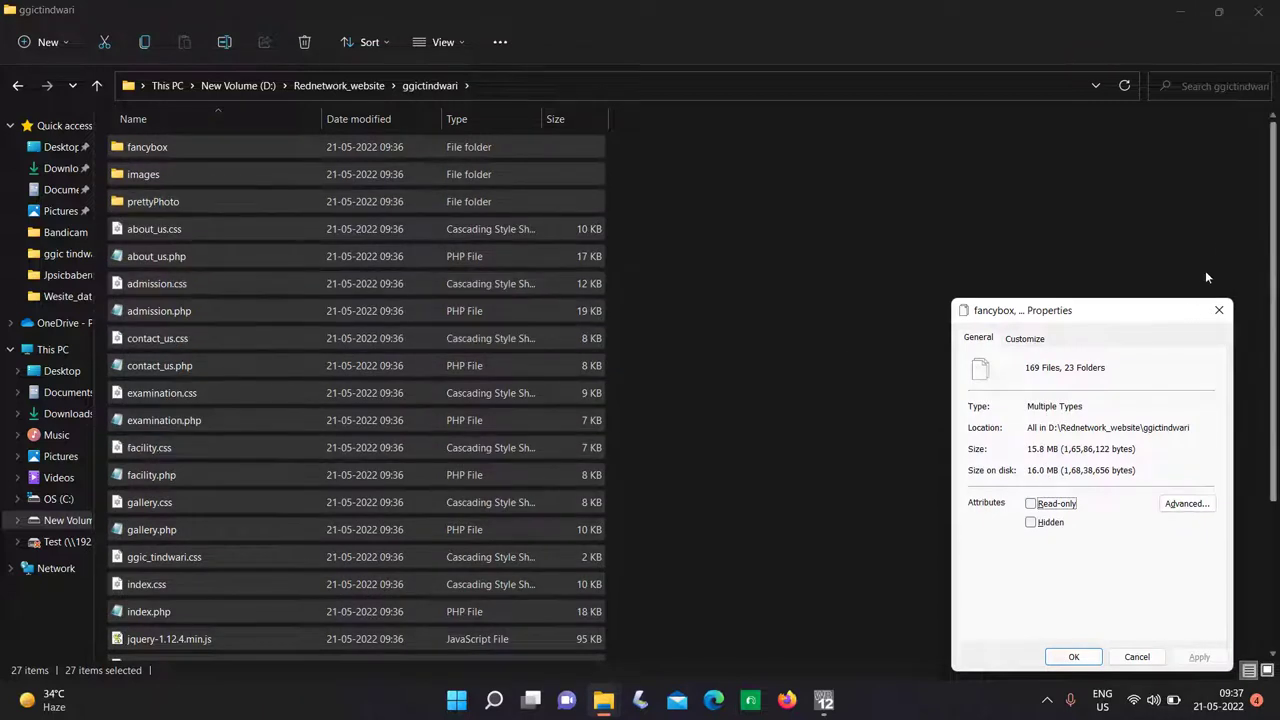
click(1221, 311)
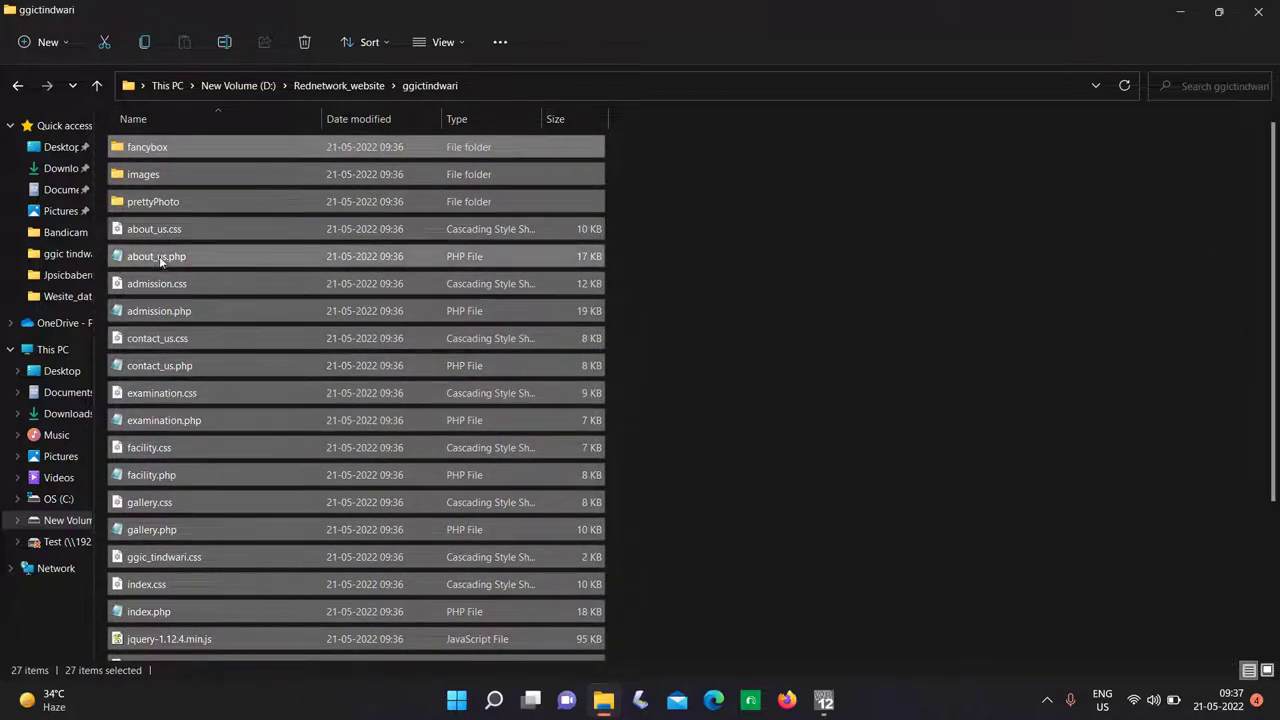
Compress all the selected website files into a ZIP archive and name it ggic_main.zip.
right_click(259, 430)
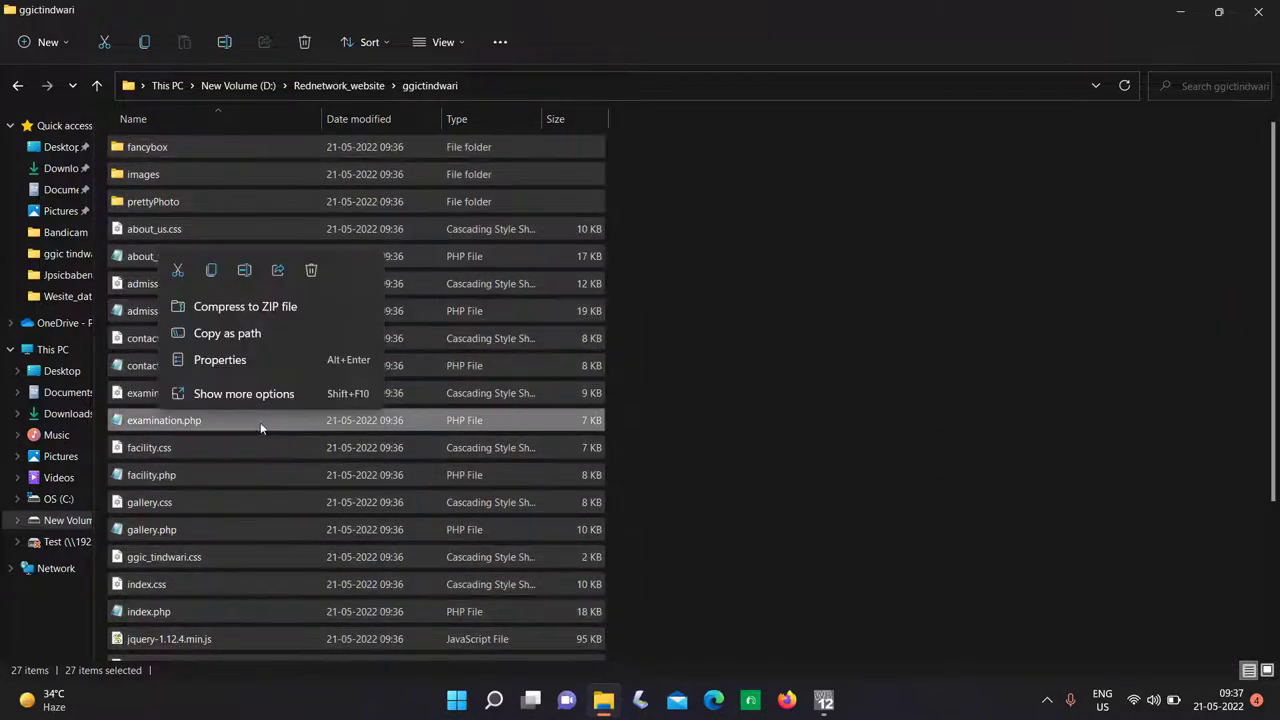
click(265, 314)
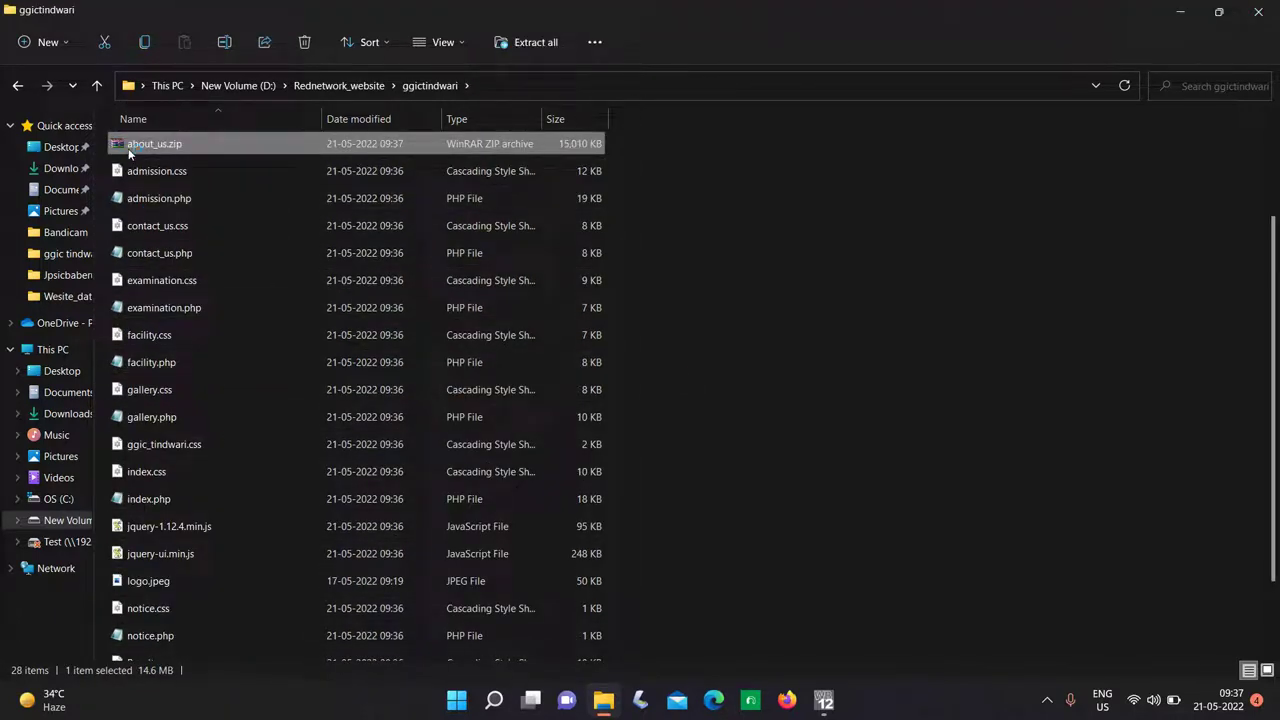
click(128, 152)
text(ggic_main)
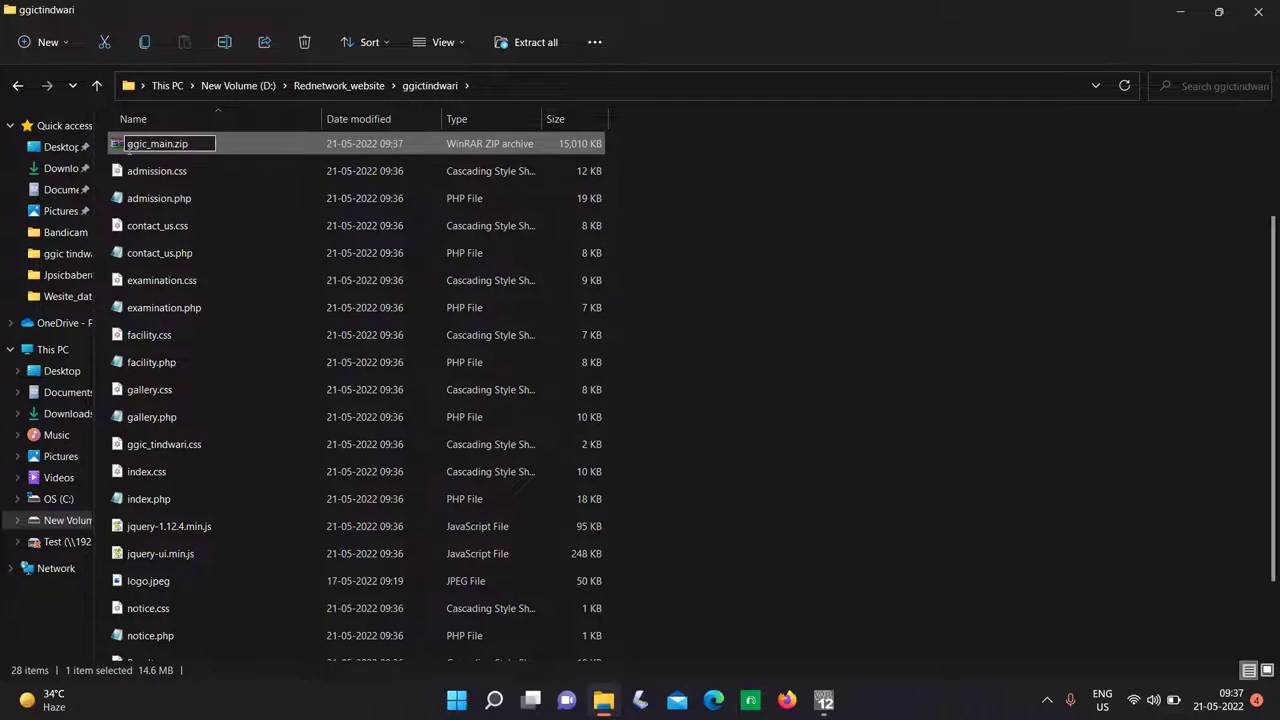
key(Return)
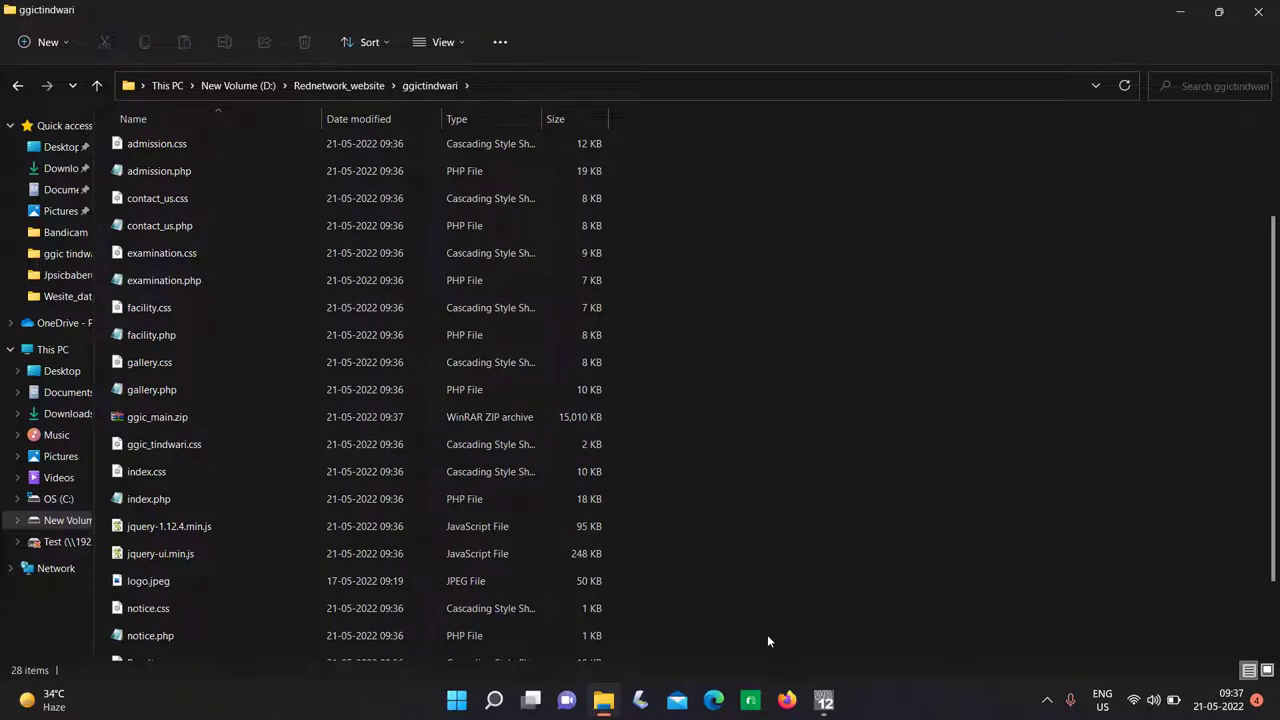
Minimize the folder window, switch to Firefox and go to guru.dnscloud.xyz:2083.
click(1180, 12)
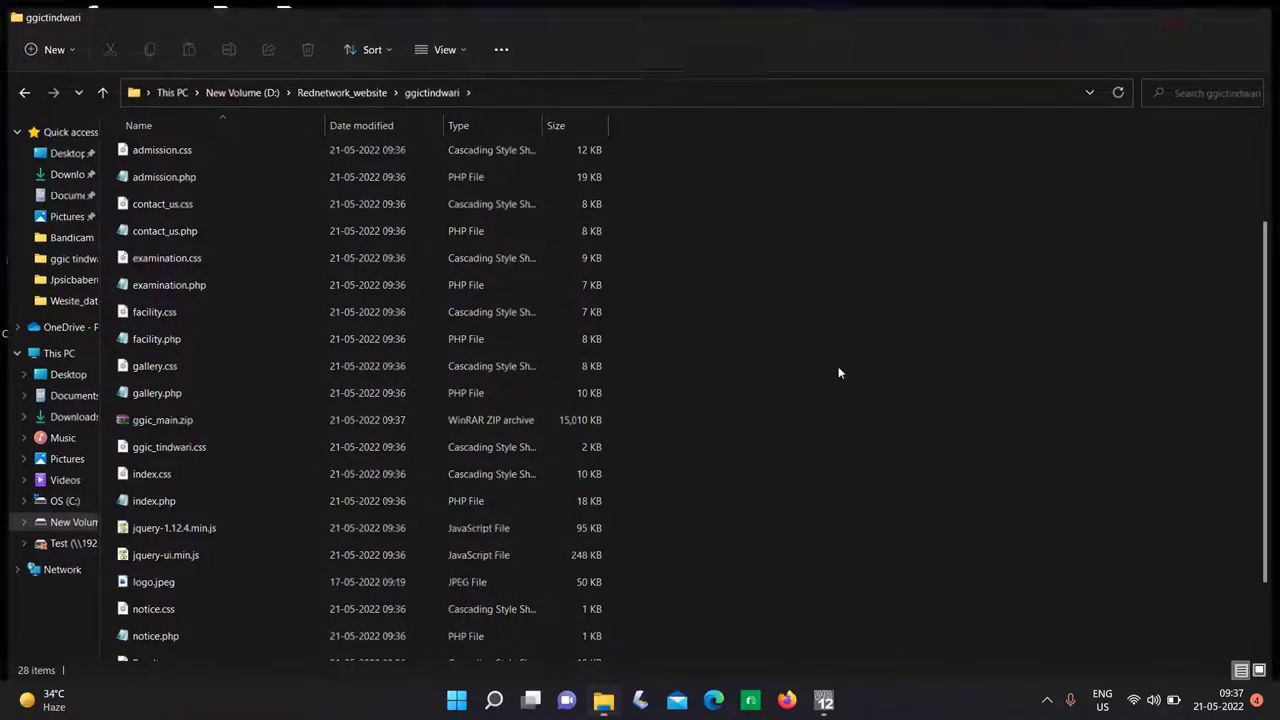
click(787, 703)
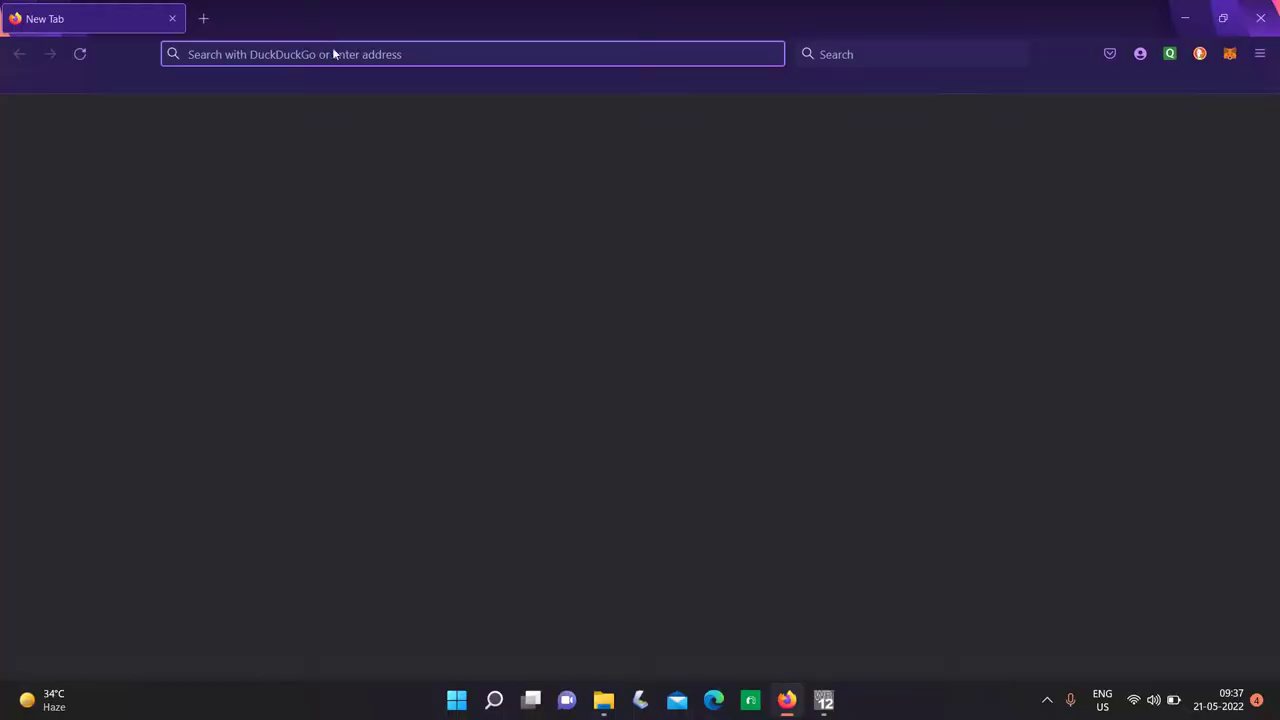
click(337, 55)
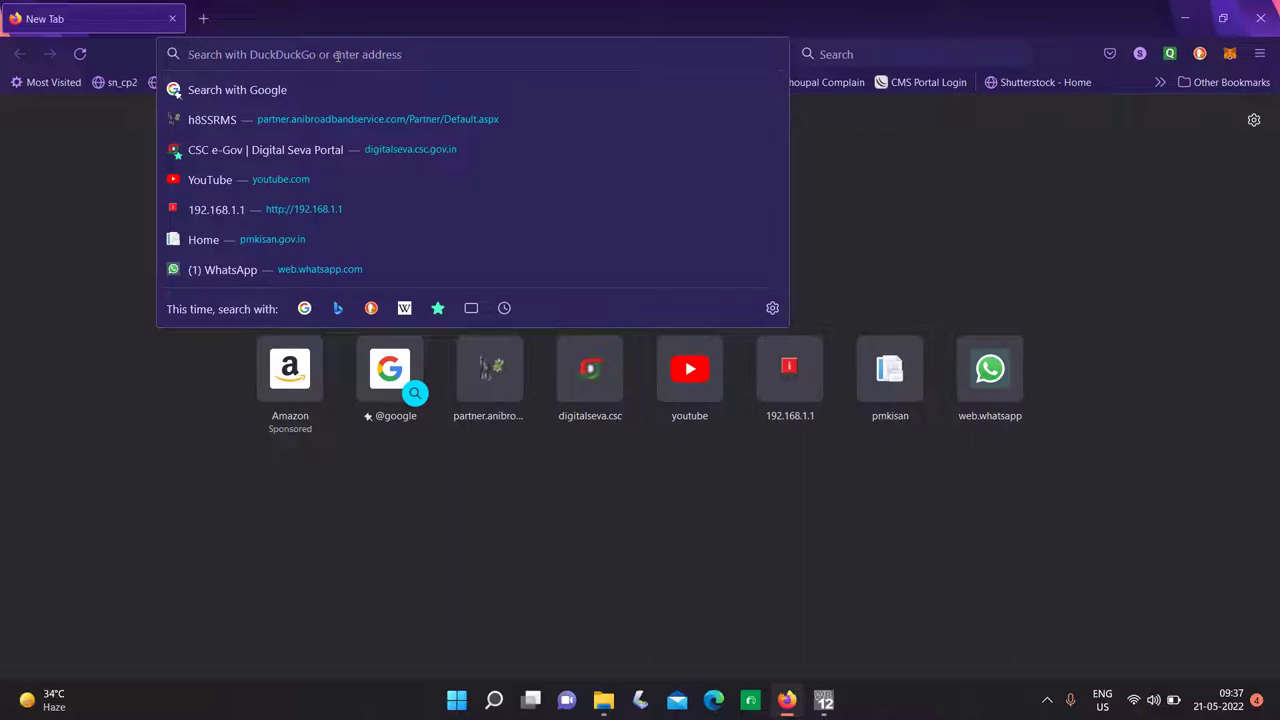
text(guru.dnscloud.xyz:2083)
key(Return)
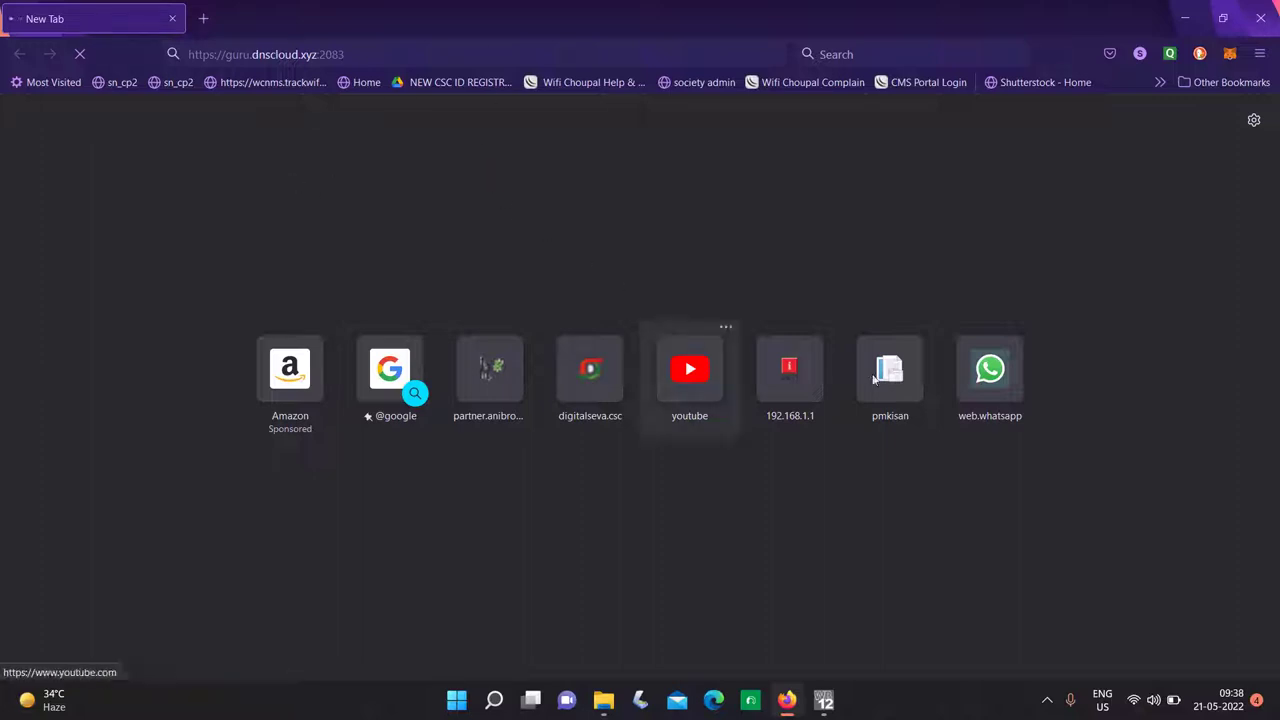
click(1047, 699)
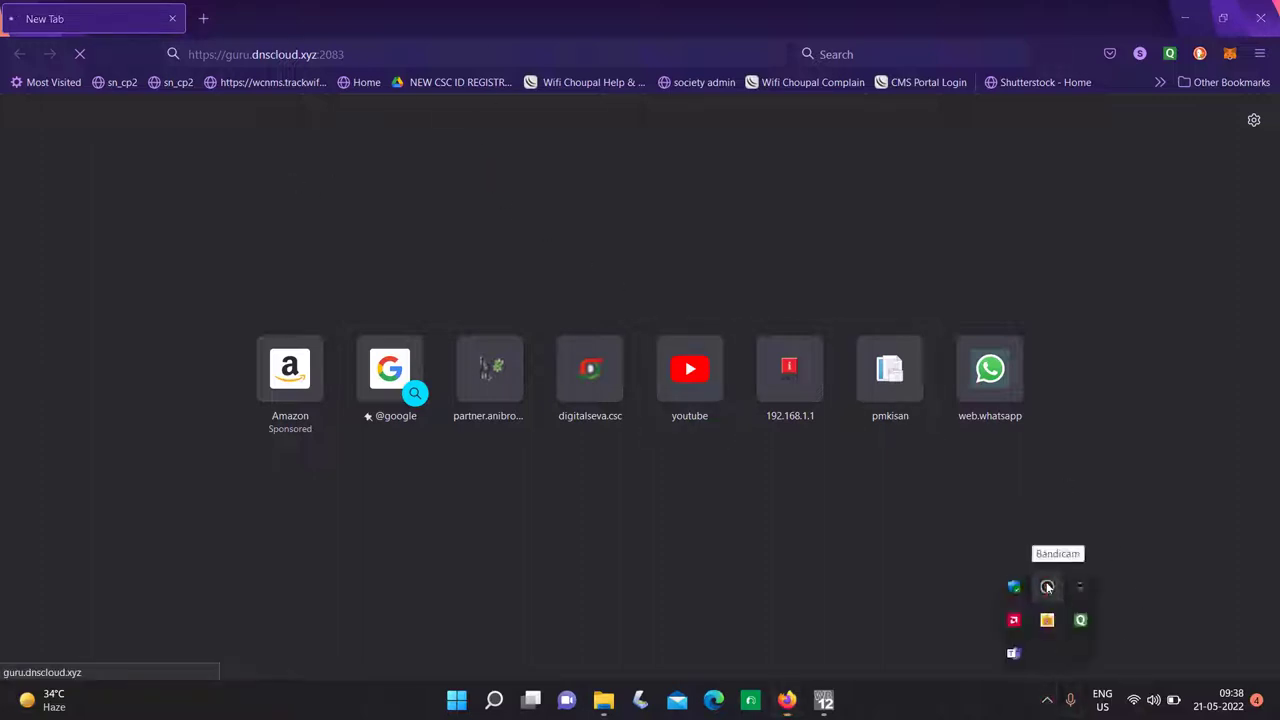
click(1047, 587)
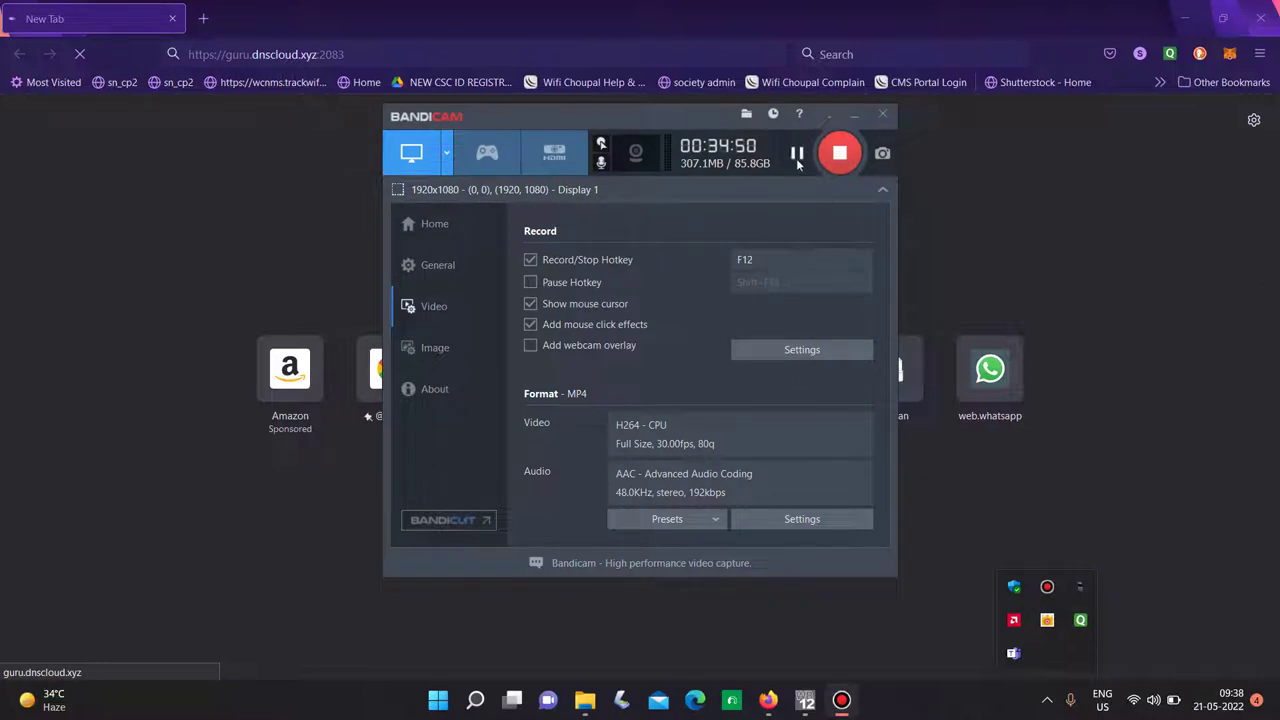
click(797, 155)
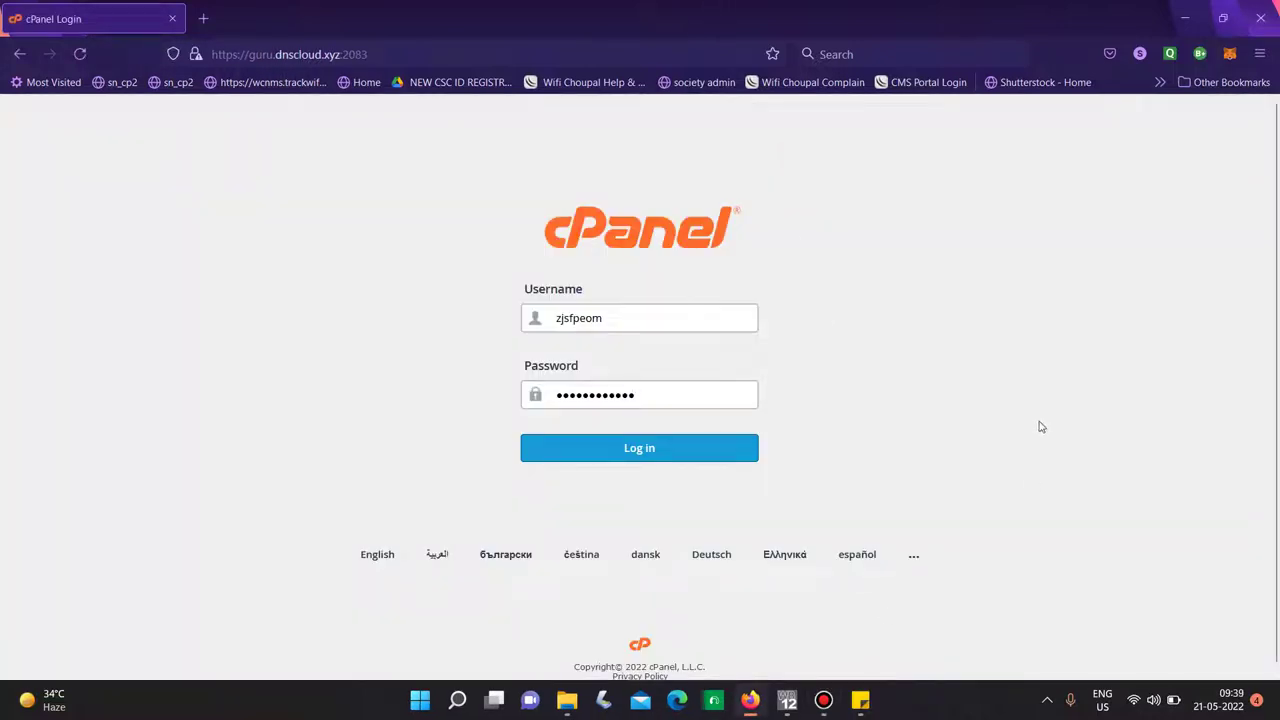
Log in to cPanel with the prefilled credentials and open the public_html/rednetwork.in/ggictindwari folder in File Manager.
click(640, 450)
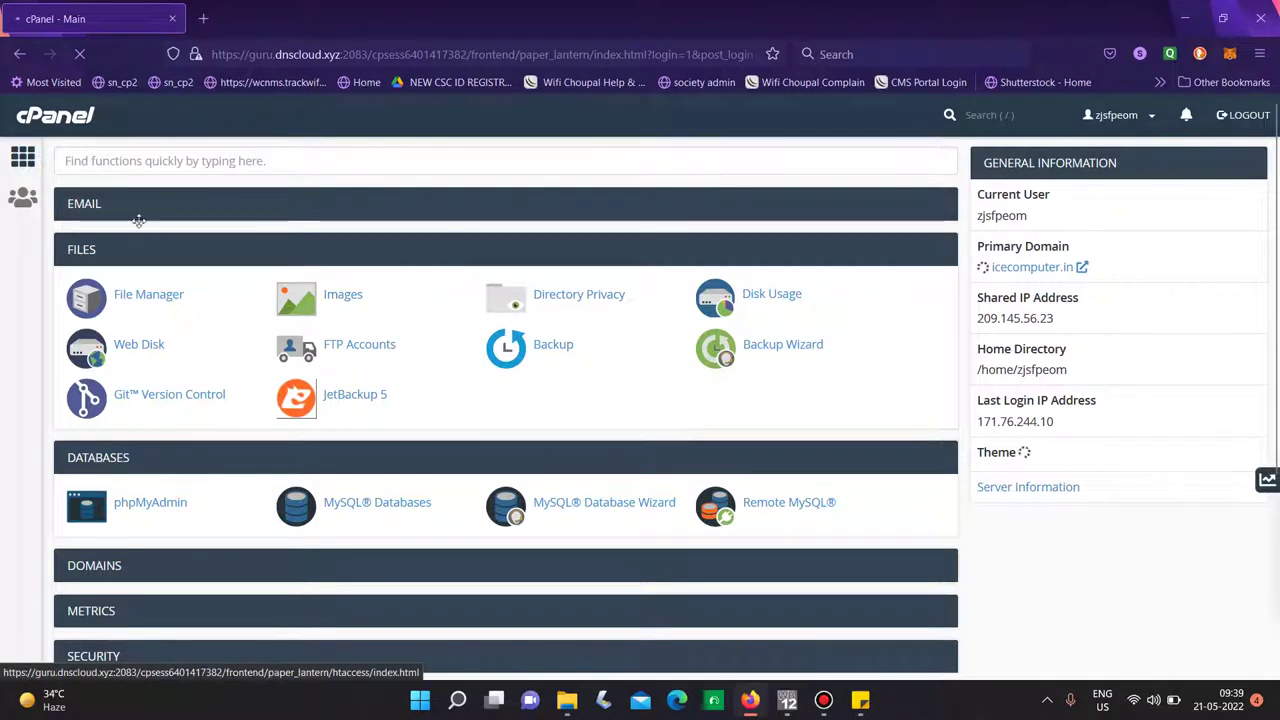
click(172, 296)
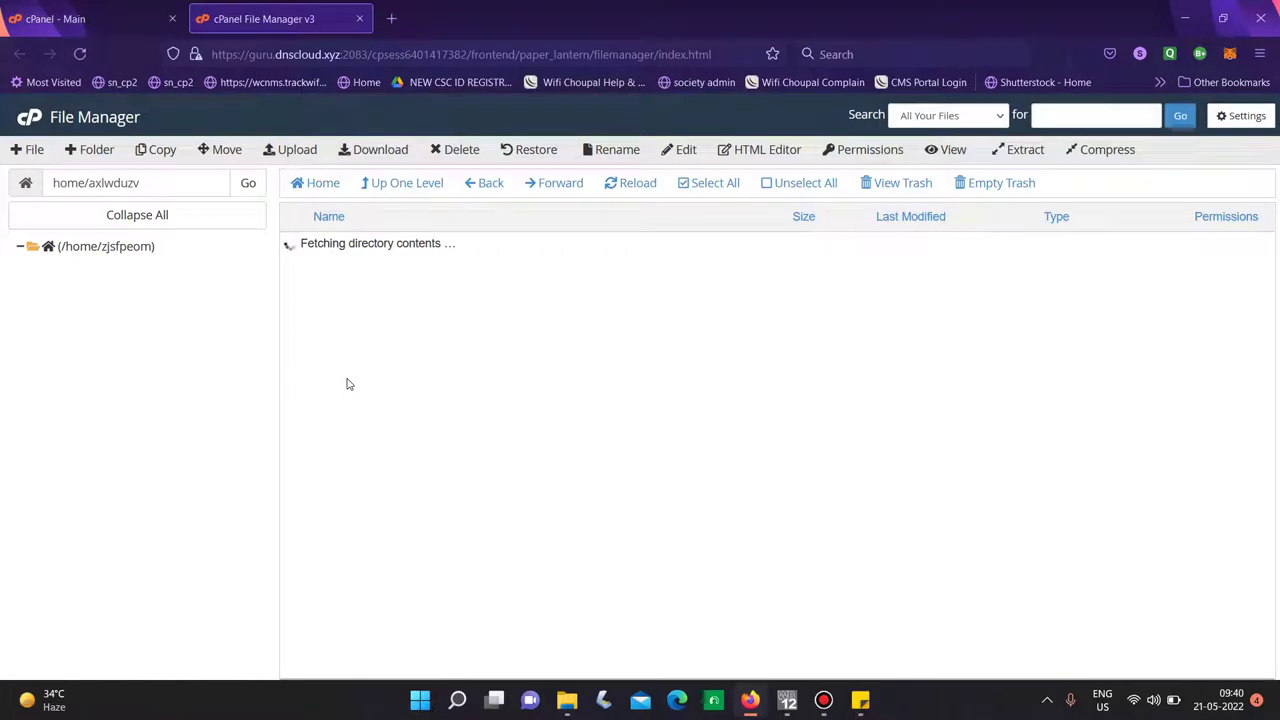
scroll(179, 515, down, 2)
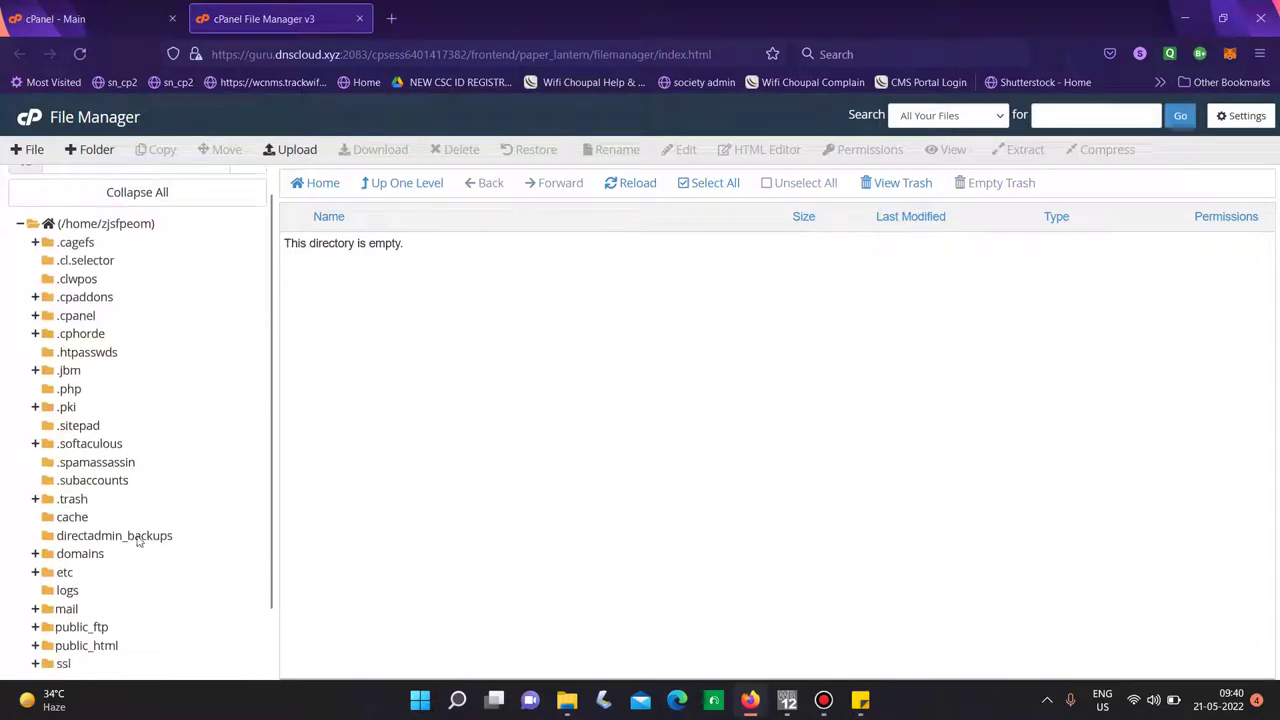
click(89, 587)
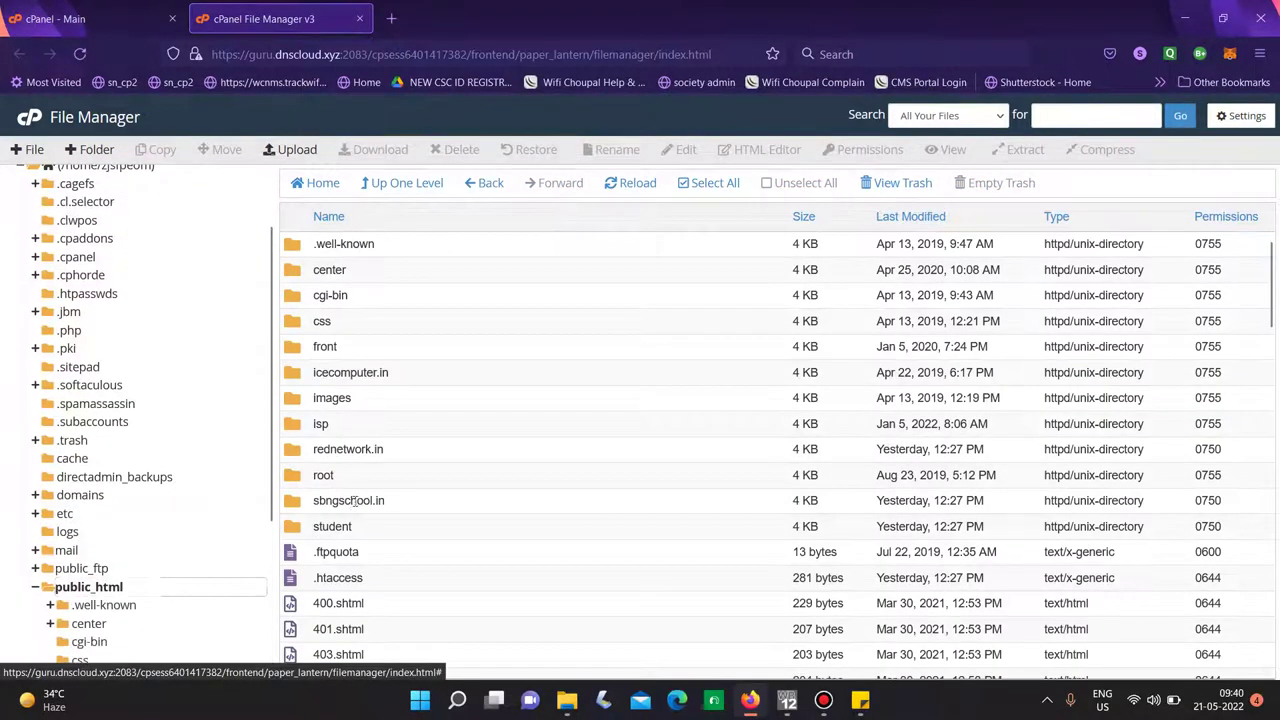
scroll(323, 520, down, 2)
double_click(297, 266)
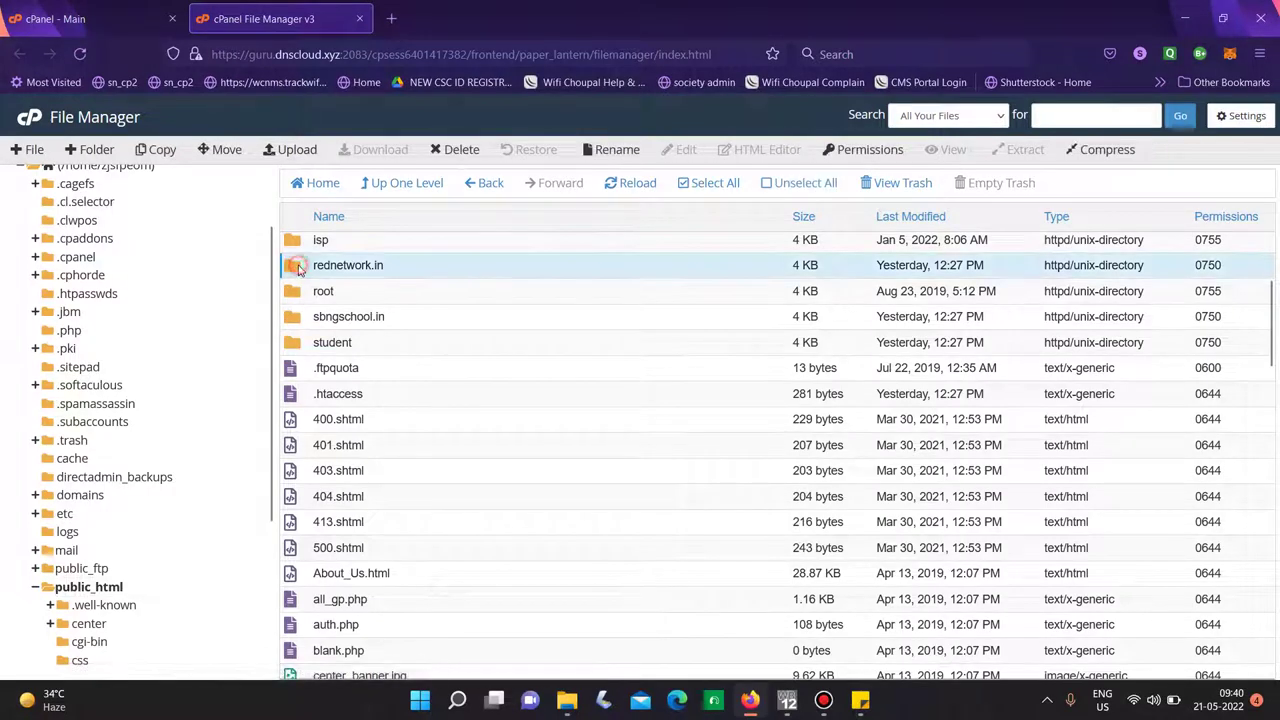
scroll(428, 449, down, 3)
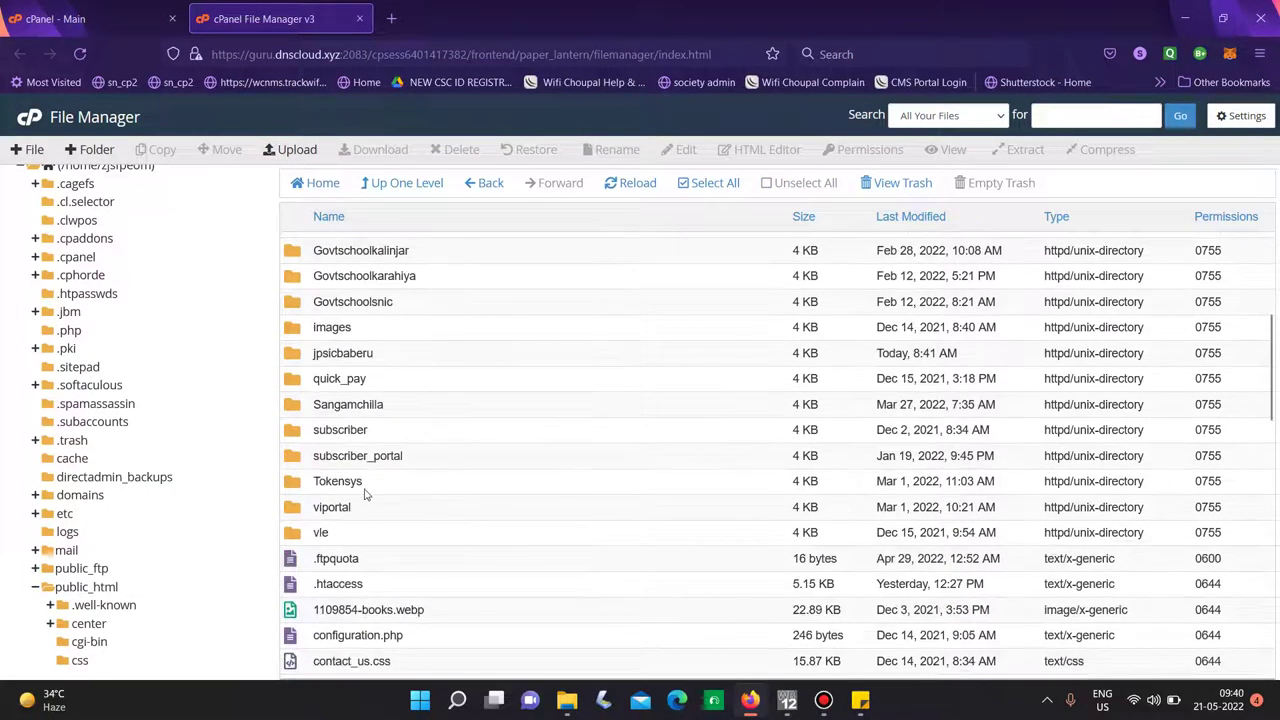
scroll(348, 373, up, 3)
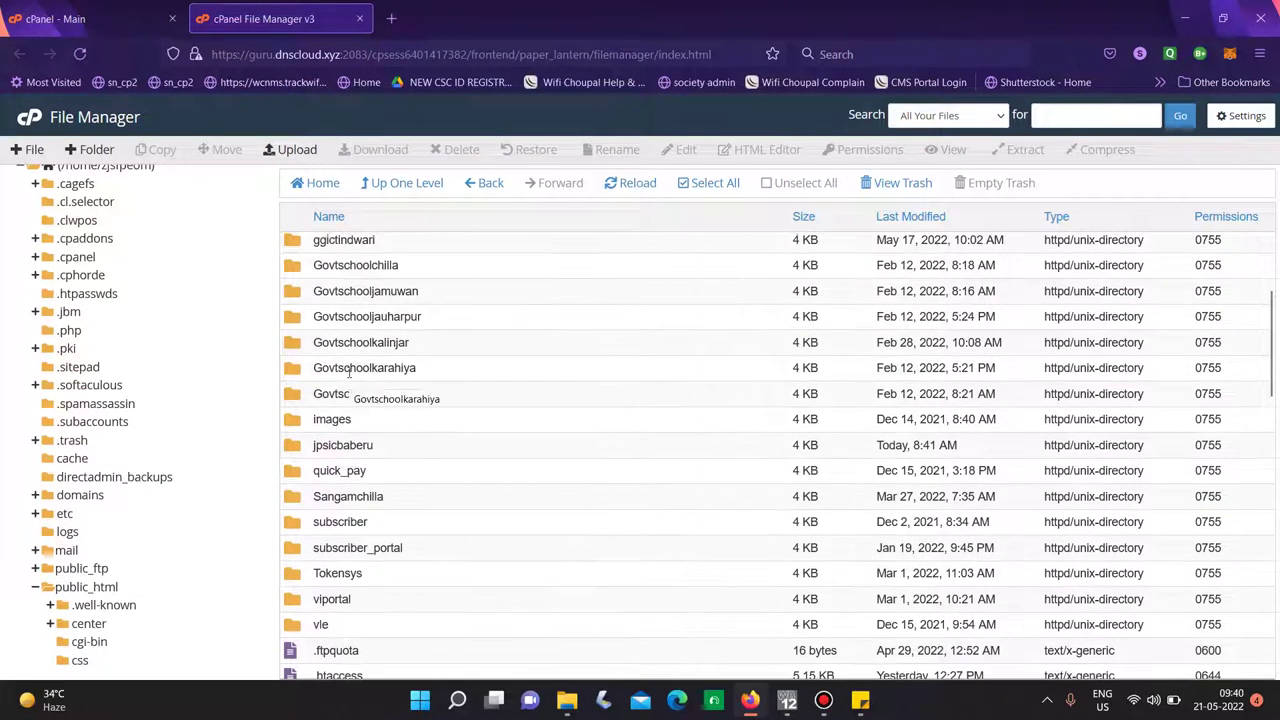
double_click(343, 327)
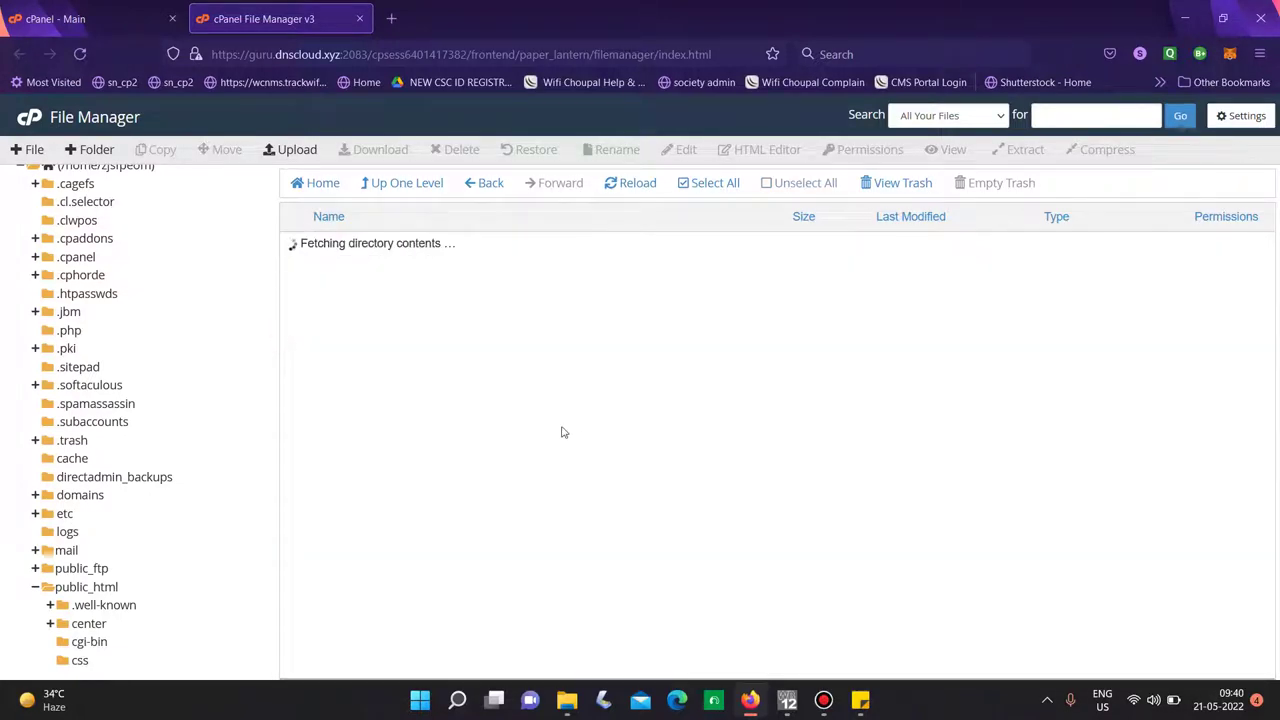
Move all existing files and folders in the server's ggictindwari folder to the trash.
key(ctrl+a)
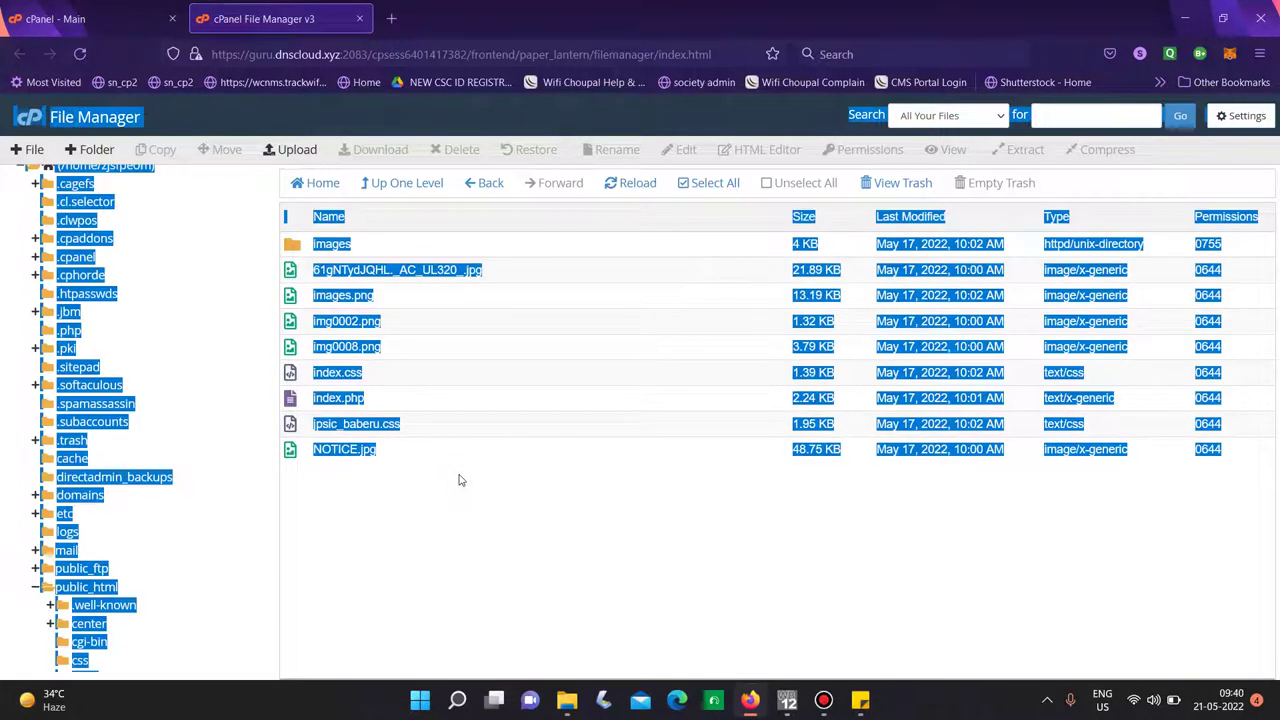
click(459, 480)
click(697, 189)
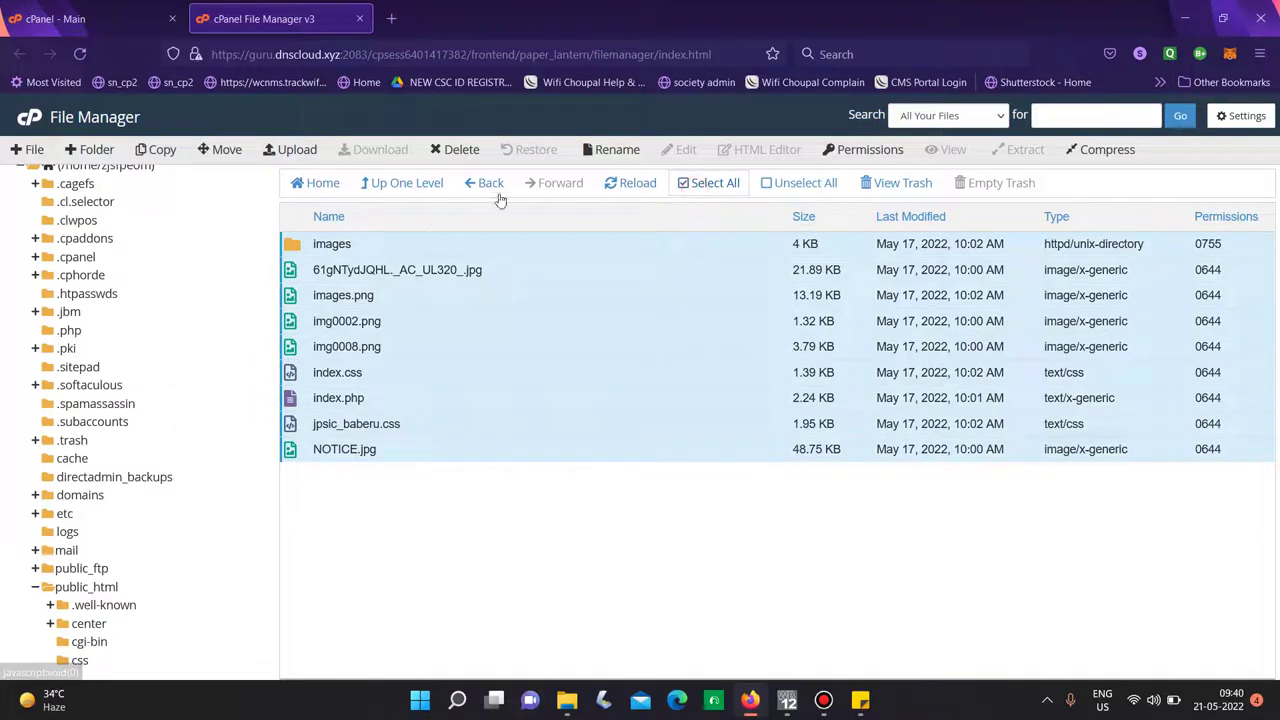
click(455, 149)
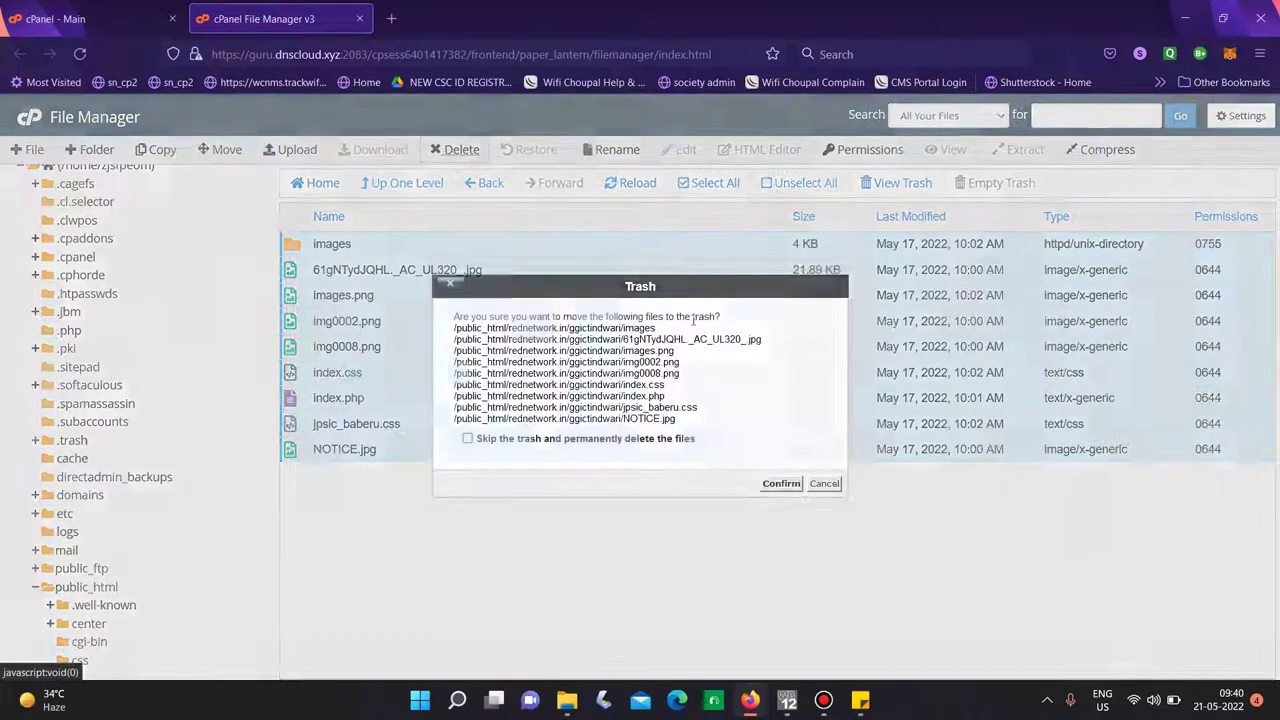
click(777, 485)
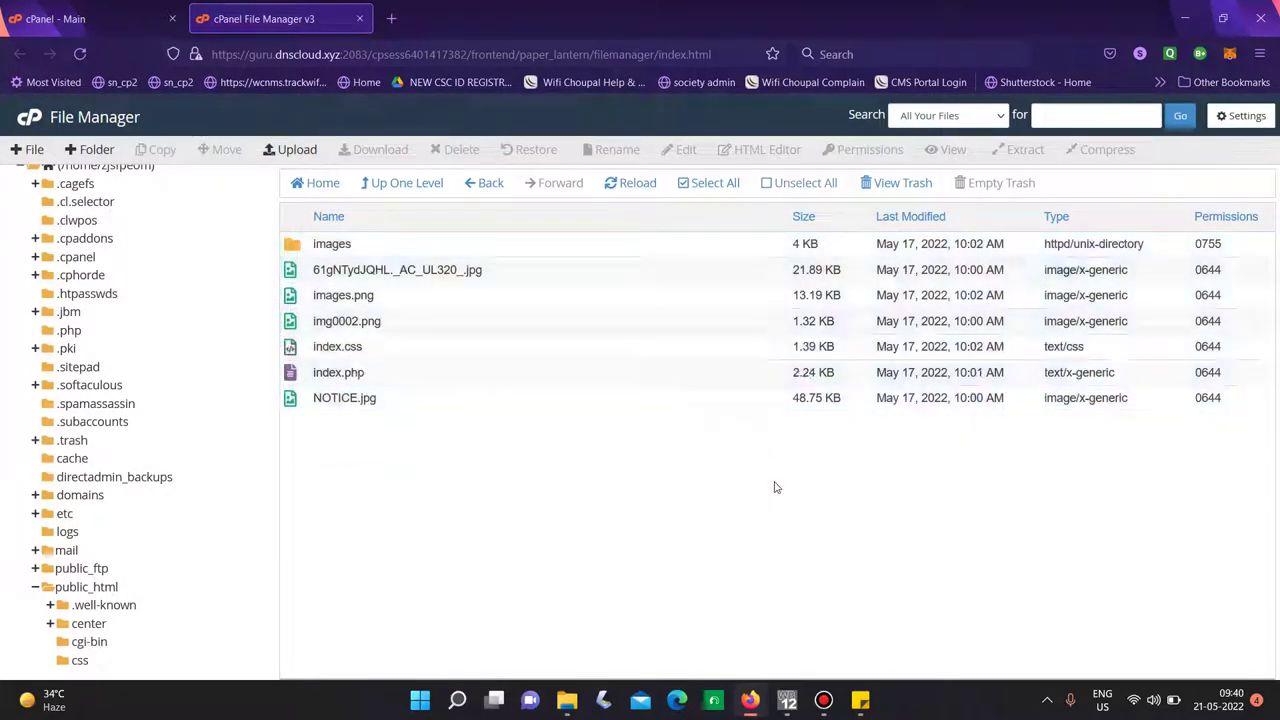
Start a file upload to the server's ggictindwari folder and browse to Rednetwork_website\ggictindwari on the D: drive.
click(297, 149)
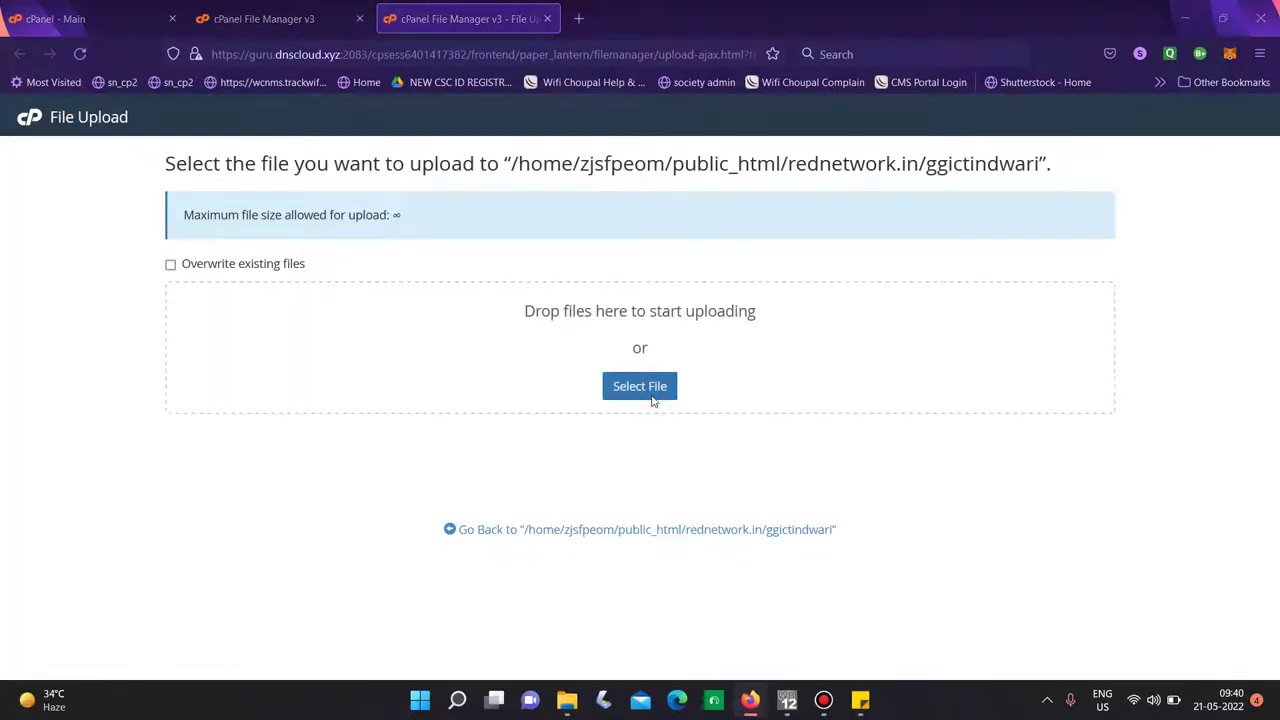
click(652, 398)
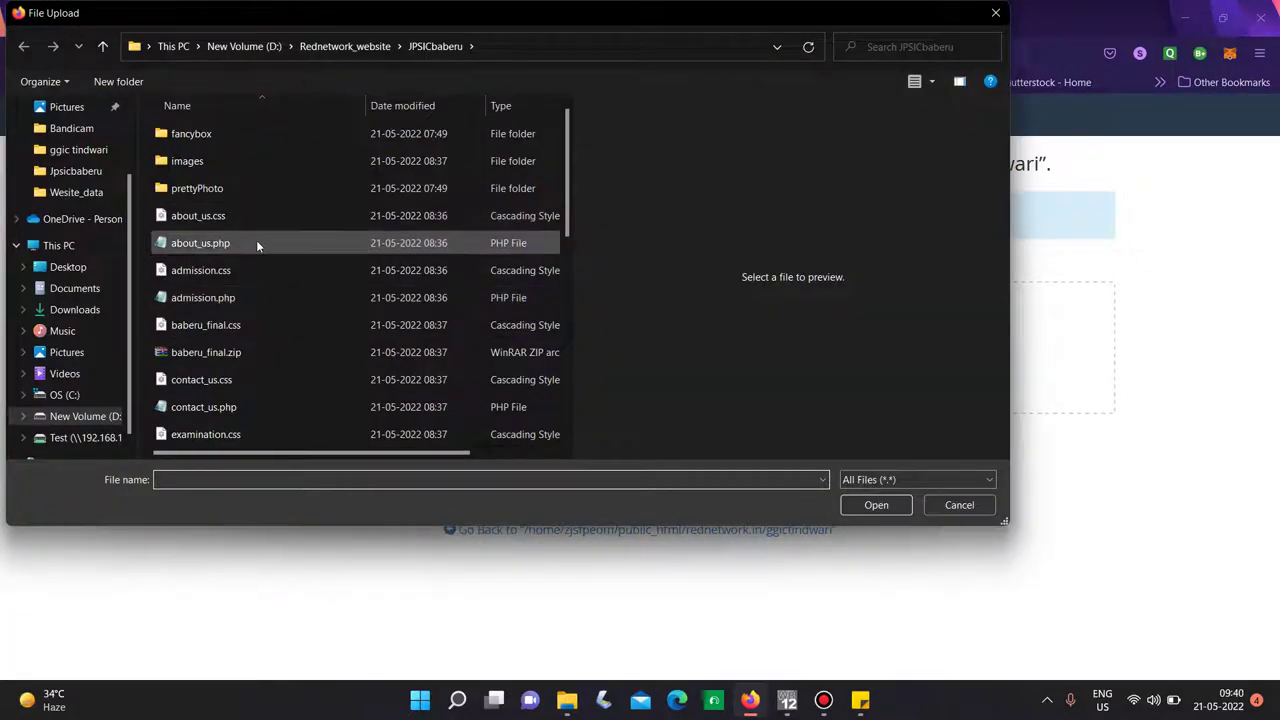
click(350, 46)
click(207, 142)
double_click(207, 142)
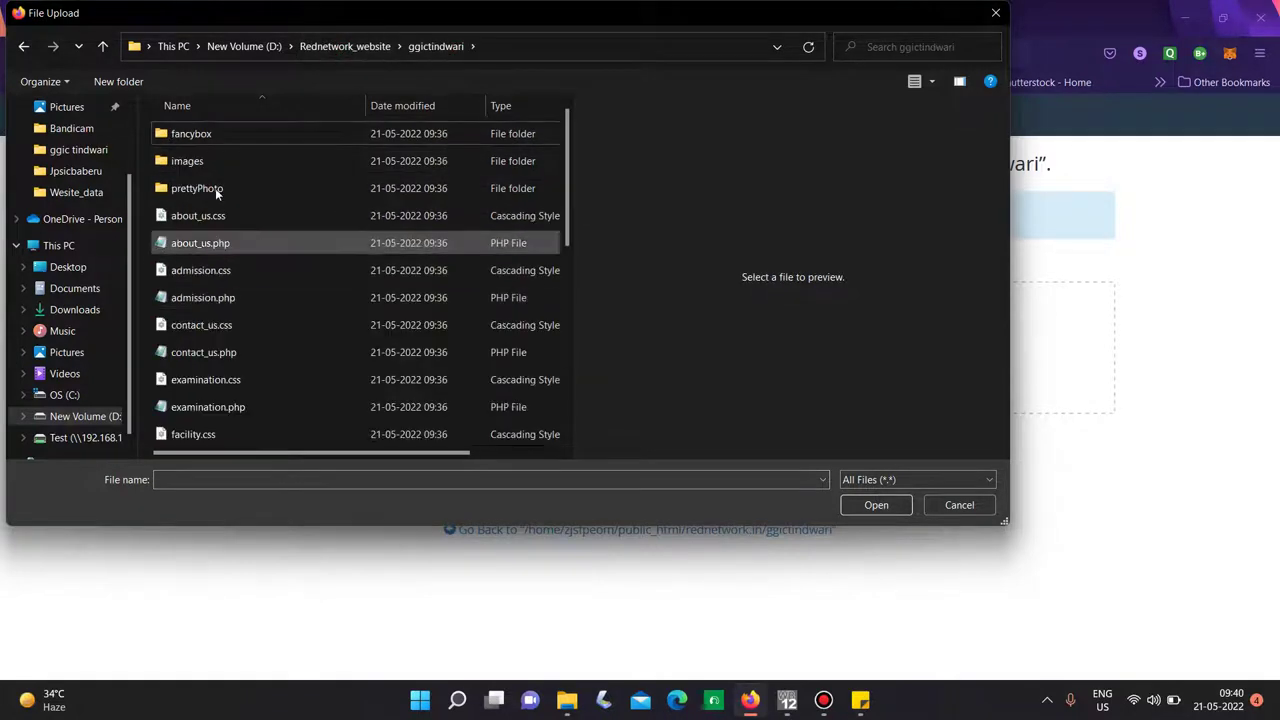
Choose ggic_main.zip from the local ggictindwari folder and upload it to the server.
scroll(220, 365, down, 5)
scroll(220, 385, down, 1)
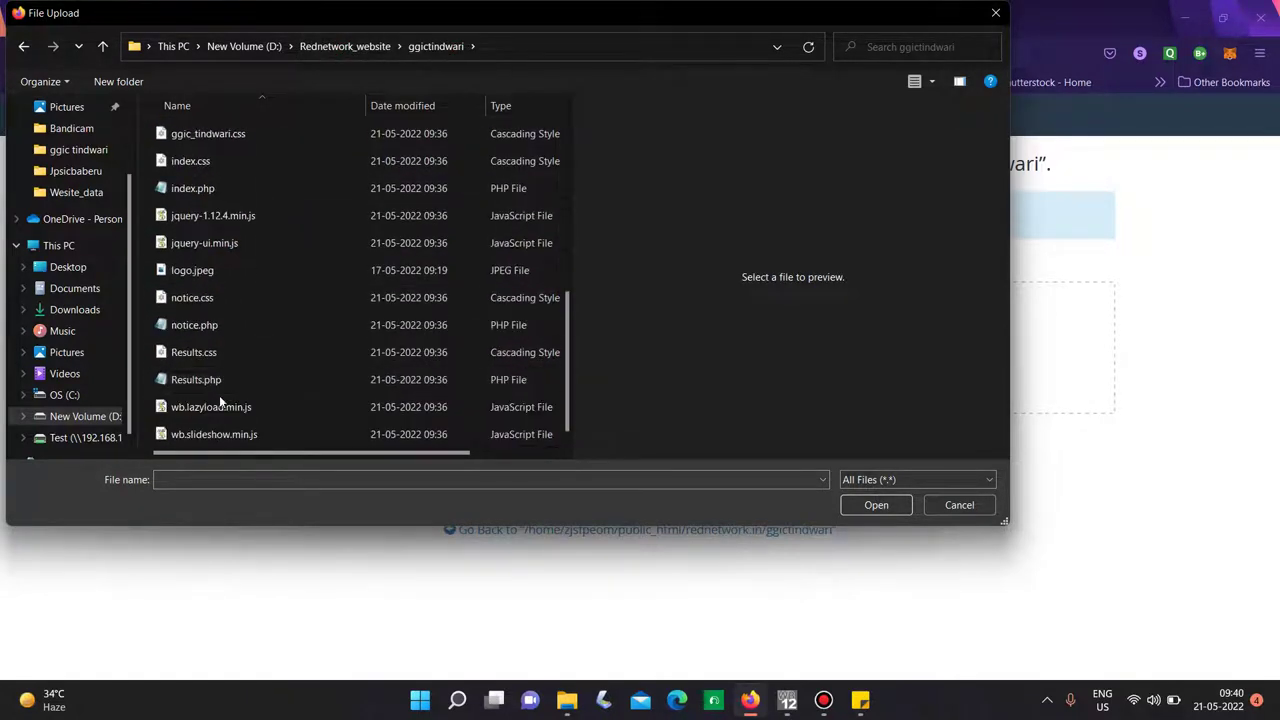
scroll(263, 274, up, 5)
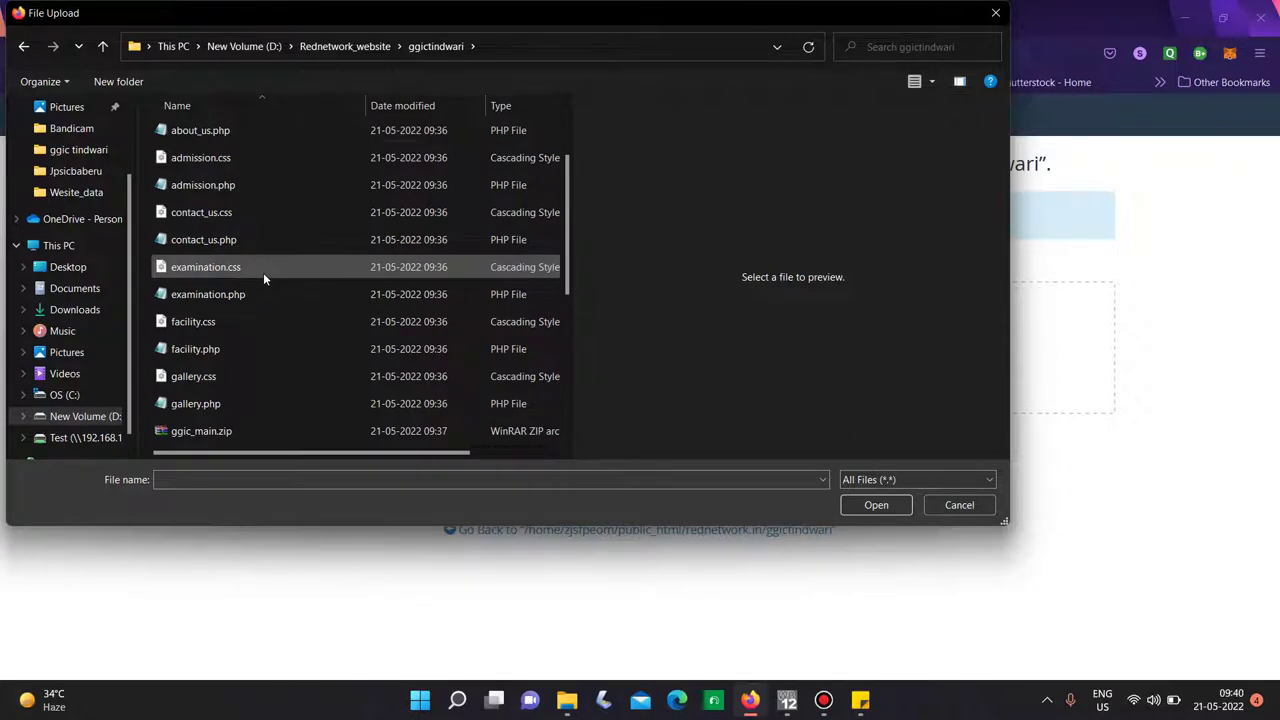
scroll(263, 272, up, 2)
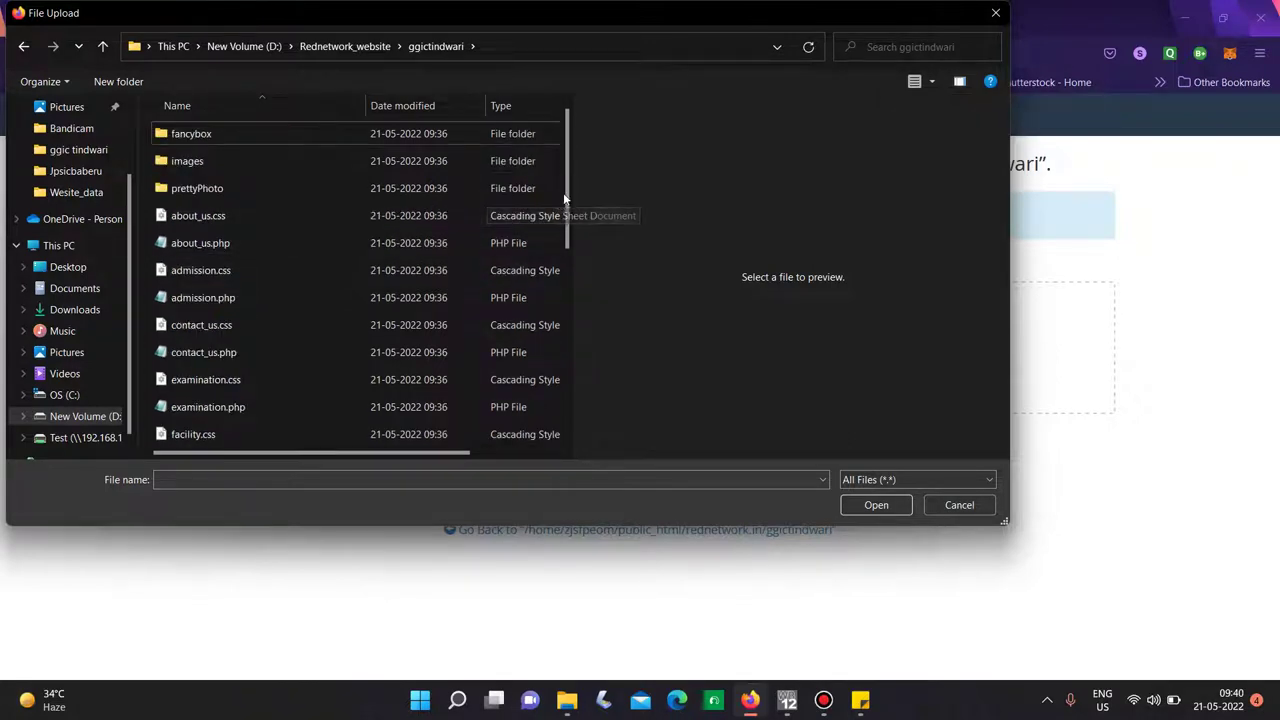
scroll(566, 250, down, 2)
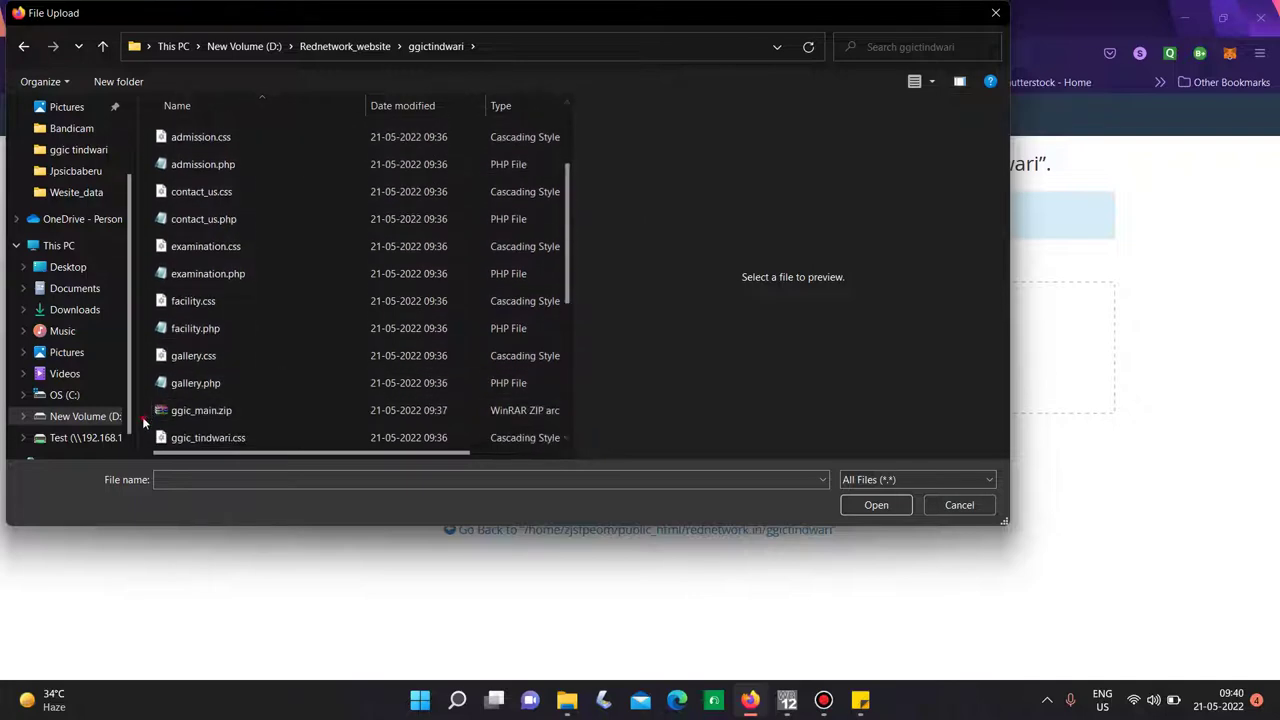
click(180, 418)
click(876, 505)
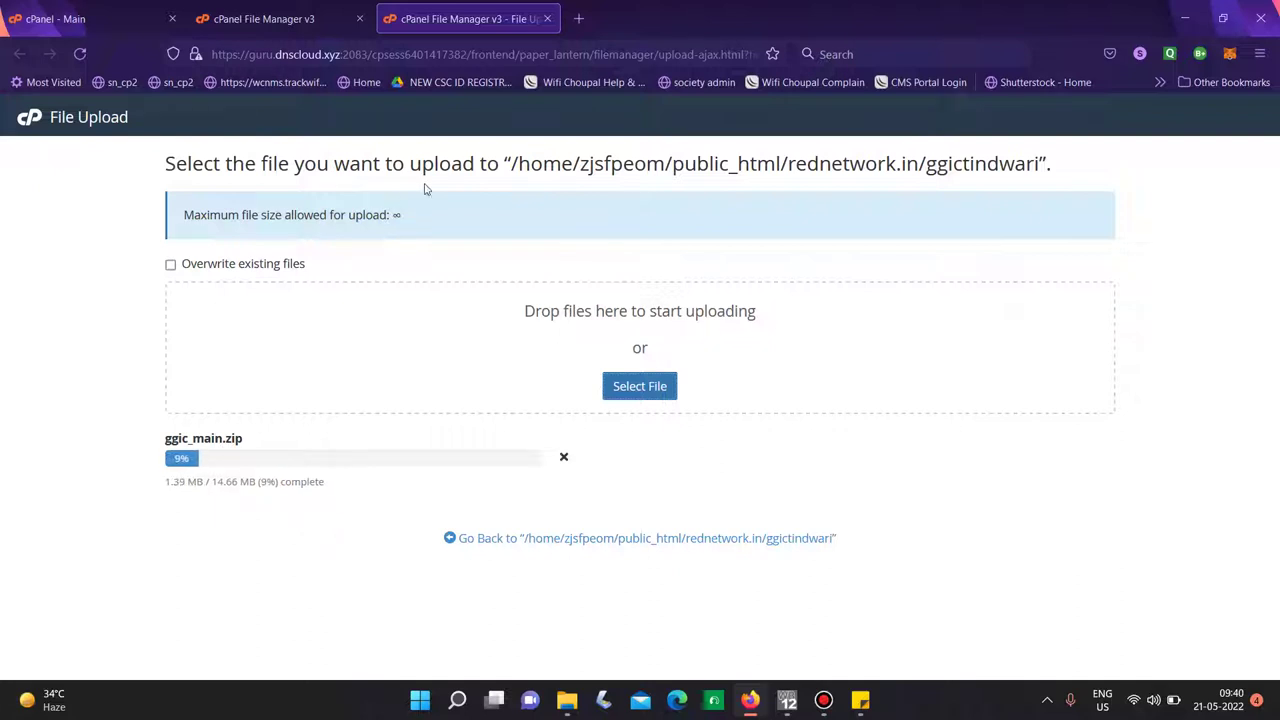
Open ggictindwari.com in a new browser tab while the zip is uploading.
click(578, 20)
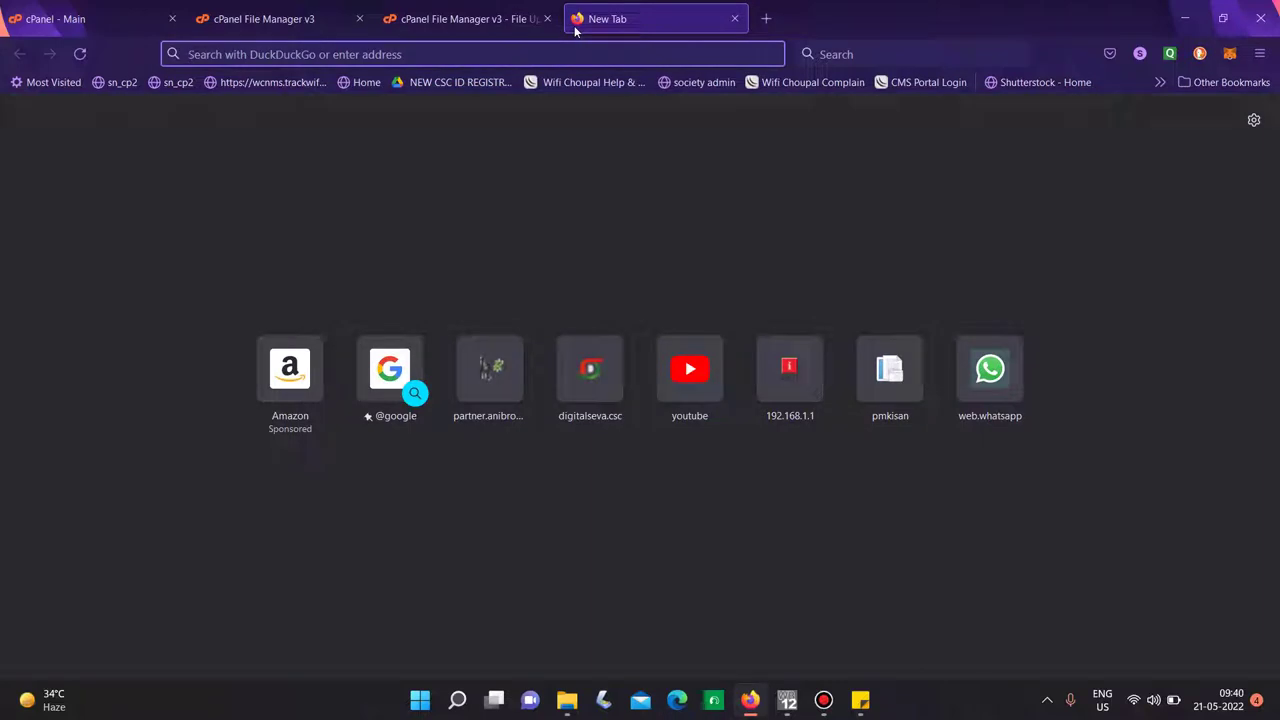
text(ggic)
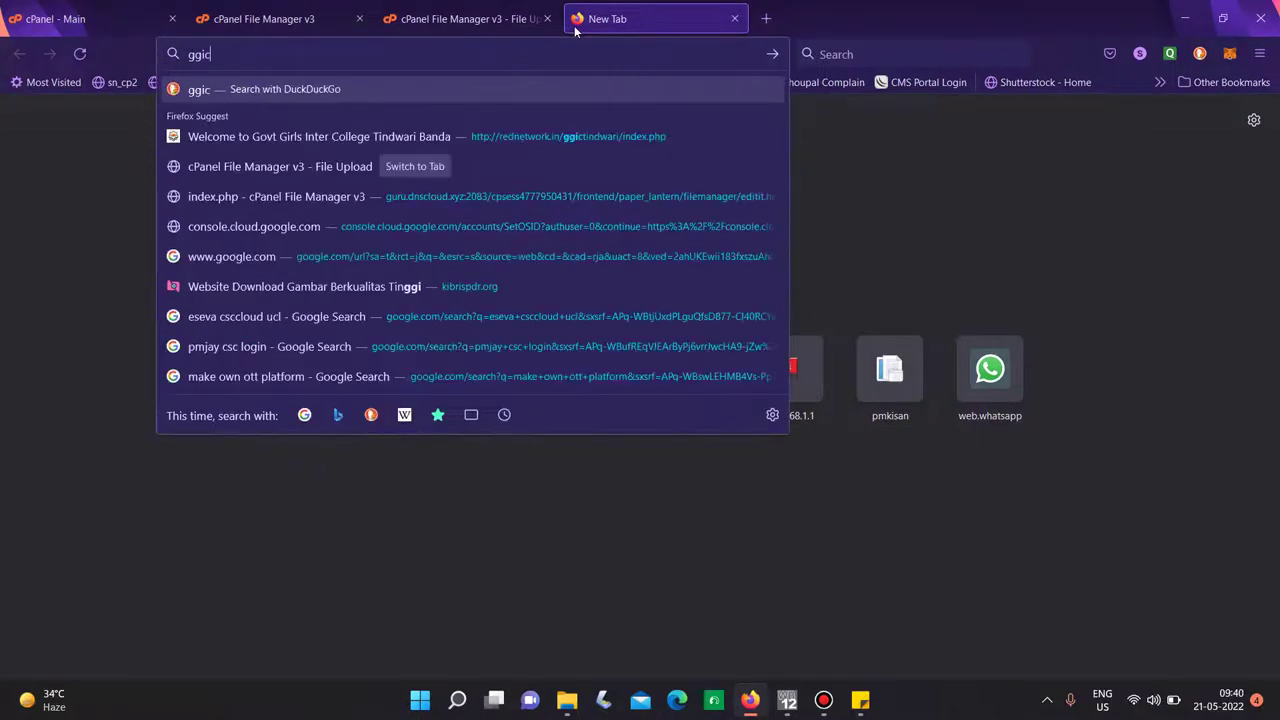
text(tindwar)
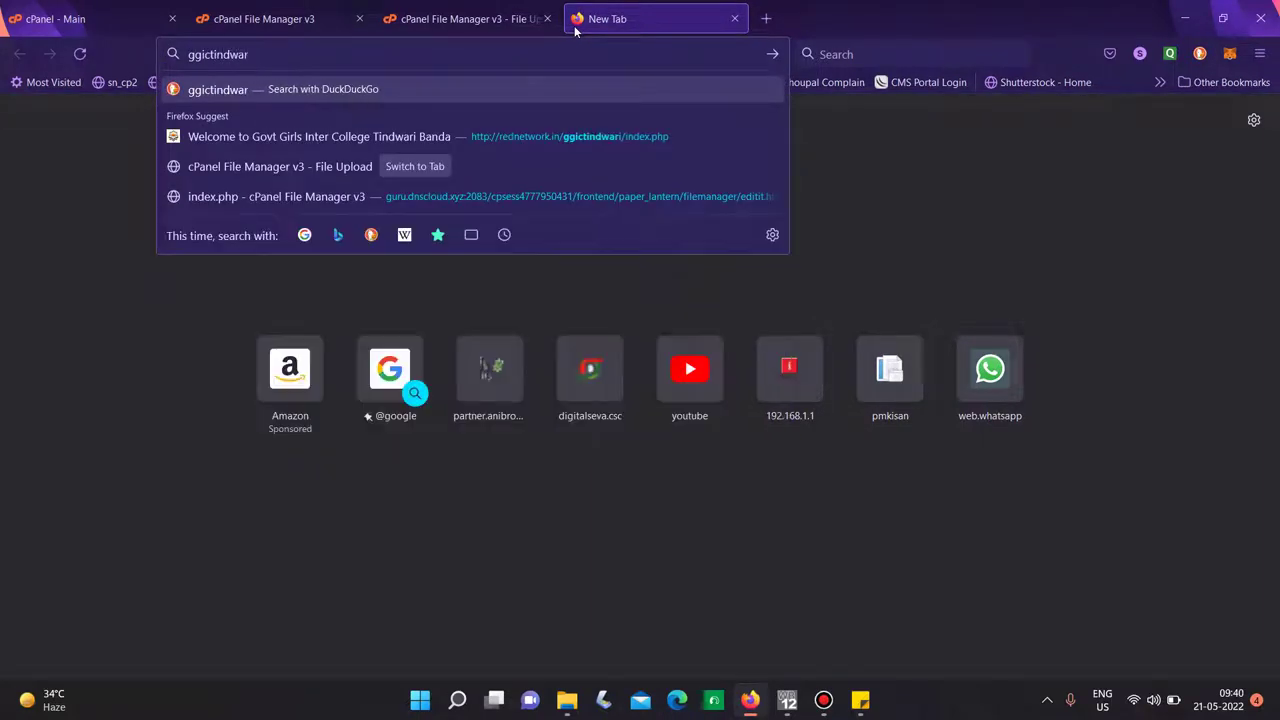
text(i.com)
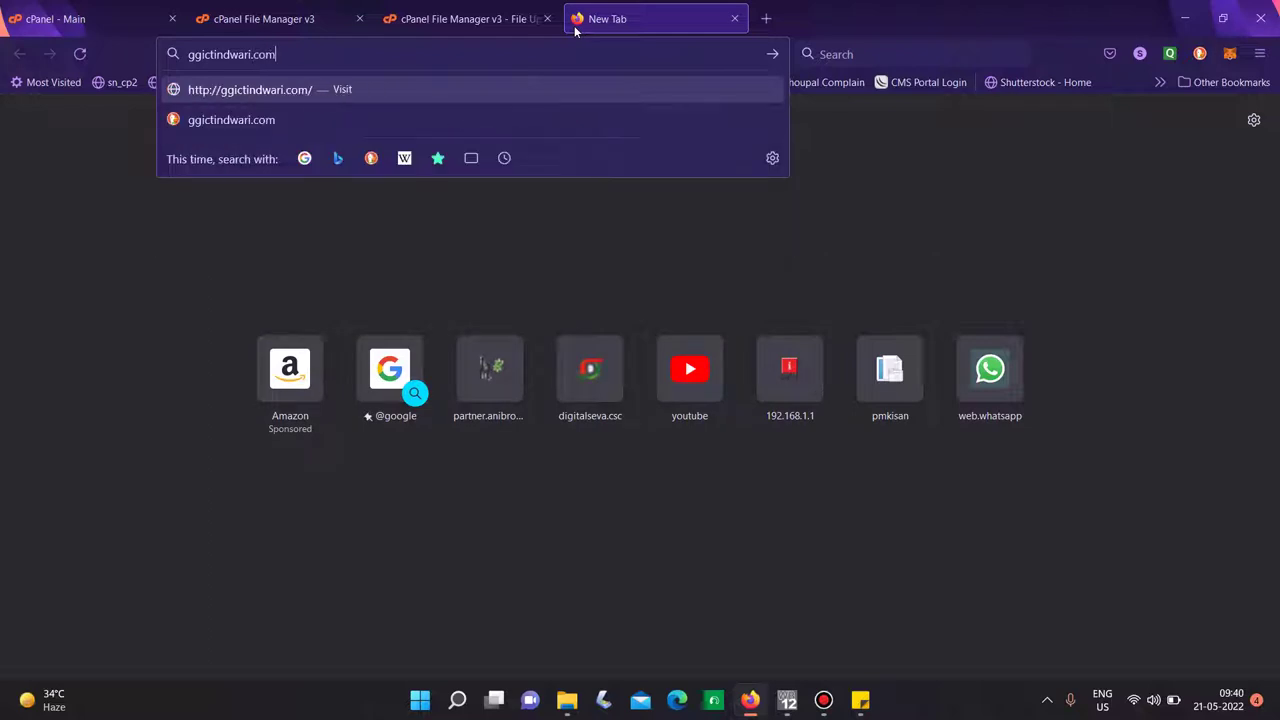
key(Return)
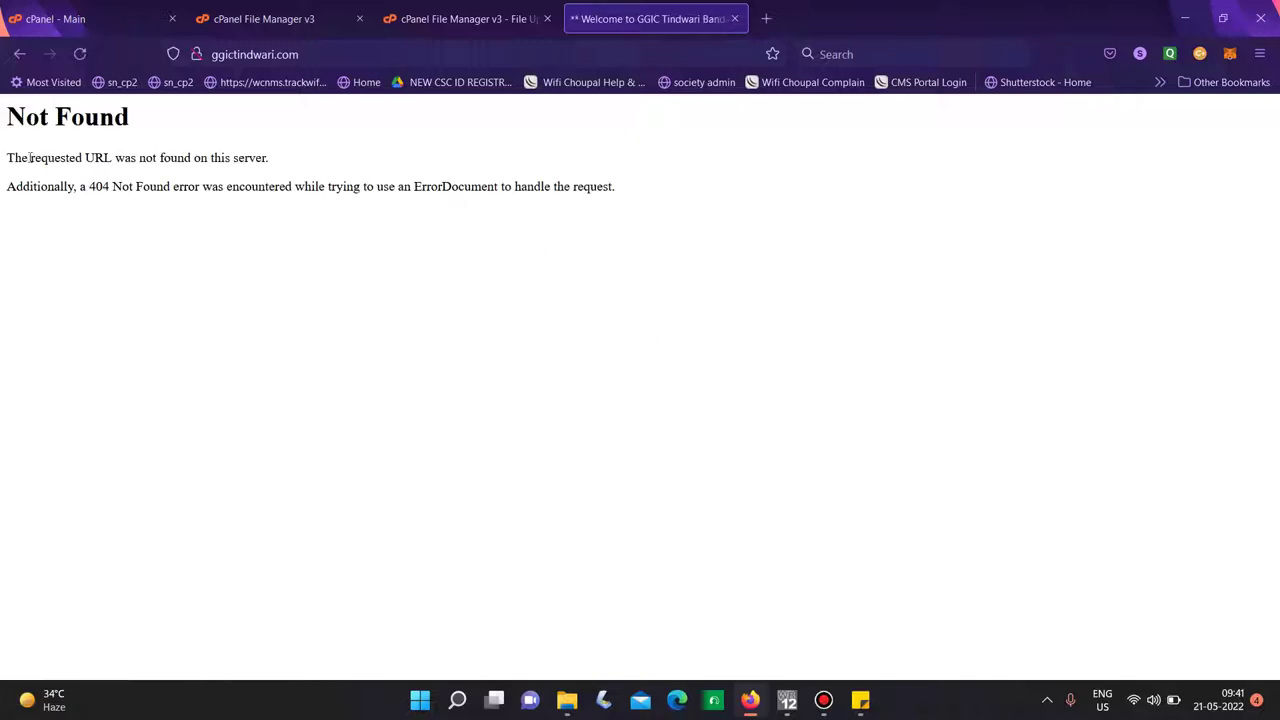
click(823, 700)
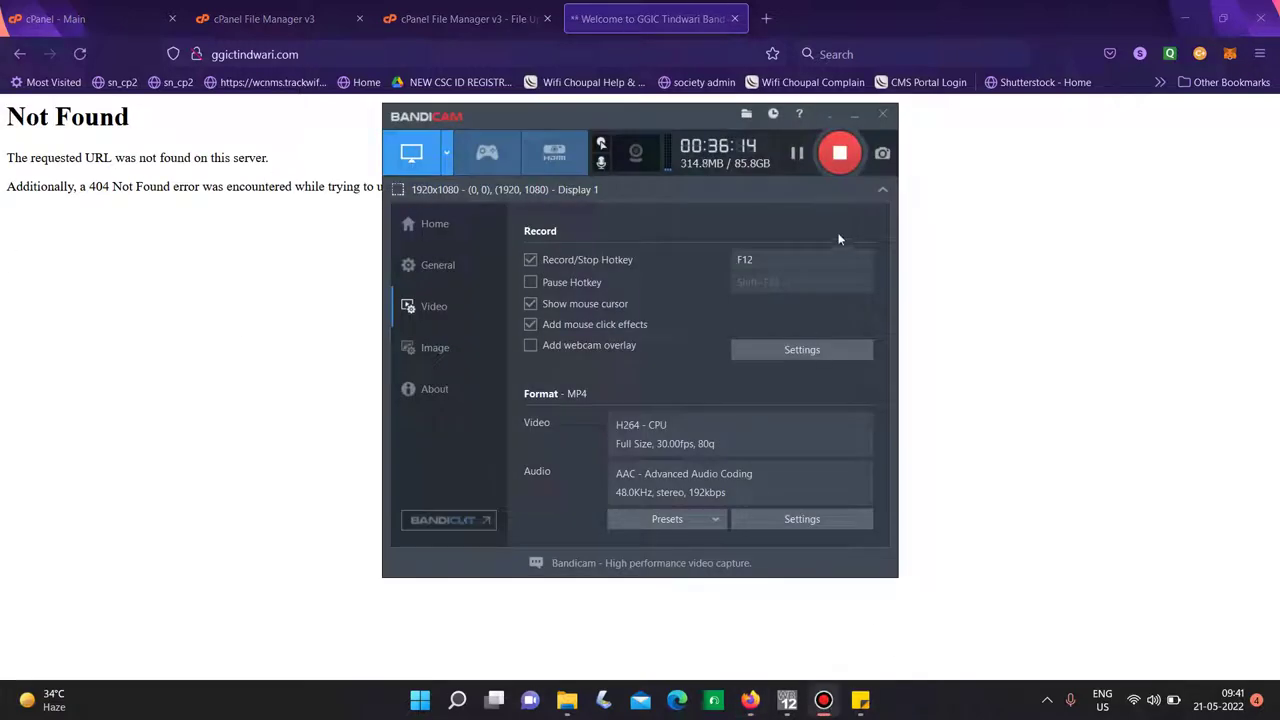
click(828, 119)
Close the completed file upload page and reload both the server's ggictindwari folder listing and the ggictindwari.com page.
key(ctrl+shift+Tab)
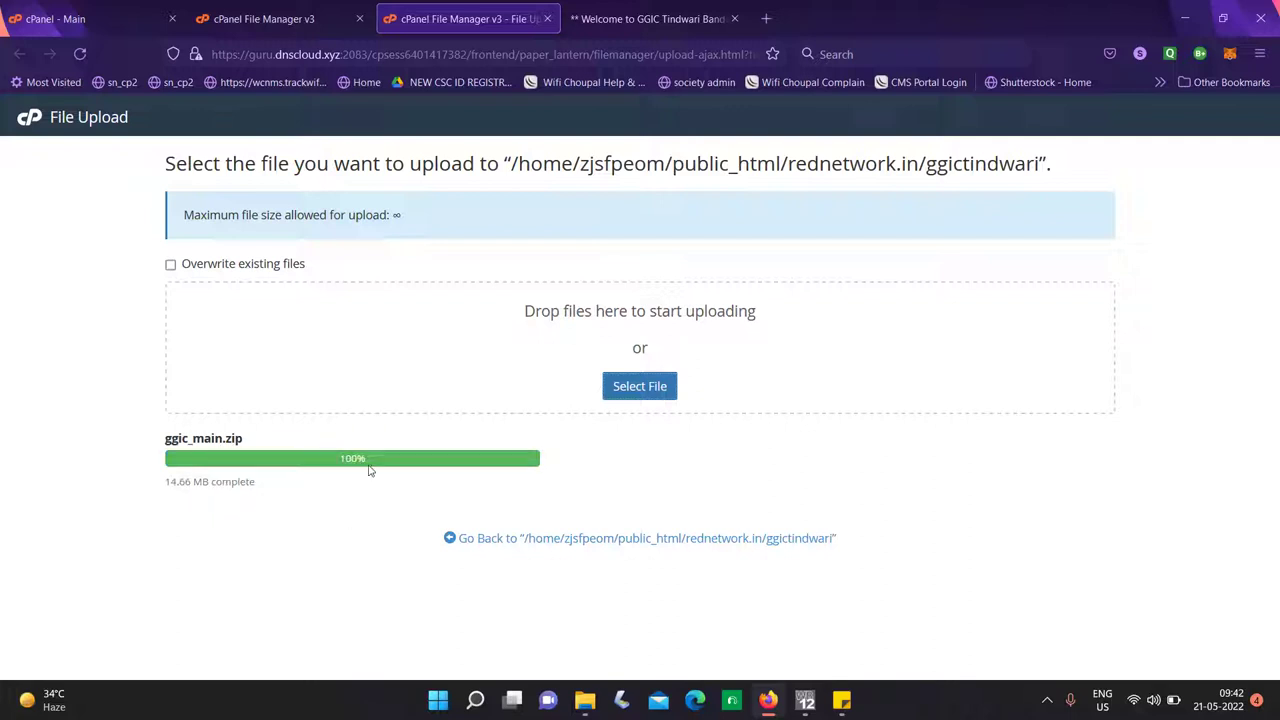
click(547, 18)
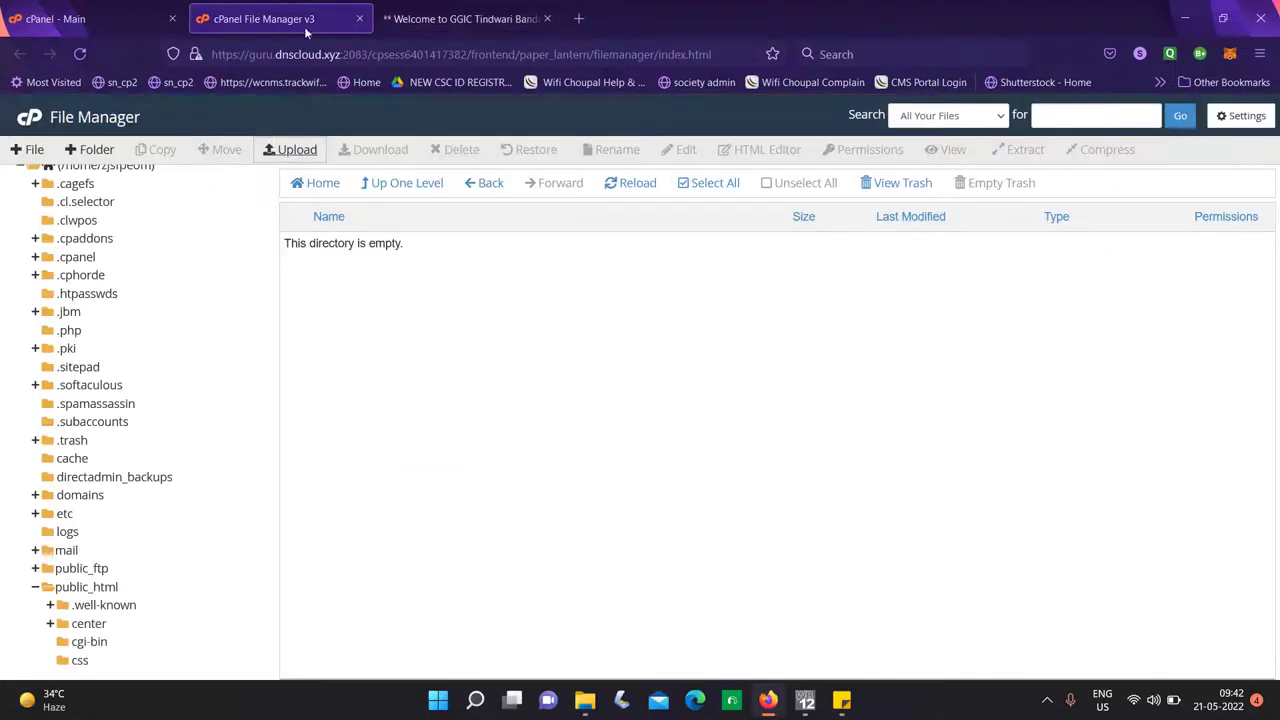
click(636, 183)
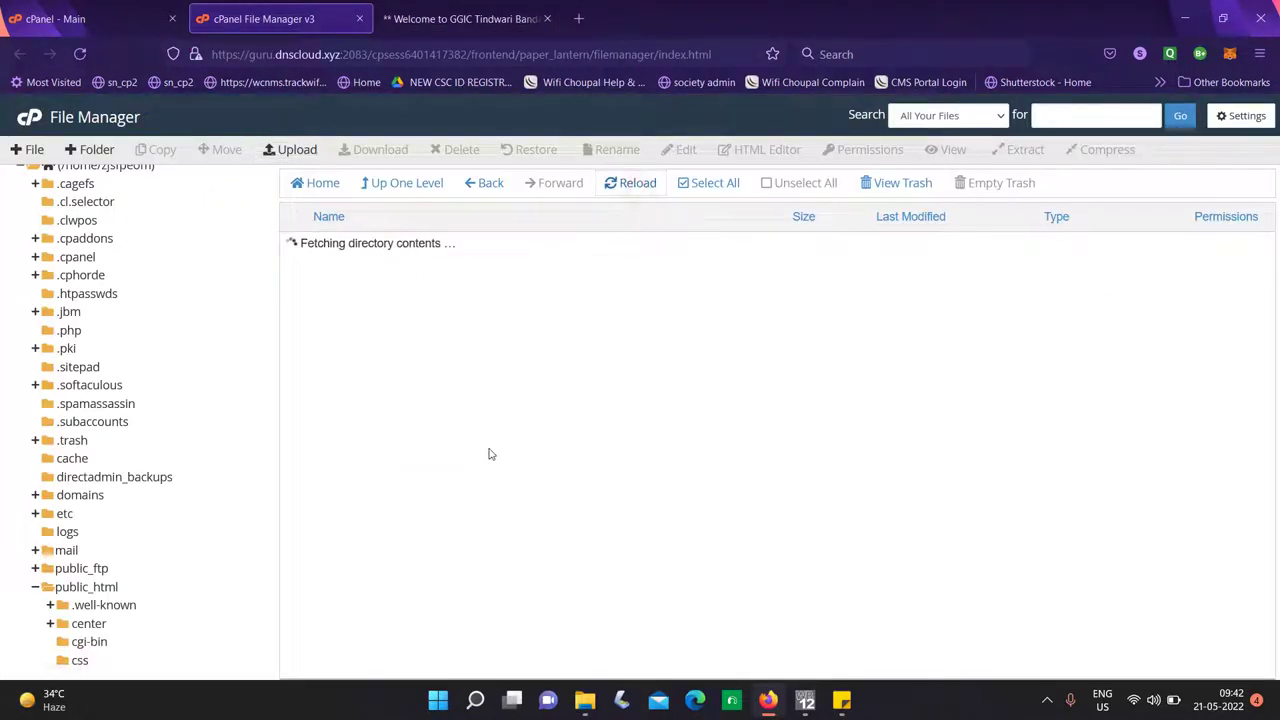
click(465, 18)
click(80, 54)
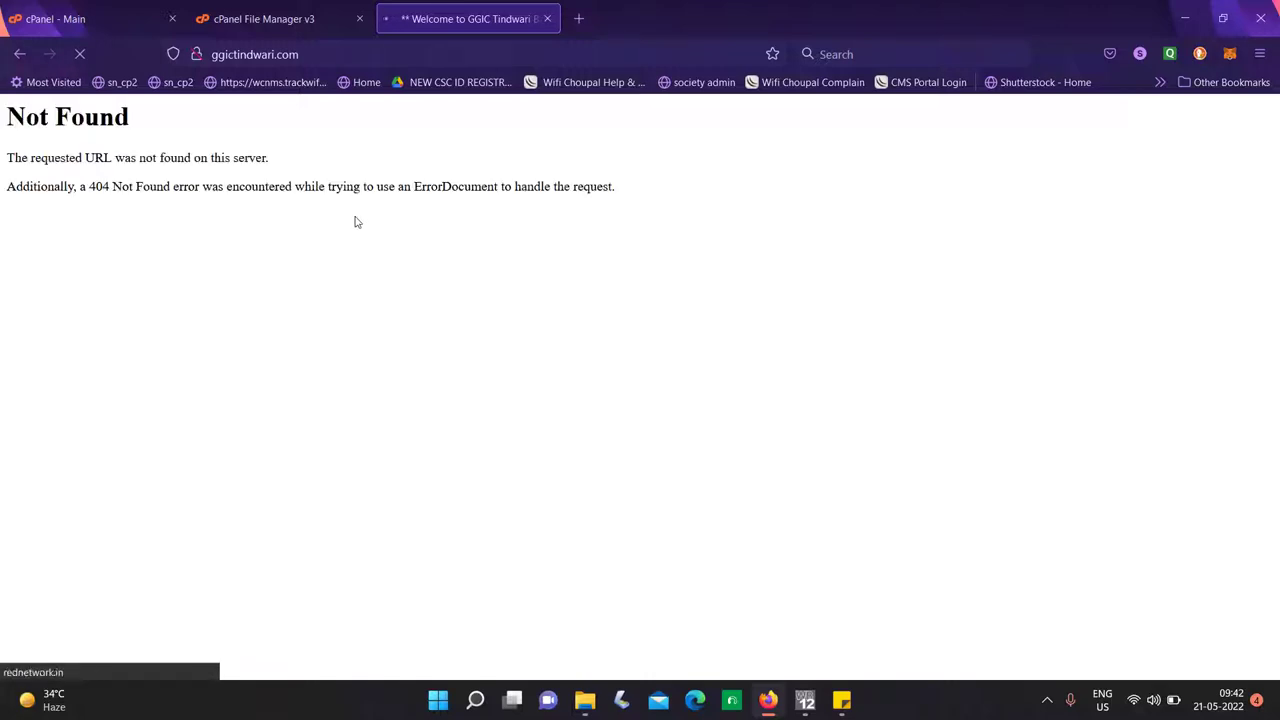
Extract ggic_main.zip into /public_html/rednetwork.in/ggictindwari and refresh the folder listing.
click(264, 18)
right_click(314, 251)
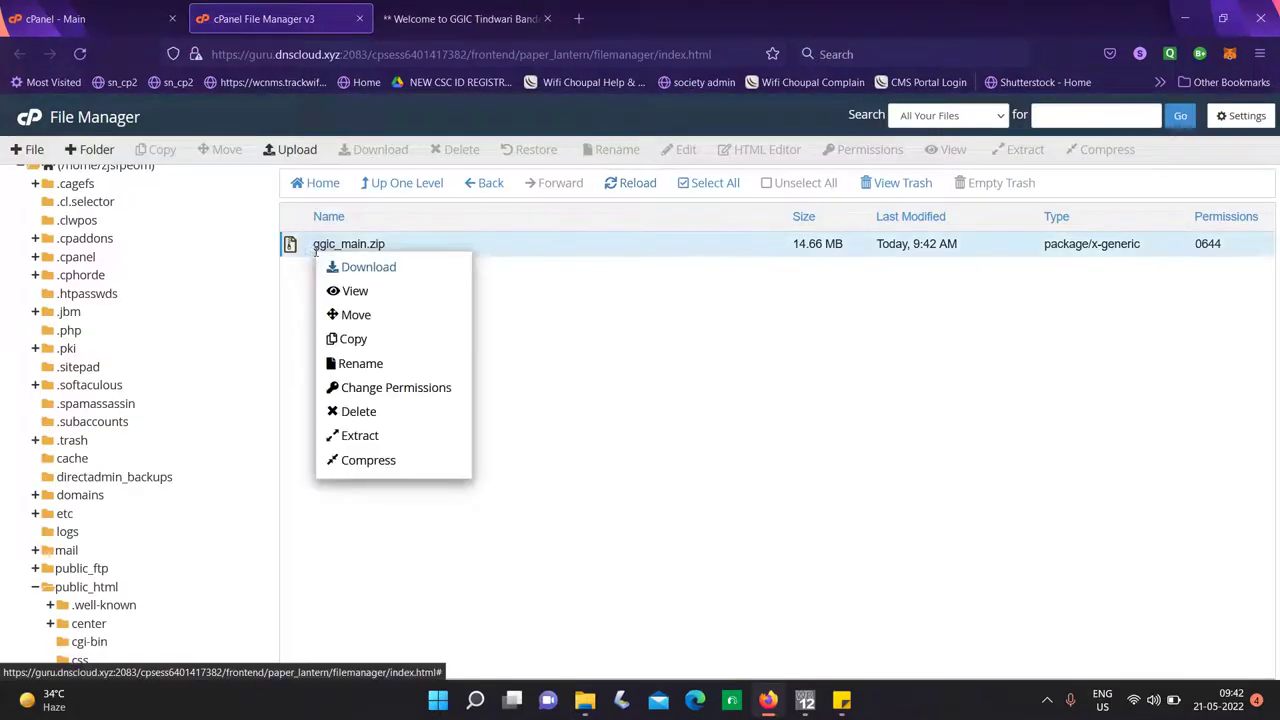
click(384, 435)
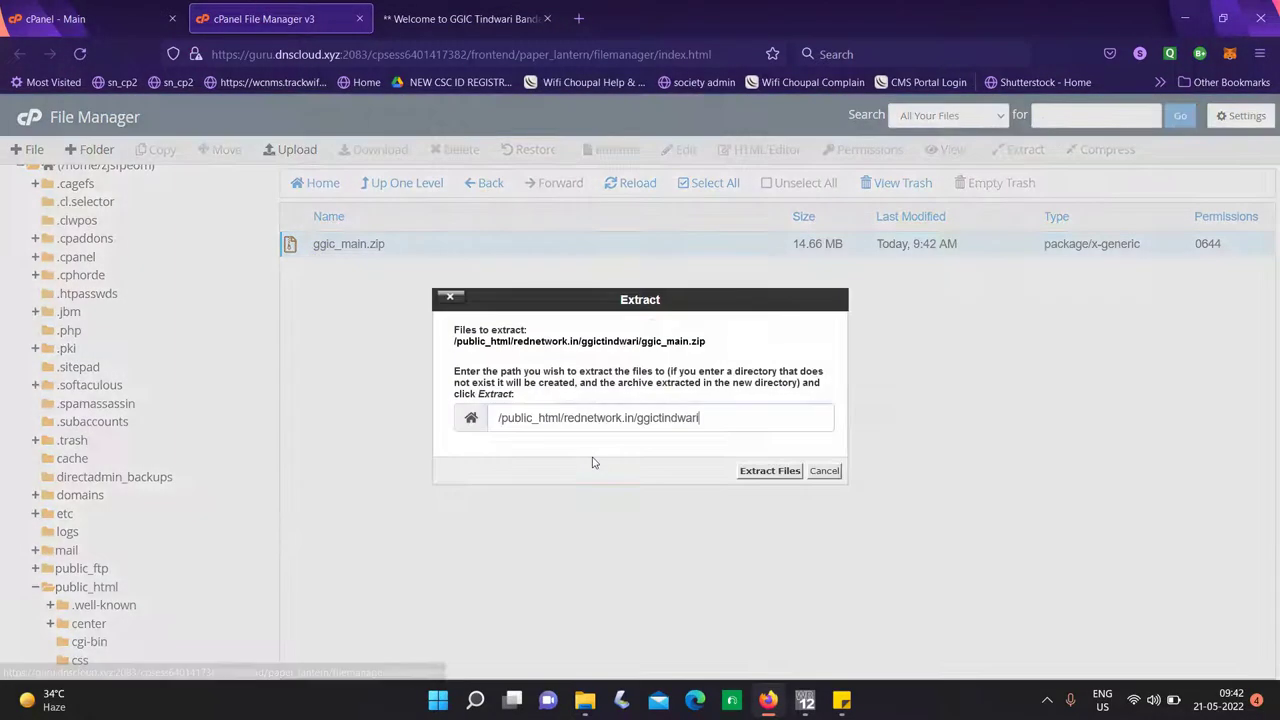
click(751, 469)
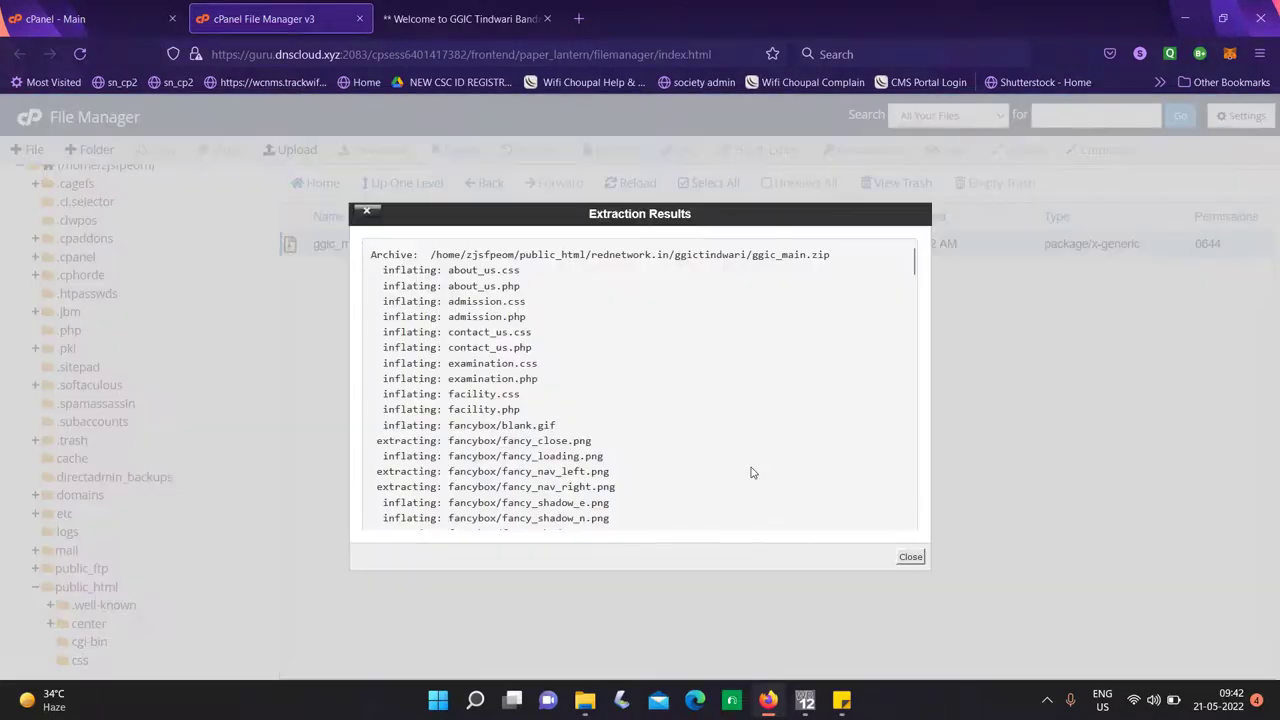
click(910, 557)
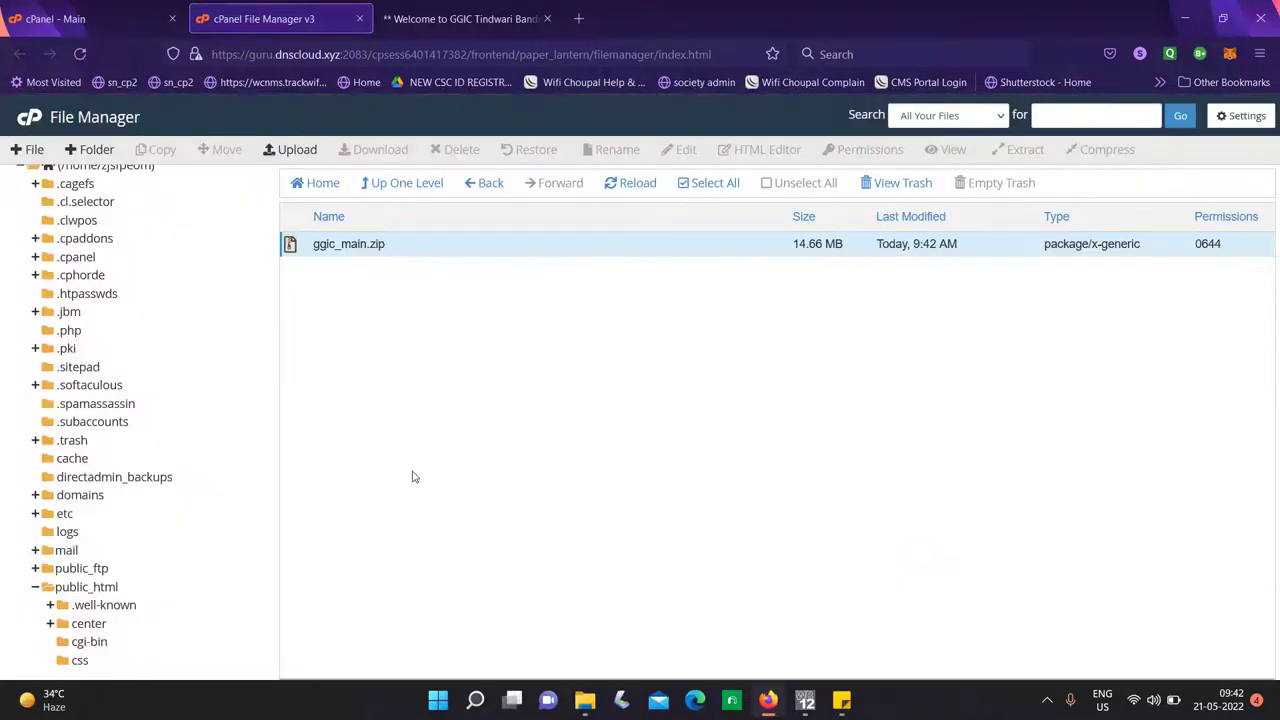
click(632, 184)
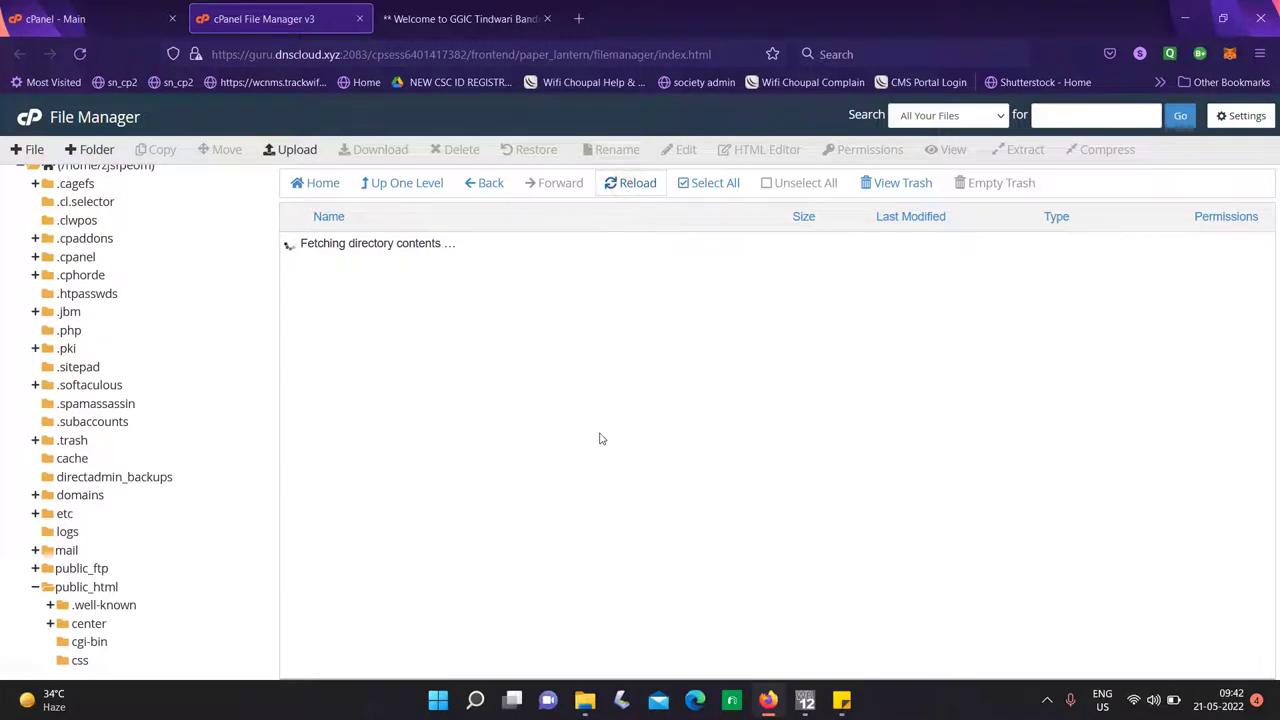
scroll(600, 438, down, 3)
Reload ggictindwari.com to load the newly extracted website.
click(465, 18)
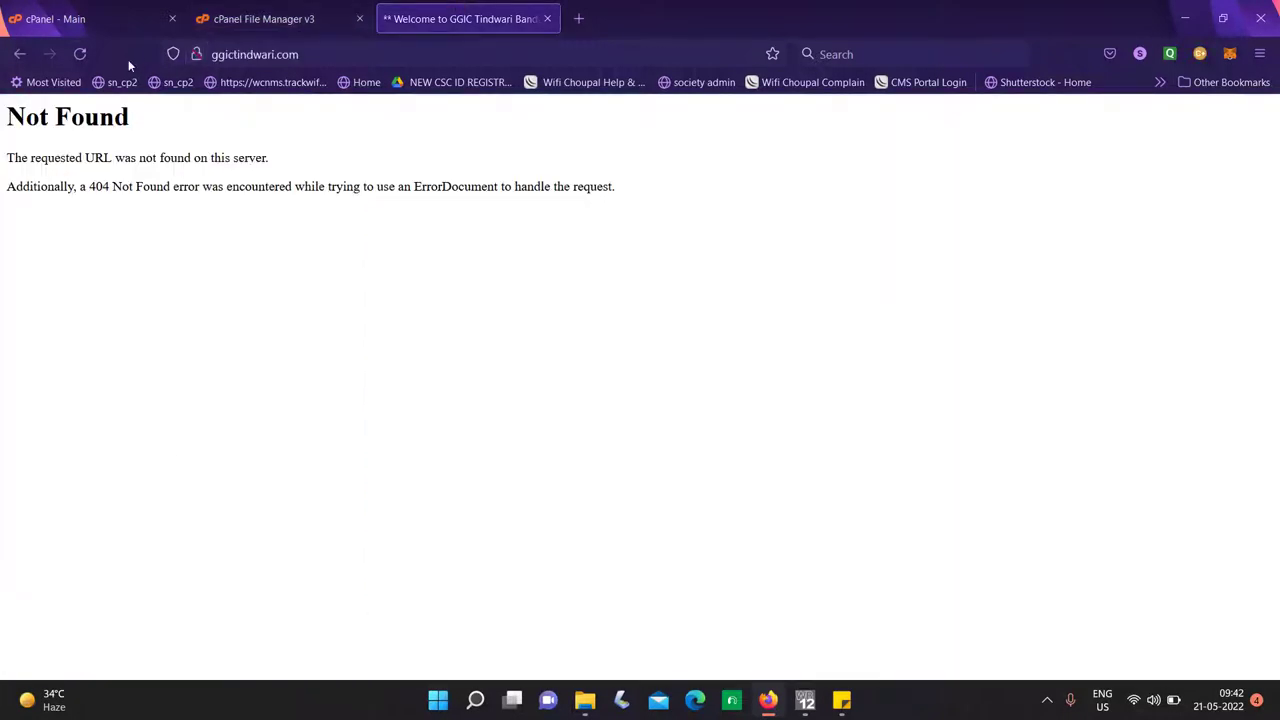
click(80, 54)
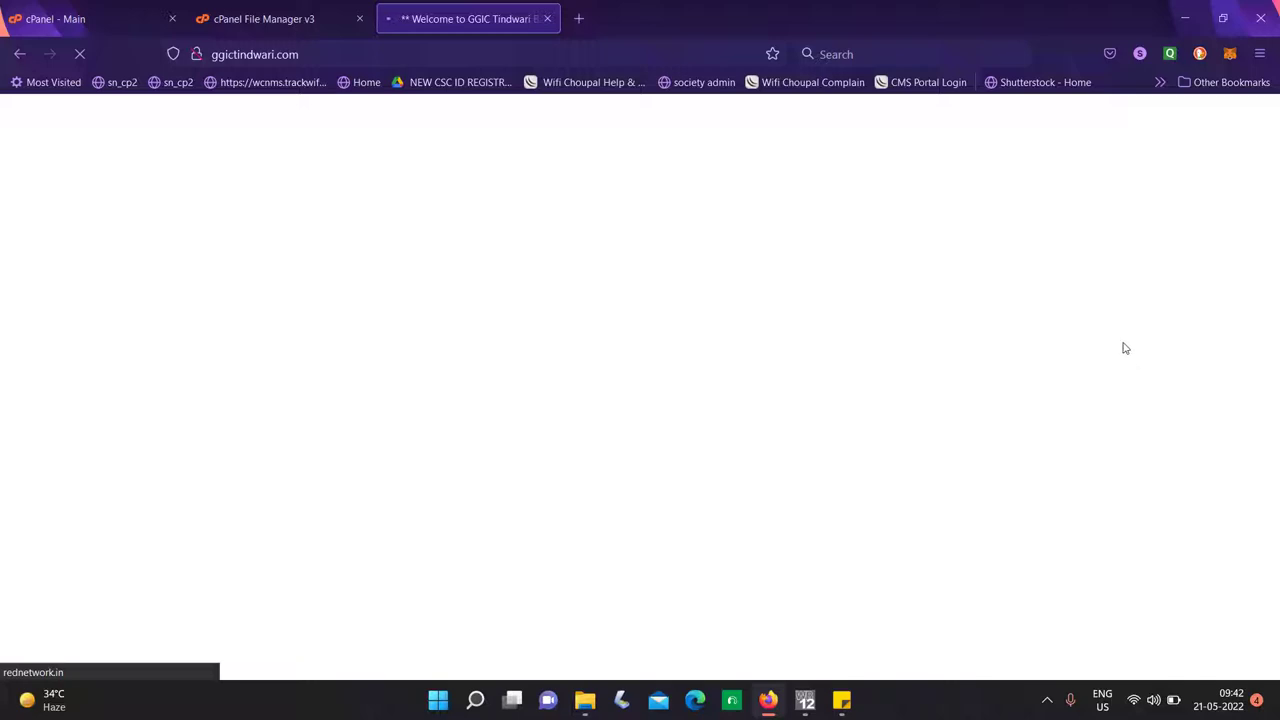
click(575, 54)
key(Return)
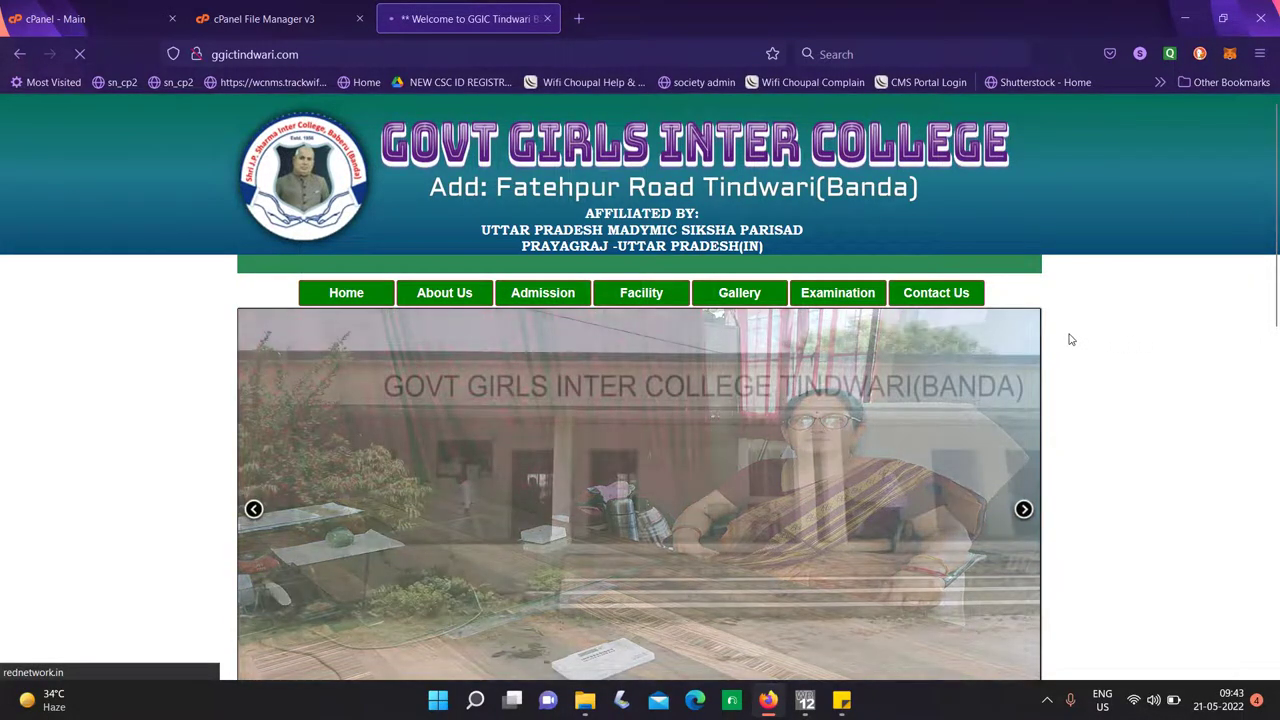
Look over the live home page down to its footer and browse the site's Admission and Gallery pages.
scroll(1070, 340, down, 15)
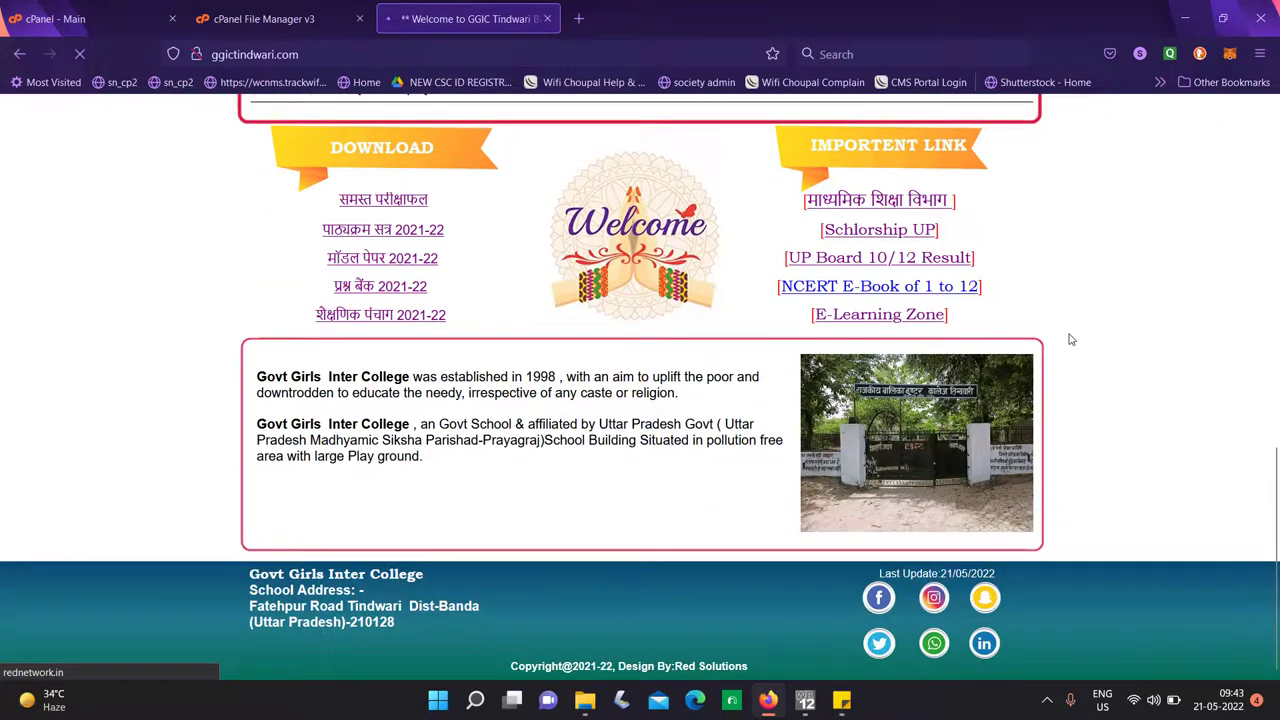
scroll(1070, 340, up, 15)
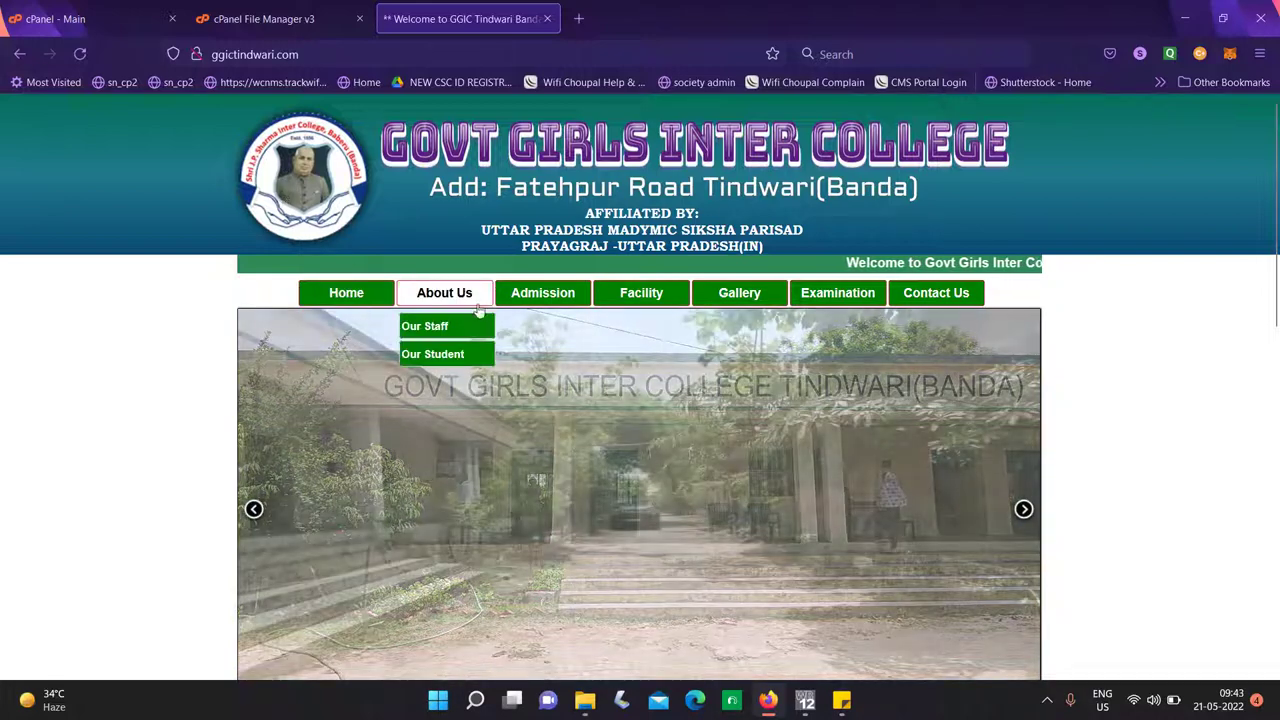
click(527, 295)
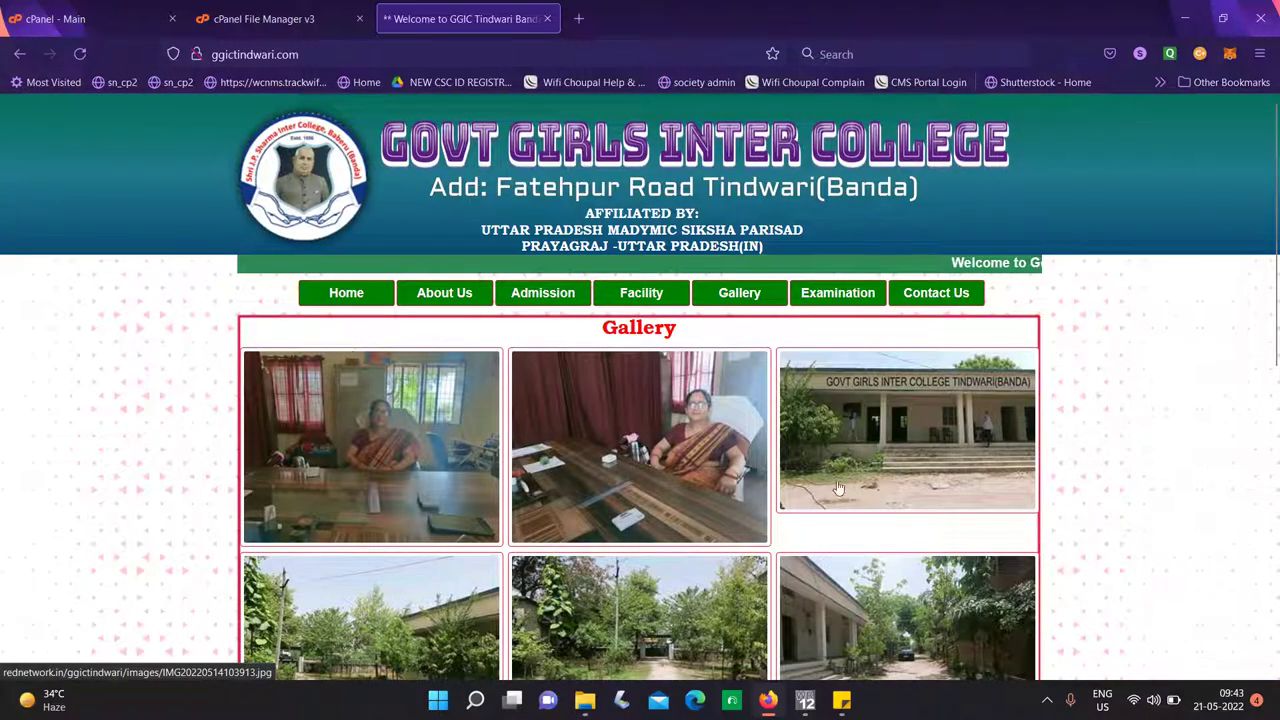
Close the cPanel main page and the File Manager, keeping only the live college website open.
click(157, 14)
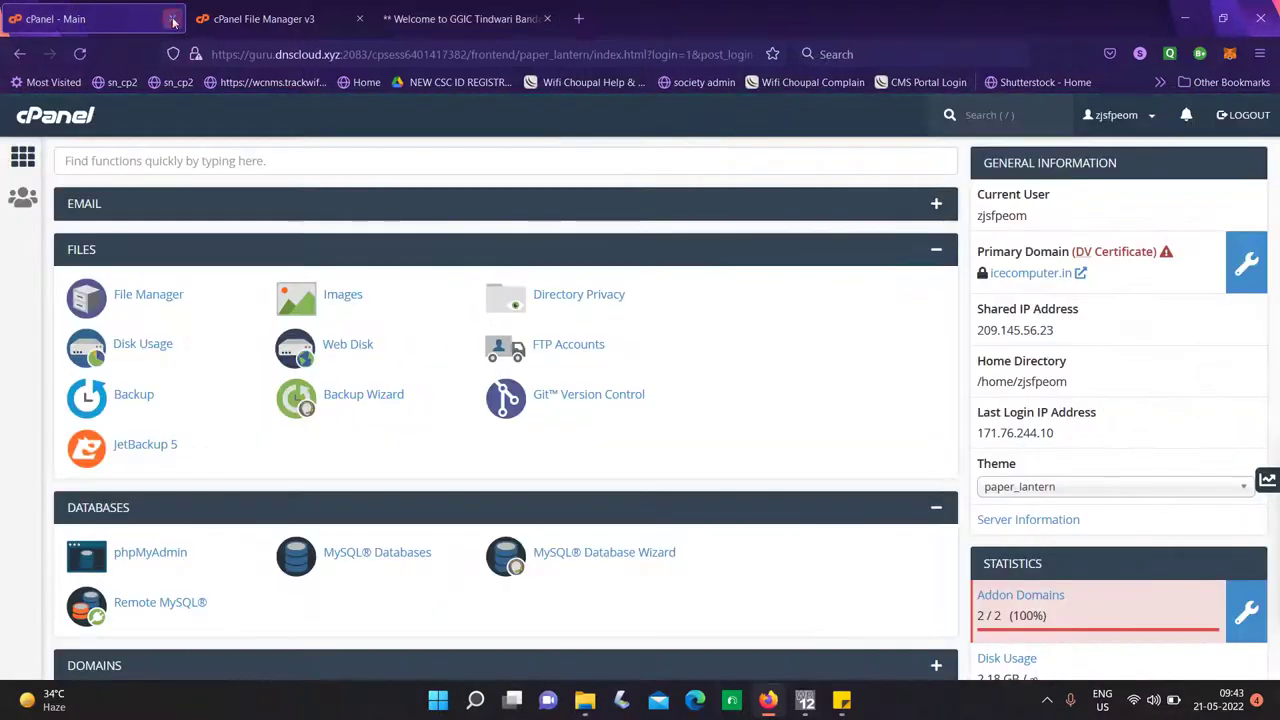
click(172, 18)
click(172, 18)
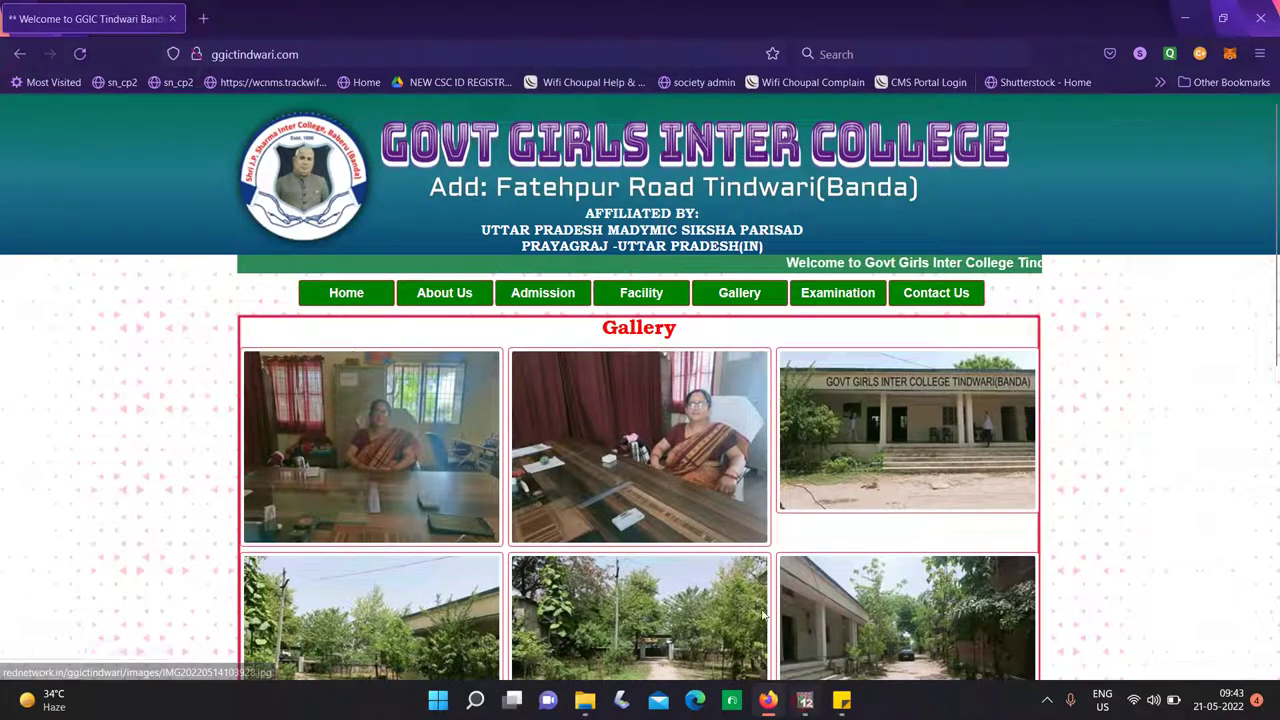
Switch to WYSIWYG Web Builder and close it, and also close the Firefox browser.
click(805, 700)
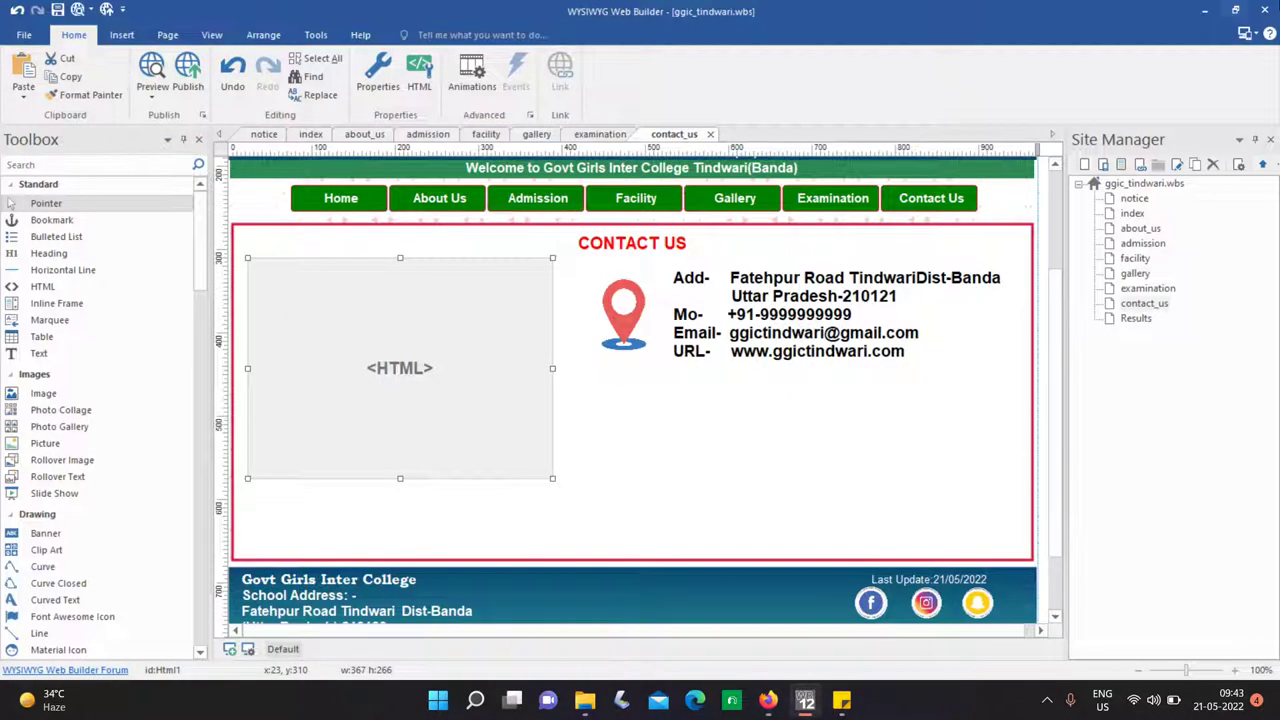
click(1264, 10)
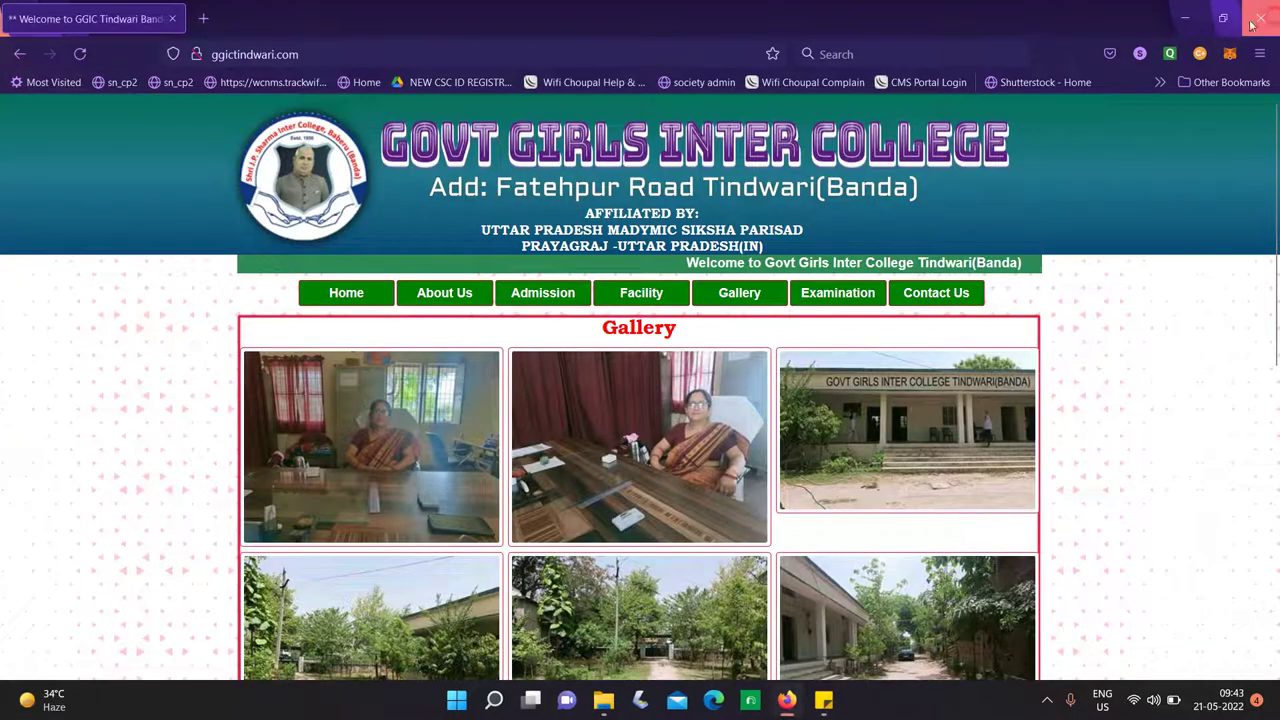
click(1264, 18)
right_click(563, 244)
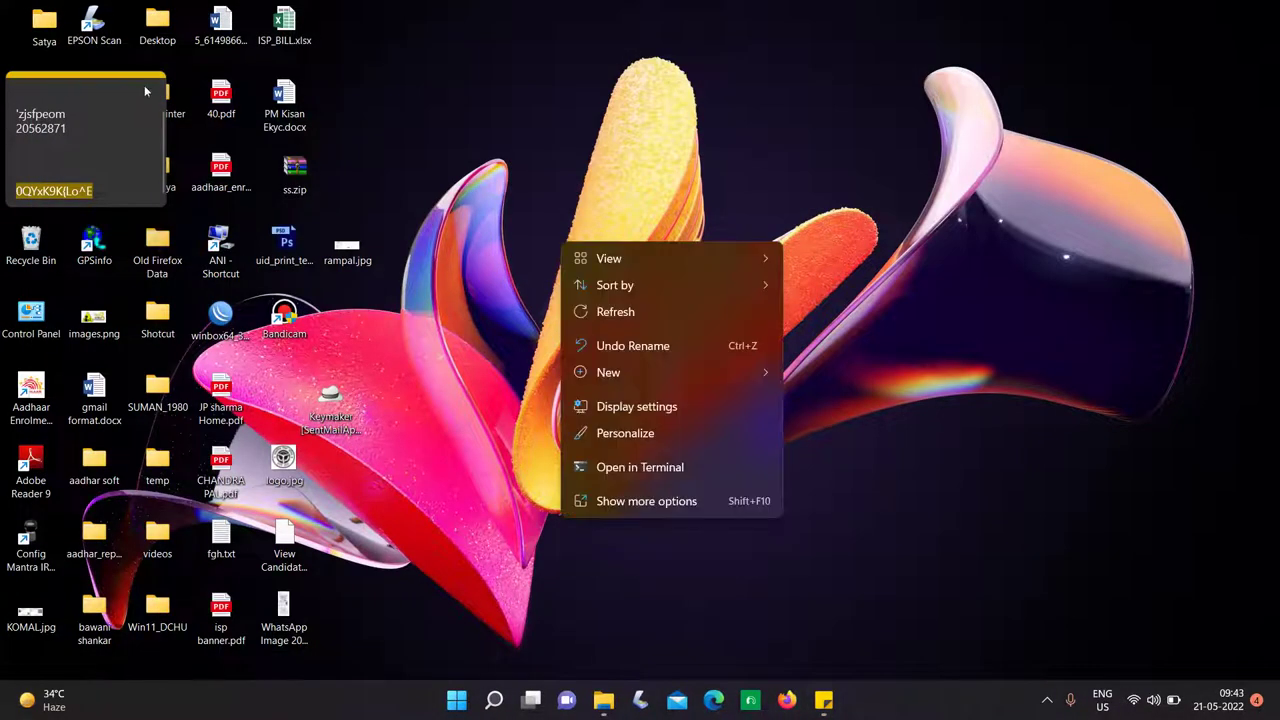
click(603, 699)
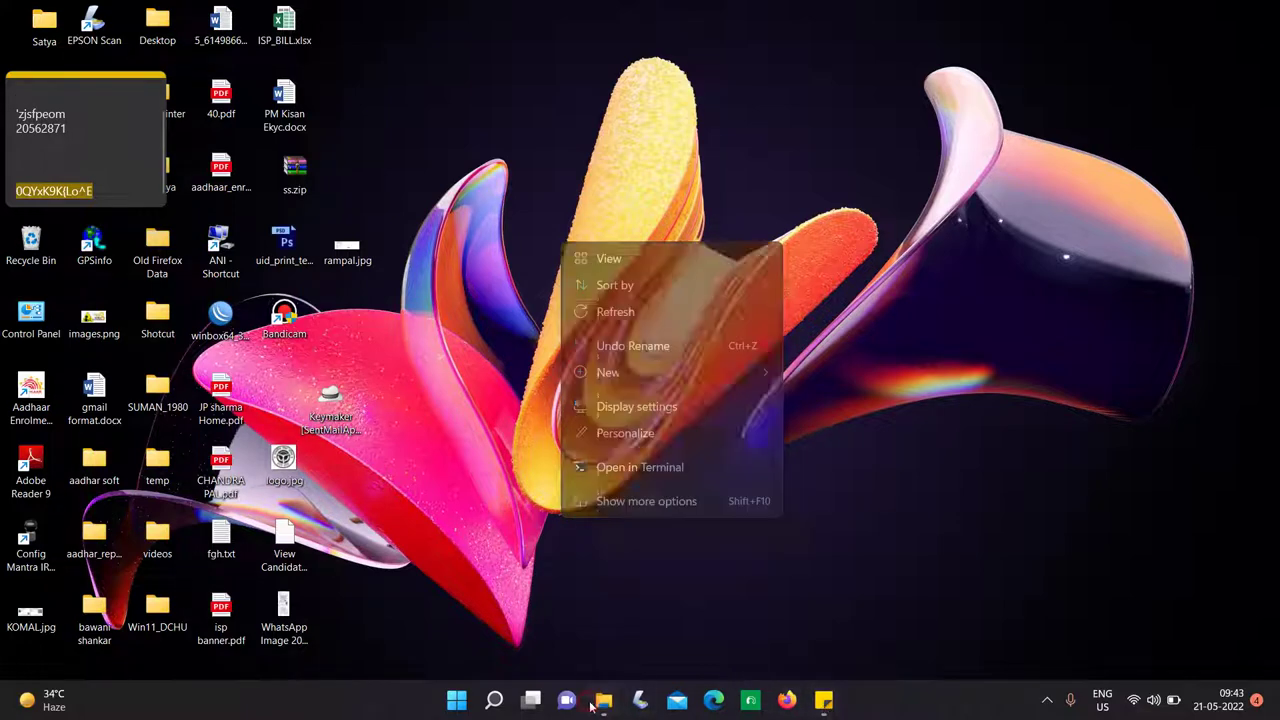